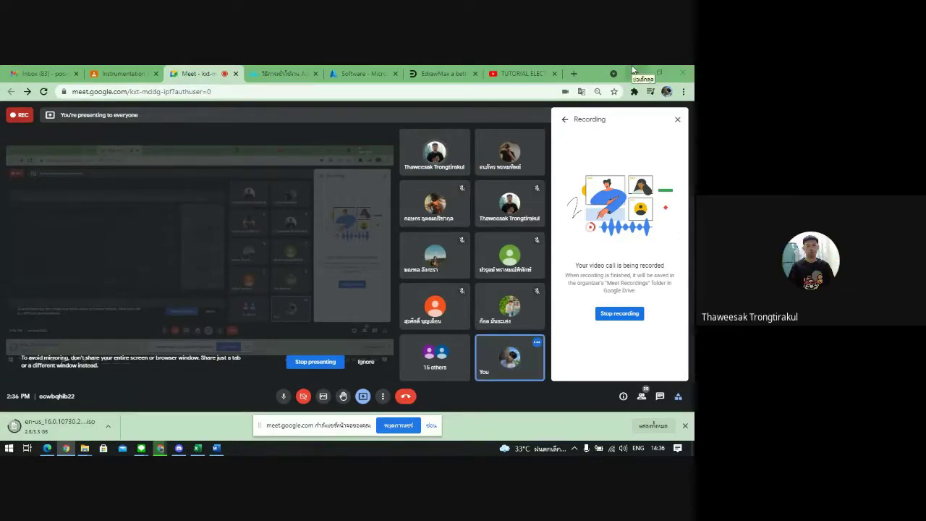
click(636, 73)
right_click(419, 239)
click(471, 267)
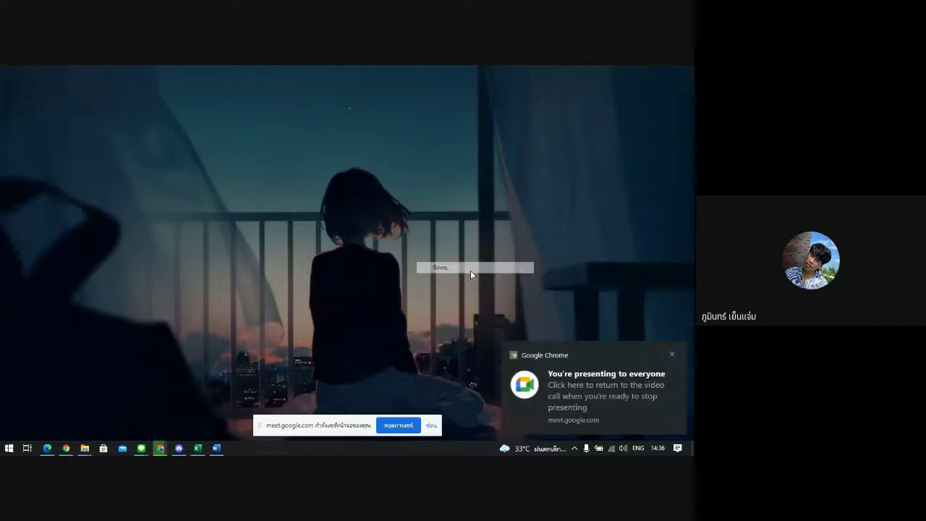
right_click(502, 246)
click(550, 273)
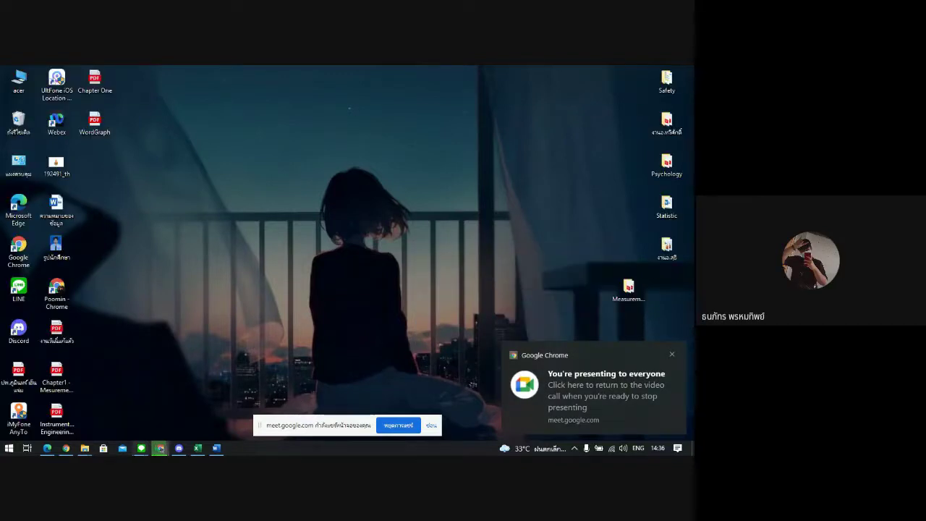
click(607, 391)
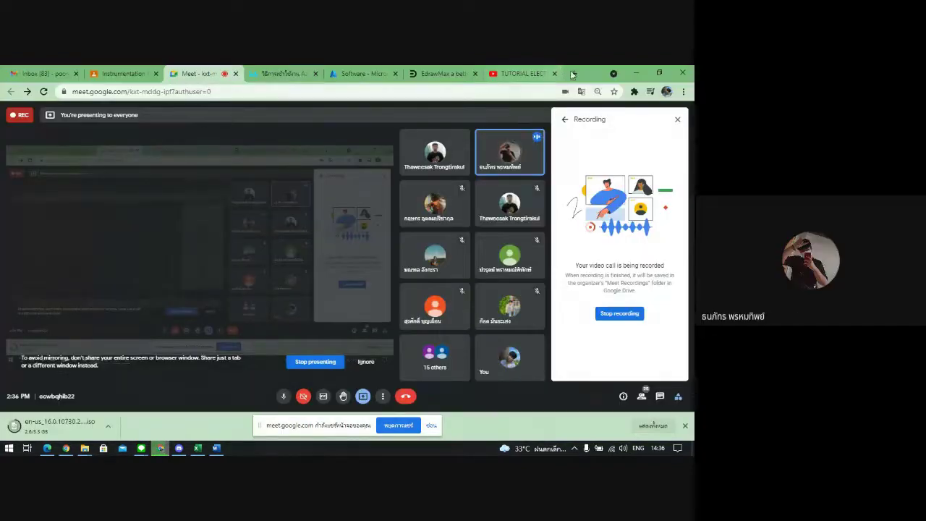
click(684, 91)
click(667, 91)
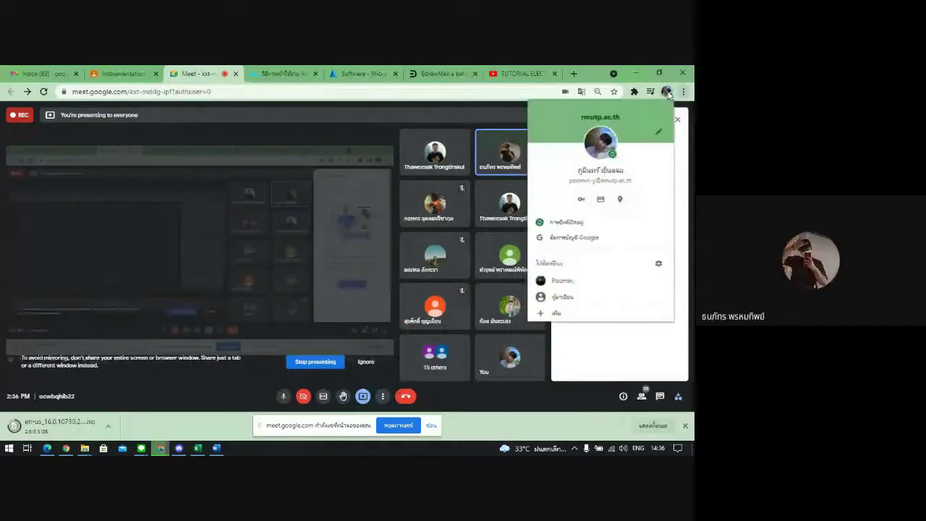
key(Escape)
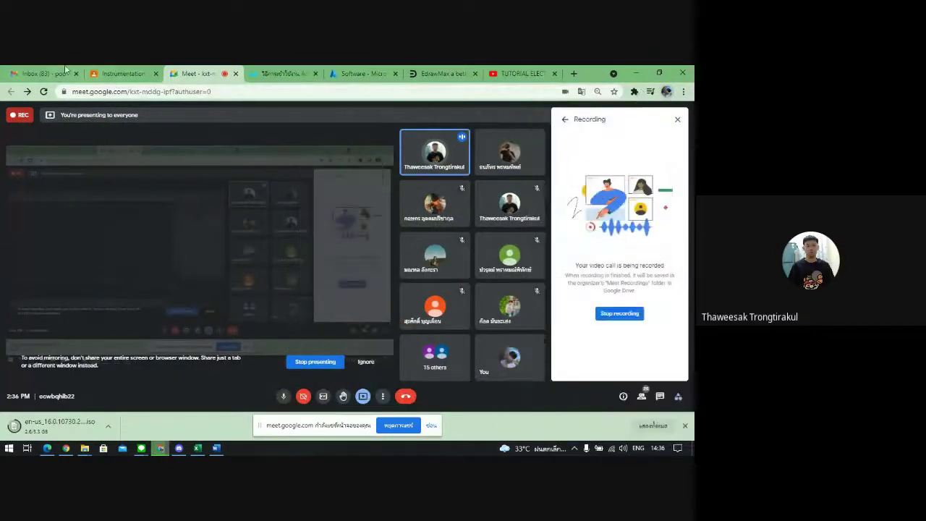
- Switch to the Gmail inbox and look through the list of received messages
click(66, 71)
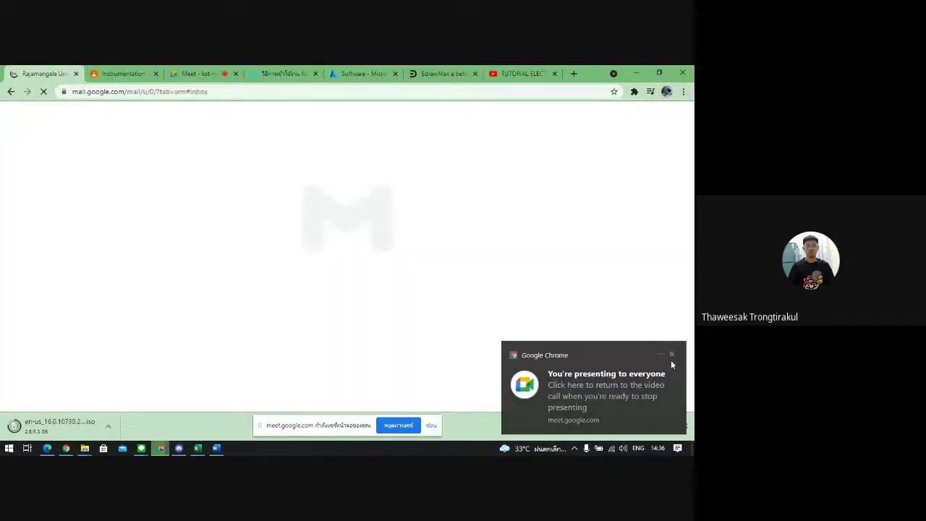
click(671, 354)
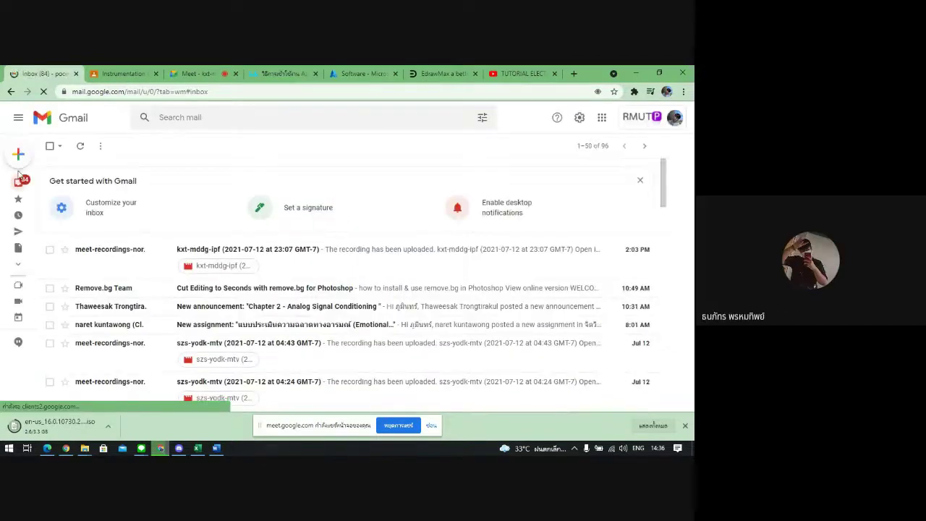
mouse_move(20, 163)
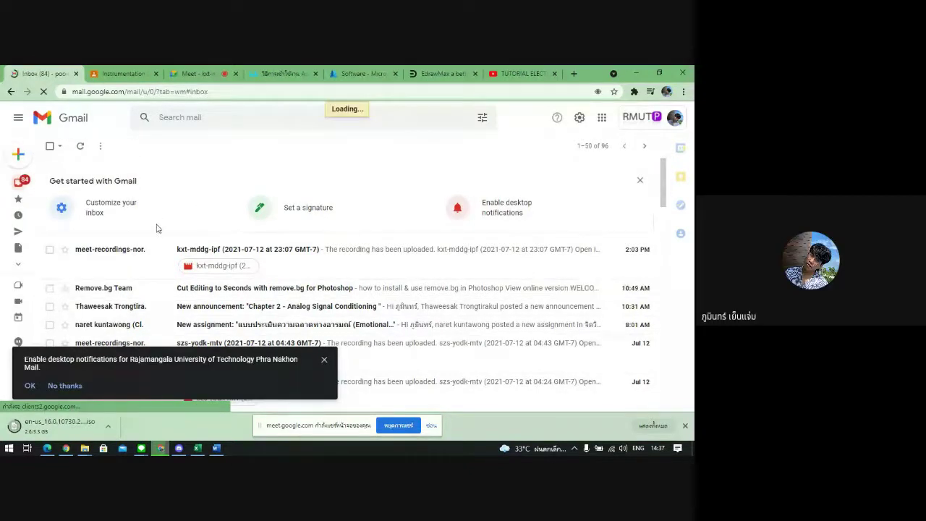
scroll(155, 227, down, 10)
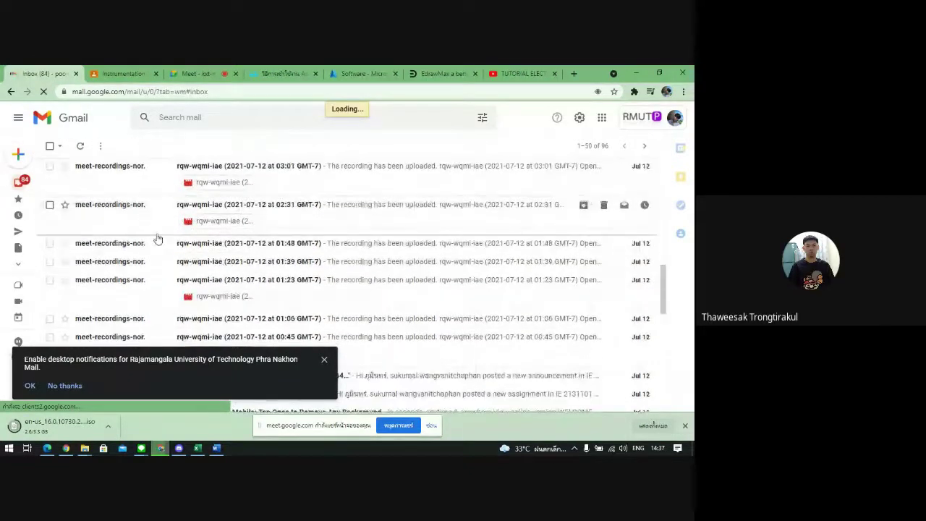
scroll(155, 239, down, 10)
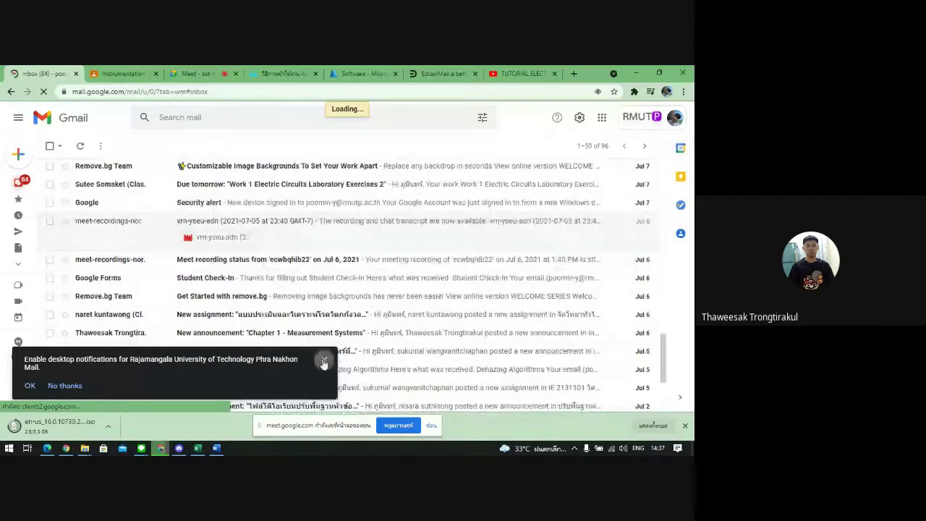
- Discard the blank new message and open the "Chapter 1 - Measurement Systems" announcement to read its details
click(149, 337)
key(c)
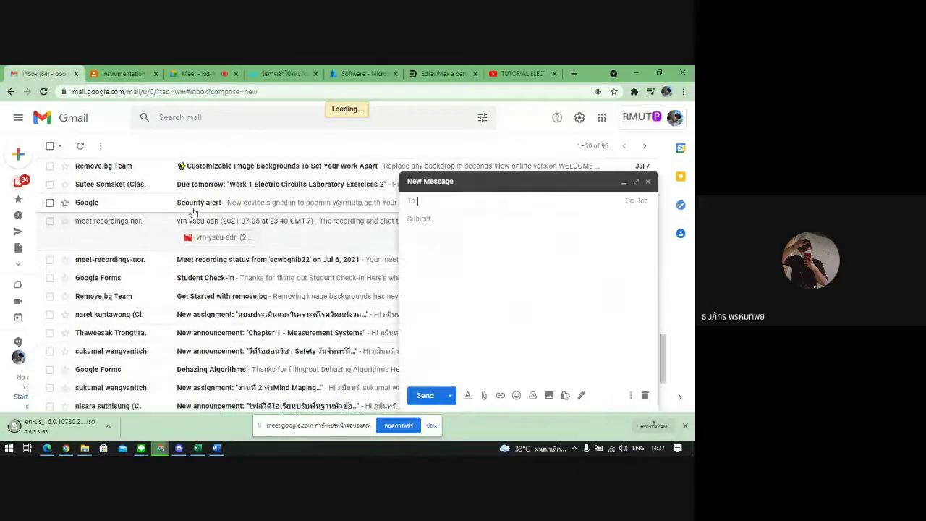
click(648, 181)
scroll(290, 282, down, 2)
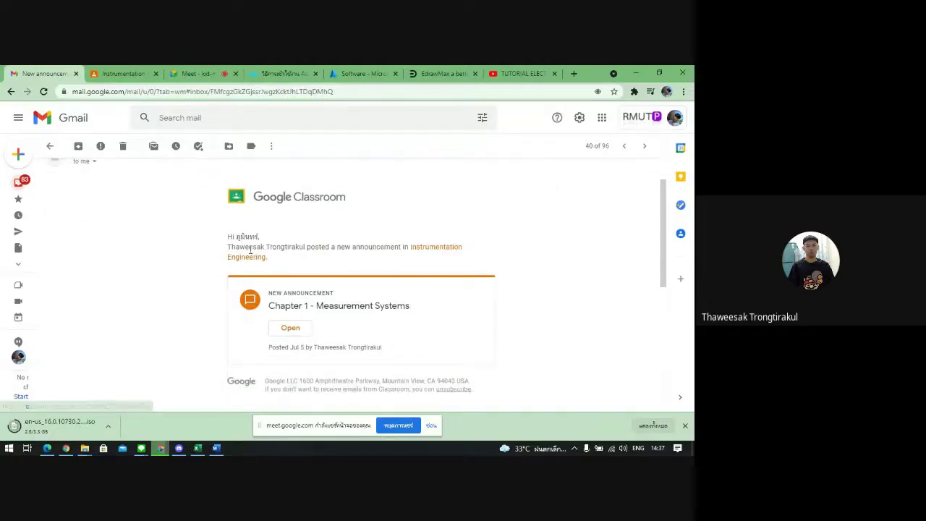
scroll(257, 243, down, 3)
mouse_move(16, 197)
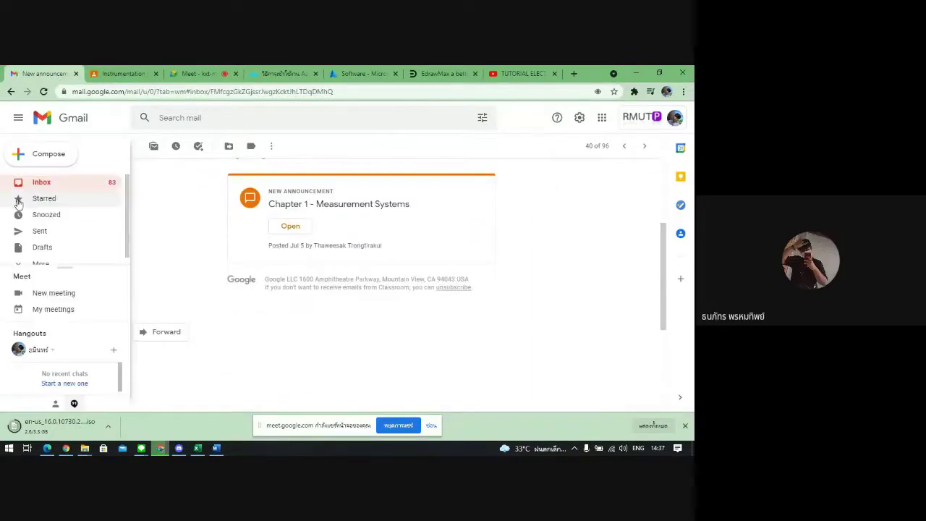
- Return to the inbox and open the "Chapter 2 - Analog Signal Conditioning" announcement to check its sender
click(57, 186)
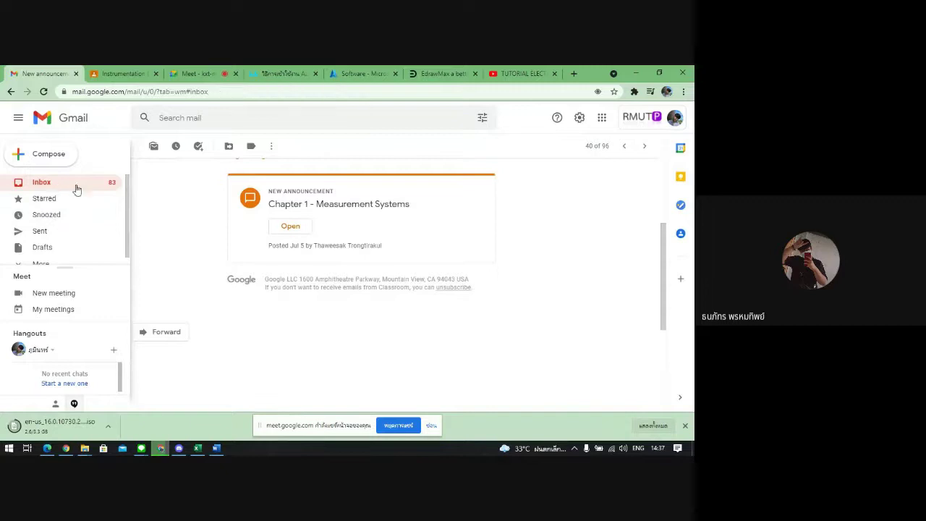
scroll(208, 291, down, 2)
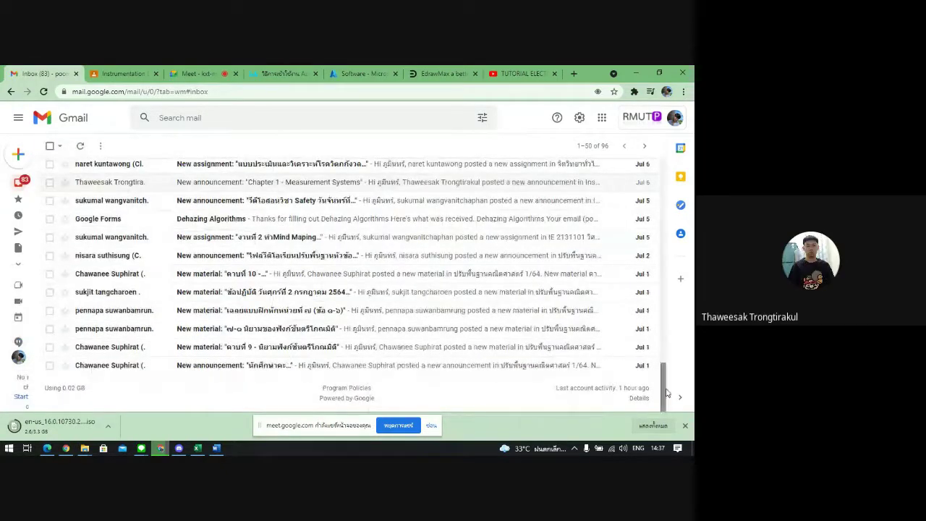
drag(664, 391, 649, 174)
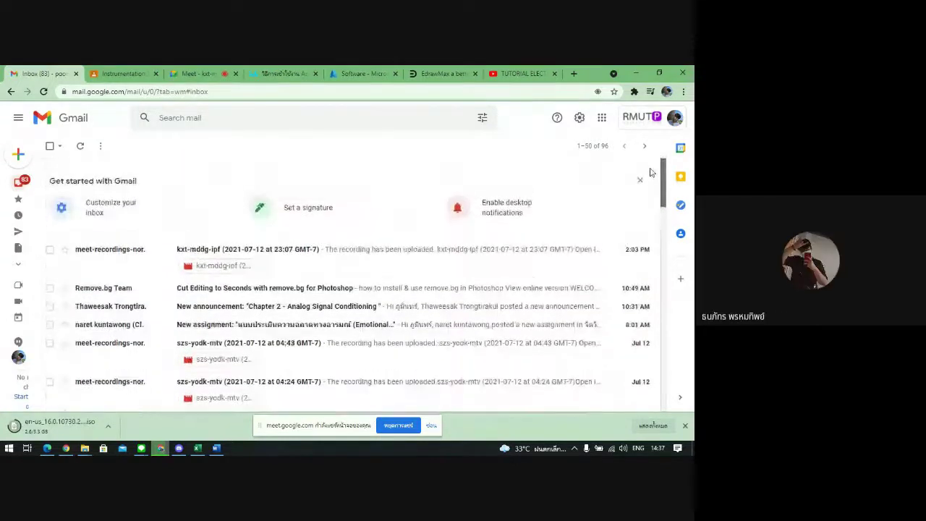
click(190, 307)
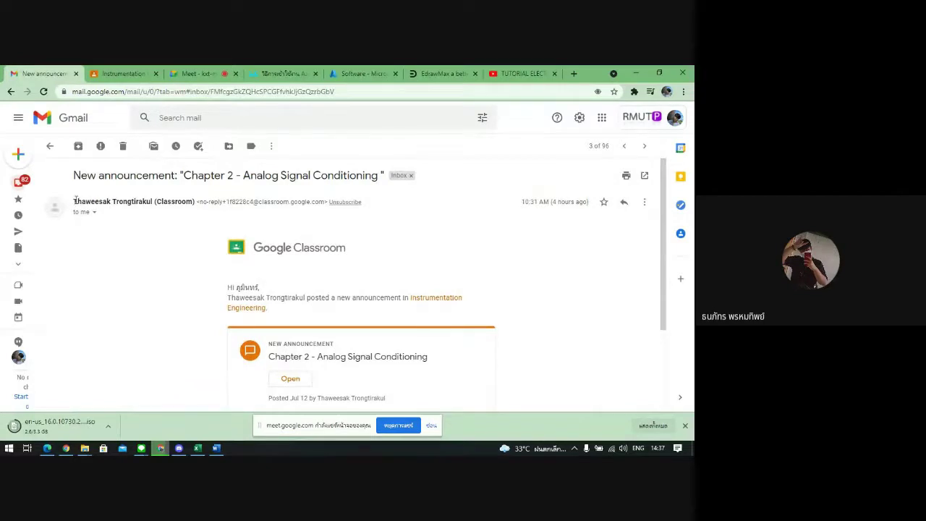
drag(74, 198, 175, 204)
mouse_move(152, 201)
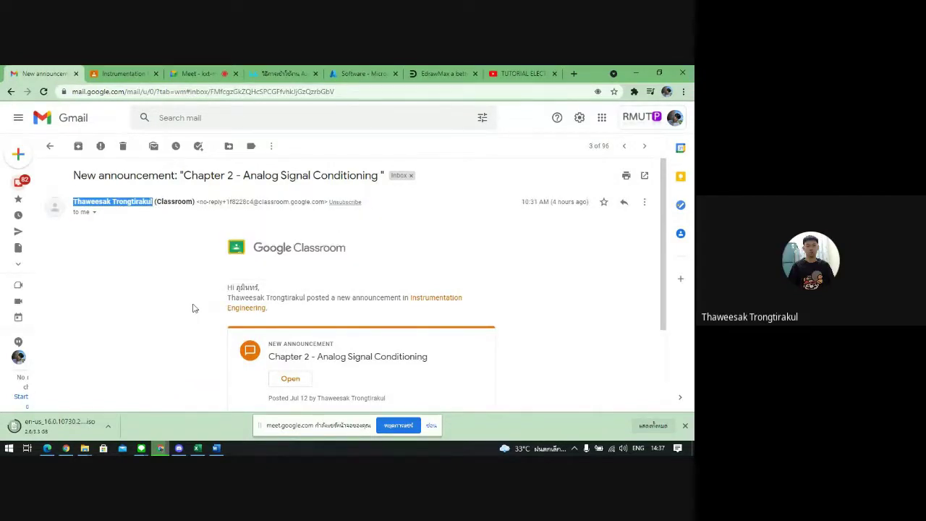
click(498, 151)
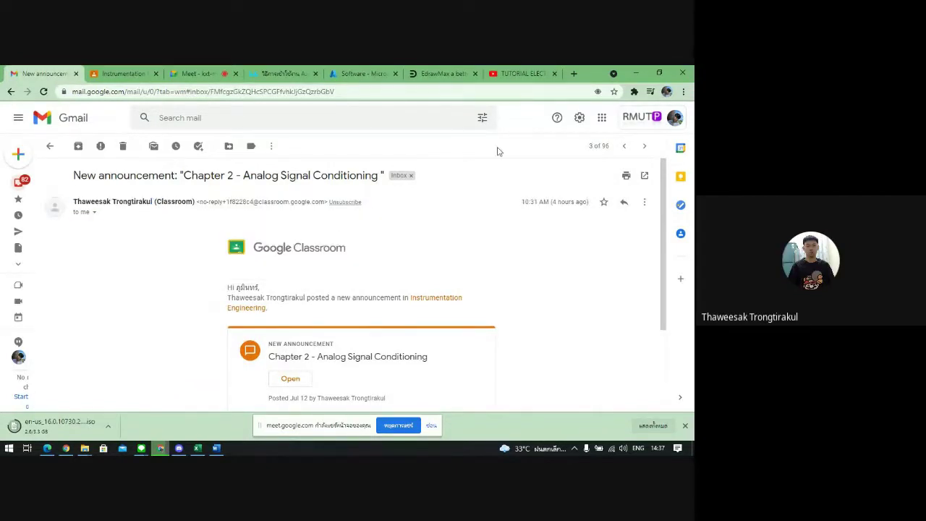
- Switch to the other Gmail account and open the "Student Check-in 20200713 (Instrument)" message
click(665, 121)
click(564, 268)
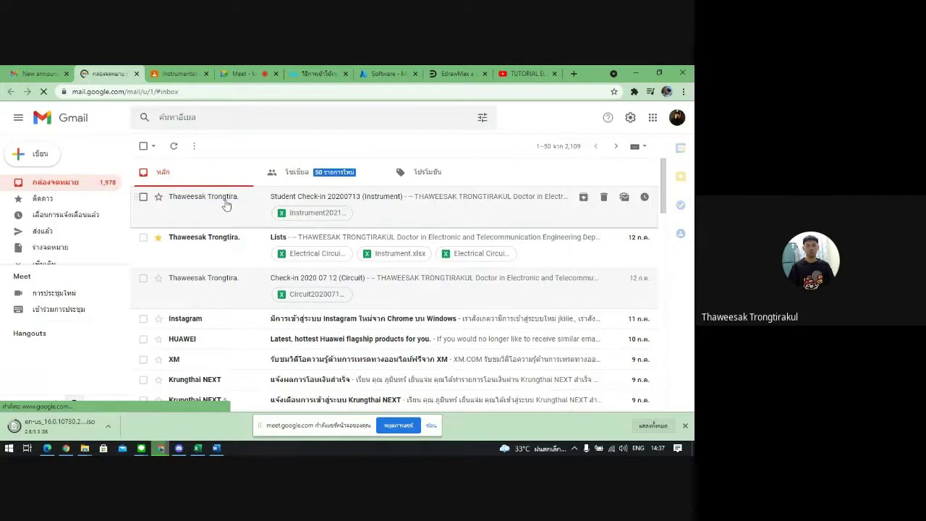
click(227, 202)
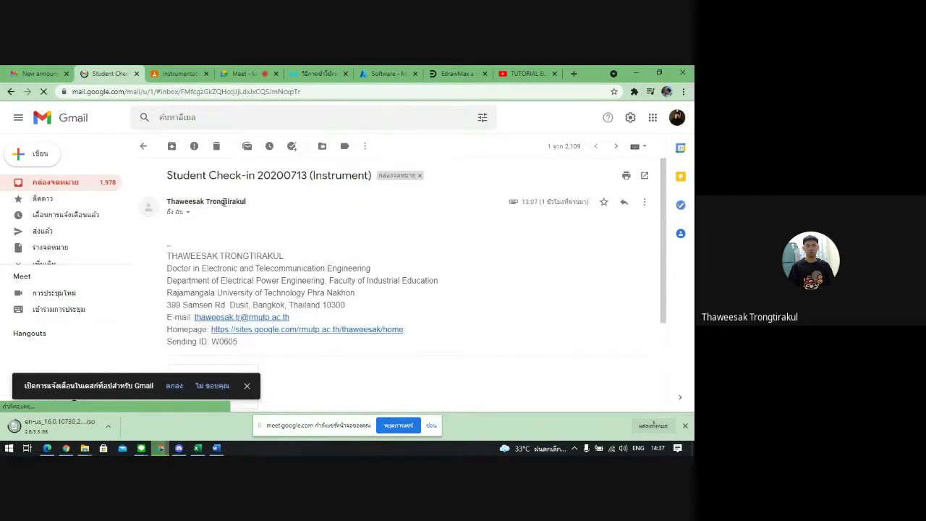
drag(224, 203, 169, 200)
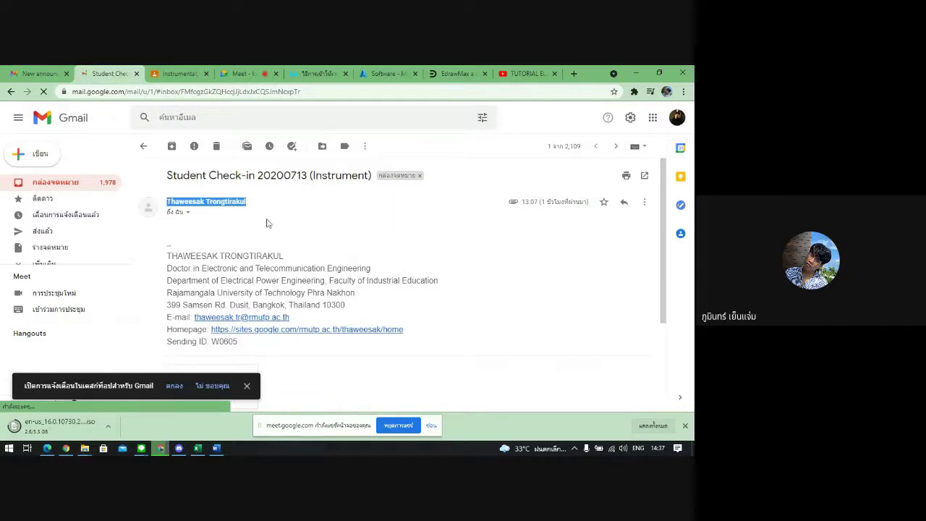
click(344, 244)
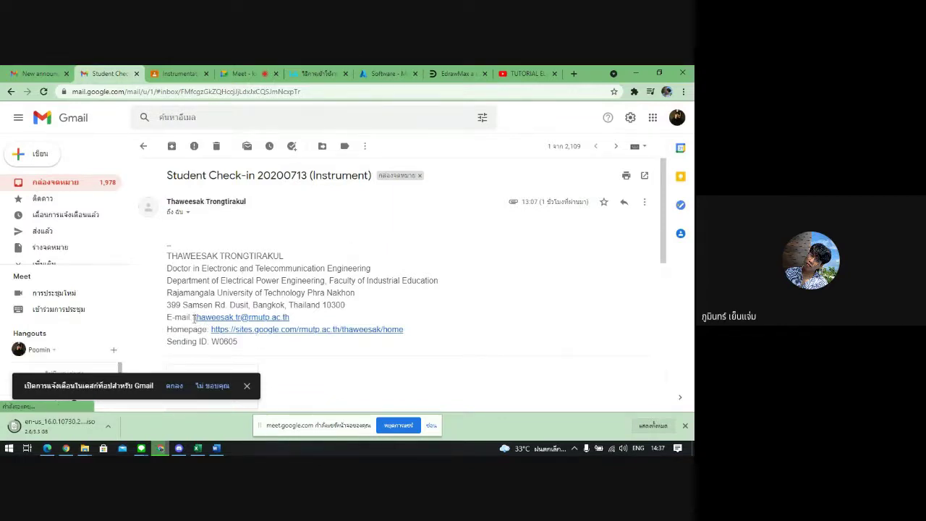
- Copy the sender's e-mail address from the signature and start a new message addressed to it
drag(193, 318, 294, 321)
key(ctrl+c)
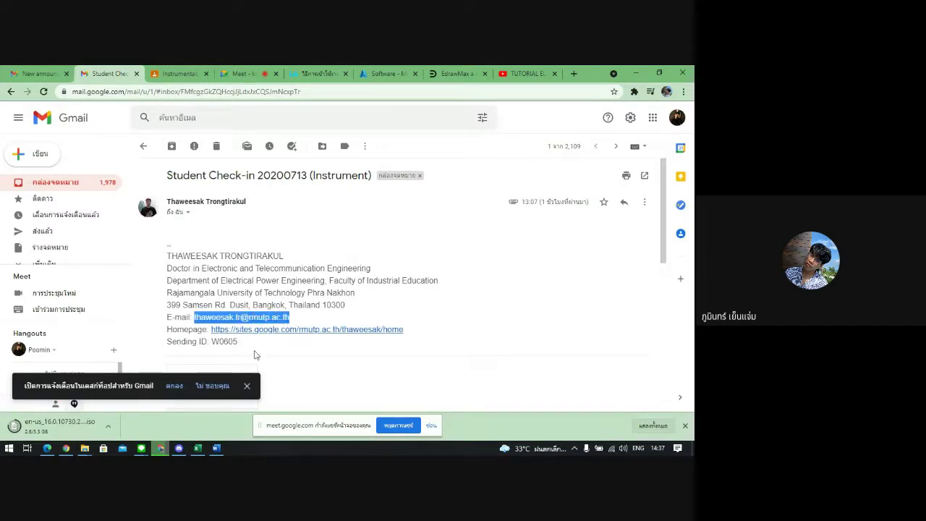
click(38, 155)
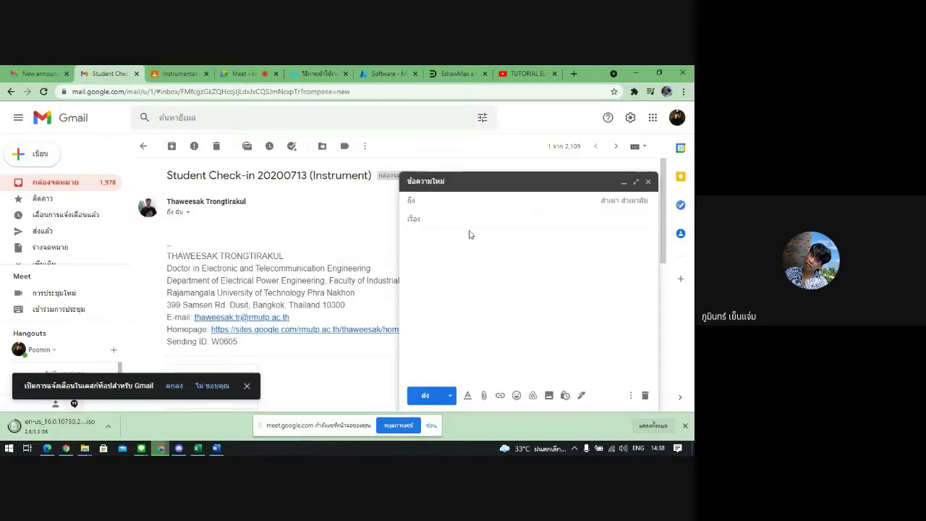
key(ctrl+v)
click(484, 396)
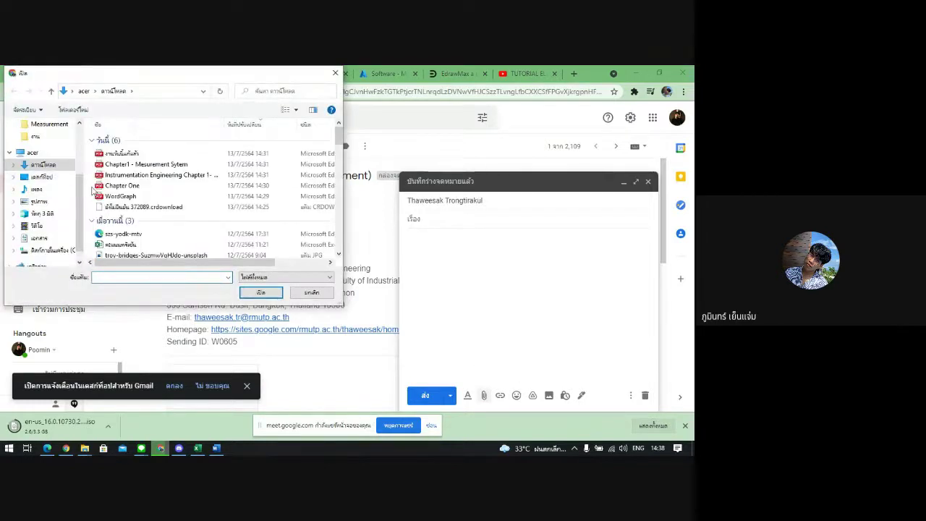
scroll(47, 157, up, 2)
click(49, 173)
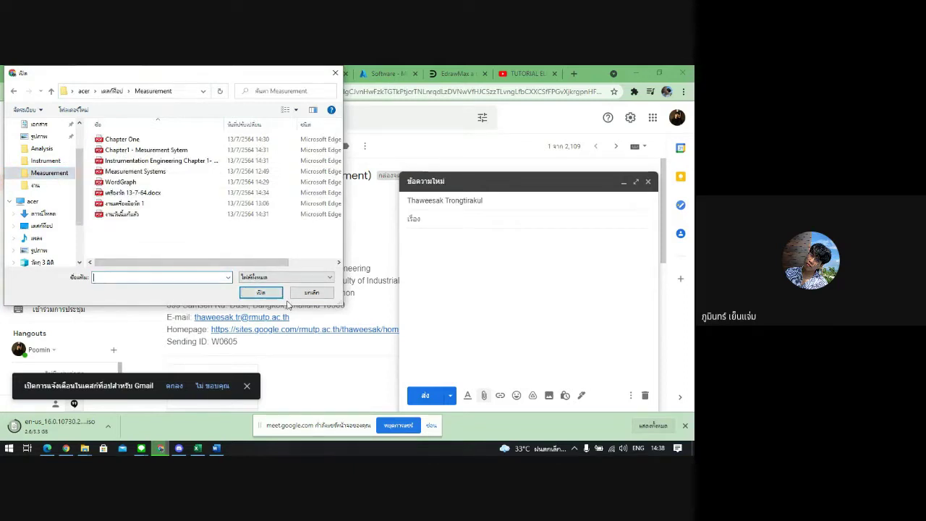
click(136, 216)
drag(135, 215, 138, 139)
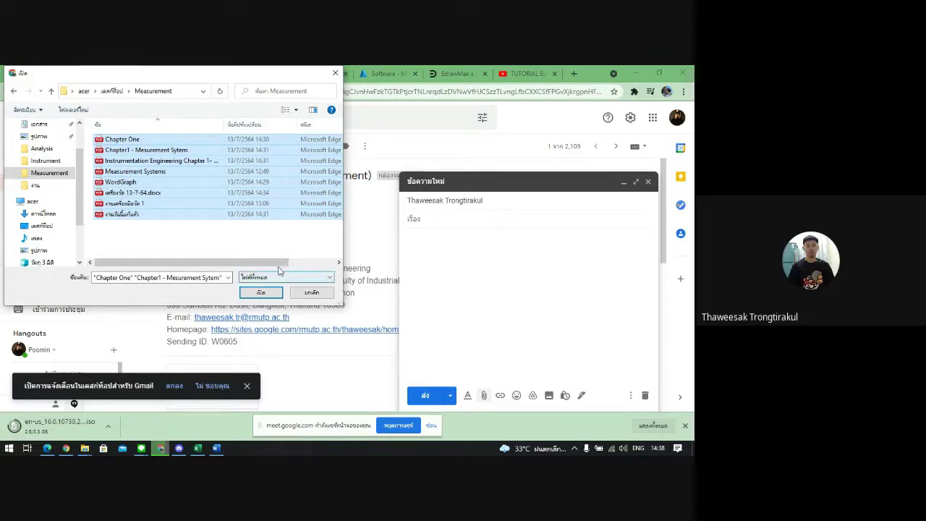
click(35, 185)
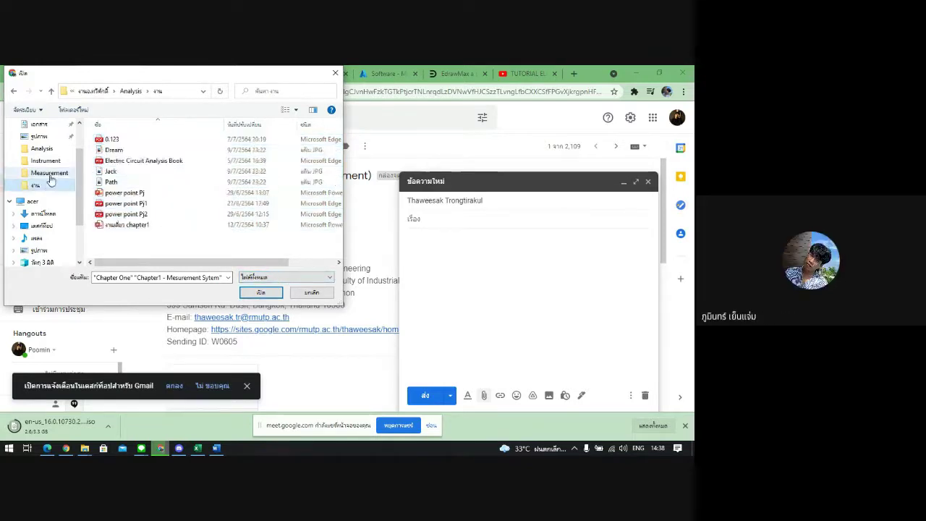
click(49, 173)
scroll(52, 204, up, 2)
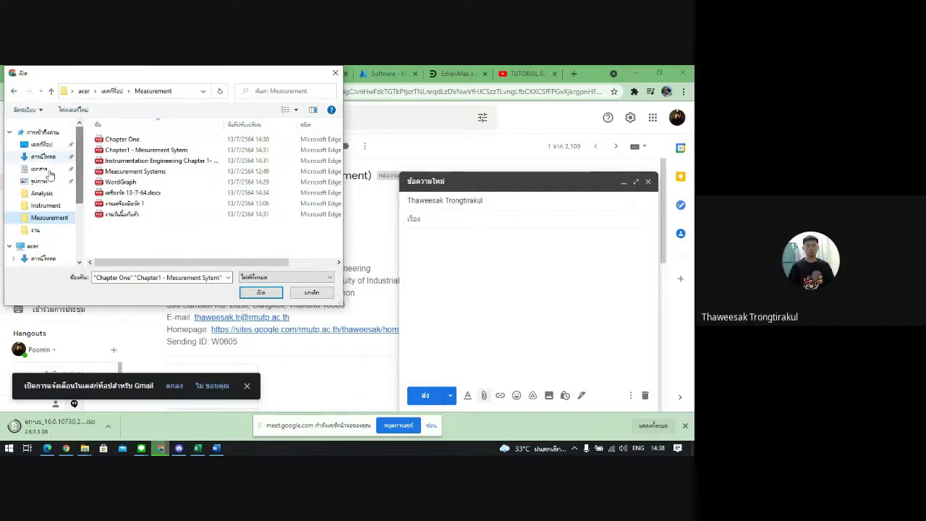
scroll(53, 204, down, 1)
click(43, 226)
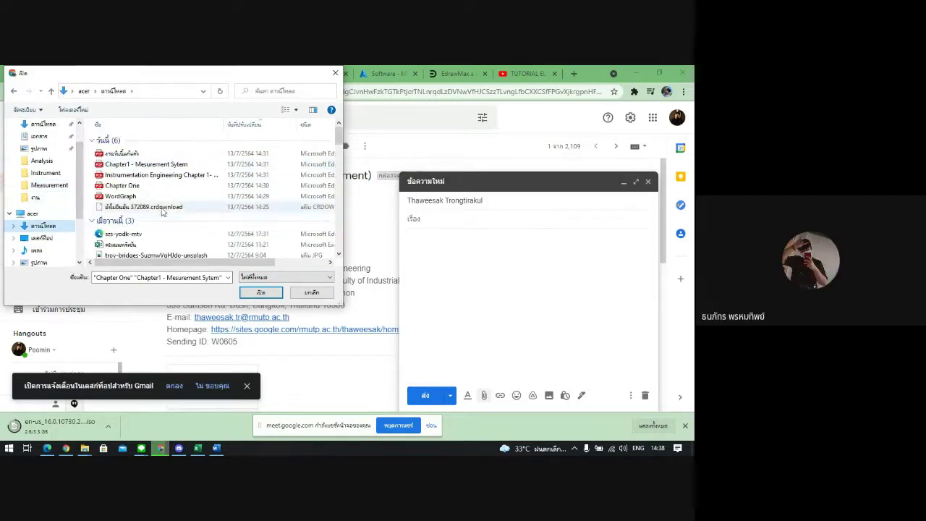
click(335, 73)
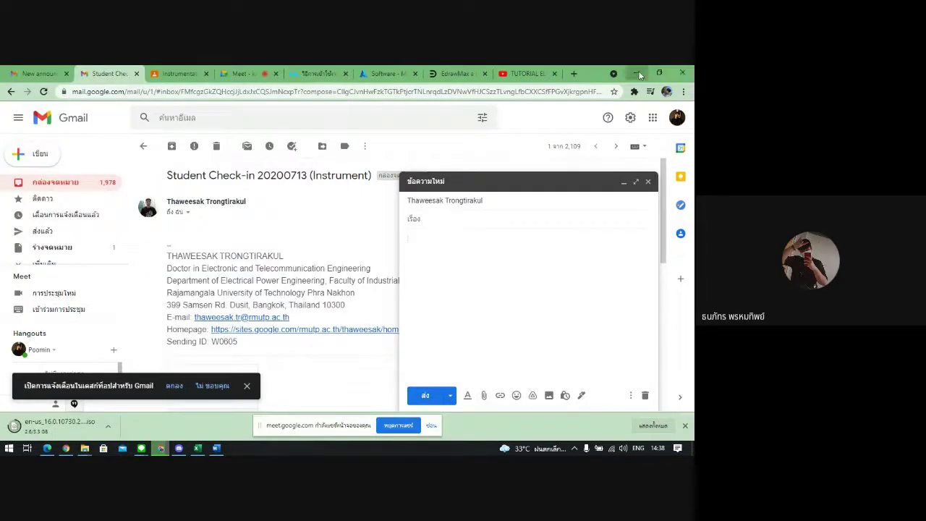
- Show the desktop, move the Measurement folder toward the middle of the desktop, and open it
key(super+d)
right_click(440, 200)
drag(628, 289, 327, 166)
right_click(328, 164)
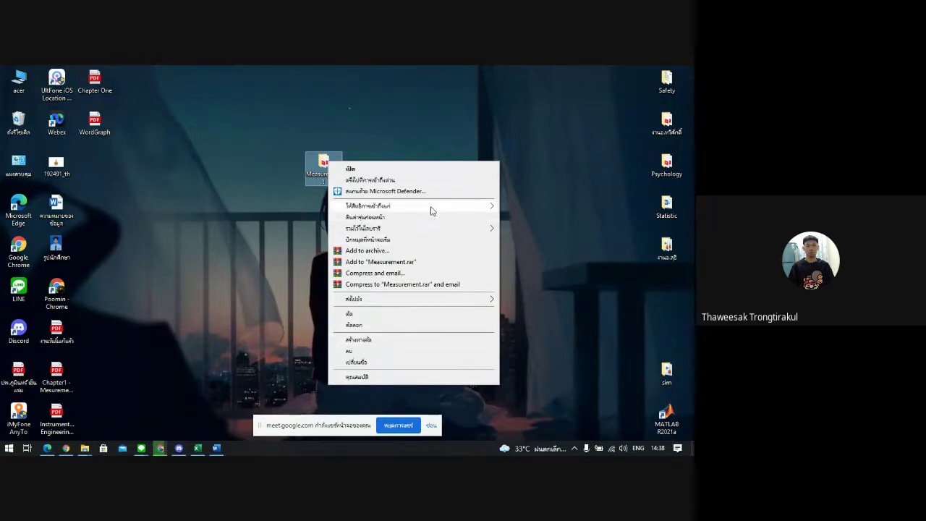
mouse_move(422, 227)
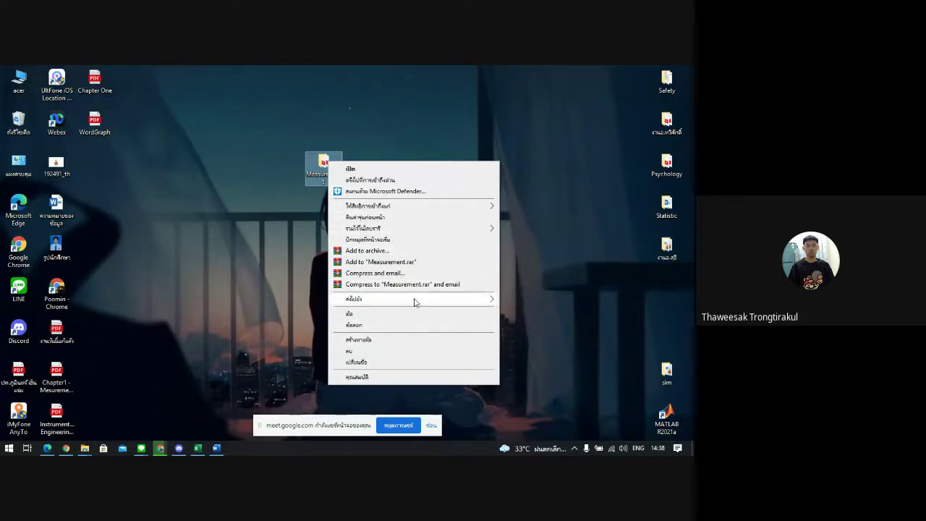
mouse_move(414, 301)
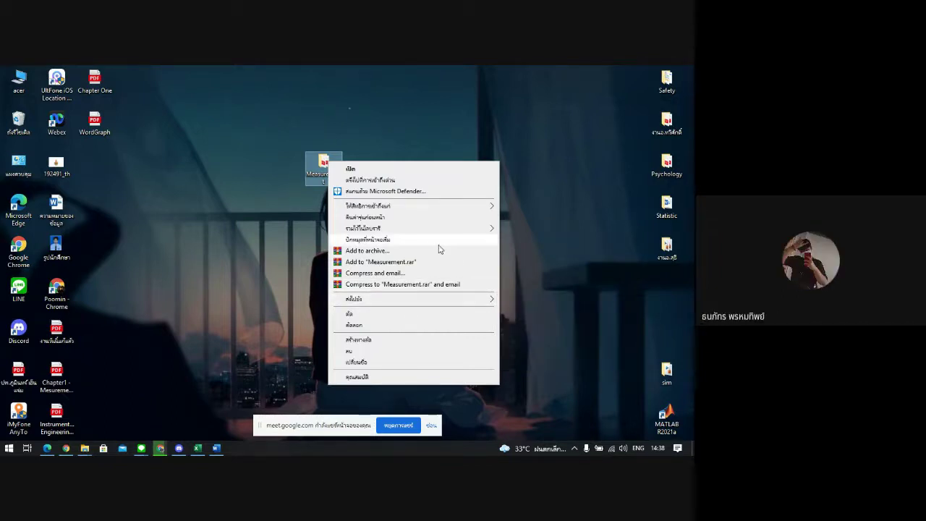
double_click(325, 180)
key(ctrl+a)
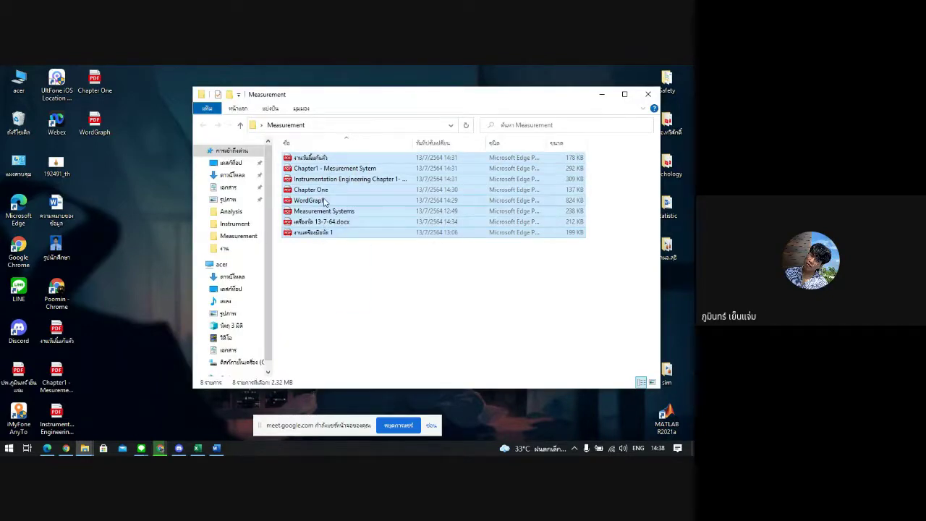
click(444, 305)
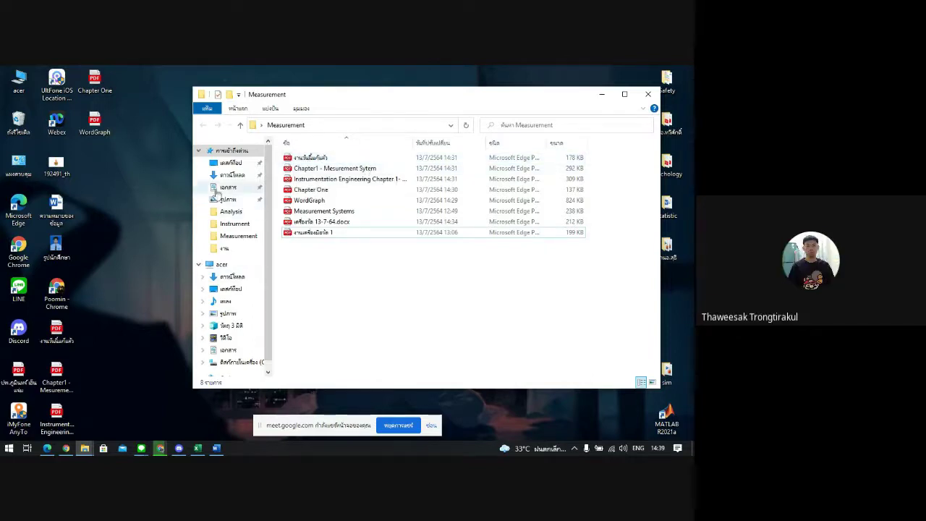
- Open the งานวันนี้แก้แล้ว PDF from the Measurement folder, look through its pages, and close it
click(383, 158)
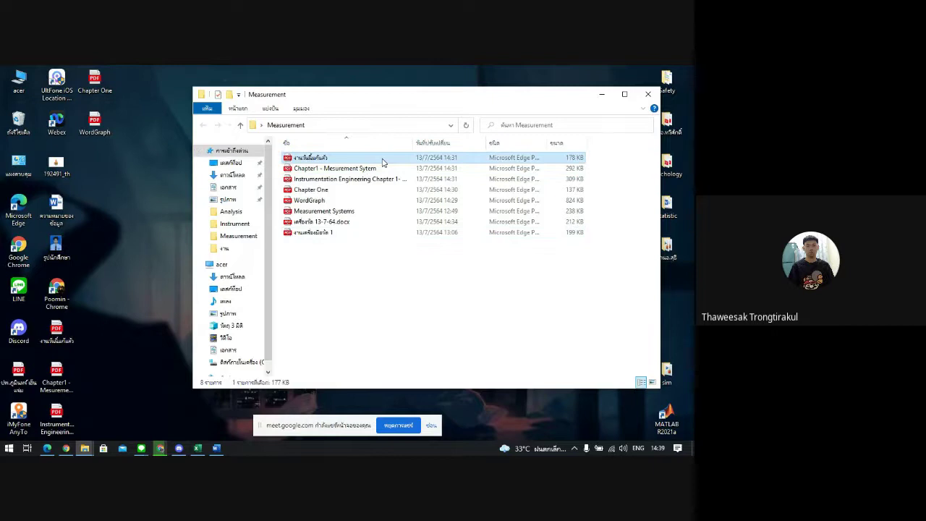
double_click(384, 159)
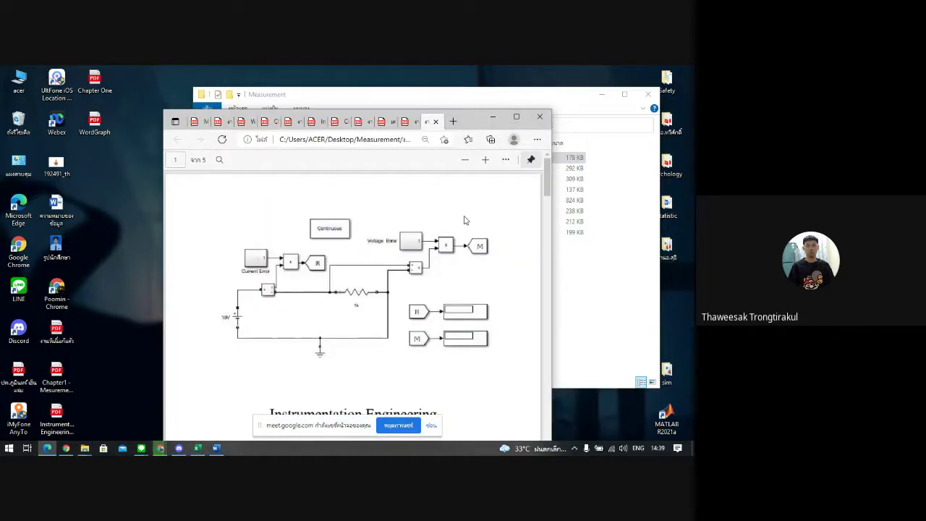
scroll(463, 217, down, 10)
scroll(496, 219, down, 10)
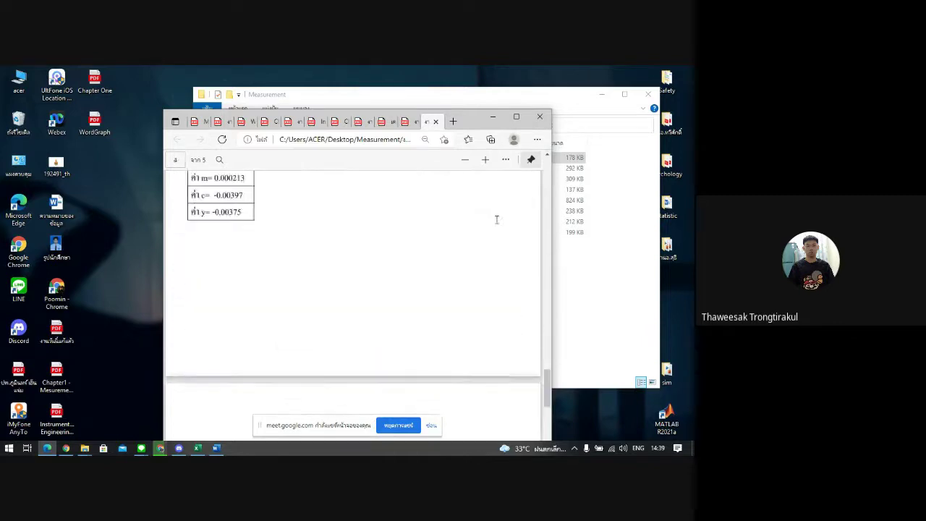
click(516, 116)
click(689, 71)
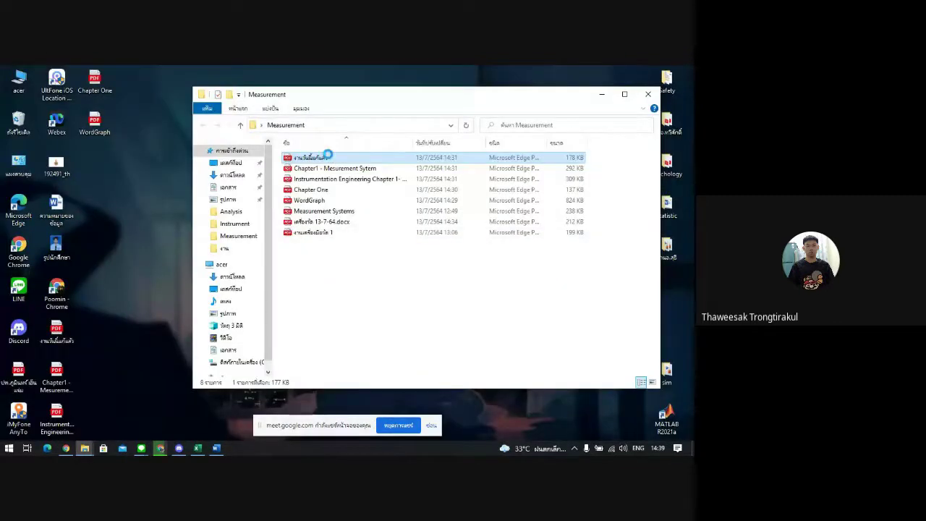
right_click(329, 158)
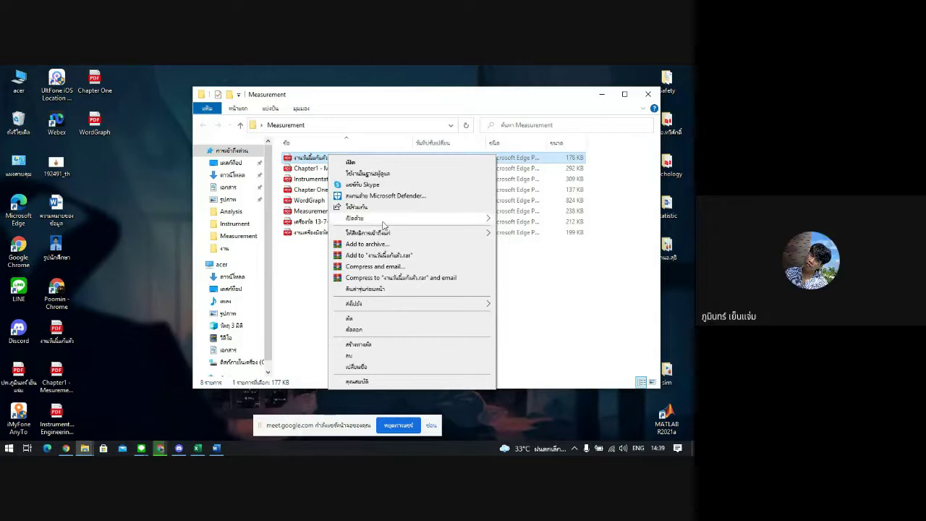
mouse_move(384, 225)
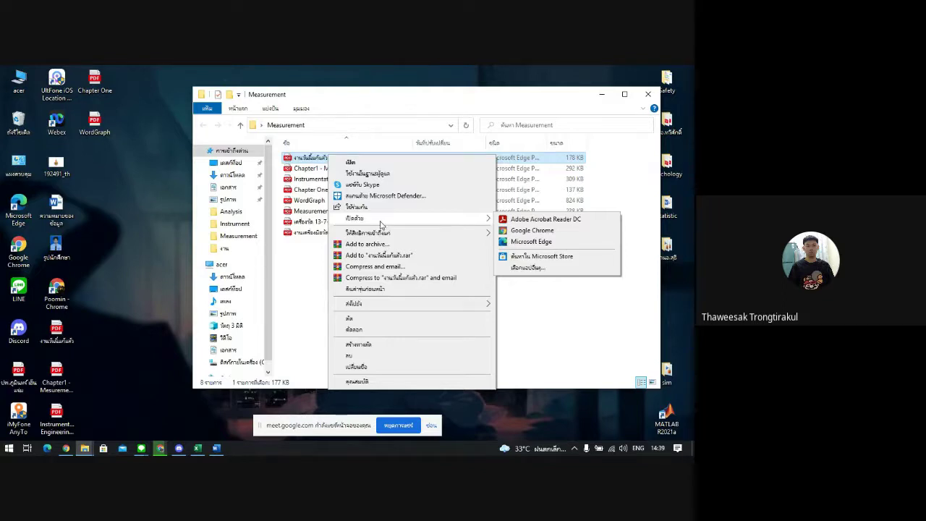
click(292, 267)
right_click(144, 208)
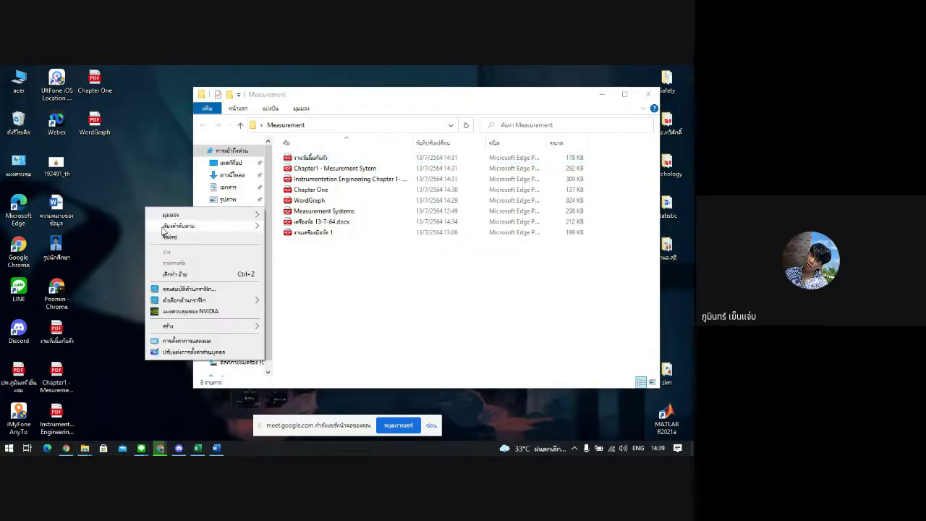
click(167, 236)
right_click(123, 228)
click(138, 257)
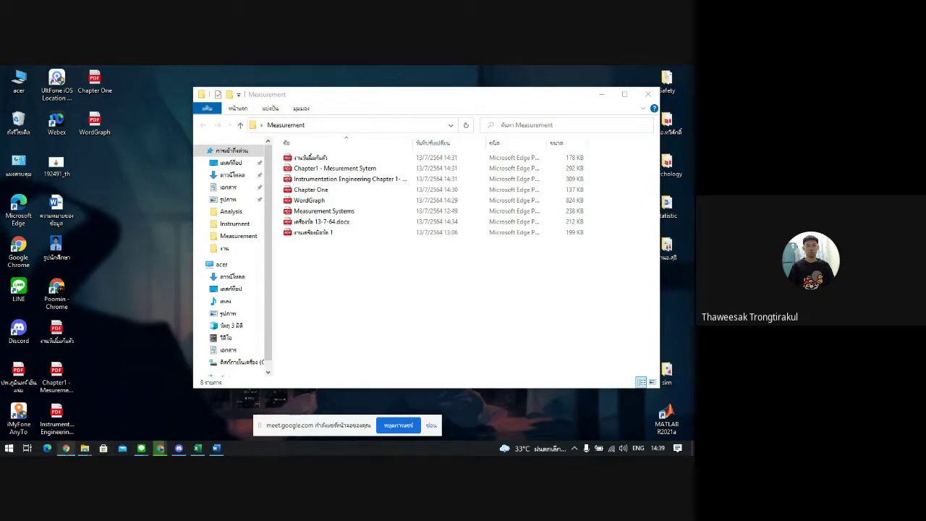
- Return to Gmail and attach Chapter One, Chapter1 - Mesurement Sytem, Instrumentation Engineering Chapter 1 and Measurement Systems from the Measurement folder
click(162, 449)
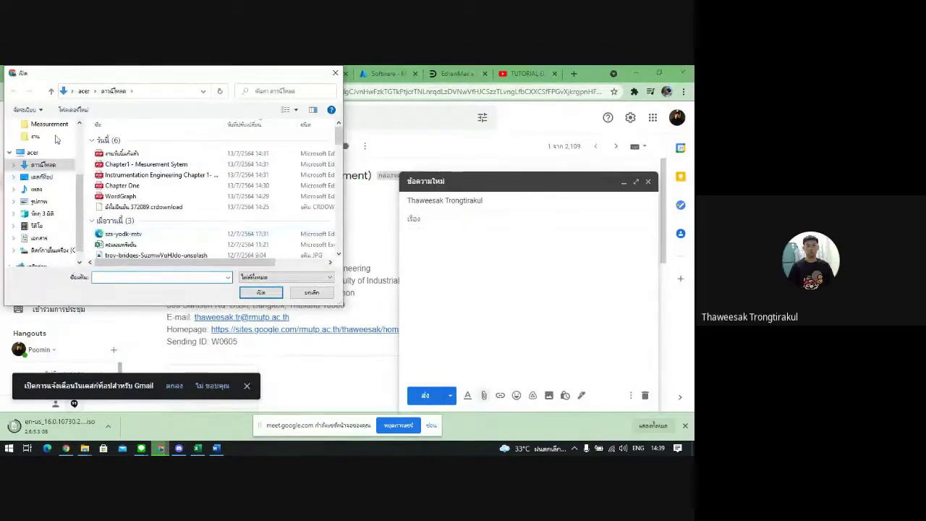
click(49, 124)
drag(145, 133, 135, 182)
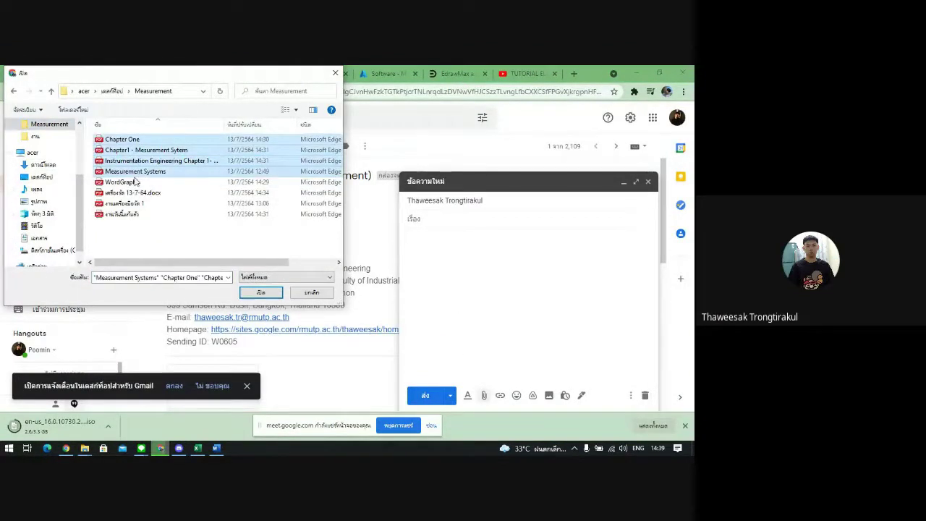
key(Return)
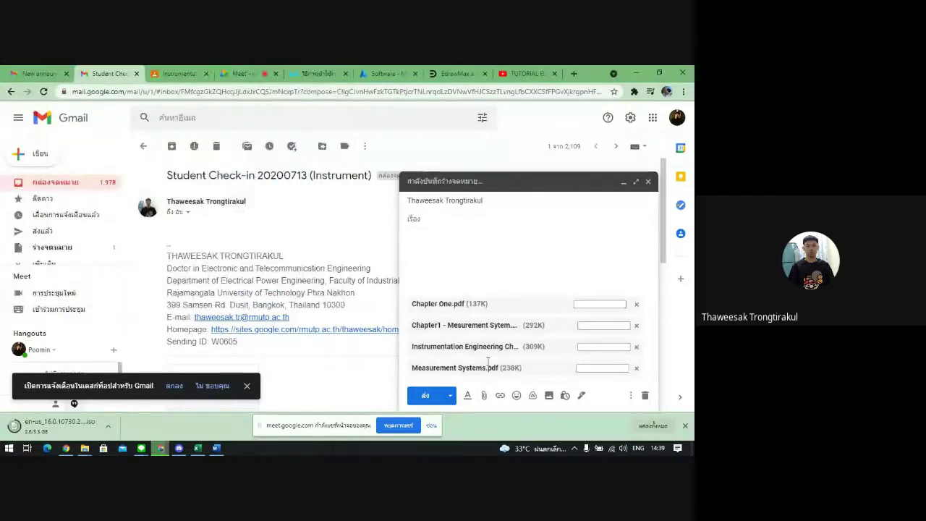
- Remove the four PDF attachments from the message draft
click(637, 367)
click(637, 368)
click(637, 367)
click(637, 367)
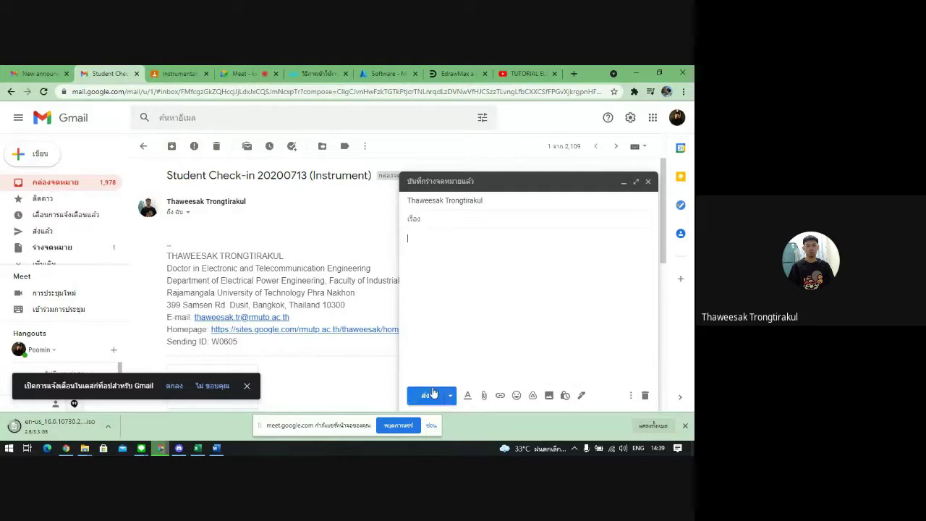
- Attach all eight PDF files from the desktop's Measurement folder to the message
click(484, 395)
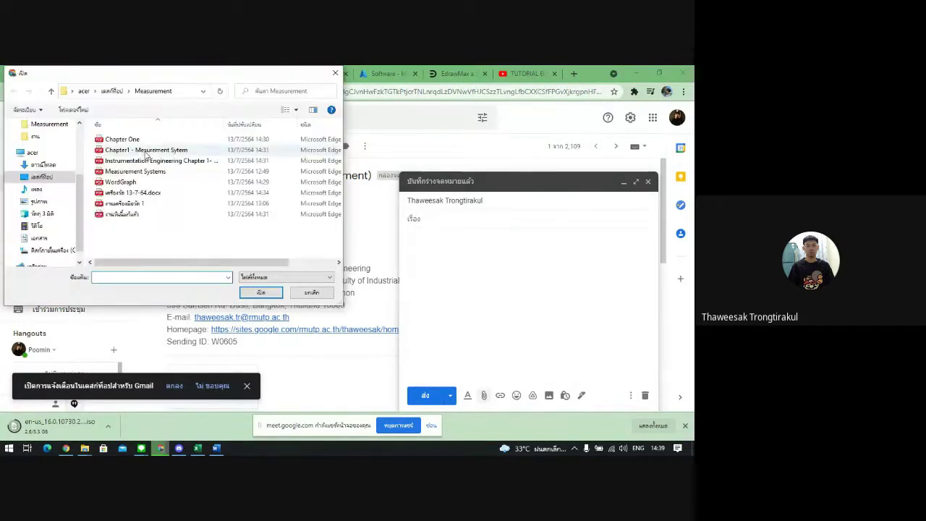
click(124, 139)
drag(141, 150, 141, 218)
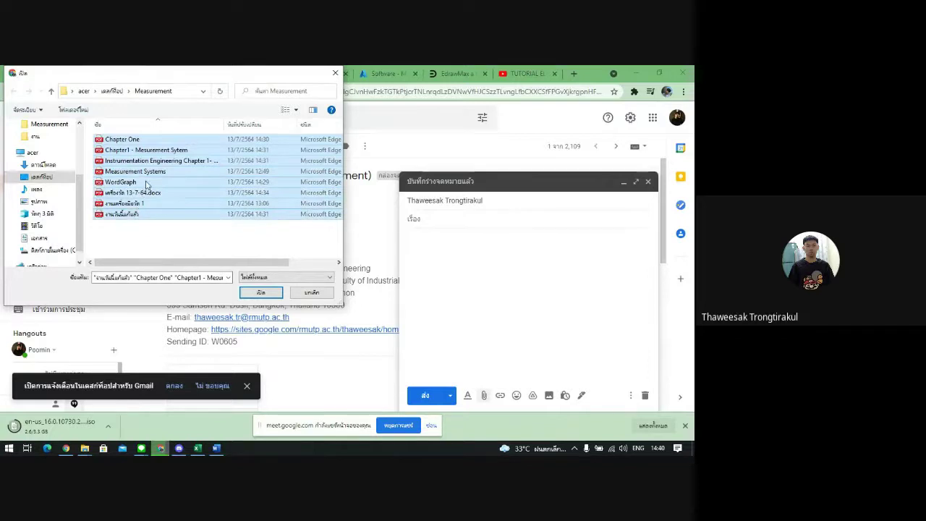
click(263, 293)
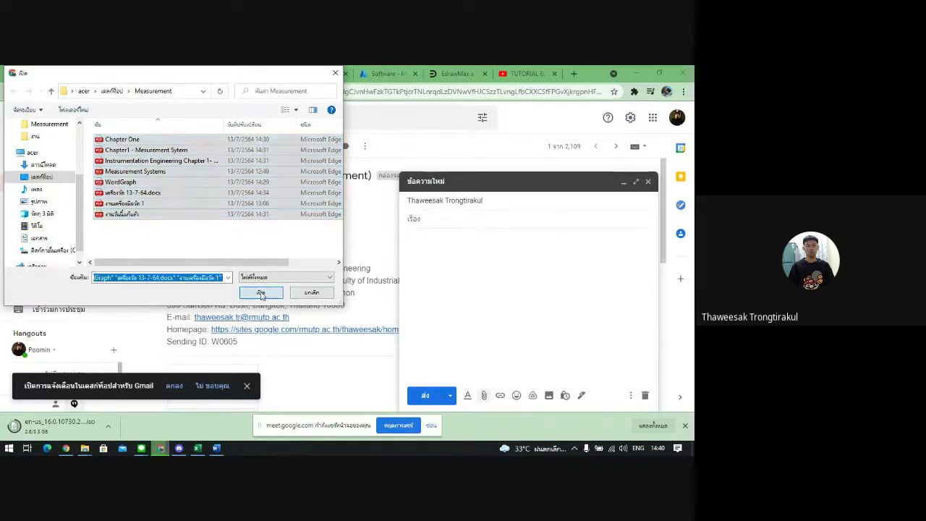
- Check the PDFs shared in the LINE group chat, close the chat, and review the message's attachment list against them
mouse_move(142, 450)
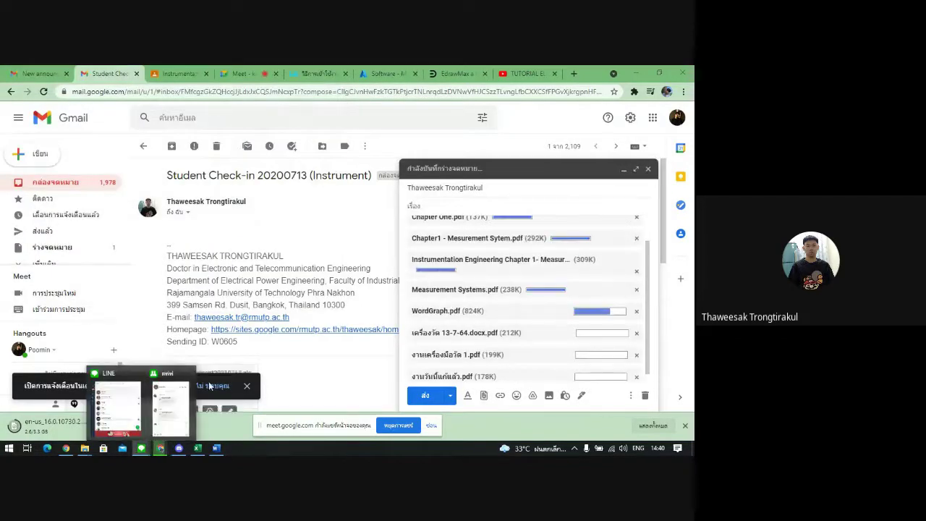
click(166, 405)
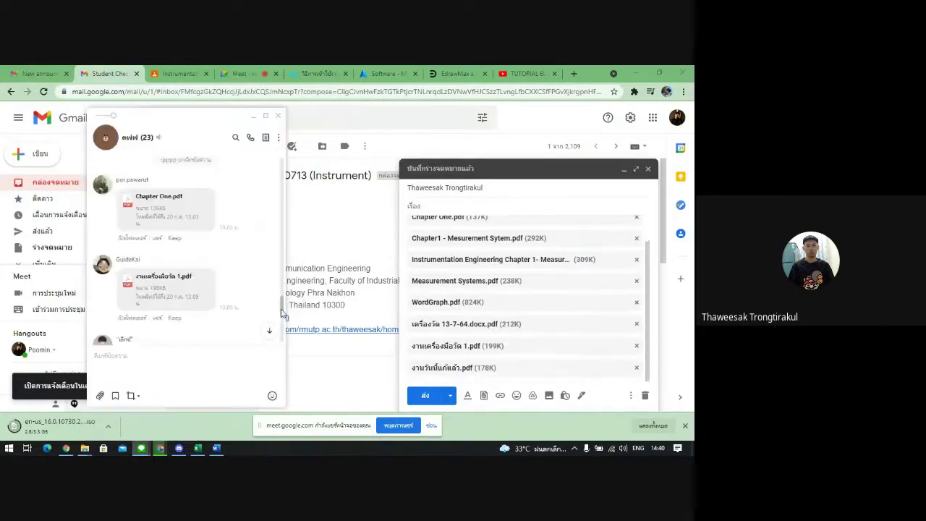
scroll(262, 277, up, 10)
drag(288, 275, 270, 343)
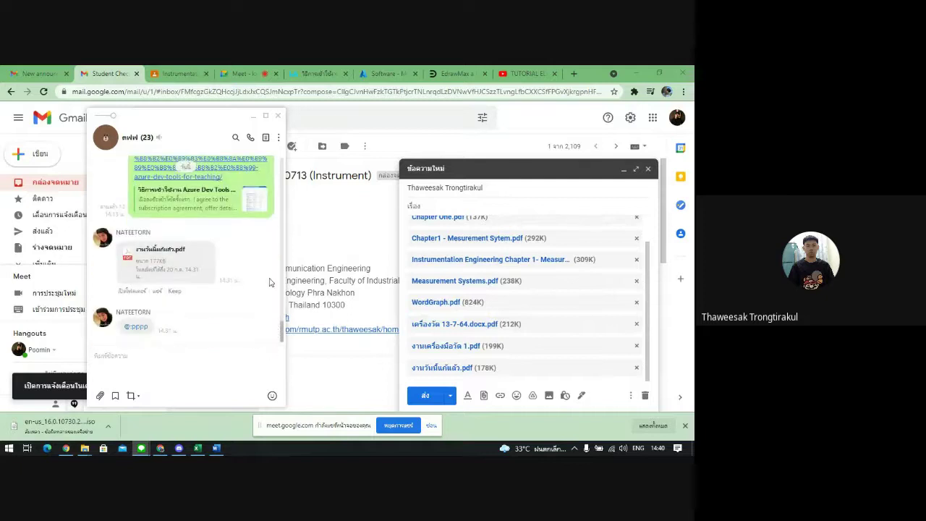
click(277, 117)
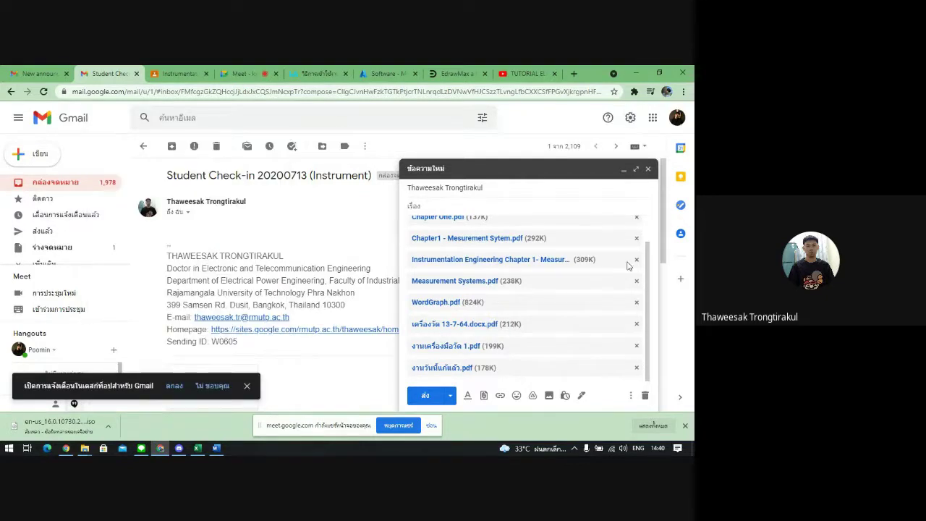
scroll(579, 271, up, 1)
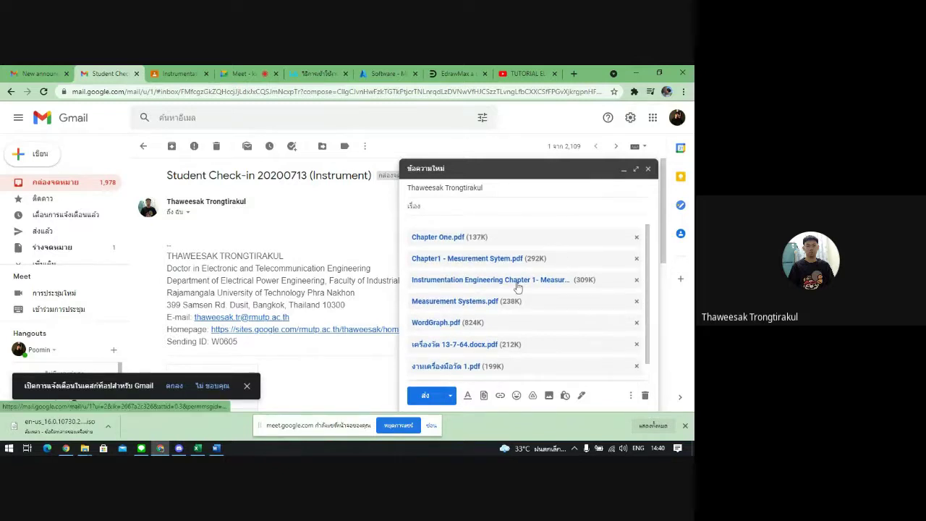
scroll(497, 353, down, 1)
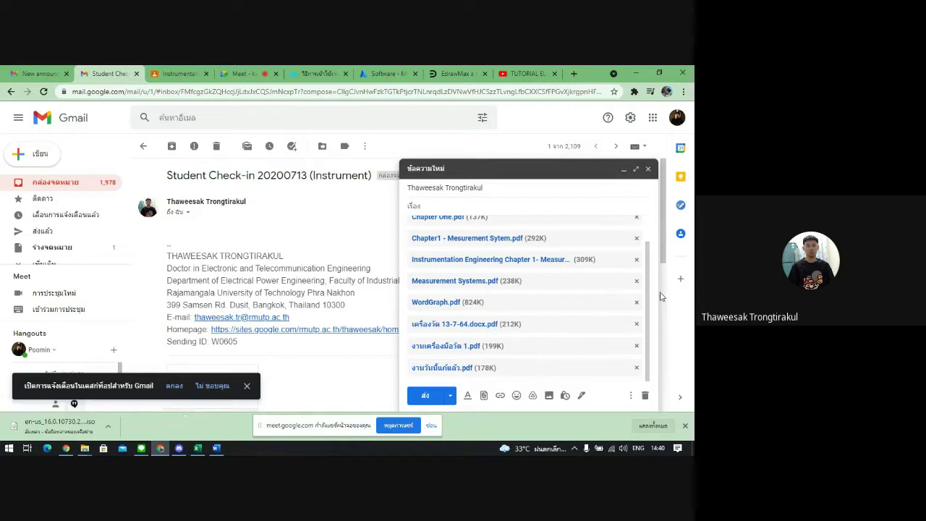
mouse_move(650, 301)
mouse_down()
mouse_move(647, 285)
mouse_move(641, 303)
mouse_up()
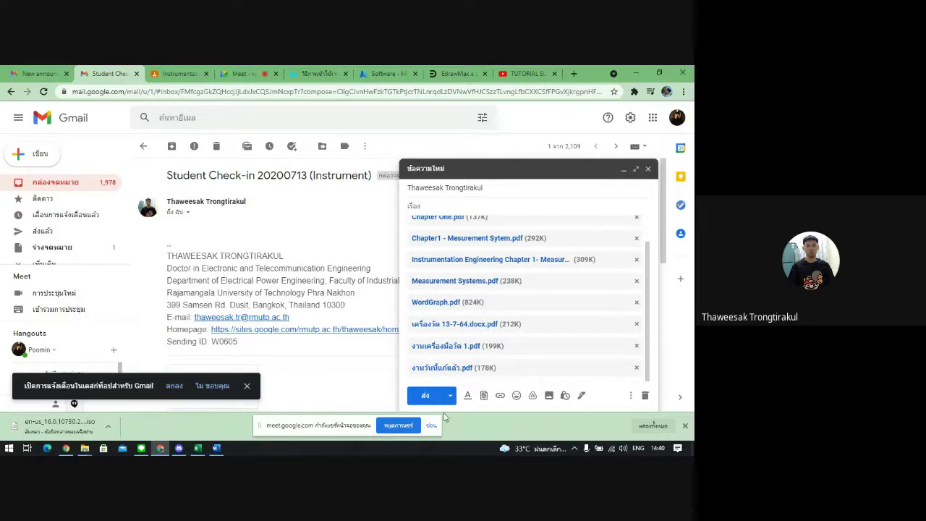
- Check the PDFs in the Instrument and Measurement folders from the attachment file picker, and cancel it without attaching anything
click(502, 397)
click(492, 202)
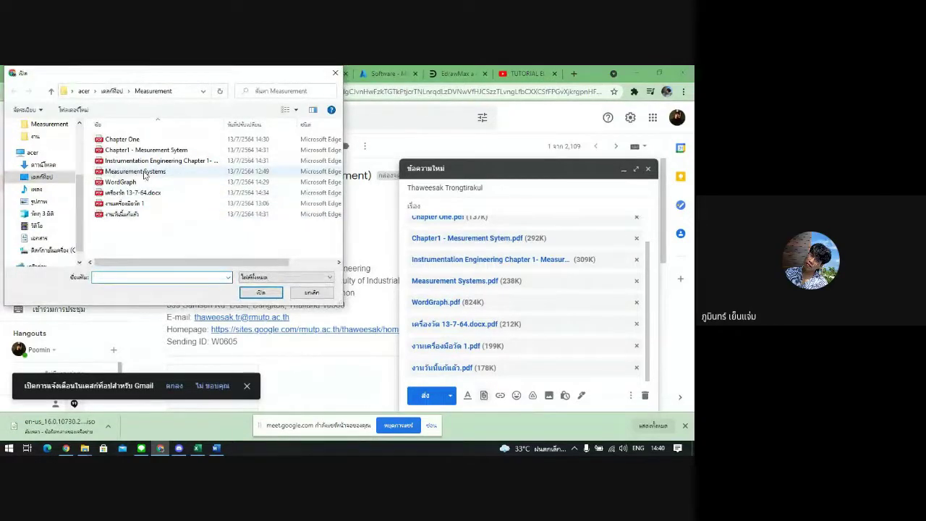
scroll(58, 173, up, 1)
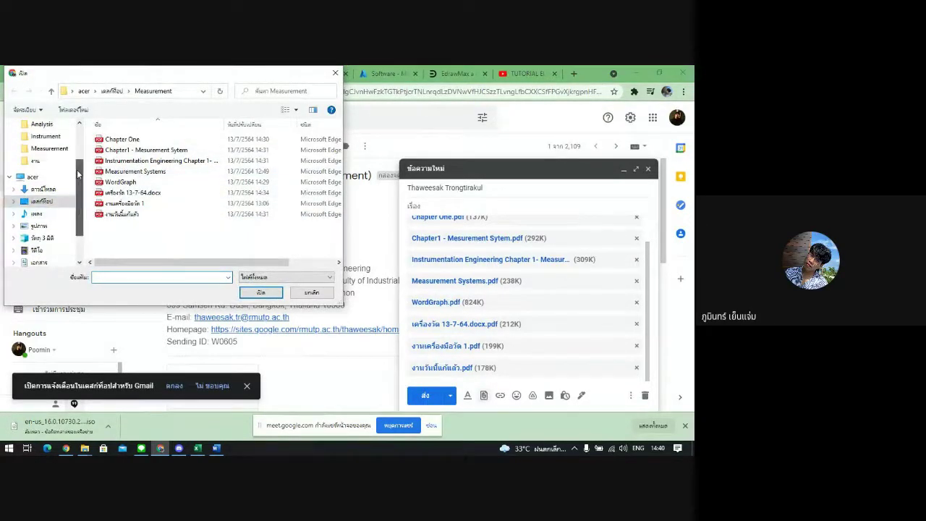
scroll(51, 156, up, 1)
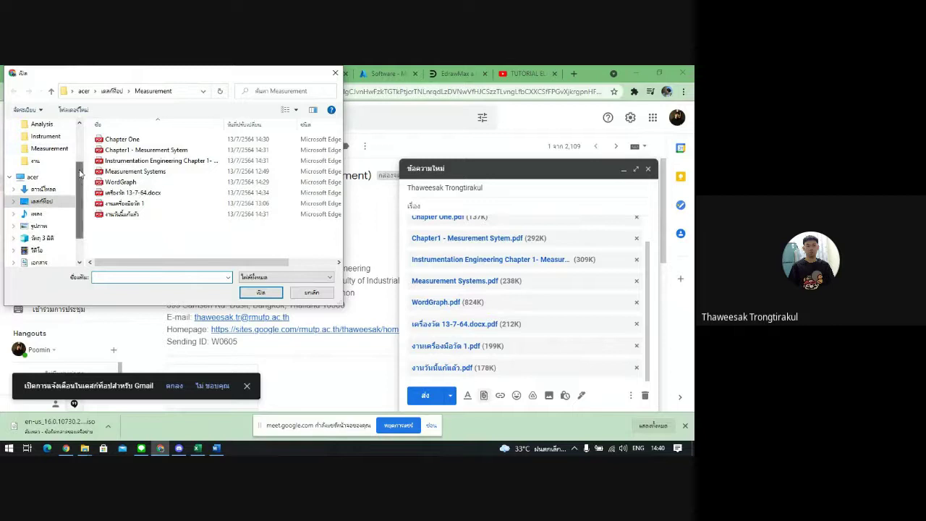
click(44, 136)
click(55, 148)
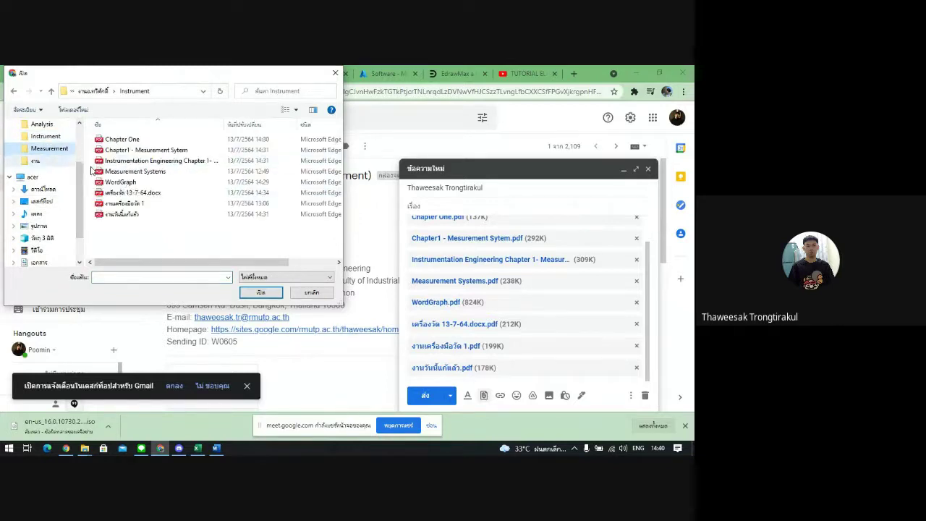
drag(125, 226, 168, 136)
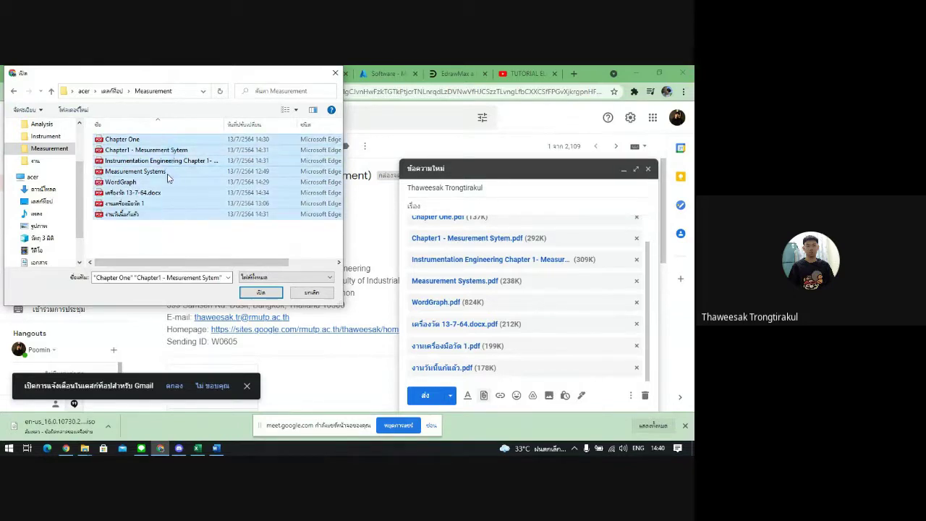
click(183, 239)
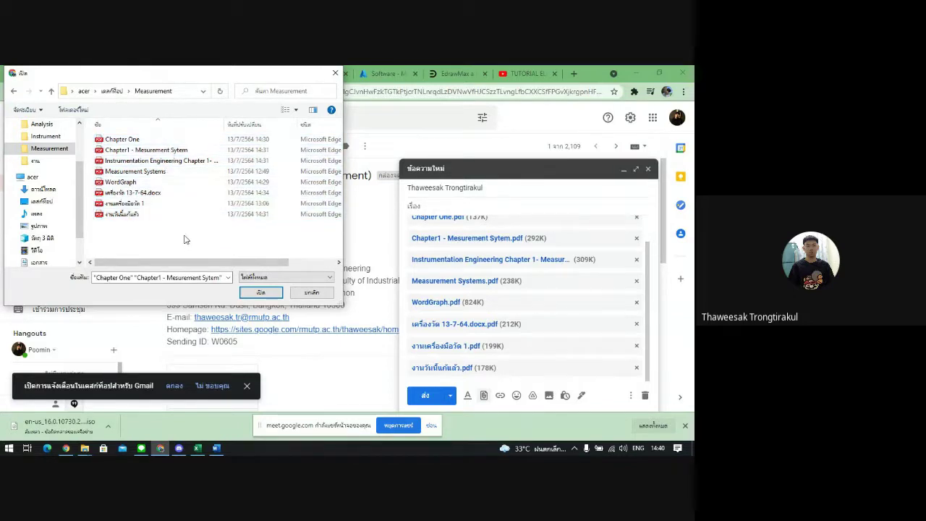
click(336, 74)
scroll(649, 285, up, 1)
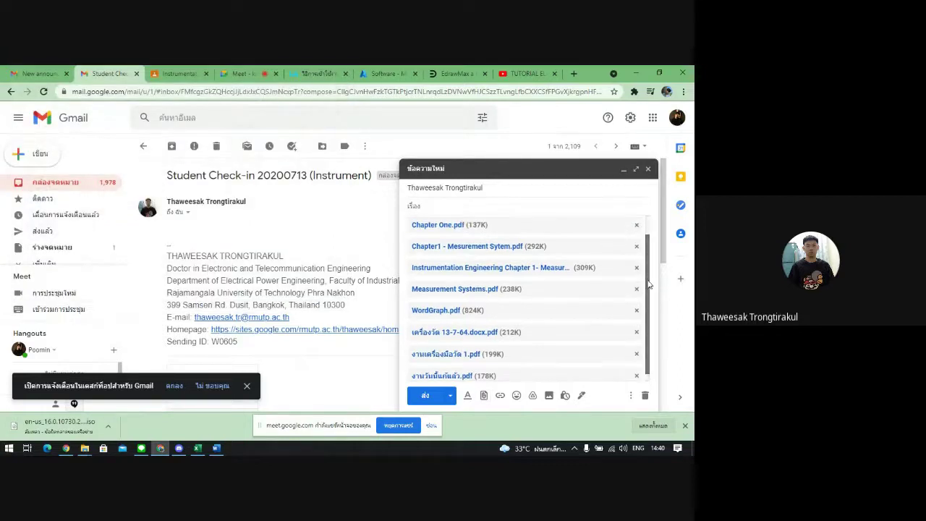
- Check the files in the desktop's Measurement folder and in the Instrument folder inside the instructor's coursework folder
click(635, 74)
drag(579, 95, 438, 102)
right_click(622, 176)
click(327, 316)
right_click(327, 316)
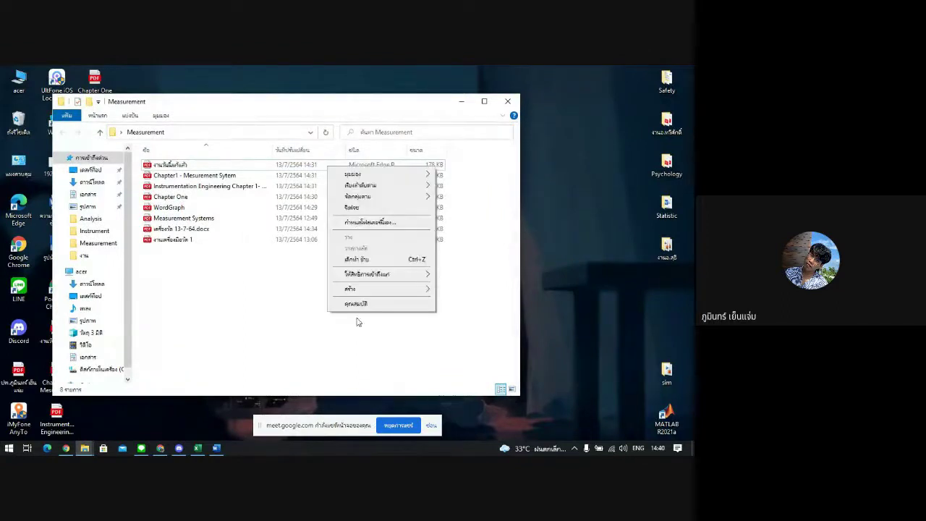
click(355, 223)
double_click(667, 122)
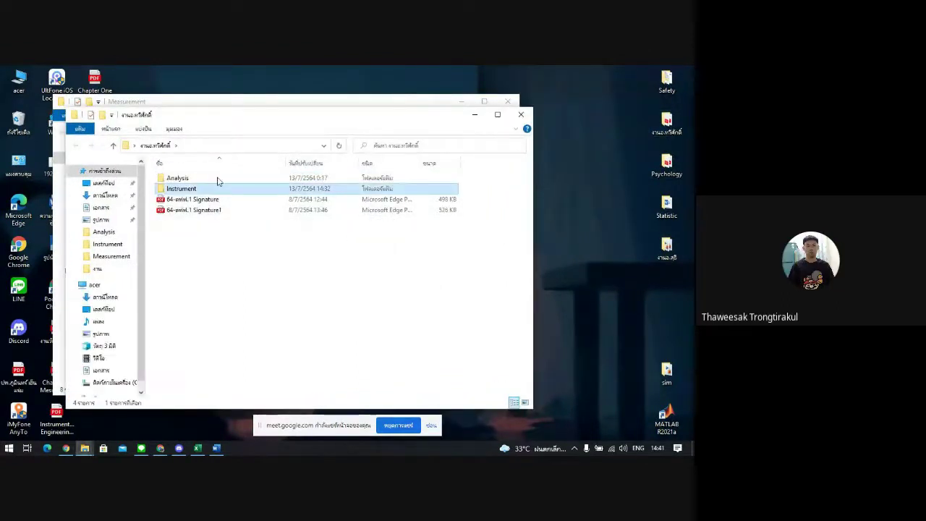
double_click(217, 188)
drag(263, 123, 376, 124)
- Return to Gmail, close the message draft and resume the paused .iso download
click(162, 449)
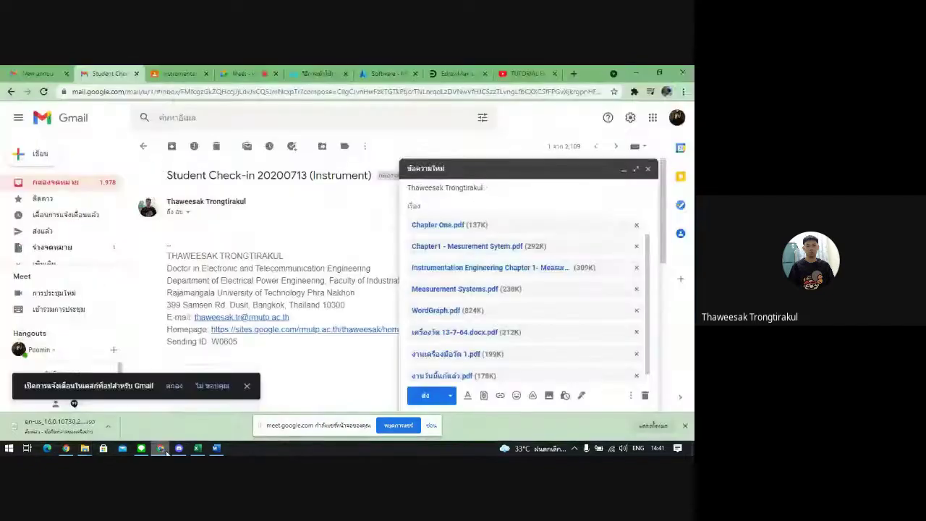
click(649, 170)
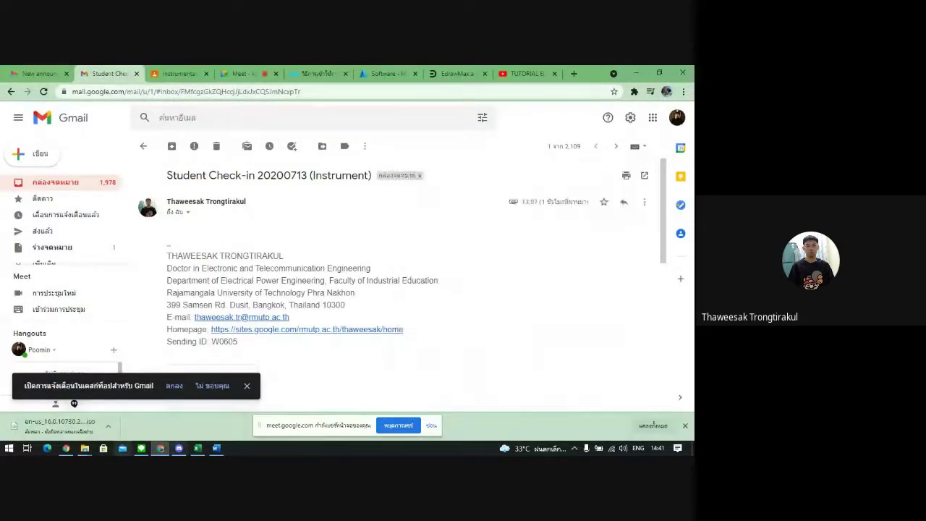
click(109, 432)
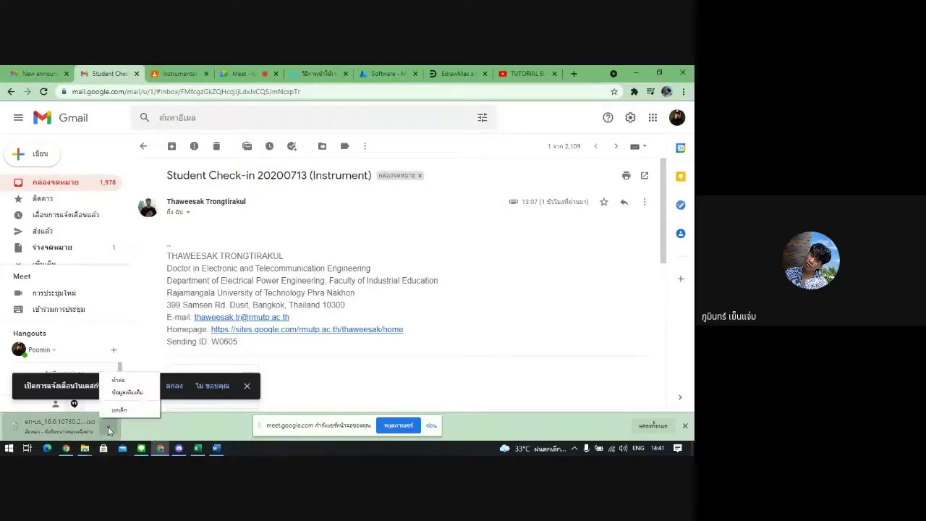
click(128, 384)
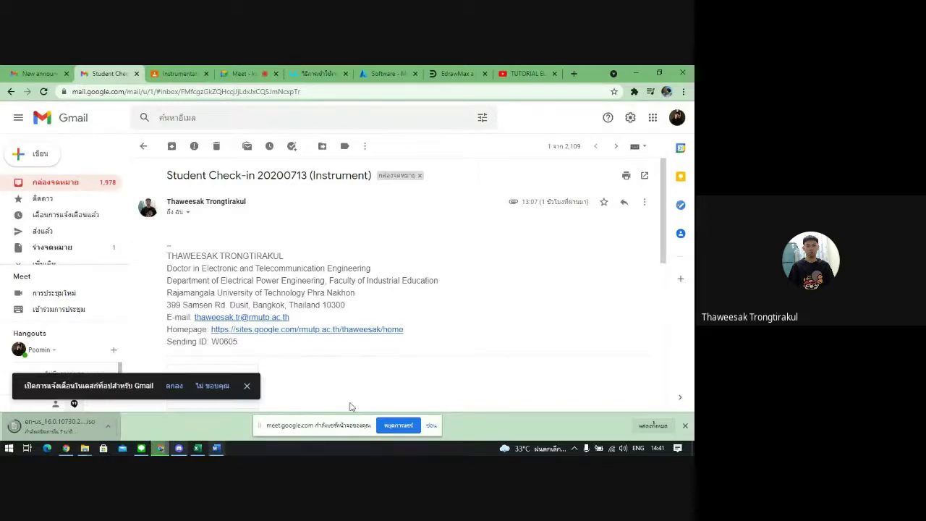
- Clear the browser and Instrument folder windows out of the way and open the instructor's coursework folder from the desktop
click(658, 73)
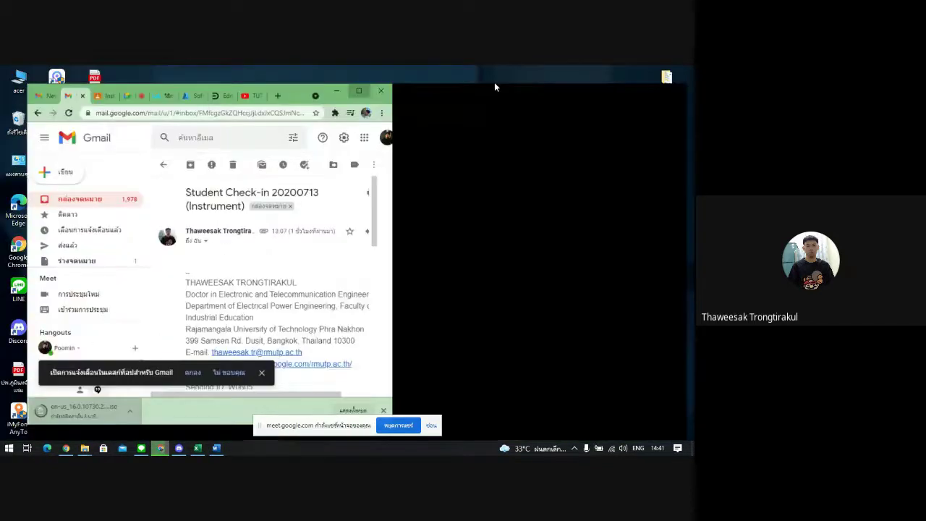
key(super+Up)
click(661, 73)
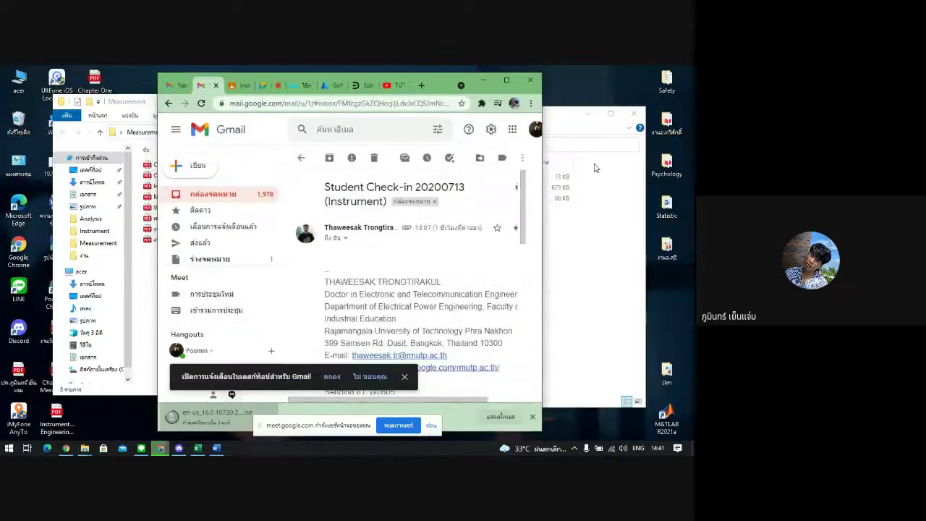
click(586, 114)
right_click(592, 174)
click(674, 123)
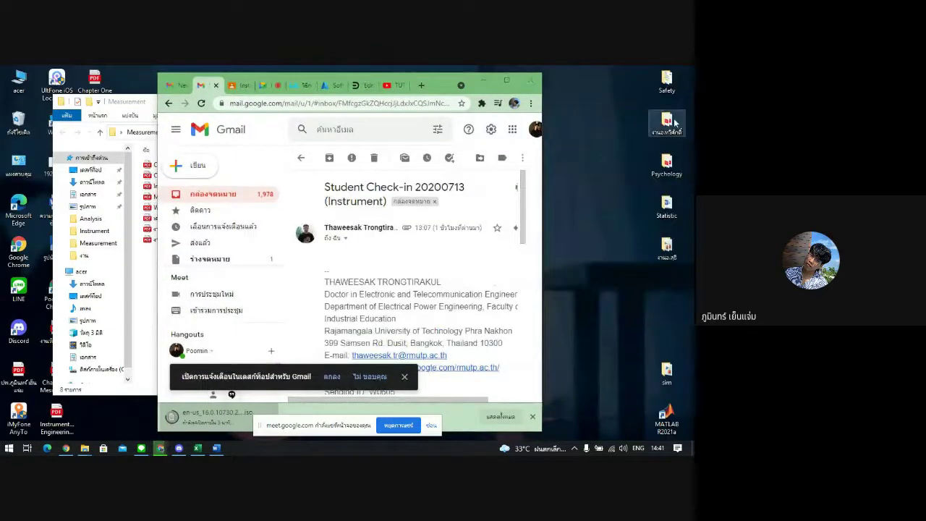
double_click(675, 123)
click(483, 80)
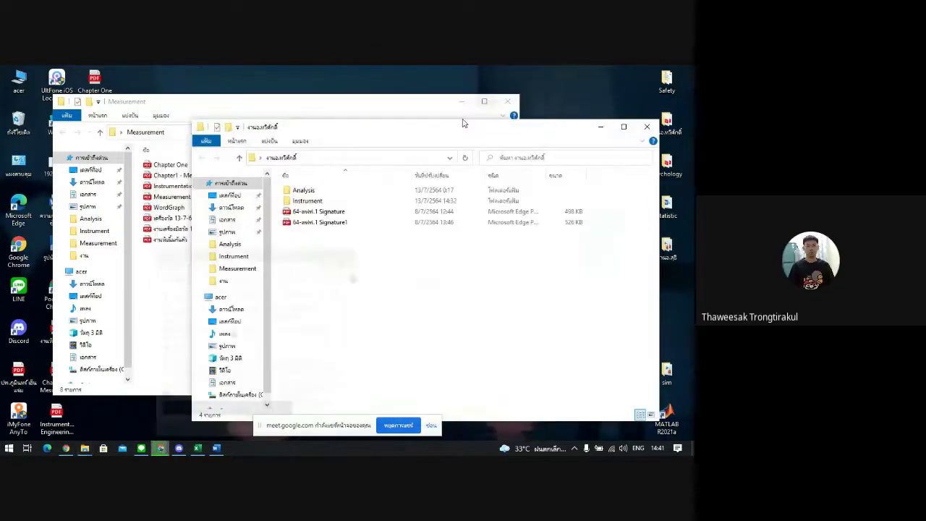
- Check the files in the Instrument folder, minimize its window, and review the PDFs in the Measurement folder
double_click(317, 204)
right_click(365, 293)
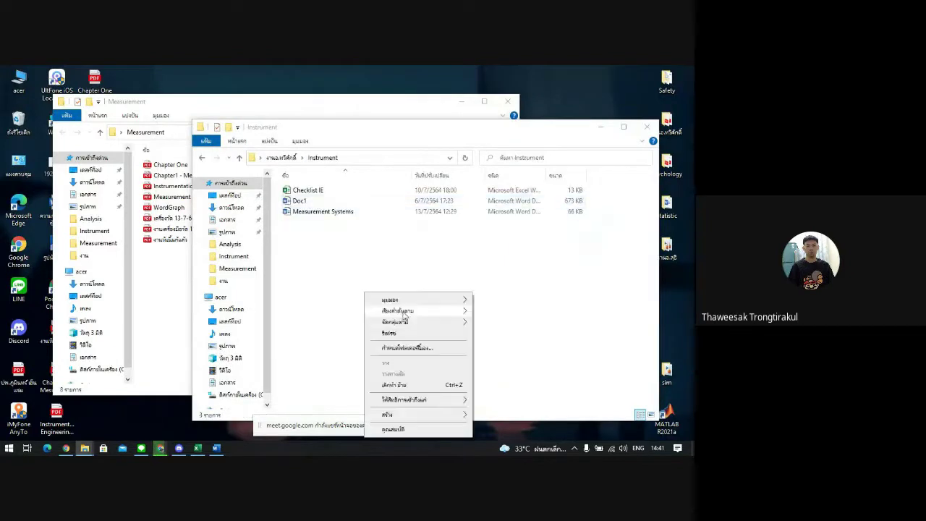
right_click(340, 274)
click(417, 225)
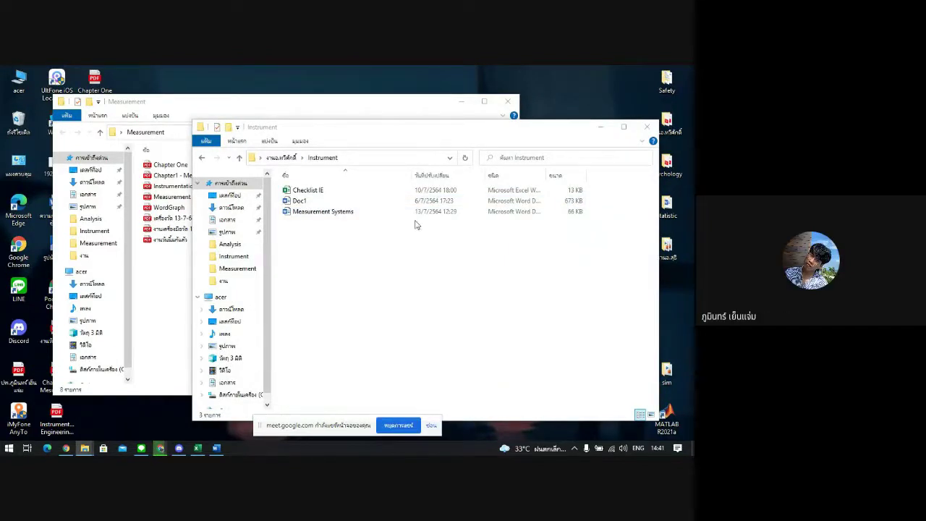
click(600, 127)
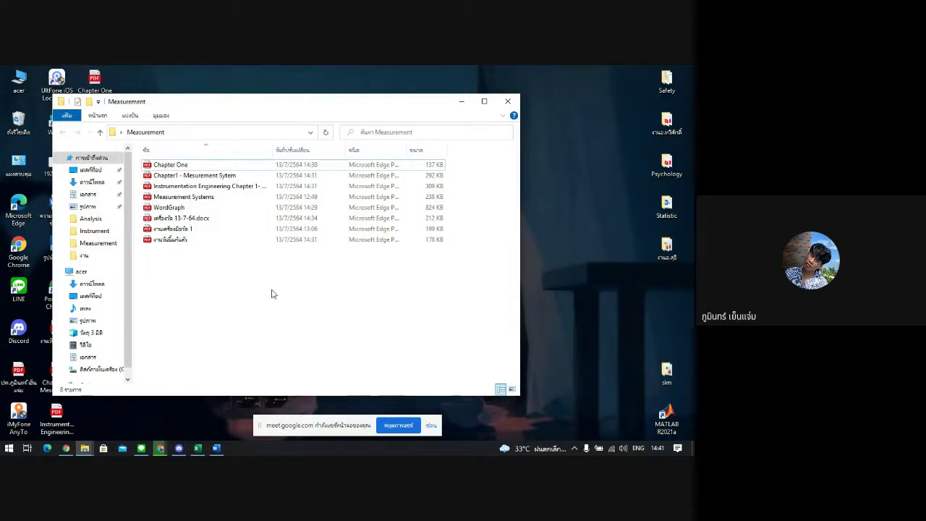
drag(272, 294, 174, 154)
click(252, 310)
drag(275, 104, 362, 115)
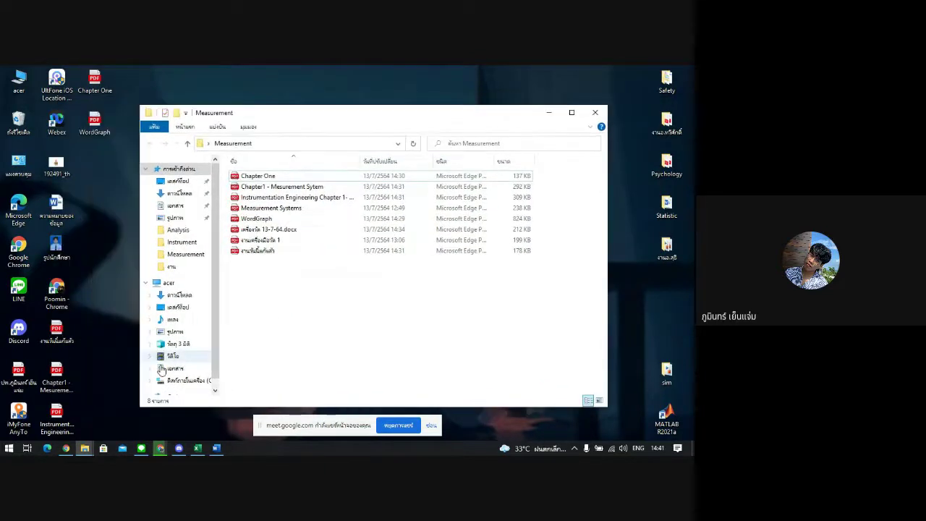
- Open the 23-member group chat in LINE and check the most recently shared PDF
click(141, 448)
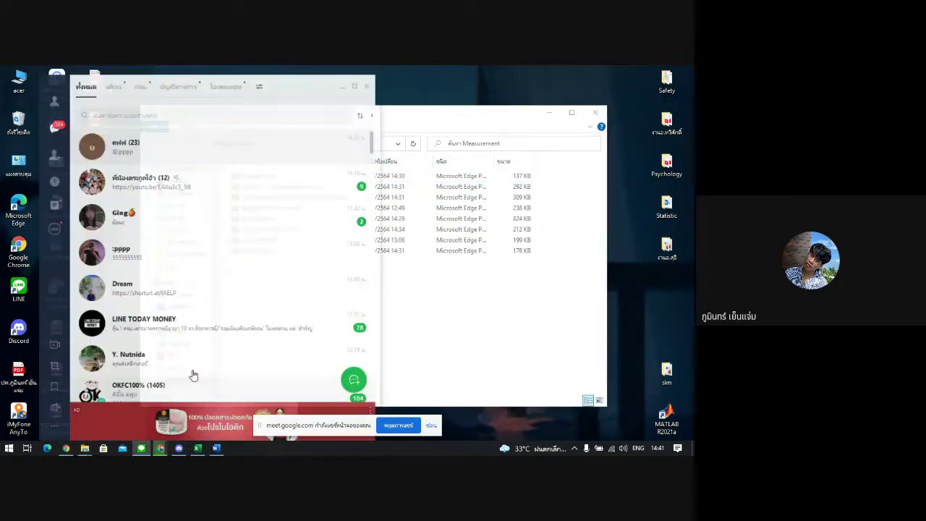
double_click(218, 153)
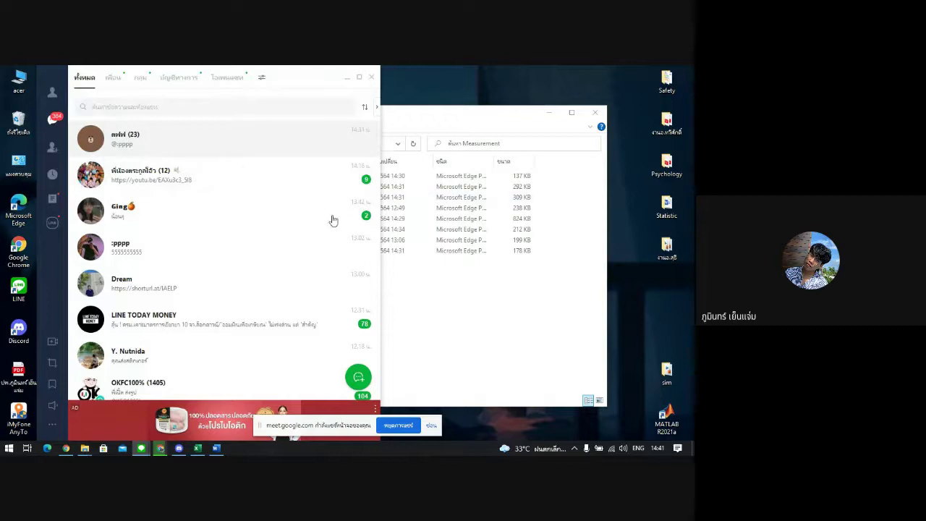
drag(282, 329, 267, 341)
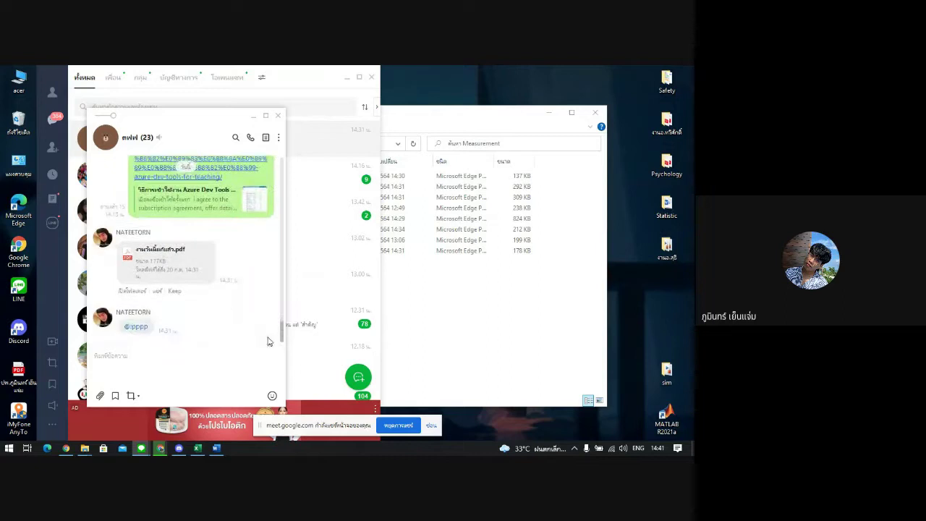
scroll(282, 327, up, 1)
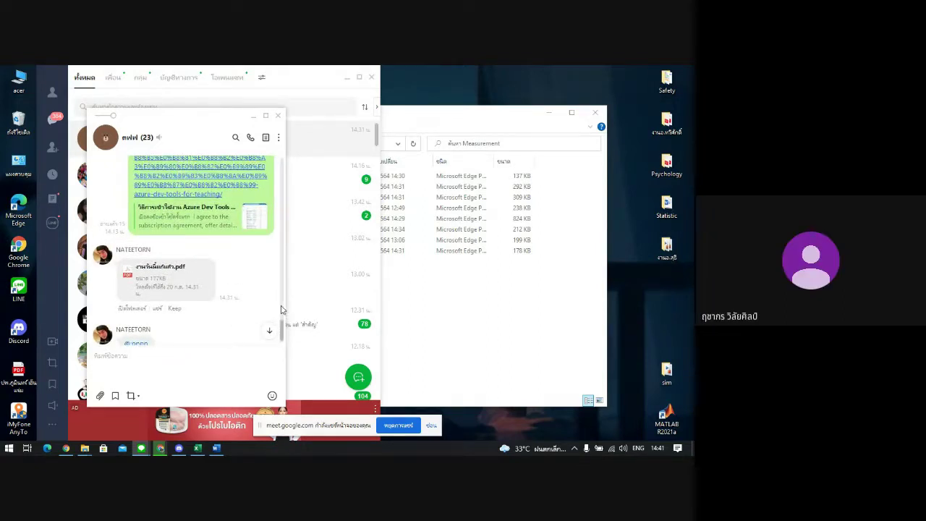
scroll(283, 331, down, 1)
scroll(283, 331, down, 1)
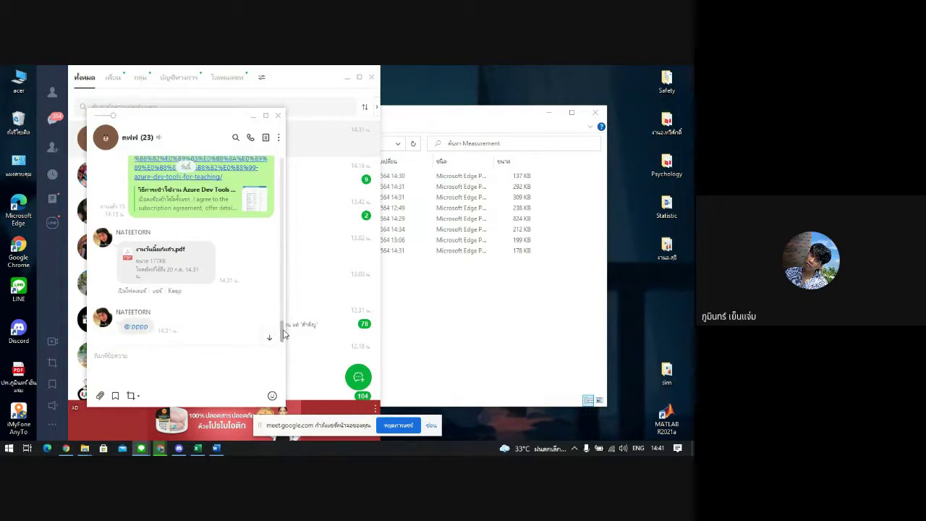
- Place the Measurement folder window beside the LINE group chat so both file lists can be read
double_click(433, 116)
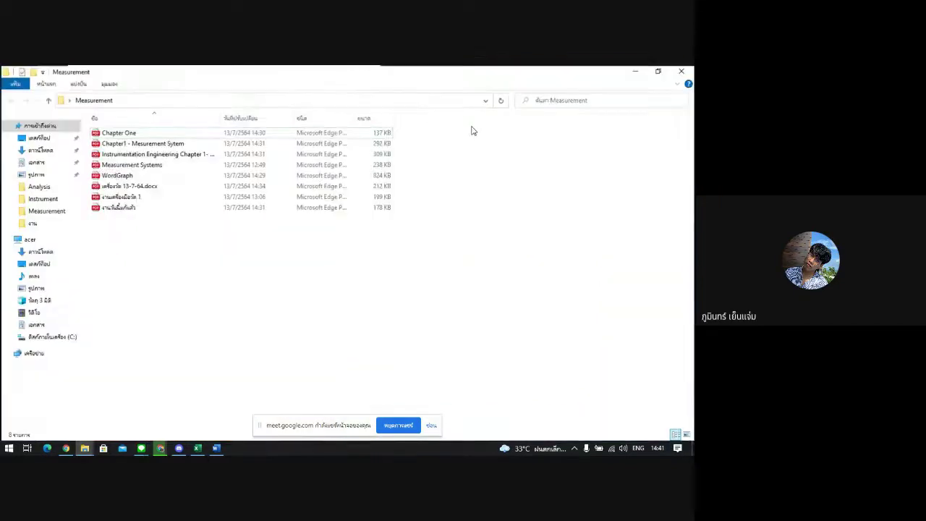
double_click(476, 71)
drag(430, 112, 537, 143)
click(226, 237)
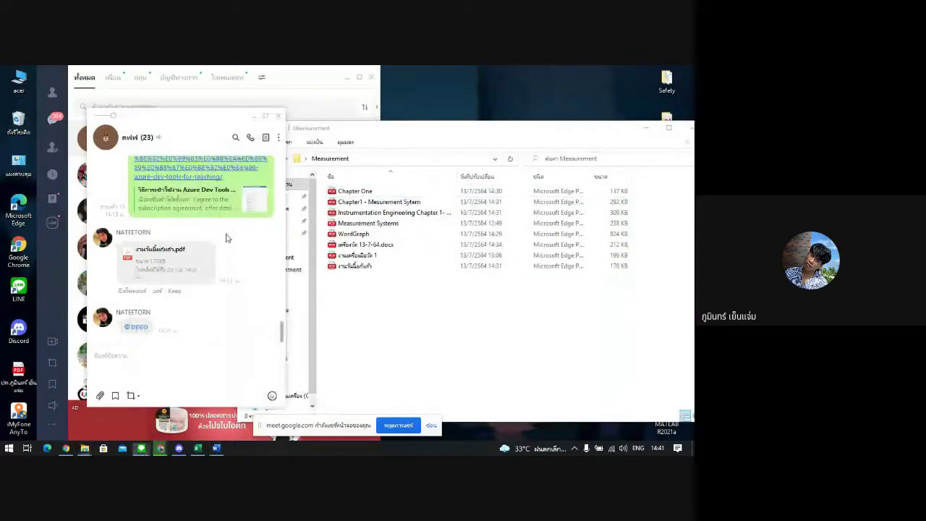
- Compare the PDFs shared earlier in the group chat with the files in the Measurement folder
drag(282, 338, 283, 300)
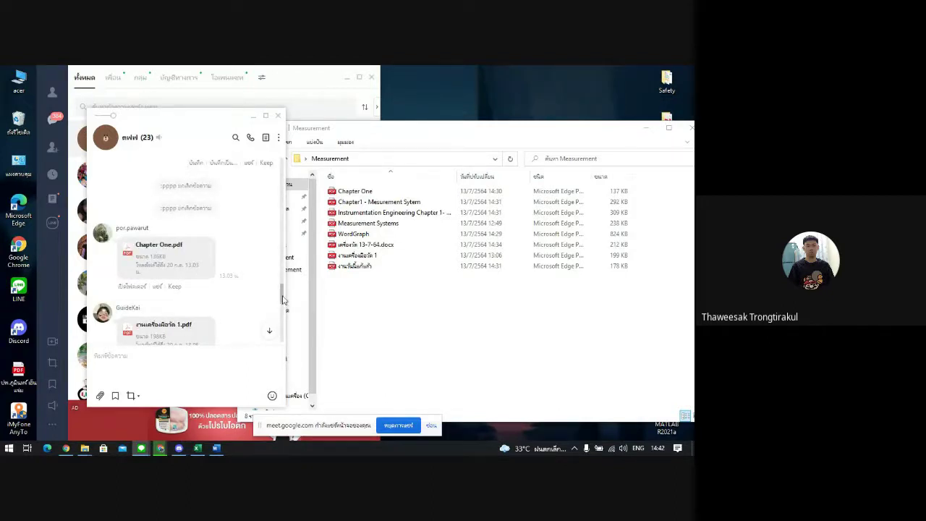
drag(282, 300, 283, 264)
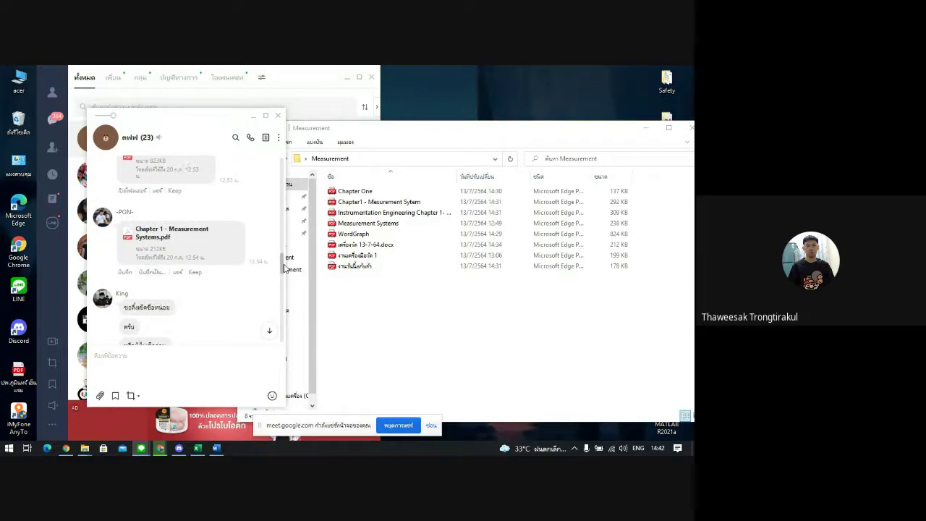
drag(284, 269, 277, 241)
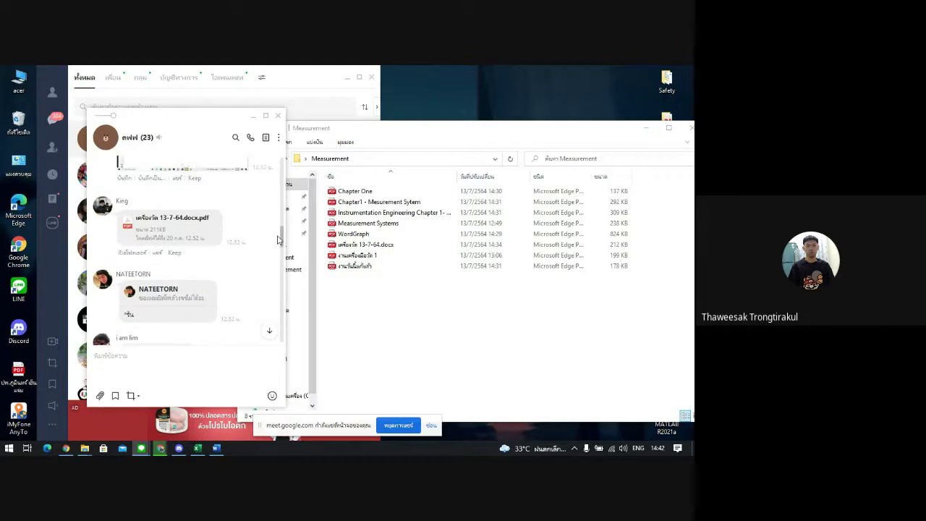
click(355, 293)
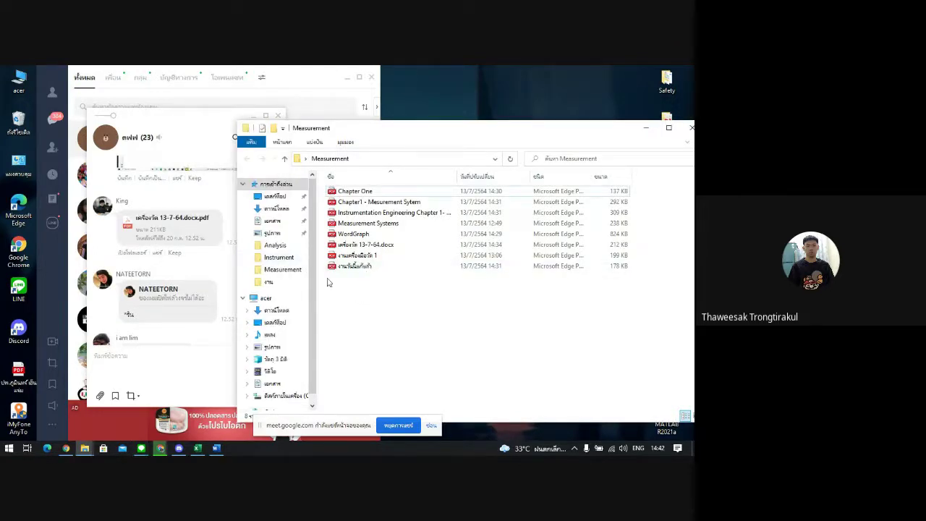
right_click(385, 293)
click(439, 337)
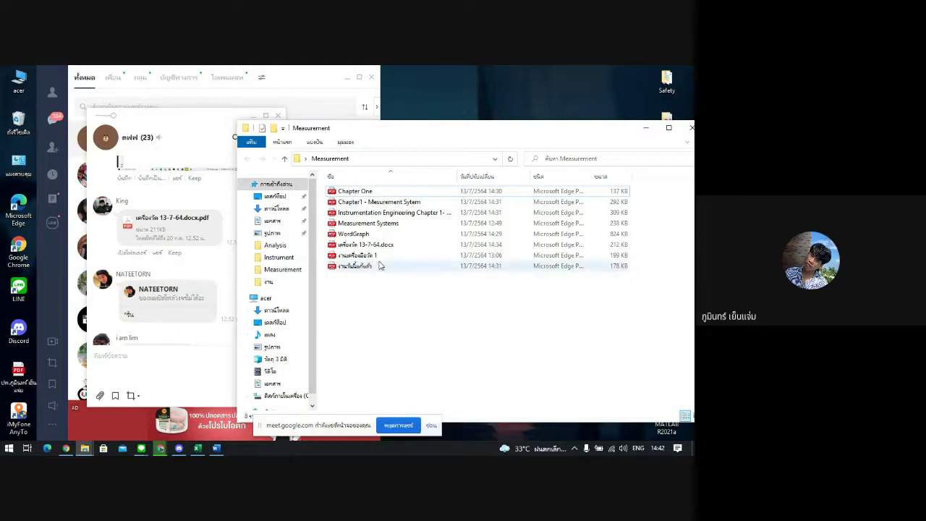
- Minimize the LINE chat list and the group chat window, and refresh the desktop
click(223, 203)
click(347, 76)
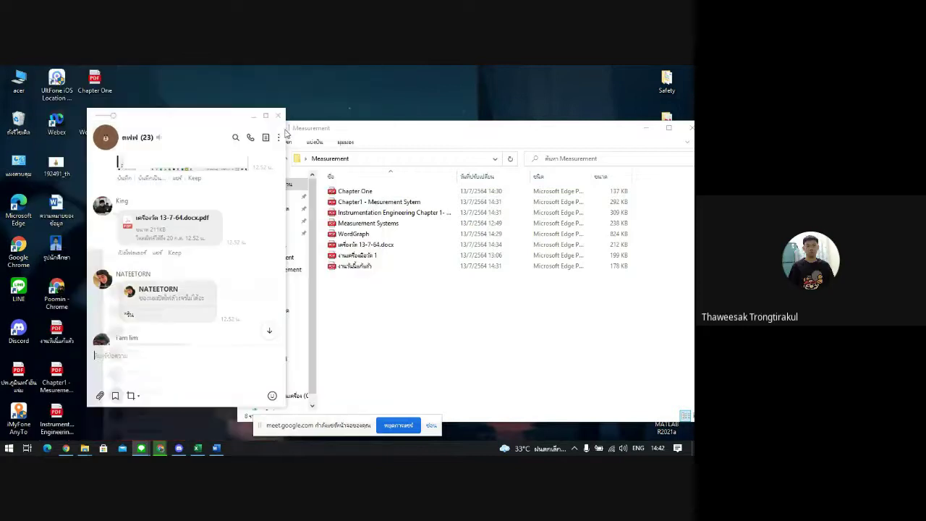
click(253, 115)
right_click(182, 174)
click(195, 204)
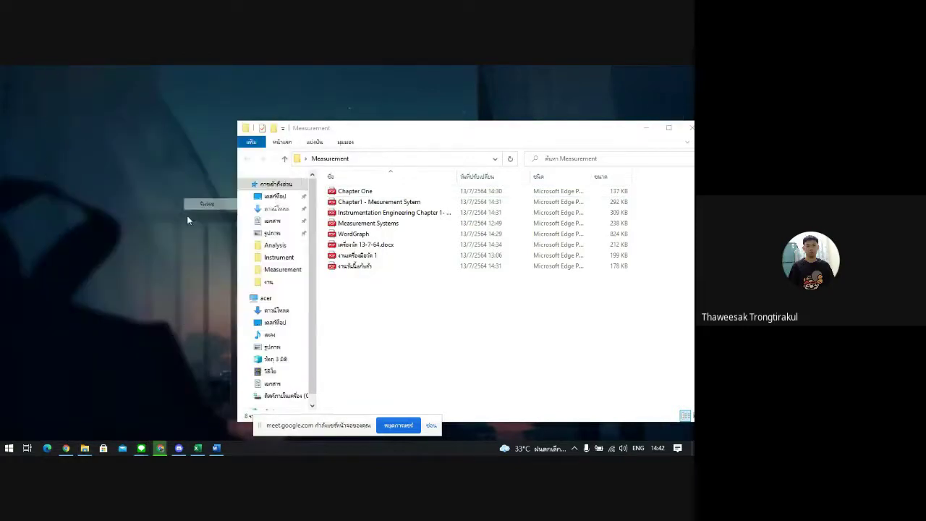
right_click(120, 248)
click(374, 309)
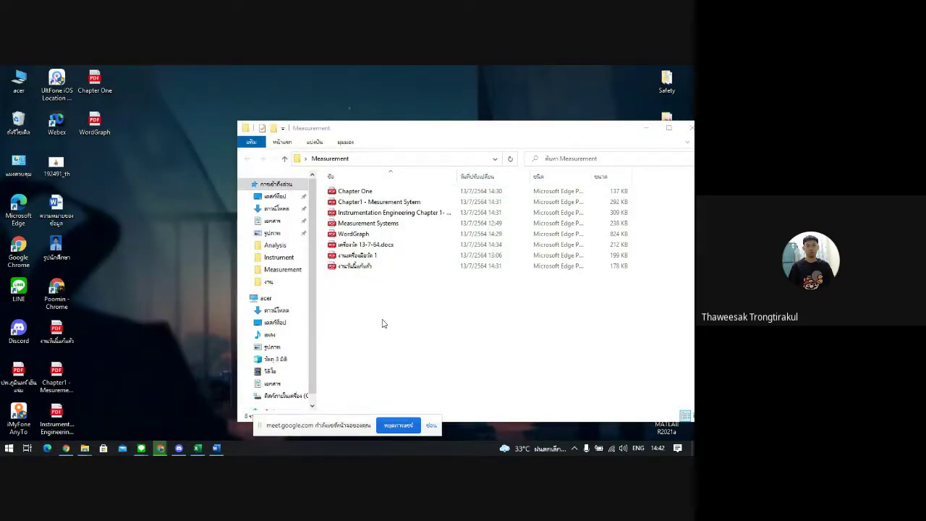
- Check all the PDFs in the Measurement folder by selecting them, clear the selection, and minimize the folder window
click(384, 324)
drag(384, 331, 378, 187)
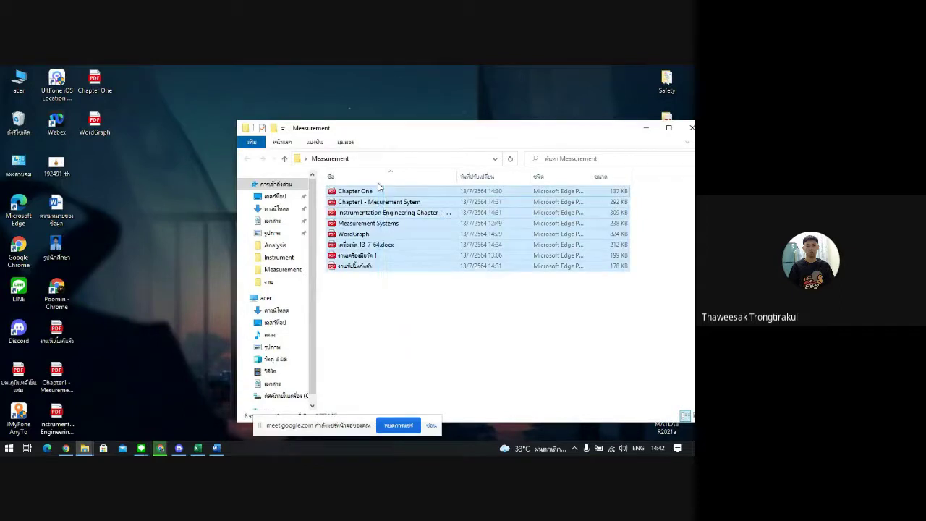
click(371, 345)
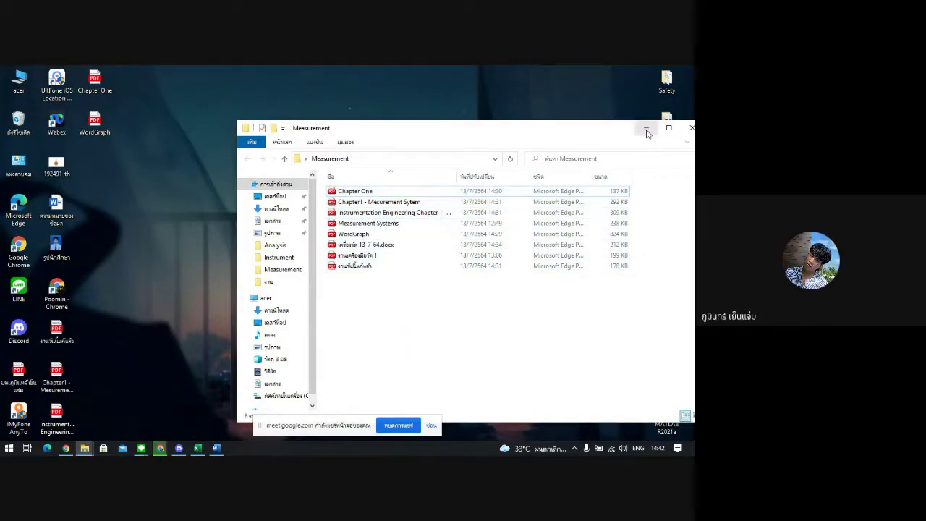
click(647, 130)
right_click(244, 259)
click(295, 291)
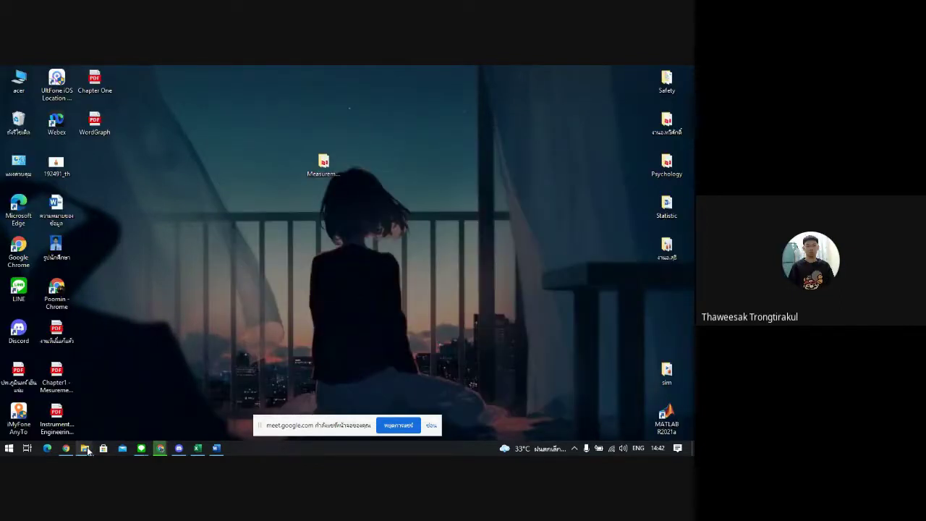
- Bring up the other File Explorer window and check the downloaded PDFs in the Downloads folder
mouse_move(88, 451)
click(67, 416)
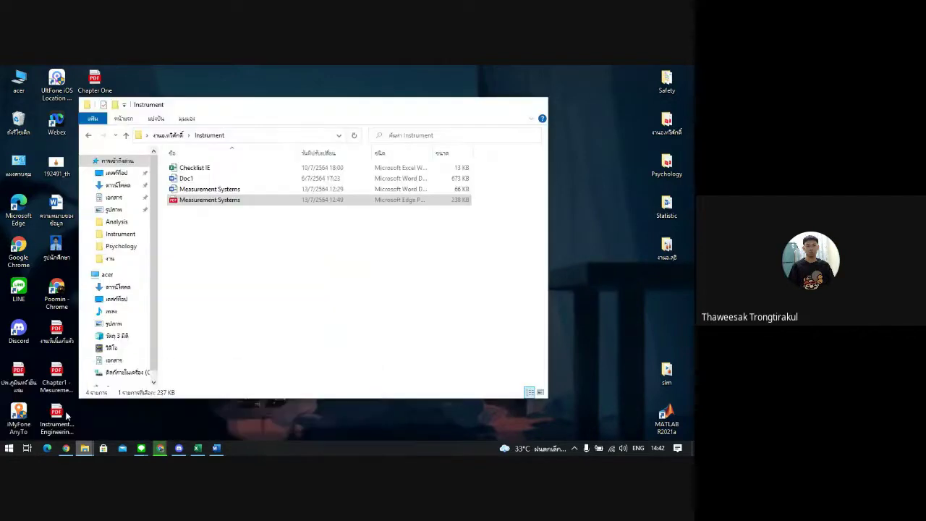
click(118, 185)
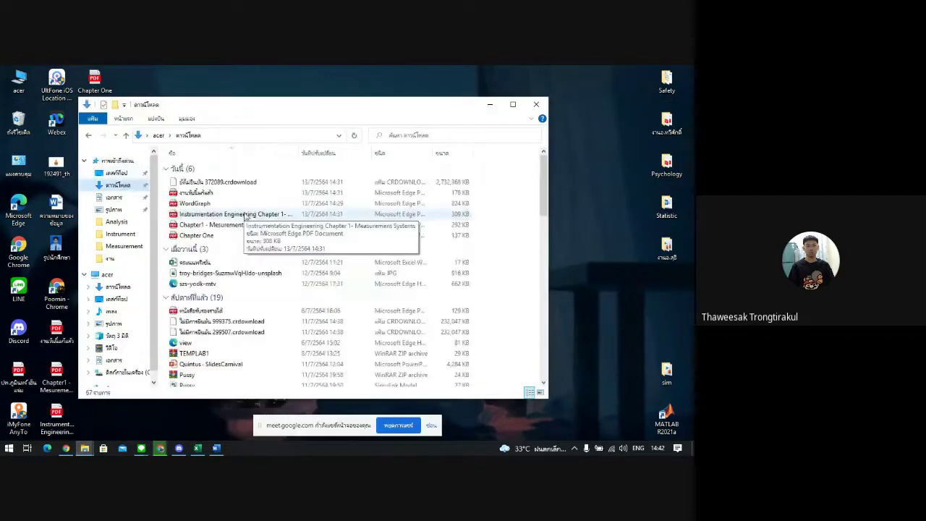
right_click(506, 207)
click(507, 207)
click(520, 145)
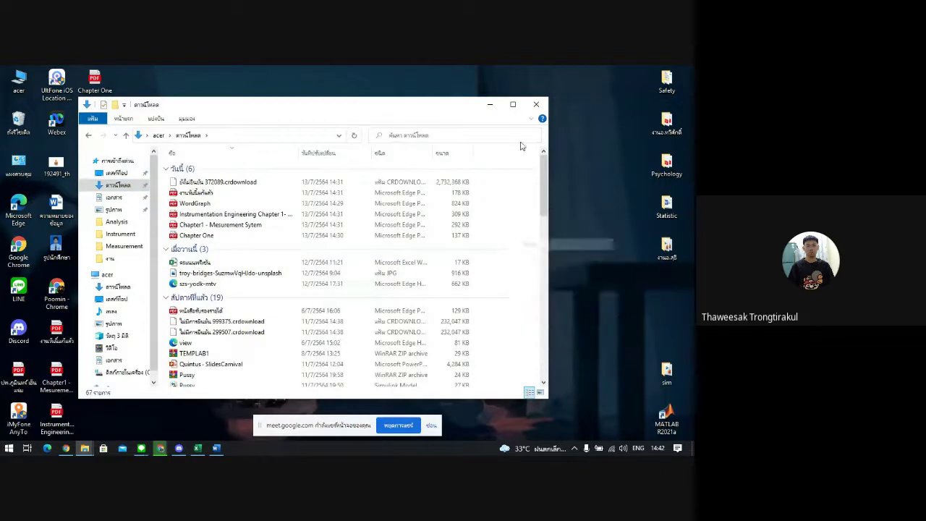
- Delete today's downloaded PDFs from the Downloads folder and minimize its window
drag(494, 241, 416, 165)
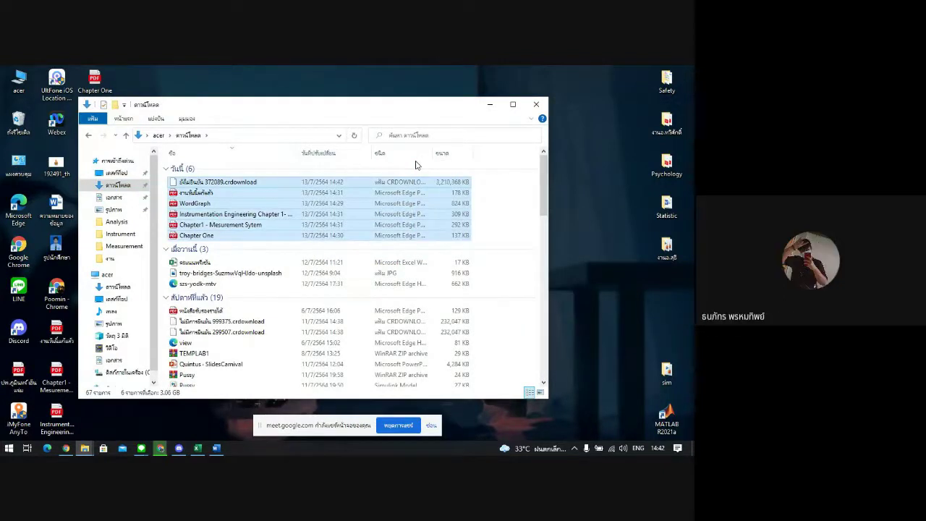
key(Delete)
click(232, 222)
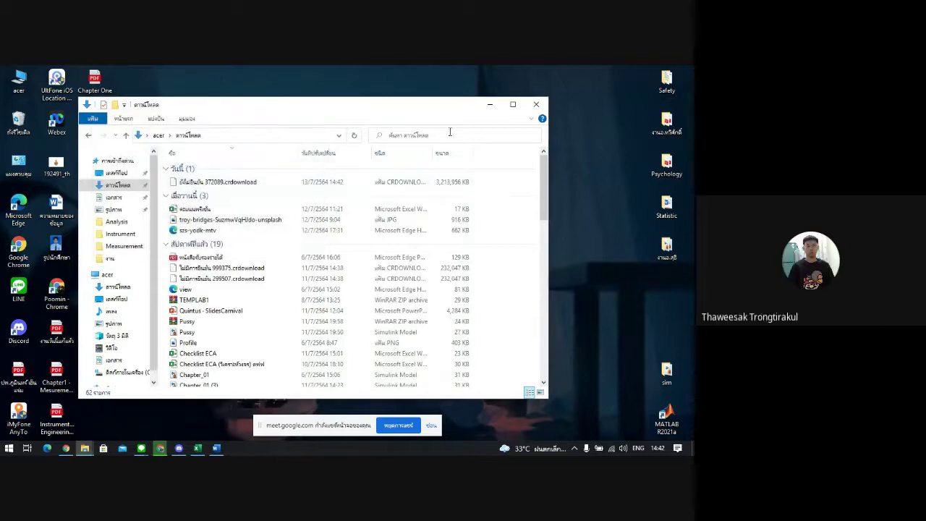
click(490, 104)
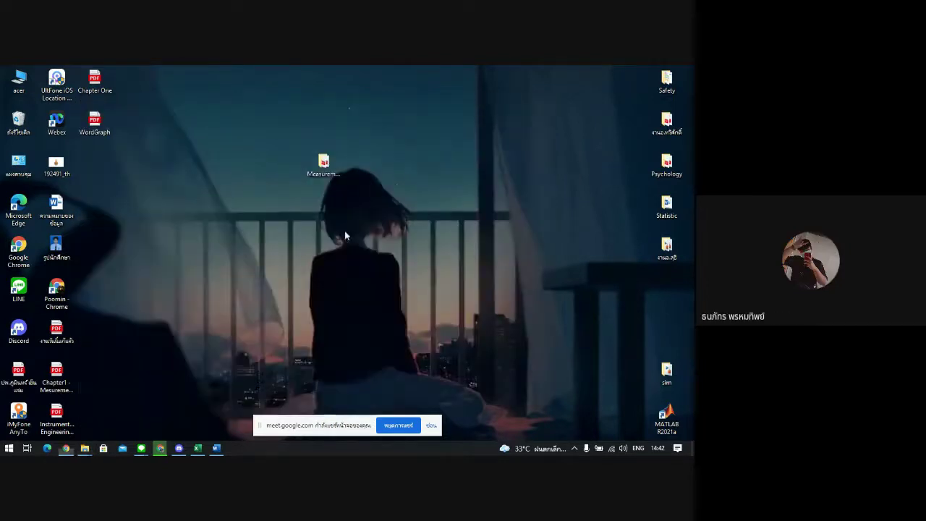
- Refresh the desktop, open the Measurement folder and move its window fully into view
right_click(345, 235)
click(365, 259)
double_click(322, 163)
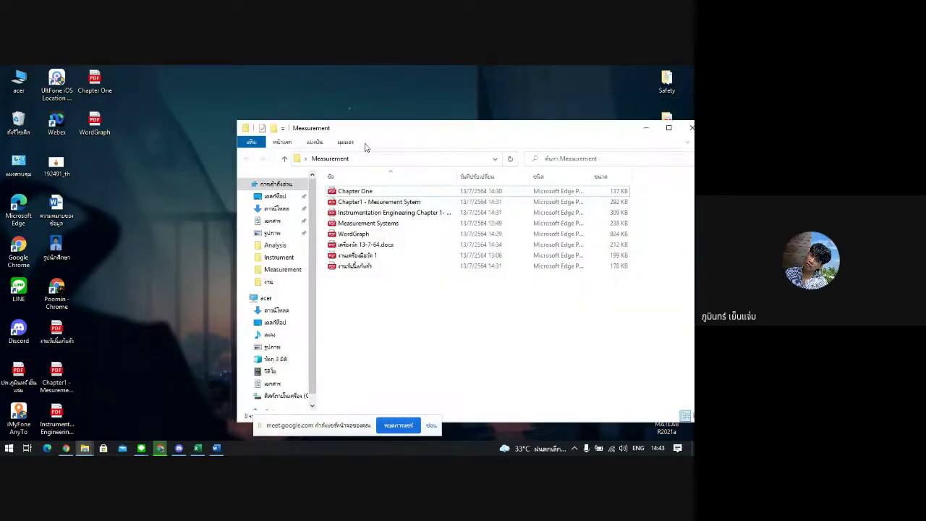
drag(362, 131, 248, 120)
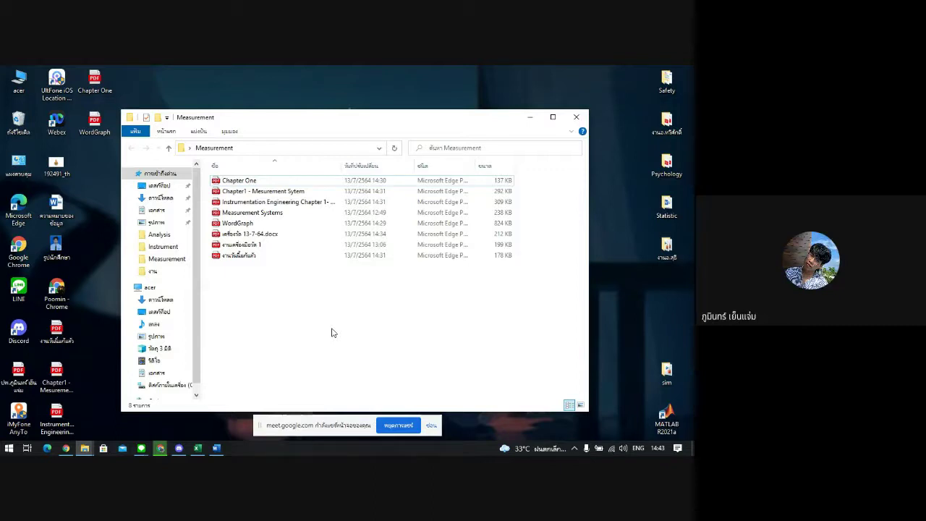
- Check all the PDFs in the Measurement folder by selecting them, dismiss the app chooser for .iso files, and minimize the folder window
drag(288, 283, 254, 171)
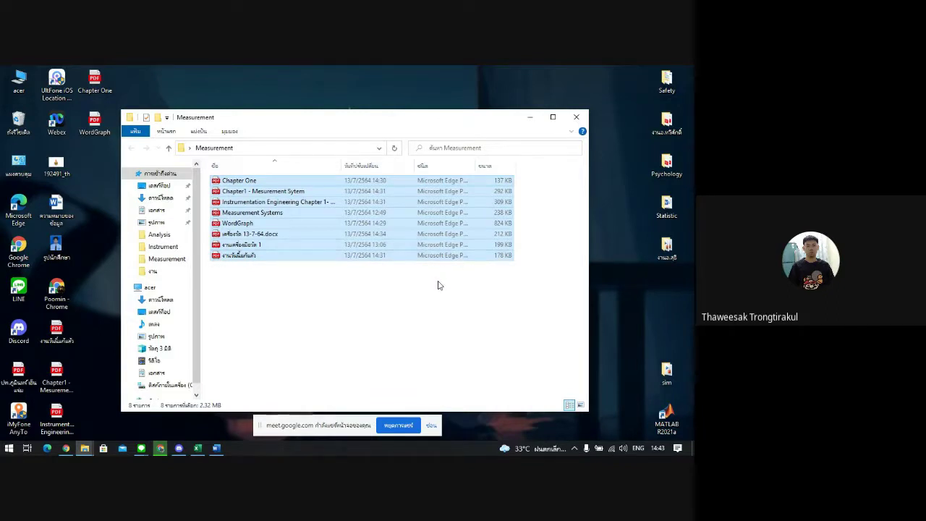
drag(410, 292, 289, 177)
key(Return)
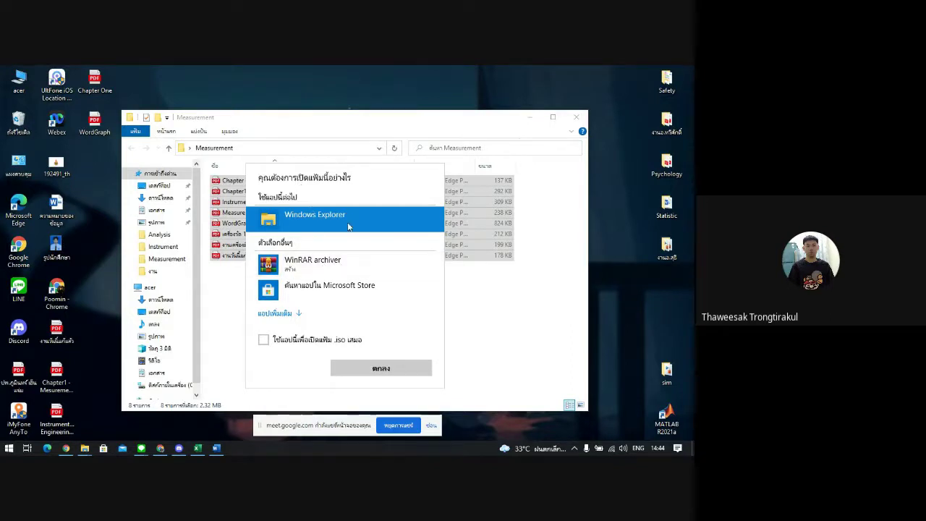
click(532, 119)
click(531, 118)
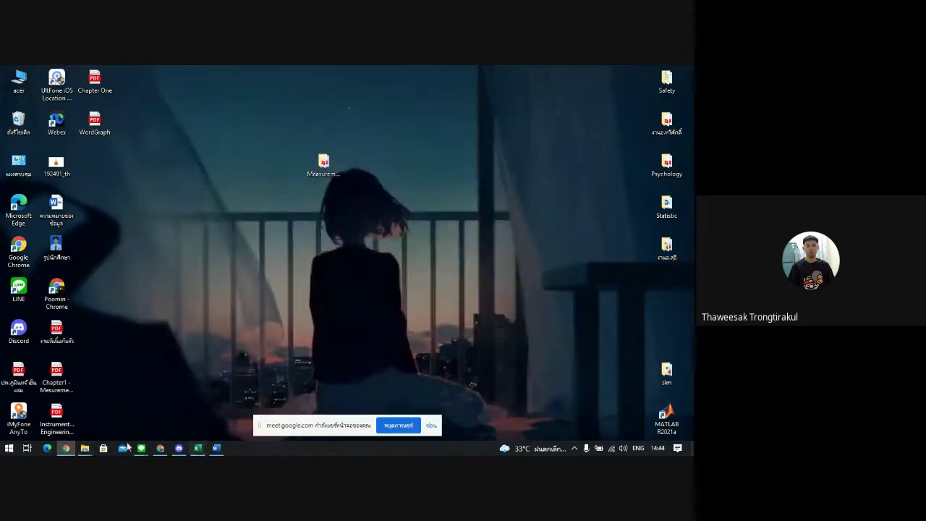
key(alt+Tab)
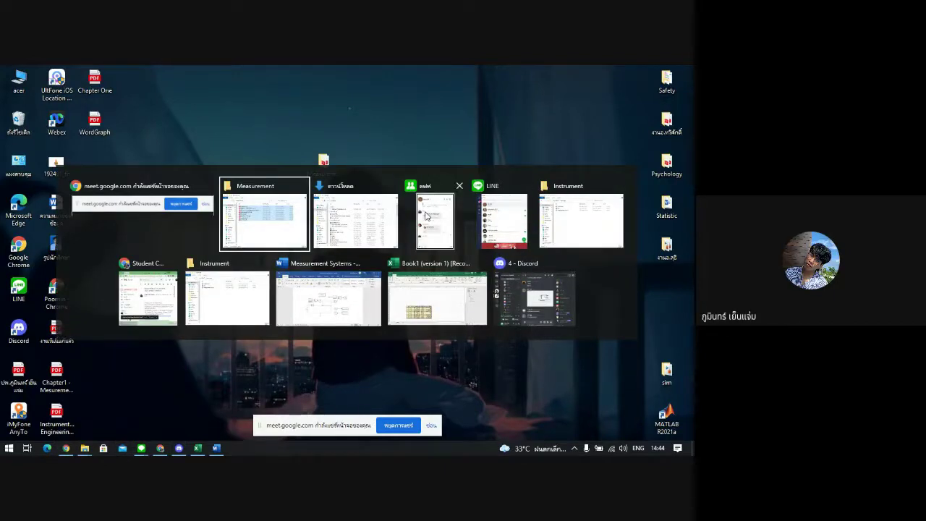
key(Escape)
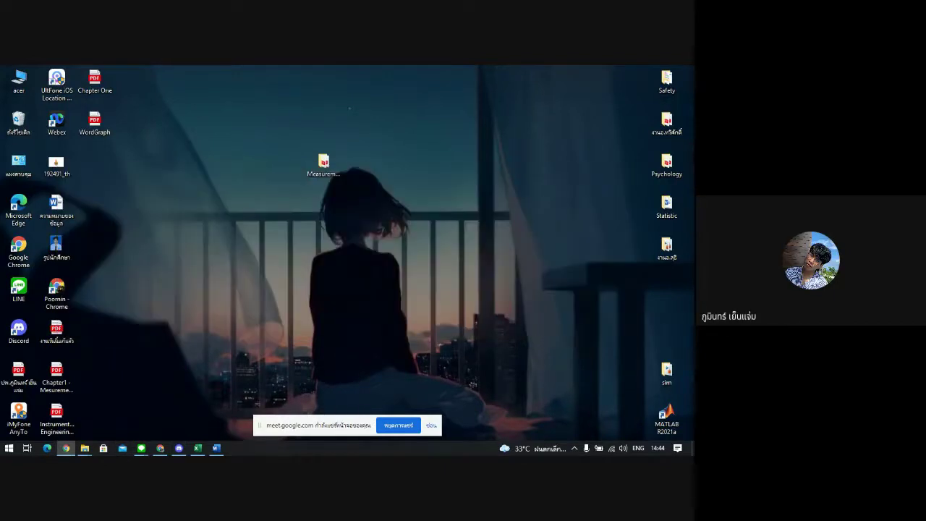
click(160, 448)
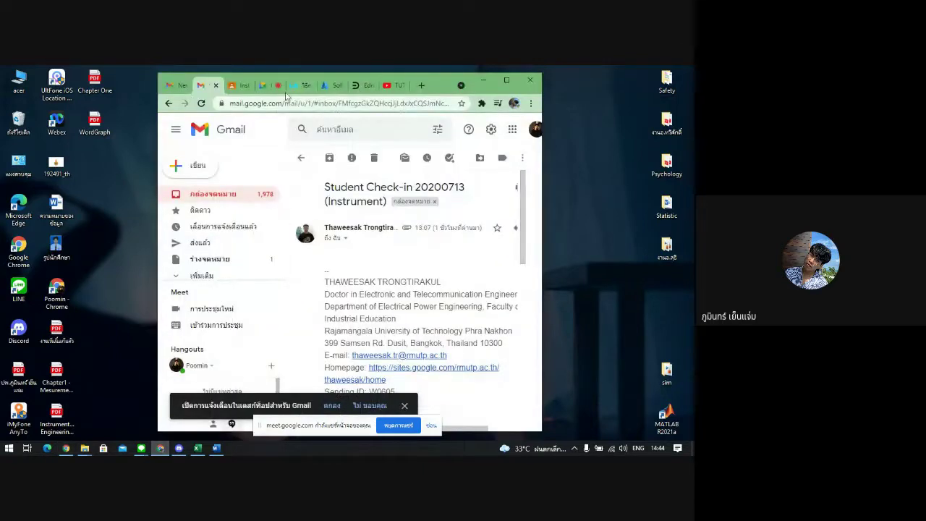
click(66, 448)
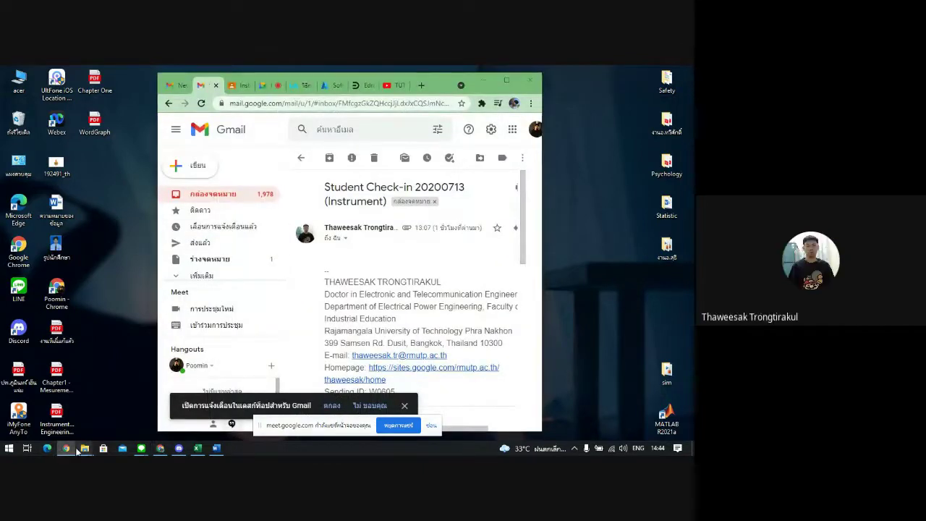
click(483, 80)
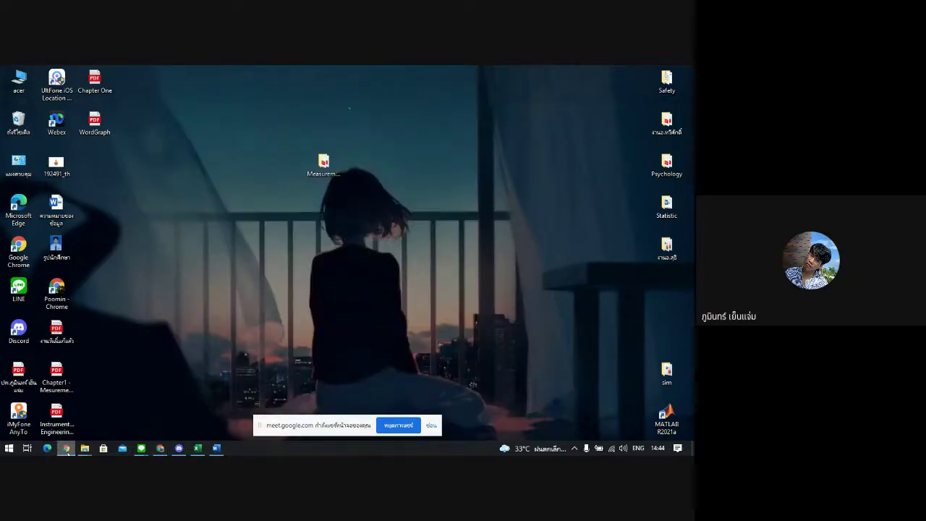
- Bring up the Downloads folder and extract the VisioPro2019 disc image with WinRAR into a subfolder named after the file
mouse_move(85, 448)
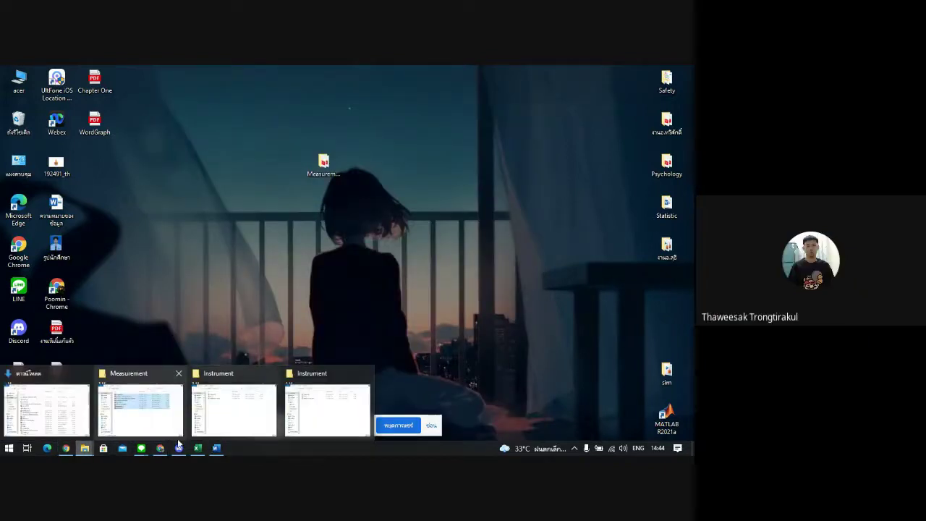
click(79, 405)
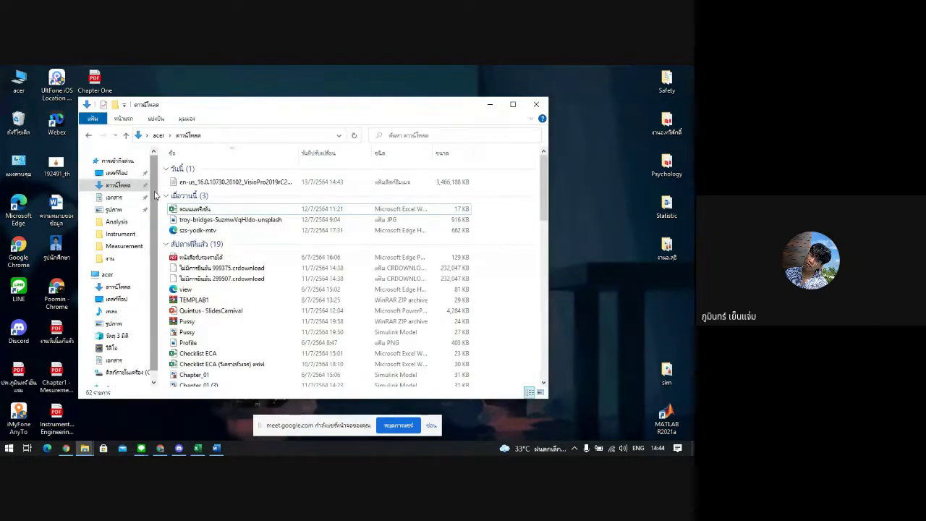
click(260, 183)
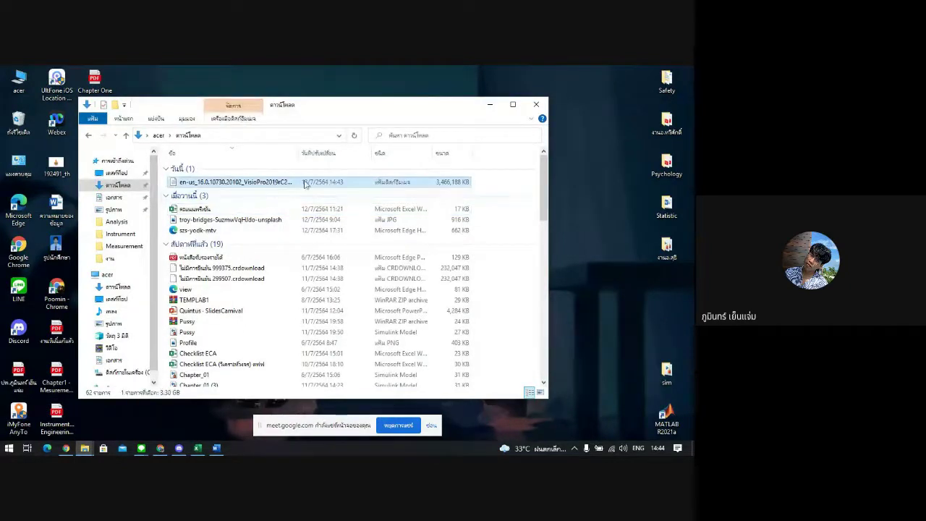
right_click(506, 183)
click(447, 186)
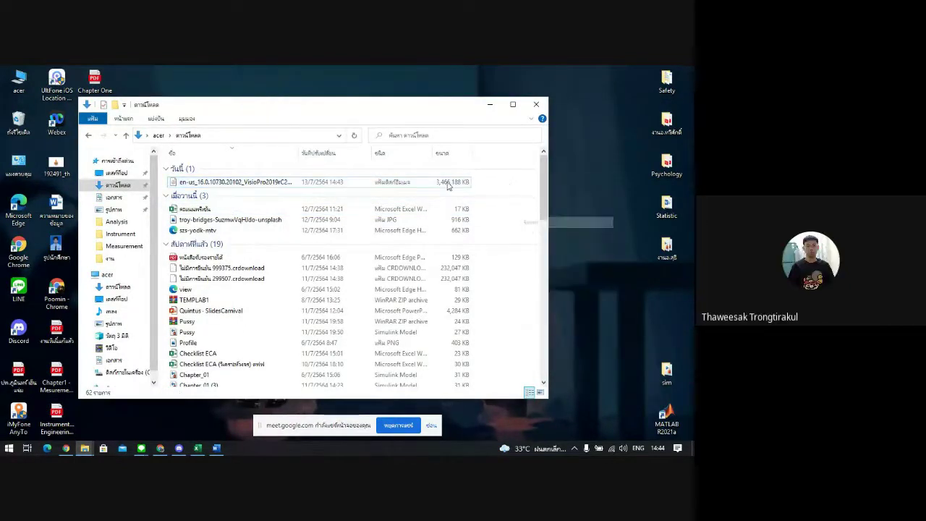
right_click(447, 185)
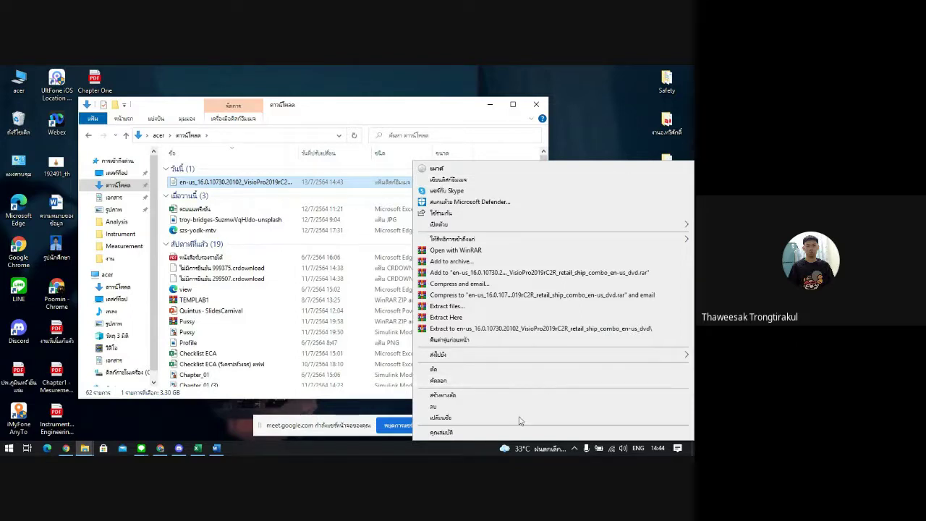
click(495, 333)
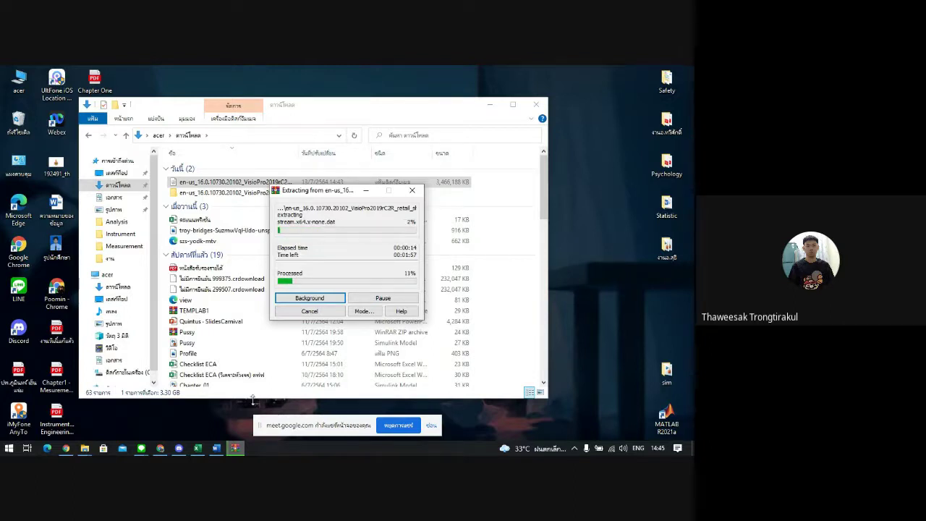
- Switch to the Chrome window, maximize it, go to the Azure Education software page, and close the Visio Professional 2019 details
click(169, 433)
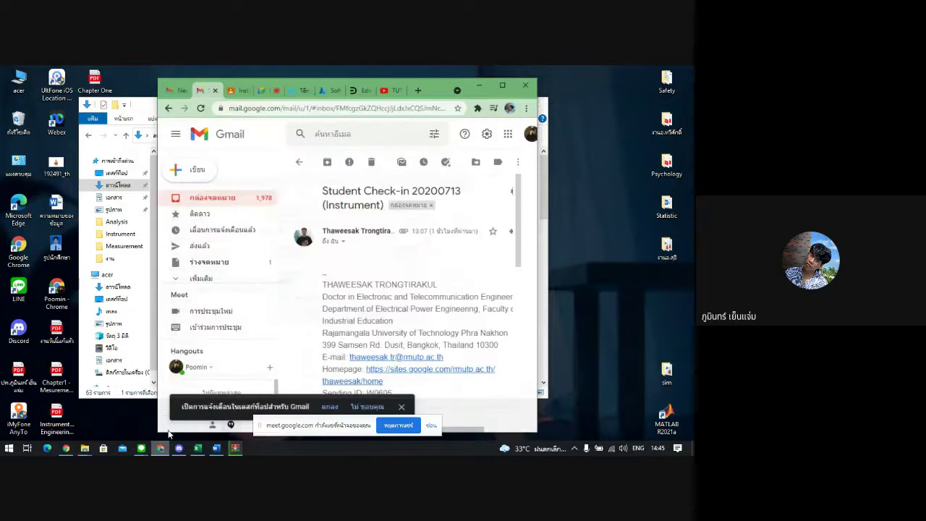
click(509, 87)
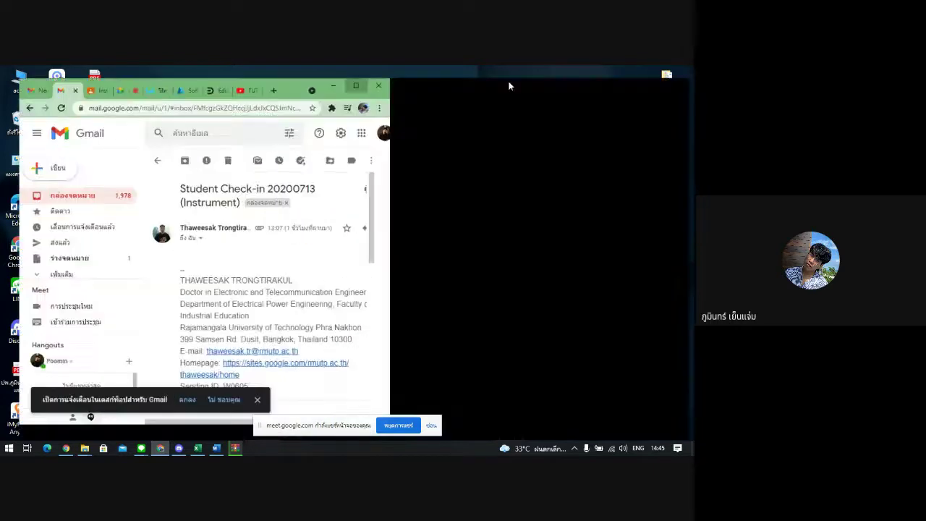
click(170, 73)
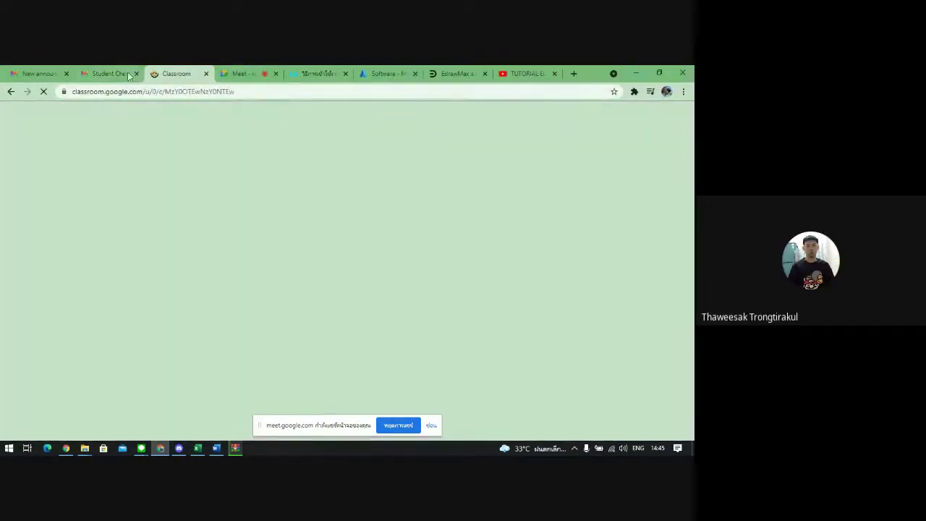
click(118, 72)
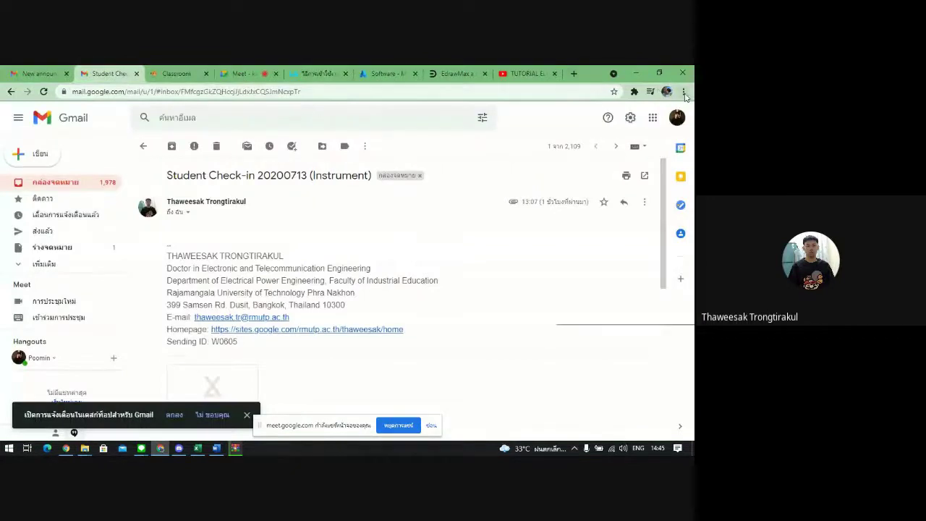
click(377, 73)
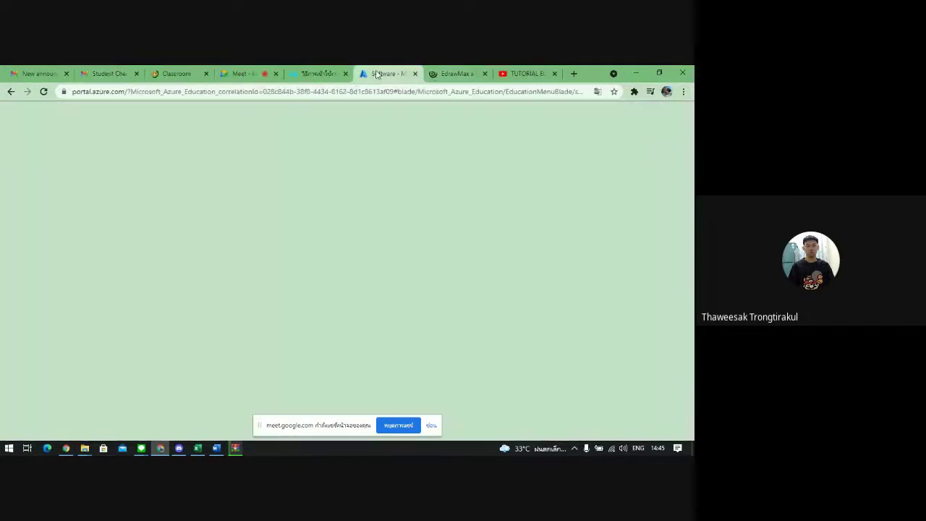
click(437, 74)
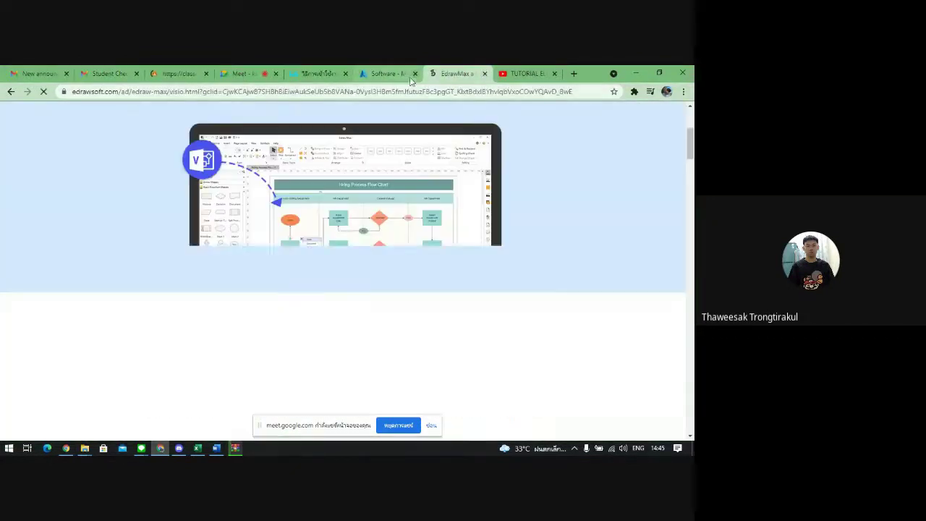
click(395, 74)
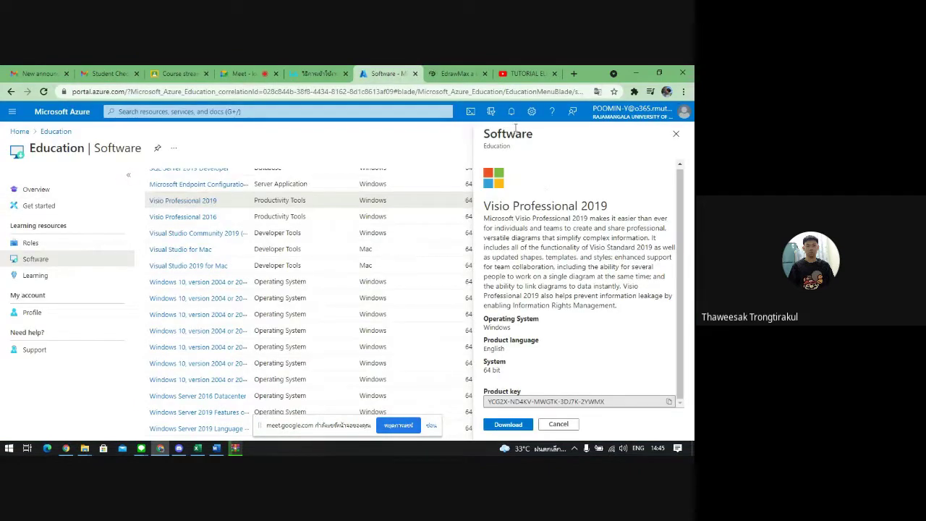
click(677, 133)
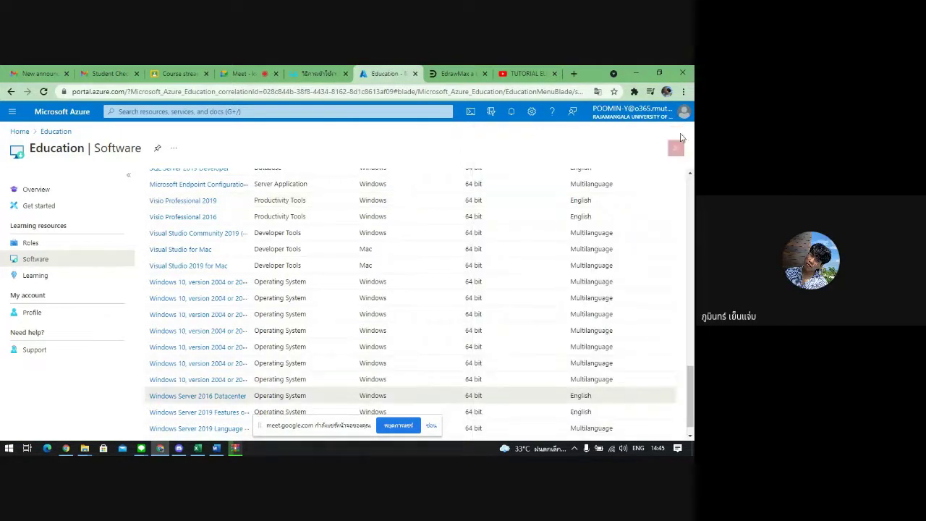
- Open the Microsoft account page for the account signed in to Azure and look through its overview
click(684, 111)
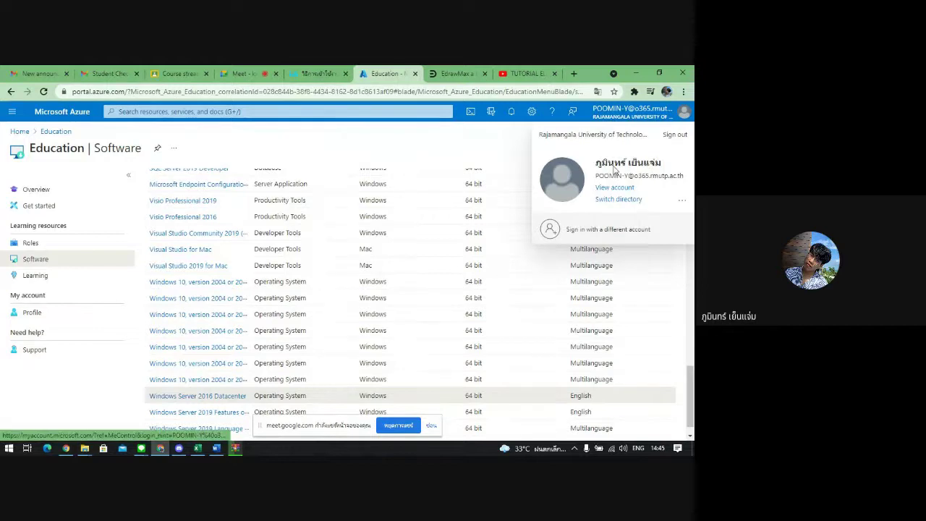
click(573, 111)
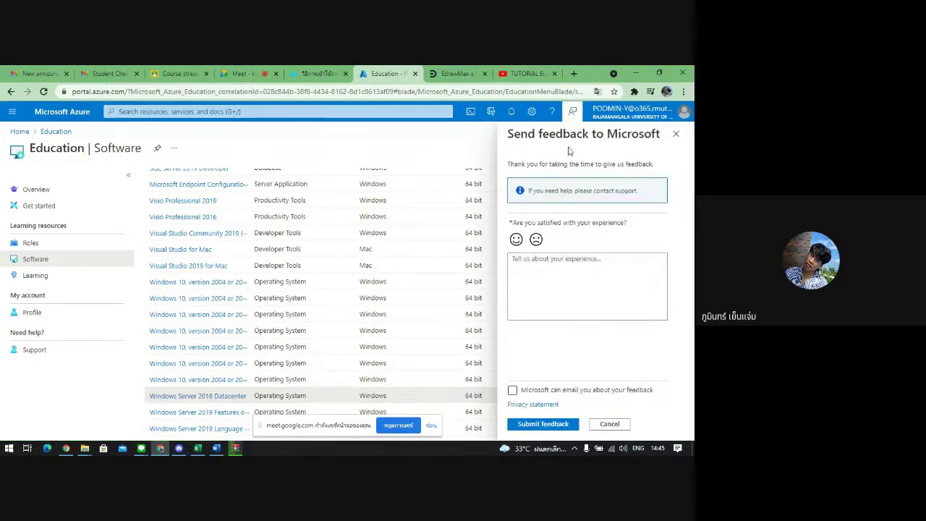
click(519, 114)
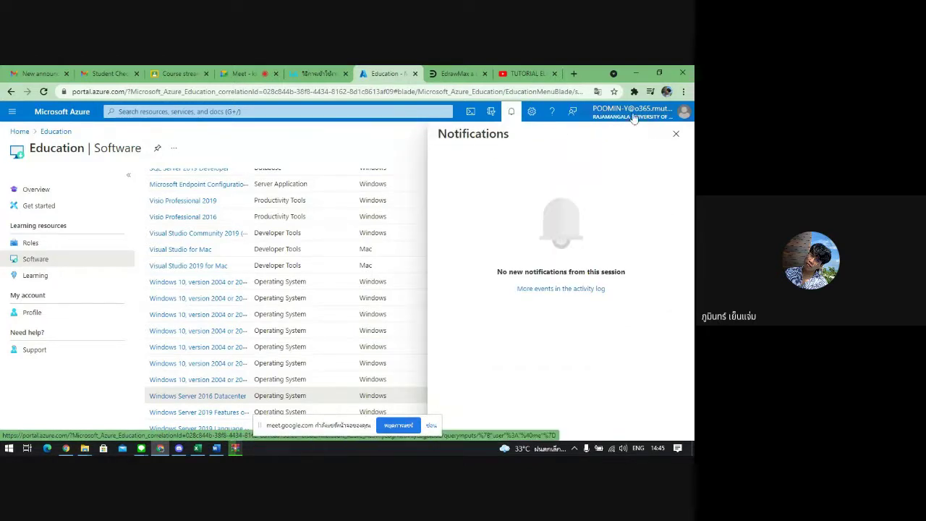
click(668, 115)
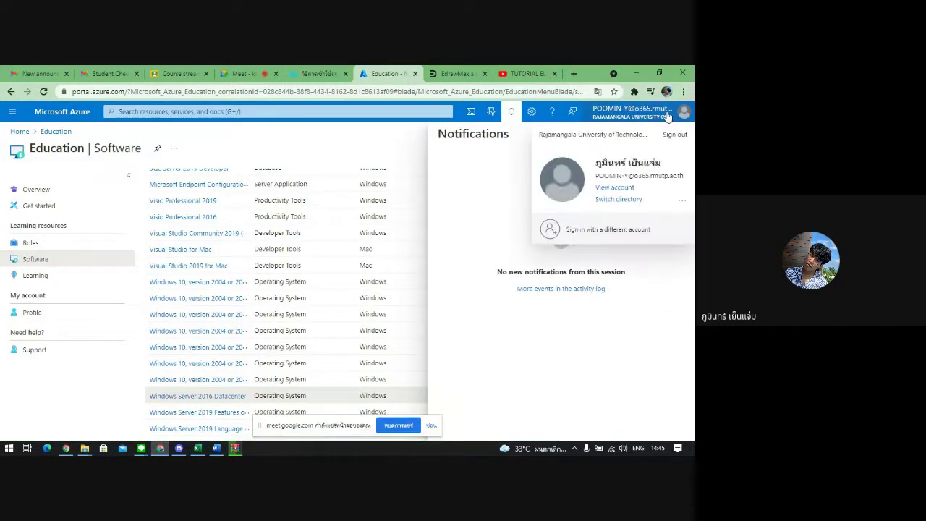
click(615, 188)
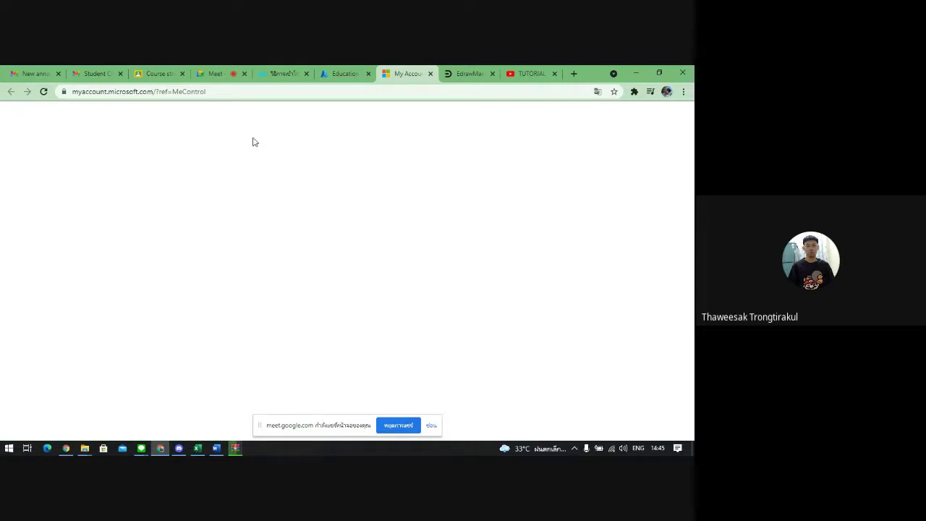
scroll(308, 262, down, 1)
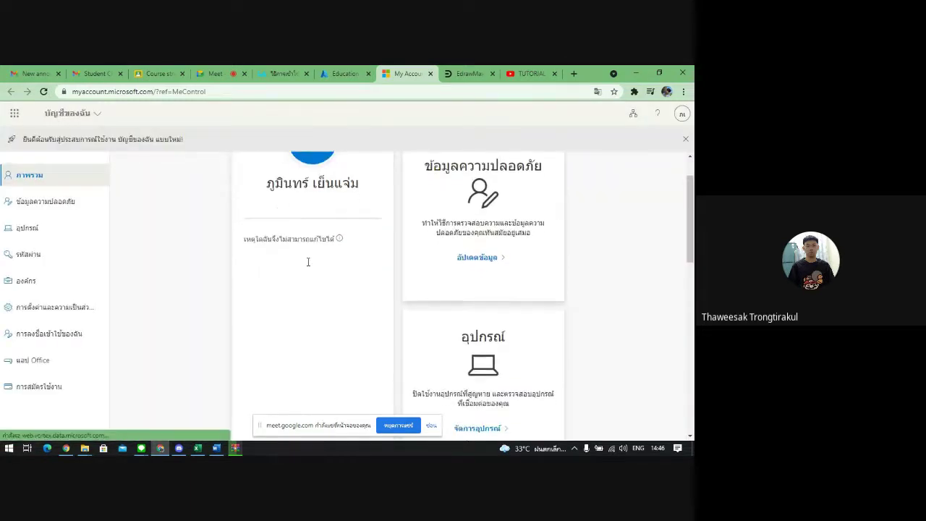
scroll(308, 264, down, 5)
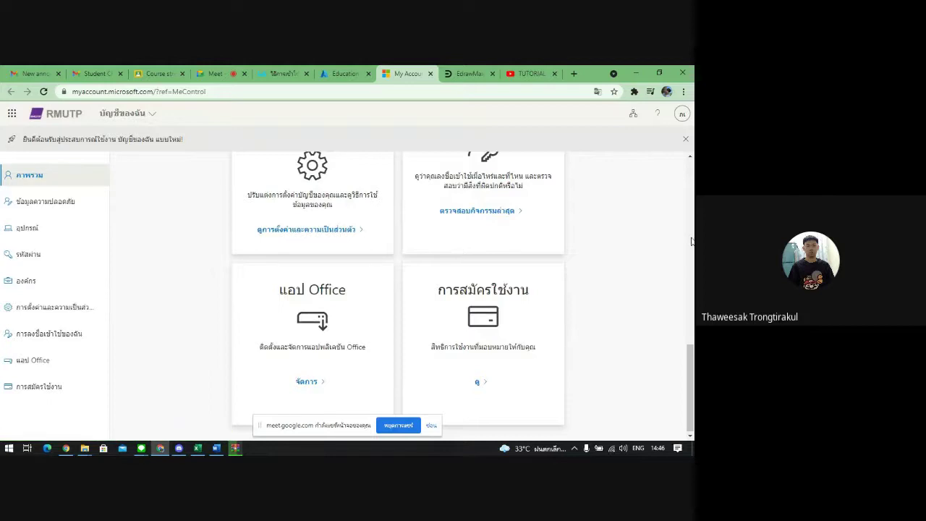
drag(691, 380, 687, 223)
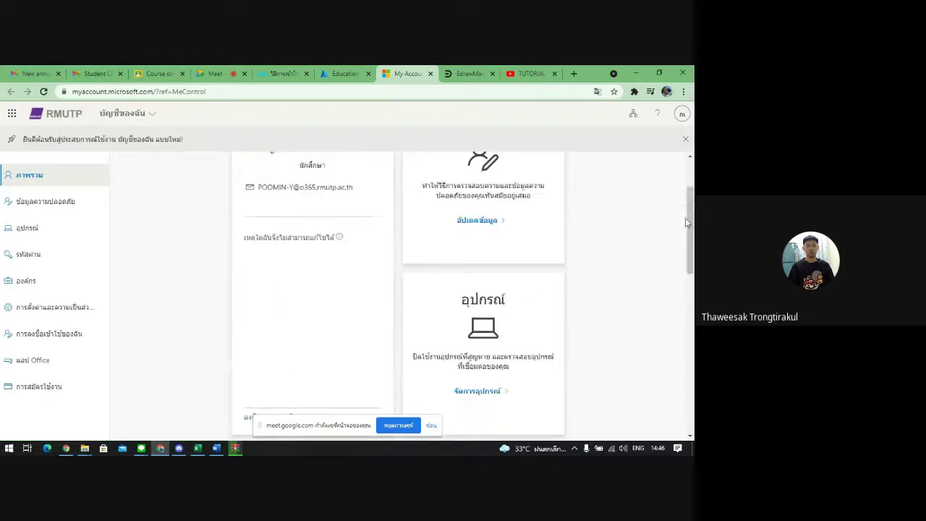
- Close the Microsoft account page, go to the Azure Education overview, dismiss the notifications, and look through the overview
click(430, 73)
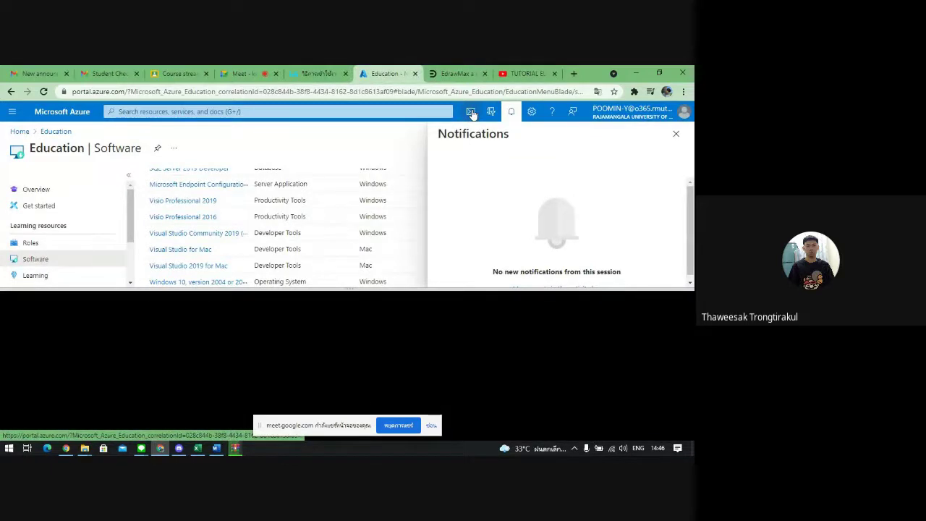
click(470, 113)
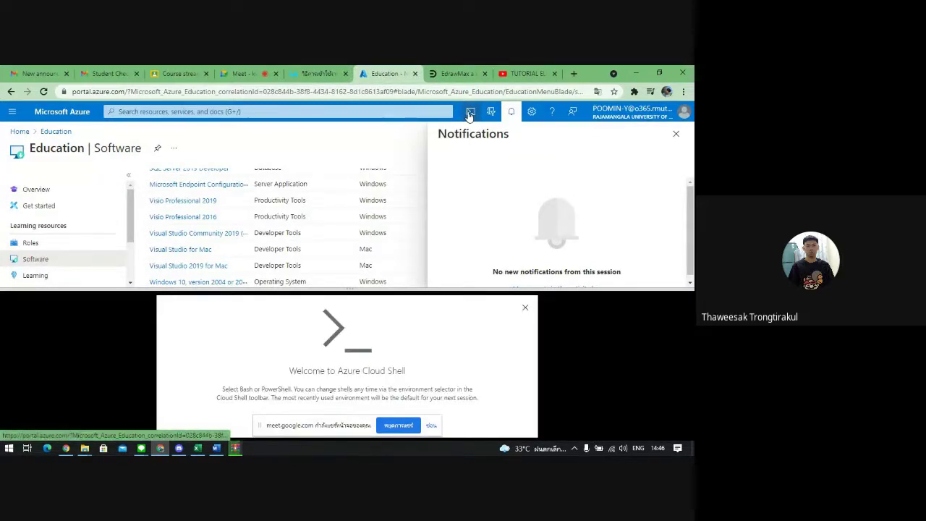
click(471, 112)
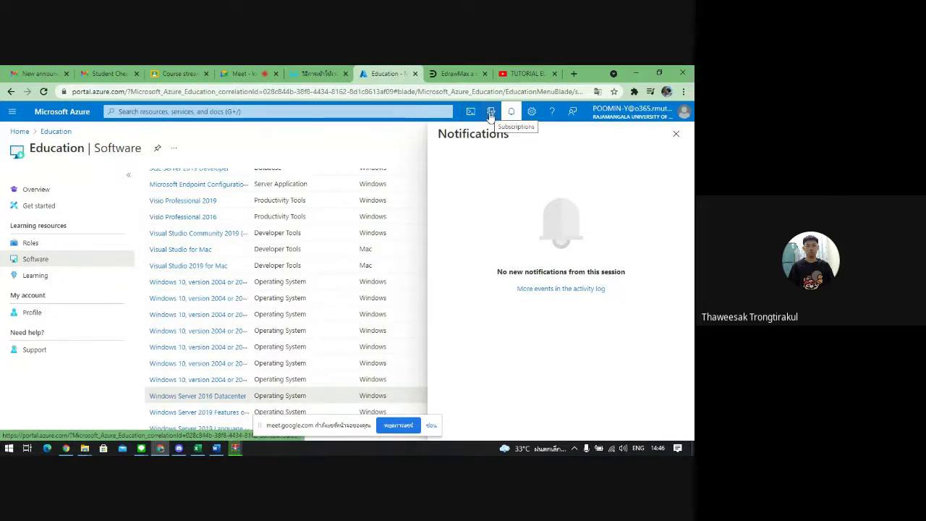
click(81, 197)
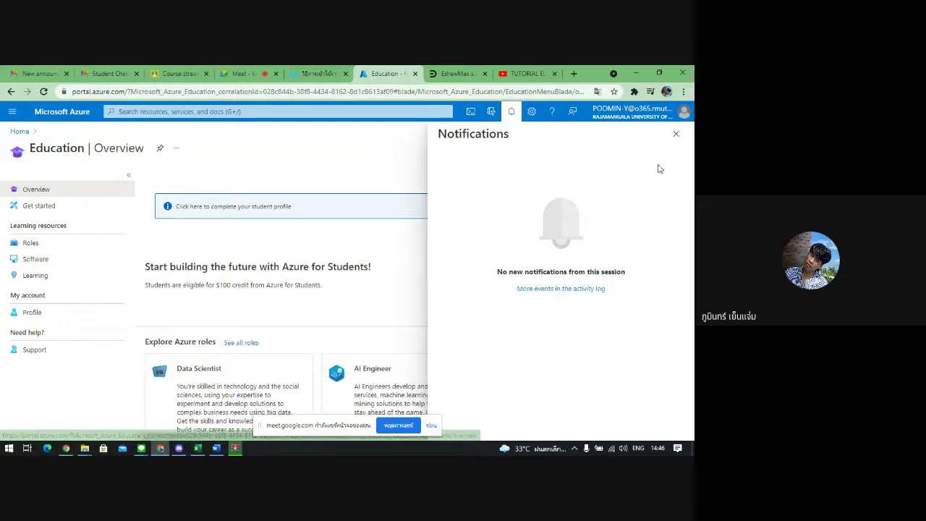
click(676, 133)
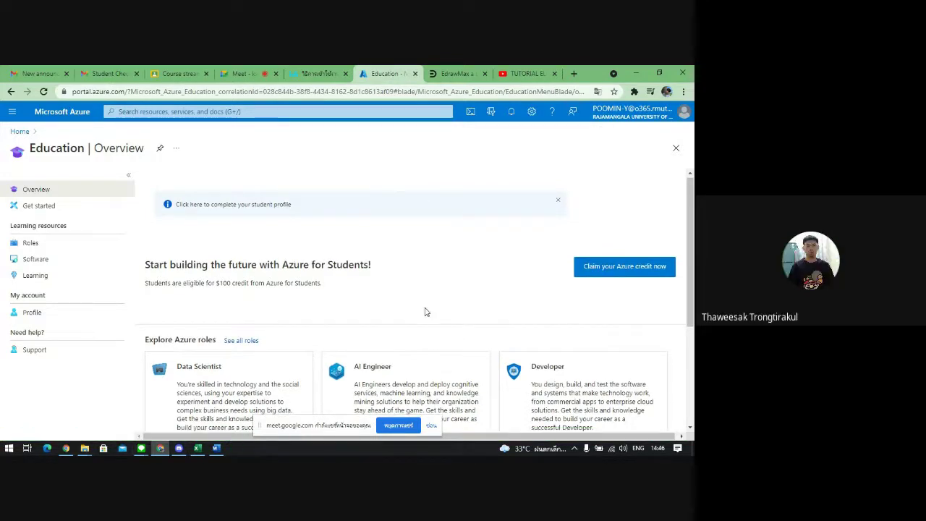
drag(691, 183, 693, 281)
scroll(692, 281, up, 5)
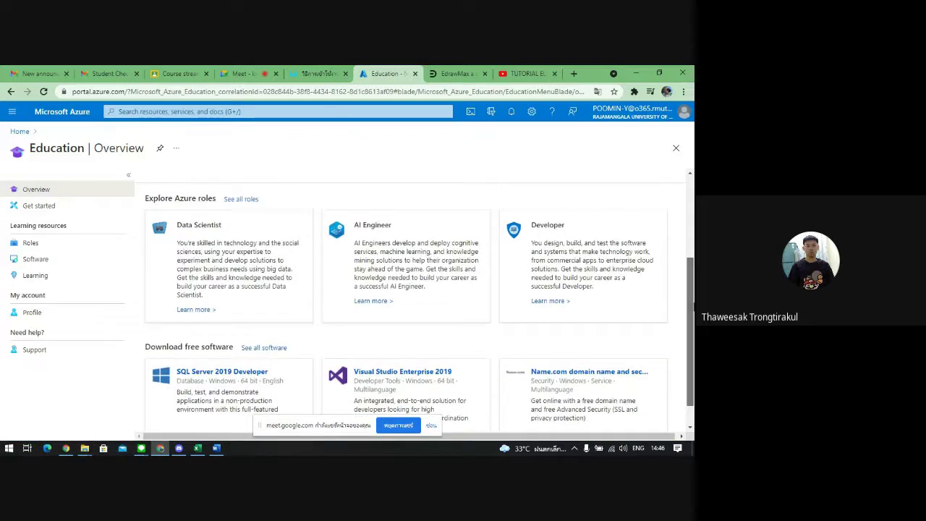
drag(694, 238, 693, 227)
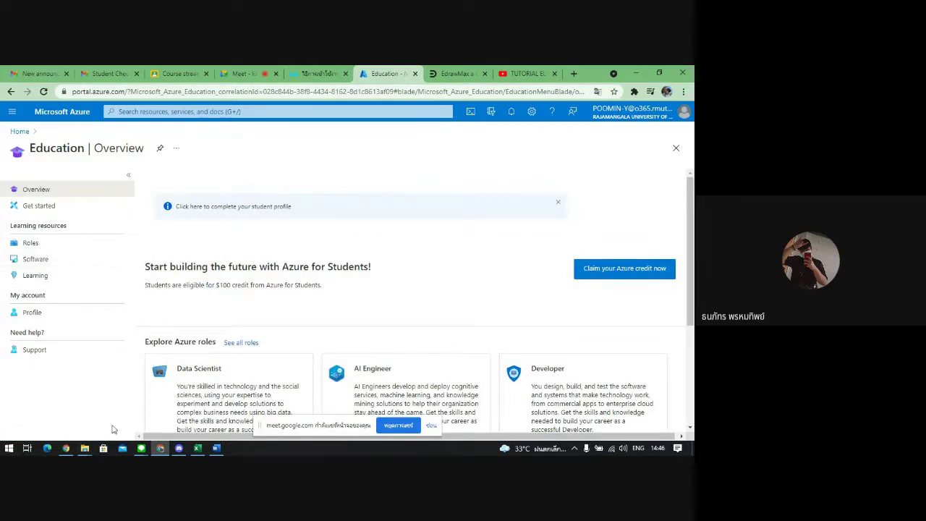
- Find Visio Professional 2019 in the Education software list, reveal its product key, and copy the key
click(41, 260)
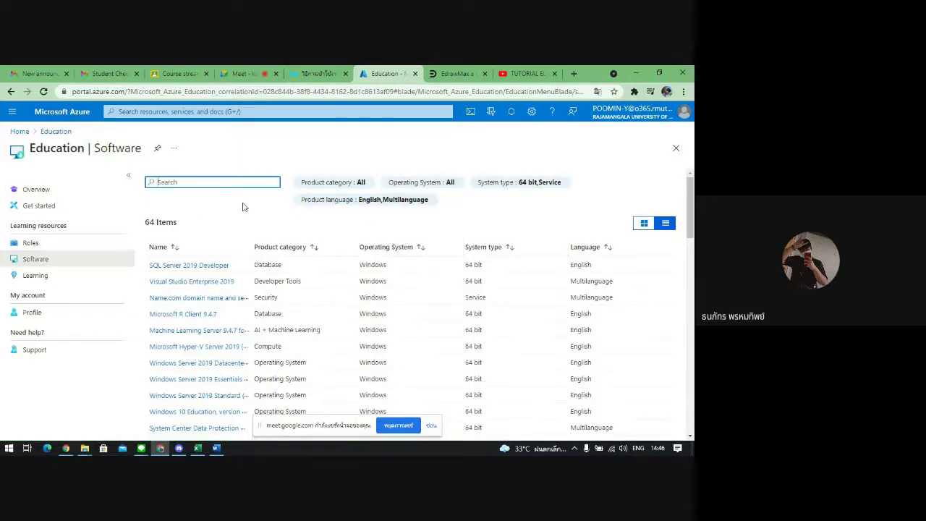
scroll(296, 277, down, 5)
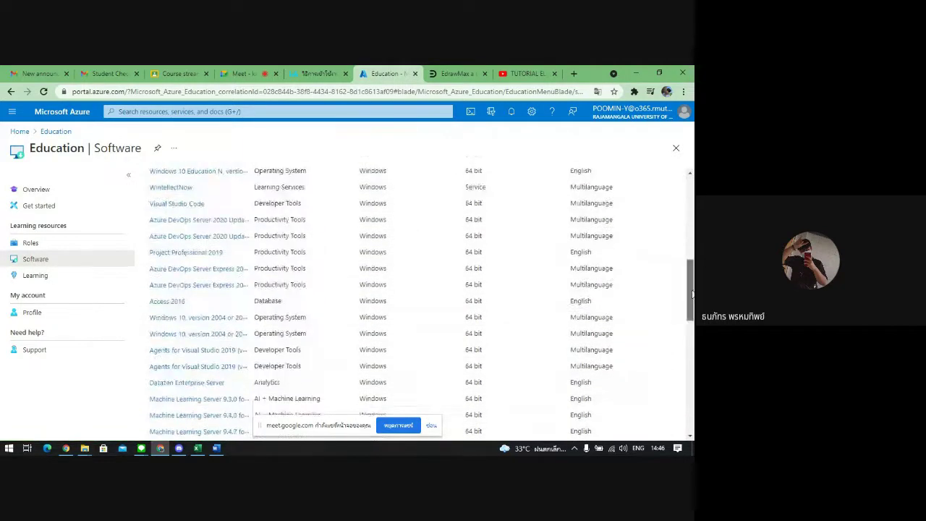
drag(692, 293, 689, 366)
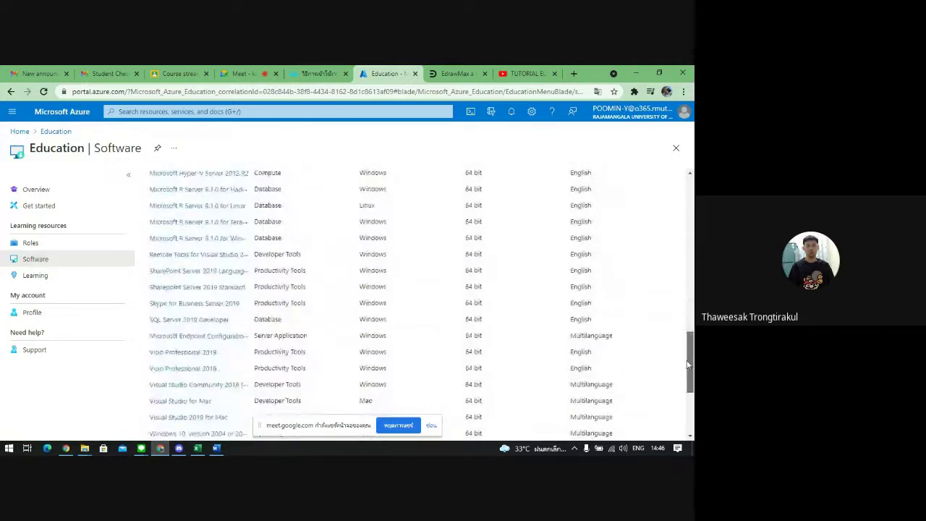
click(194, 353)
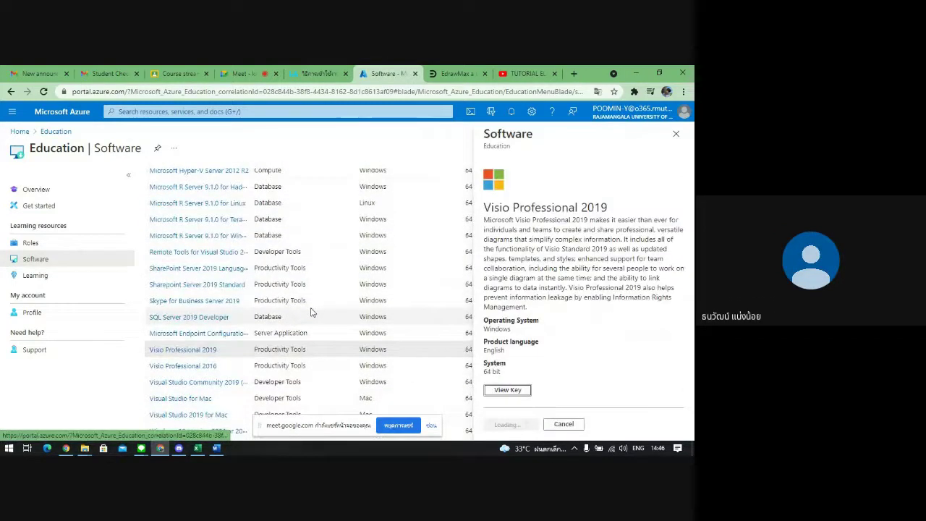
click(522, 393)
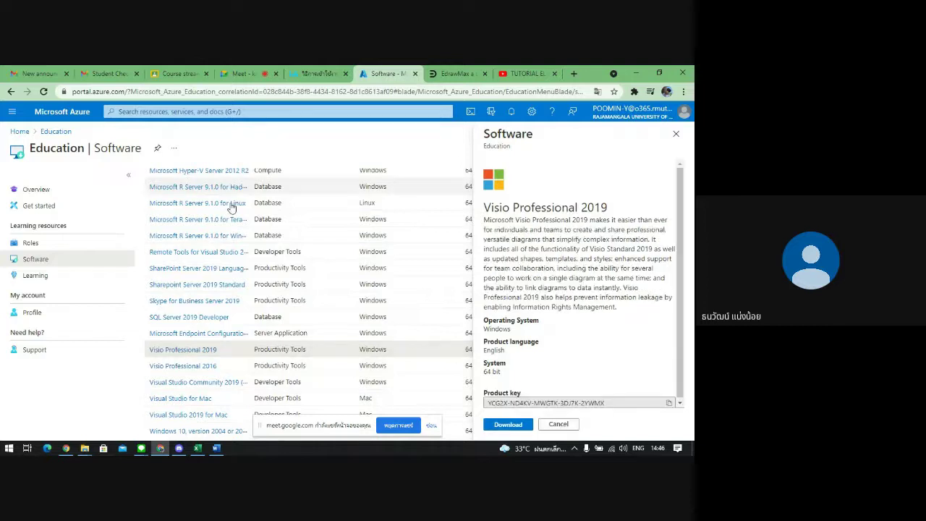
triple_click(617, 407)
key(ctrl+c)
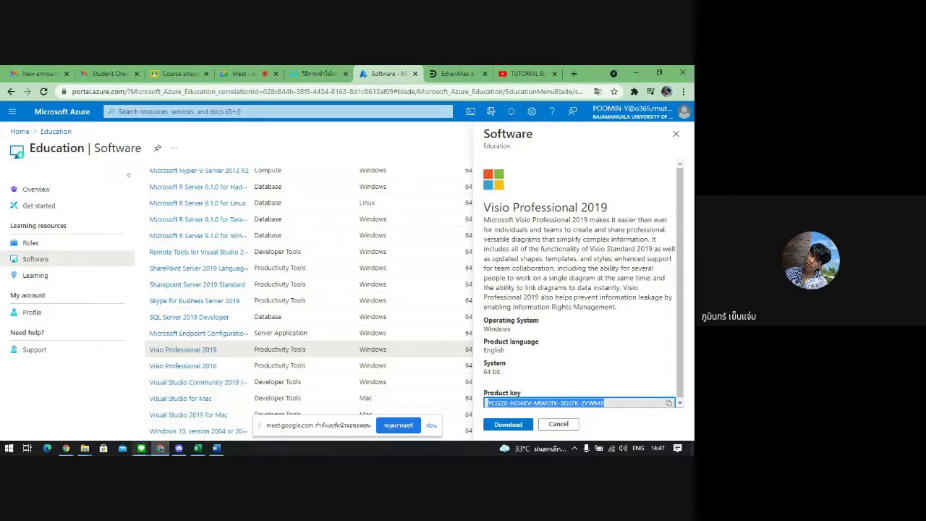
- Switch to LINE, open the fourth chat in the list, and send the copied product key as a message
mouse_move(142, 449)
mouse_move(163, 419)
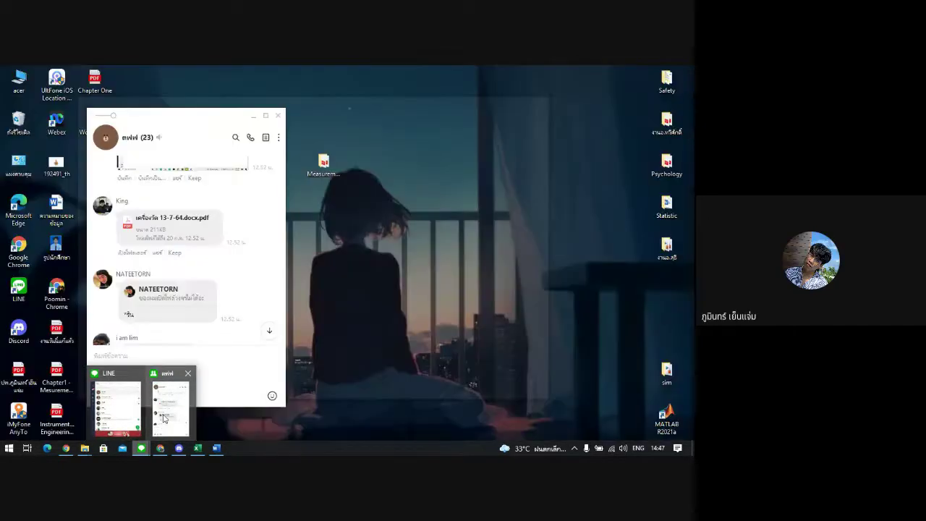
click(116, 409)
click(165, 245)
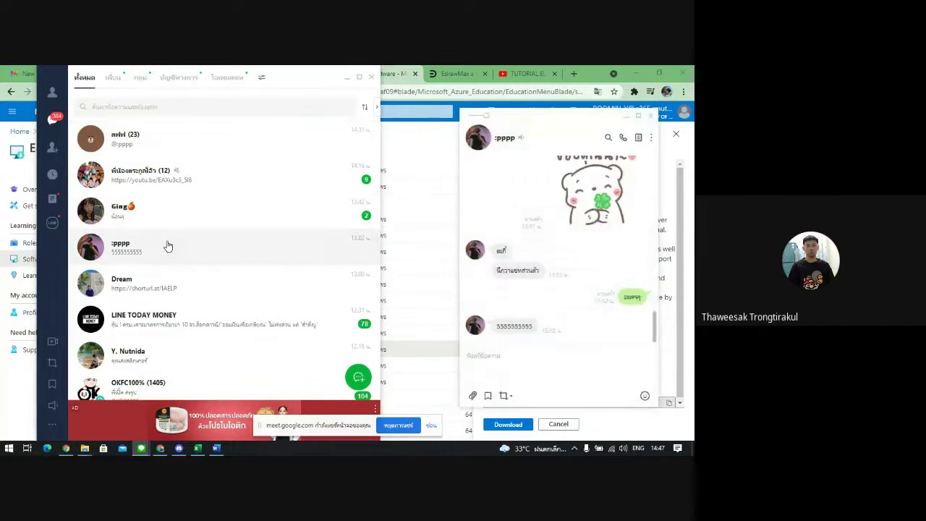
key(ctrl+v)
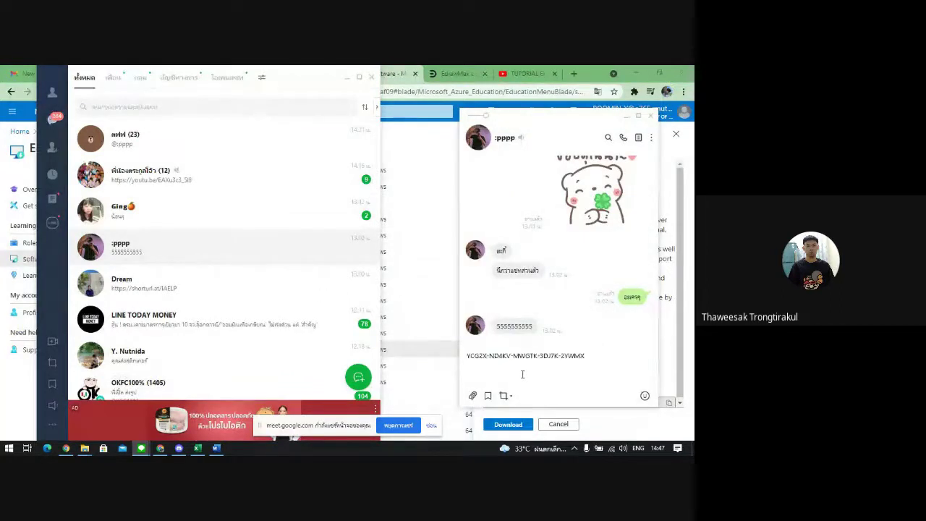
key(Return)
- Minimize the Chrome and main LINE windows, open the extracted VisioPro2019 folder in Downloads, and run Setup
click(619, 70)
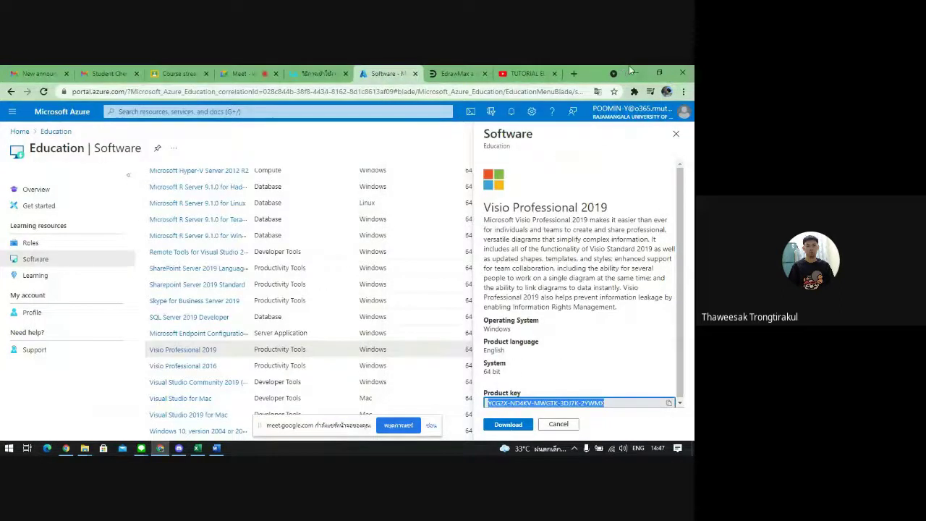
click(637, 73)
click(345, 76)
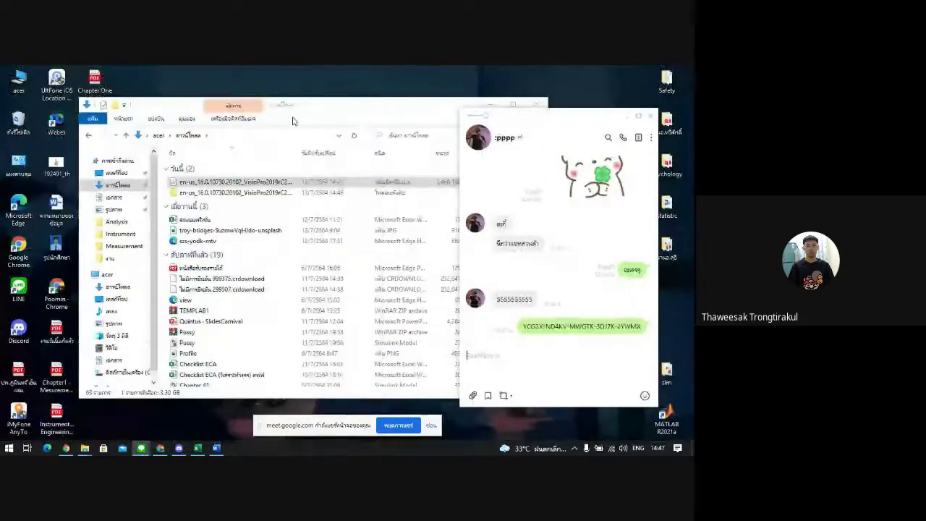
click(384, 172)
double_click(376, 193)
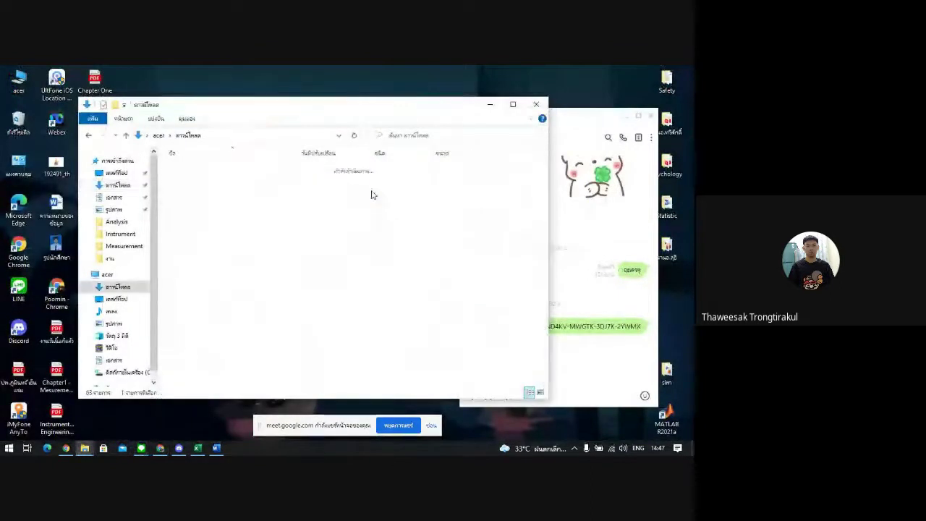
right_click(255, 222)
click(281, 259)
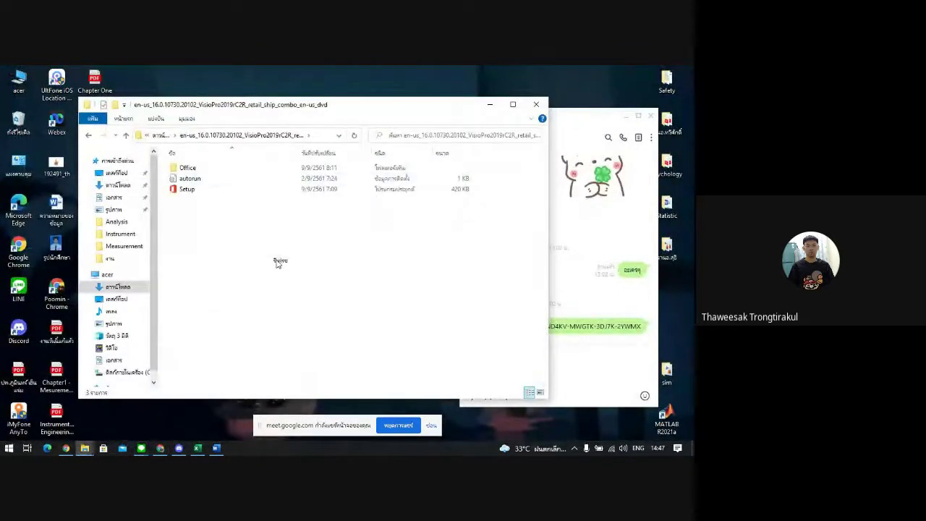
click(200, 193)
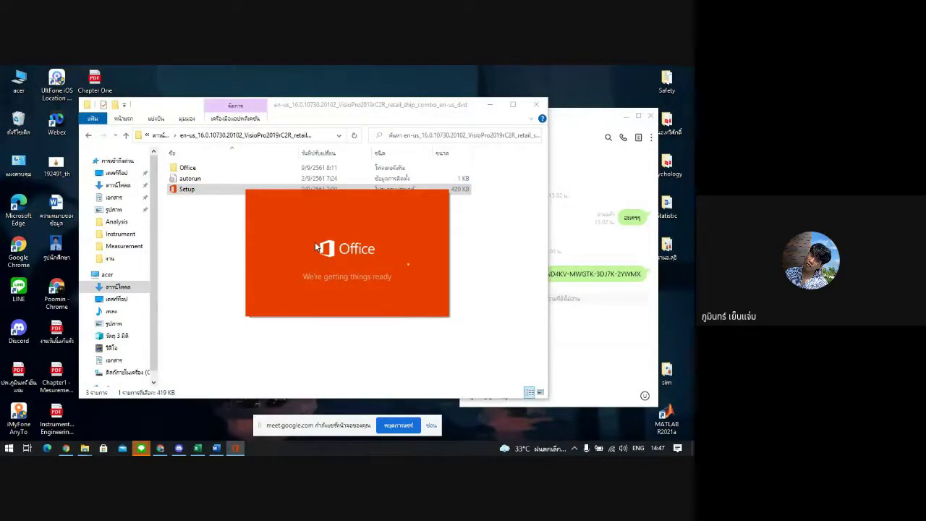
- Close the Measurement Systems document in Word and the recovered Book1 workbook in Excel without saving the workbook's changes
click(214, 450)
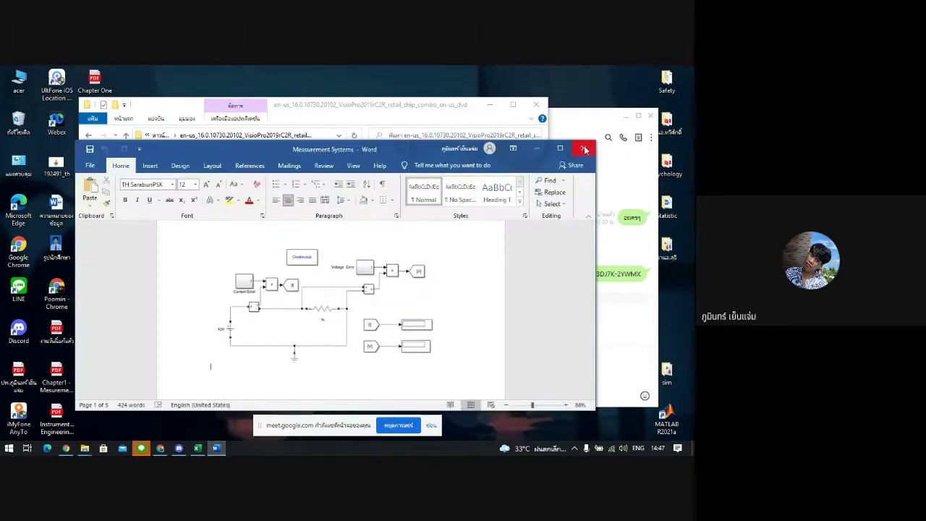
click(585, 149)
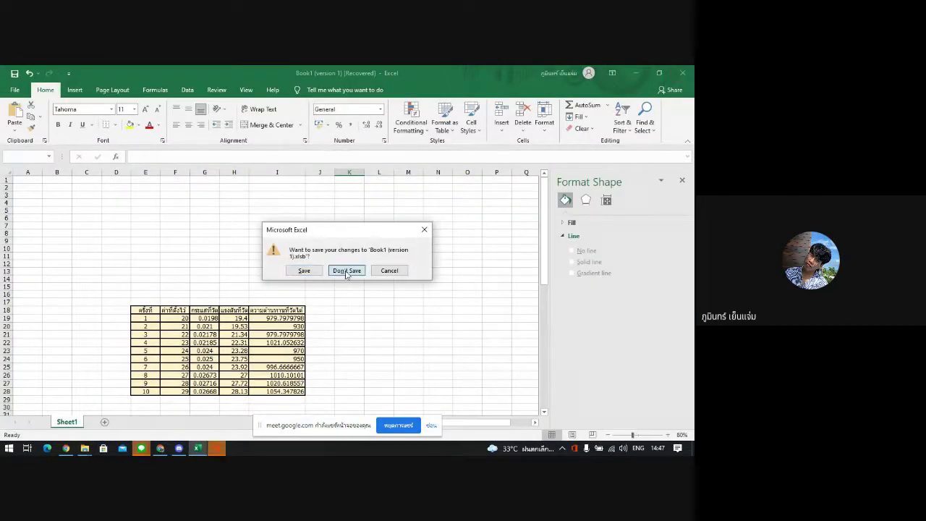
click(346, 271)
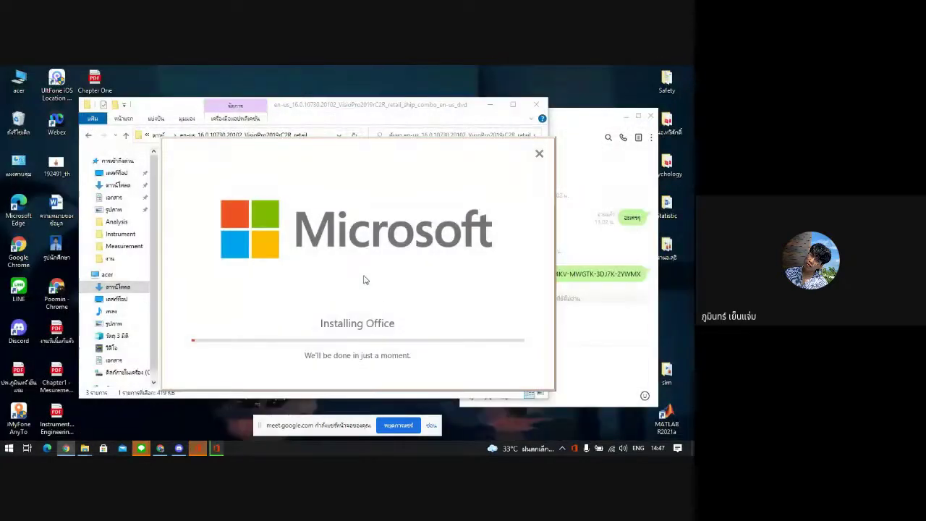
- Minimize the VisioPro2019 folder and the LINE chat window, and refresh the desktop
click(490, 104)
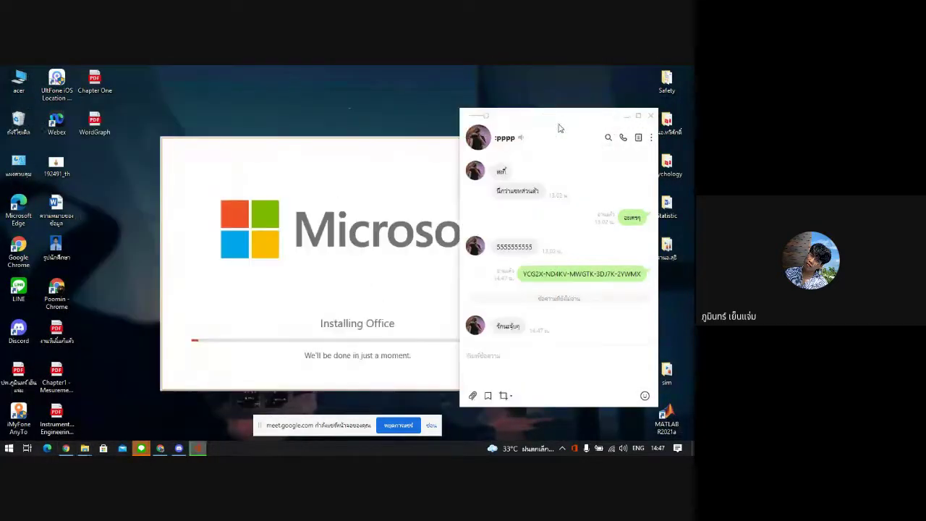
click(629, 117)
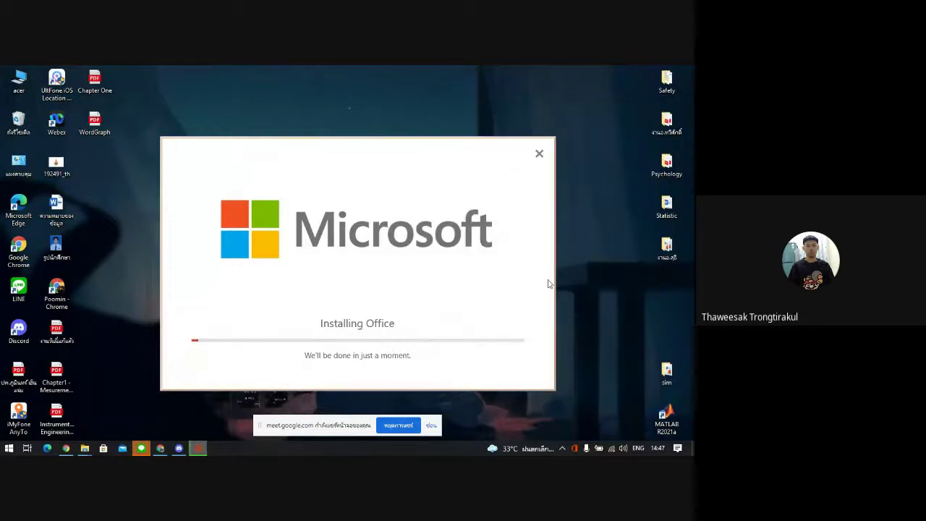
right_click(601, 281)
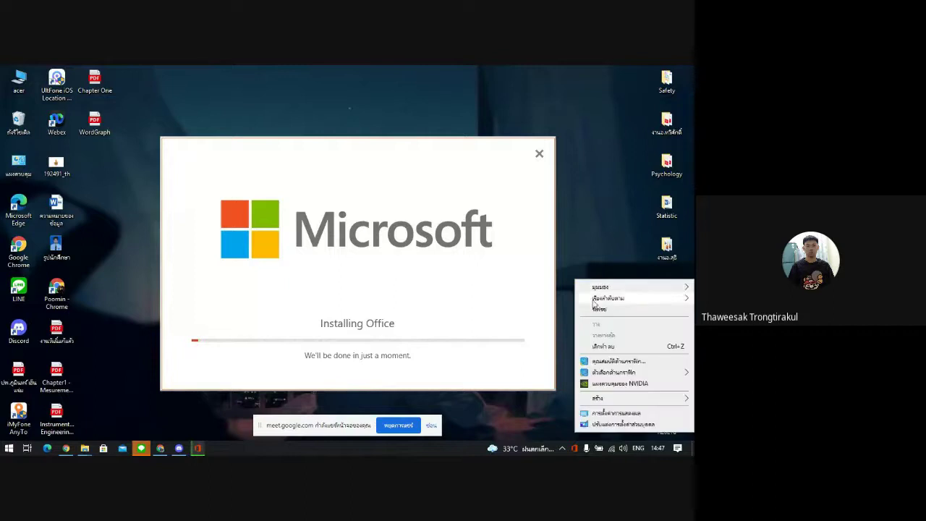
click(598, 308)
right_click(605, 296)
click(606, 291)
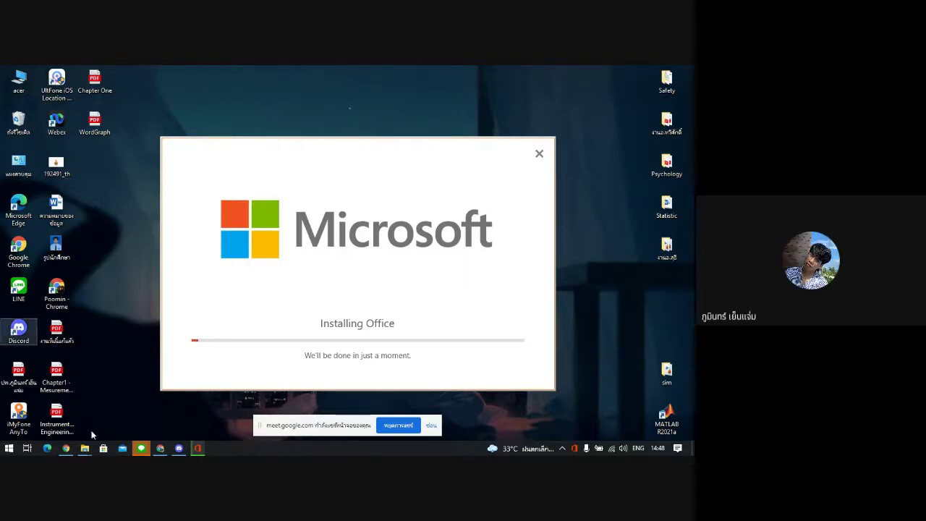
- Switch to Chrome, bring up the Azure Dev Tools for Teaching guide, and search for "google" in a new tab
click(159, 448)
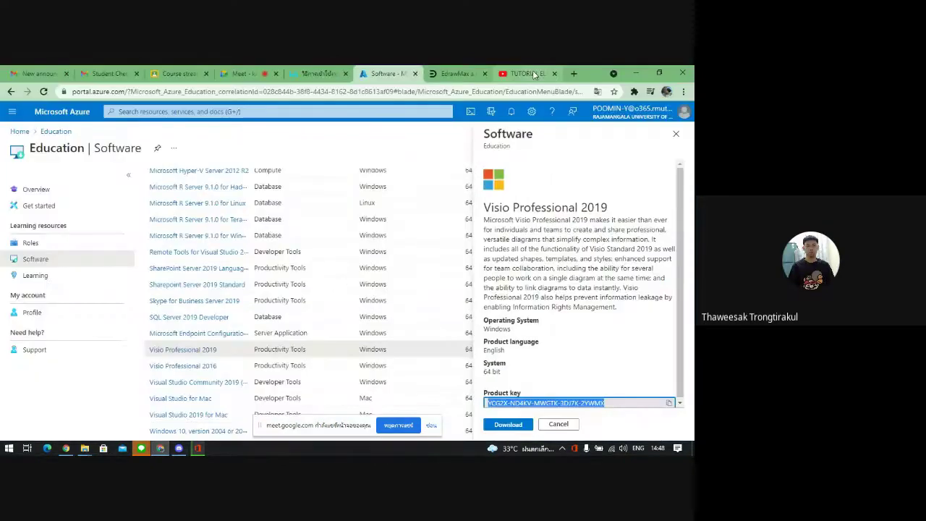
click(318, 73)
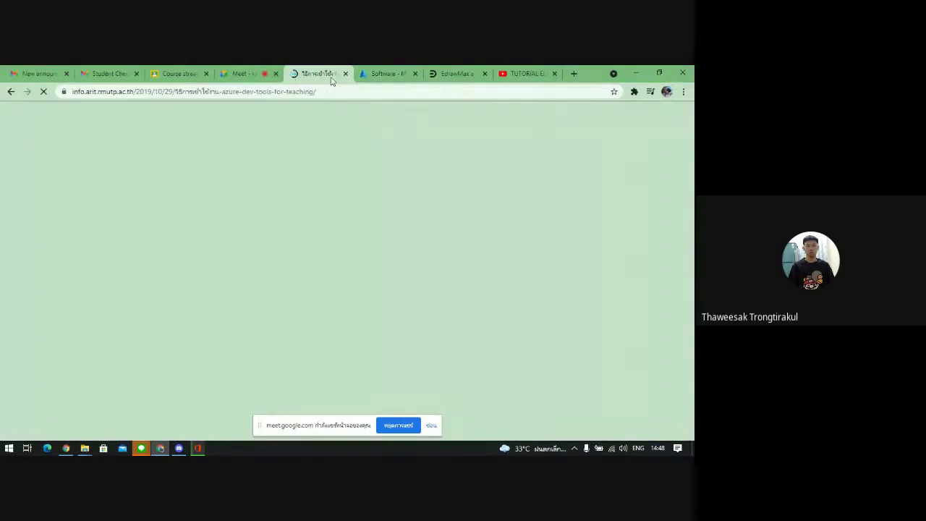
click(574, 73)
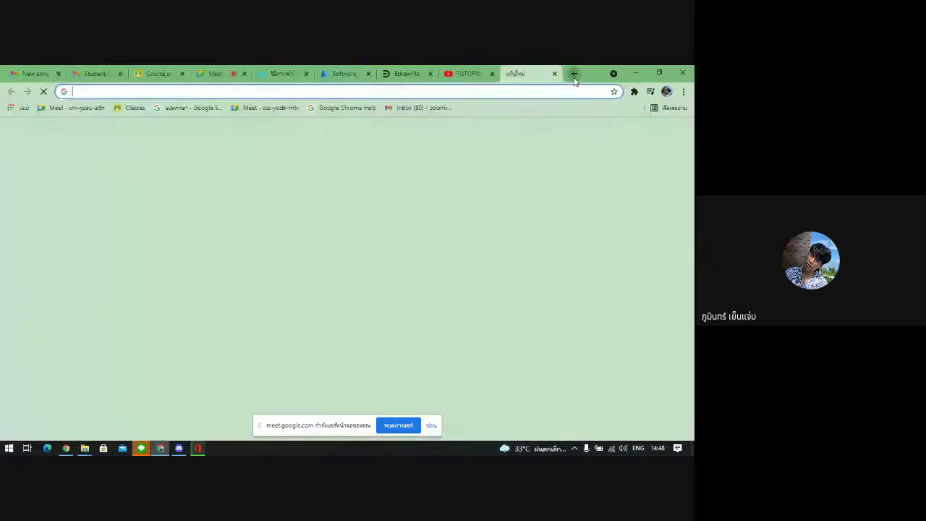
text(go)
key(Return)
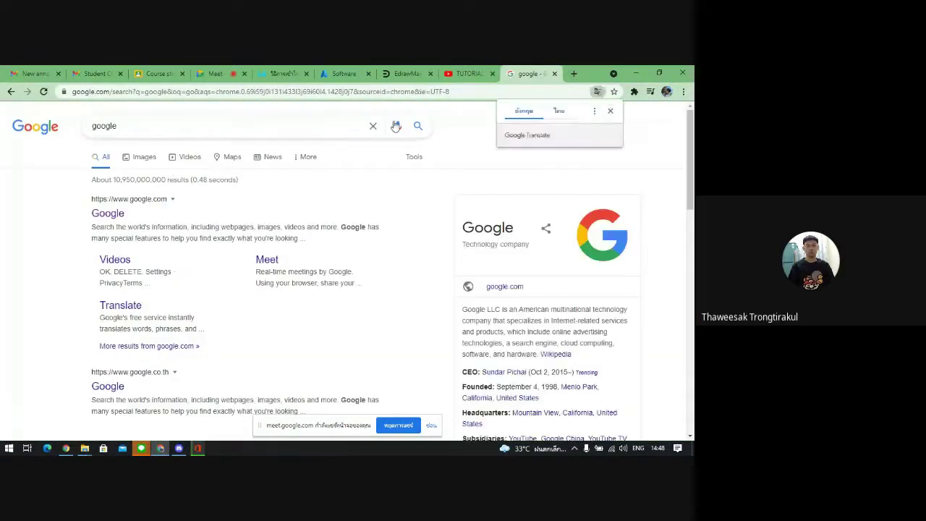
- Search Google for "adobe rmutp" and open the university's Adobe Creative Cloud download page
click(375, 126)
text(add)
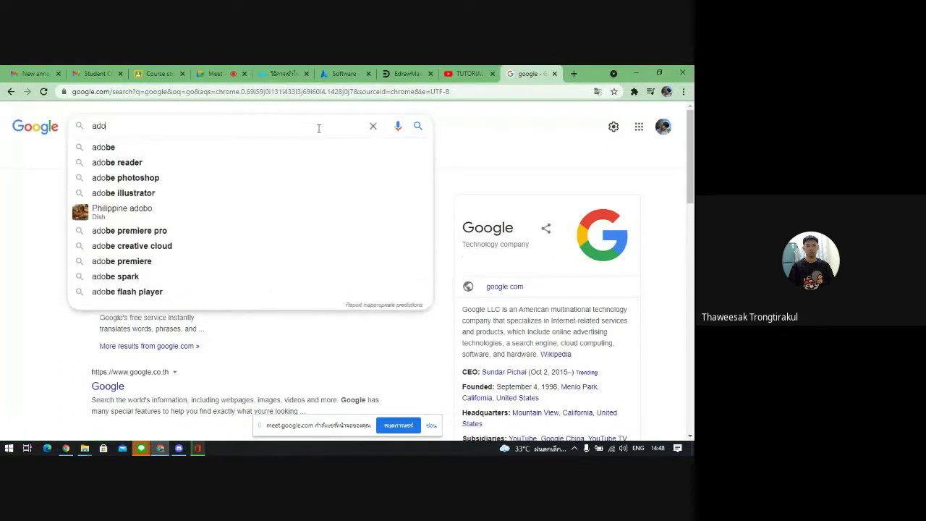
text(be p)
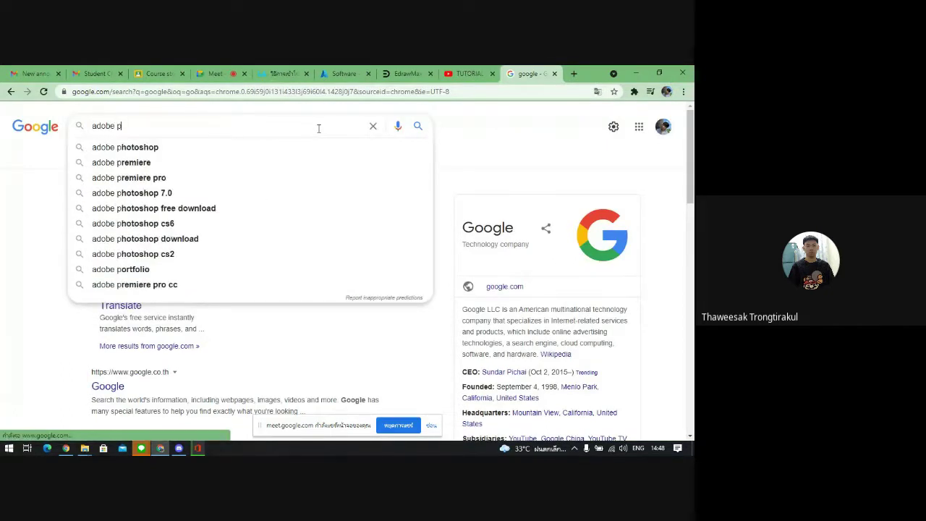
key(BackSpace)
text(rmu)
key(BackSpace)
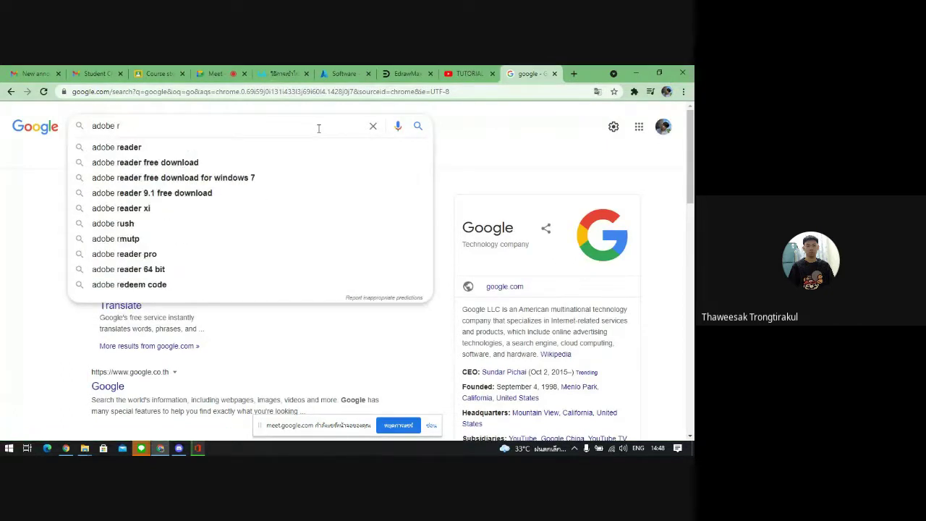
text(mutp)
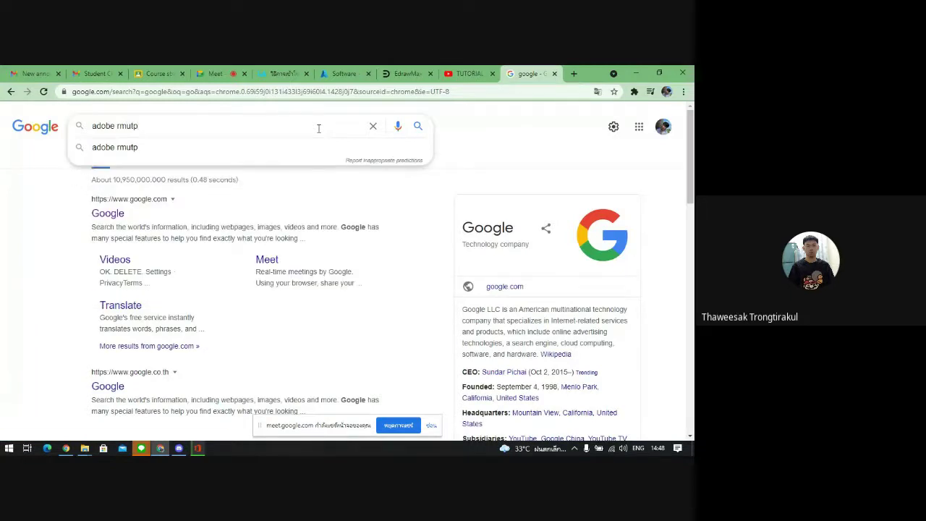
key(Return)
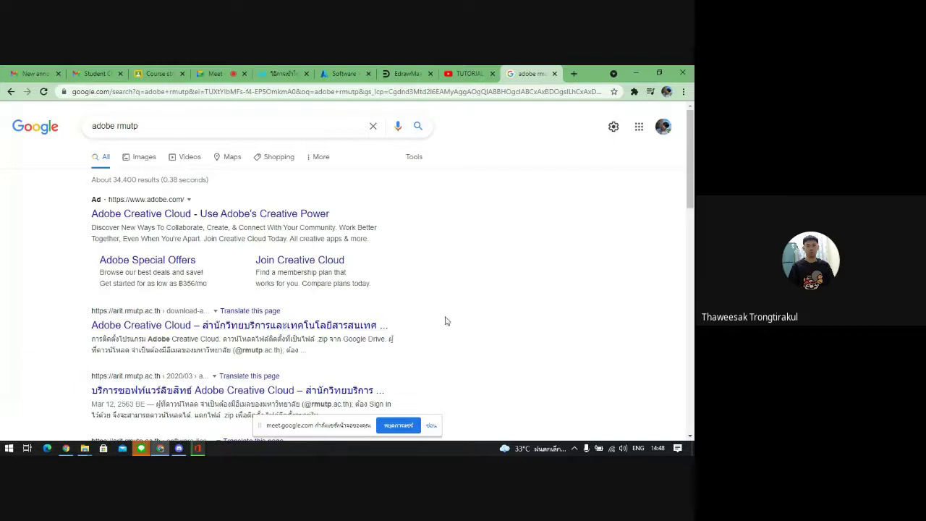
scroll(444, 321, down, 1)
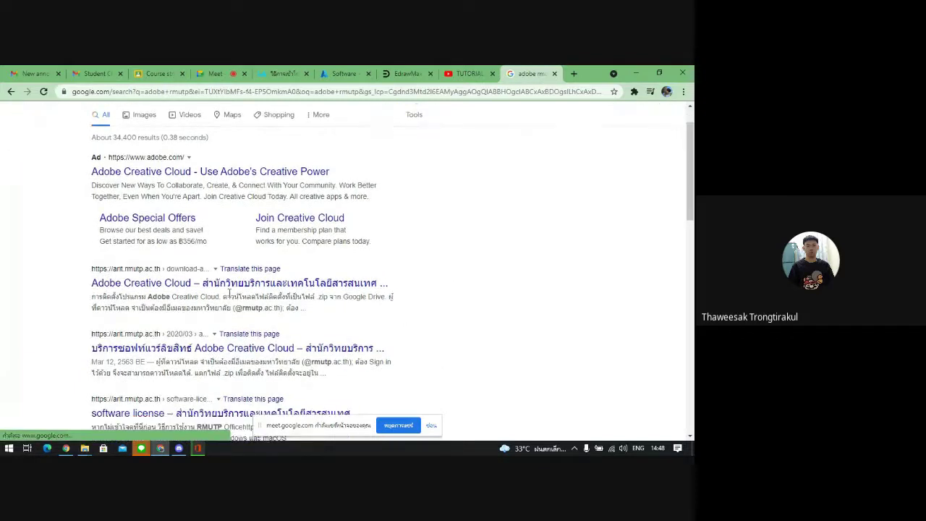
click(241, 283)
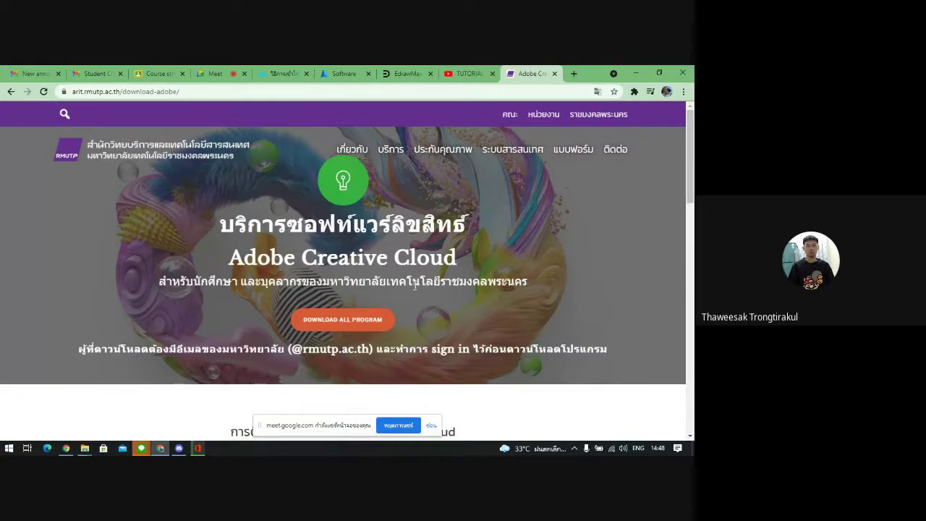
- Examine the Adobe Creative Cloud installation instructions and the lists of downloadable programs for macOS and Windows
scroll(379, 288, down, 3)
scroll(379, 288, down, 1)
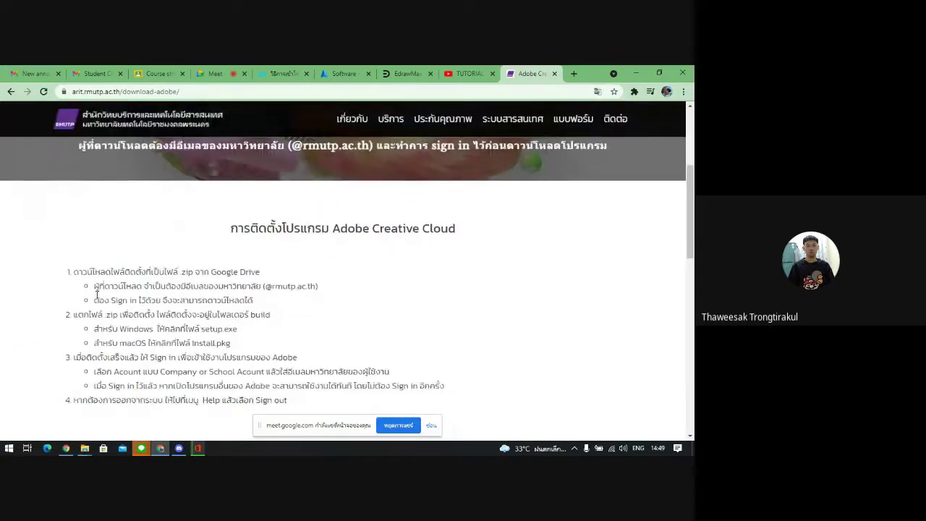
drag(692, 197, 693, 324)
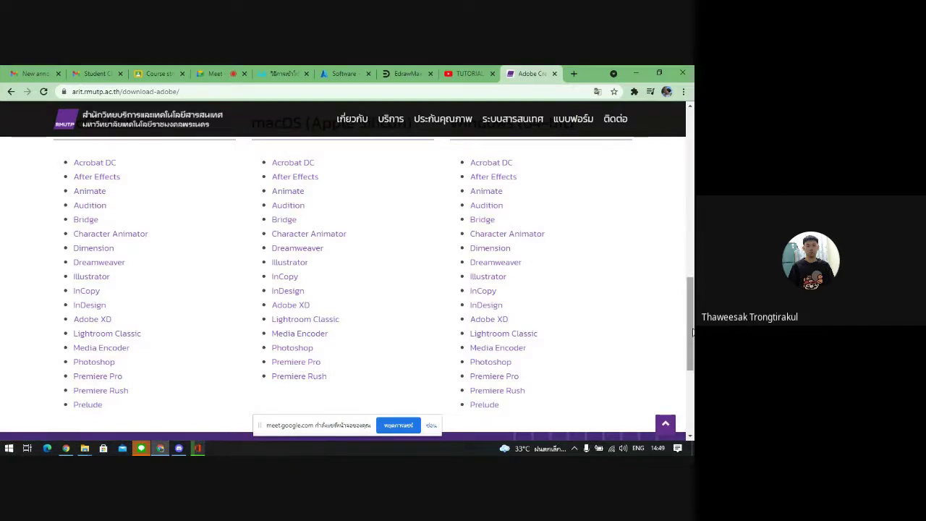
scroll(693, 336, up, 3)
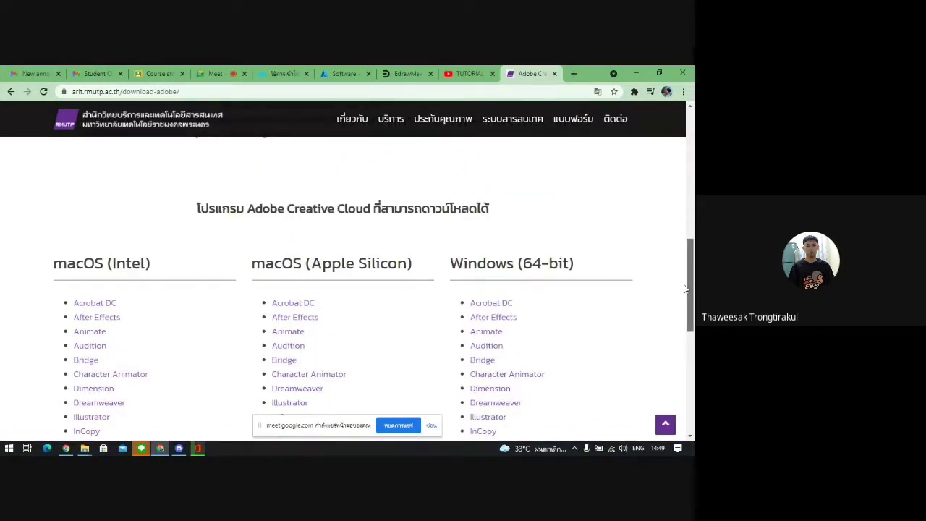
scroll(685, 288, down, 1)
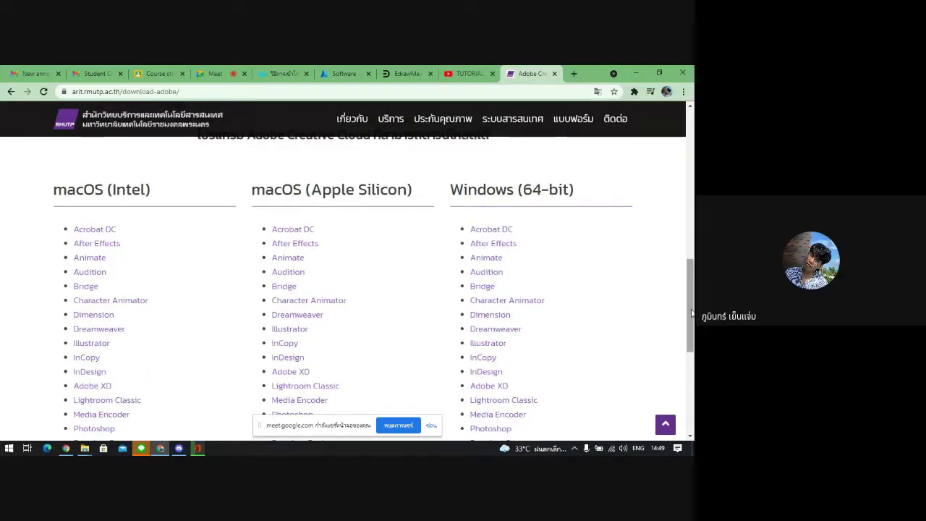
scroll(691, 313, down, 1)
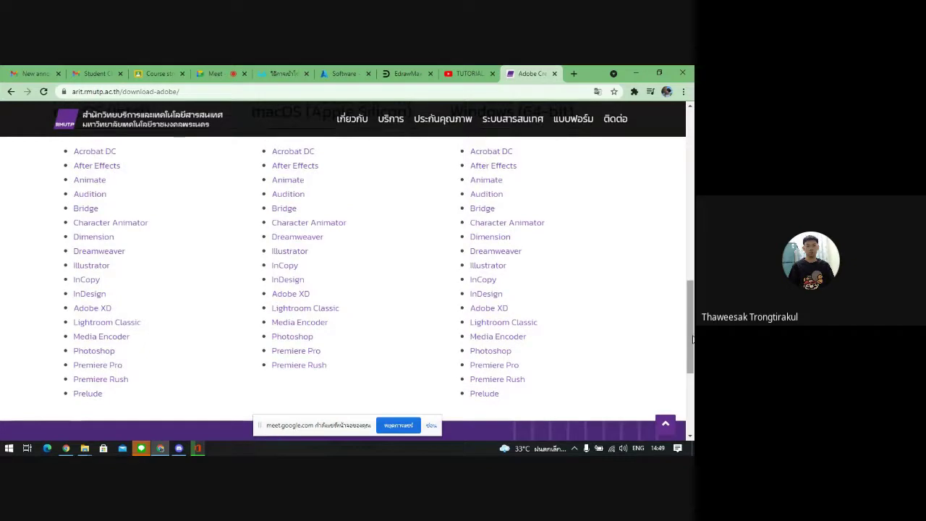
scroll(693, 339, up, 1)
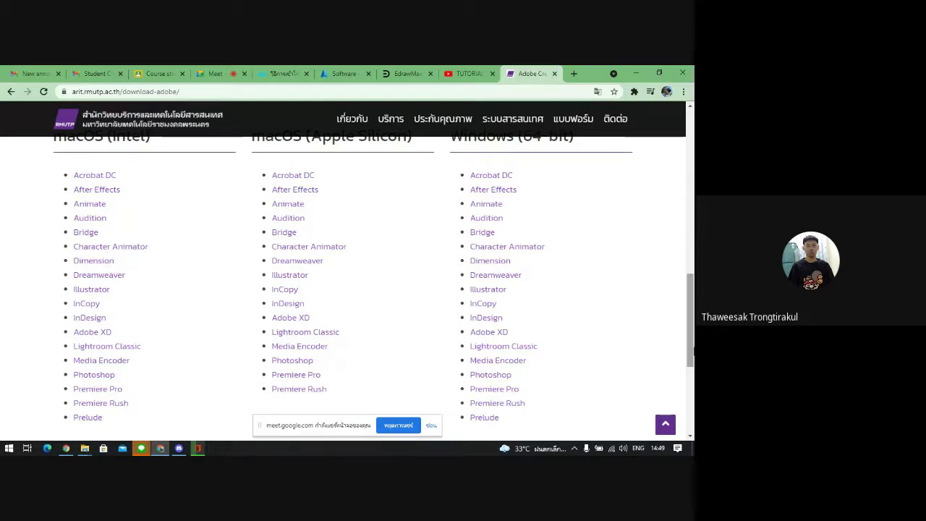
drag(692, 351, 692, 184)
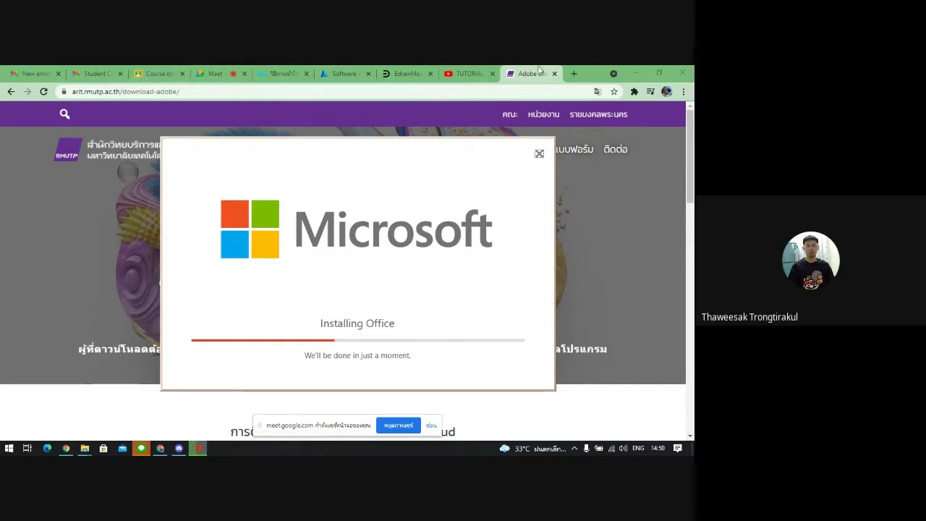
- Return to the Adobe download page and open the Acrobat DC link for Windows (64-bit)
click(466, 249)
scroll(467, 248, down, 3)
scroll(474, 275, down, 5)
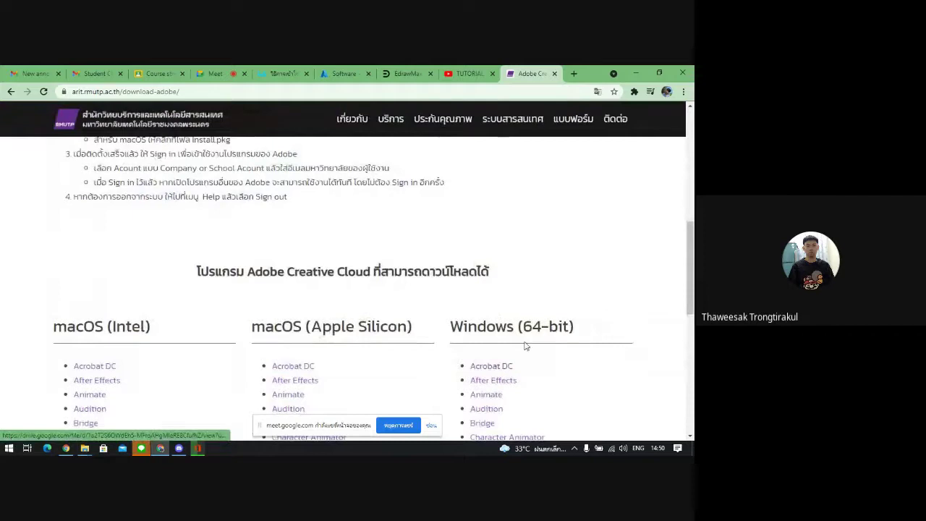
click(492, 367)
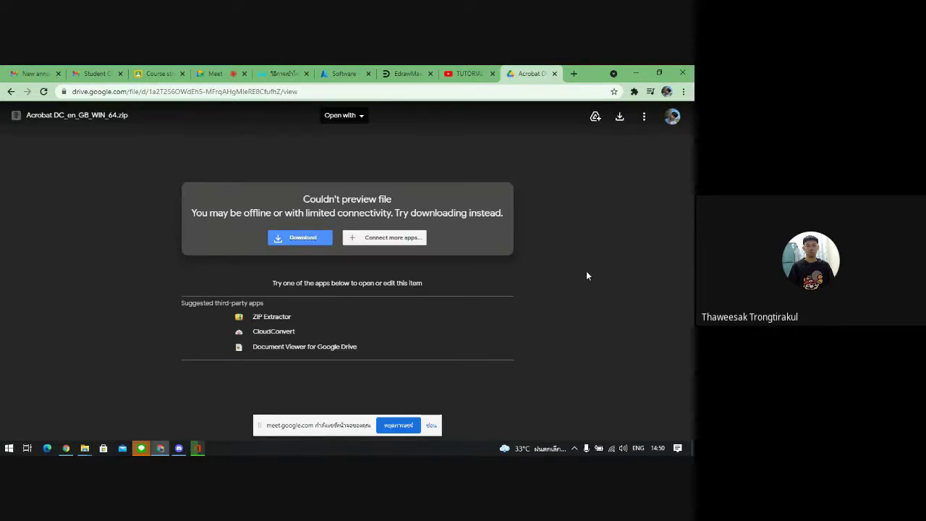
- Request the download of Acrobat DC_en_GB_WIN_64.zip from Google Drive and review the virus-scan notice
click(69, 127)
triple_click(73, 116)
click(102, 160)
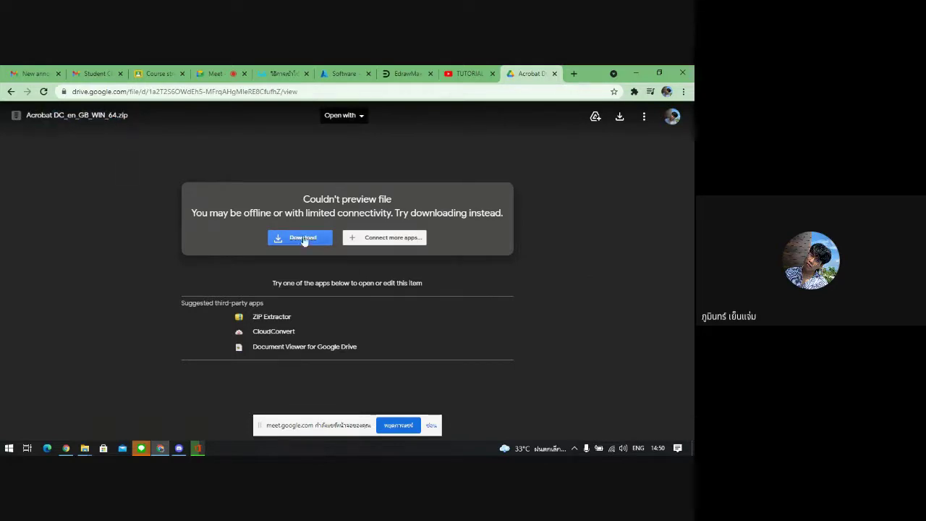
click(303, 240)
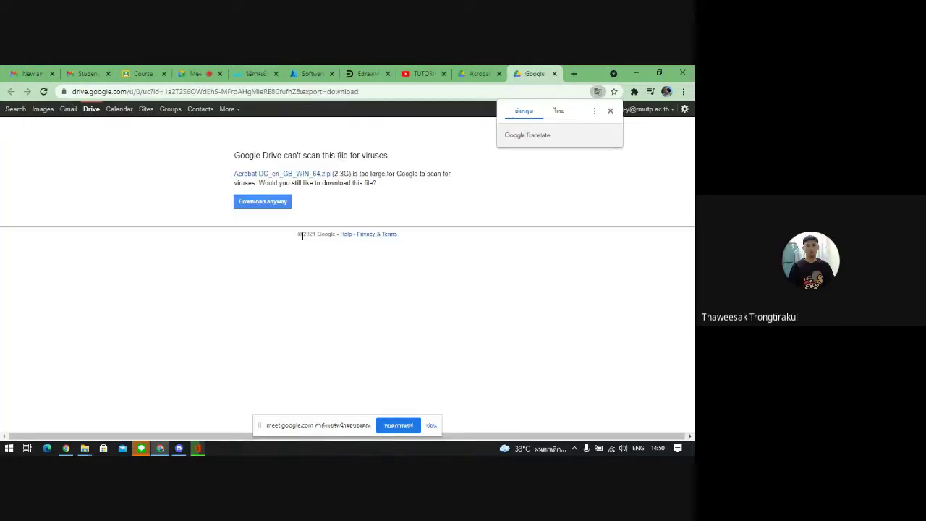
click(262, 207)
drag(239, 155, 216, 162)
click(446, 165)
click(448, 188)
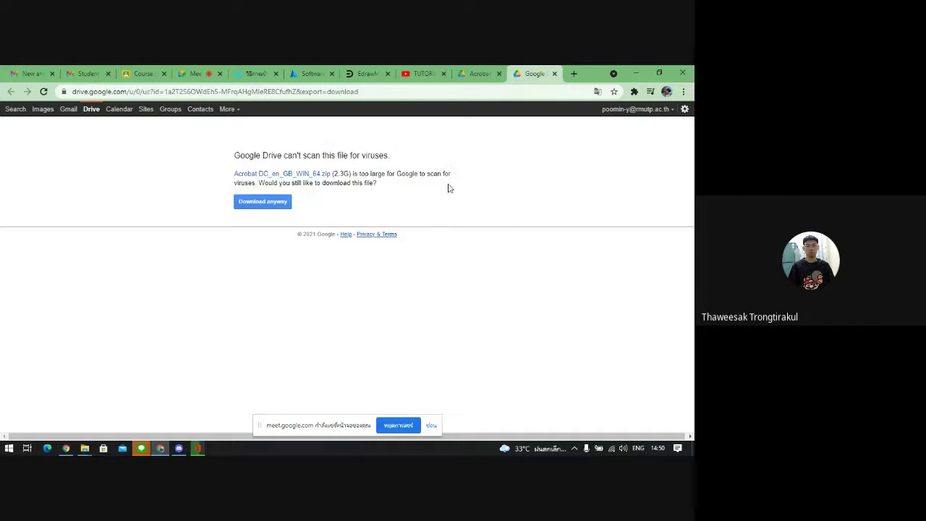
- Switch to the YouTube tab with the Visio tutorial and replace the search text with "adobe"
click(485, 73)
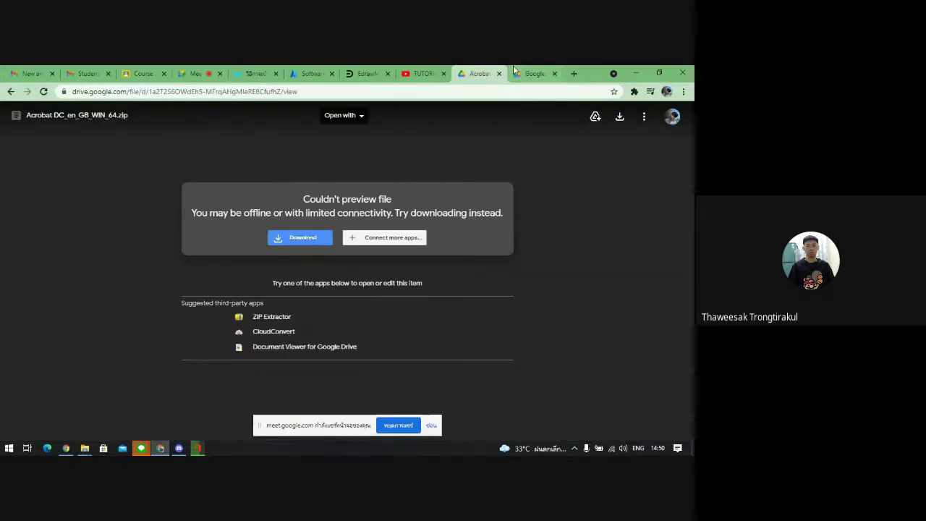
click(425, 71)
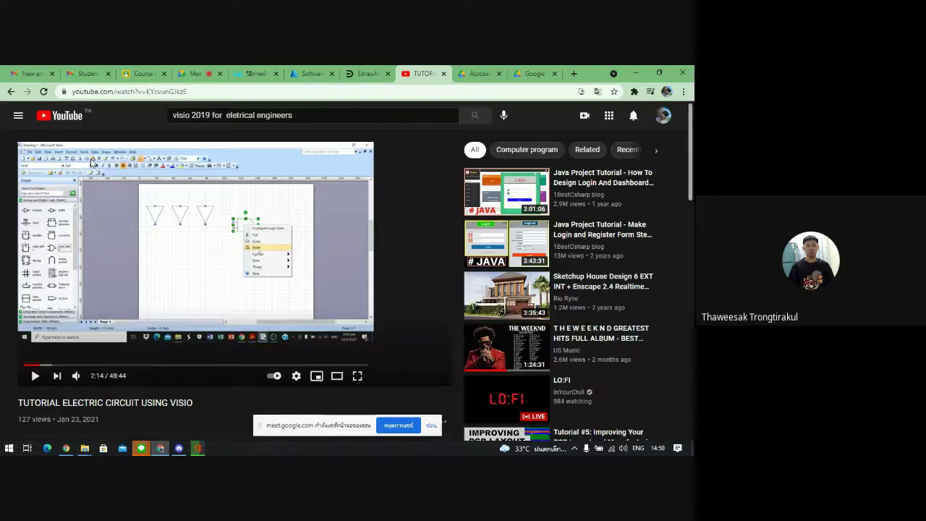
click(153, 211)
click(213, 181)
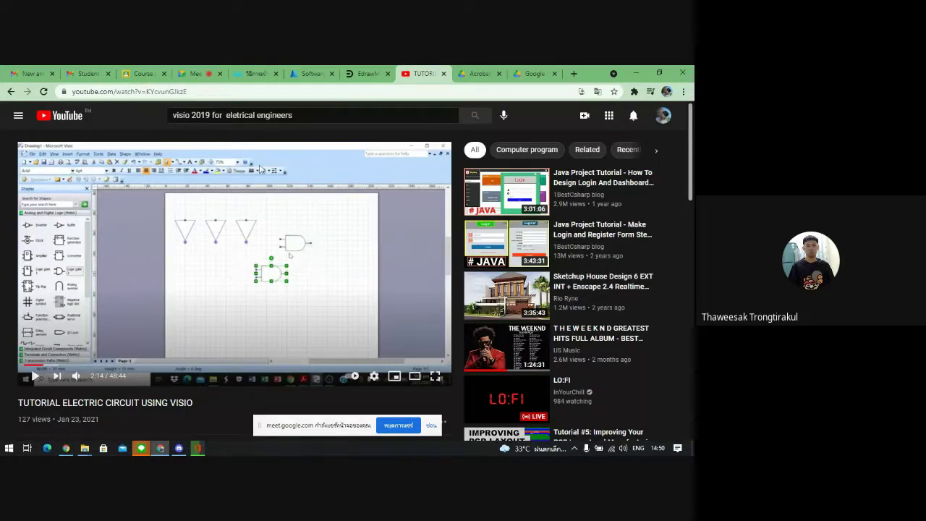
double_click(321, 115)
key(ctrl+a)
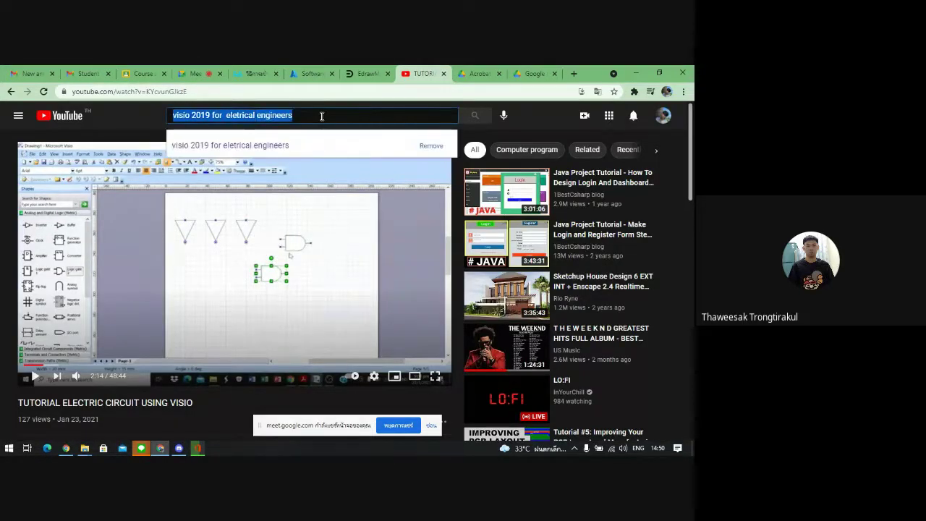
text(adobe)
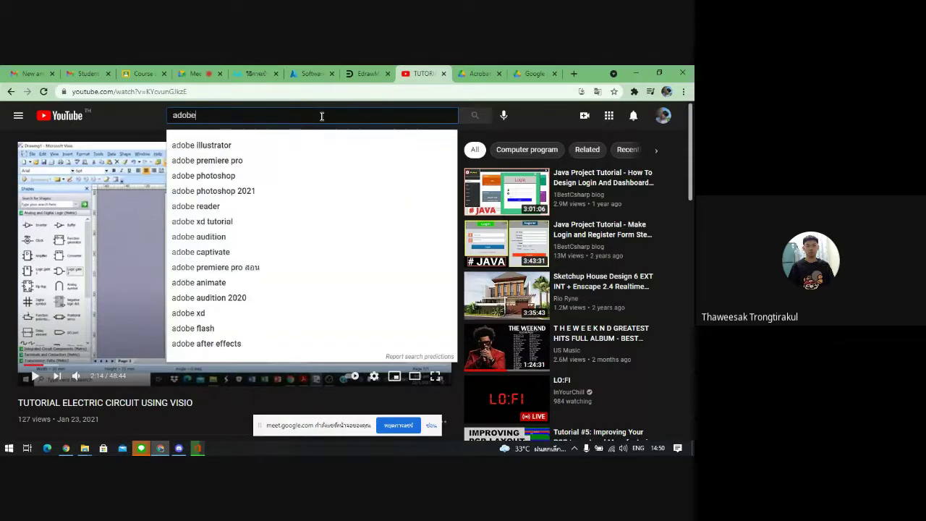
- Check the Acrobat file name on the Google Drive page, and search YouTube for "adobe acobat pro"
click(534, 73)
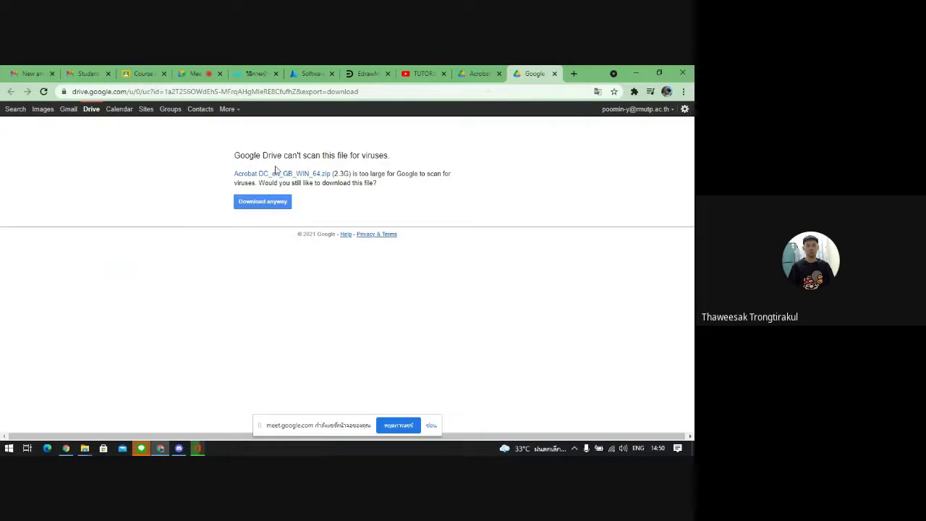
click(422, 73)
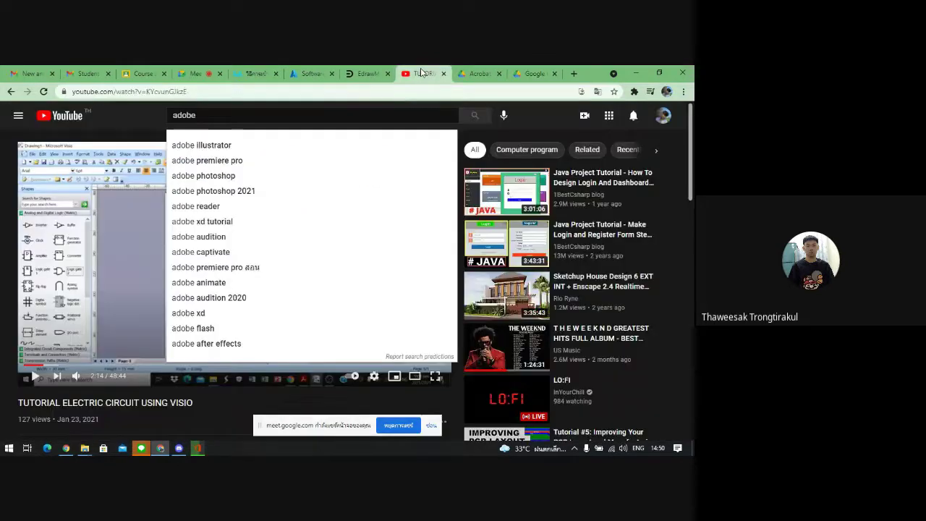
click(534, 73)
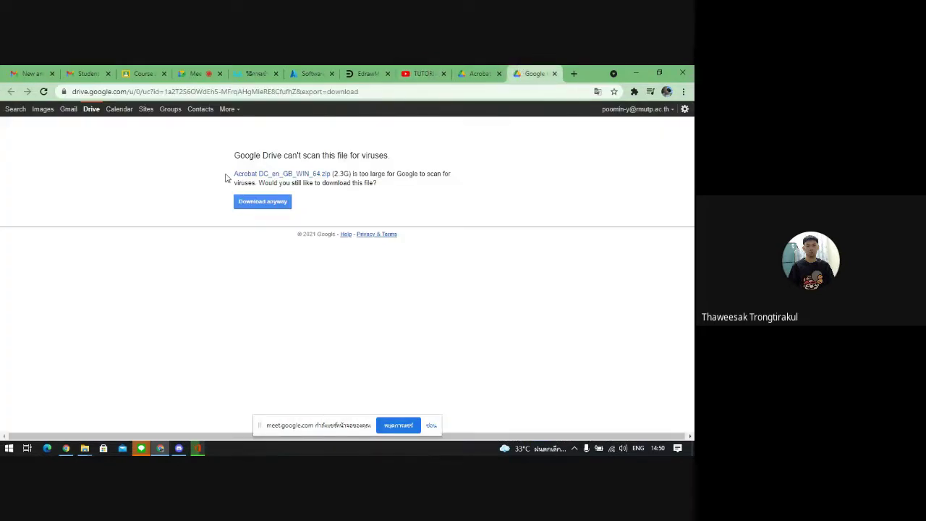
click(367, 73)
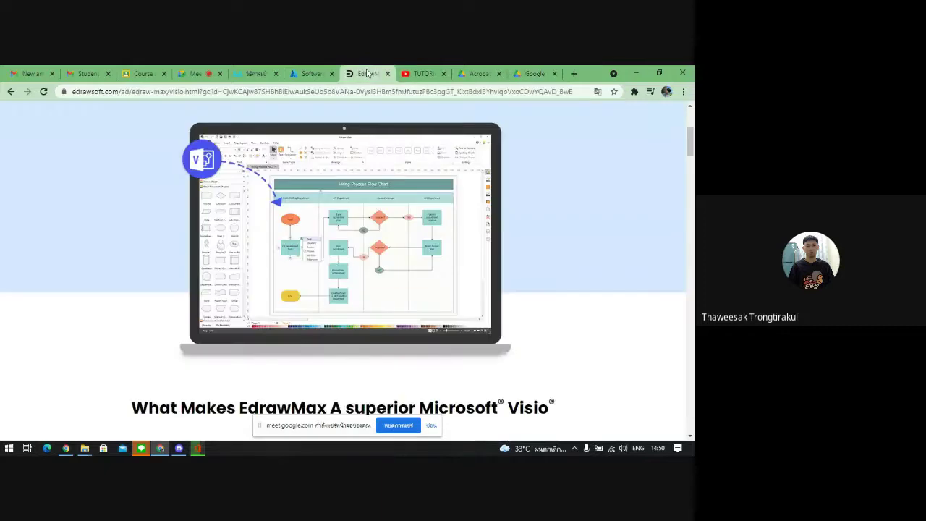
click(422, 73)
text(acobat pr)
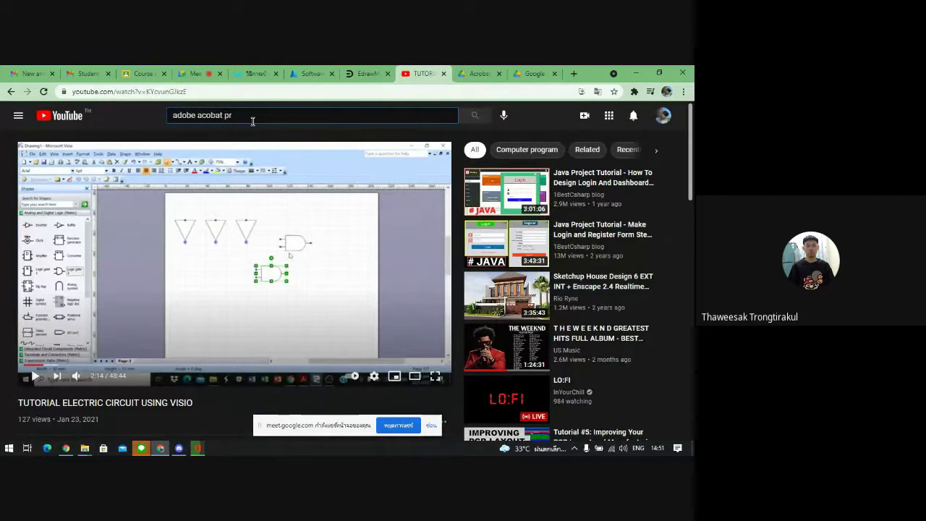
text(o)
key(Return)
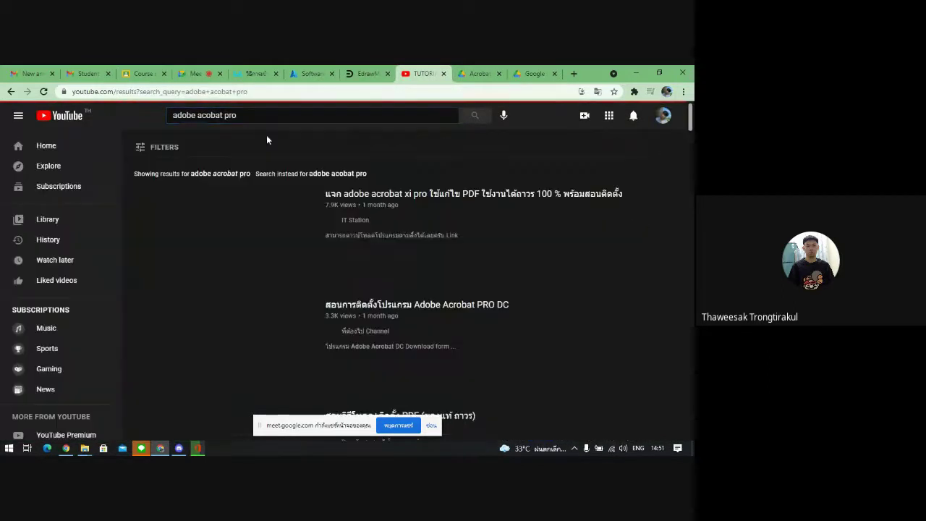
- Look through the YouTube results for Adobe Acrobat tutorials and check the Office installation progress
mouse_move(348, 209)
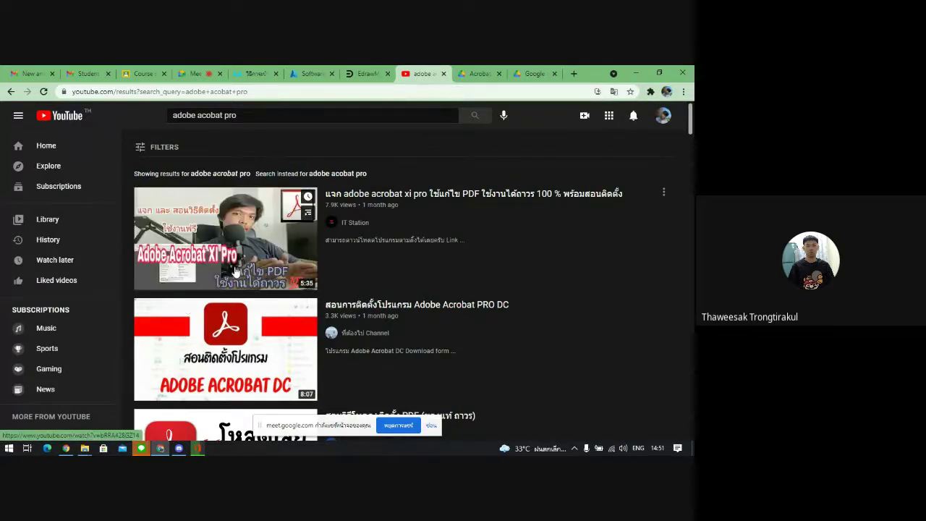
scroll(145, 286, down, 3)
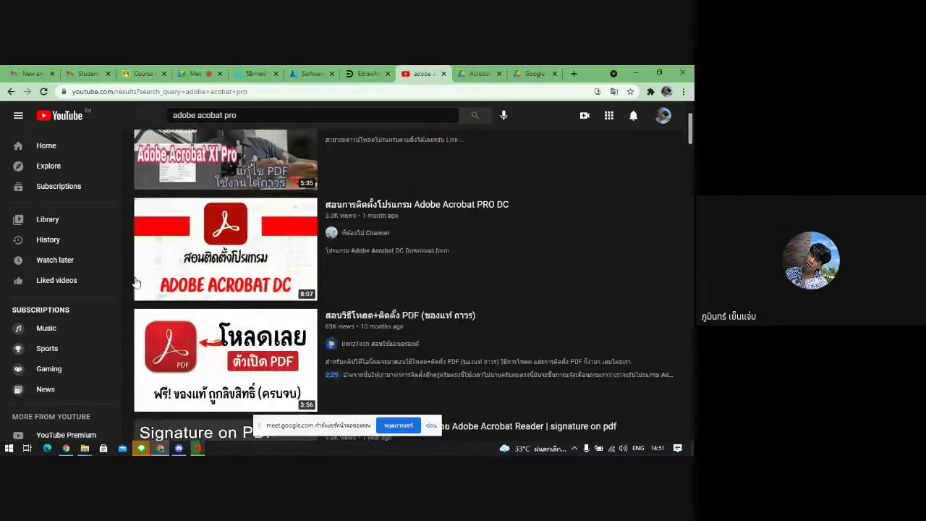
scroll(215, 232, down, 8)
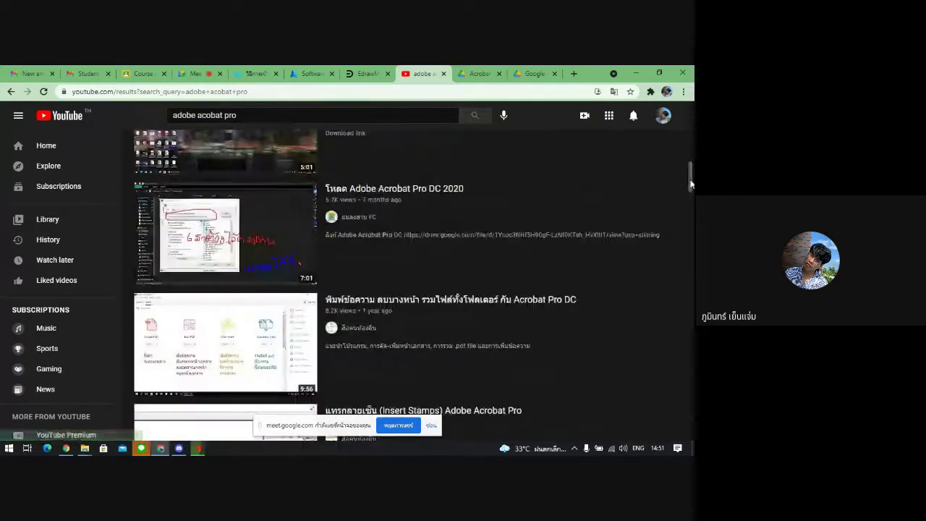
drag(691, 176, 689, 131)
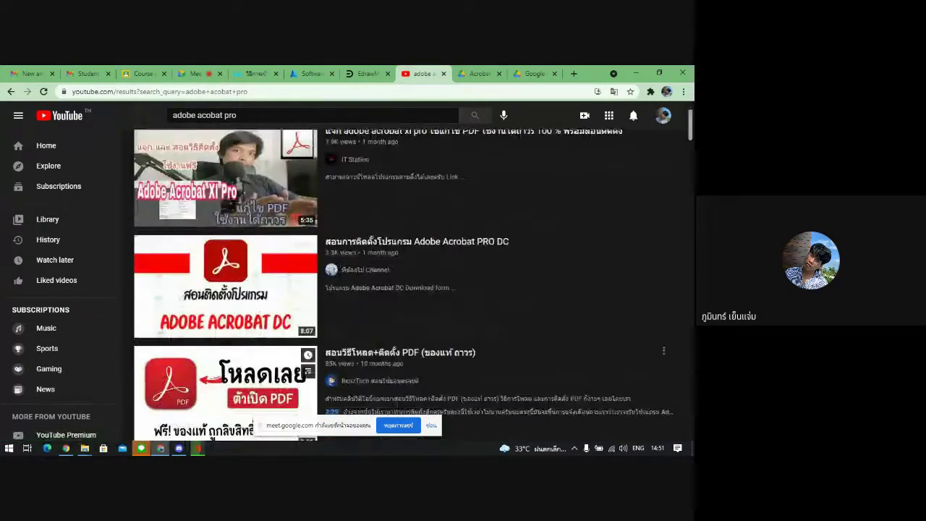
click(198, 449)
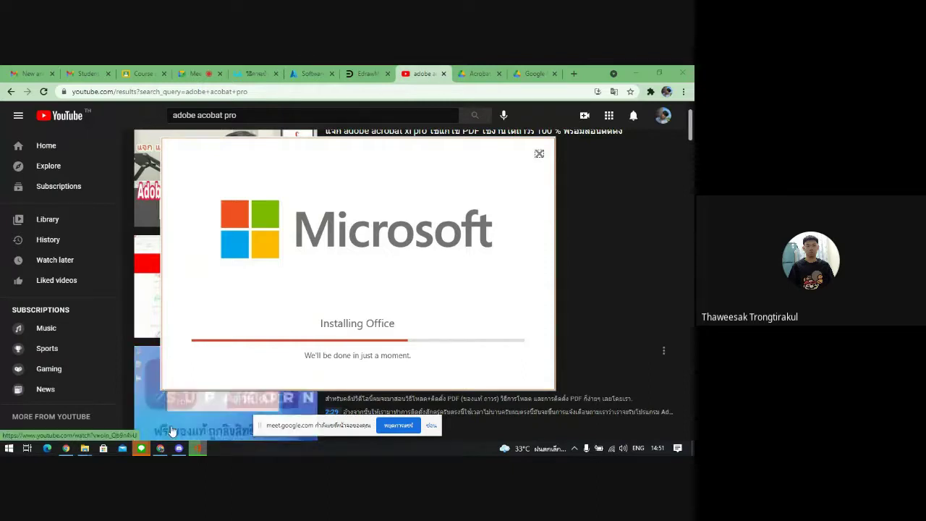
- Switch to the Google Meet tab and check the Office installation progress, dismissing the presentation notifications
click(160, 448)
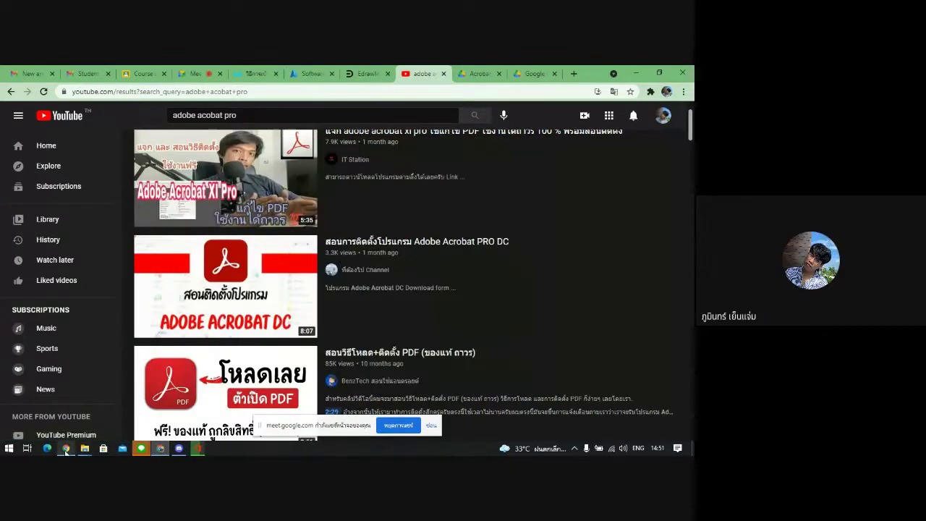
click(196, 73)
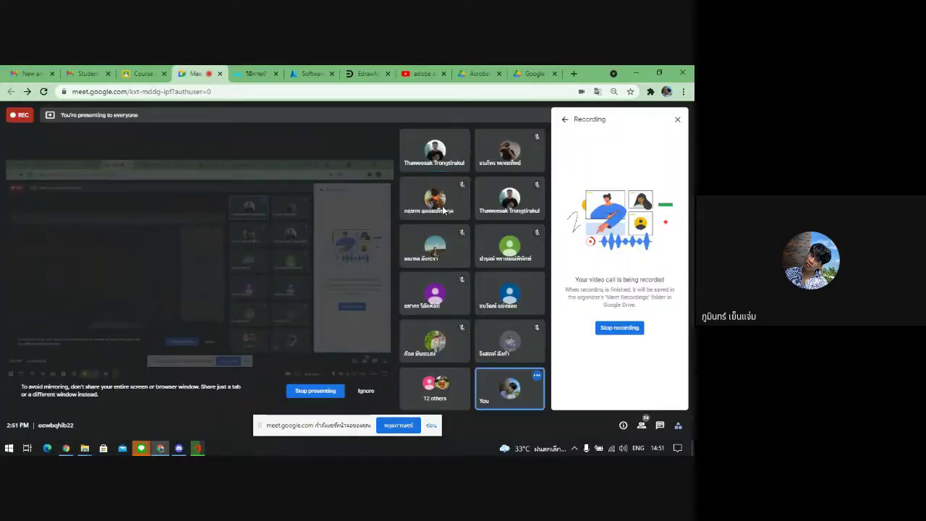
click(199, 449)
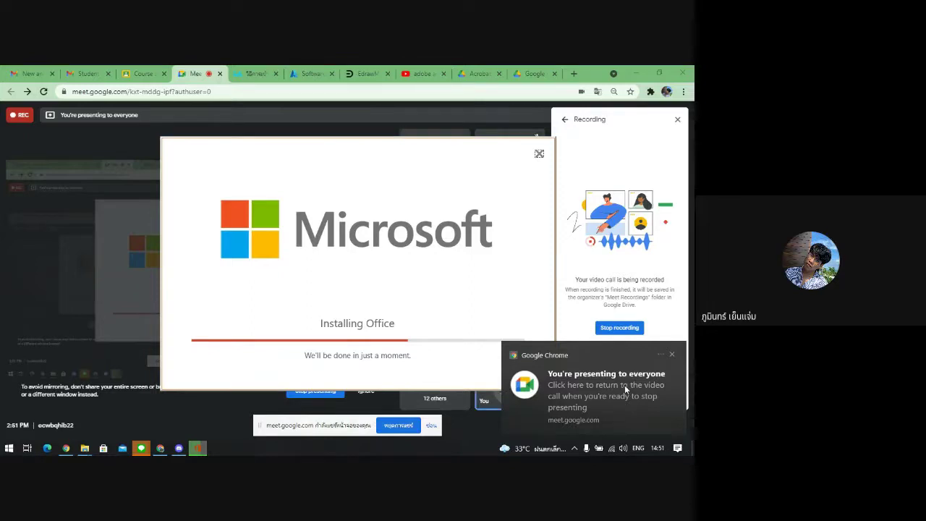
click(672, 356)
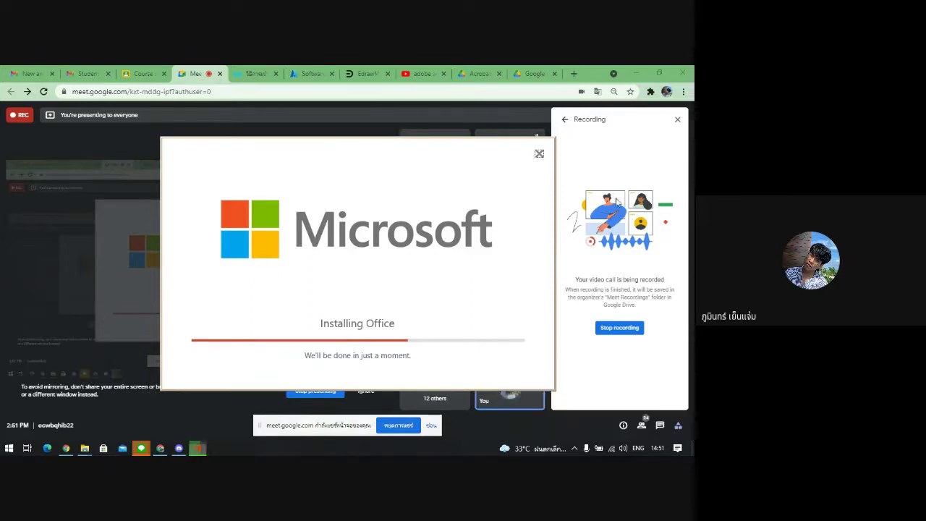
click(199, 83)
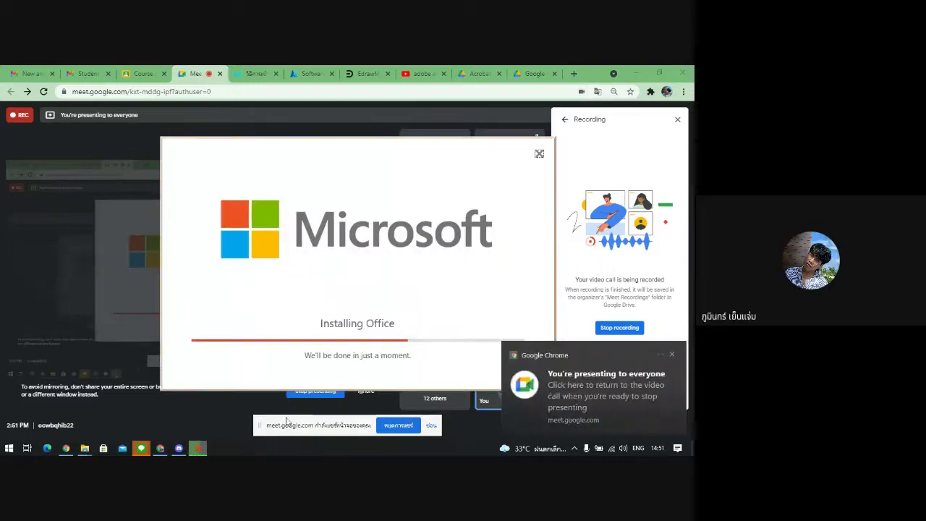
click(673, 354)
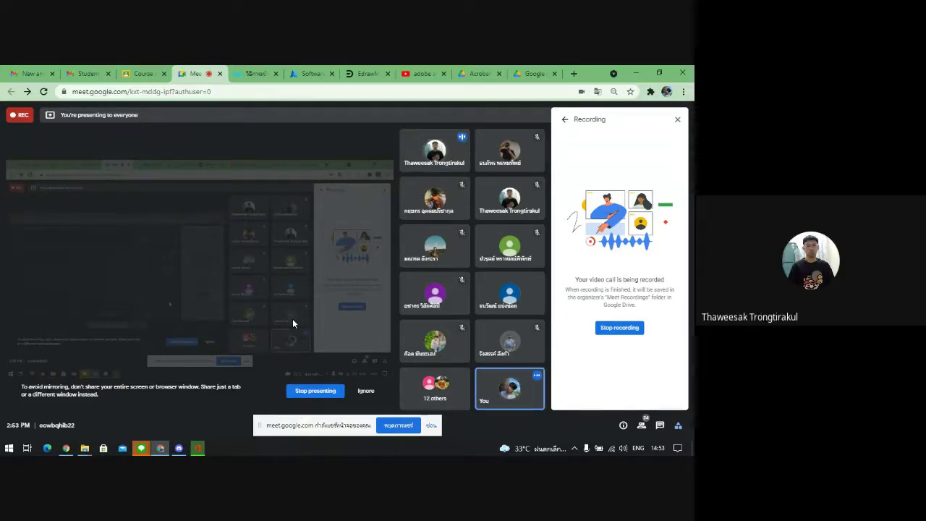
- Bring the Microsoft Office installer window back up and close it once the installation is complete
mouse_move(199, 450)
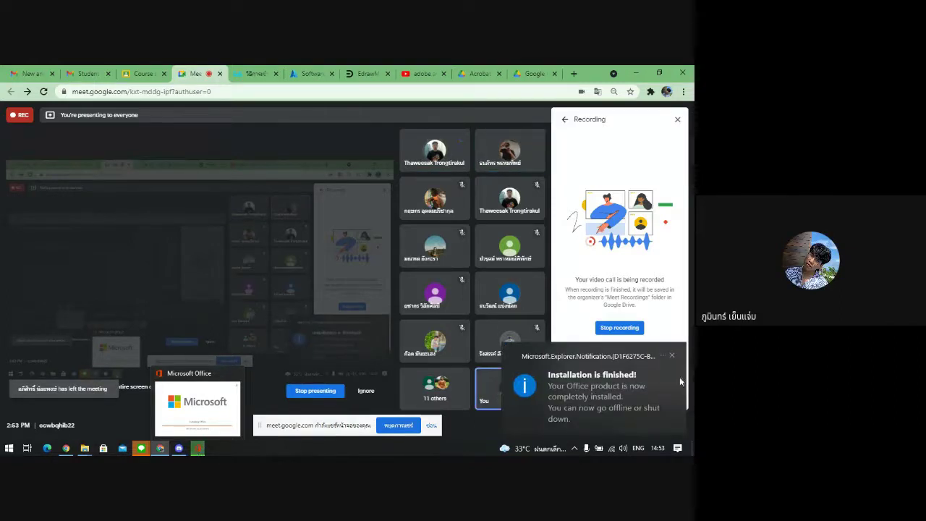
click(672, 356)
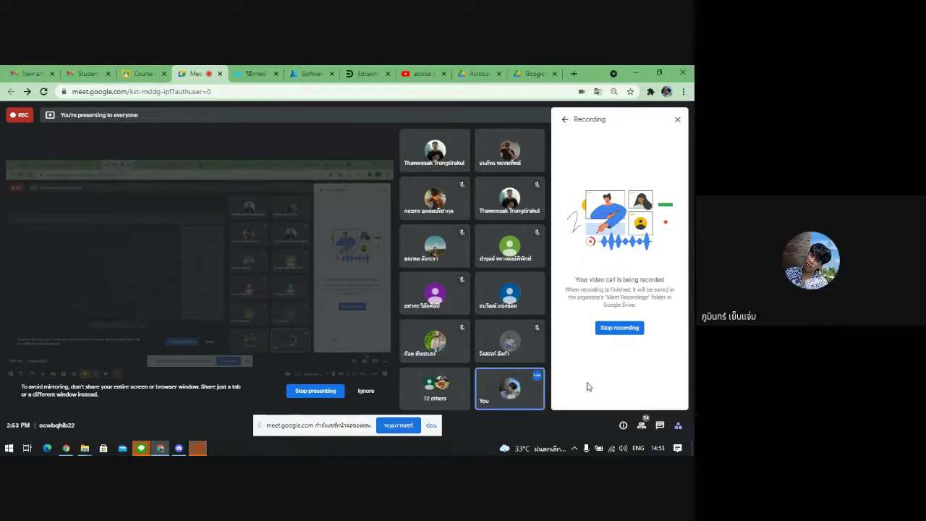
click(219, 411)
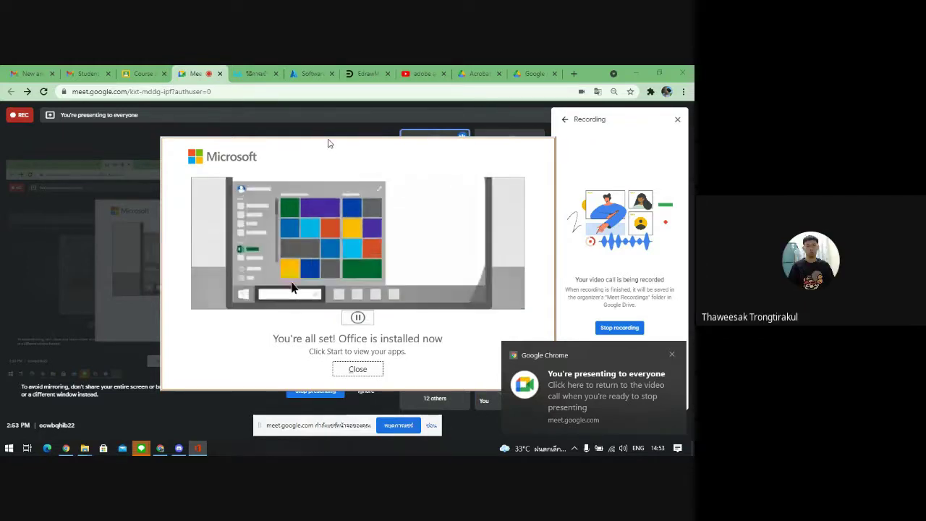
drag(327, 141, 328, 117)
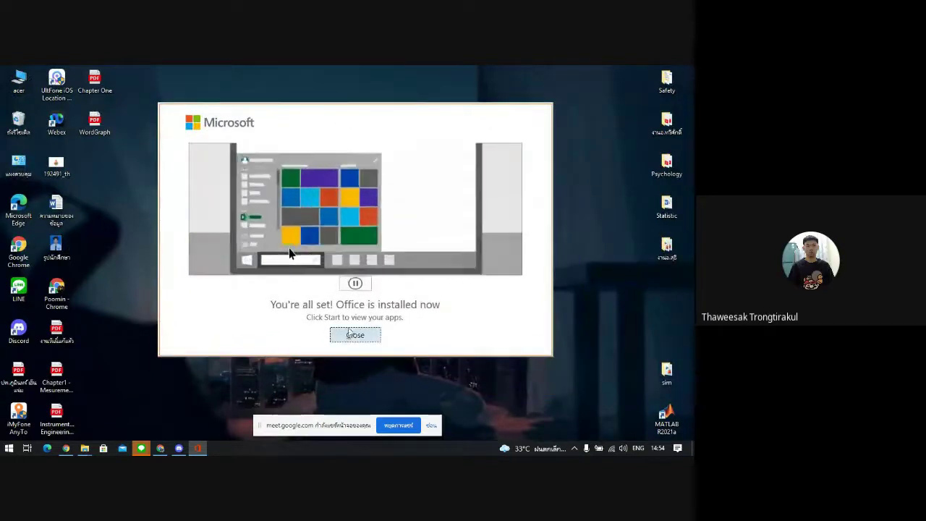
click(357, 335)
- Refresh the desktop icons to look for a Visio shortcut
right_click(251, 224)
click(262, 252)
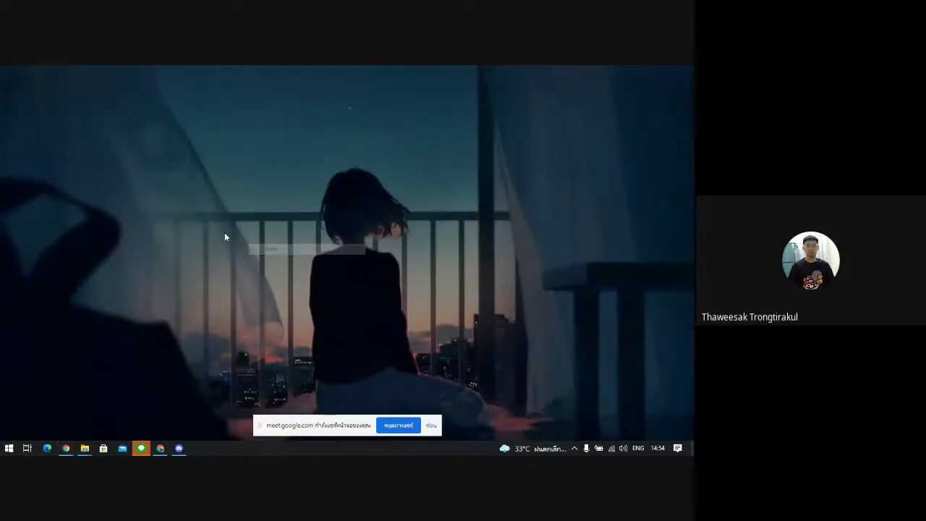
right_click(216, 231)
click(239, 259)
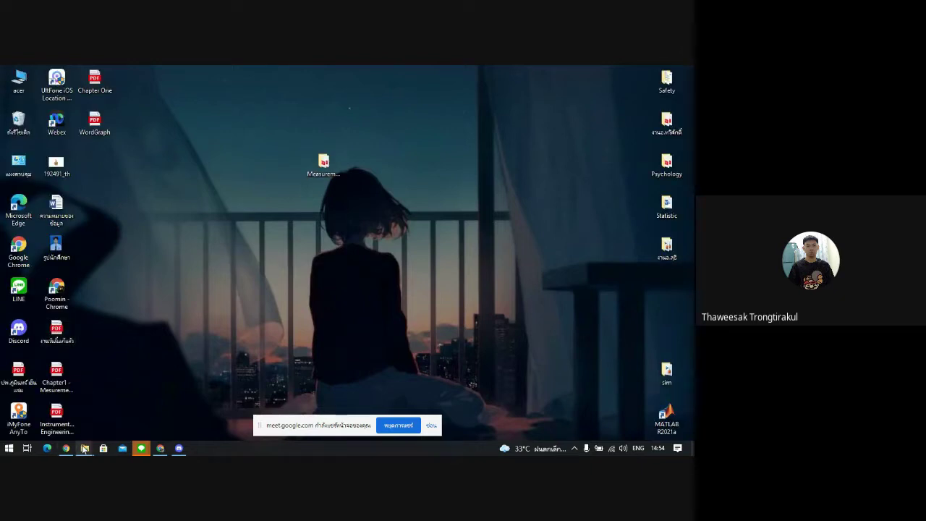
- Look inside the Office subfolder of the extracted VisioPro2019 folder and go back to the Downloads folder
mouse_move(86, 447)
click(56, 394)
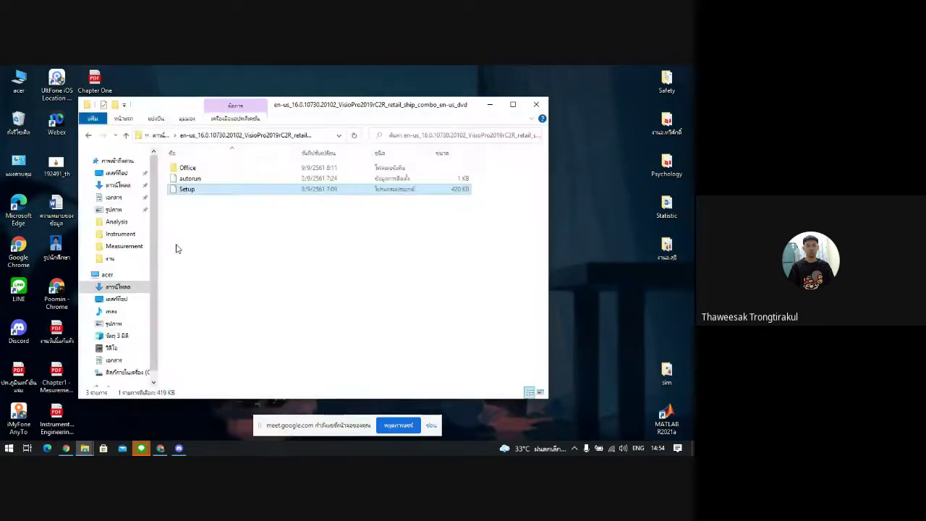
right_click(211, 233)
key(Escape)
double_click(209, 167)
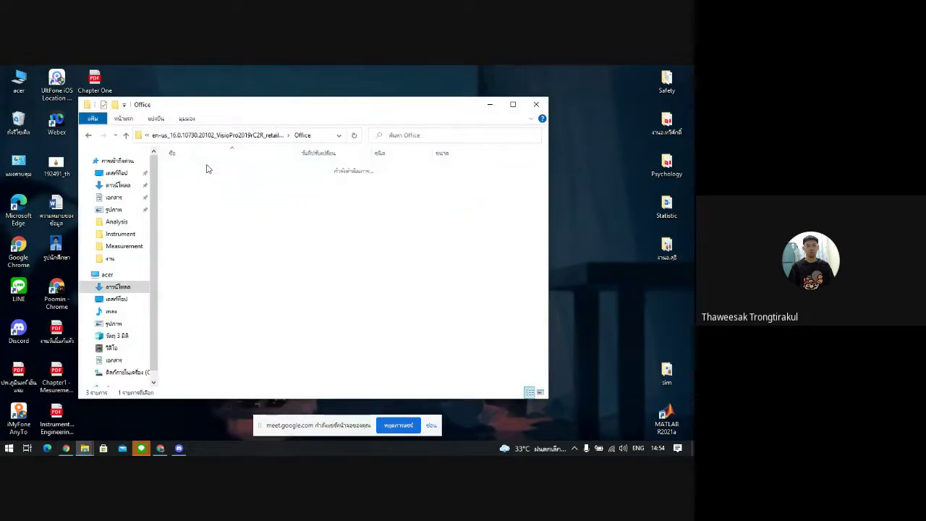
key(BackSpace)
key(BackSpace)
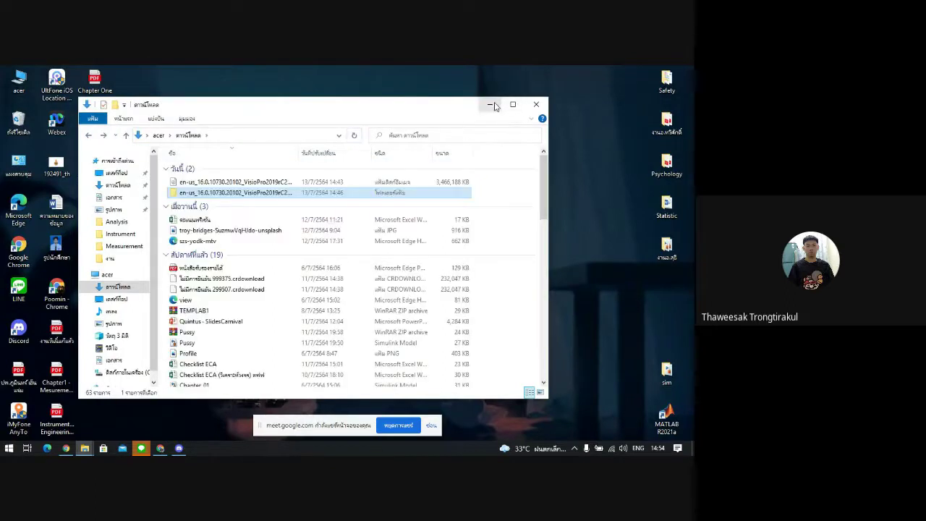
drag(368, 110, 440, 117)
click(564, 114)
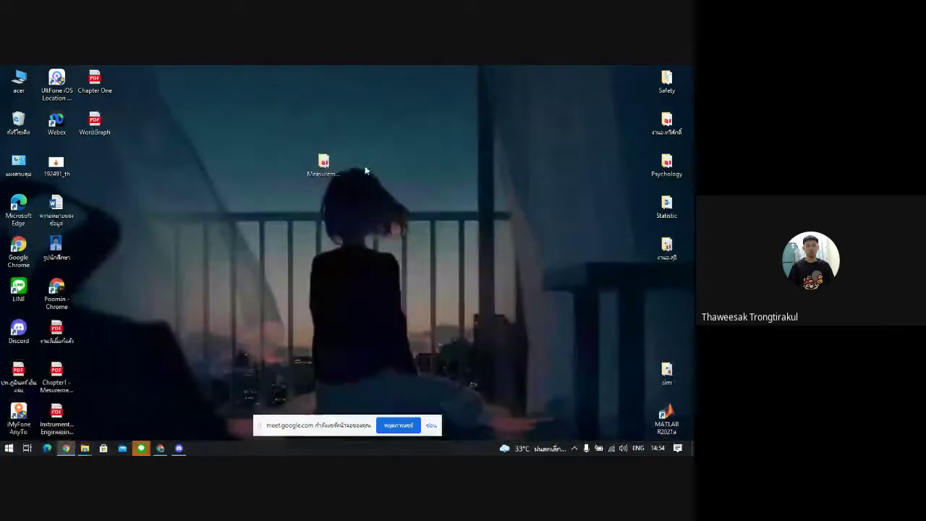
- Refresh the desktop again and check the open File Explorer windows
right_click(205, 164)
click(230, 193)
right_click(181, 196)
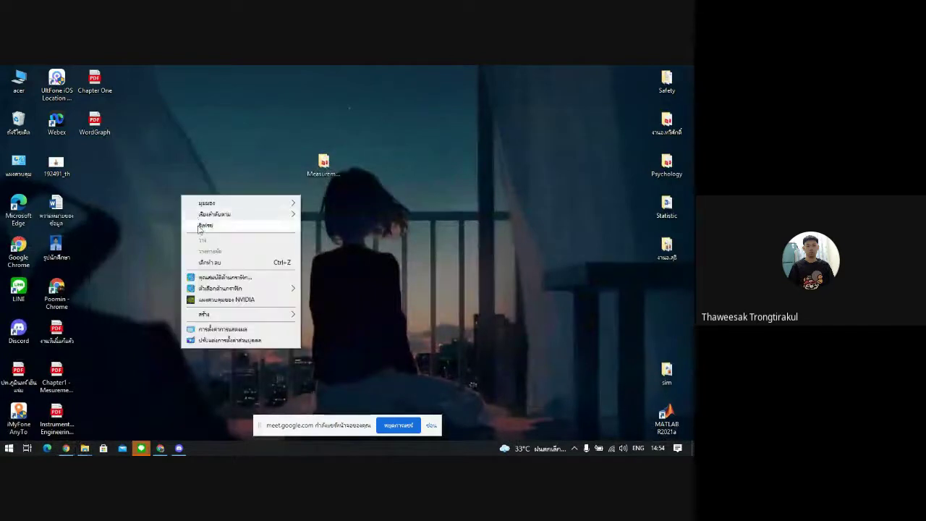
click(199, 224)
click(85, 449)
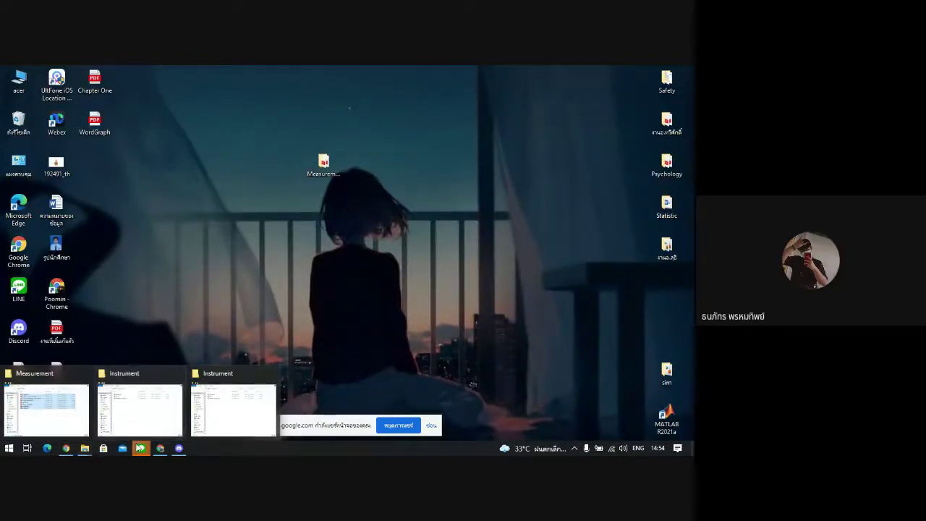
- Launch Visio from the recently added apps and dismiss the Chrome notification
click(9, 449)
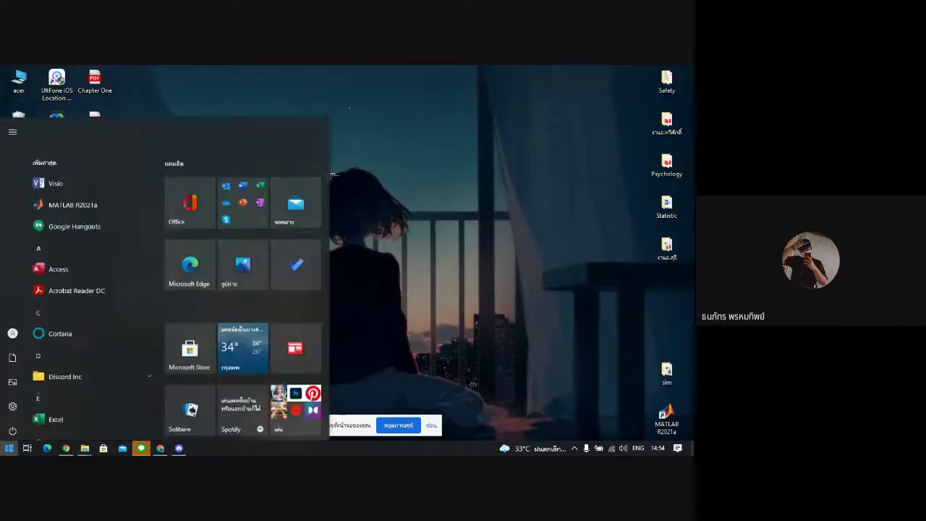
click(374, 321)
click(9, 449)
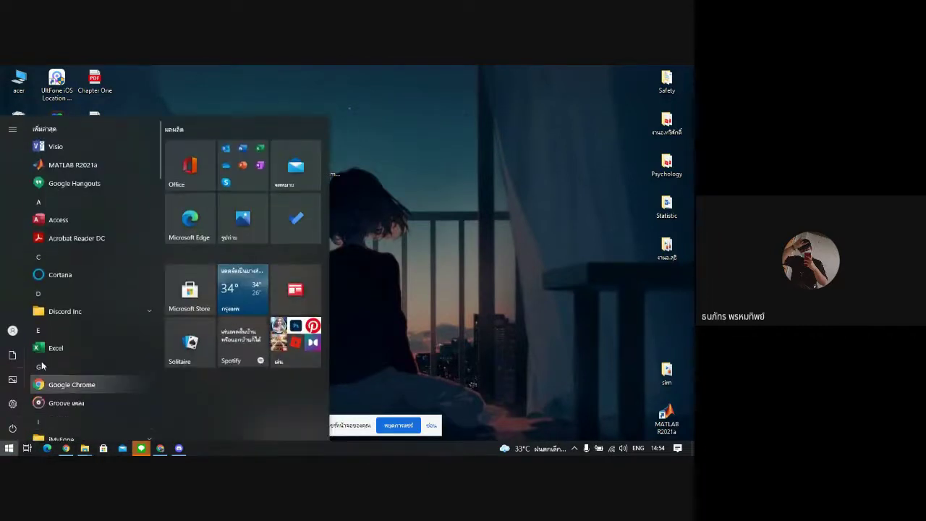
click(82, 151)
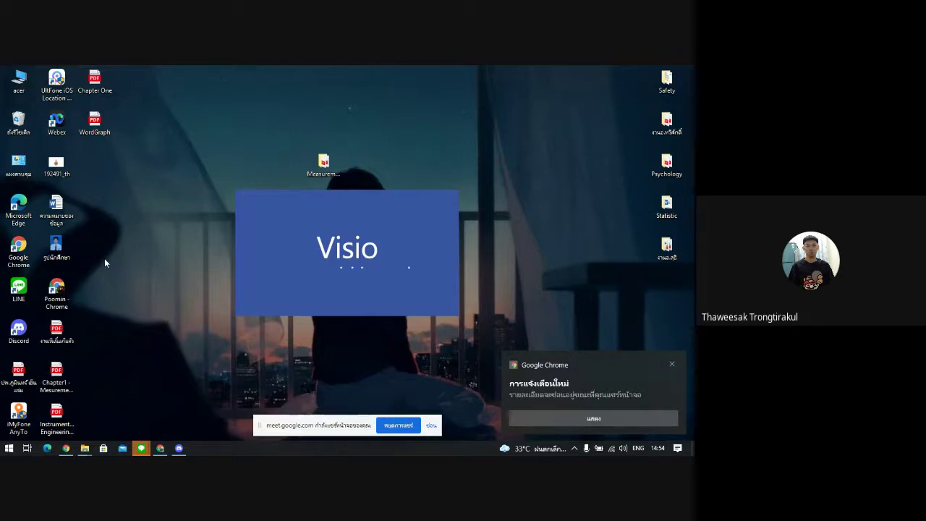
click(673, 365)
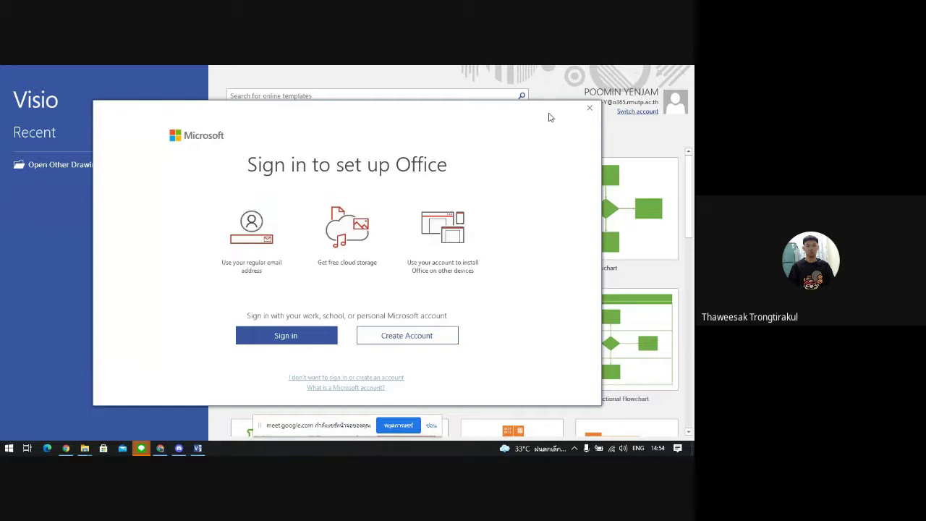
- Skip signing in to an account, paste the Office product key and activate Office
click(325, 379)
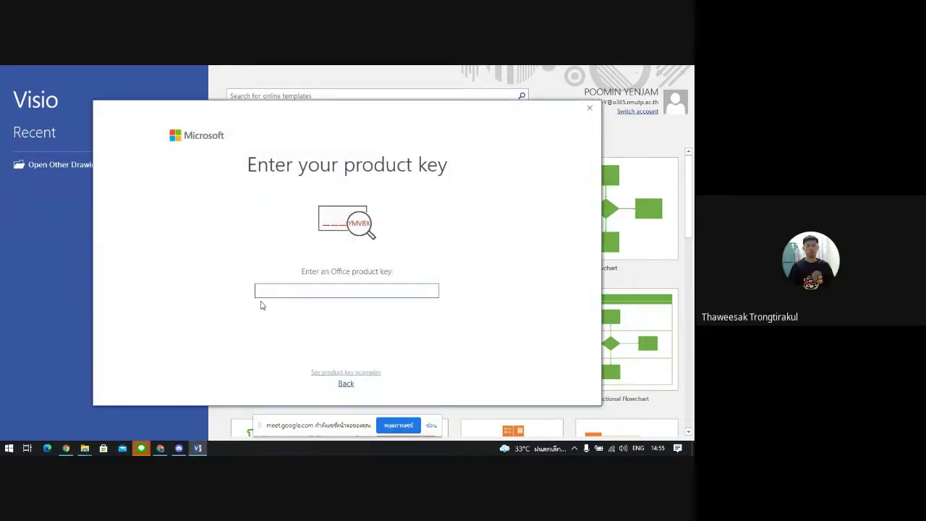
key(ctrl+v)
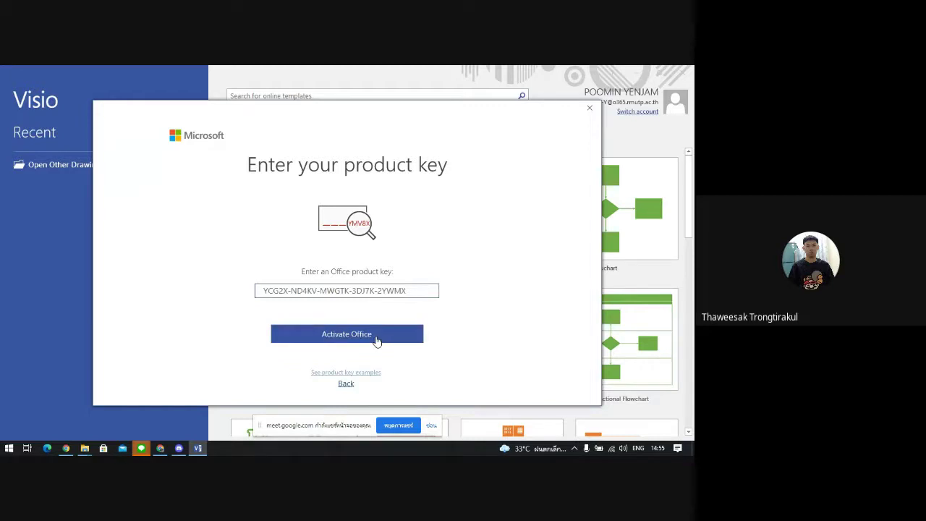
click(376, 342)
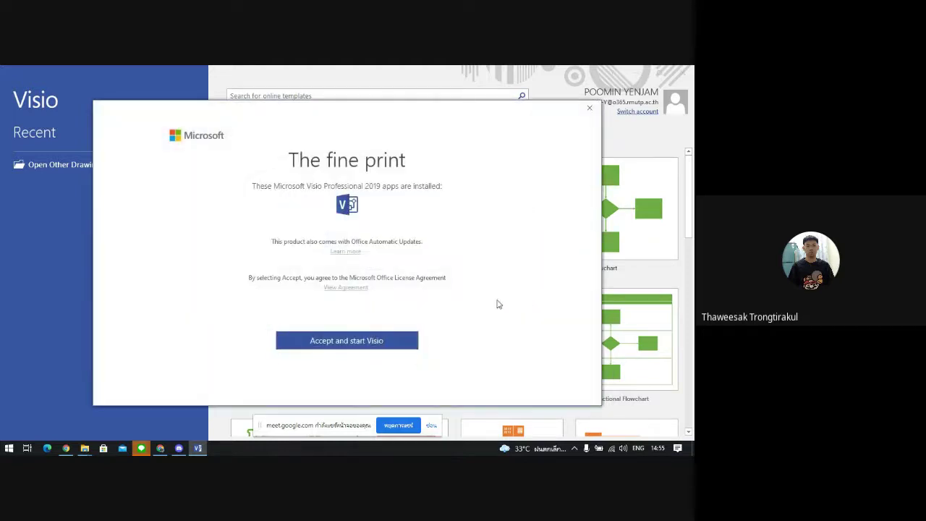
- Accept the Visio Professional 2019 license agreement and create a Blank Drawing in metric units
click(343, 342)
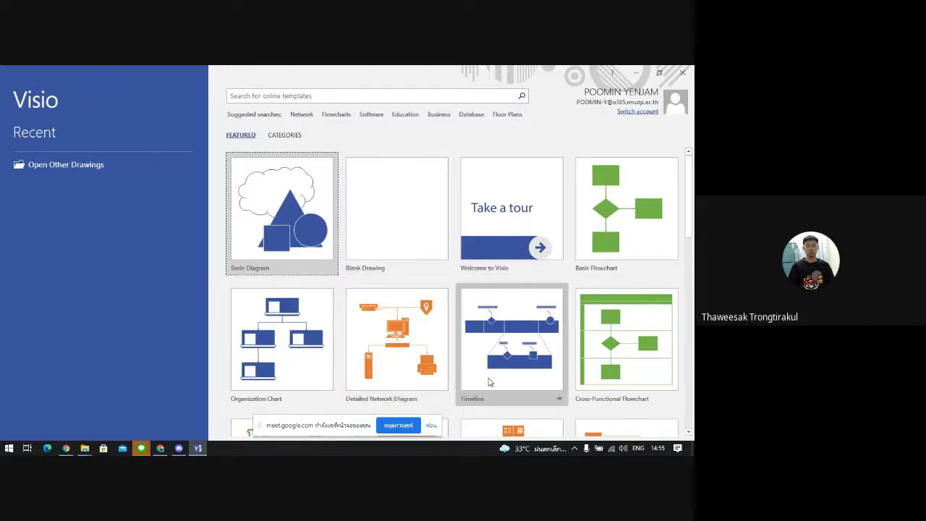
click(391, 236)
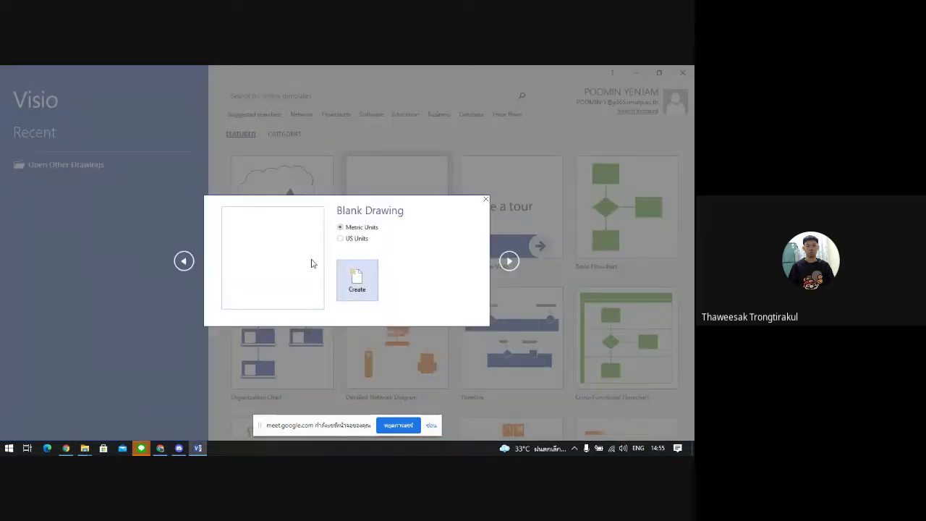
click(348, 281)
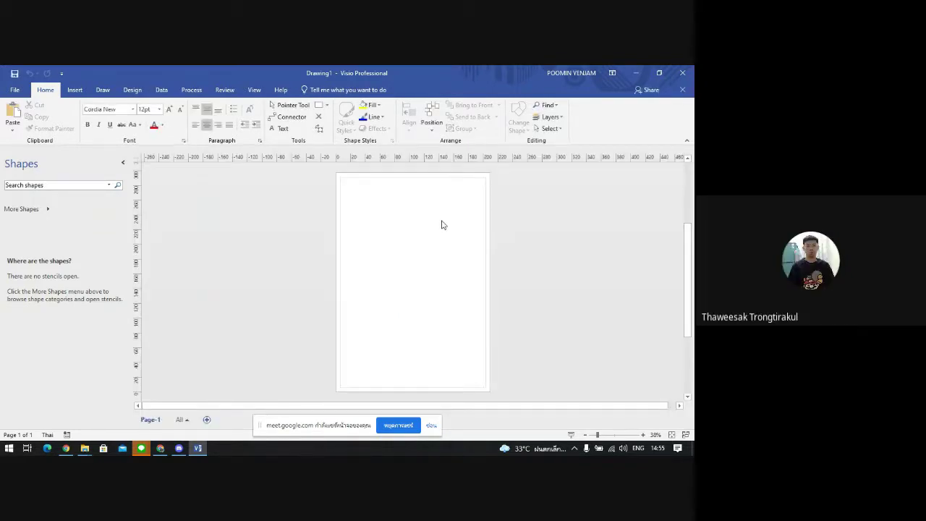
- Open the Analog and Digital Logic stencil from the Electrical Engineering shapes and look through its symbols
click(49, 212)
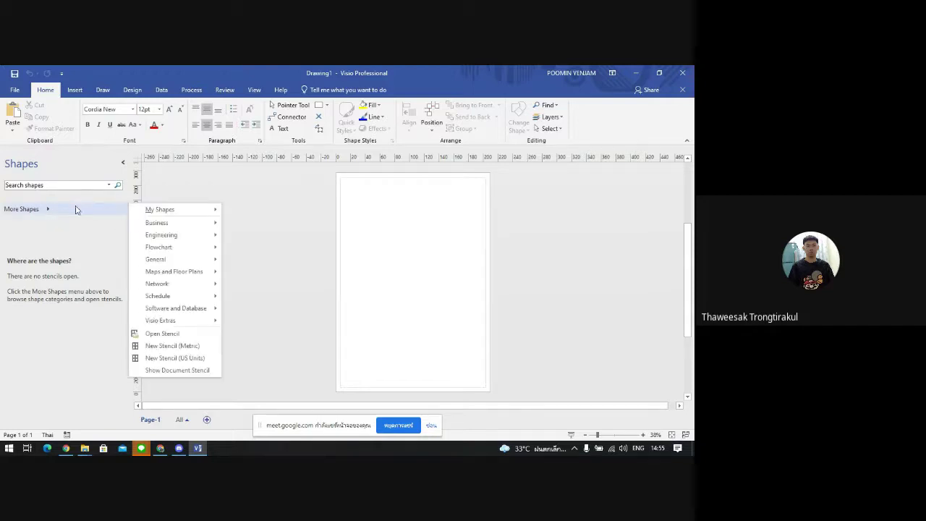
mouse_move(197, 241)
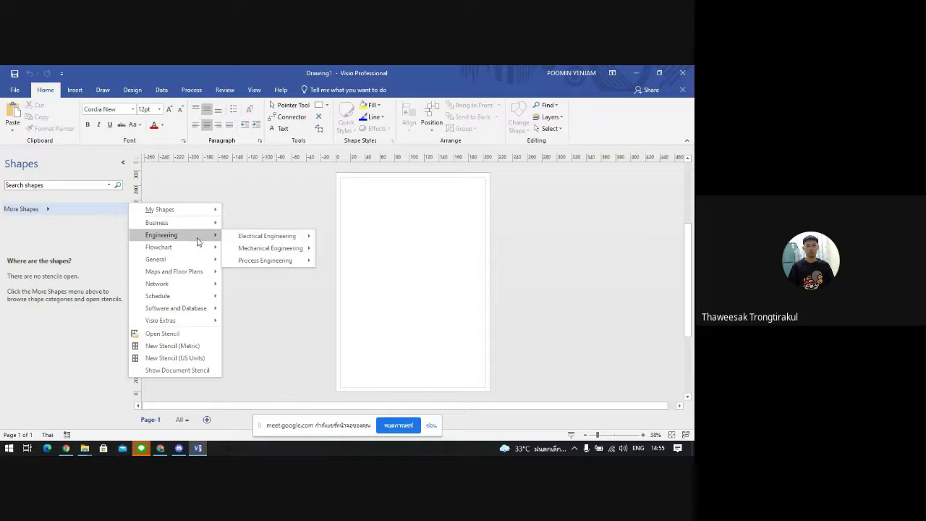
mouse_move(298, 239)
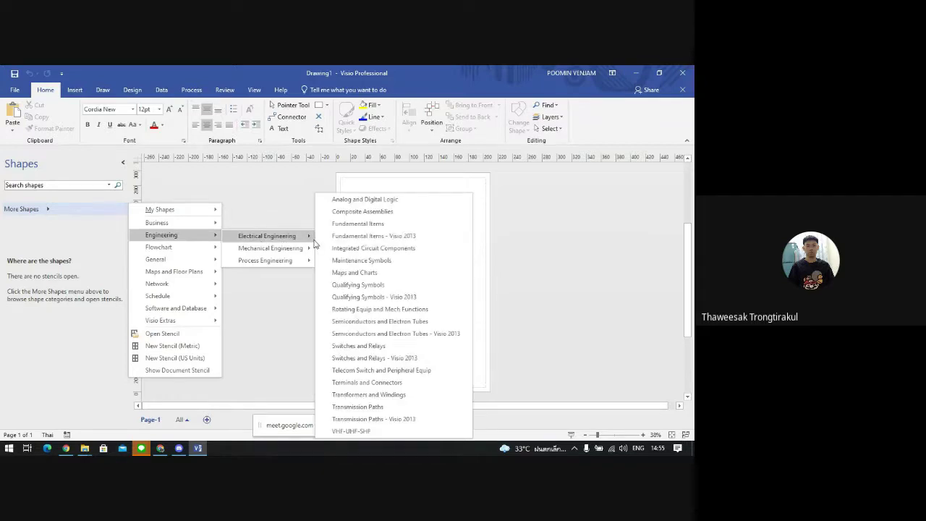
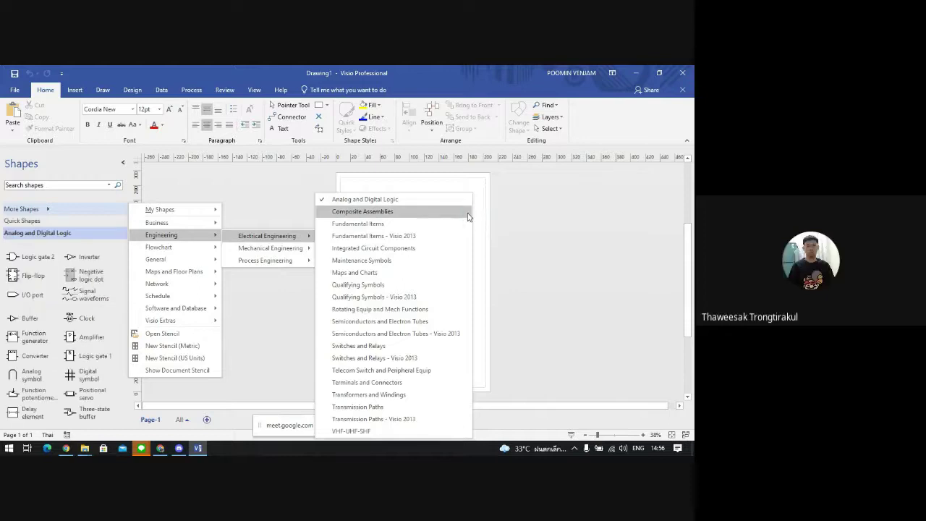
click(109, 239)
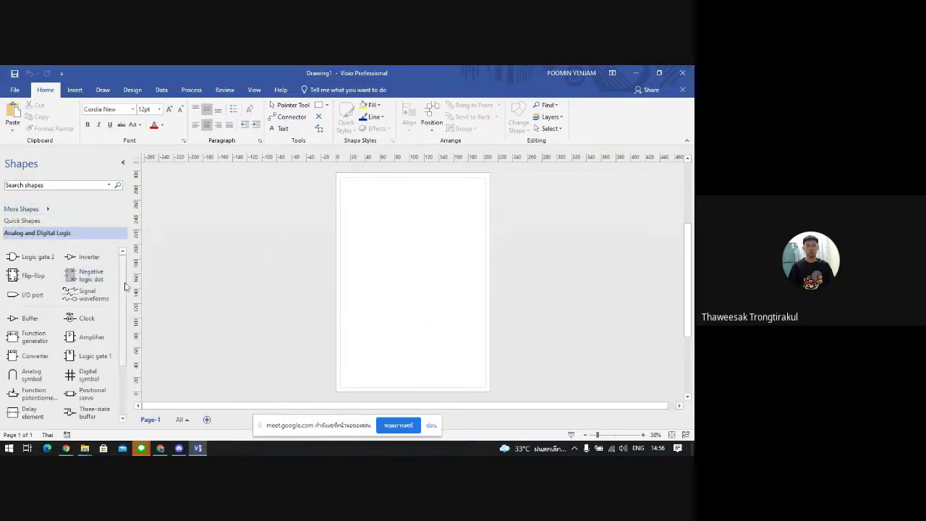
scroll(127, 290, down, 3)
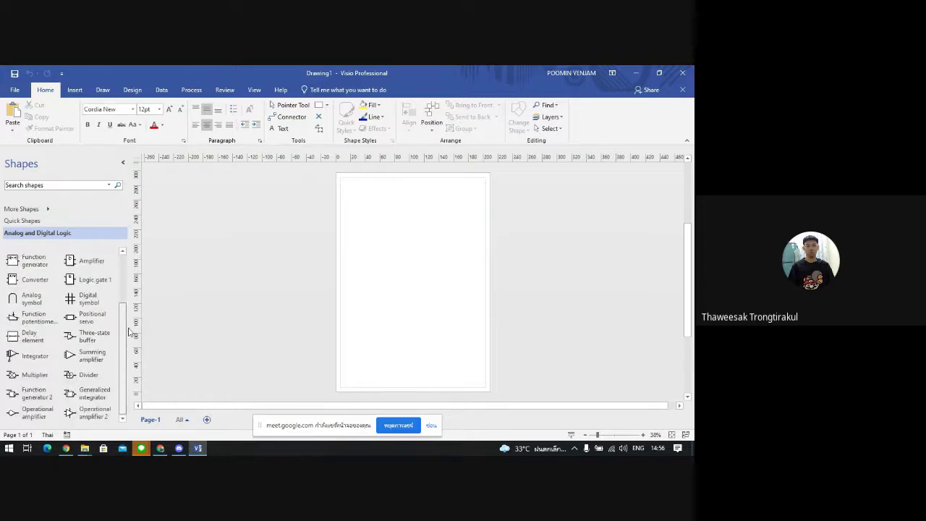
scroll(127, 311, up, 3)
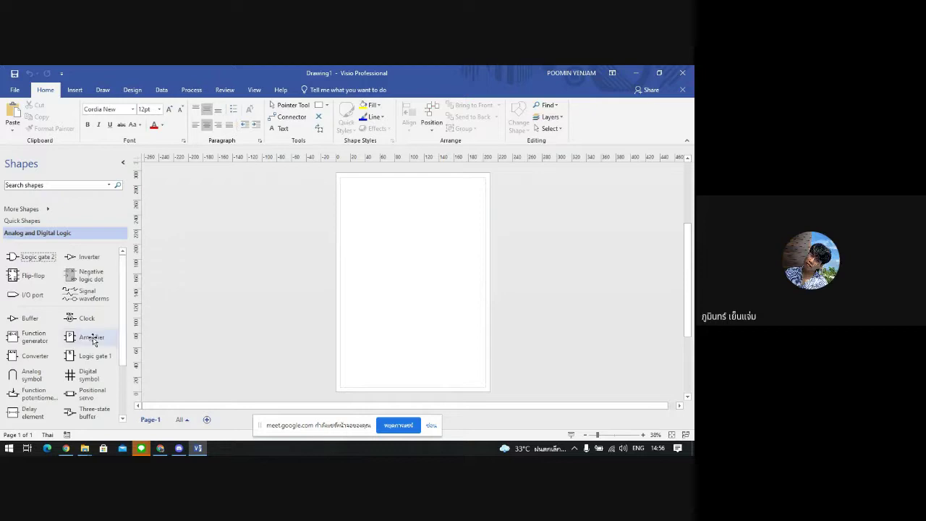
- Place an Amplifier symbol on the page and move it closer to the middle
drag(314, 290, 362, 249)
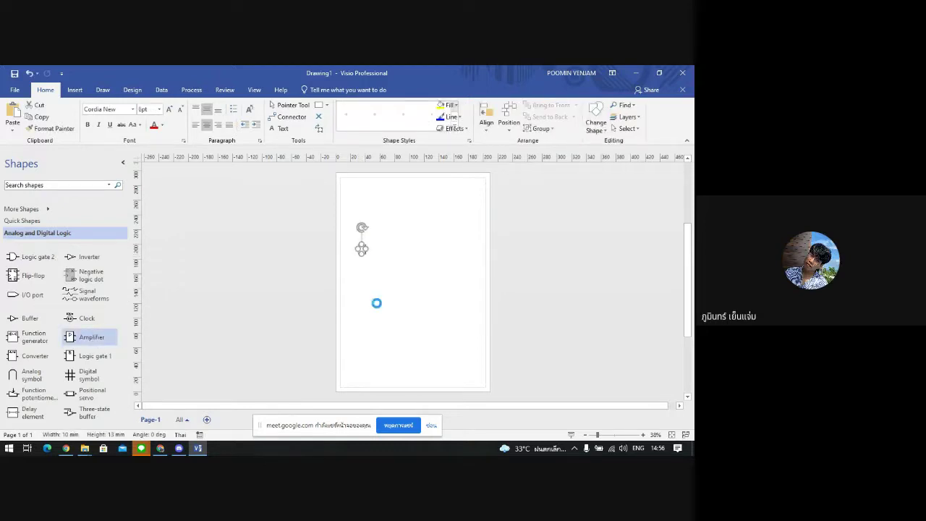
click(643, 435)
click(643, 435)
click(643, 435)
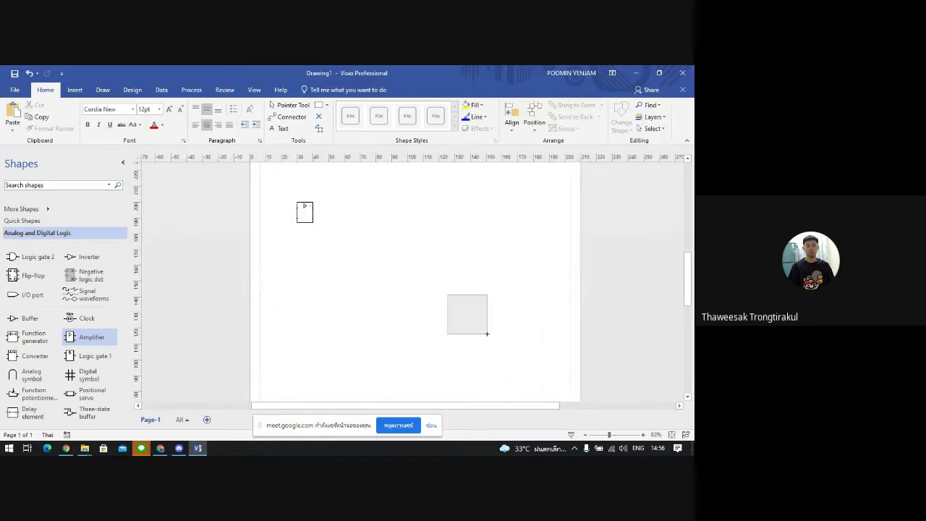
drag(257, 201, 372, 315)
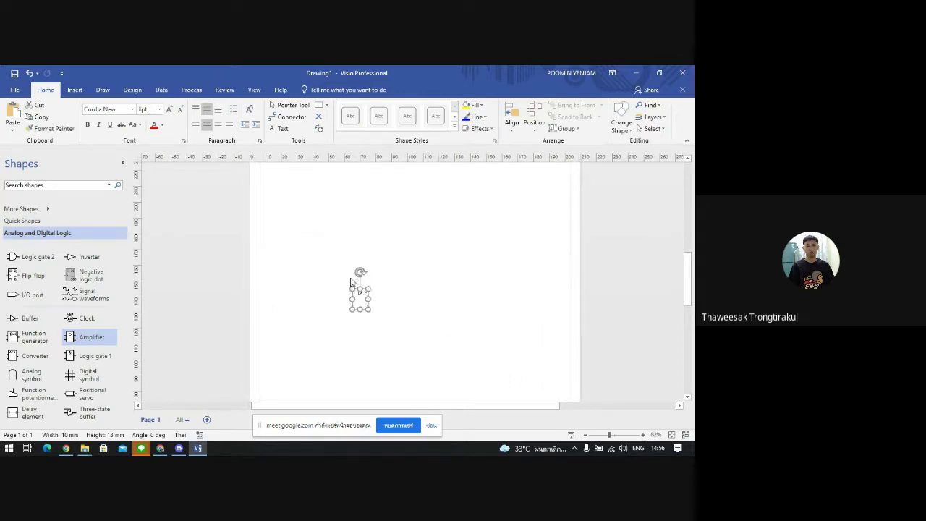
click(343, 271)
click(672, 435)
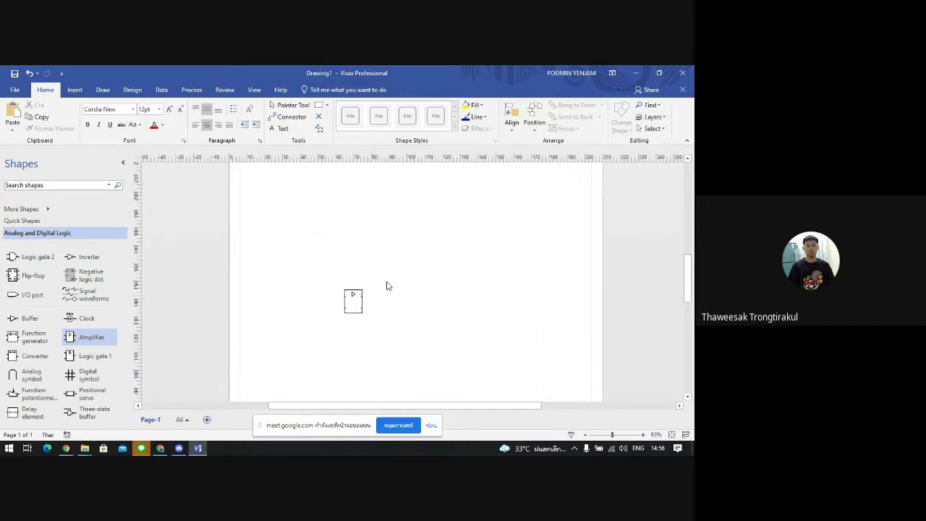
- Enlarge the Amplifier symbol to about 25 × 32.5 mm and delete it from the page
click(354, 289)
drag(354, 288, 394, 229)
click(445, 278)
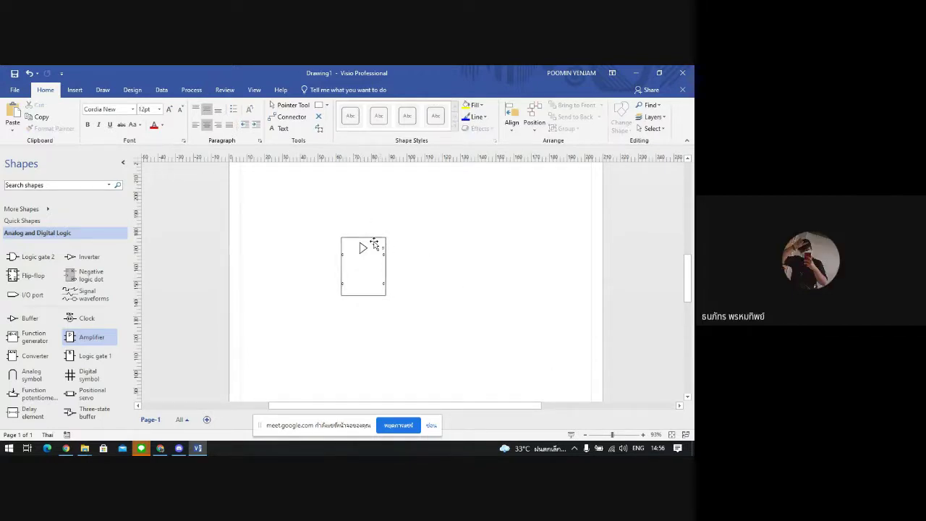
click(372, 267)
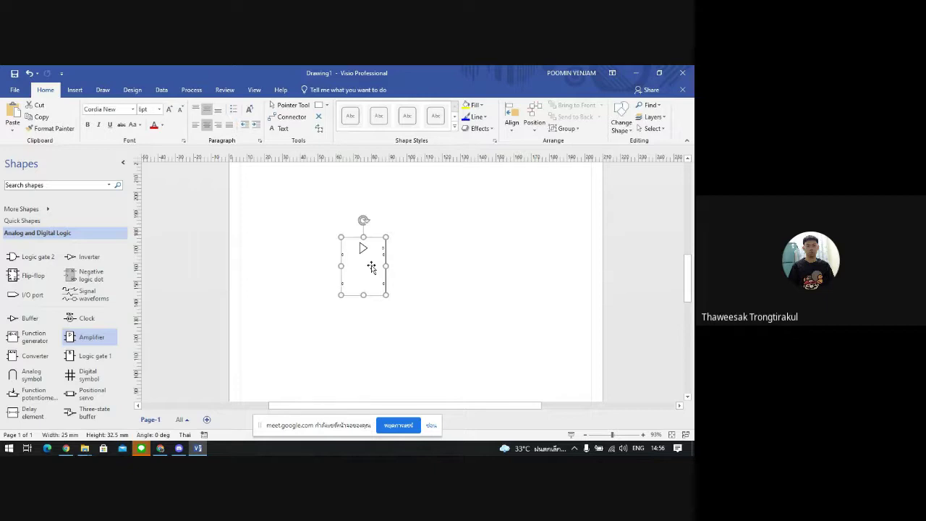
key(Delete)
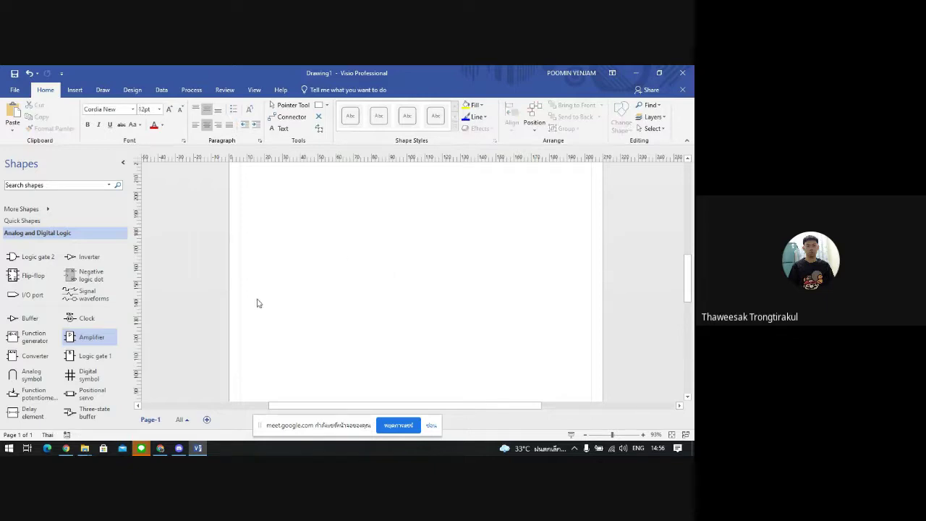
- Place an Operational amplifier symbol and, just below it, an Operational amplifier 2 symbol from the Analog and Digital Logic stencil
drag(290, 407, 234, 409)
scroll(109, 298, down, 1)
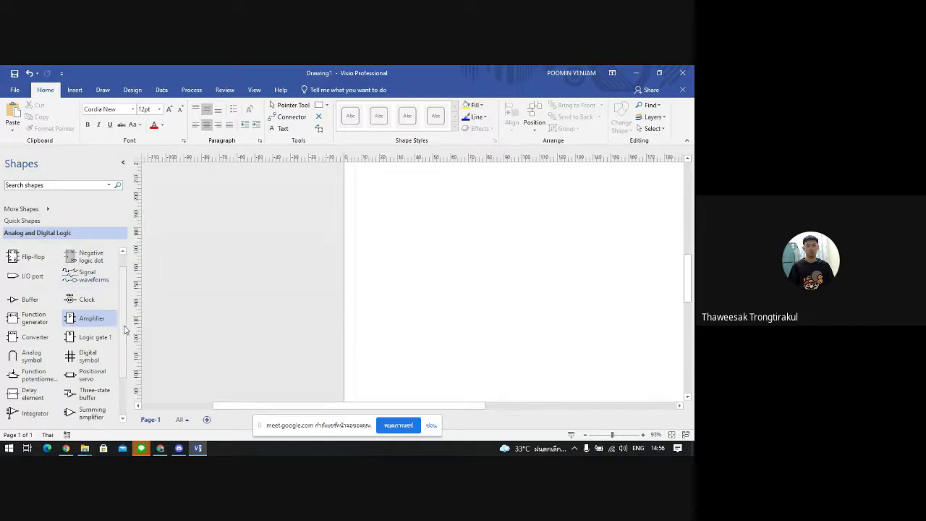
scroll(121, 337, down, 1)
scroll(118, 304, up, 2)
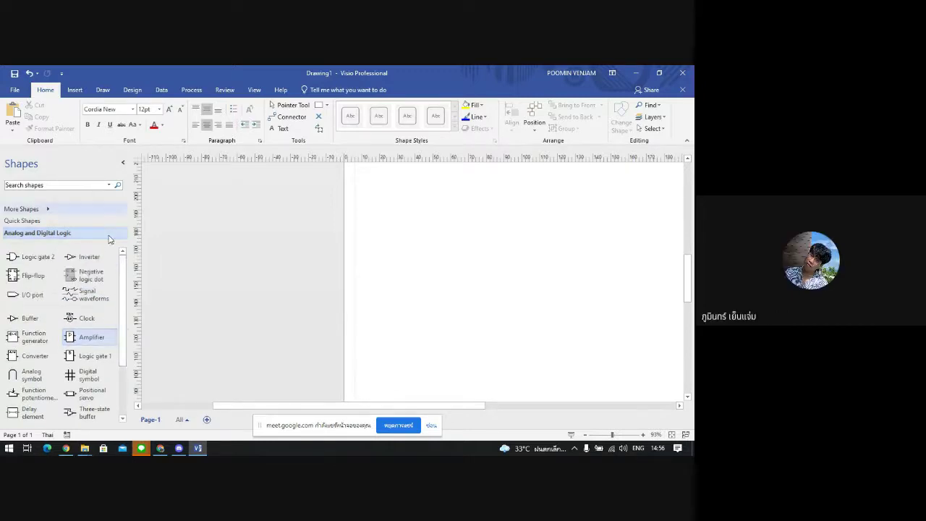
click(48, 210)
click(48, 210)
drag(124, 320, 123, 388)
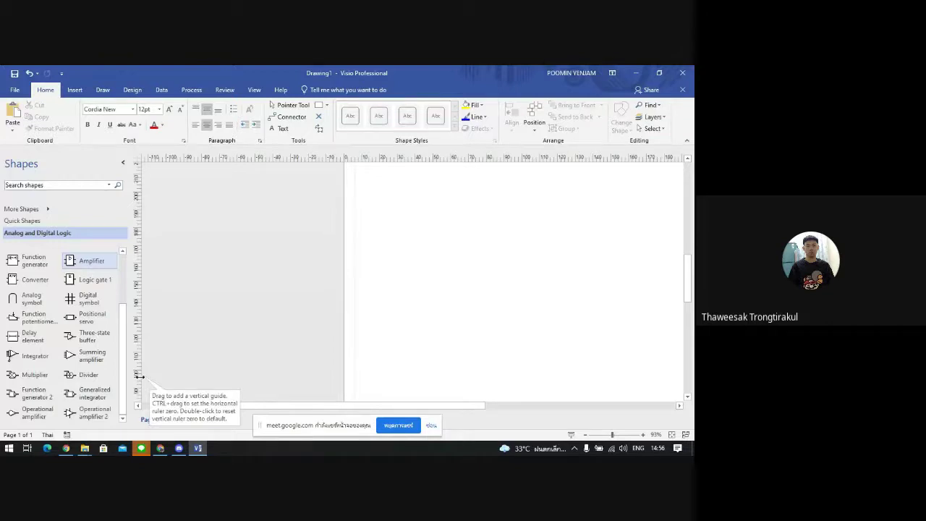
click(34, 414)
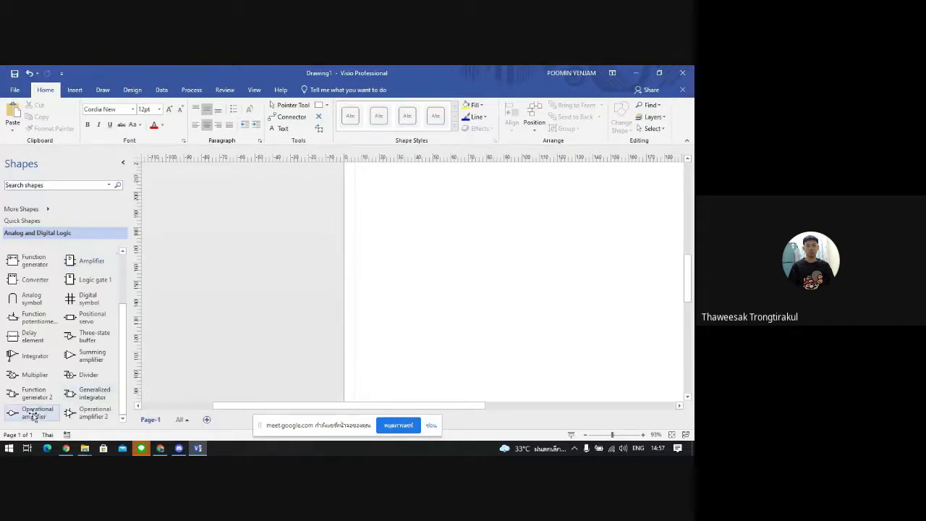
drag(253, 352, 431, 293)
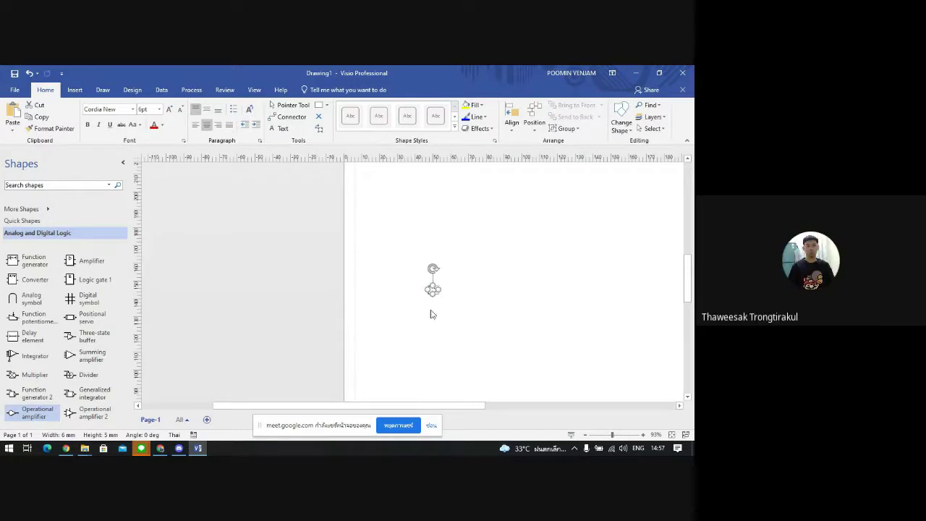
click(207, 391)
drag(90, 412, 443, 304)
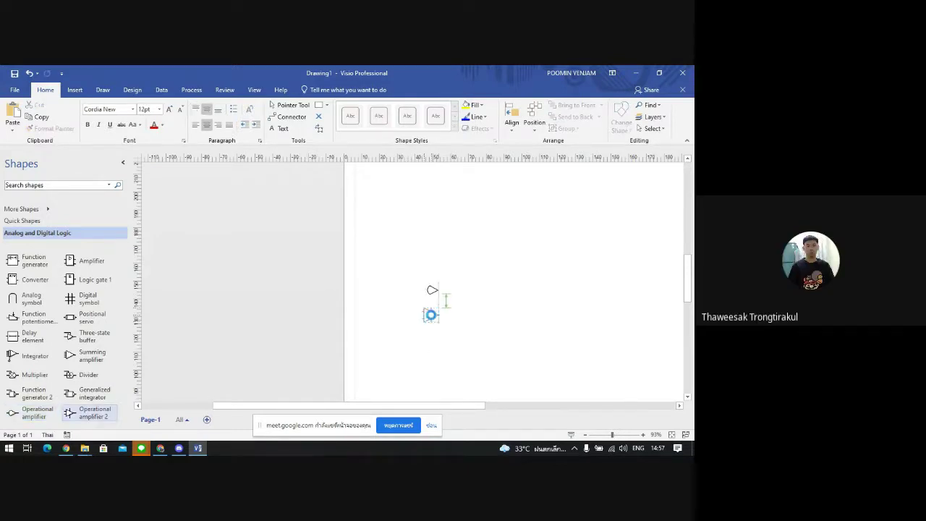
click(469, 360)
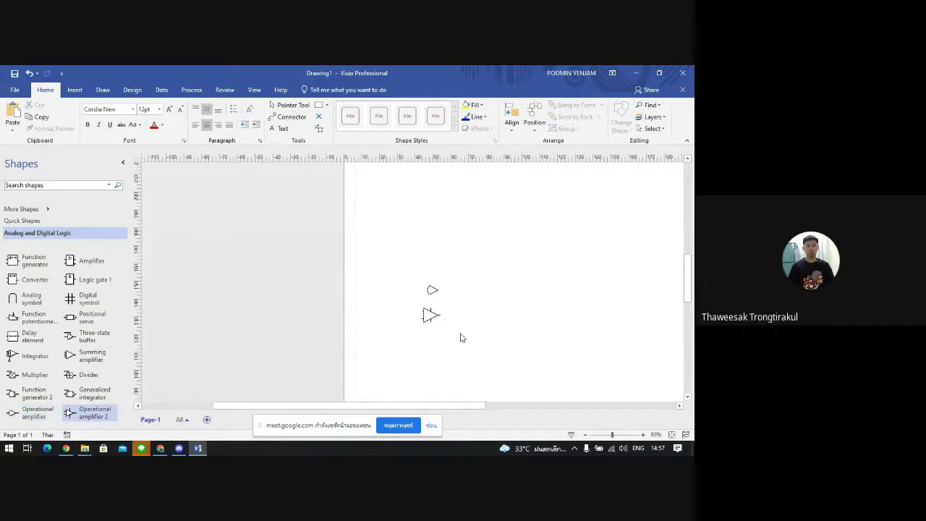
- Delete the Operational amplifier symbol and move the Operational amplifier 2 symbol slightly above the freed spot
click(434, 289)
key(Delete)
click(432, 316)
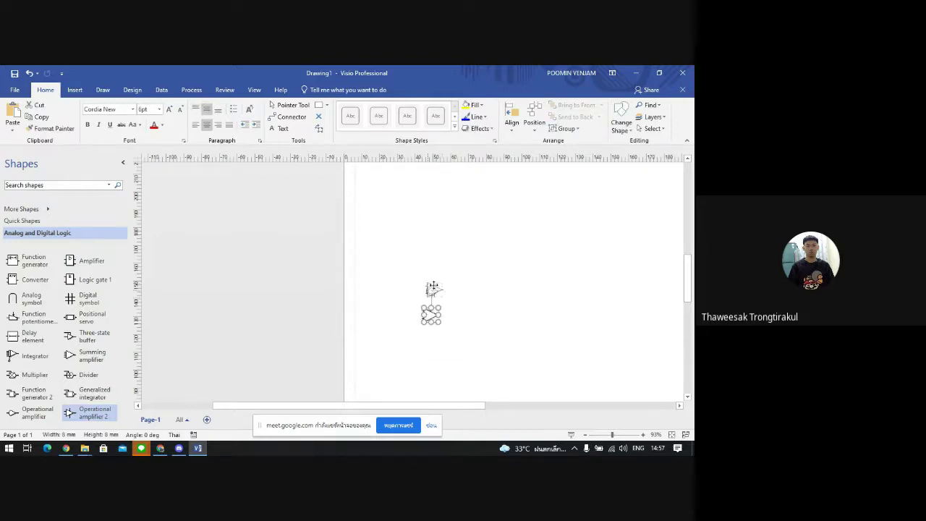
drag(433, 288, 434, 272)
click(473, 280)
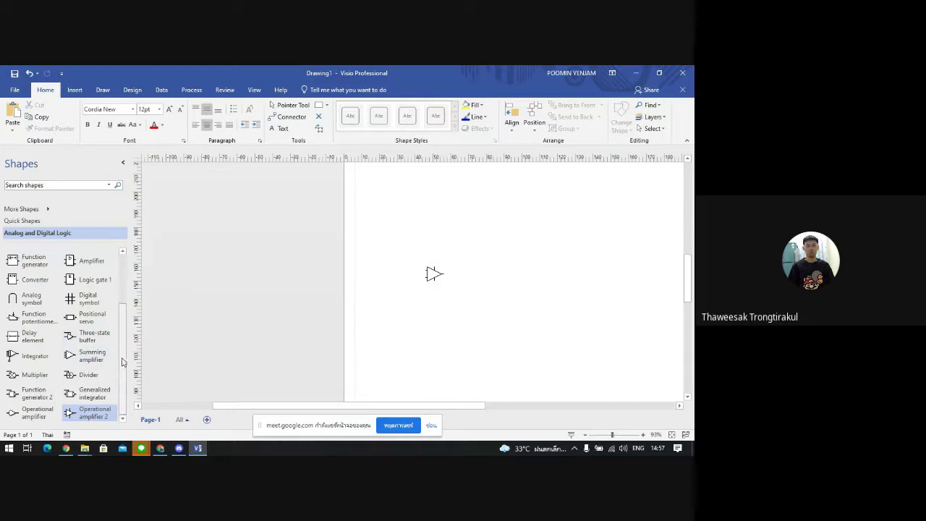
- Open the Fundamental Items and Fundamental Items - Visio 2013 stencils from the Electrical Engineering shapes
scroll(121, 372, up, 3)
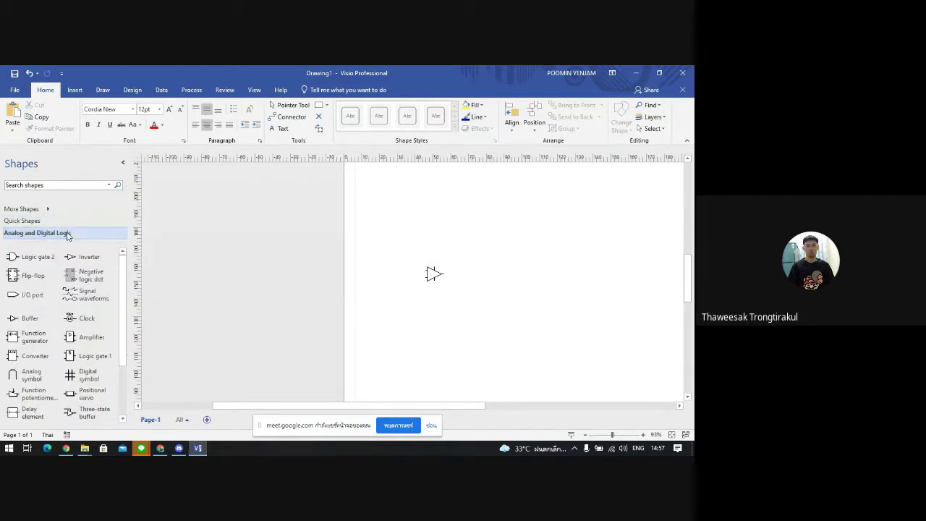
click(48, 210)
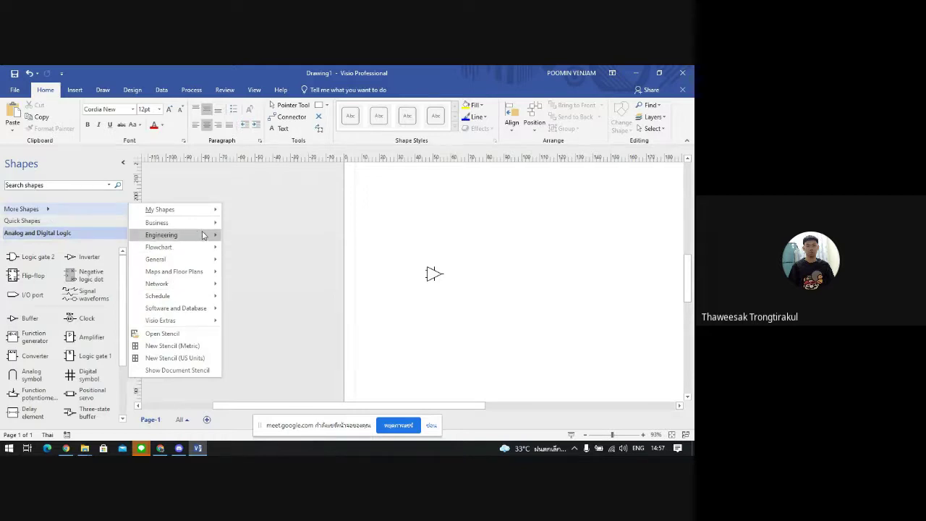
mouse_move(205, 235)
mouse_move(309, 250)
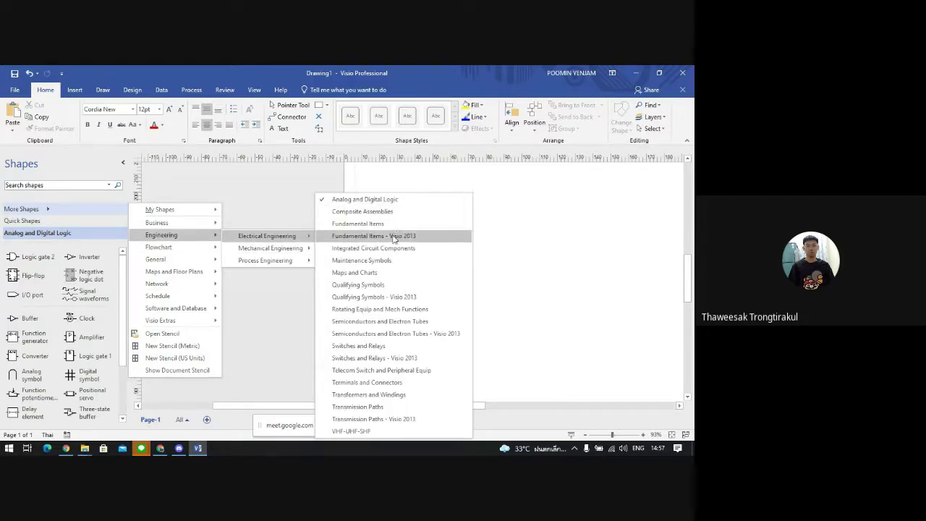
click(391, 236)
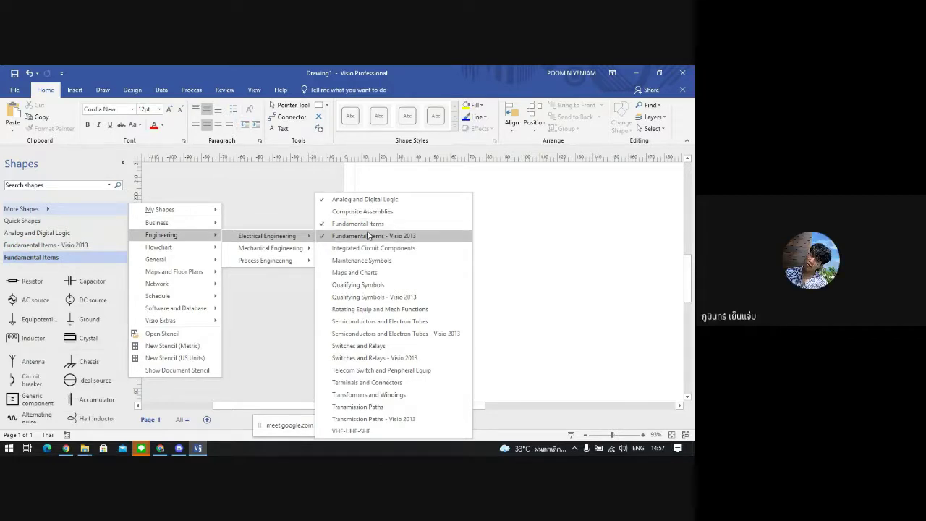
click(323, 224)
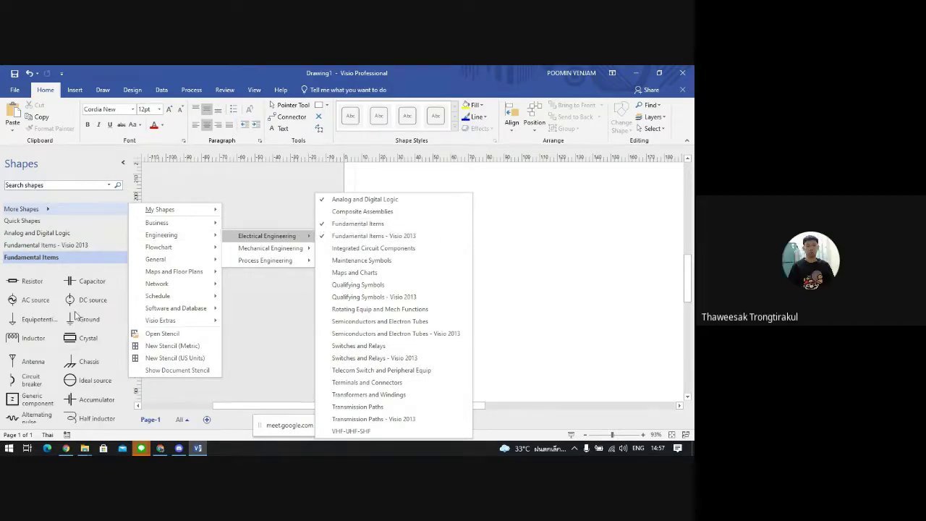
drag(126, 308, 126, 338)
- Place a Resistor and a DC source from the Fundamental Items - Visio 2013 stencil in a row beside the operational amplifier
click(95, 246)
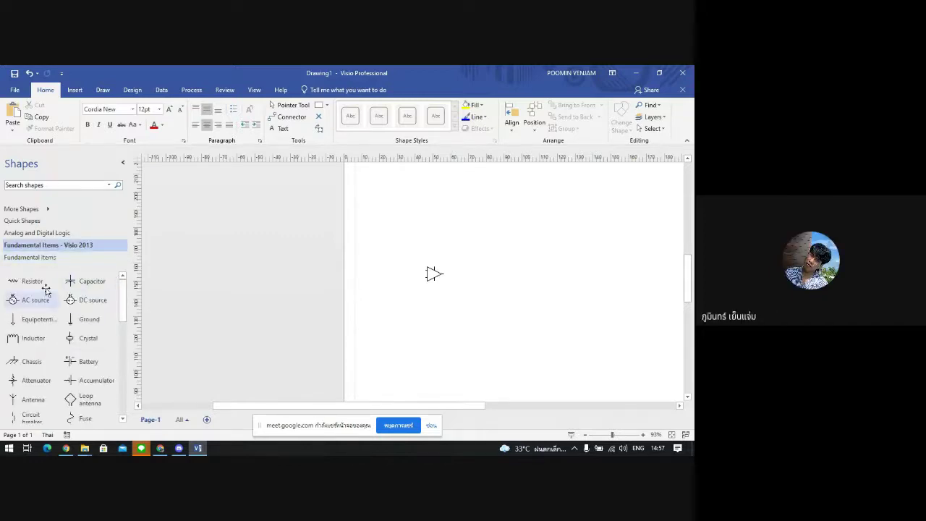
drag(22, 281, 495, 275)
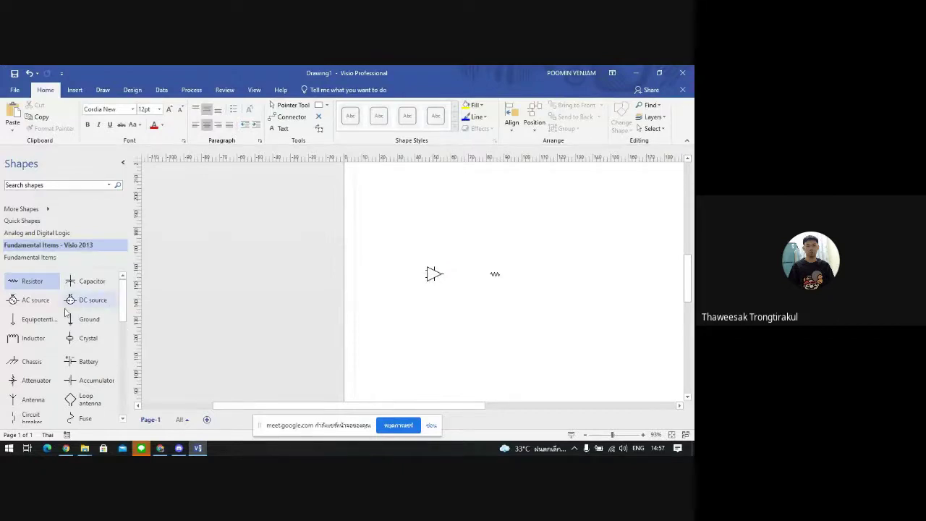
drag(86, 300, 555, 274)
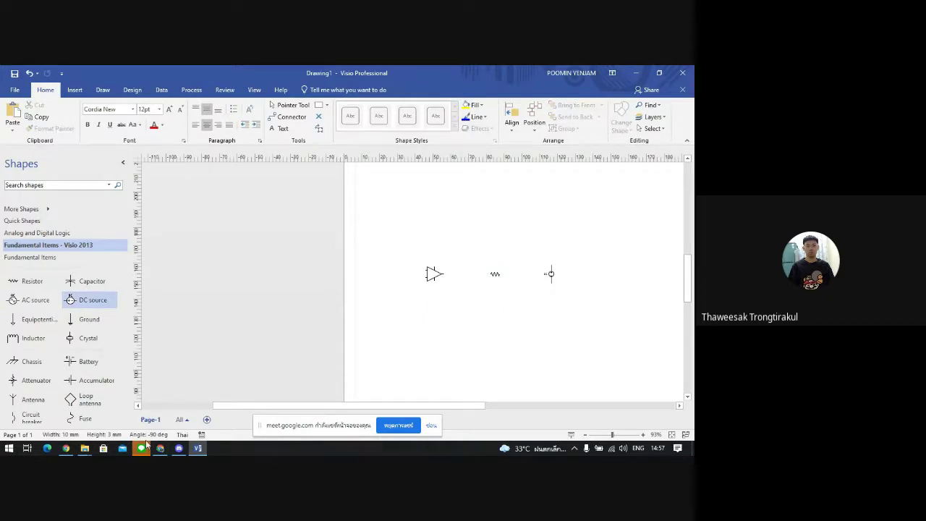
mouse_move(142, 445)
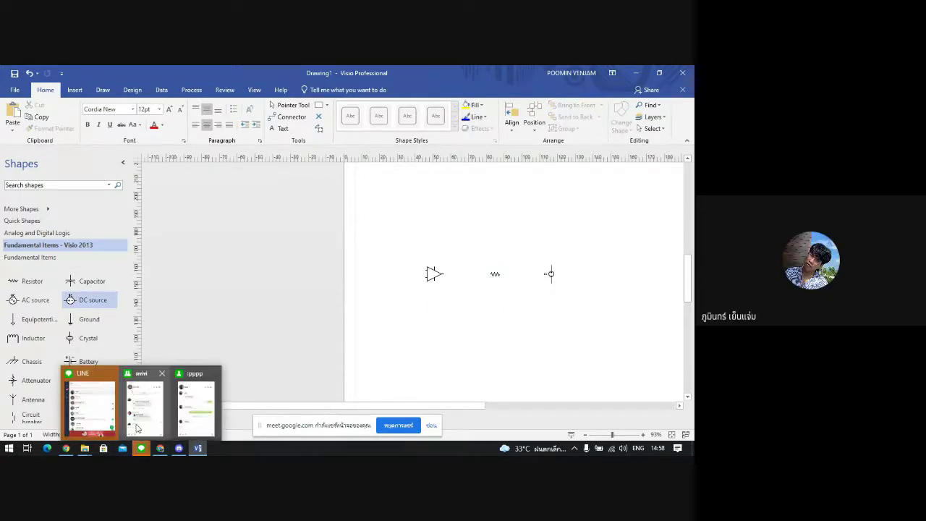
click(160, 448)
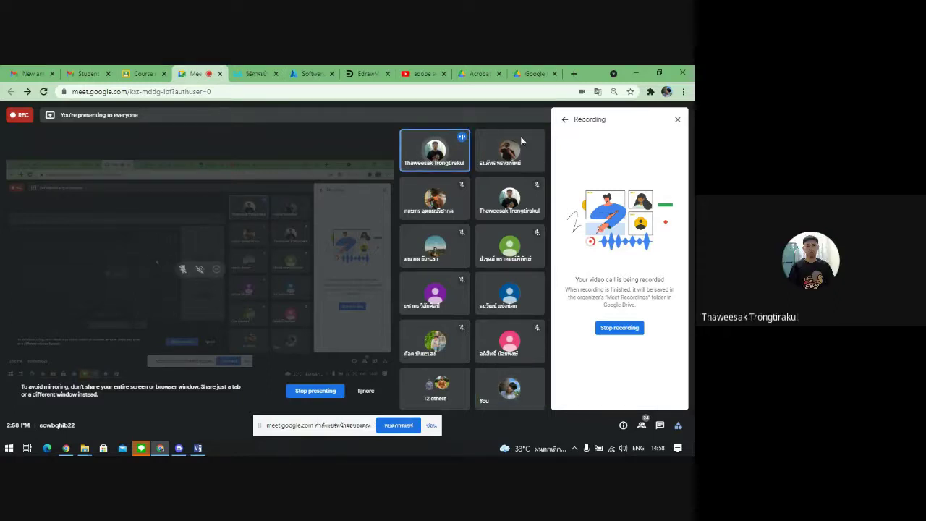
click(635, 73)
click(634, 75)
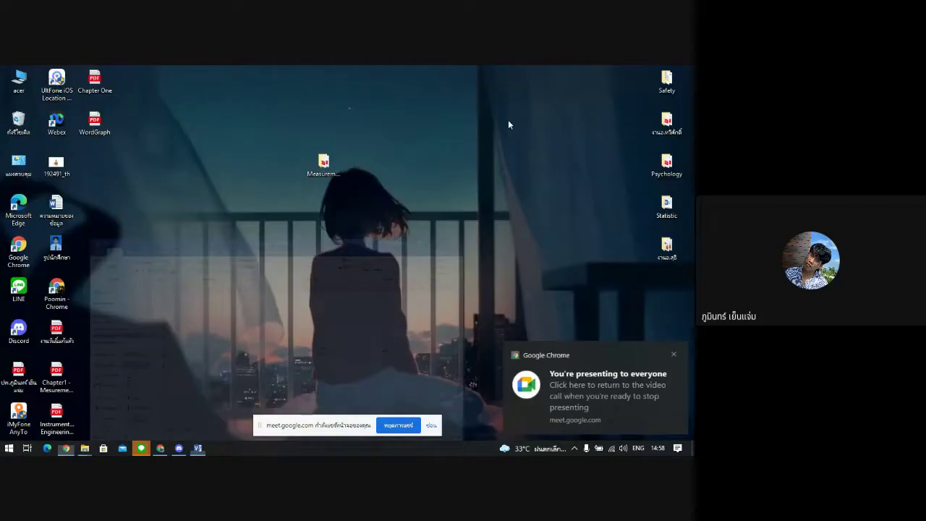
right_click(204, 219)
click(251, 252)
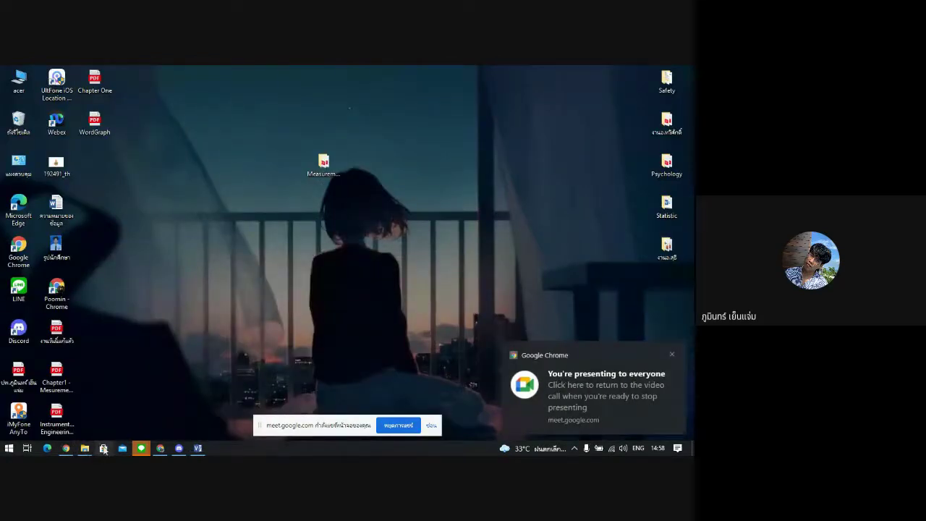
- Switch to Gmail in Chrome, copy the instructor's e-mail from the Student Check-in message, and start a new message addressed to it
click(160, 448)
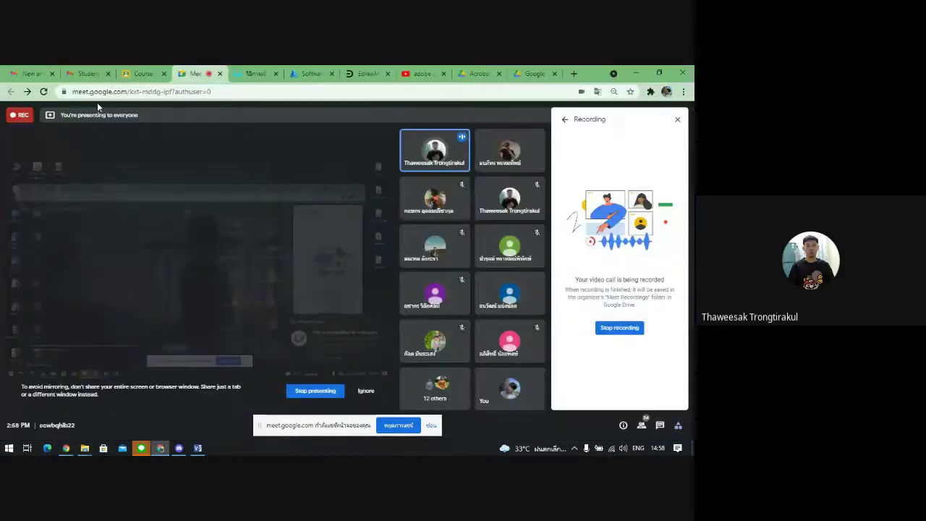
click(87, 73)
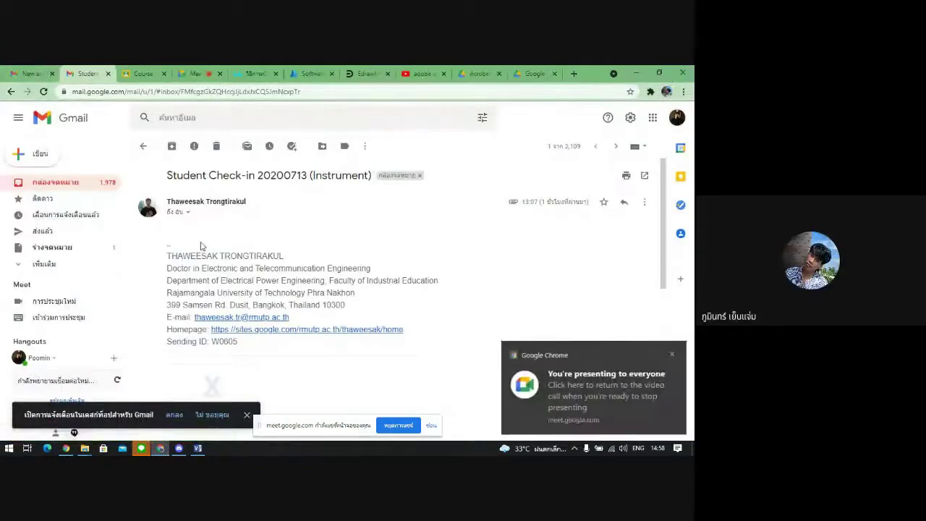
mouse_move(193, 318)
mouse_down()
mouse_move(286, 316)
mouse_move(195, 317)
mouse_up()
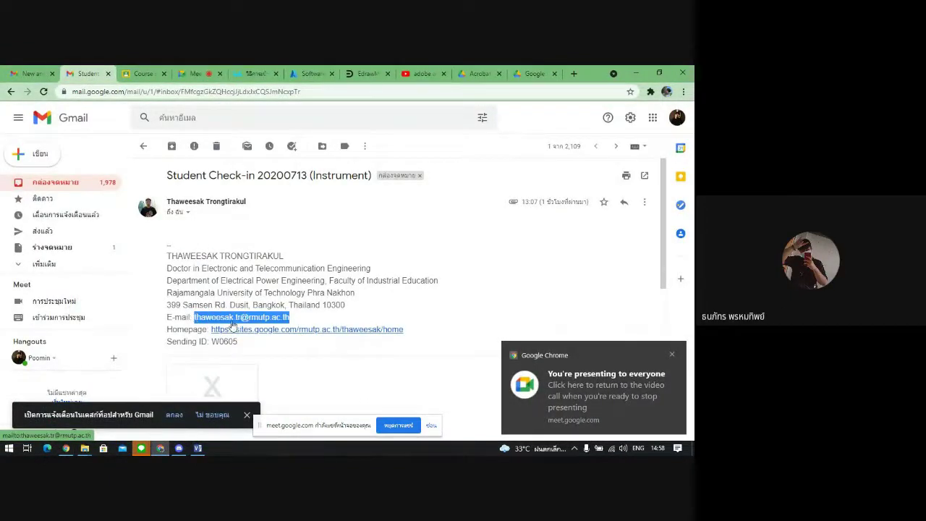
click(58, 155)
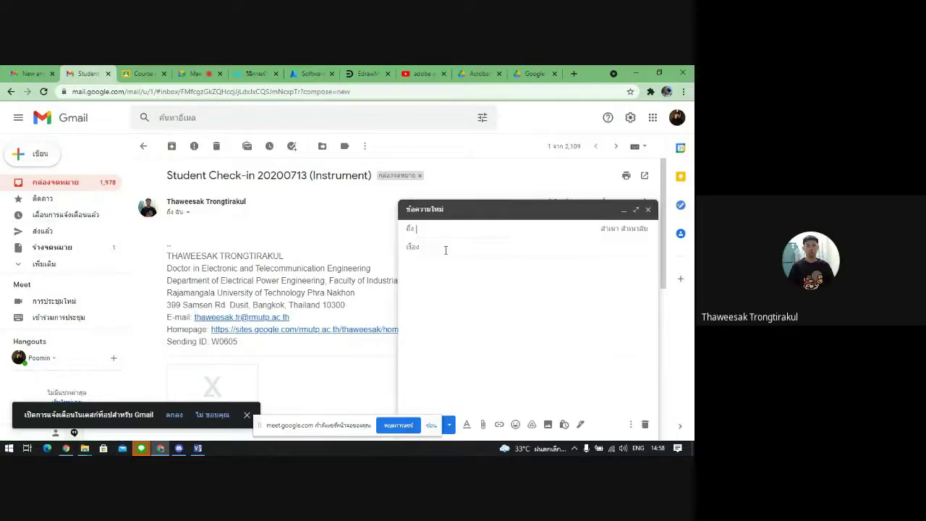
key(ctrl+v)
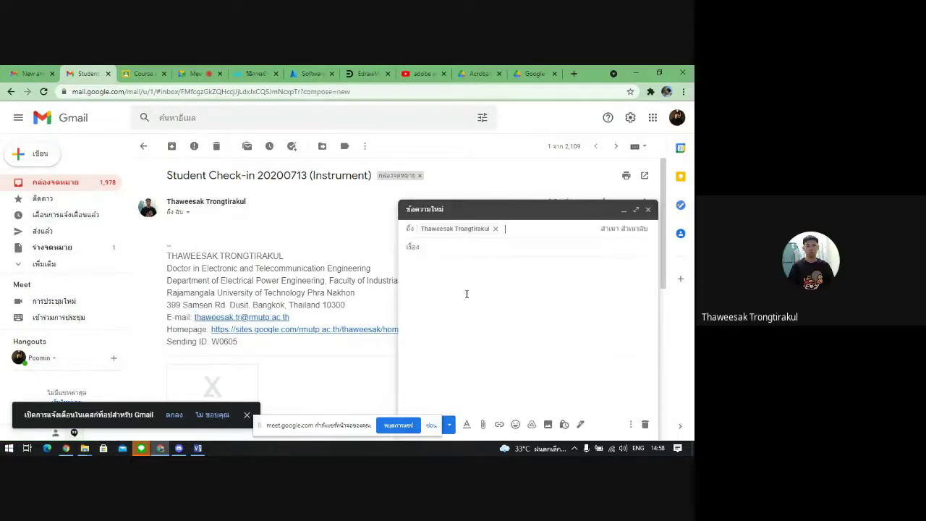
- Attach all eight PDF files in the Measurement folder, from Chapter One to the last one, to the new message
click(484, 427)
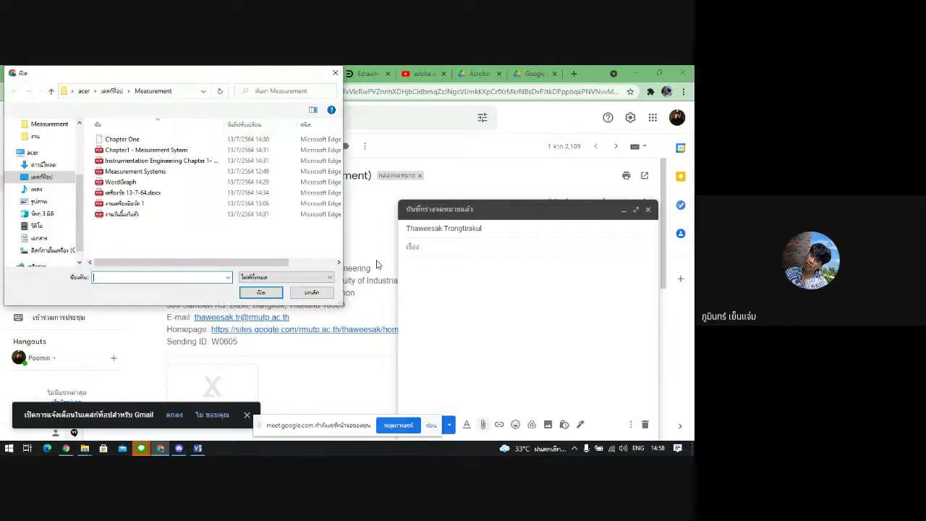
click(149, 140)
shift+click(144, 150)
drag(143, 150, 135, 214)
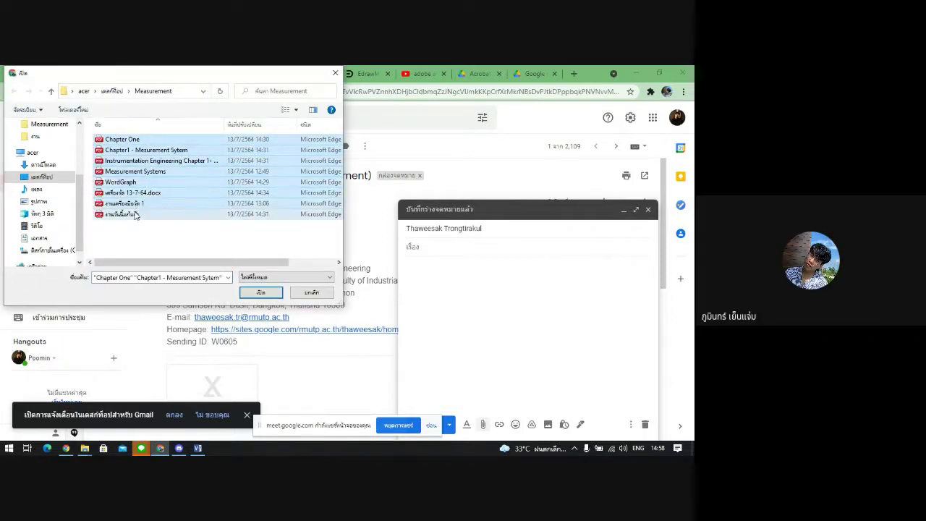
click(262, 292)
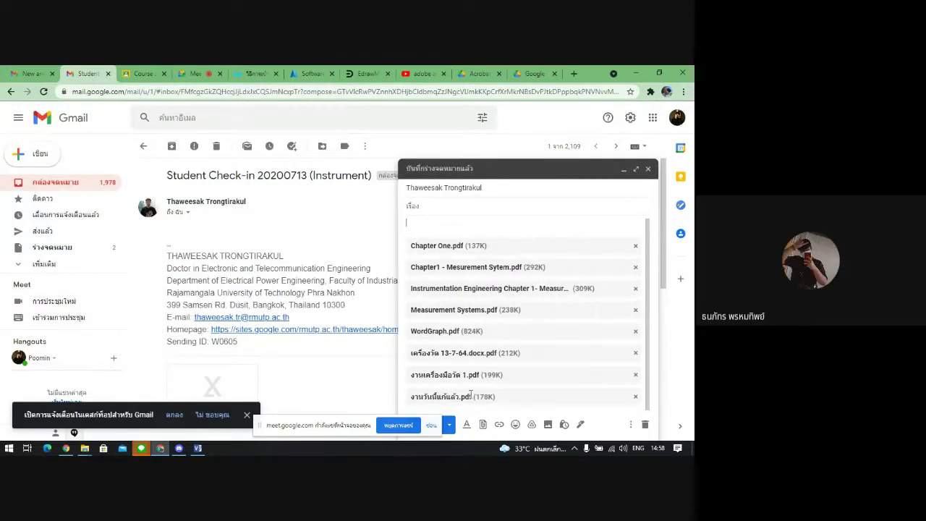
- Hide the screen-sharing bar and send the message to the instructor without a subject or body text
click(430, 426)
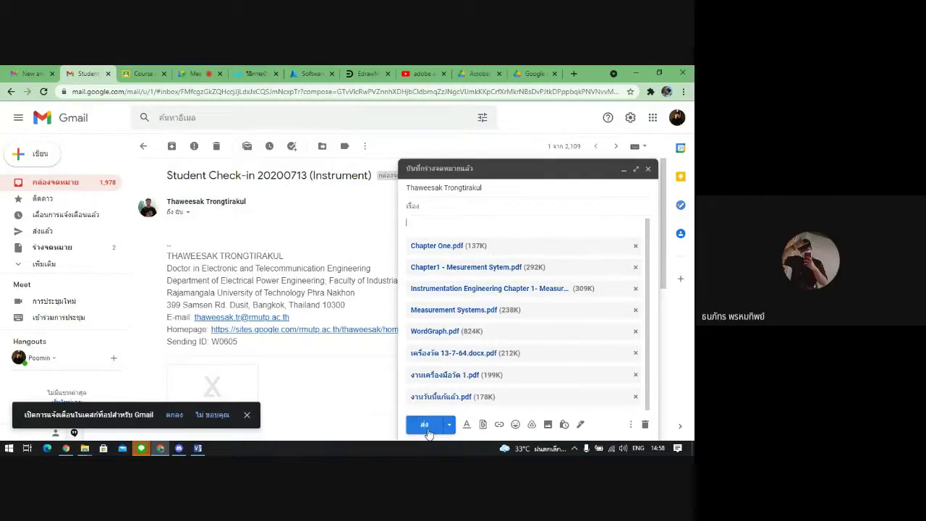
click(434, 426)
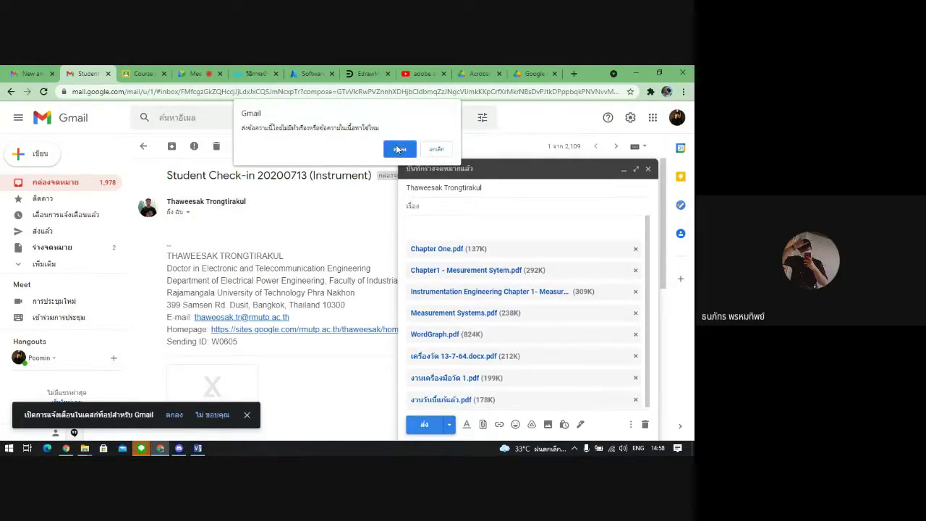
click(398, 149)
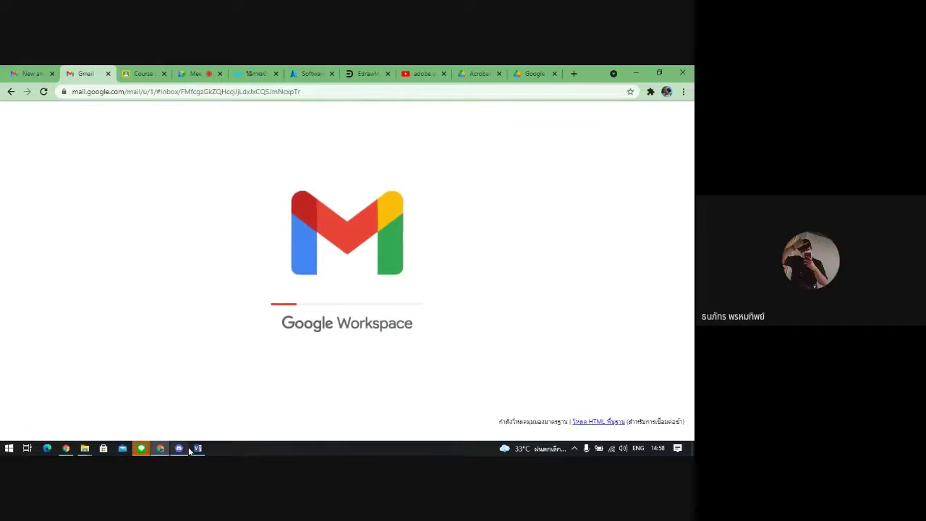
- Switch to the Google Meet call, check the LINE chat list and minimize it again
mouse_move(179, 449)
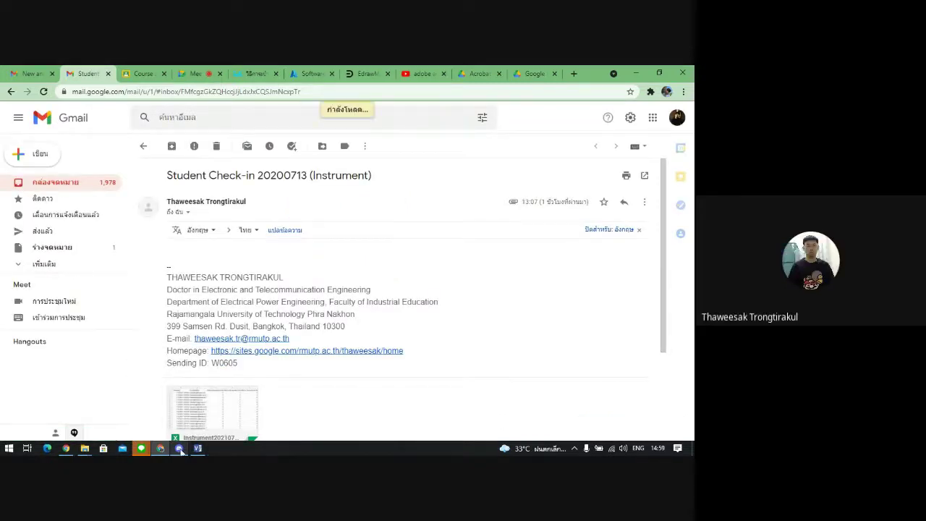
key(ctrl+4)
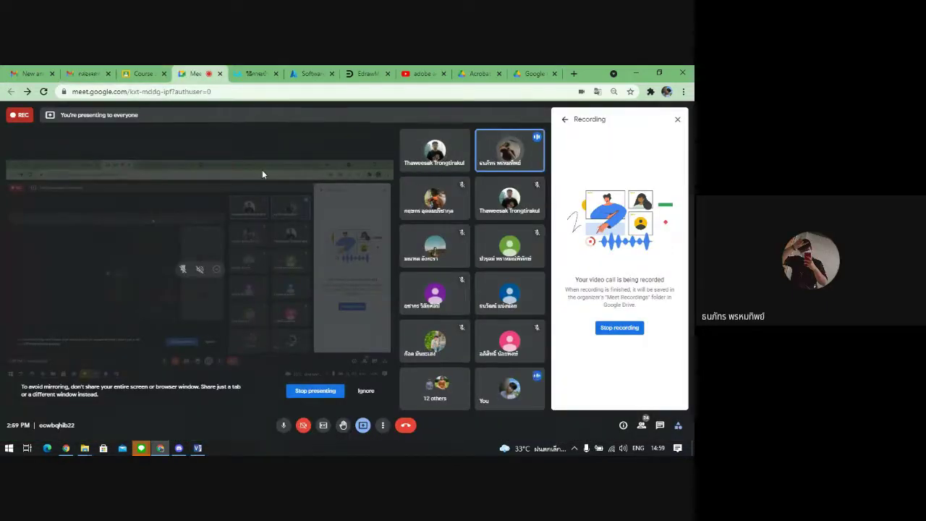
click(141, 448)
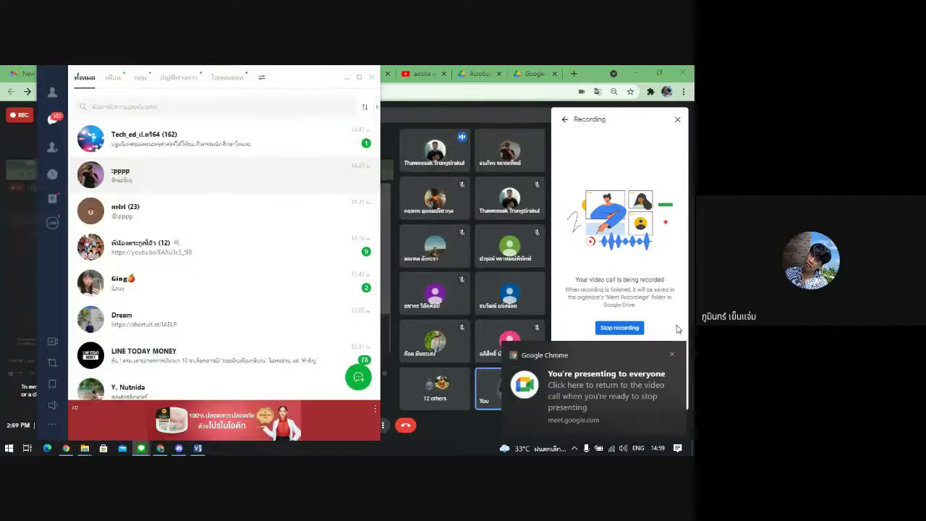
click(348, 77)
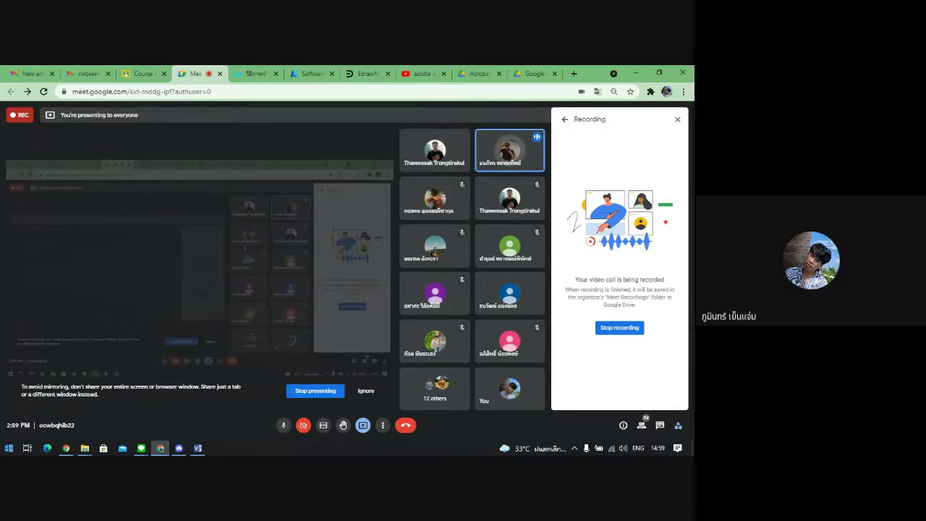
- Switch to Visio, select the three placed symbols together, clear the selection and minimize the drawing window
click(198, 448)
drag(399, 215, 626, 366)
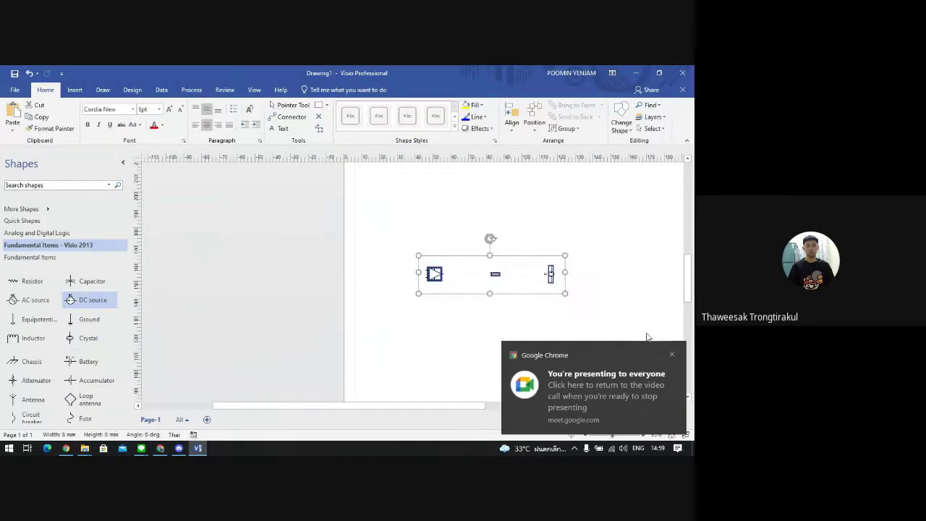
click(673, 355)
click(494, 307)
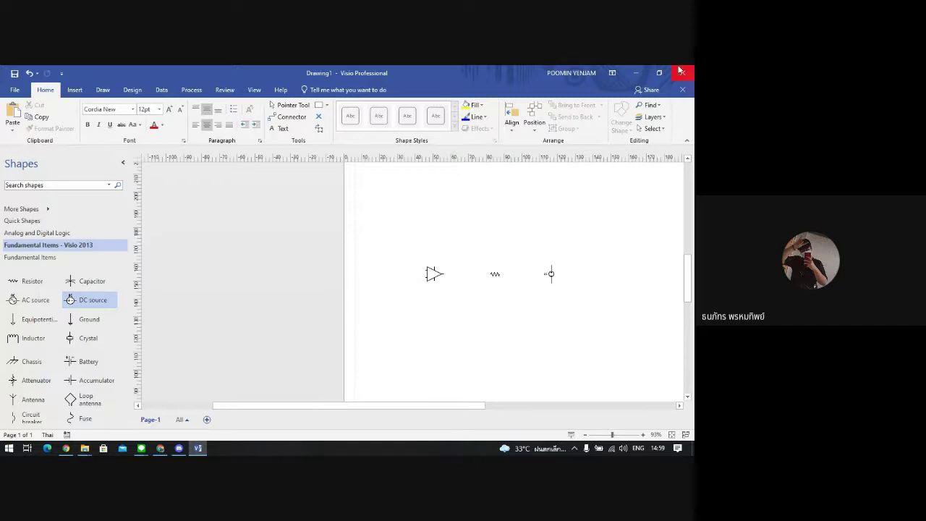
click(636, 72)
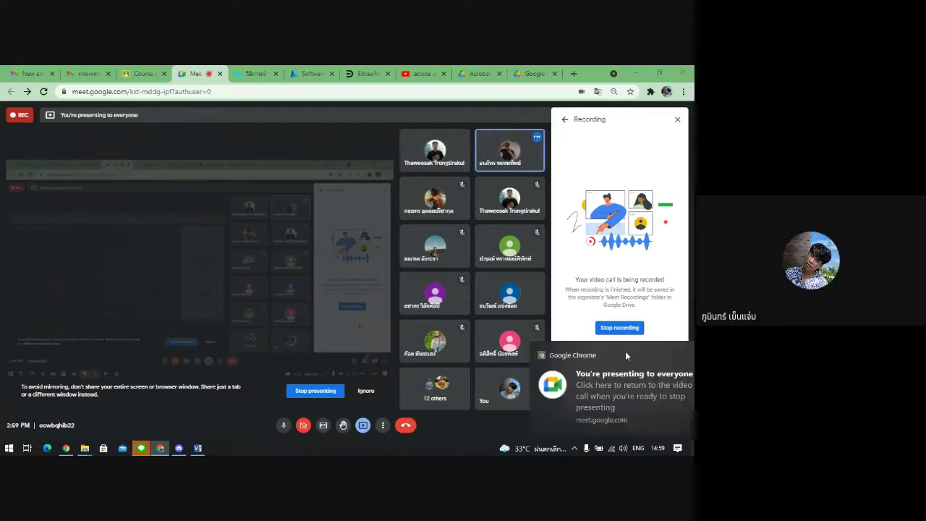
- Dismiss the presenting notification and check the Windows notification centre
click(673, 356)
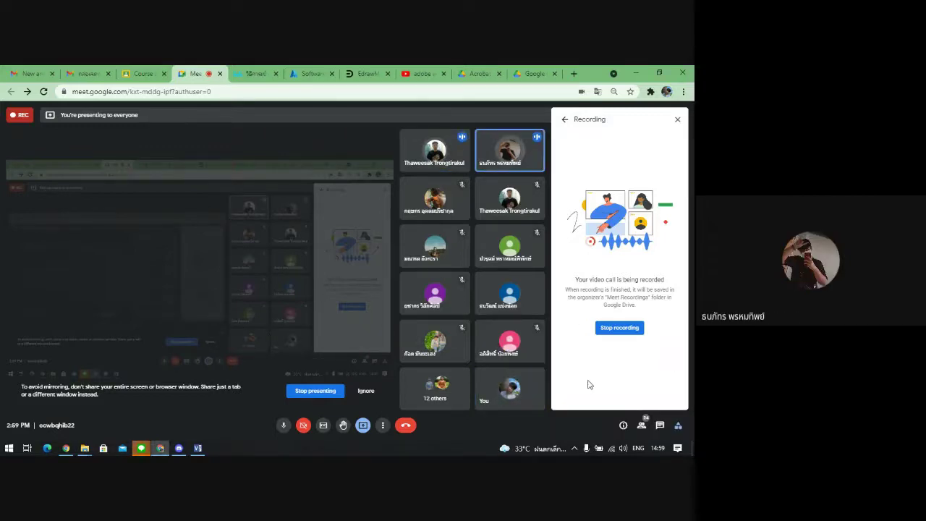
click(678, 449)
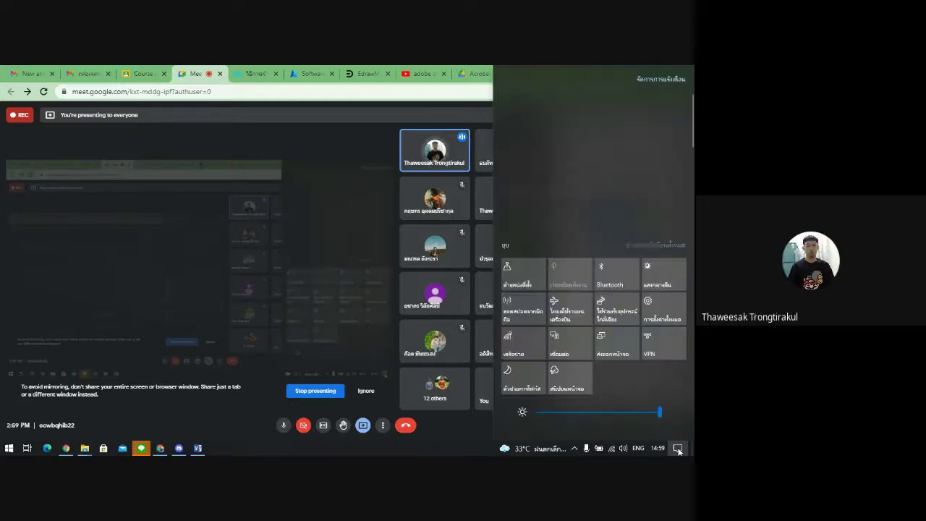
click(678, 449)
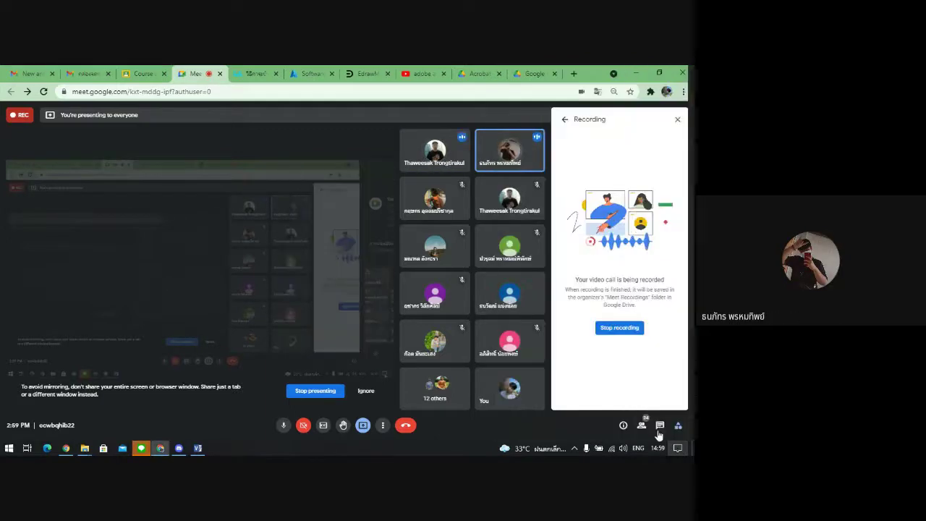
- Turn off notifications from apps and other senders in the Windows system settings, and close the Settings window
click(8, 448)
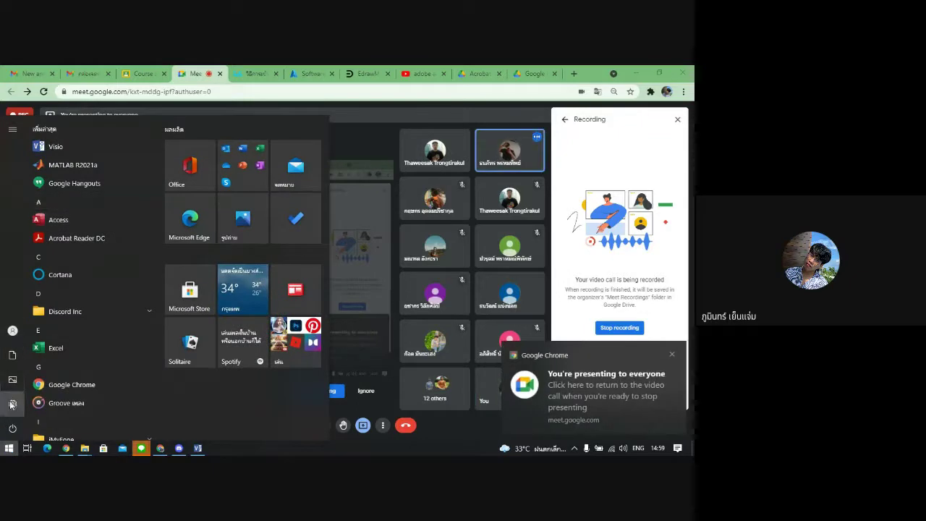
key(Escape)
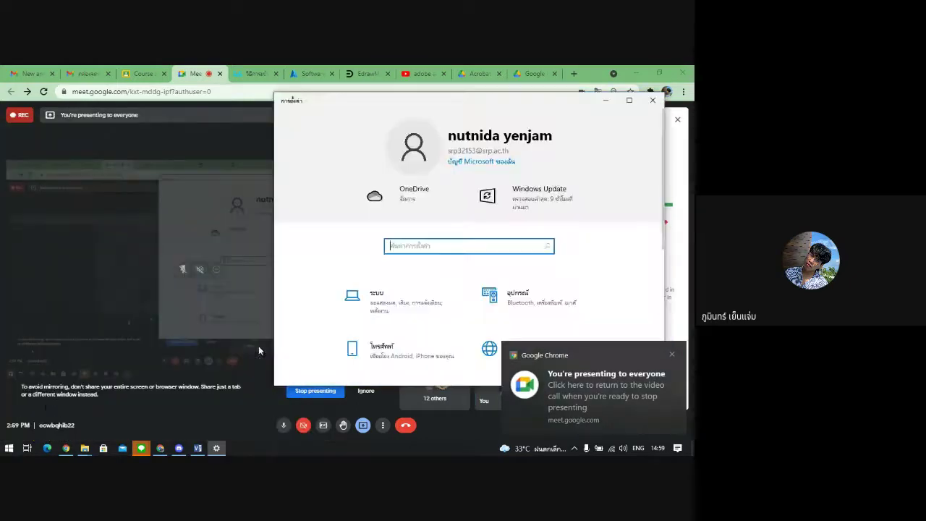
drag(375, 110, 151, 118)
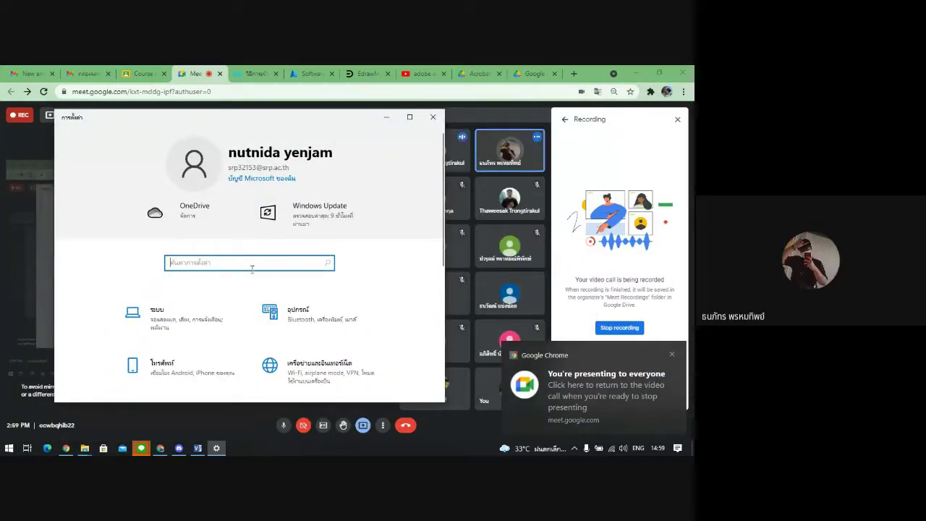
scroll(263, 301, down, 1)
scroll(263, 301, down, 3)
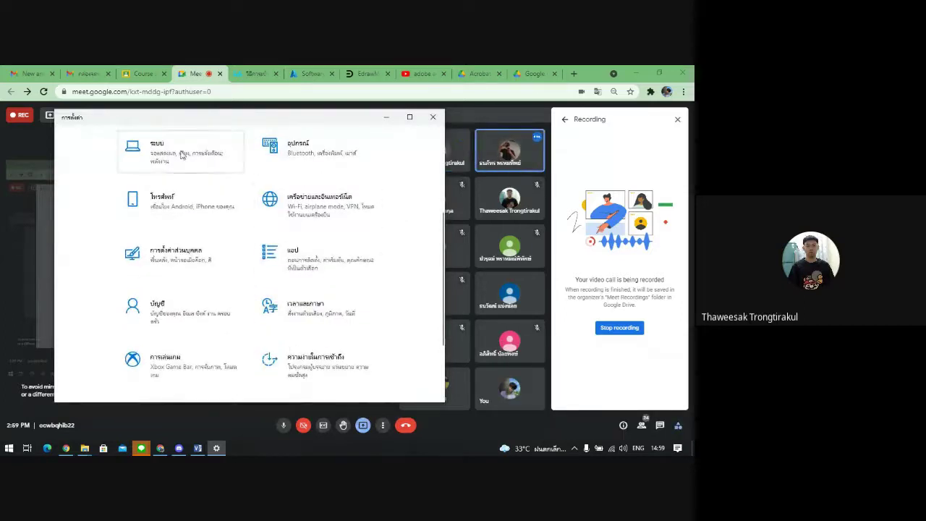
click(203, 158)
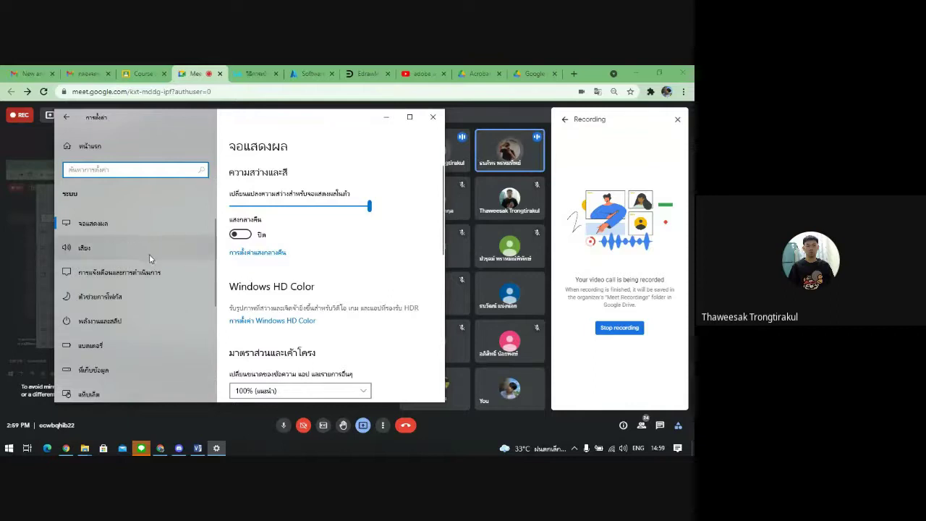
click(148, 275)
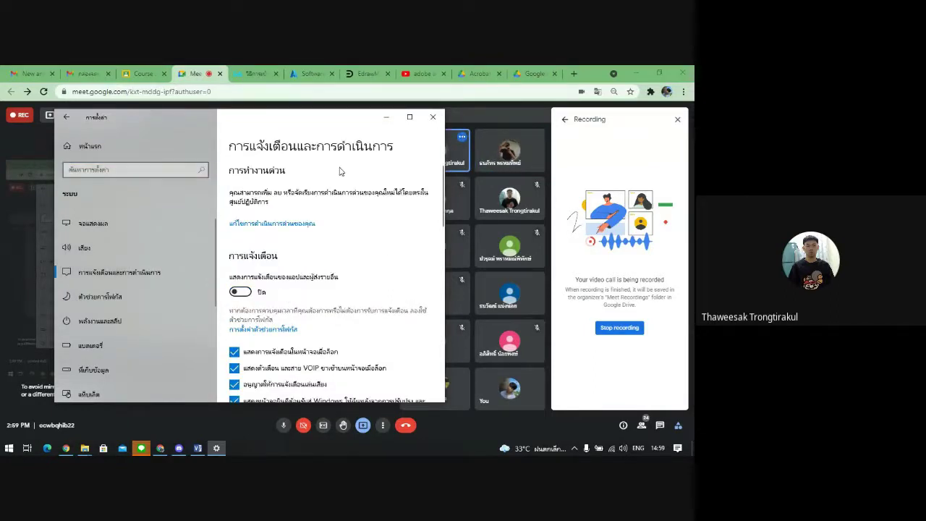
drag(312, 123, 319, 110)
scroll(320, 203, down, 5)
click(441, 102)
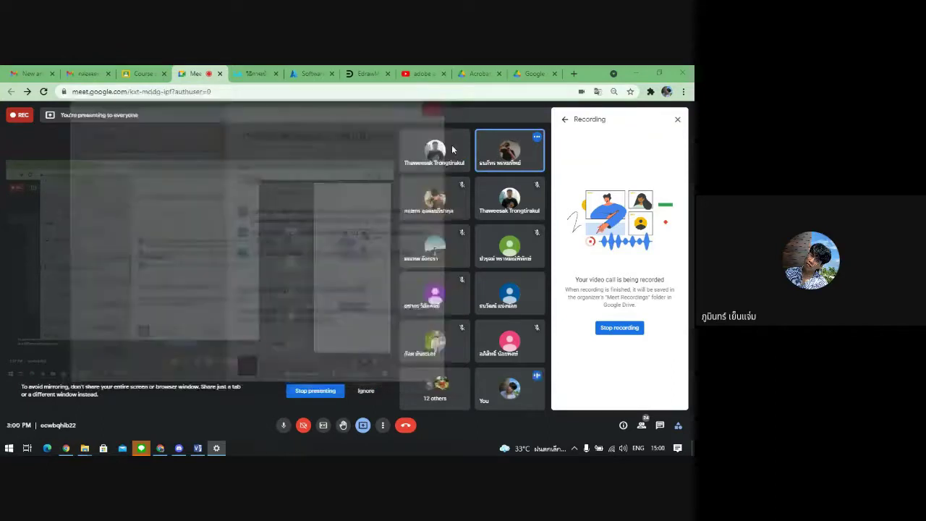
- Return from the recording details to the meeting's Activities list and preview the open LINE windows
click(565, 120)
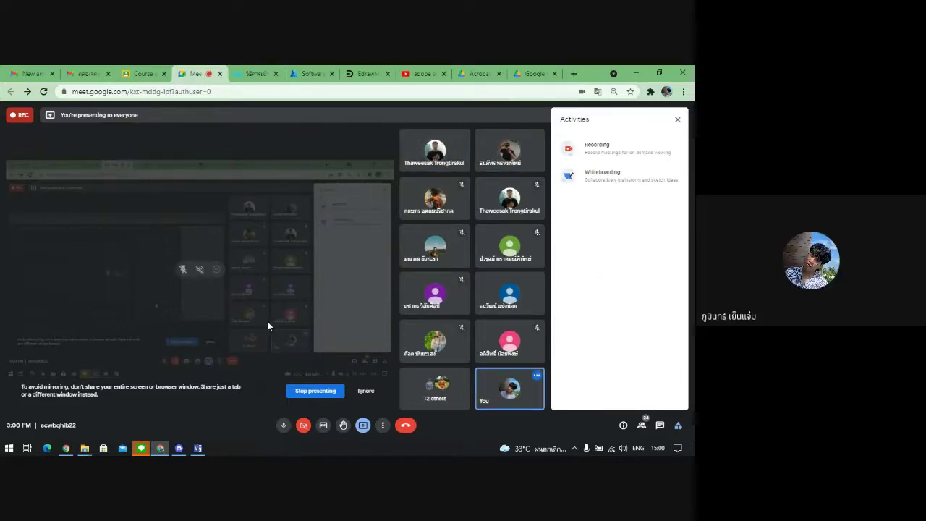
mouse_move(141, 448)
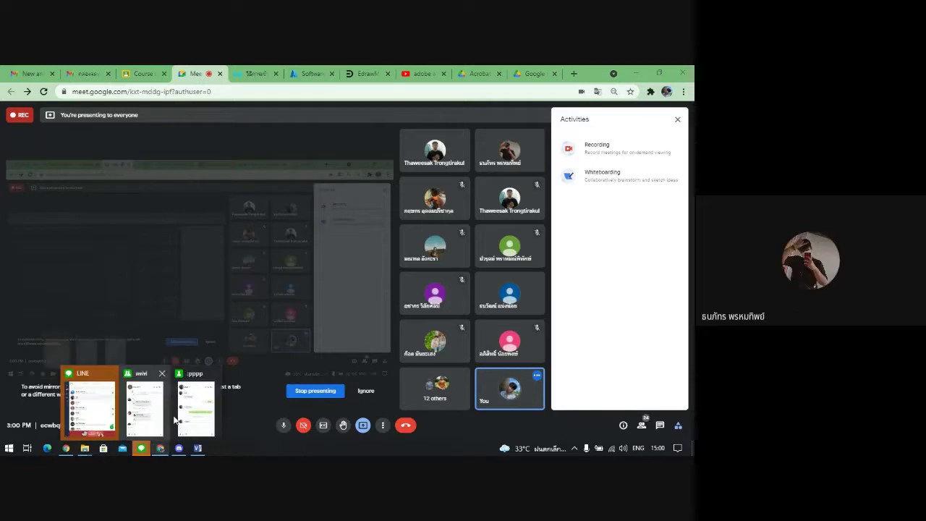
- Minimize the LINE and Google Meet windows and refresh the desktop
click(90, 408)
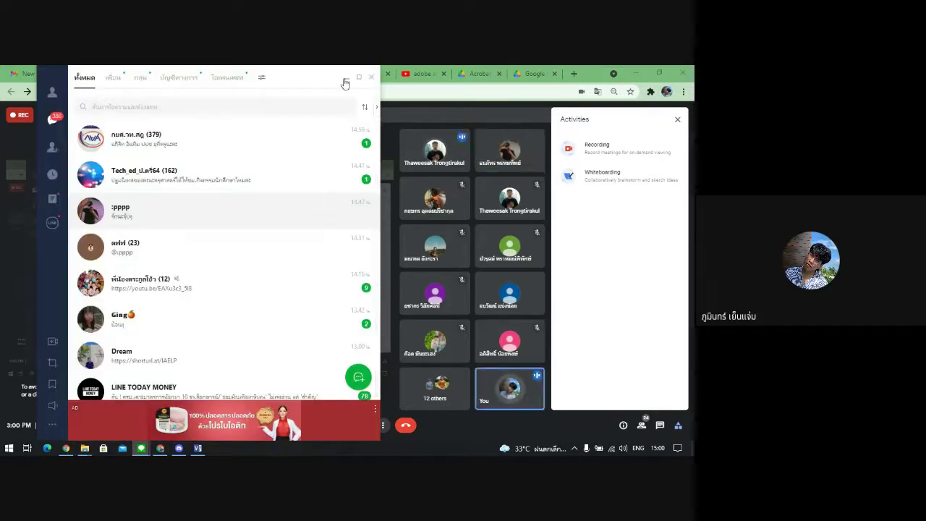
click(346, 80)
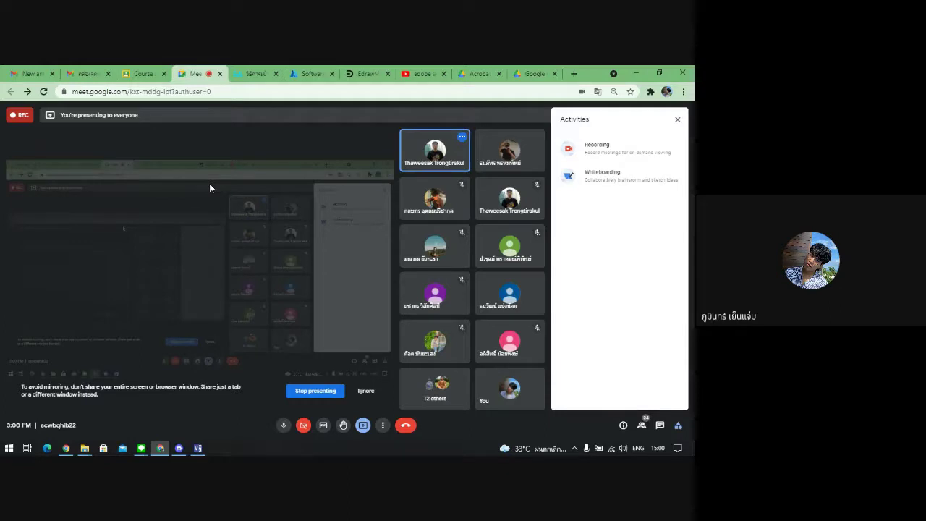
click(636, 73)
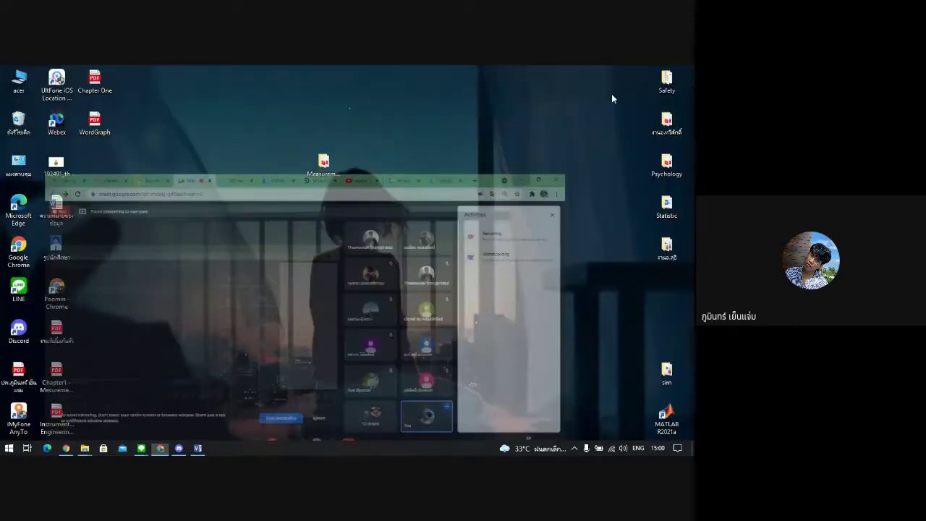
right_click(267, 233)
click(273, 262)
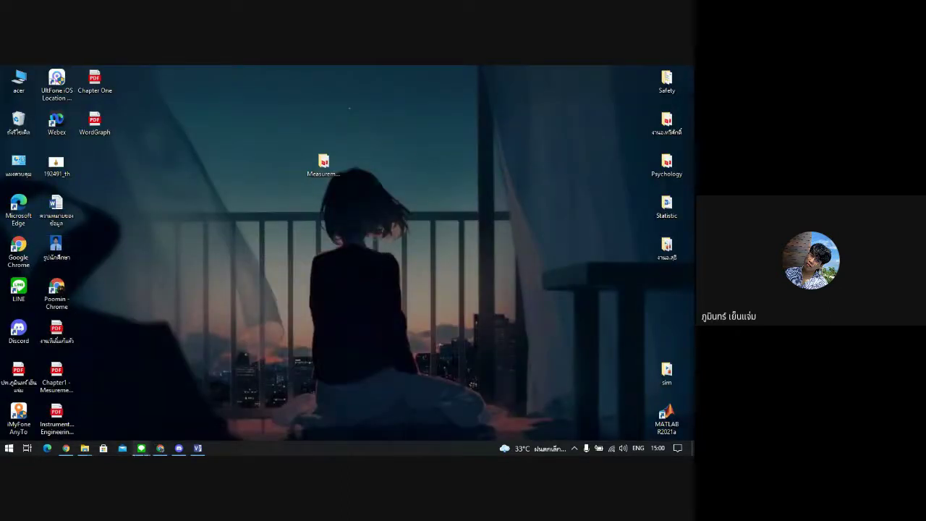
- Switch to the ตฟฟ group chat in LINE and open the shared file เครื่องวัด 13-7-64.docx.pdf
mouse_move(141, 448)
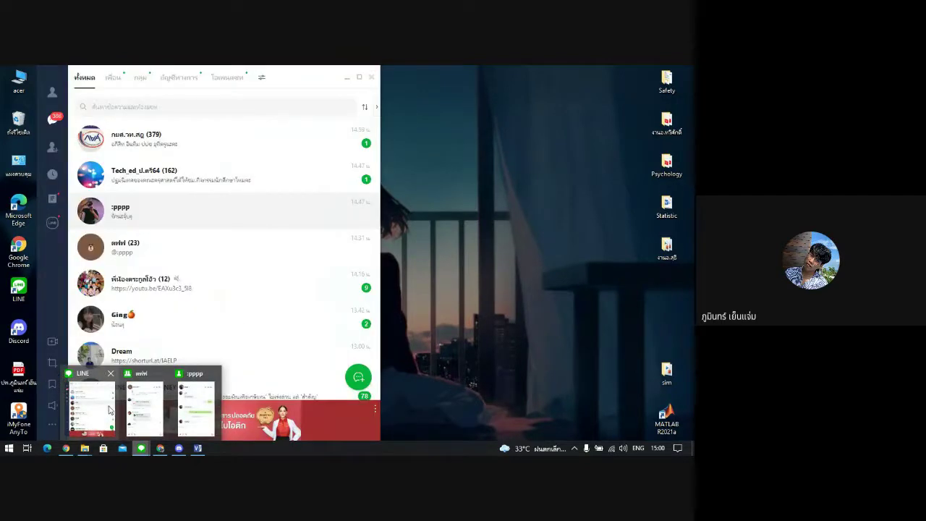
click(147, 414)
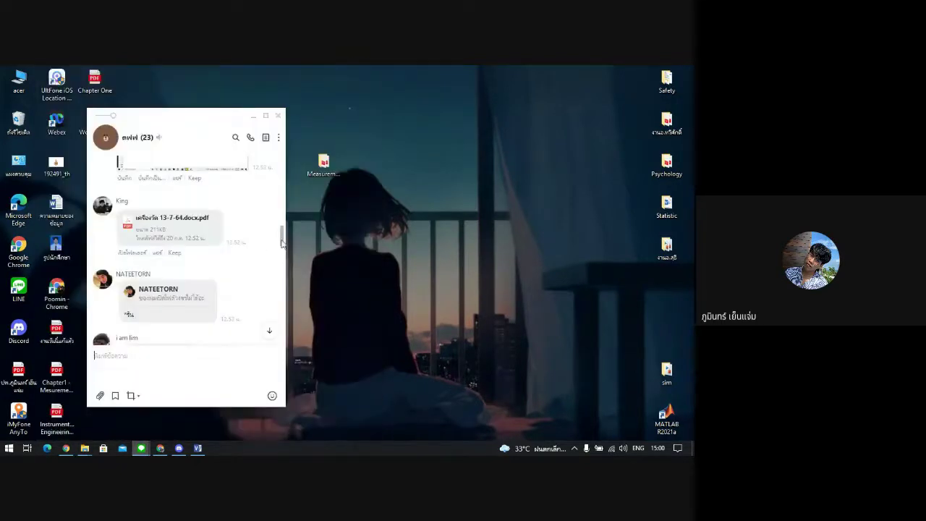
scroll(282, 244, up, 5)
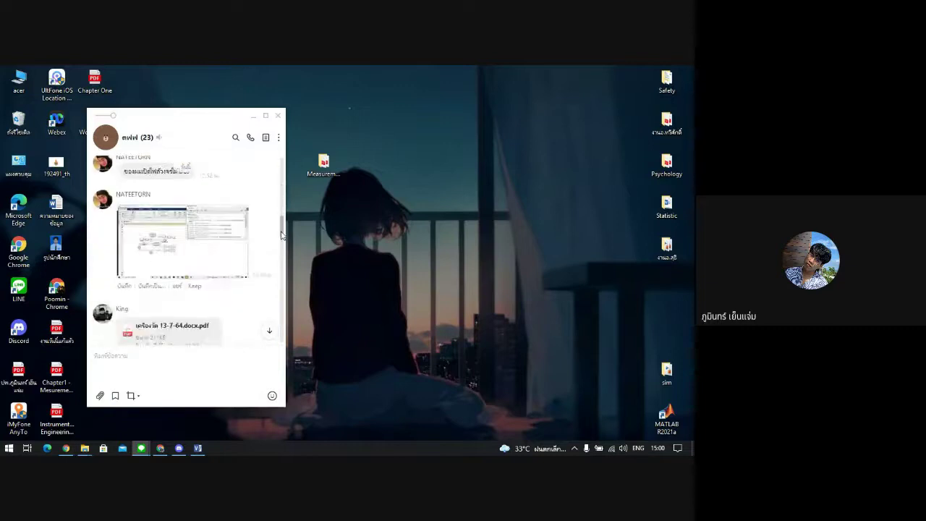
scroll(283, 235, down, 3)
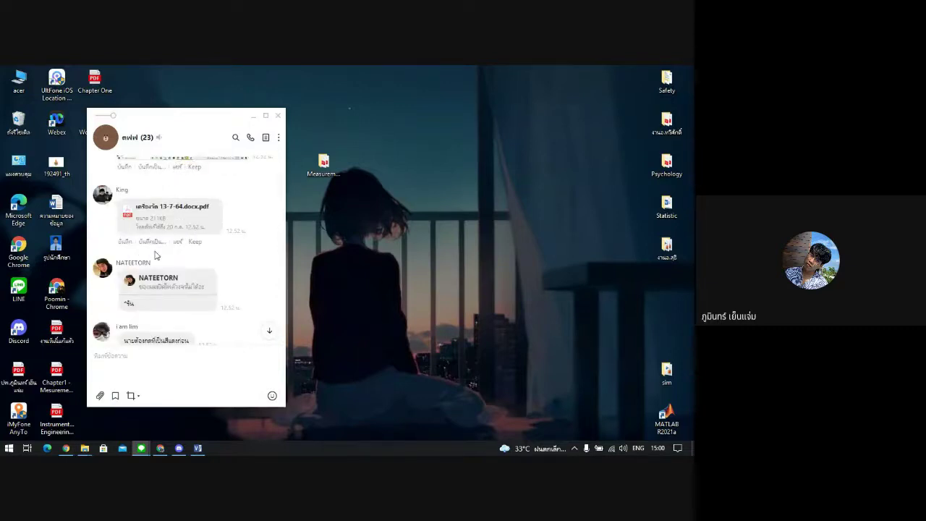
mouse_move(160, 230)
click(138, 220)
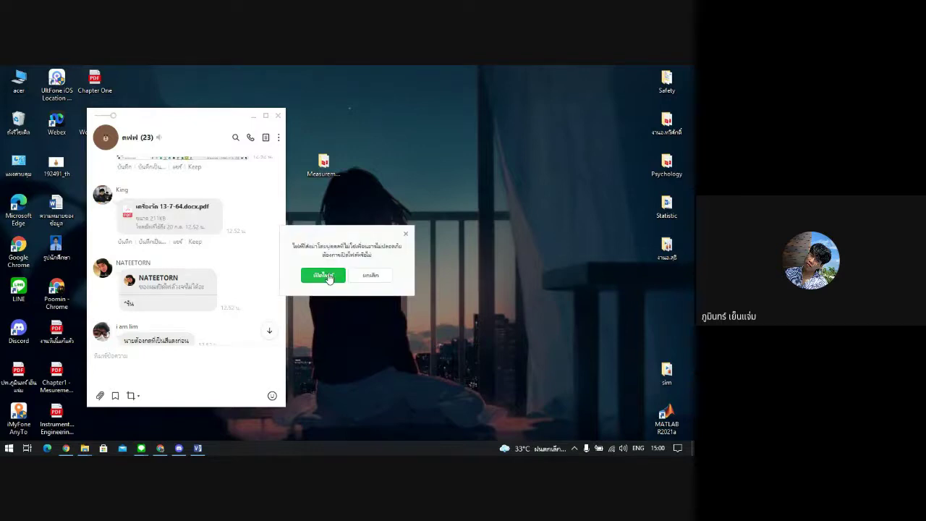
click(323, 276)
- Open the shared file WordGraph.pdf from the group chat, accepting the prompt about files from non-friends
scroll(203, 244, down, 5)
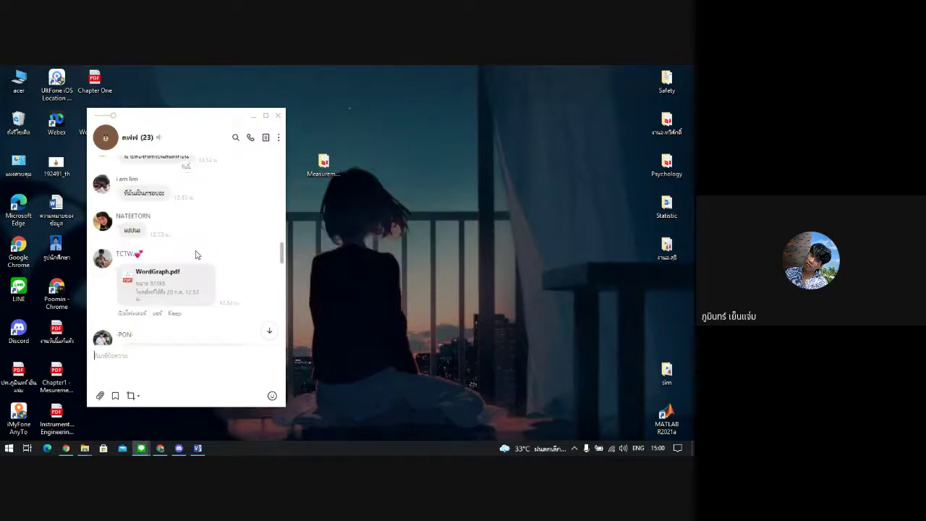
mouse_move(186, 292)
click(160, 286)
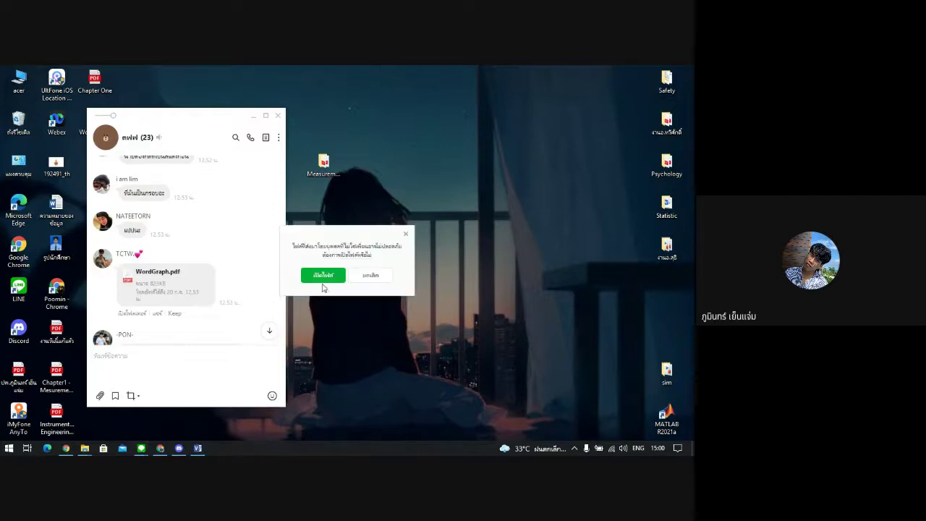
click(324, 275)
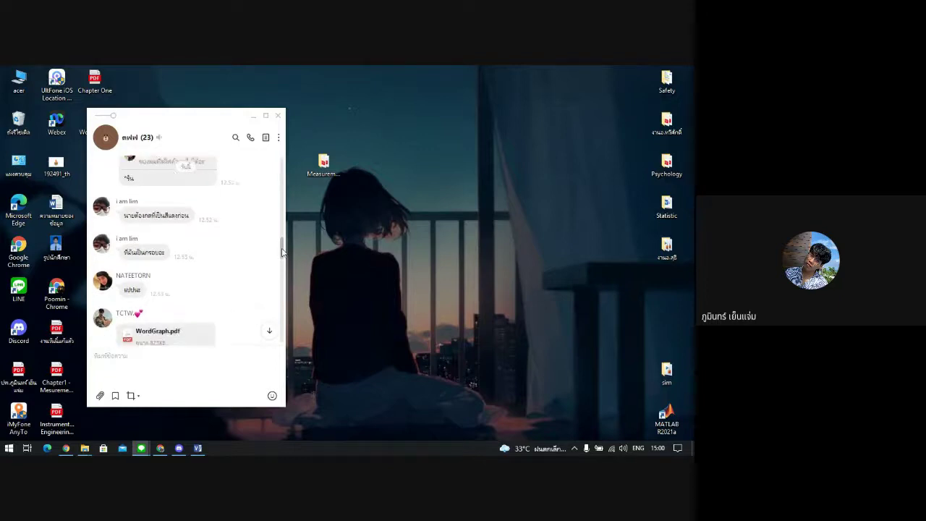
- Minimize the Google Meet window, hide the screen-sharing notice and refresh the desktop
click(160, 448)
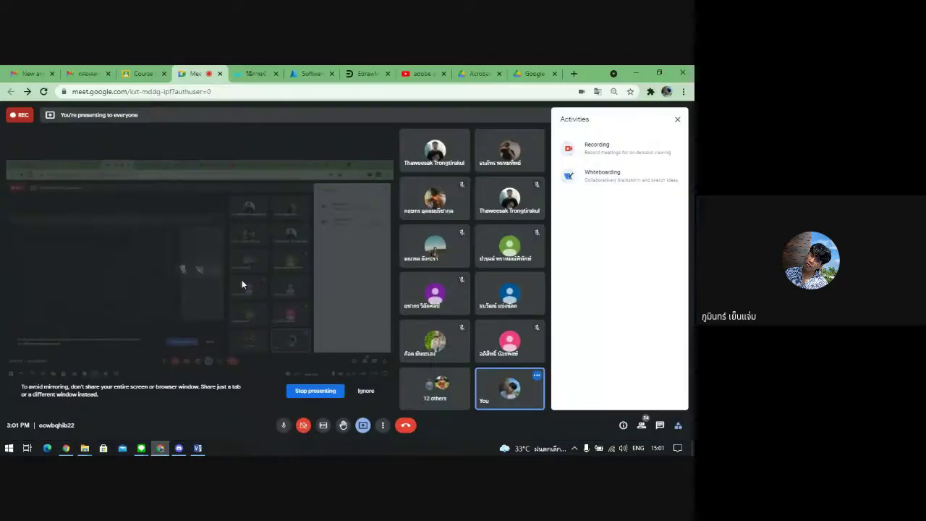
click(66, 448)
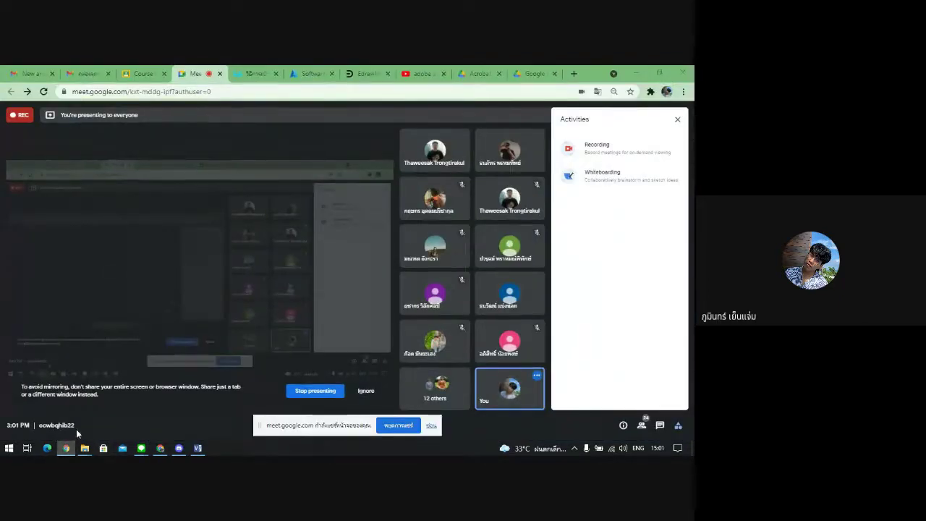
click(635, 70)
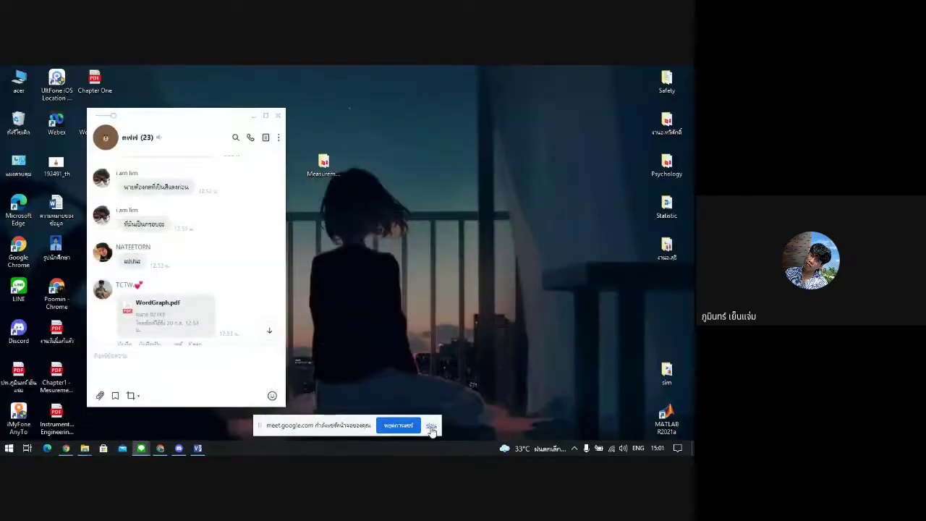
click(430, 426)
right_click(390, 245)
click(414, 275)
- Open the shared file งานวันนี้แก้แล้ว.pdf near the end of the group chat
scroll(244, 286, down, 5)
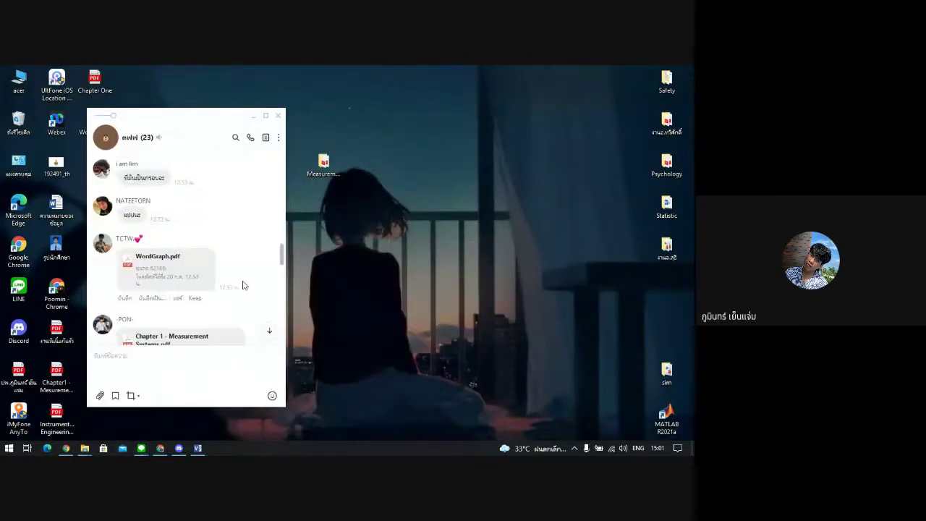
scroll(278, 317, down, 10)
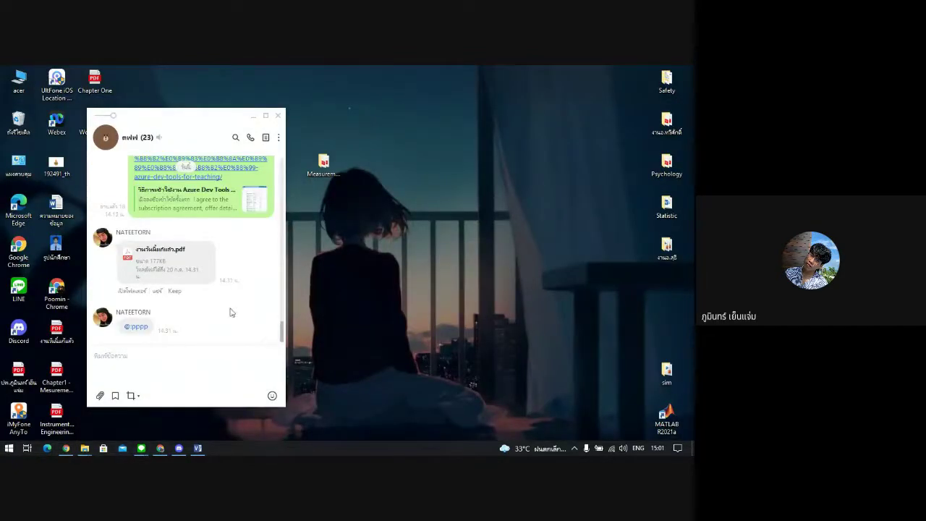
mouse_move(153, 285)
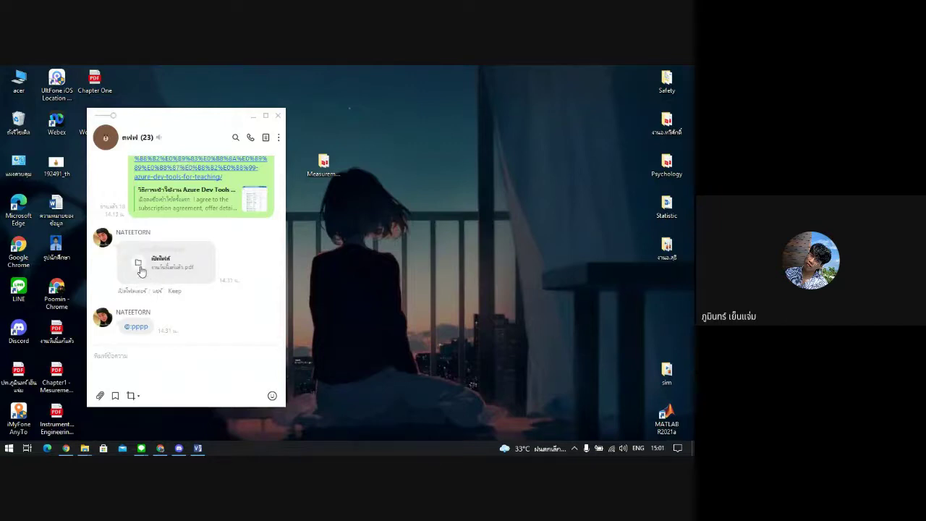
click(141, 270)
click(322, 275)
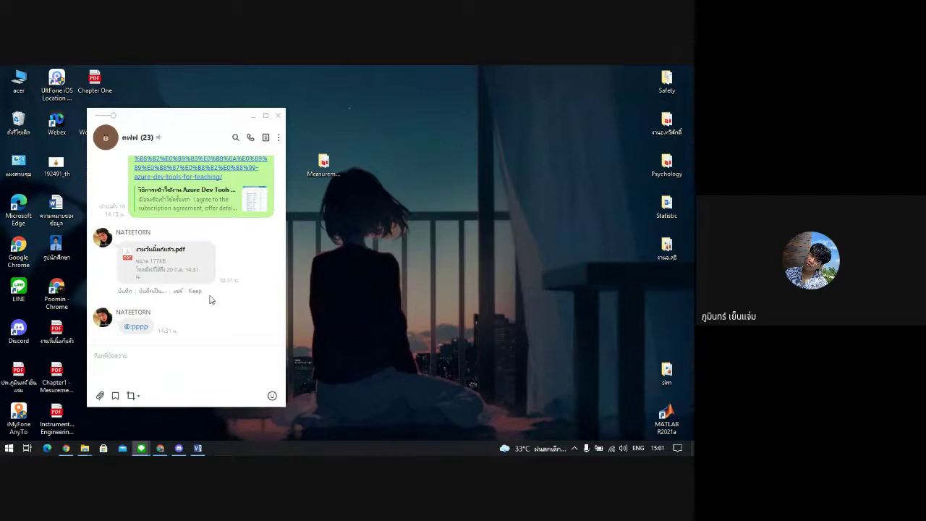
scroll(149, 202, up, 3)
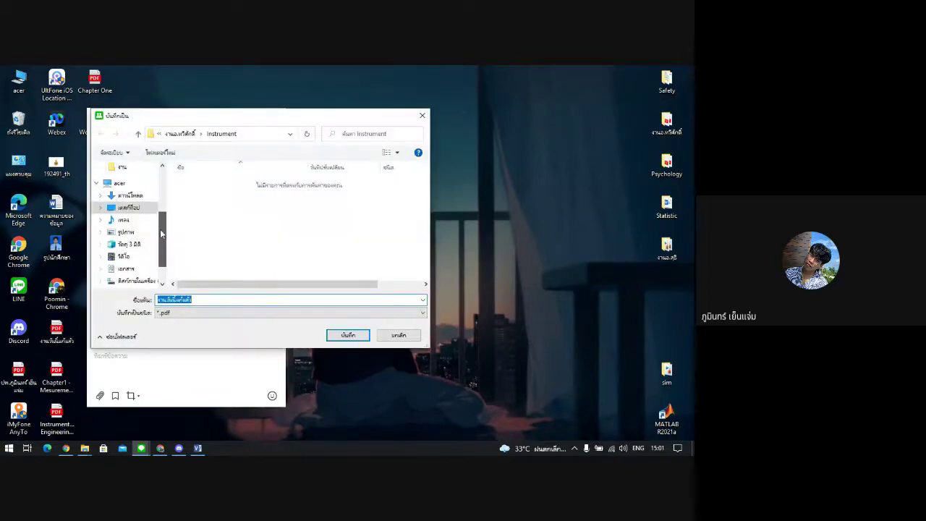
click(141, 183)
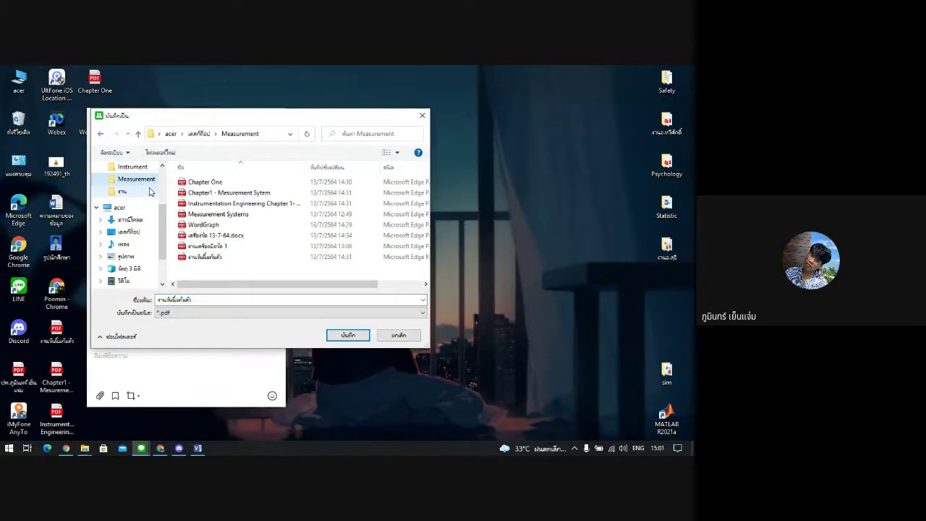
click(133, 193)
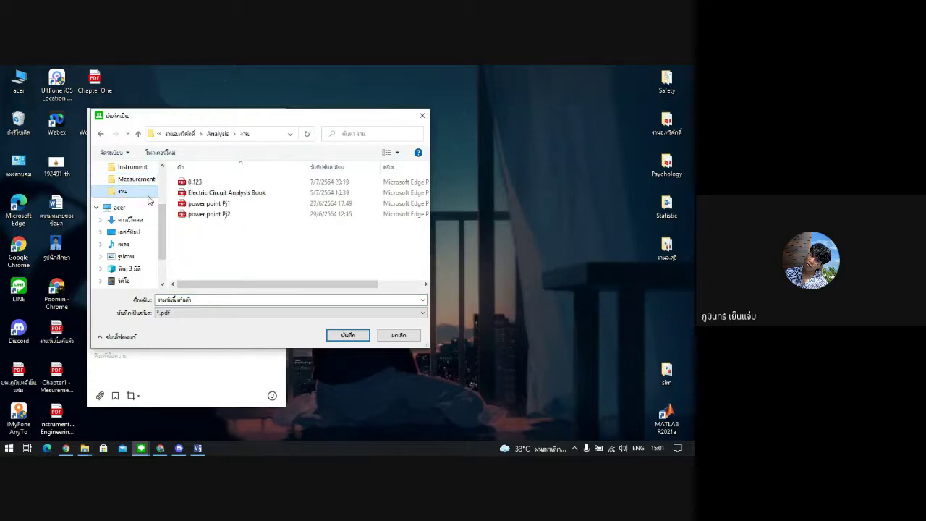
click(427, 116)
- Create a new folder on the desktop and place it beside the Measurement folder
right_click(528, 261)
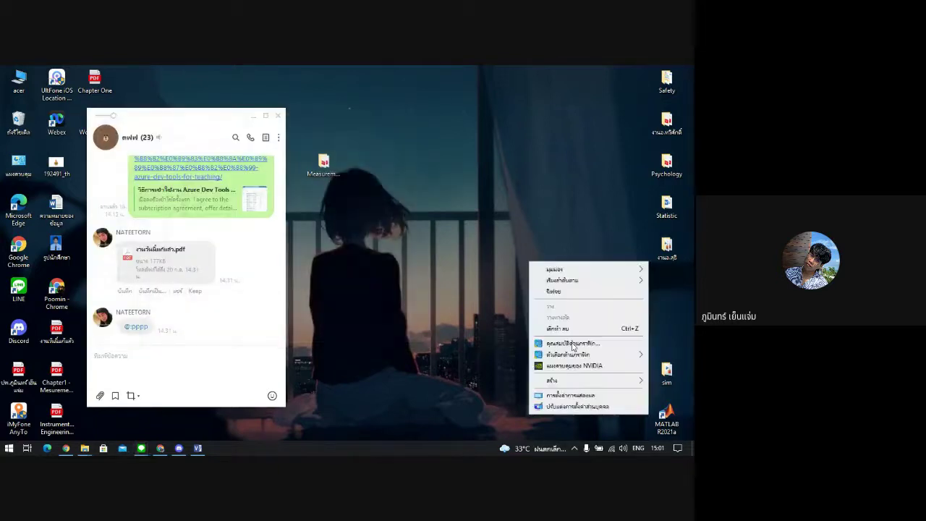
click(434, 230)
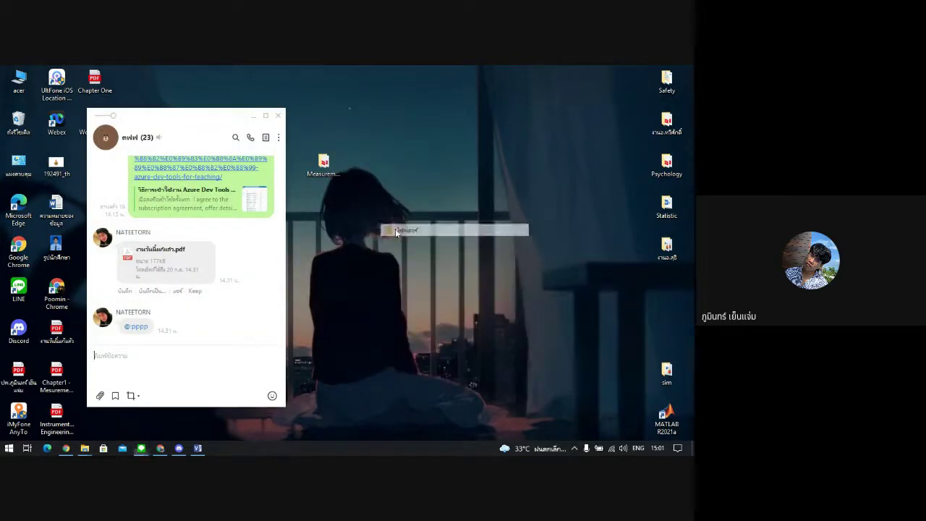
right_click(449, 252)
click(498, 278)
drag(552, 285, 362, 167)
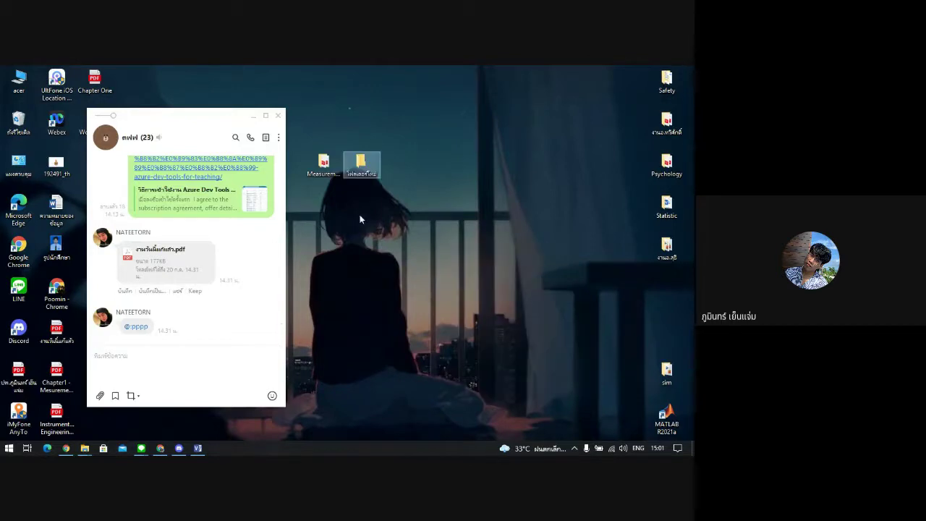
- Look through the Analysis, Instrument, Measurement and งาน folders as save locations for งานวันนี้แก้แล้ว.pdf, without saving it
click(149, 295)
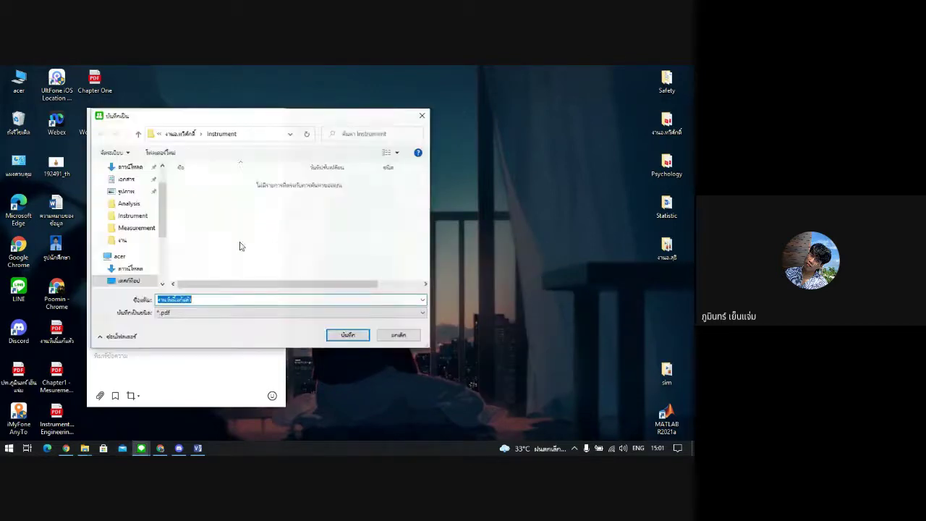
click(422, 115)
click(146, 295)
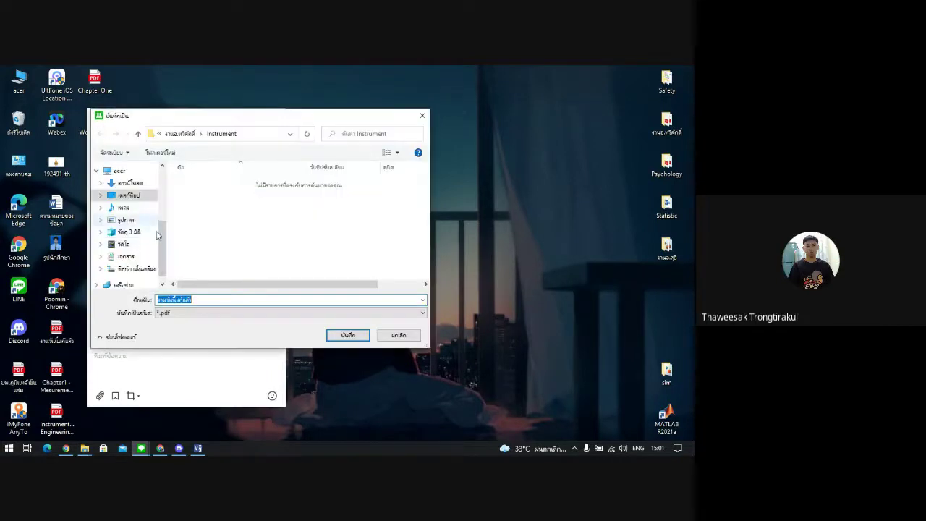
click(130, 236)
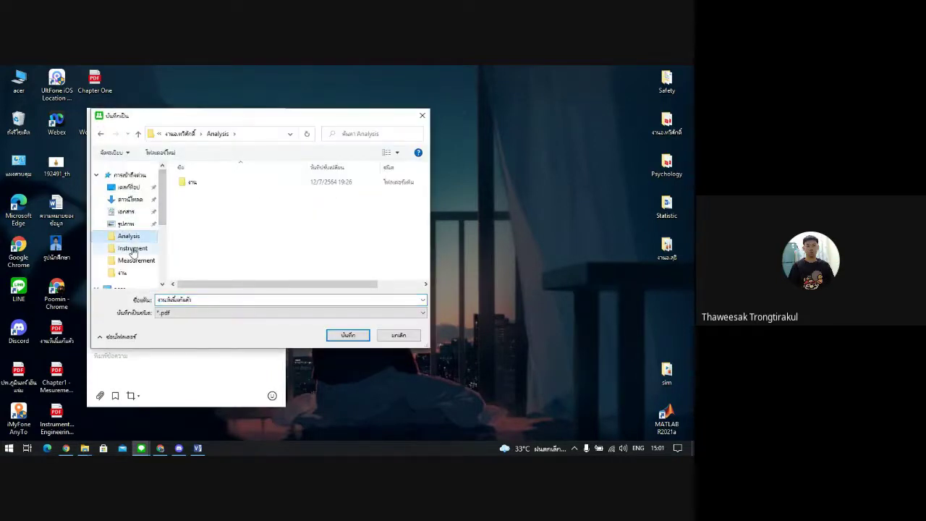
click(132, 249)
click(135, 261)
click(123, 273)
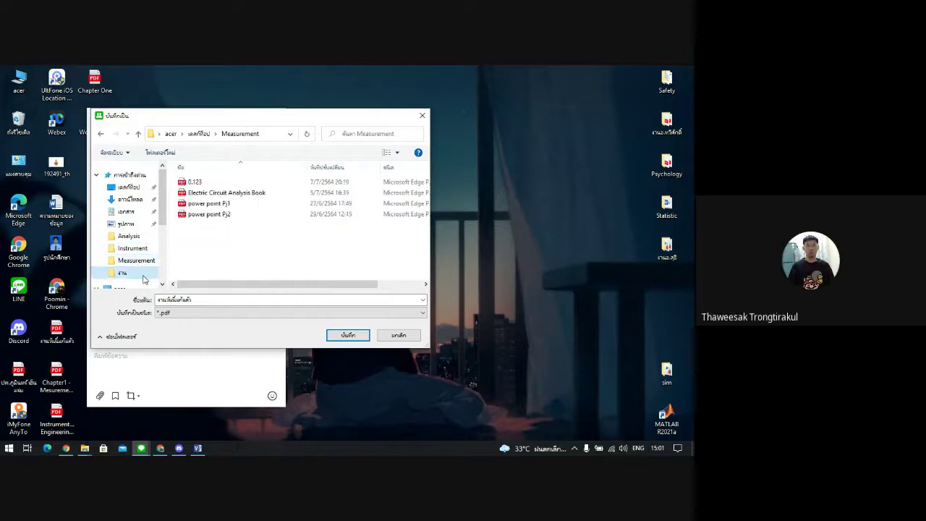
click(132, 248)
mouse_move(165, 223)
mouse_down()
mouse_move(165, 283)
mouse_move(165, 207)
mouse_up()
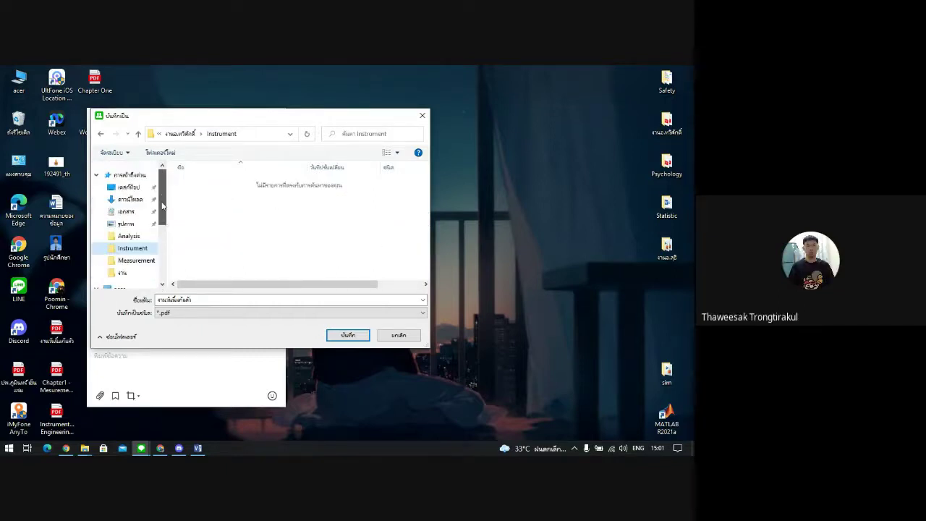
click(423, 115)
- Minimize the group chat and show the PDF files in the desktop's Measurement folder
right_click(428, 246)
click(445, 279)
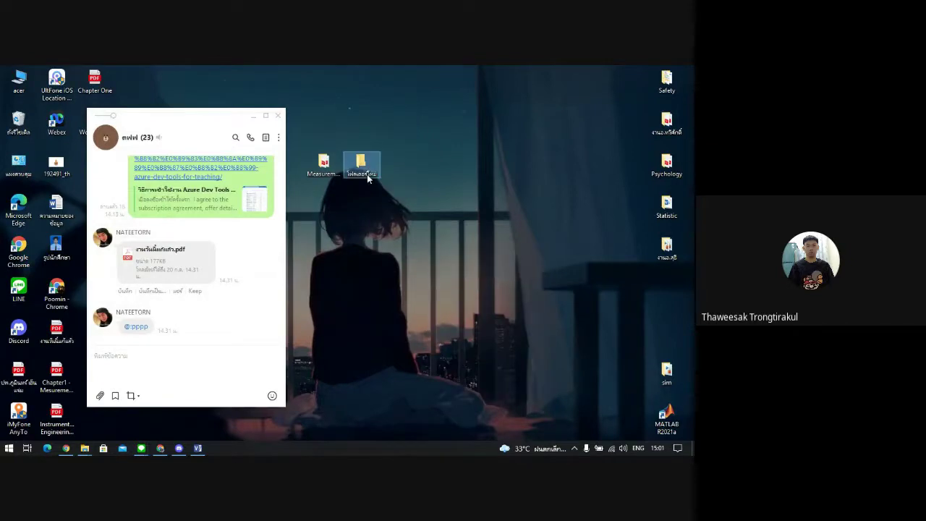
click(253, 116)
double_click(323, 163)
key(ctrl+a)
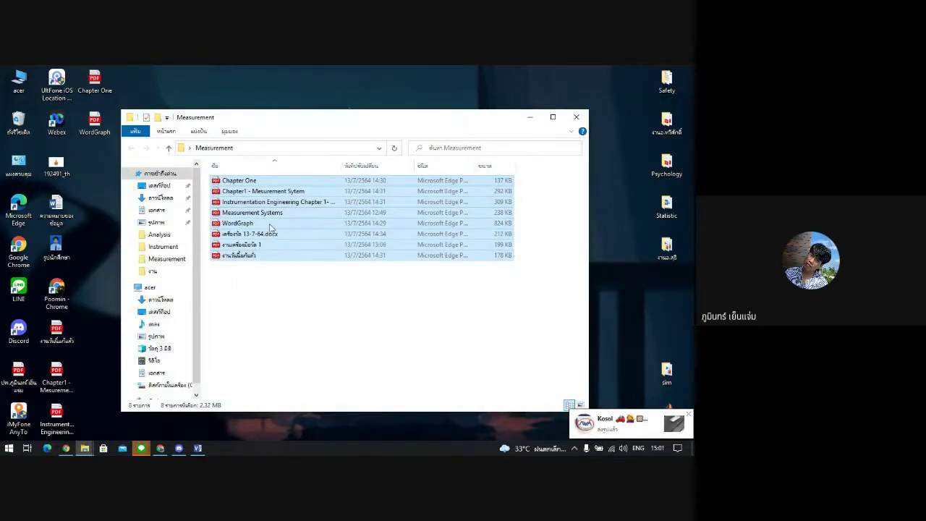
click(296, 292)
right_click(296, 292)
click(337, 337)
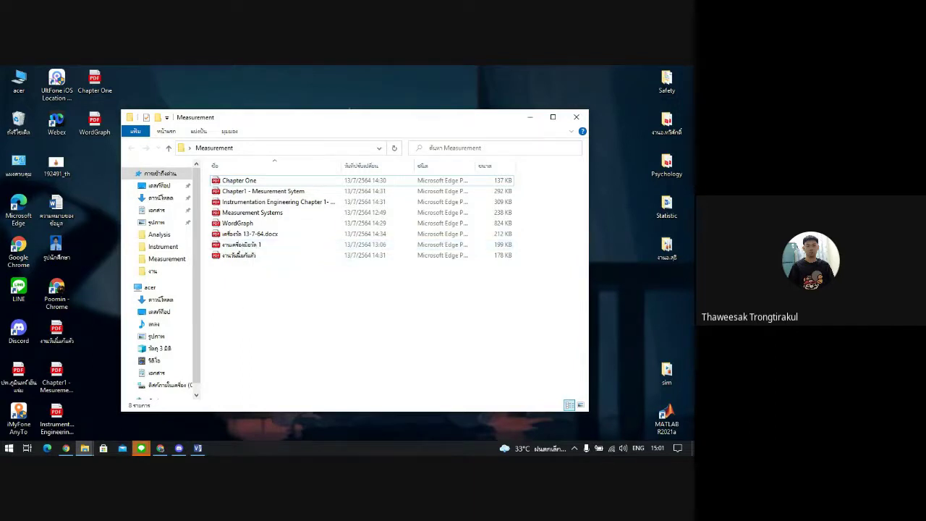
- Check the Google Meet call window and return to the Measurement folder
click(160, 448)
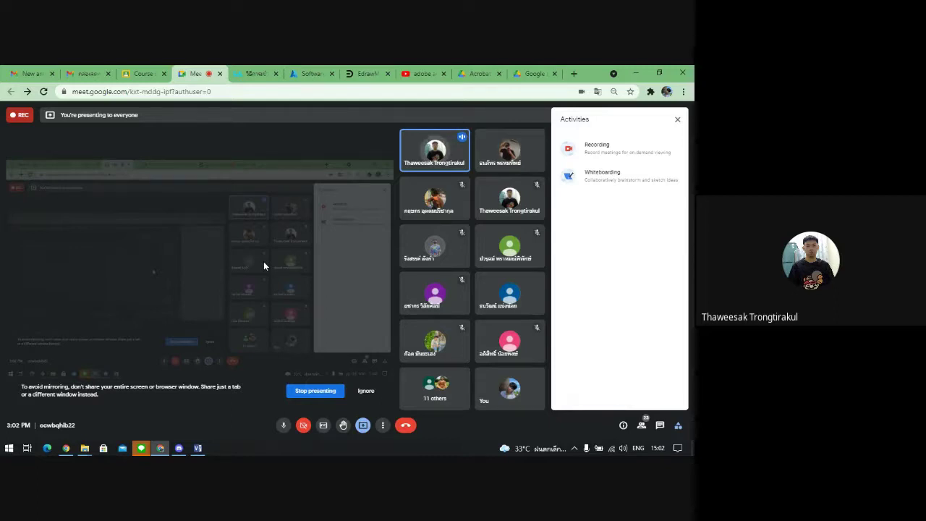
click(637, 72)
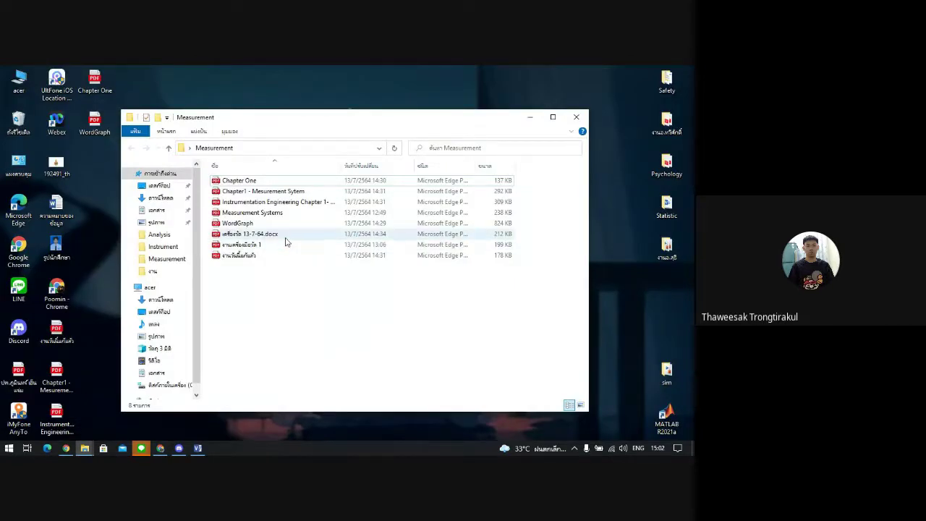
drag(328, 130, 285, 118)
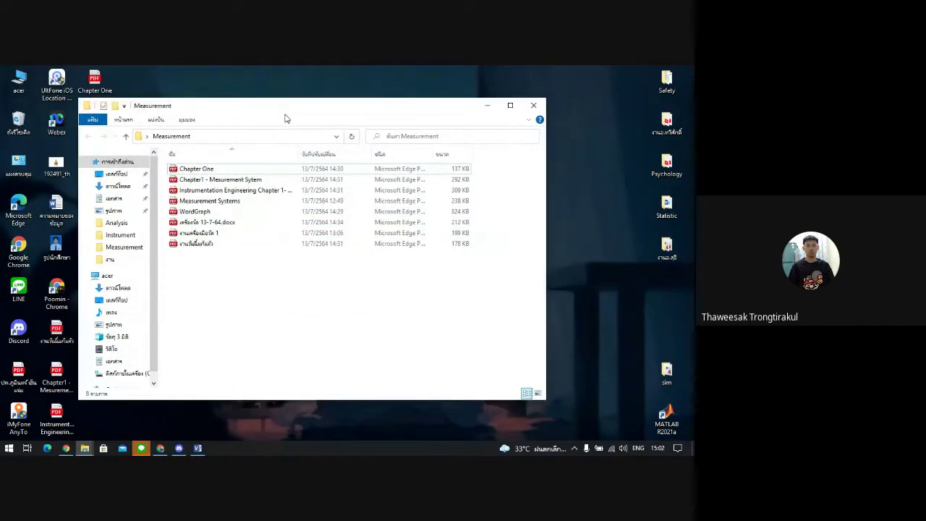
right_click(570, 179)
click(596, 216)
drag(432, 109, 408, 110)
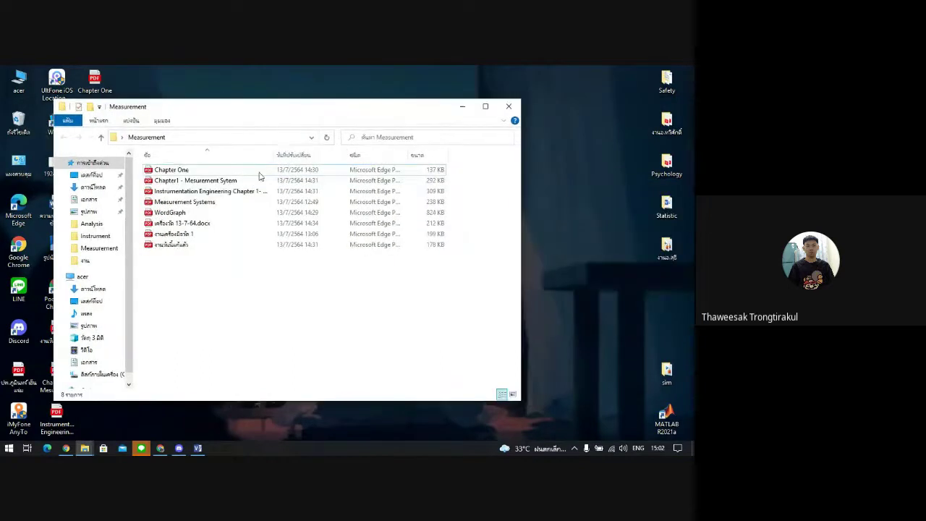
drag(275, 118, 362, 120)
- Rename the PDF เครื่องวัด 13-7-64.docx in the Measurement folder to a.docx
click(257, 227)
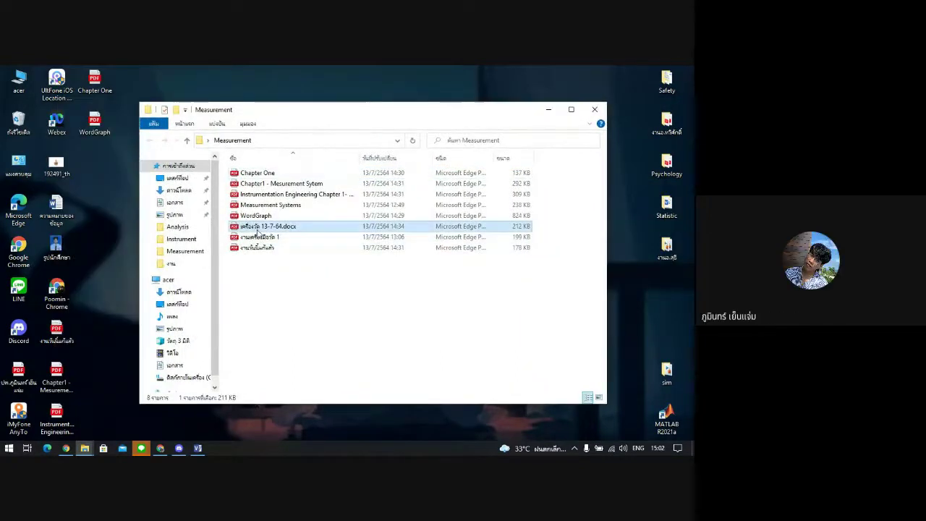
double_click(257, 227)
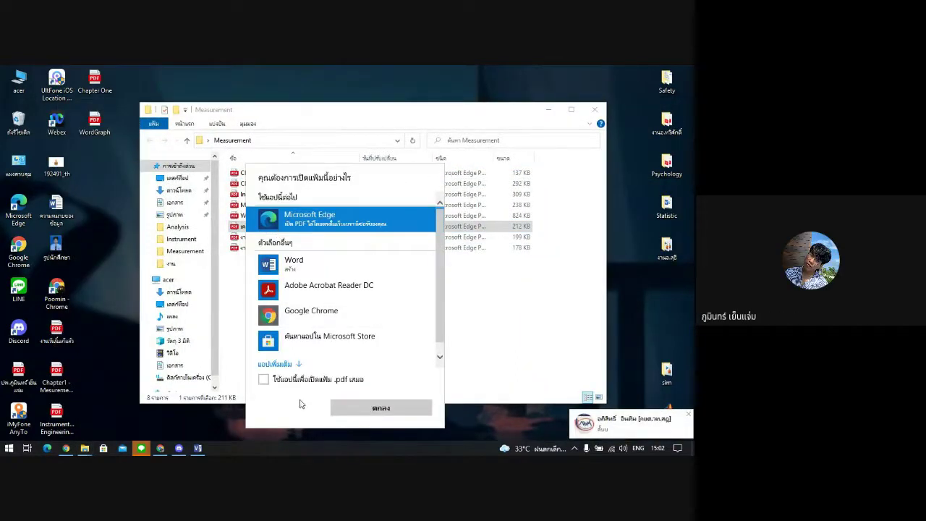
key(Escape)
click(259, 230)
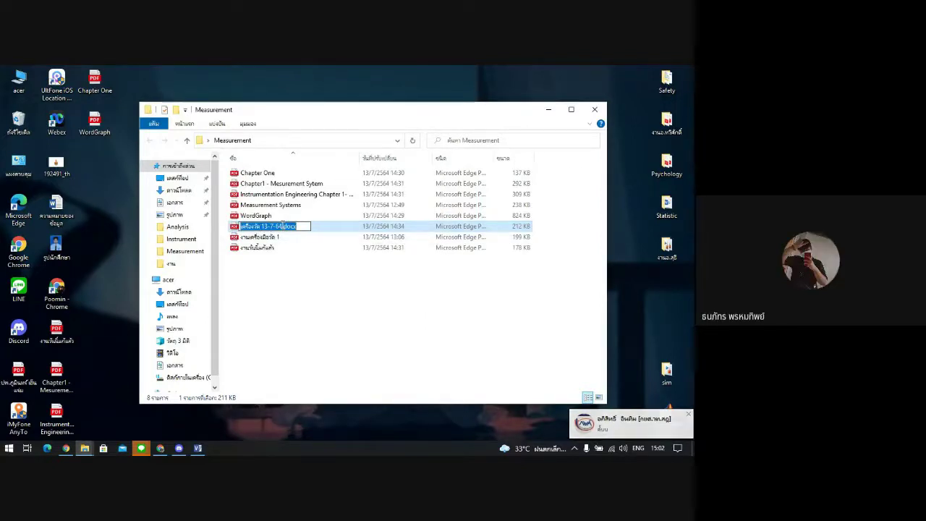
text(a)
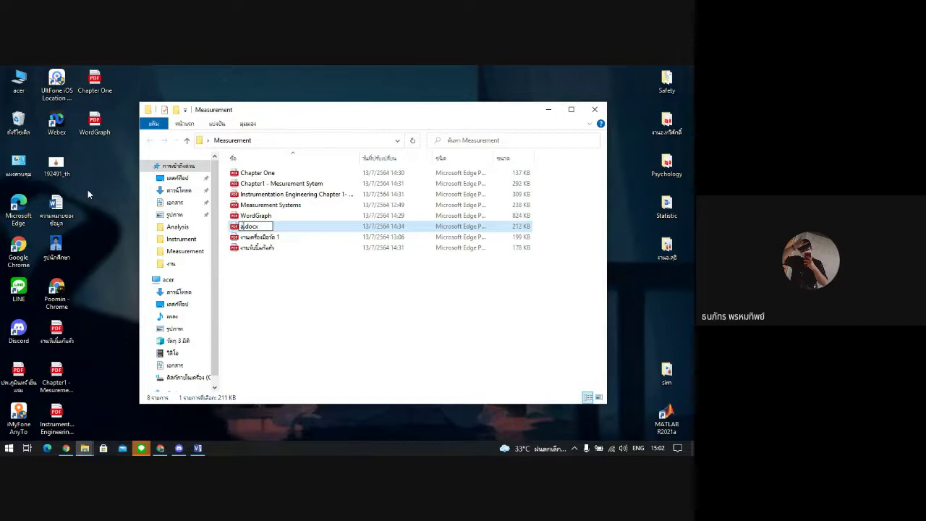
key(Return)
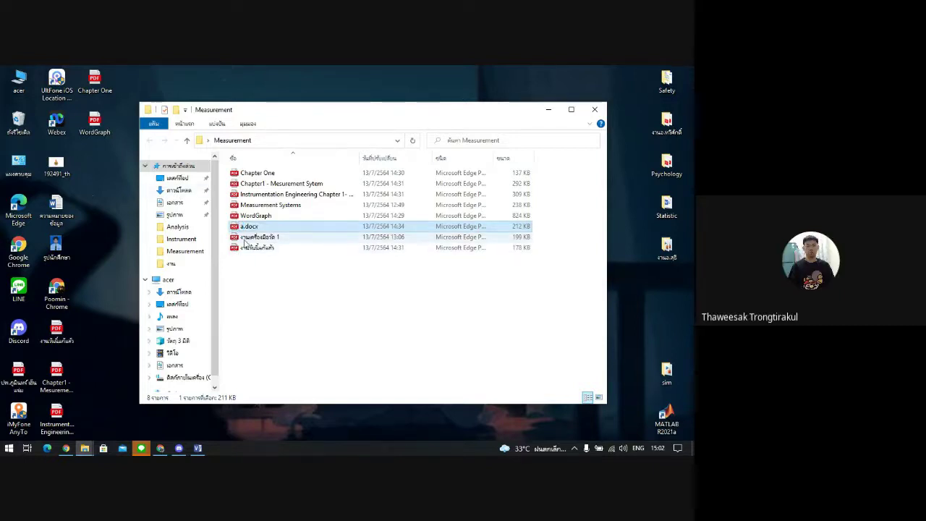
- Rename the PDF งานเครื่องมือวัด 1 in the Measurement folder to b
click(250, 239)
click(250, 239)
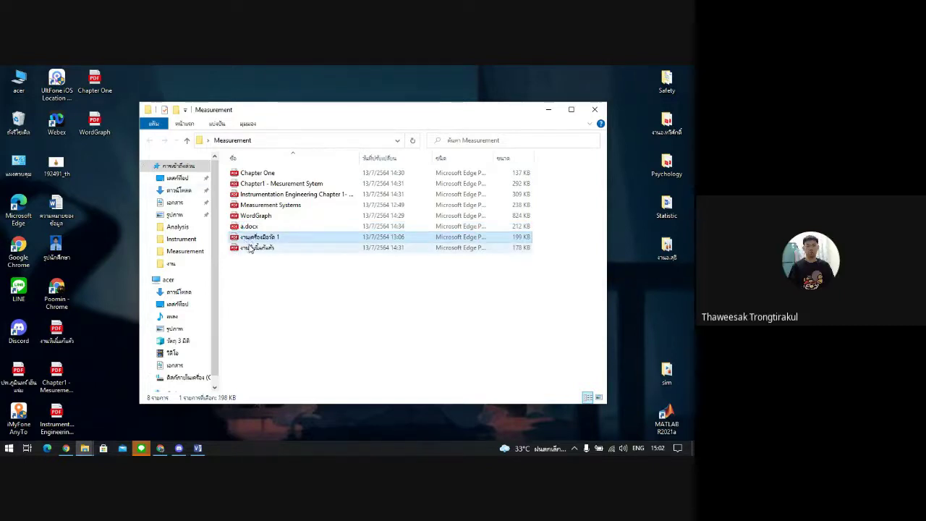
text(b)
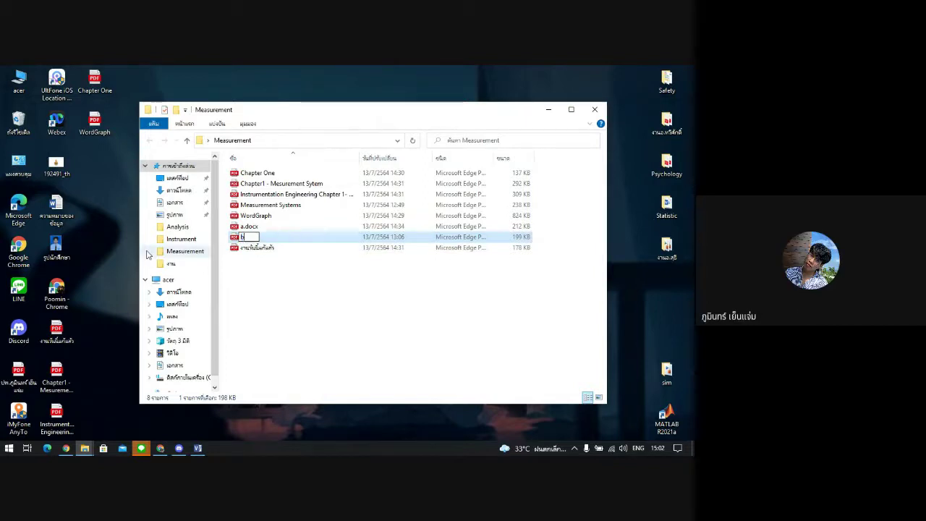
key(Return)
- Rename the PDF งานวันนี้แก้แล้ว in the Measurement folder to c
click(255, 250)
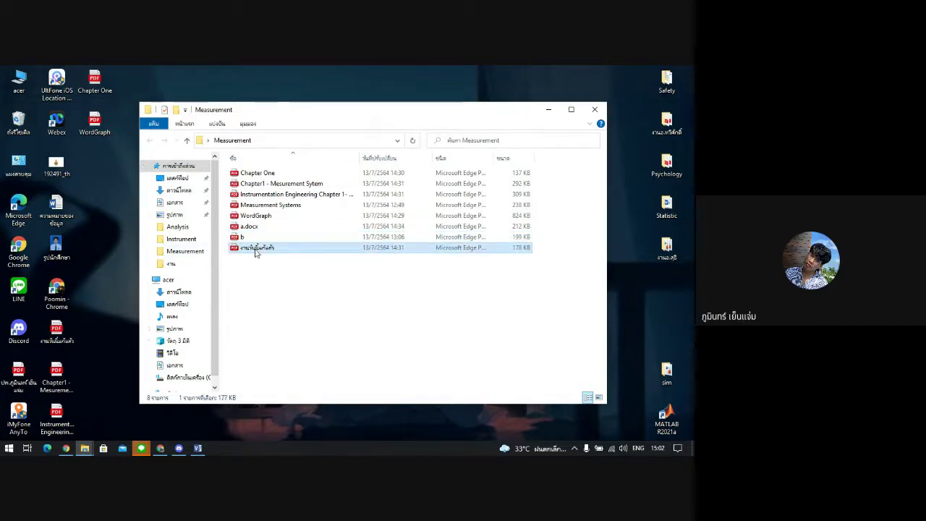
double_click(254, 250)
key(Escape)
click(281, 252)
text(c)
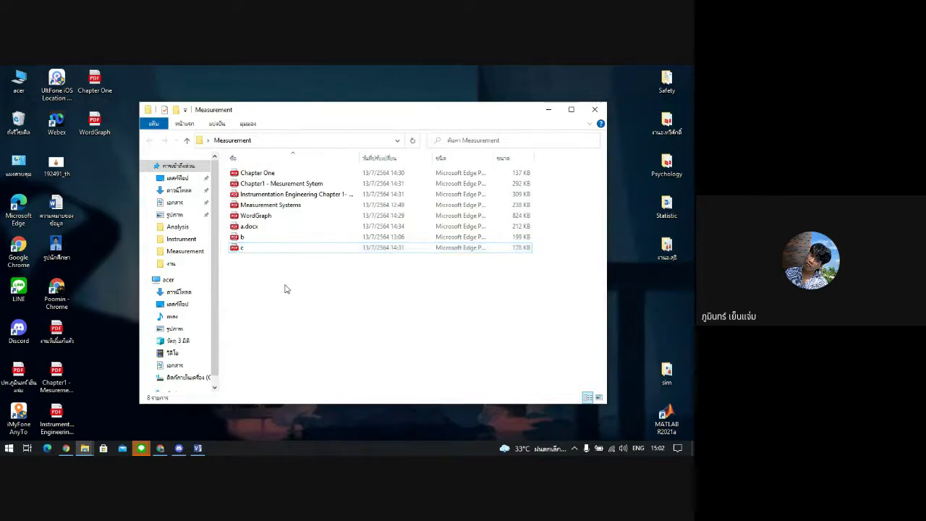
- Refresh the Measurement folder so its files are listed in order of their new names
right_click(285, 287)
click(319, 326)
right_click(288, 288)
right_click(291, 303)
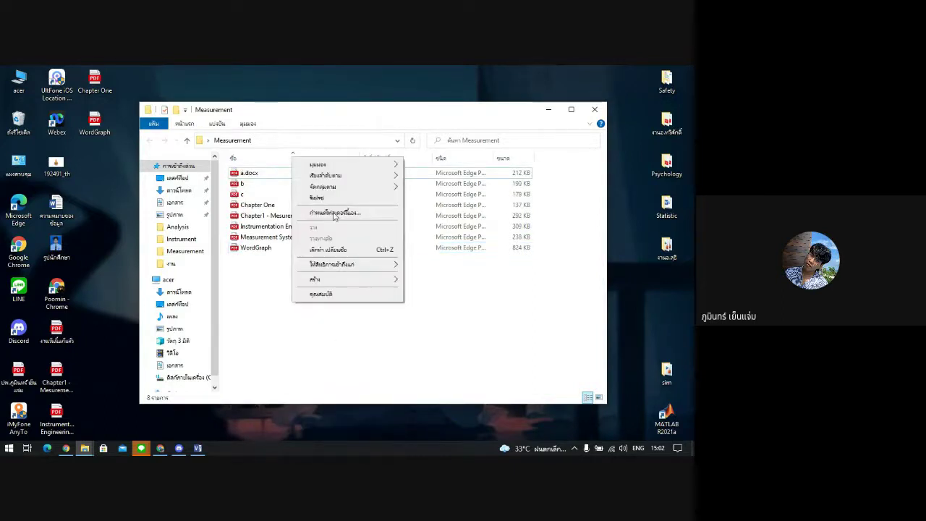
click(528, 117)
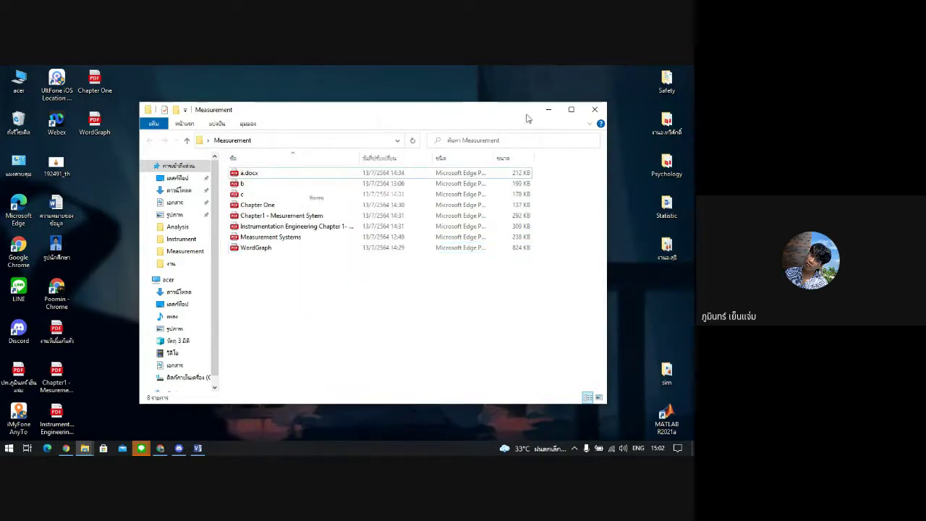
- Switch to the Gmail inbox in Chrome and start a new email with the instructor's address as recipient
click(67, 450)
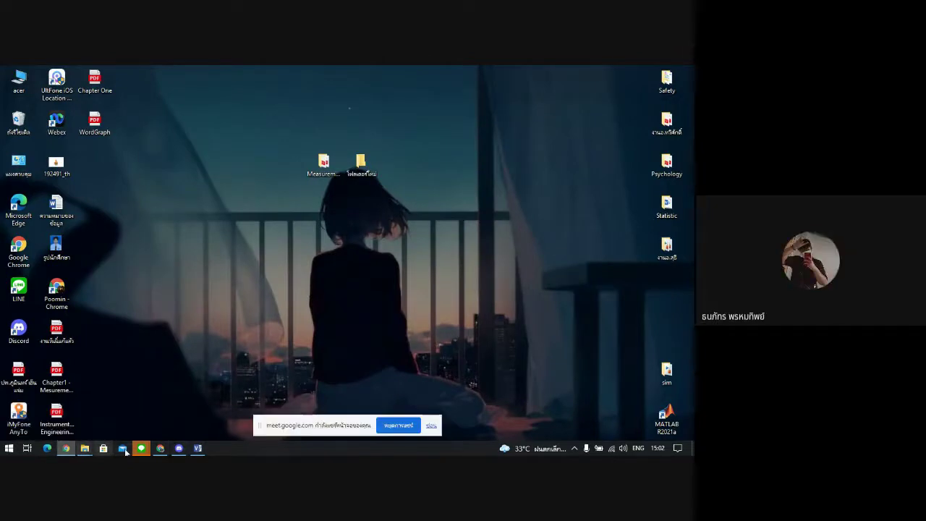
click(160, 448)
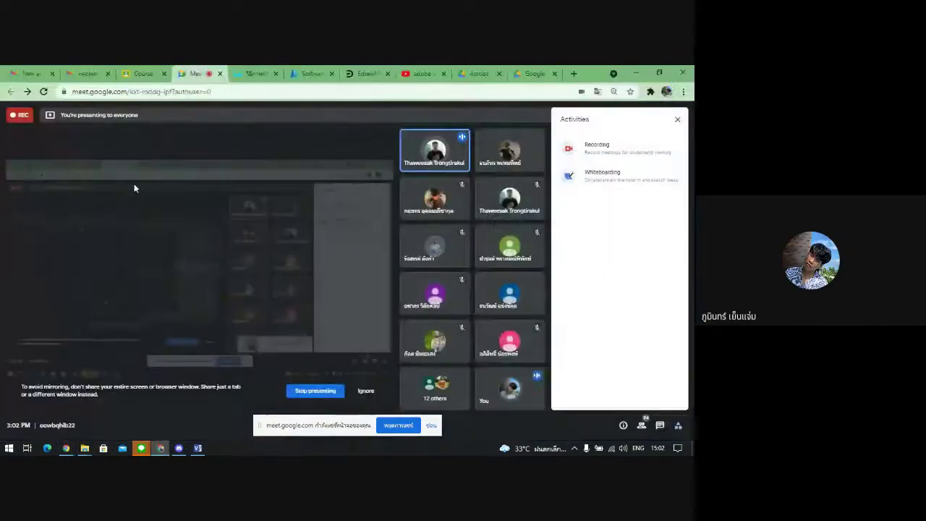
click(34, 73)
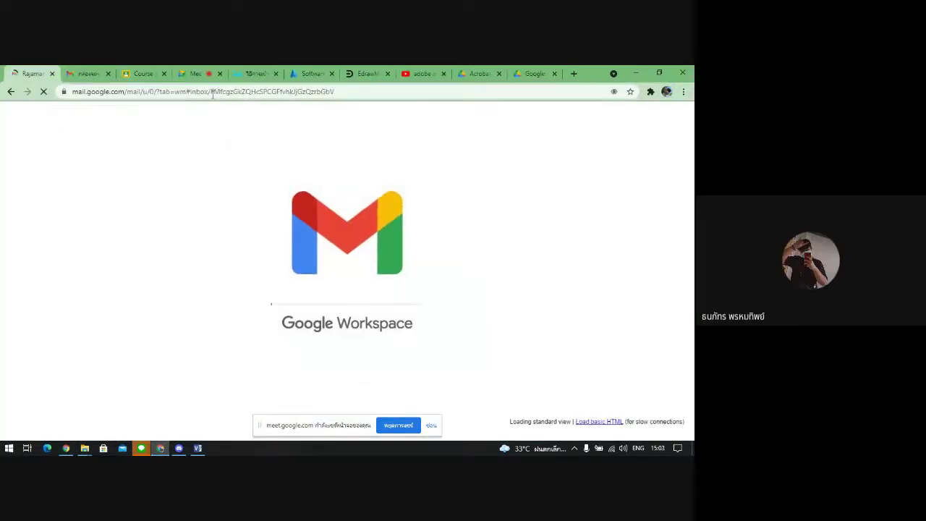
click(96, 71)
click(35, 154)
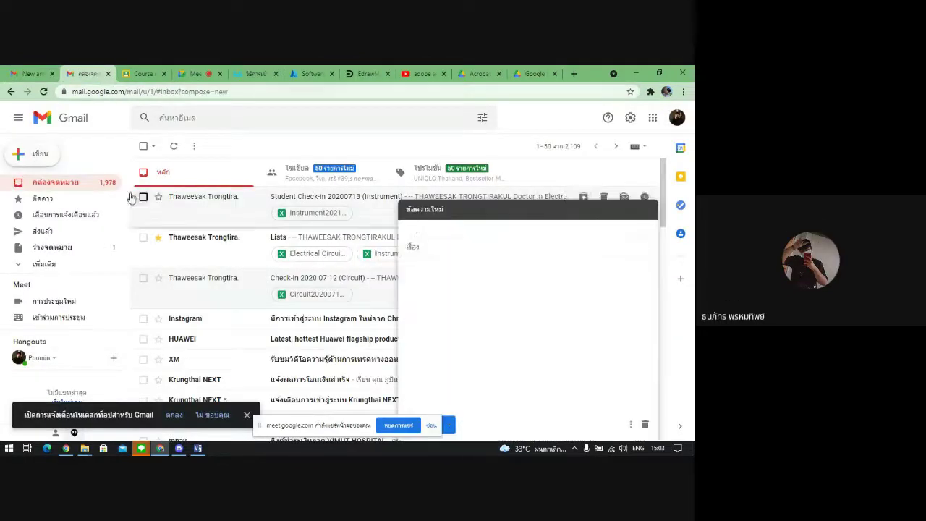
key(ctrl+v)
key(Return)
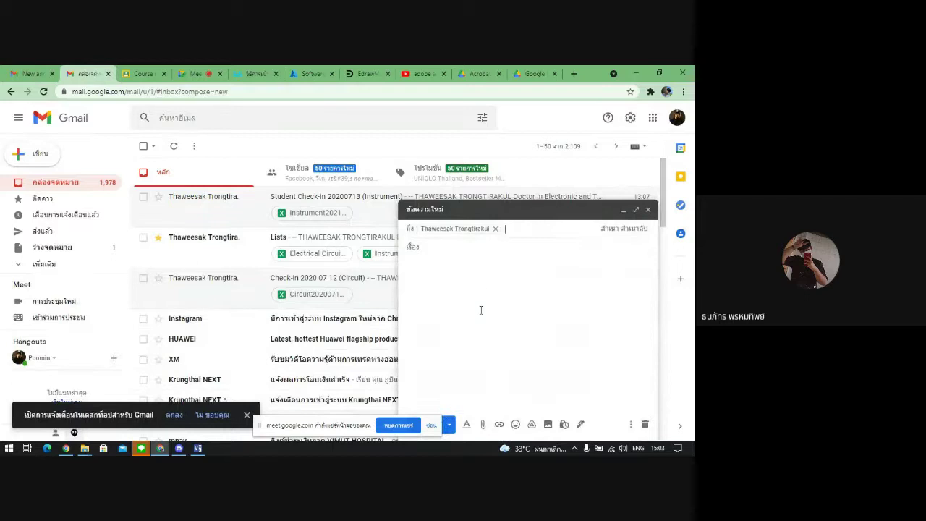
- Attach all the PDF files from the desktop's Measurement folder to the email
click(483, 427)
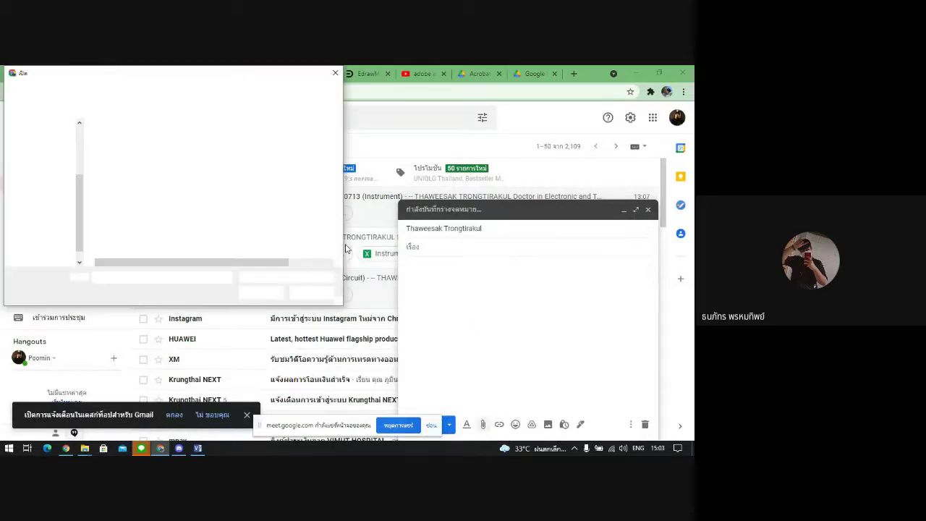
drag(140, 139, 128, 215)
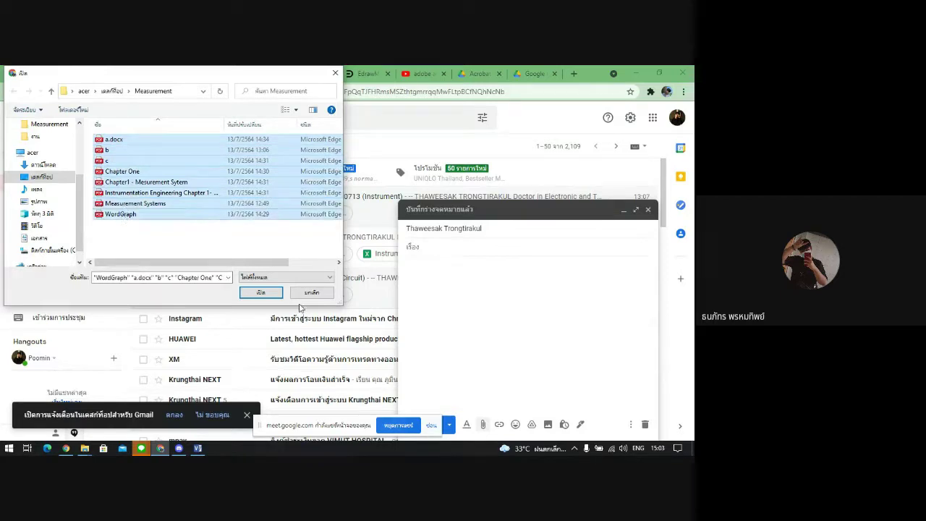
click(262, 293)
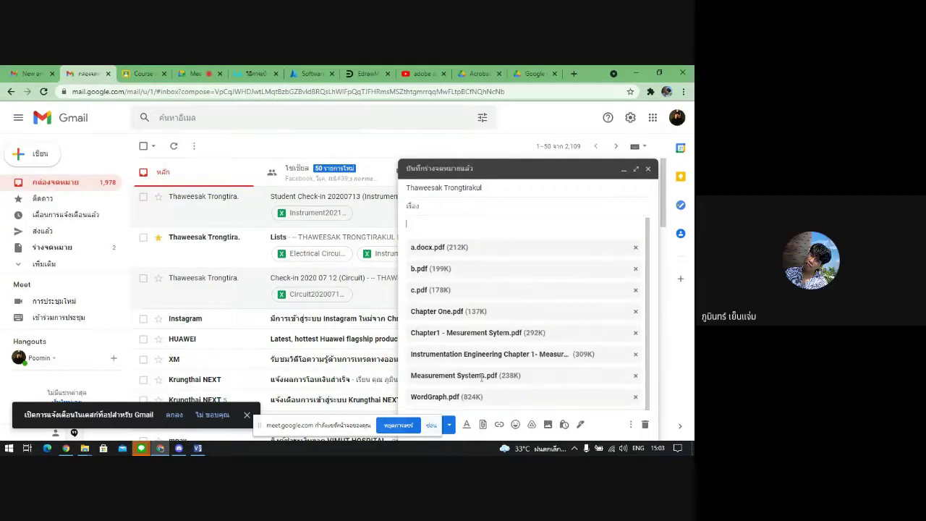
- Hide the screen-sharing notice and send the email without a subject or body text
click(432, 426)
click(424, 424)
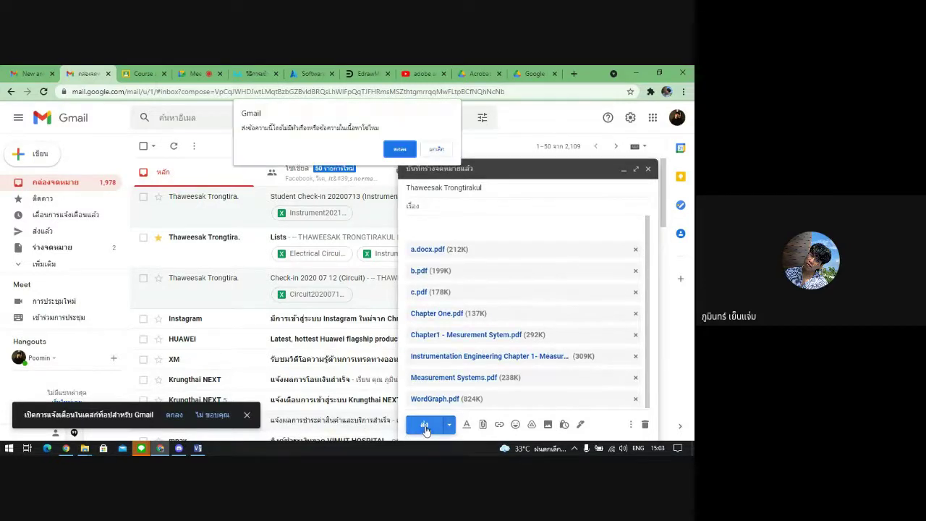
click(407, 153)
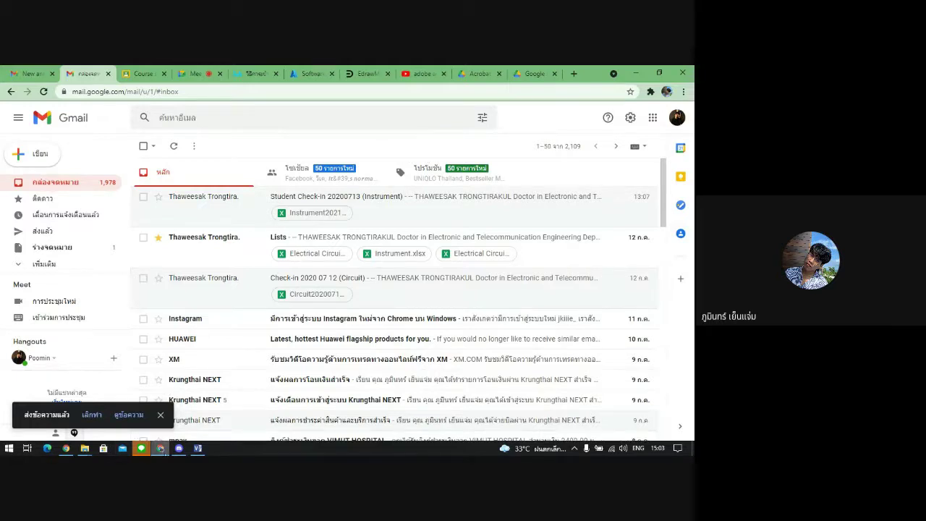
- Minimize the browser and refresh the desktop
mouse_move(143, 450)
click(199, 449)
click(634, 70)
click(634, 70)
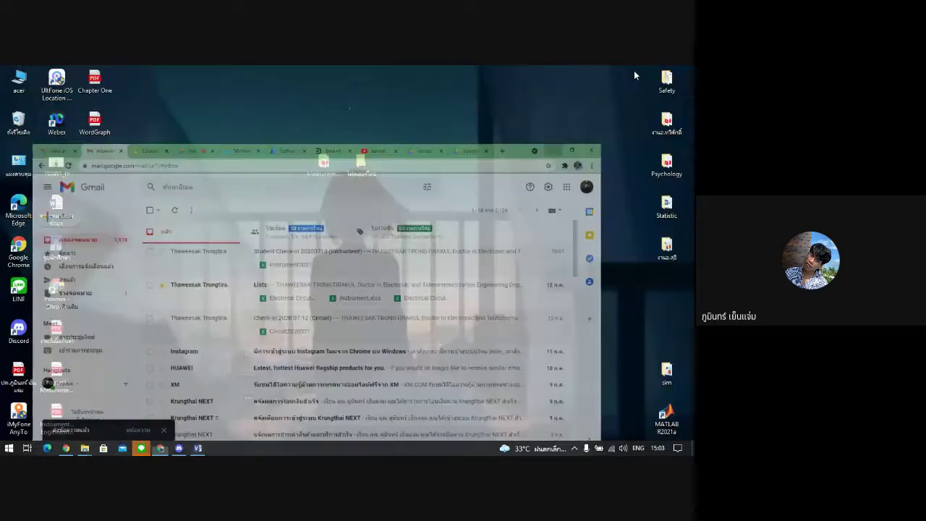
right_click(306, 251)
click(313, 273)
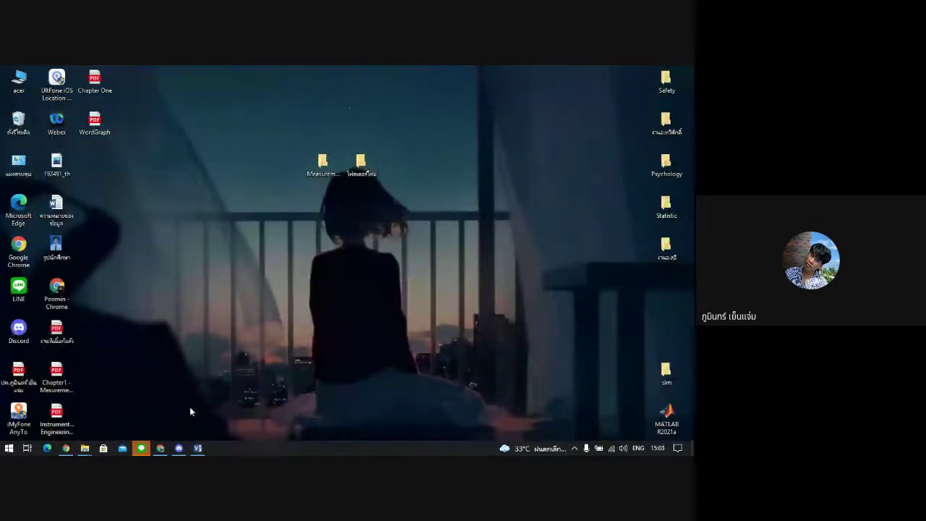
right_click(255, 239)
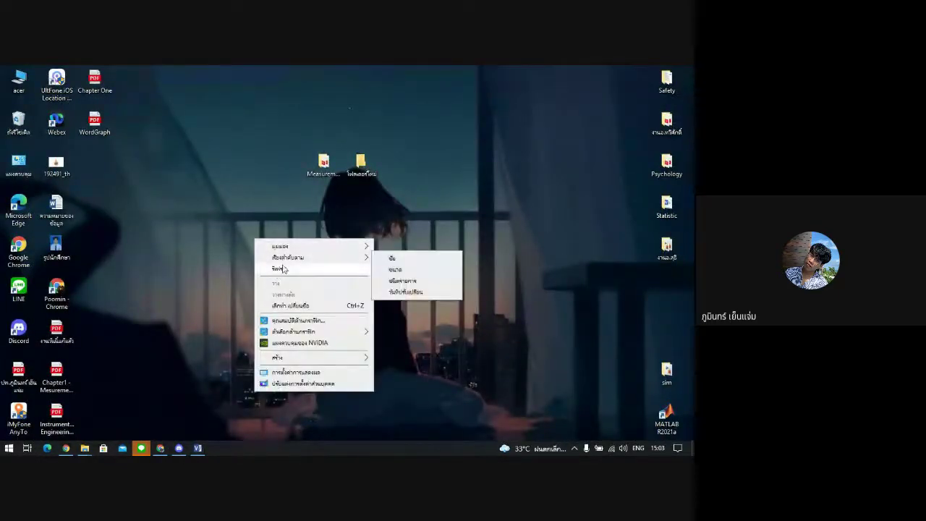
click(279, 268)
- Move the Measurement folder and the new folder from the middle of the desktop to the column of other folders
drag(264, 108, 516, 356)
click(361, 165)
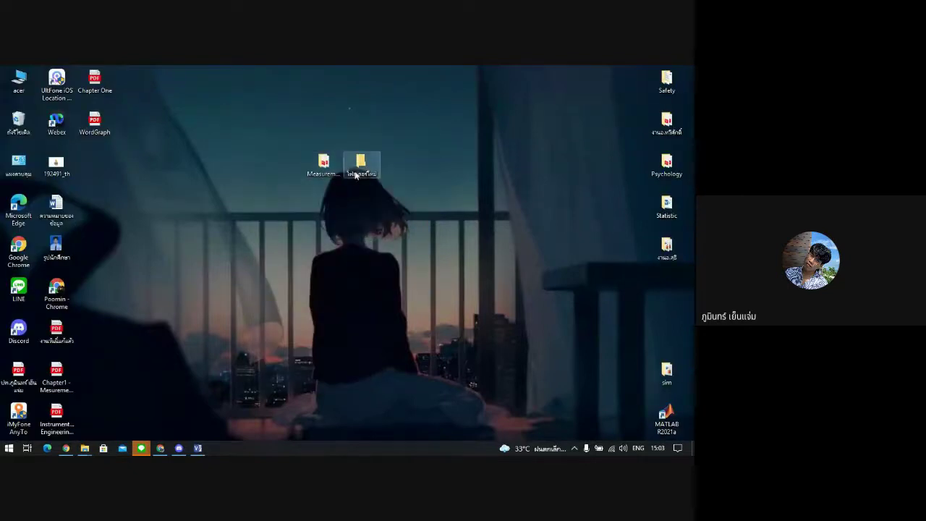
drag(360, 165, 669, 294)
click(477, 333)
drag(477, 333, 671, 334)
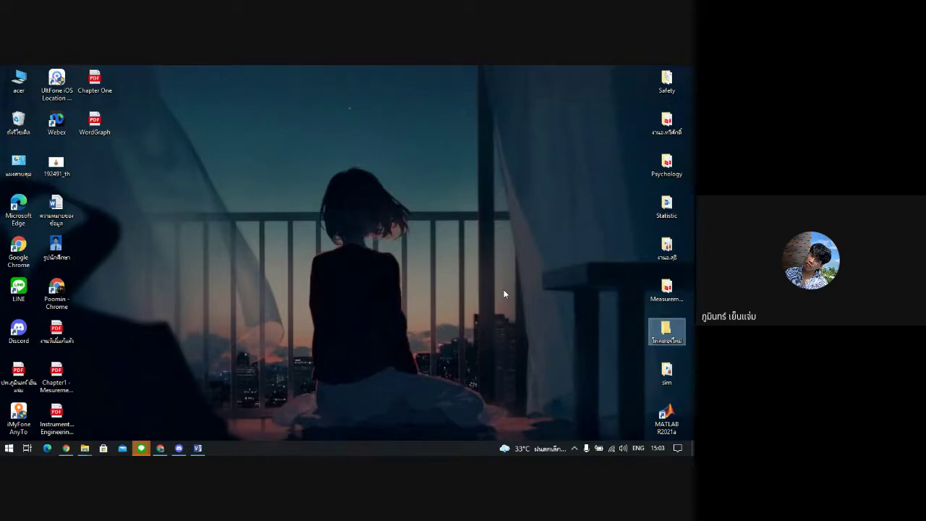
drag(654, 279, 617, 154)
- Move the Measurement folder from the desktop into the Instrument folder inside the instructor's assignment folder, and close the folder window
double_click(667, 122)
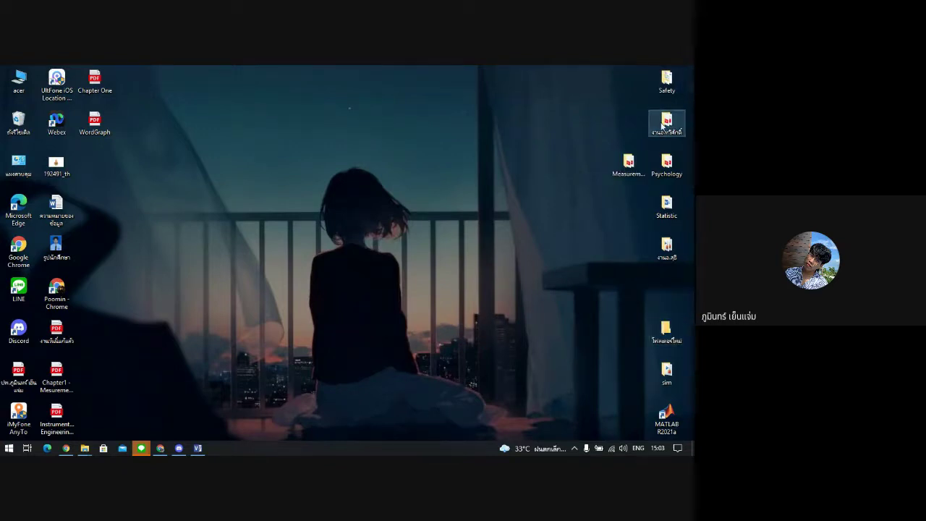
drag(467, 123, 385, 121)
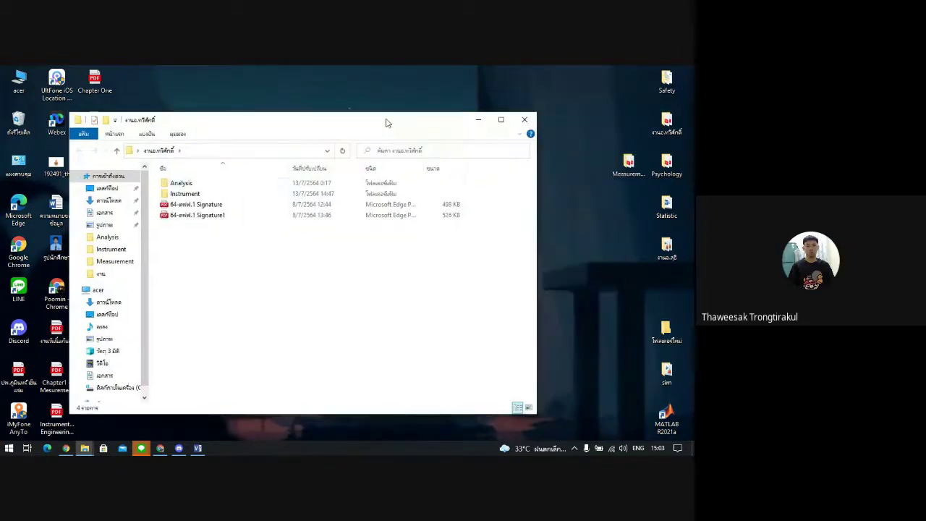
double_click(227, 193)
drag(628, 163, 222, 236)
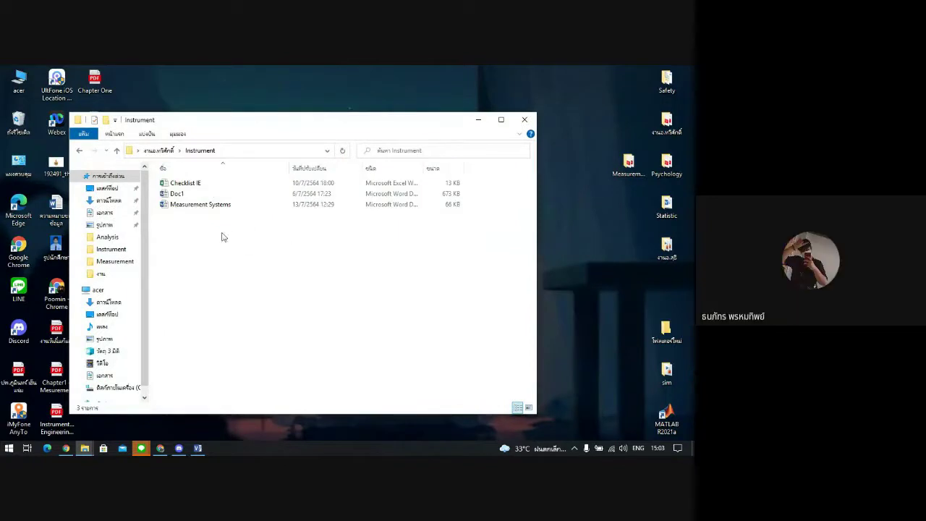
right_click(570, 227)
click(590, 250)
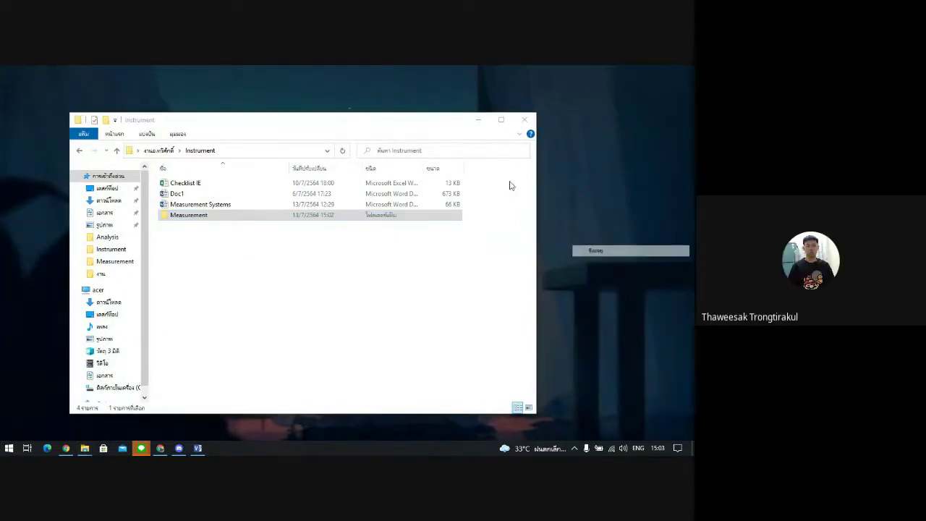
click(524, 120)
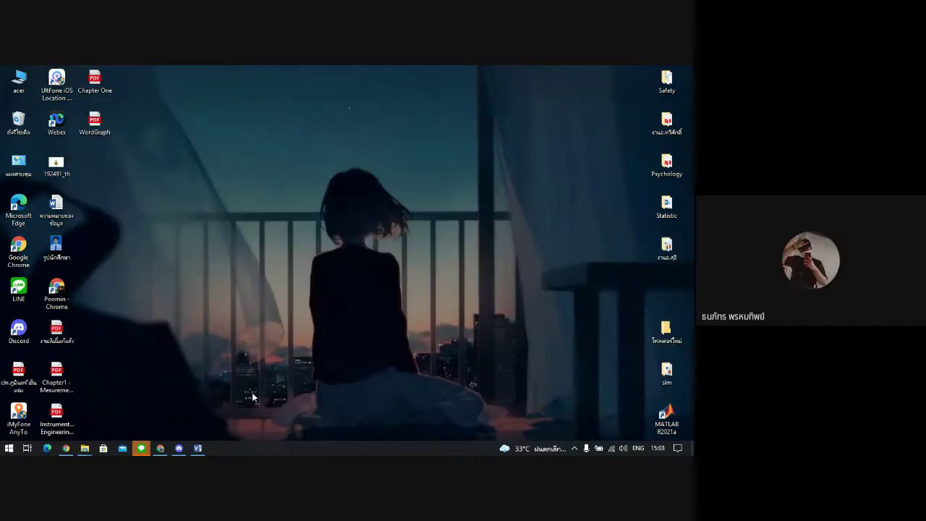
- Return to the Google Meet call in the browser and mute the microphone
click(161, 449)
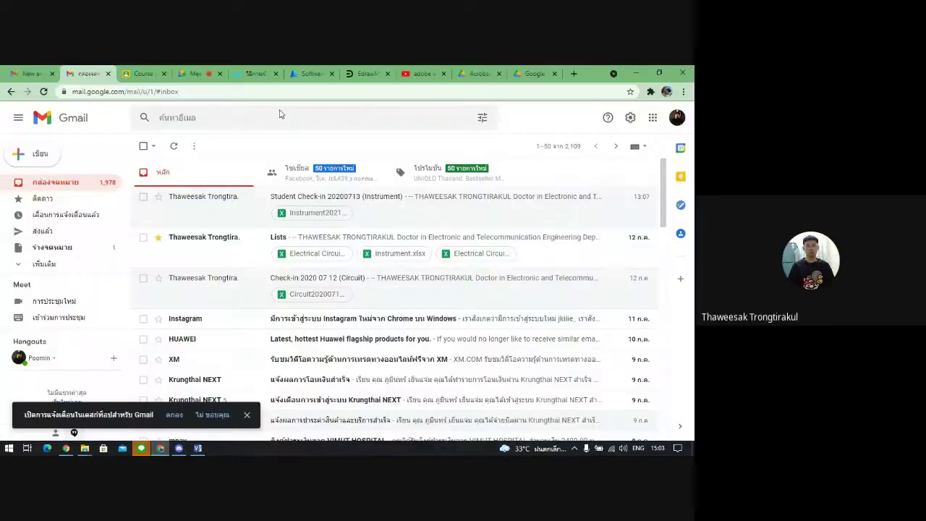
click(425, 73)
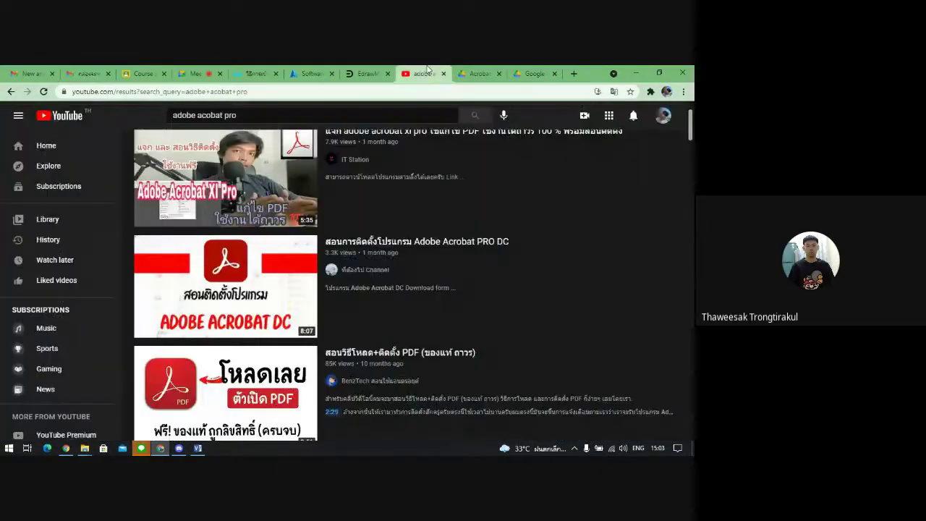
click(192, 73)
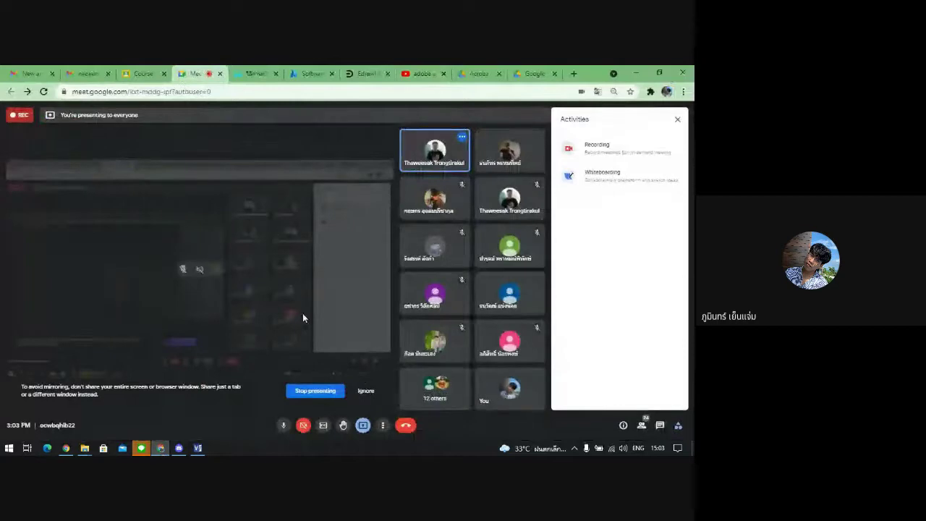
click(285, 426)
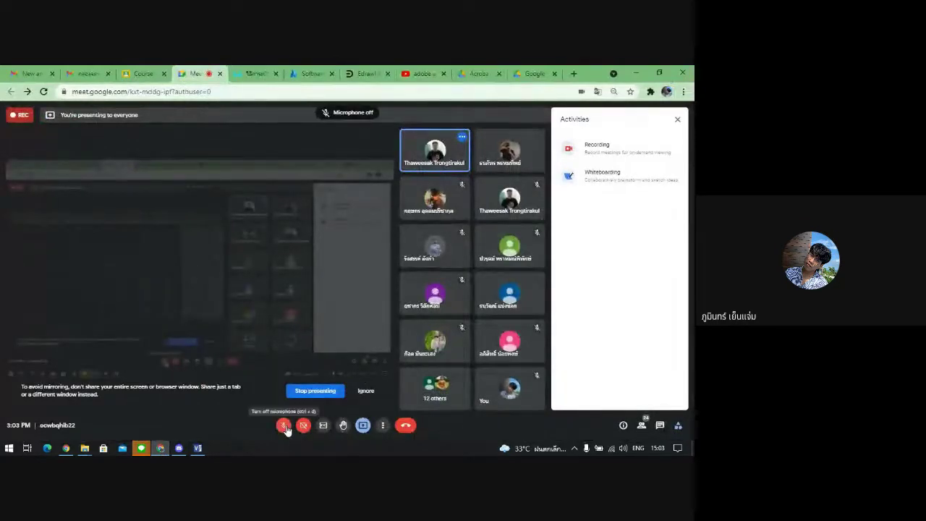
click(284, 427)
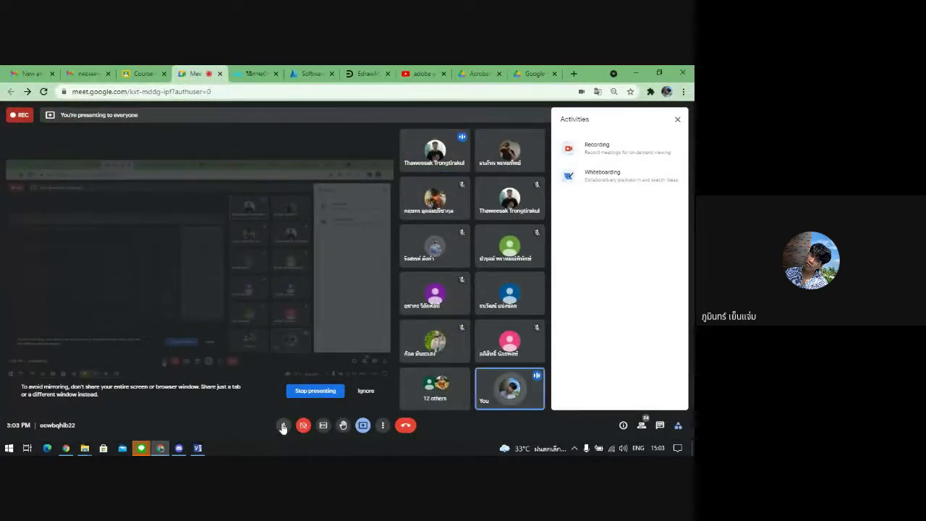
click(283, 426)
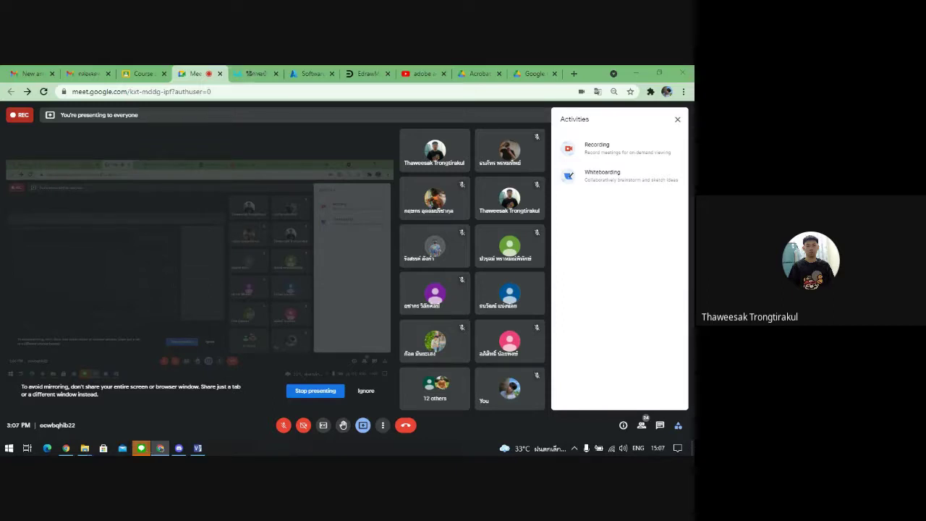
- Check the chat list in LINE and minimize its window
mouse_move(141, 448)
click(91, 405)
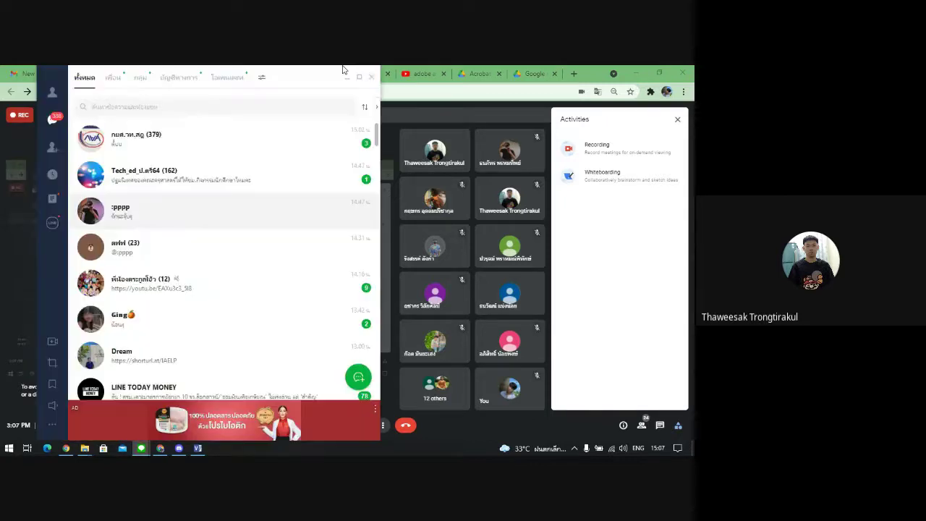
click(348, 78)
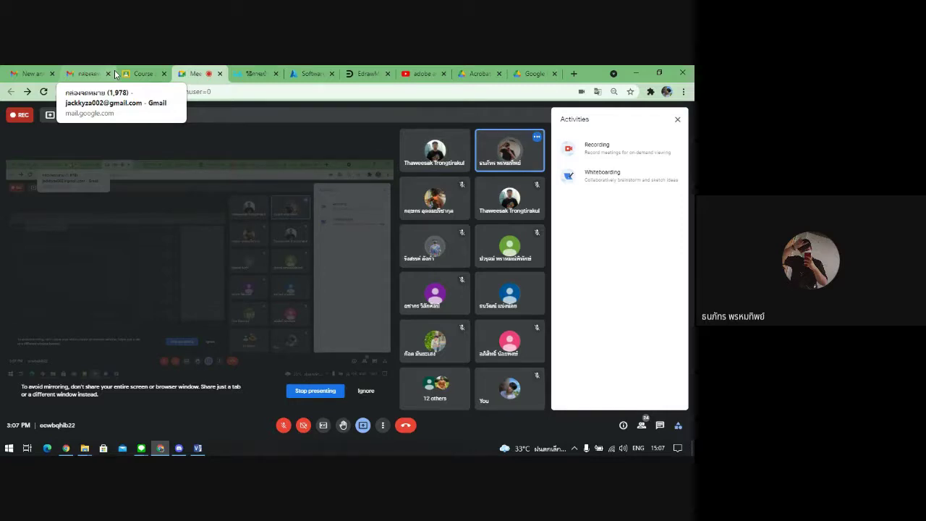
- Unmute the microphone in the Meet call, glance at the Gmail inbox and return to the call
key(ctrl+d)
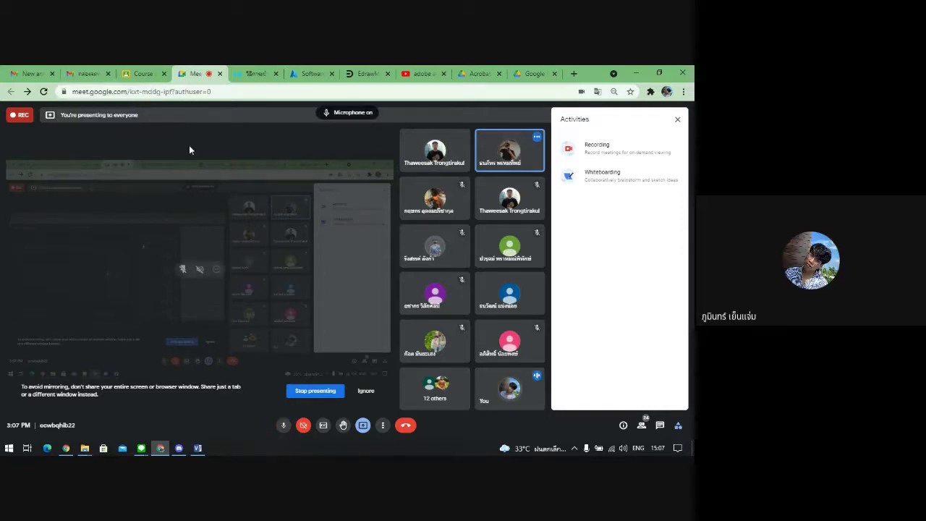
click(94, 68)
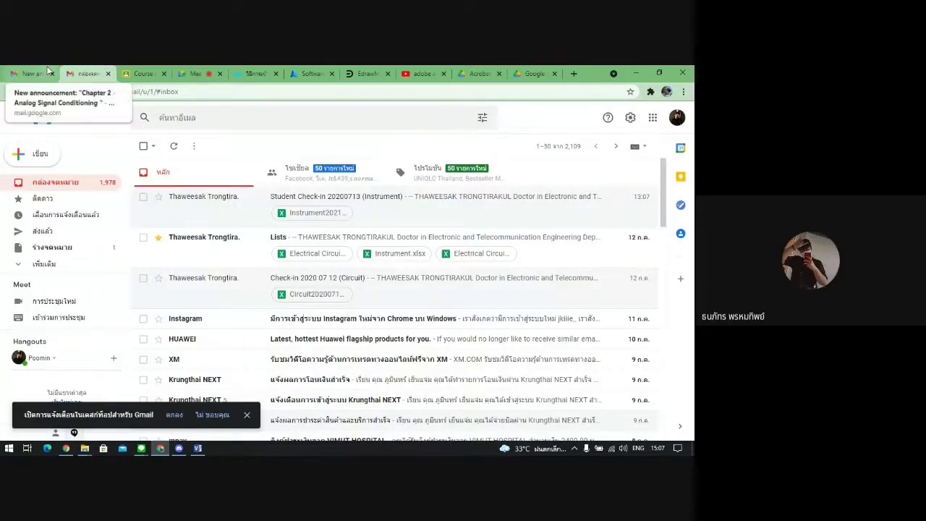
click(186, 74)
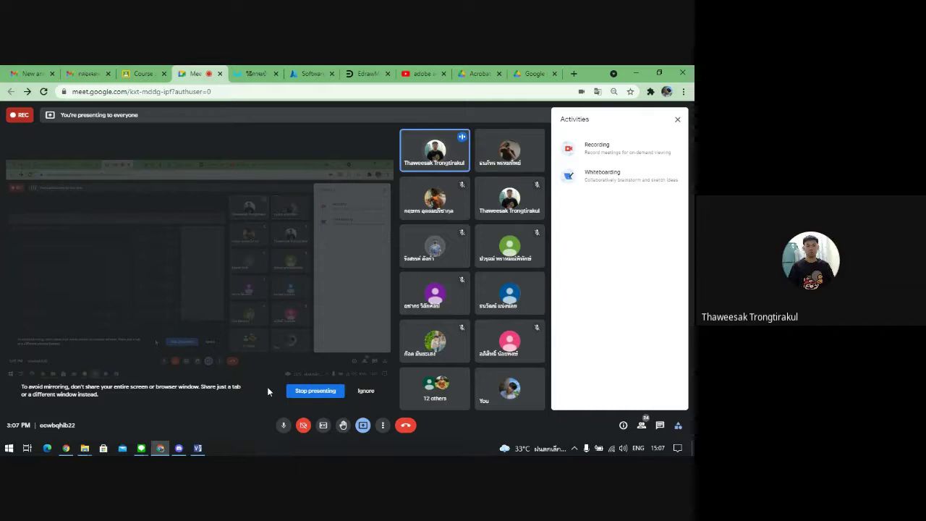
- Reload the Gmail inbox, look through the "Student Check-in 20200713 (Instrument)" email with its attachment, and go back to the inbox
click(103, 72)
click(44, 93)
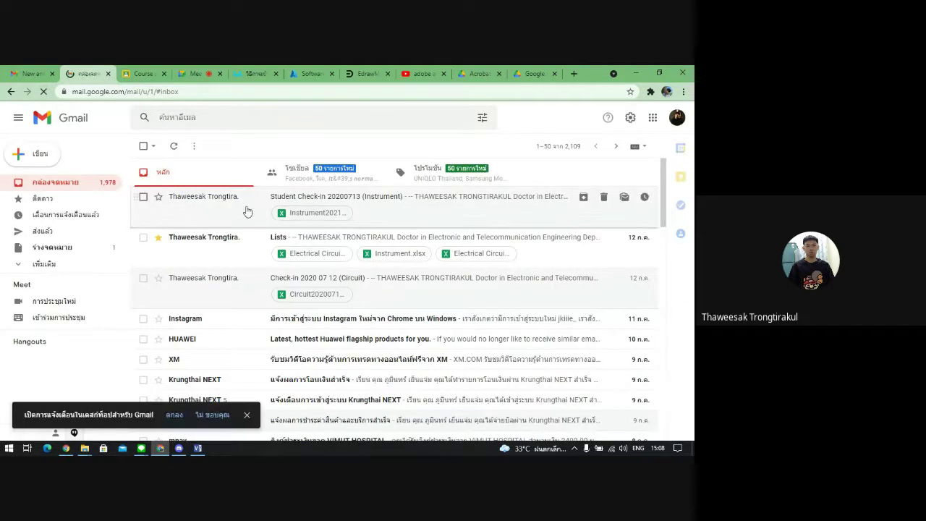
click(233, 206)
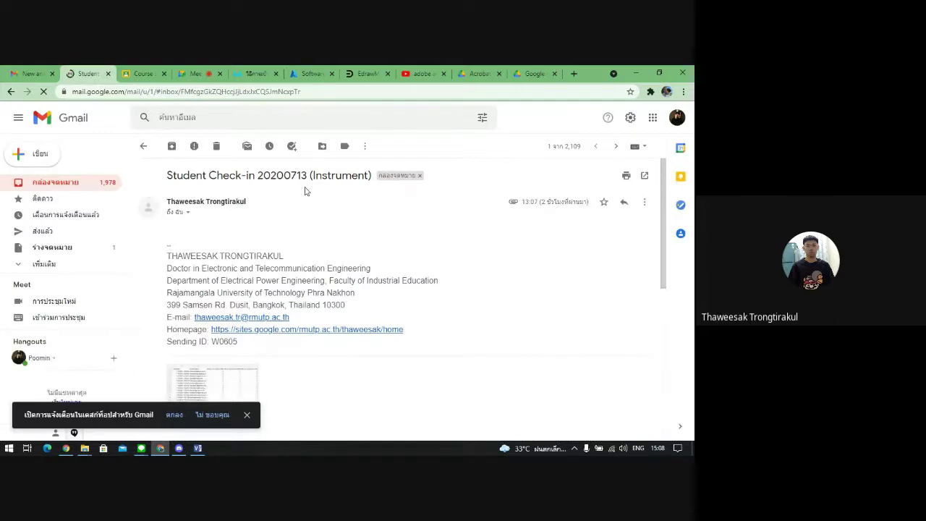
scroll(310, 192, down, 1)
scroll(586, 218, down, 2)
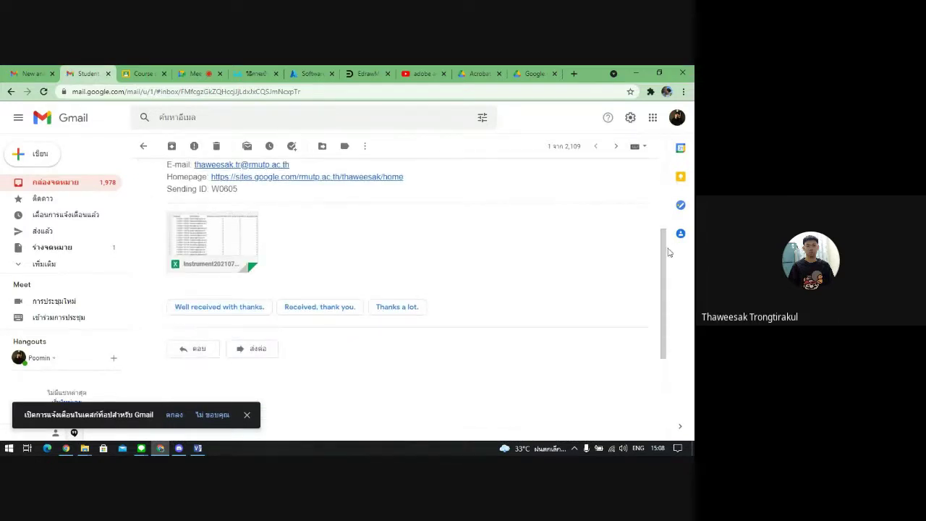
scroll(507, 253, up, 3)
click(11, 92)
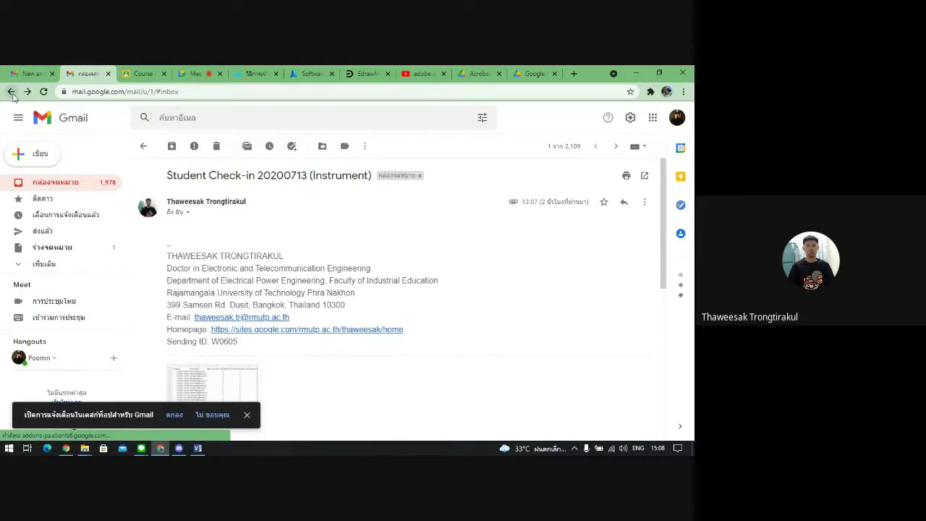
- Reload the Gmail inbox again, confirming the reload, and open the instructor's "Answer Chapter 1" email
click(12, 94)
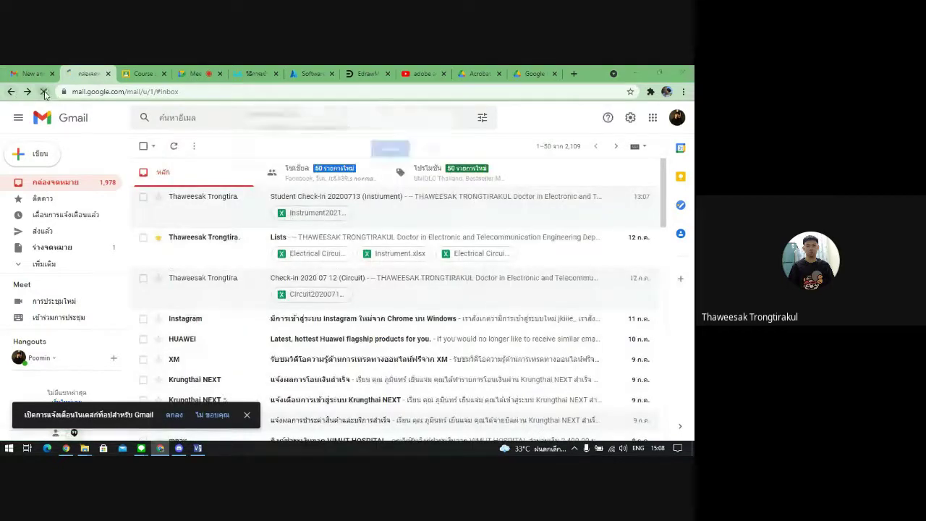
click(380, 153)
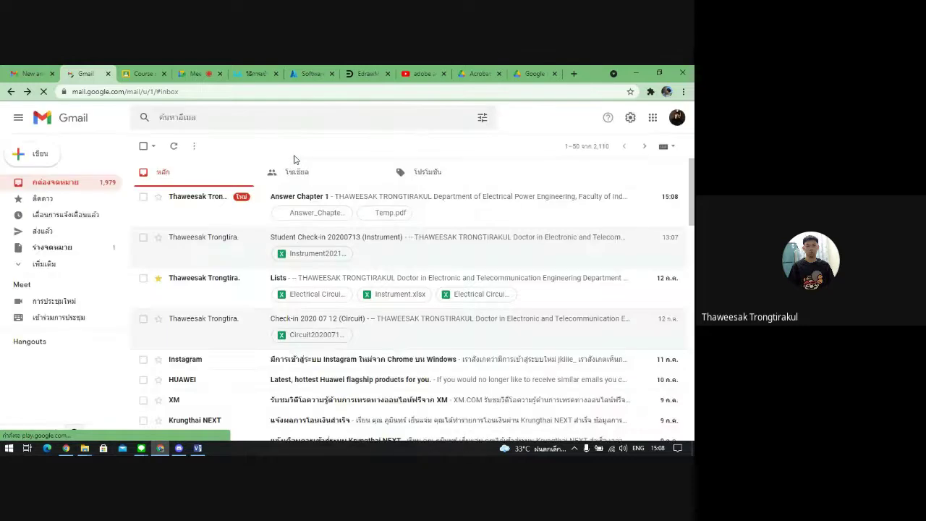
click(266, 200)
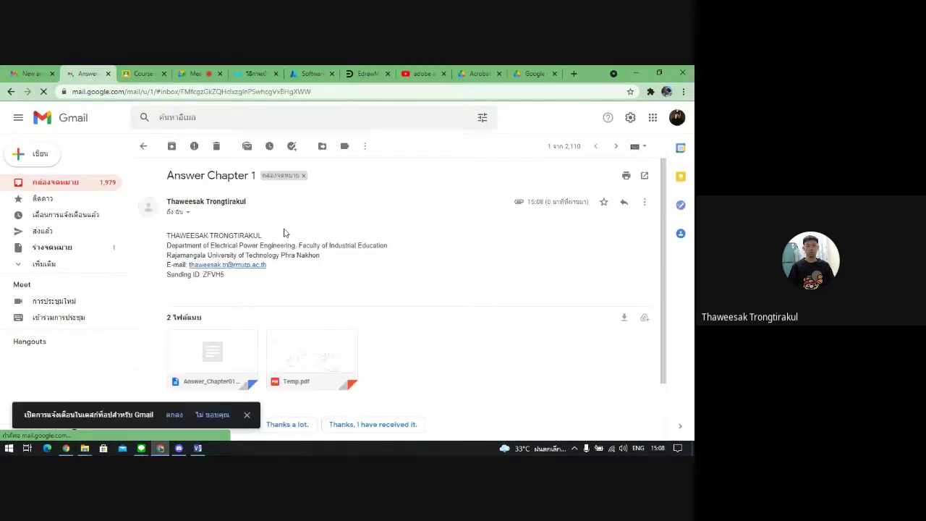
- Look through the first pages of the Temp.pdf attachment, download the file and close its preview
scroll(283, 227, down, 1)
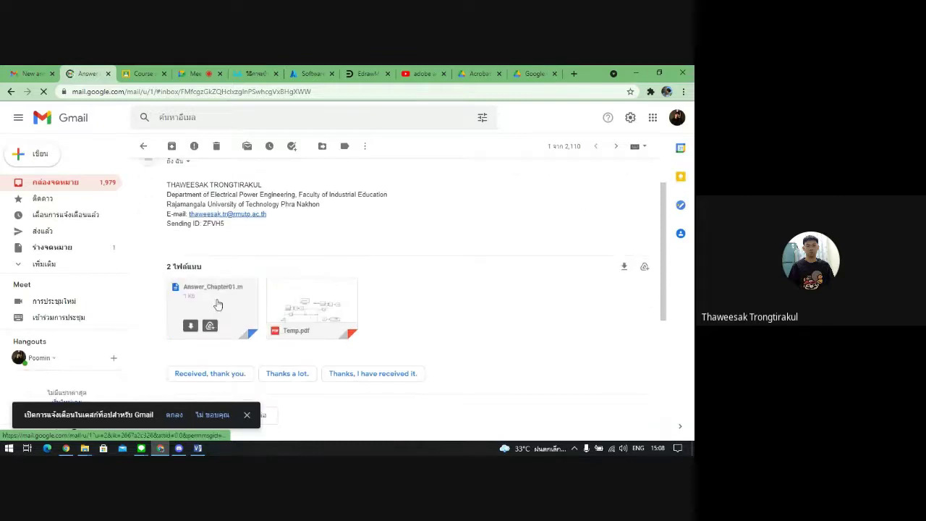
click(303, 310)
scroll(343, 271, down, 5)
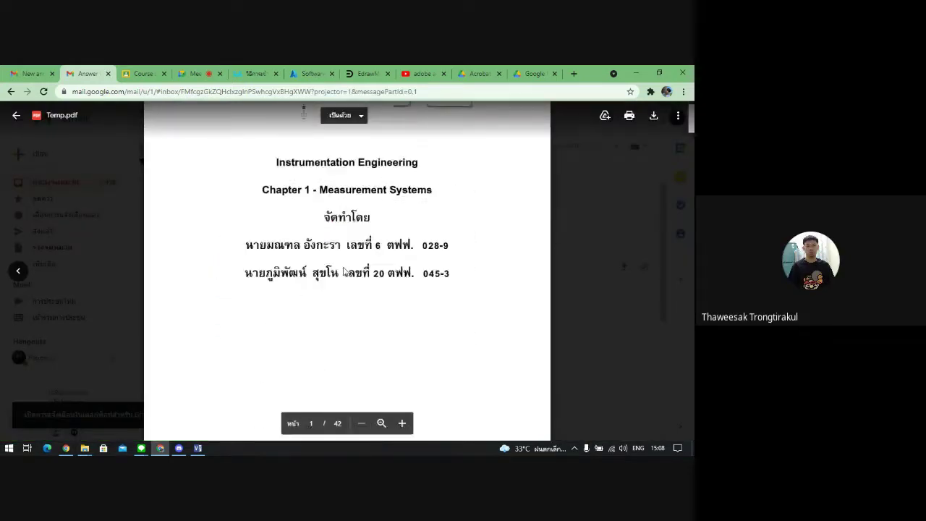
scroll(344, 268, down, 20)
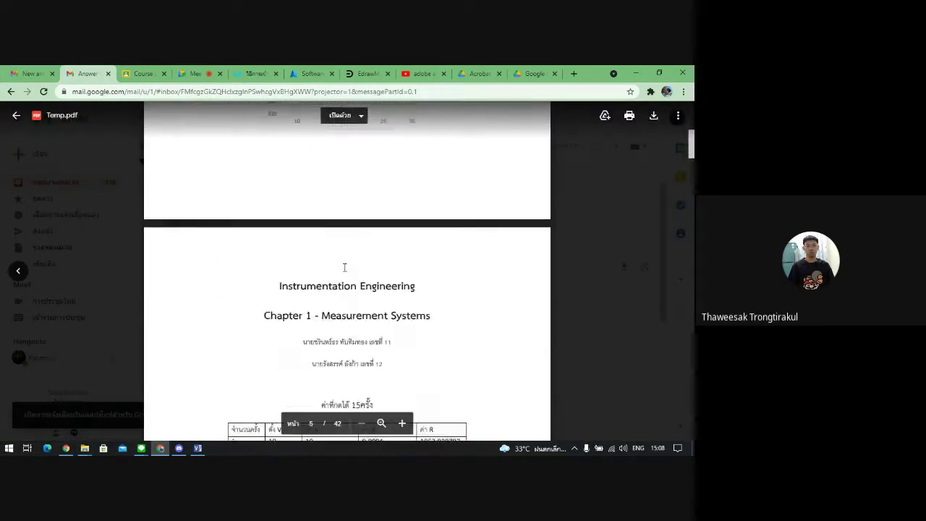
scroll(412, 283, down, 10)
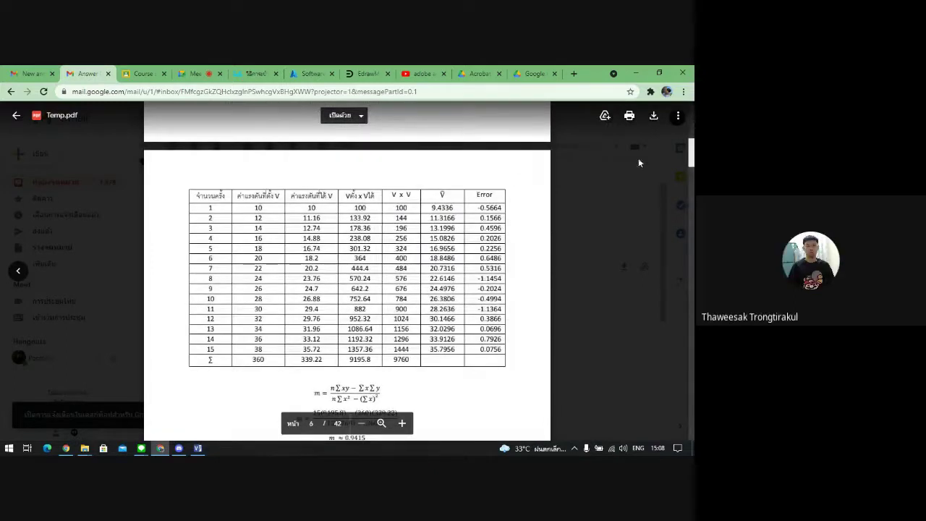
click(654, 117)
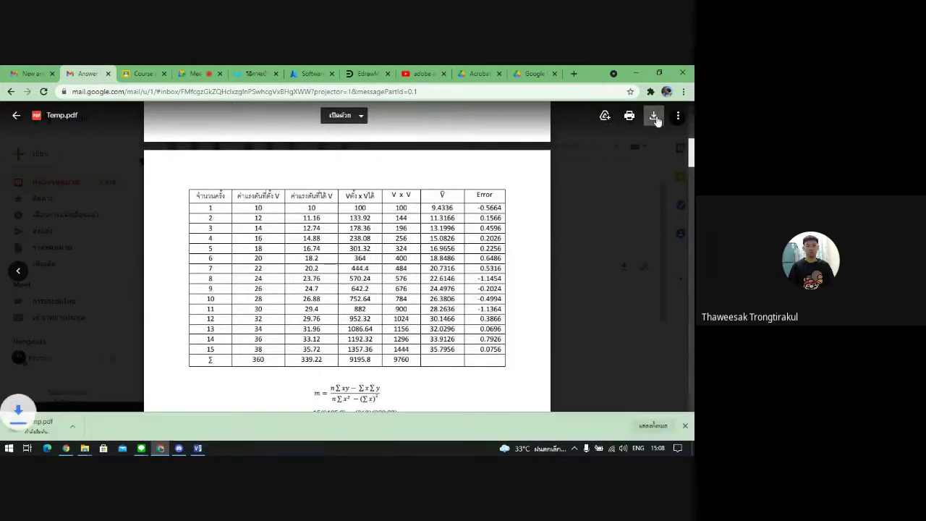
click(112, 249)
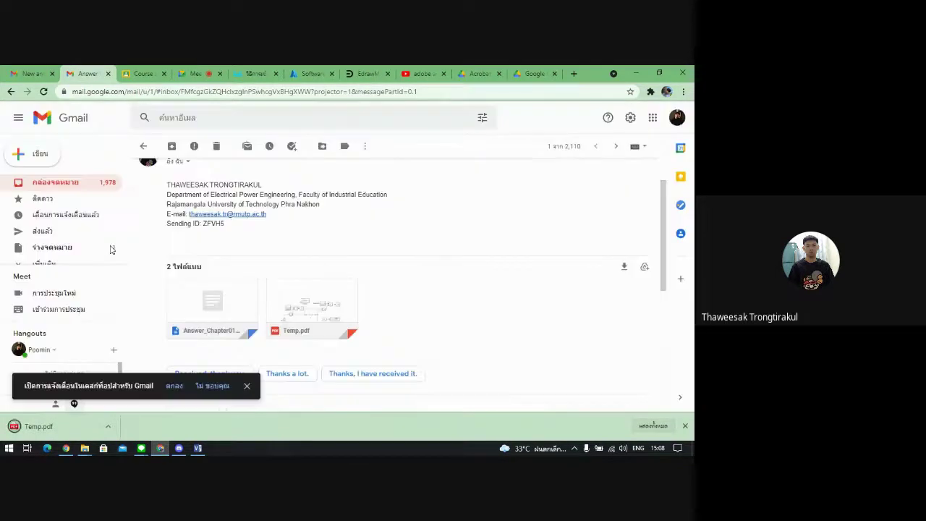
key(ctrl+a)
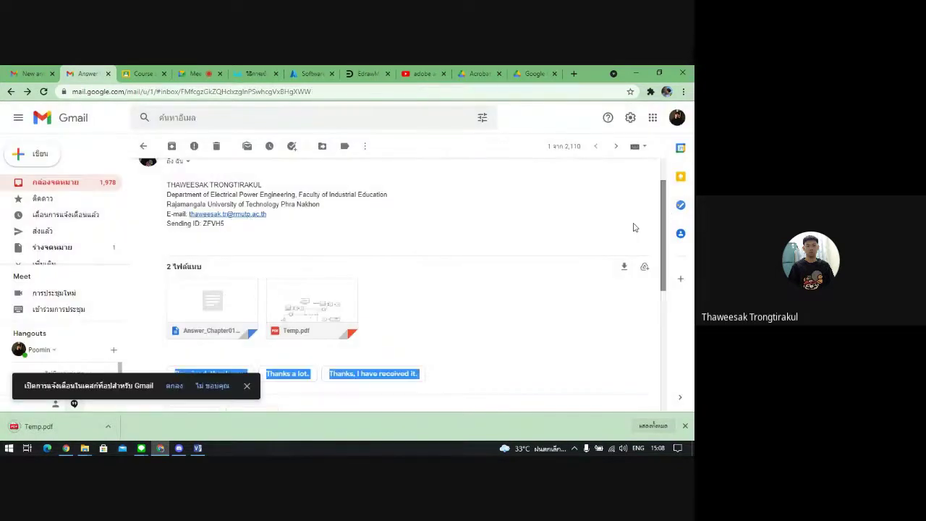
- Open the Answer_Chapter01.m attachment and download it
click(209, 317)
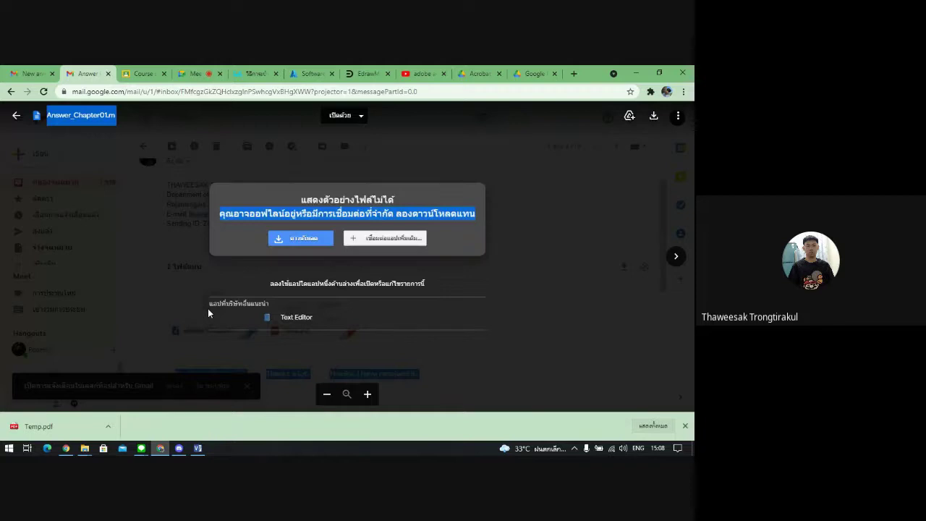
click(256, 225)
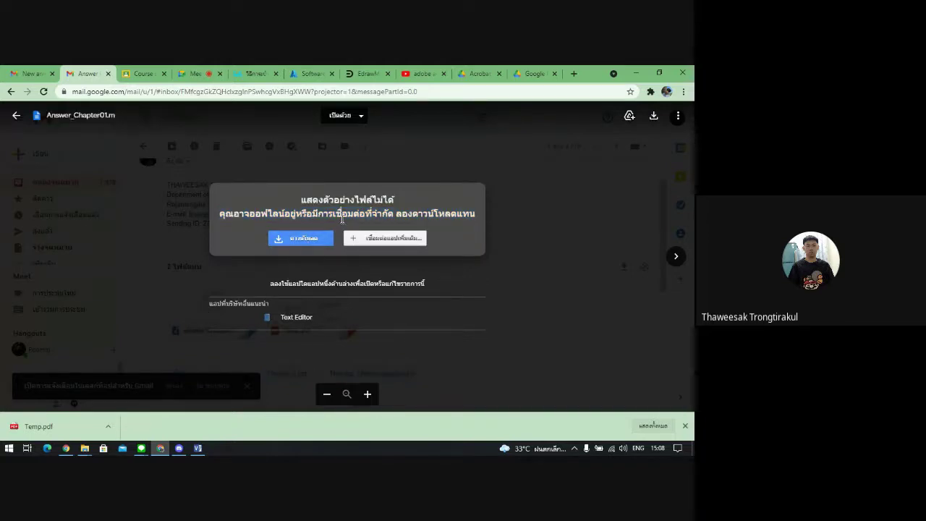
click(304, 246)
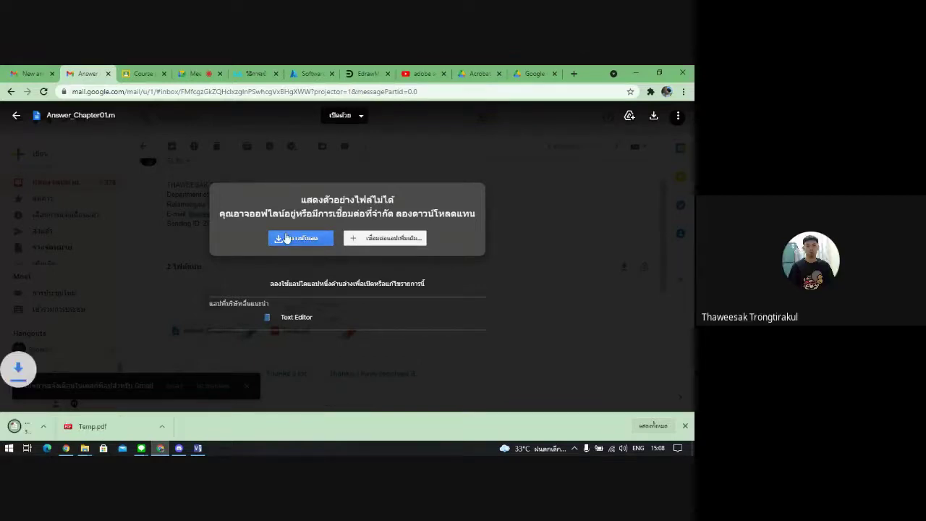
- Restore the browser to a smaller window, refresh the desktop and minimize the browser
click(660, 73)
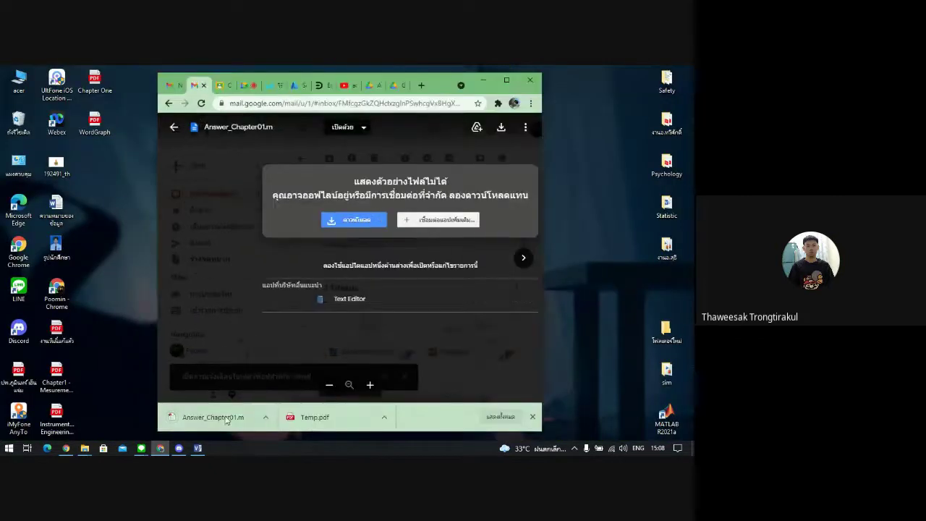
right_click(592, 228)
click(612, 257)
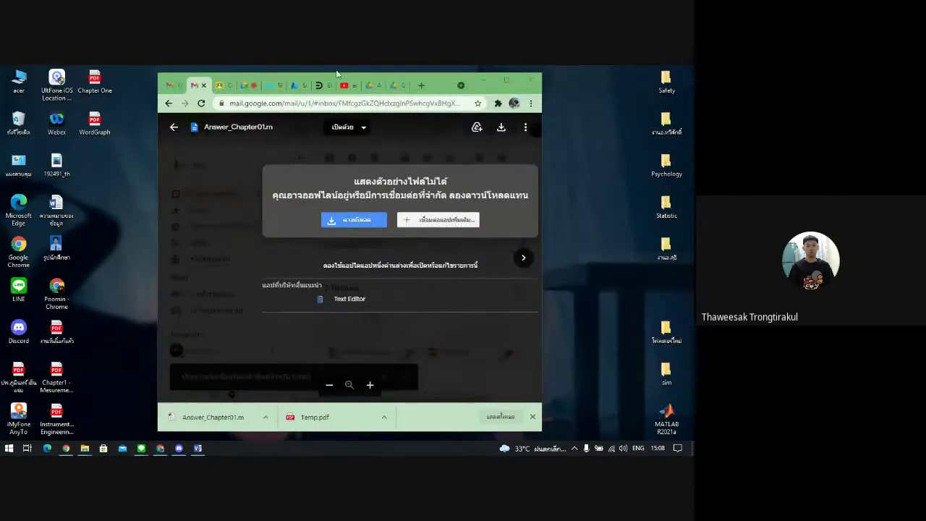
click(488, 81)
- Switch to File Explorer, open the Downloads folder and refresh its file list
mouse_move(85, 448)
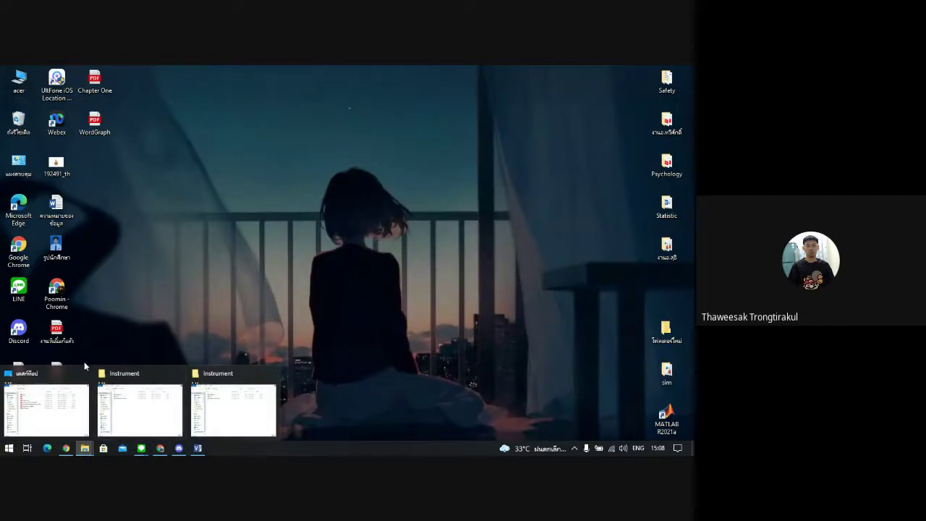
click(85, 369)
click(203, 191)
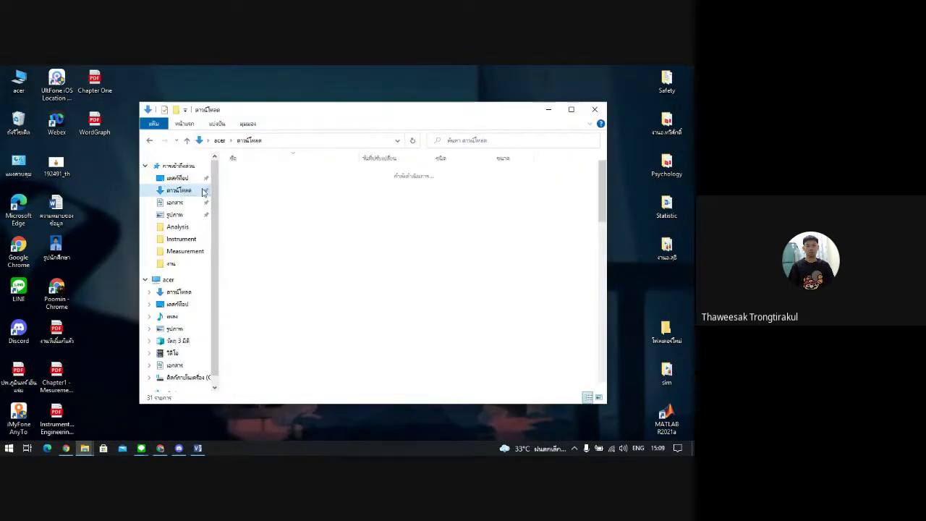
right_click(568, 210)
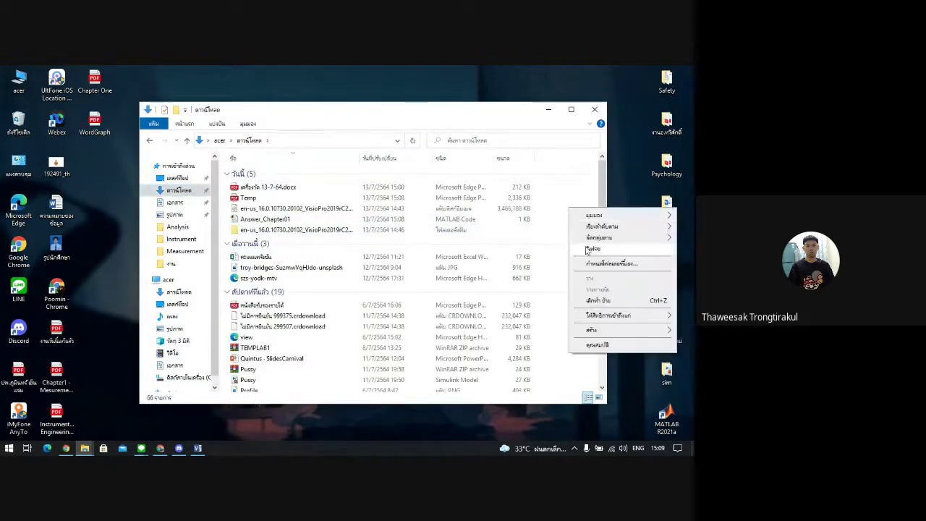
click(587, 250)
- Look through the files in the Downloads folder and maximize the folder window
scroll(483, 218, down, 7)
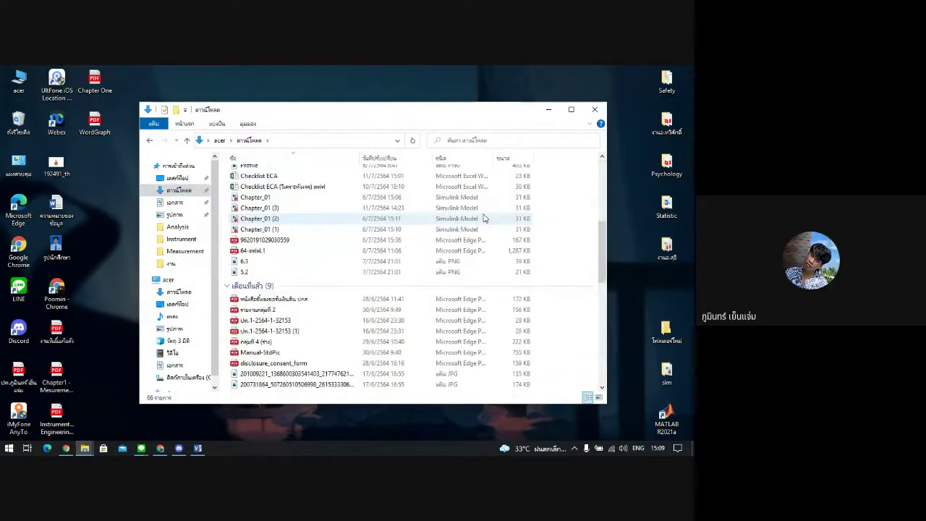
scroll(483, 218, down, 2)
scroll(483, 218, up, 9)
key(super+Up)
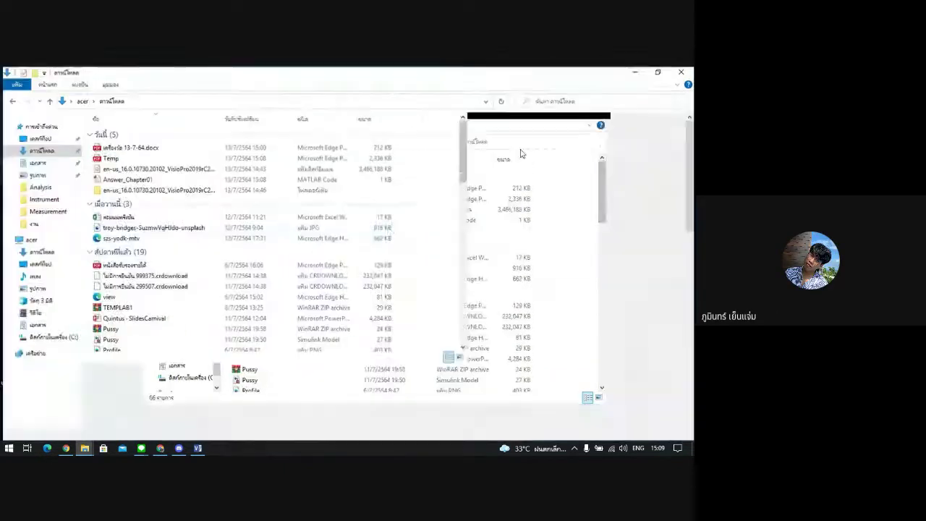
- Switch from the folder window to the browser and open the downloaded Temp.pdf
key(super+d)
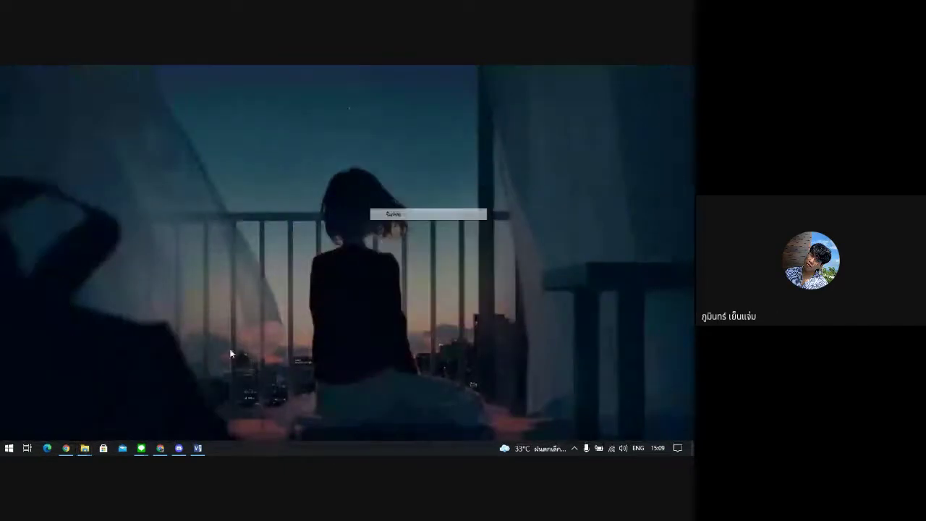
click(160, 448)
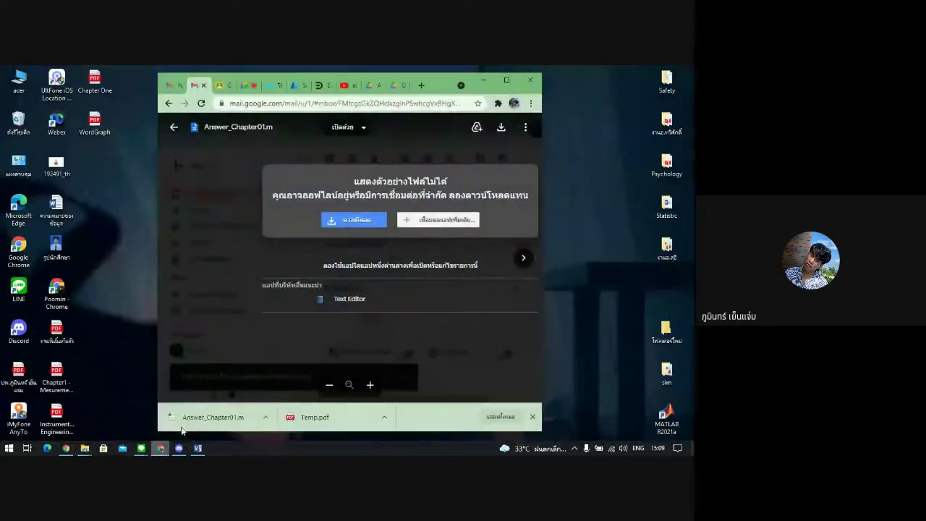
click(321, 418)
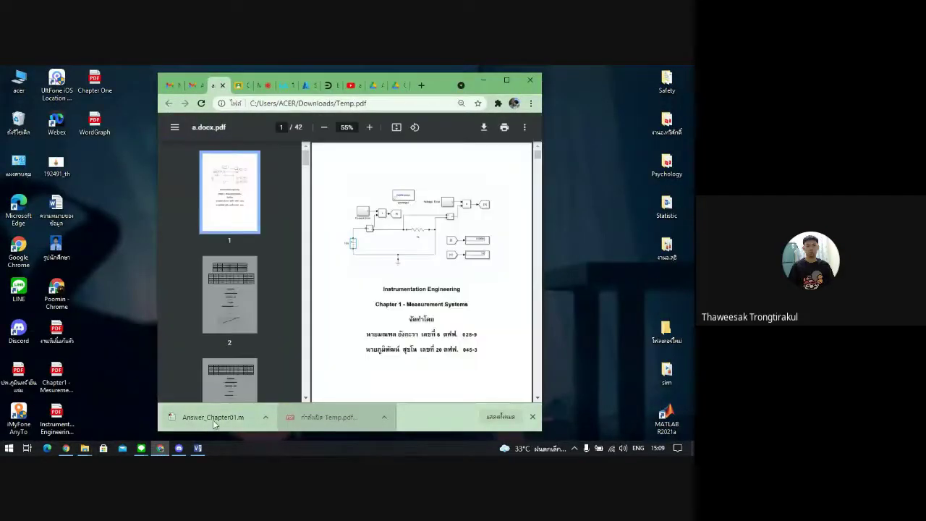
- Open the downloaded Answer_Chapter01.m in MATLAB R2021a and maximize its window
click(213, 419)
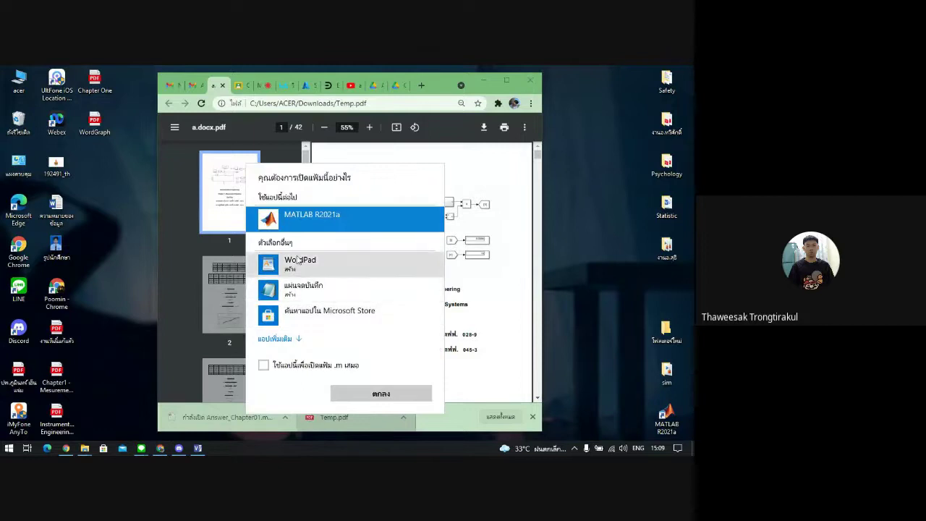
double_click(313, 228)
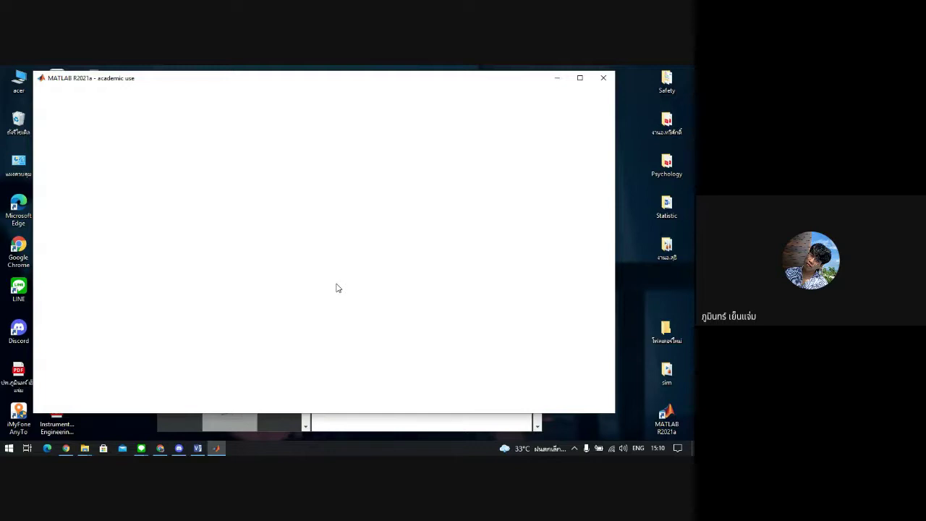
click(579, 77)
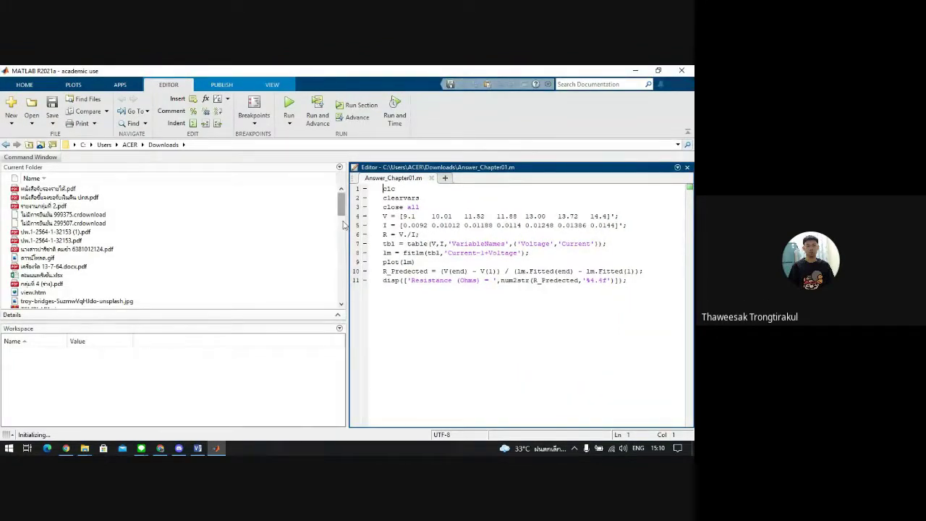
click(345, 187)
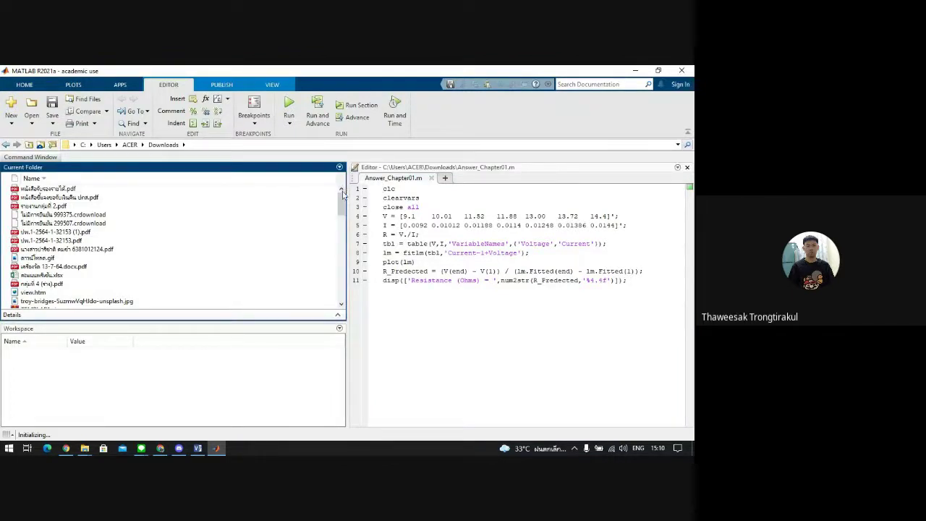
- Switch back to the browser, maximize it and move the Temp.pdf tab behind all other tabs
click(636, 71)
click(507, 79)
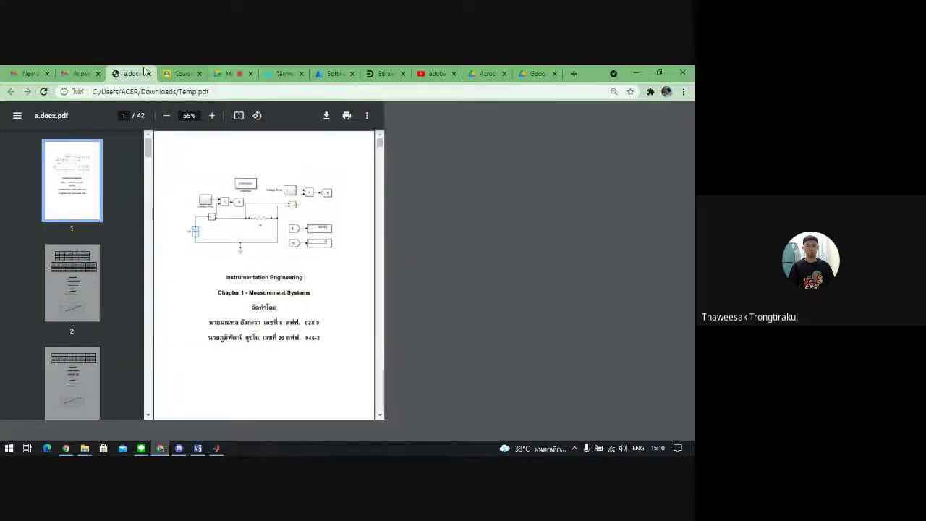
drag(559, 70, 550, 72)
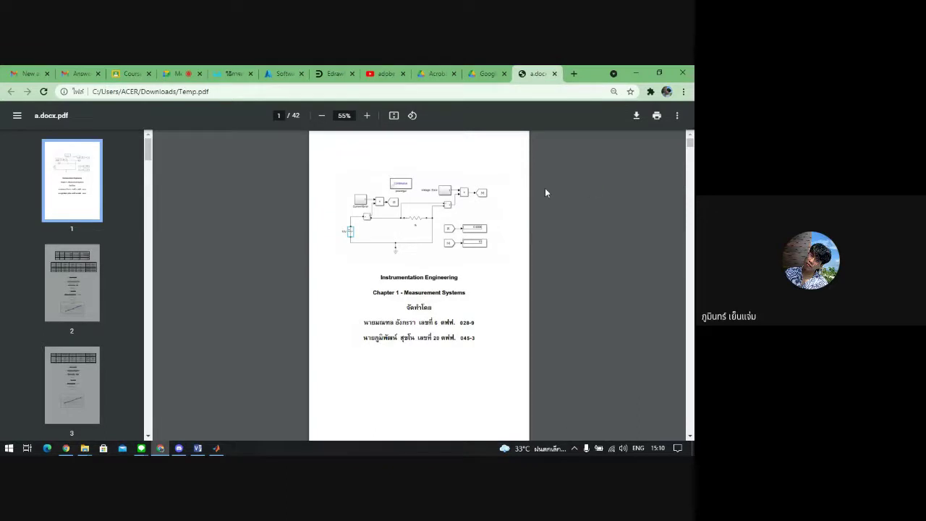
- Go to page 2 of Temp.pdf and enlarge the page with the measurement tables to 80%
click(367, 115)
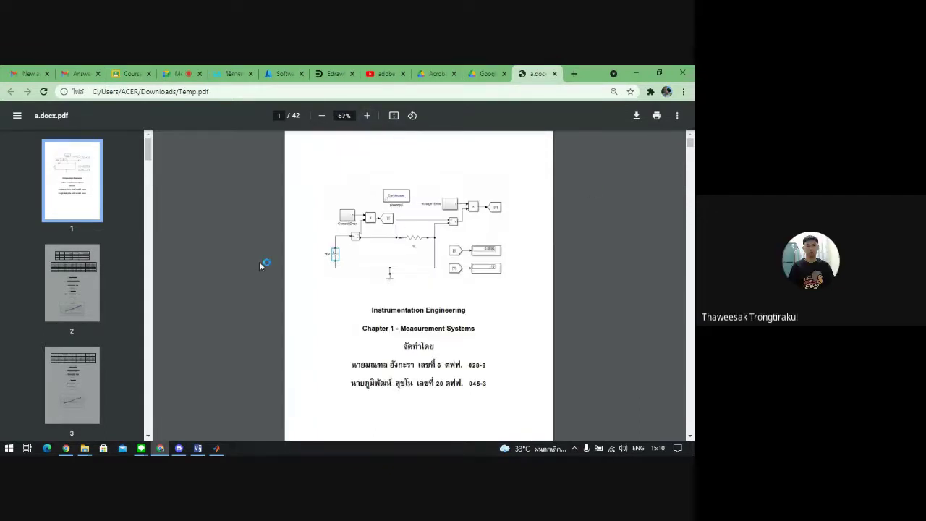
click(66, 263)
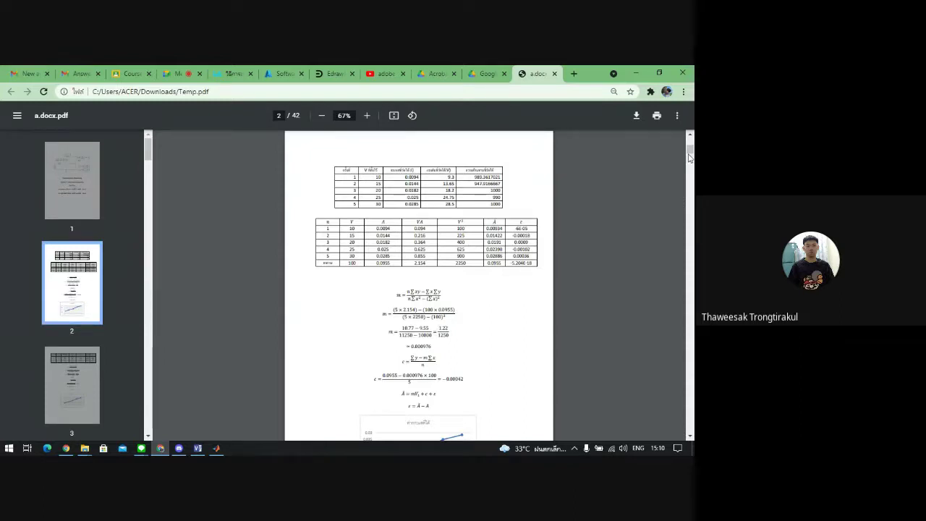
scroll(691, 148, down, 2)
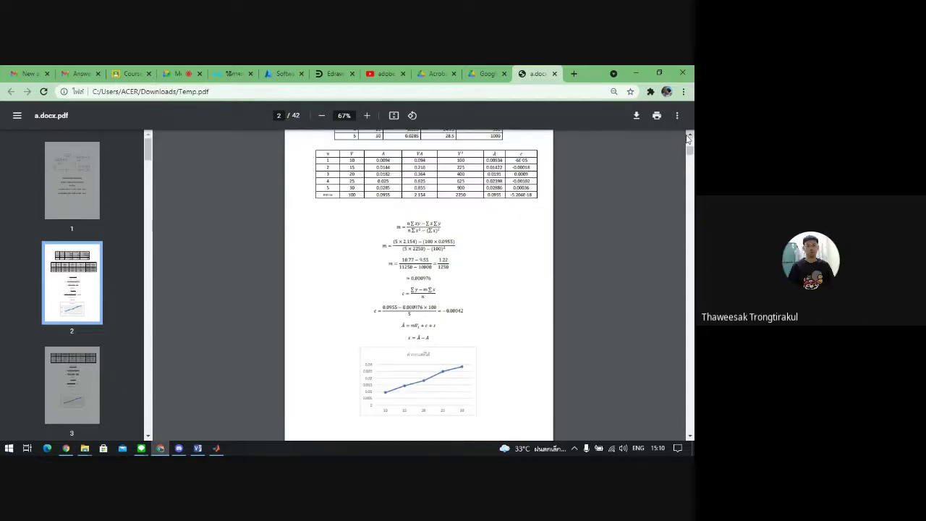
click(691, 135)
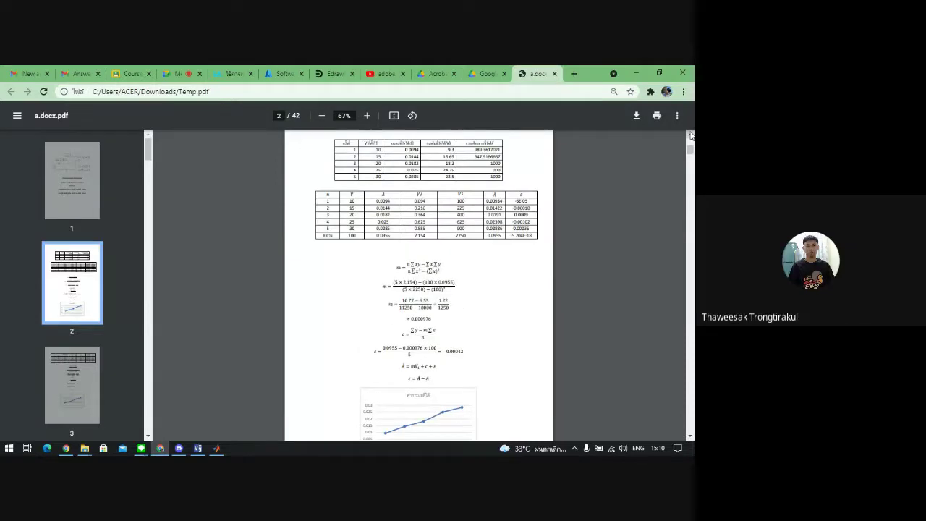
click(368, 116)
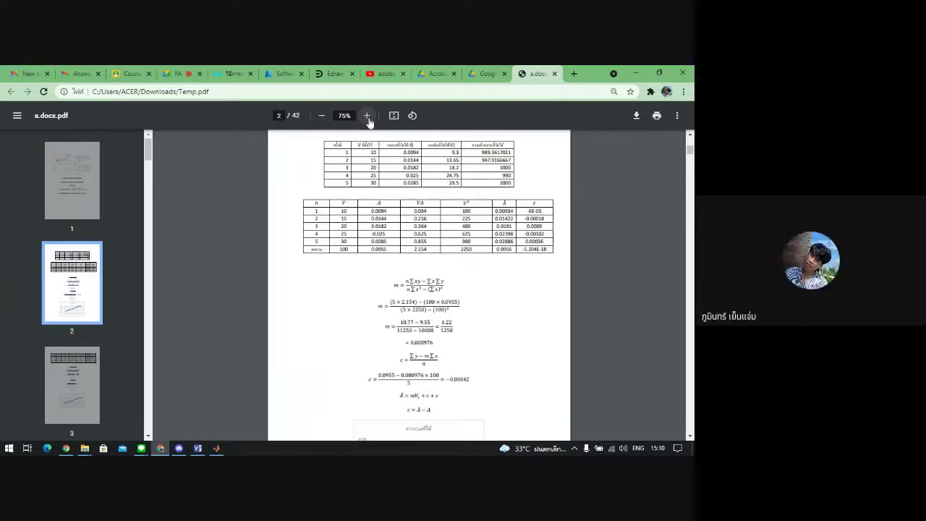
click(368, 116)
click(691, 135)
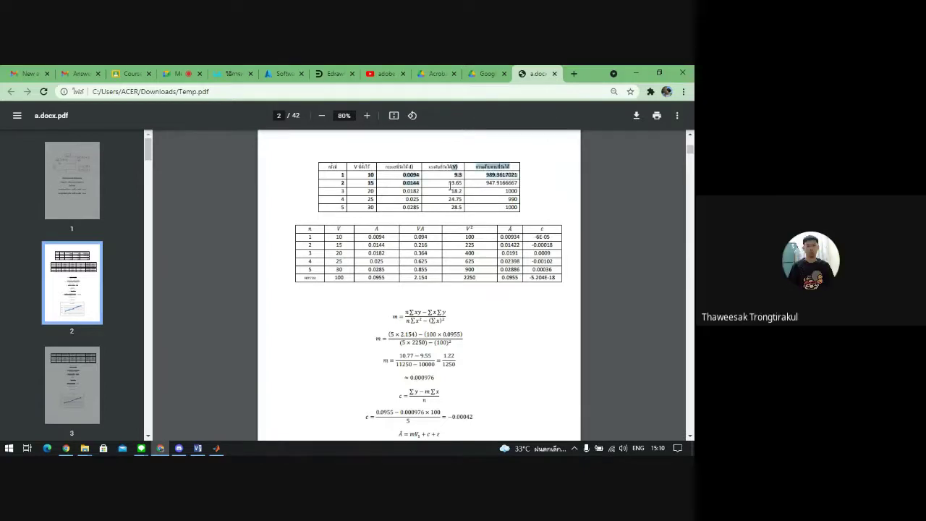
- Highlight the first measured voltage in the upper table on page 2 of the report
drag(447, 175, 507, 167)
click(450, 221)
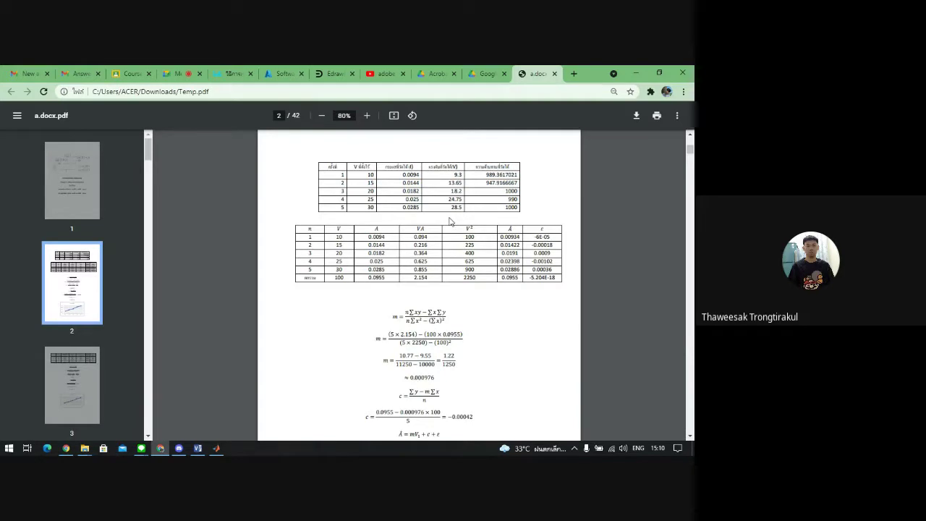
double_click(451, 174)
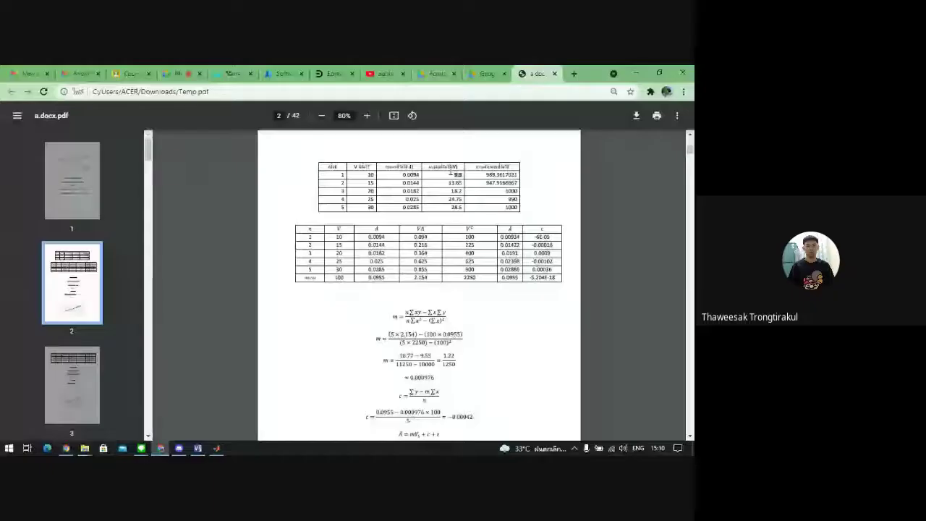
mouse_move(451, 173)
mouse_down()
mouse_move(507, 167)
mouse_move(461, 174)
mouse_up()
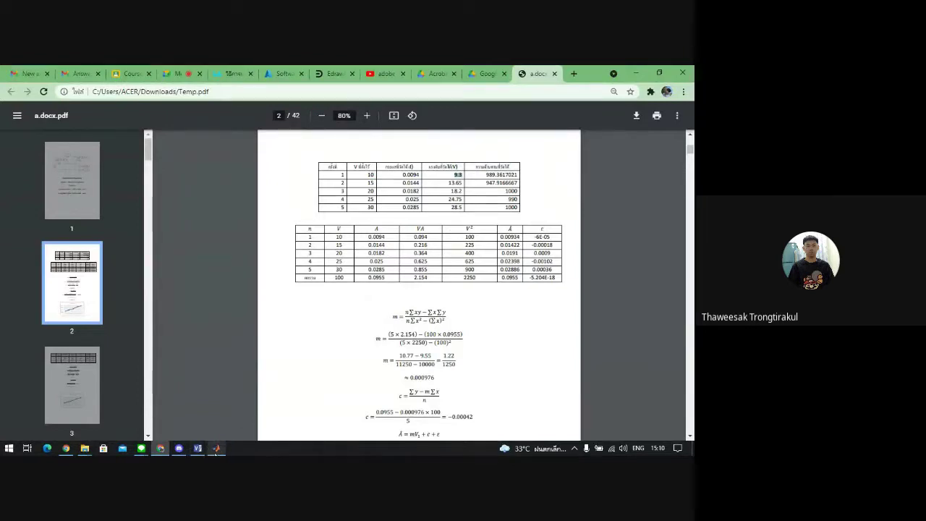
- Switch to MATLAB and highlight the first value of the V array in line 4 for comparison with the report
click(216, 449)
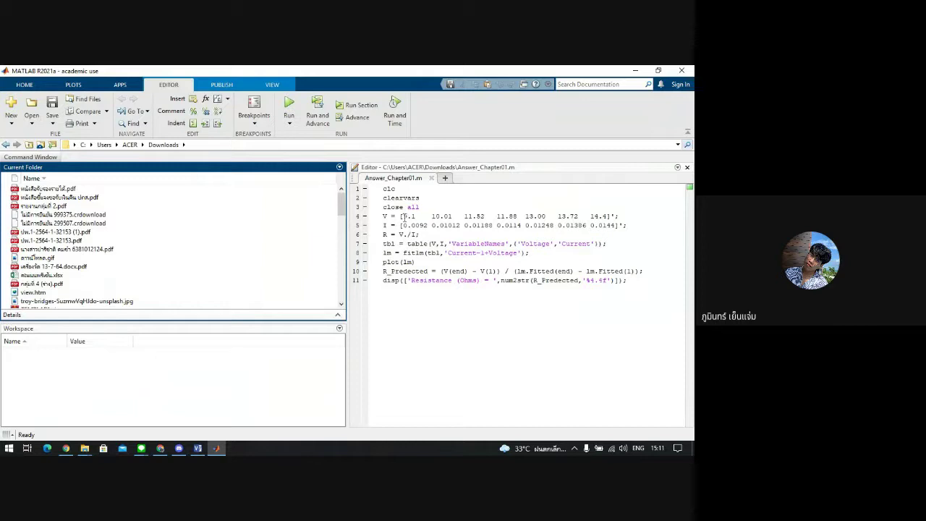
drag(403, 216, 417, 217)
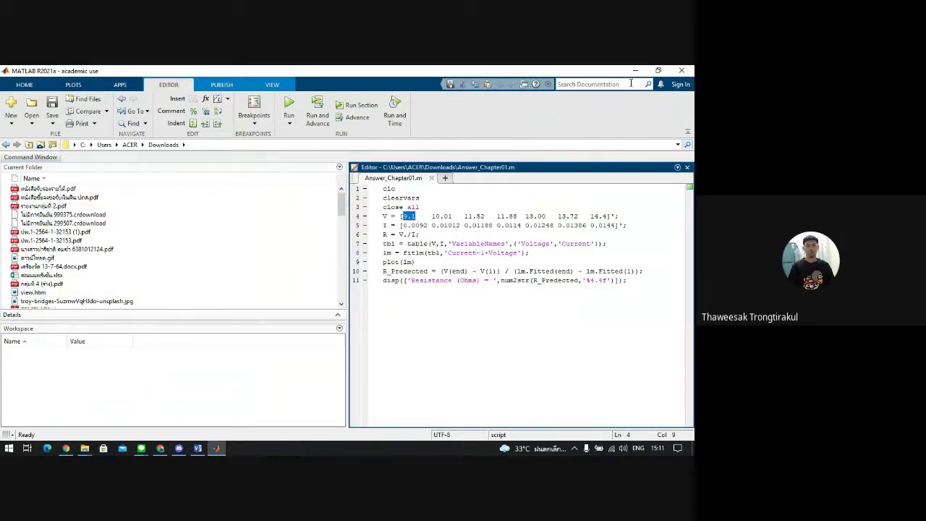
click(659, 70)
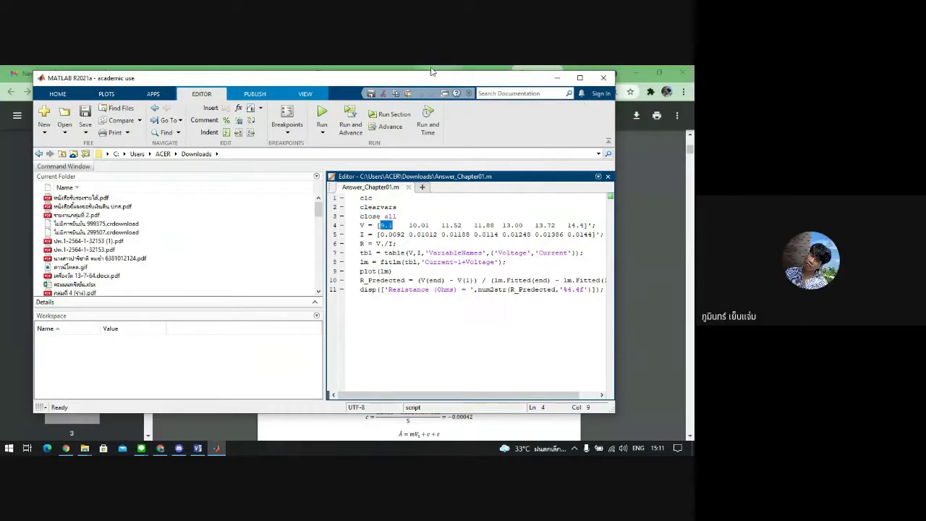
drag(421, 81, 487, 100)
click(590, 100)
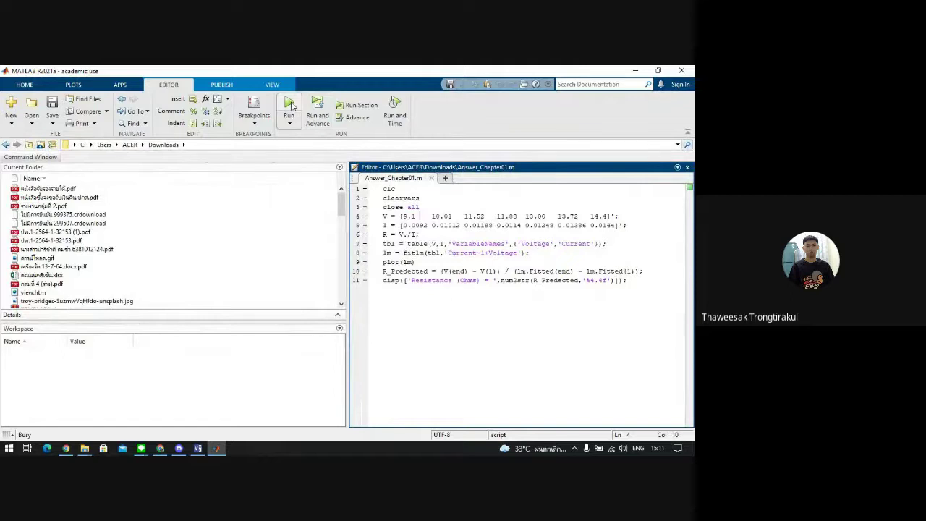
- Run the Answer_Chapter01.m script, pause it during execution and continue it to produce its plot
click(290, 106)
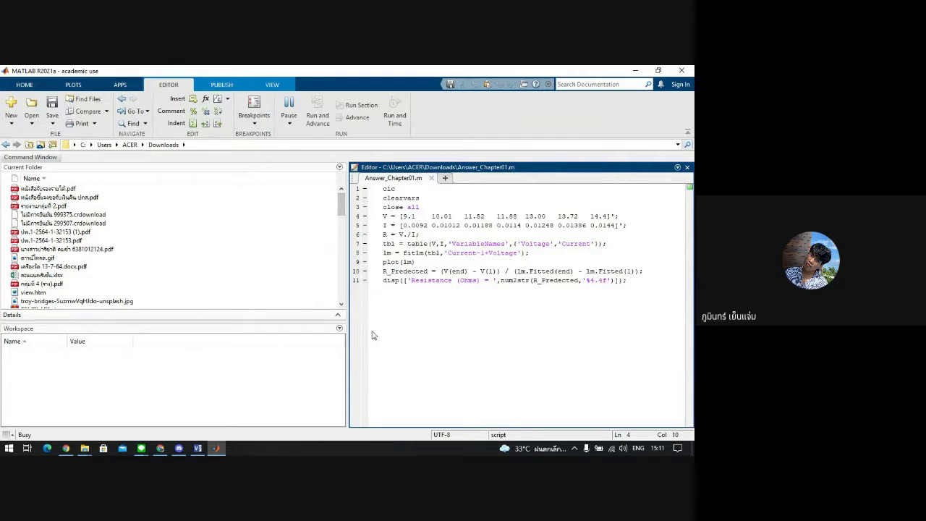
click(292, 107)
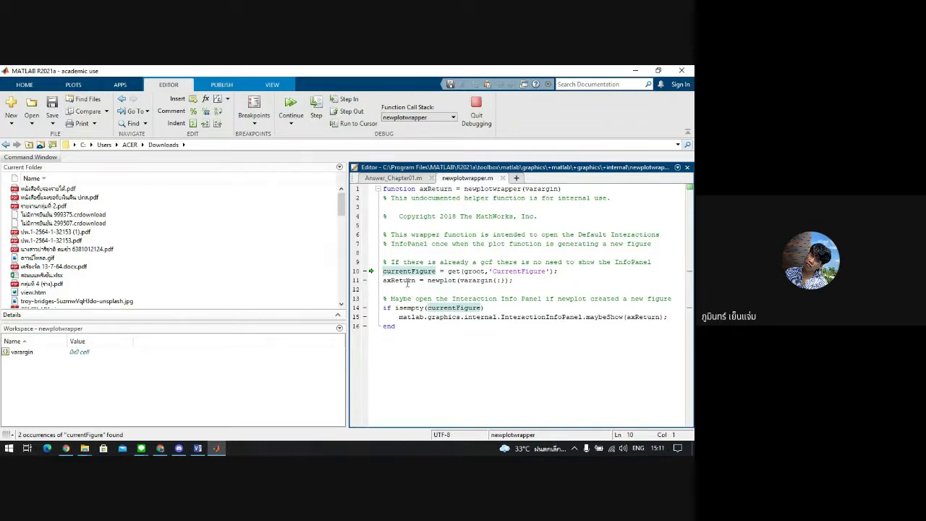
drag(384, 269, 437, 271)
click(291, 107)
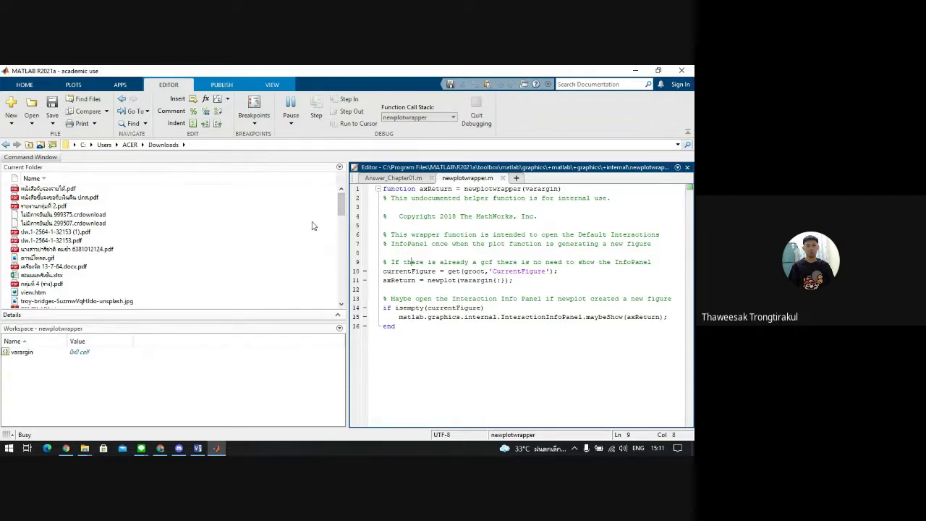
click(339, 167)
click(336, 169)
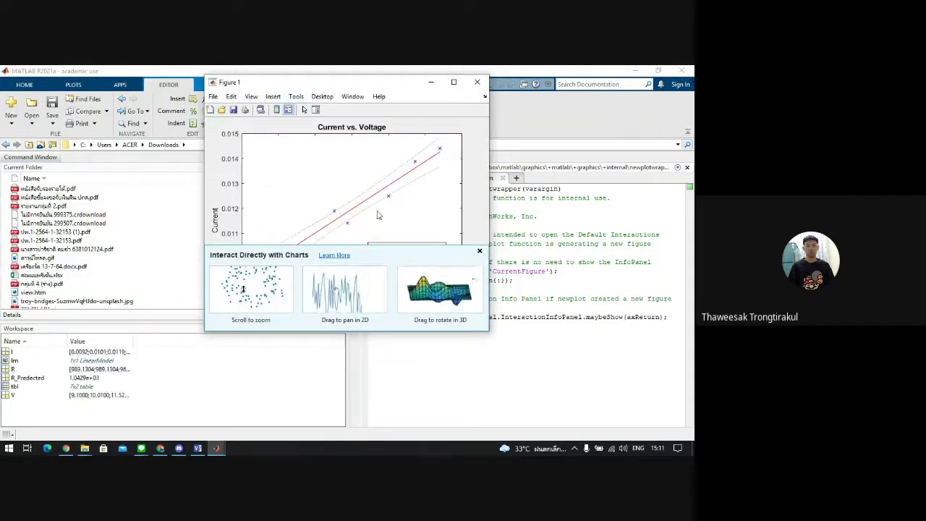
- Examine the Current vs. Voltage figure at full-screen size and restore its smaller window
click(453, 82)
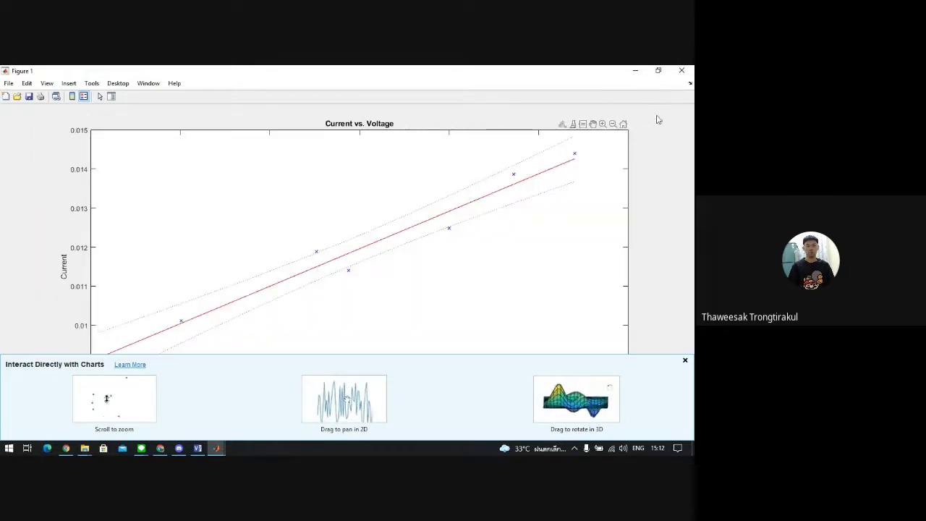
click(658, 70)
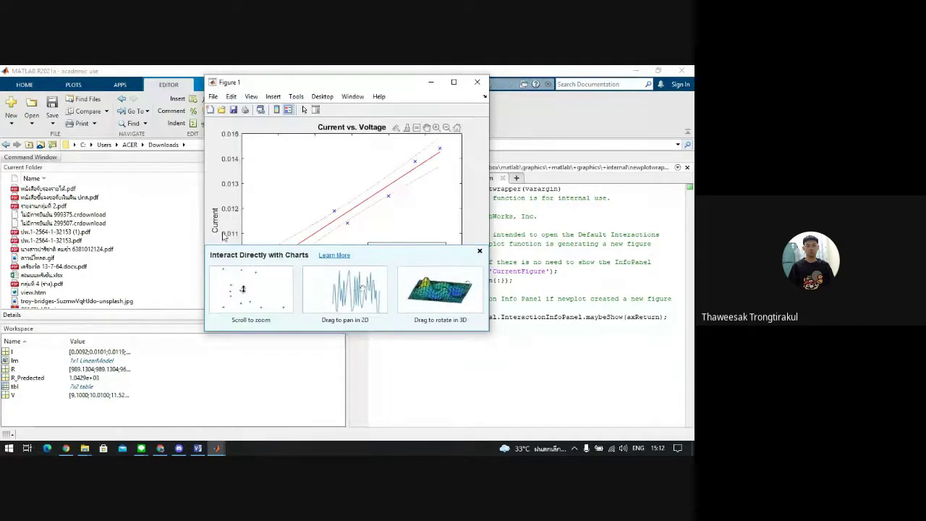
- Return to the main MATLAB window, check the Command Window and show the Answer_Chapter01.m script
click(307, 384)
click(341, 328)
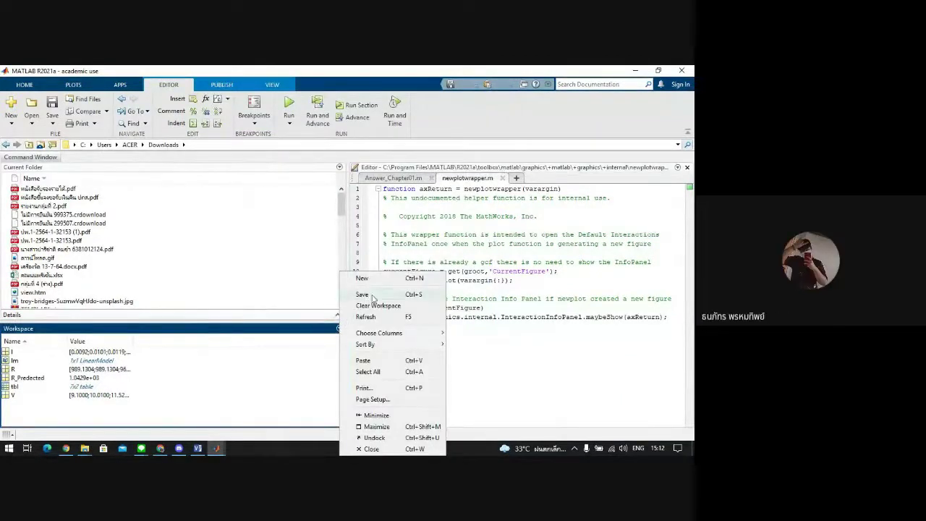
click(311, 329)
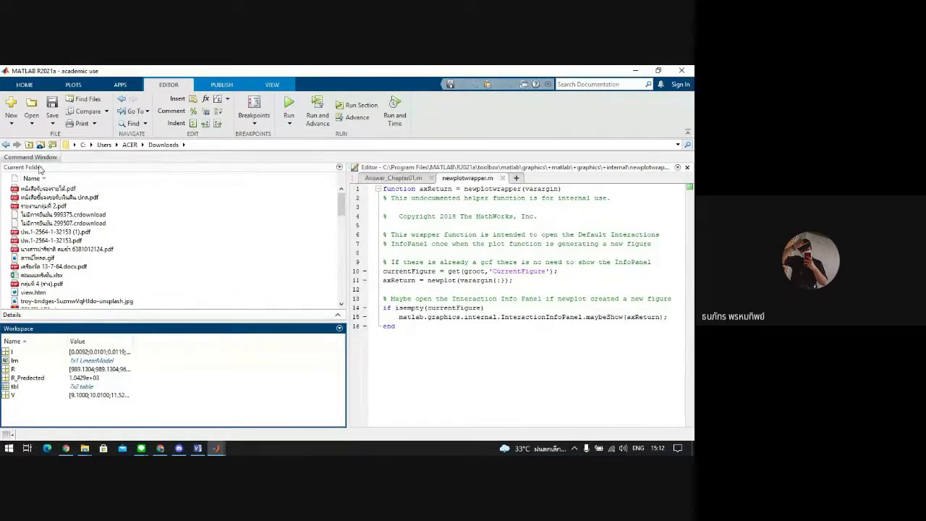
click(44, 161)
click(393, 179)
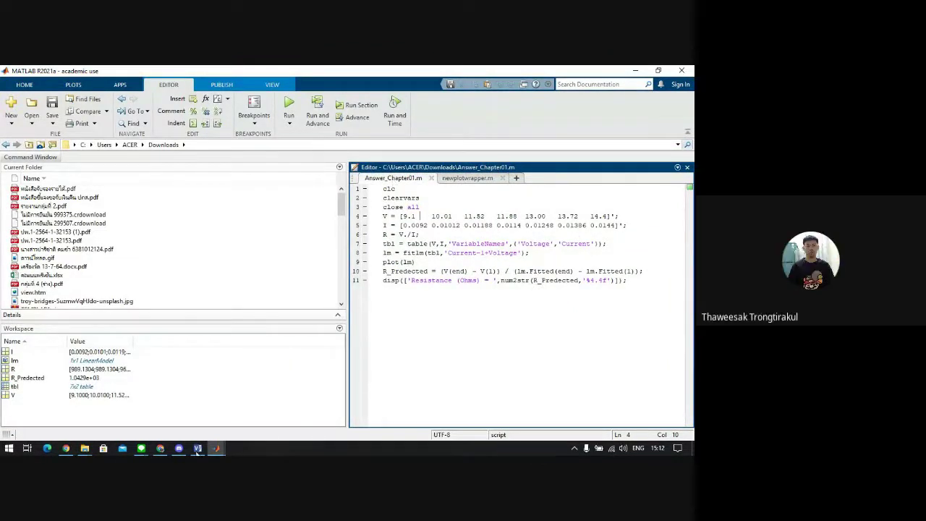
- Bring the Current vs. Voltage figure back to the front and place it beside the script code
mouse_move(217, 448)
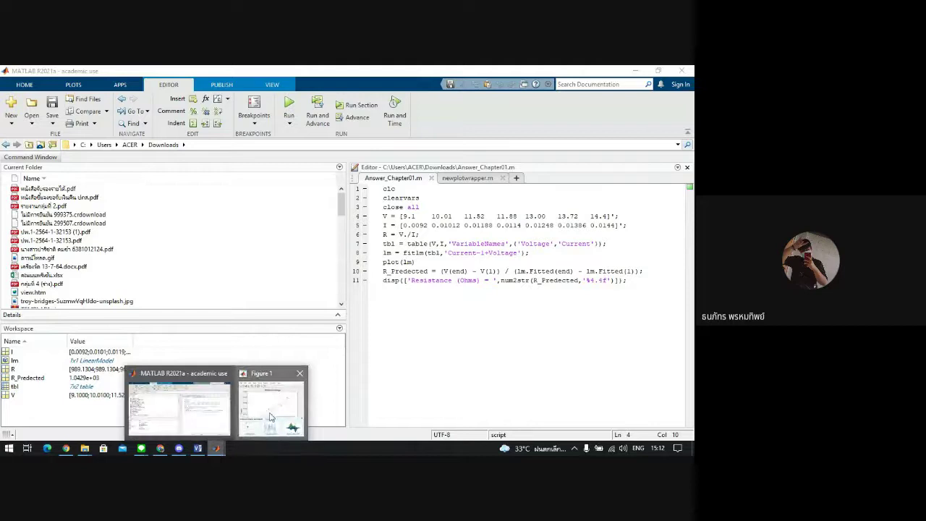
click(268, 405)
drag(362, 82, 215, 154)
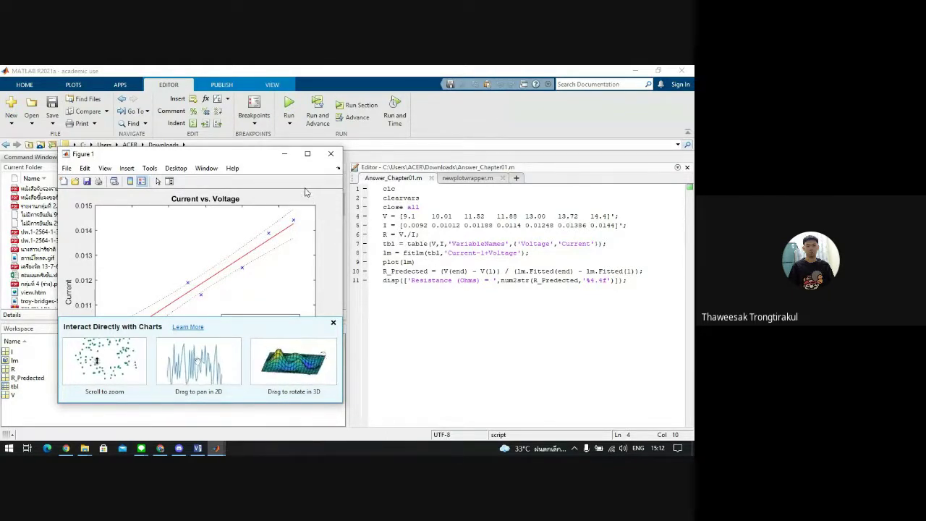
click(106, 168)
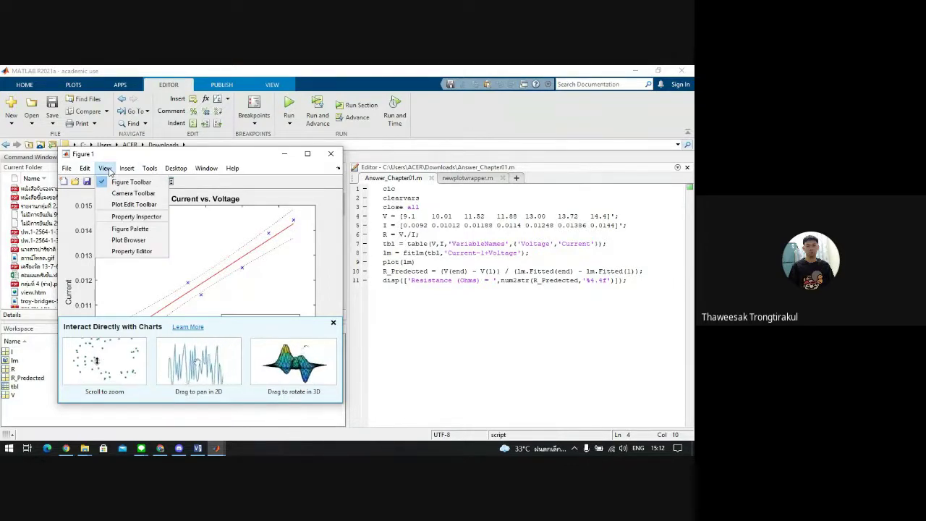
click(362, 171)
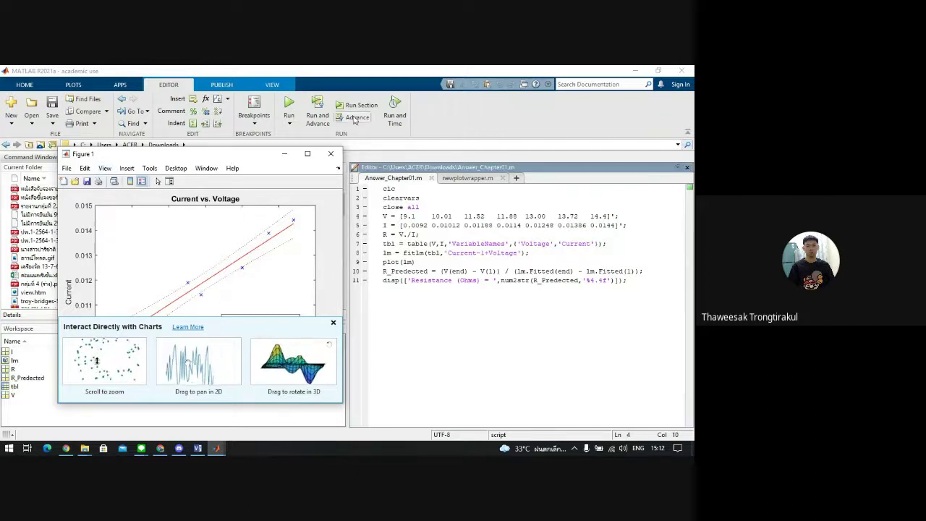
- Compare the Current vs. Voltage figure with the Answer_Chapter01.m code, ending on the script
click(355, 171)
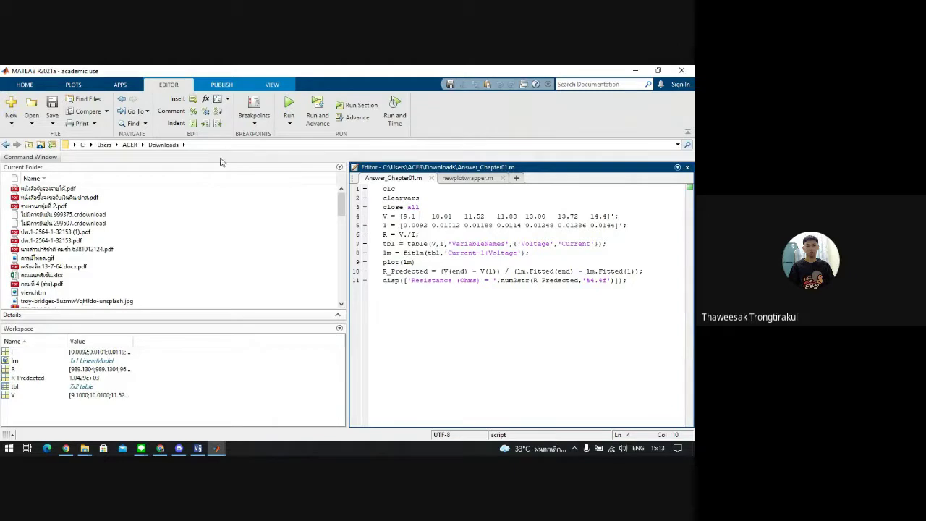
click(217, 450)
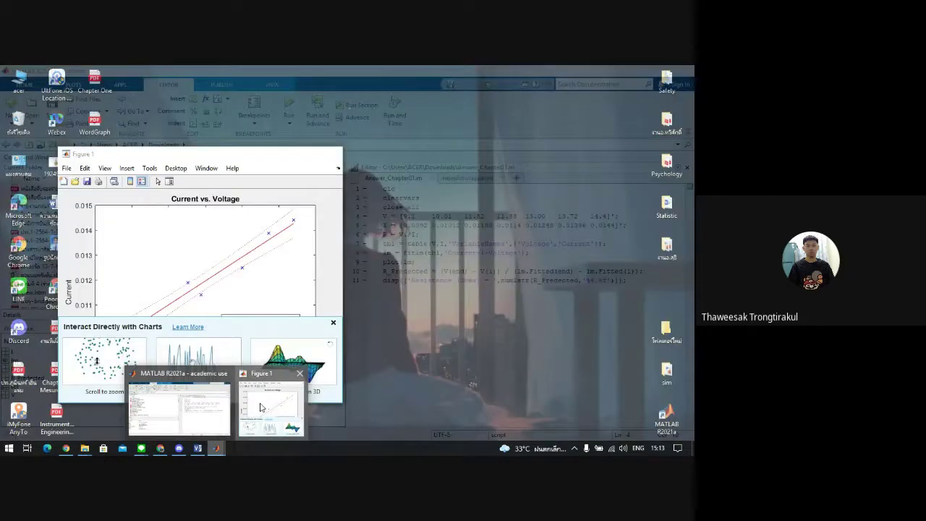
click(262, 408)
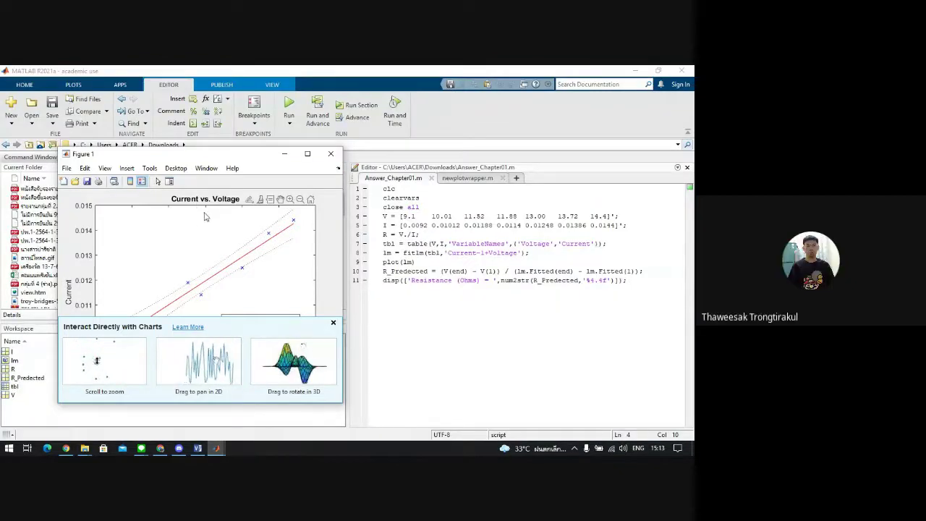
click(377, 166)
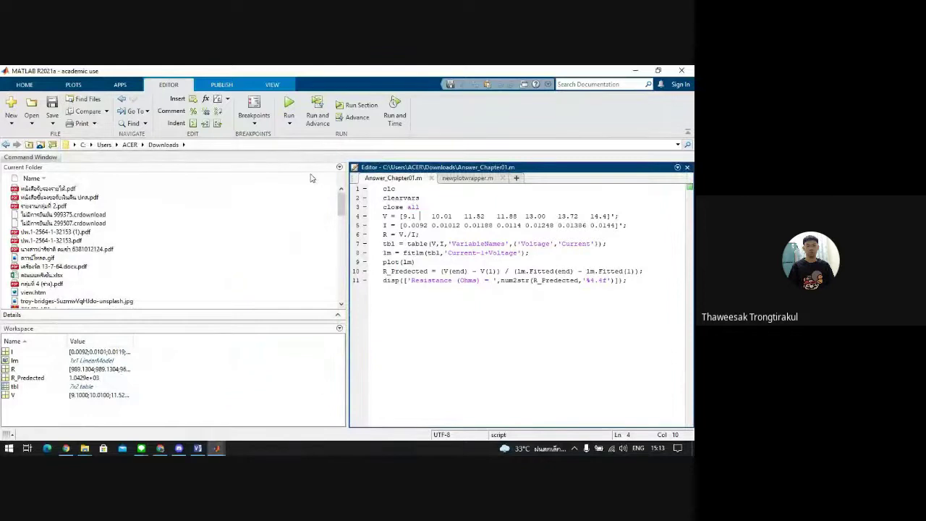
- Check the measurement tables on page 2 of the a.docx.pdf report and return to the MATLAB script
click(275, 85)
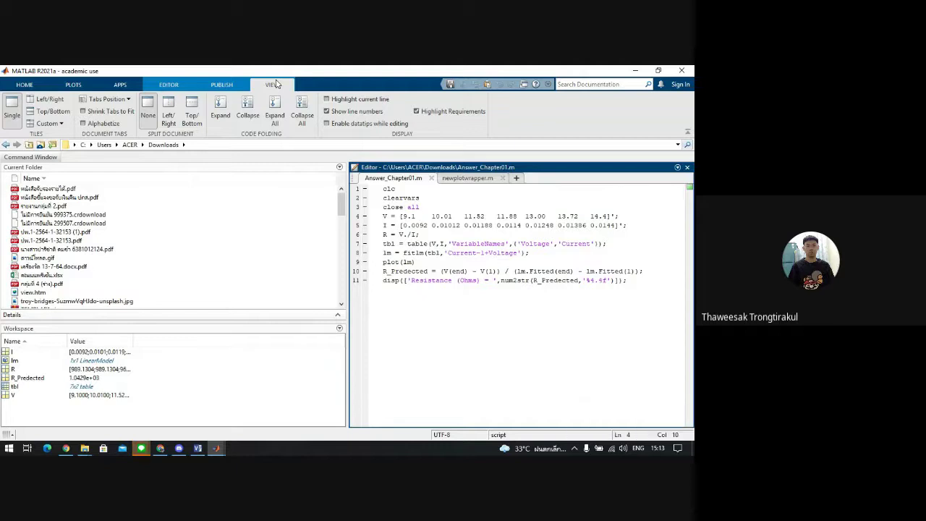
click(176, 82)
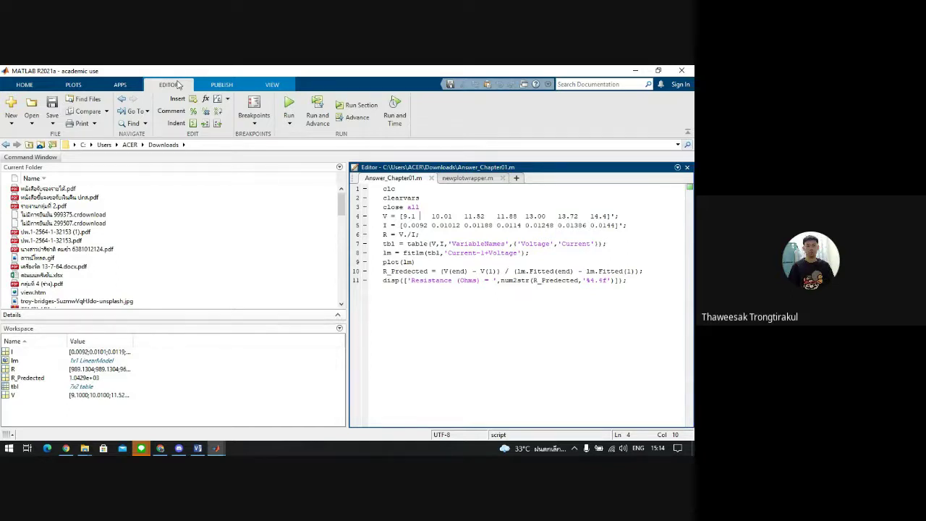
click(160, 448)
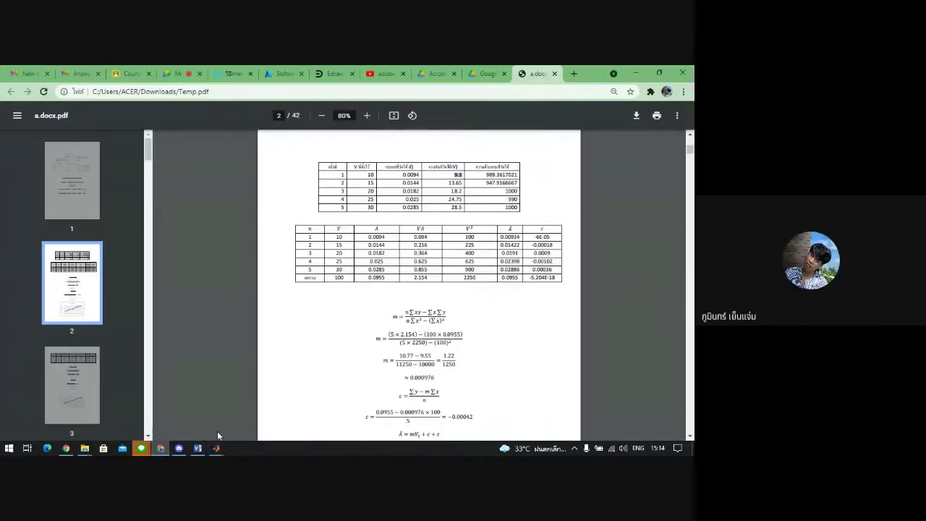
mouse_move(215, 446)
click(215, 408)
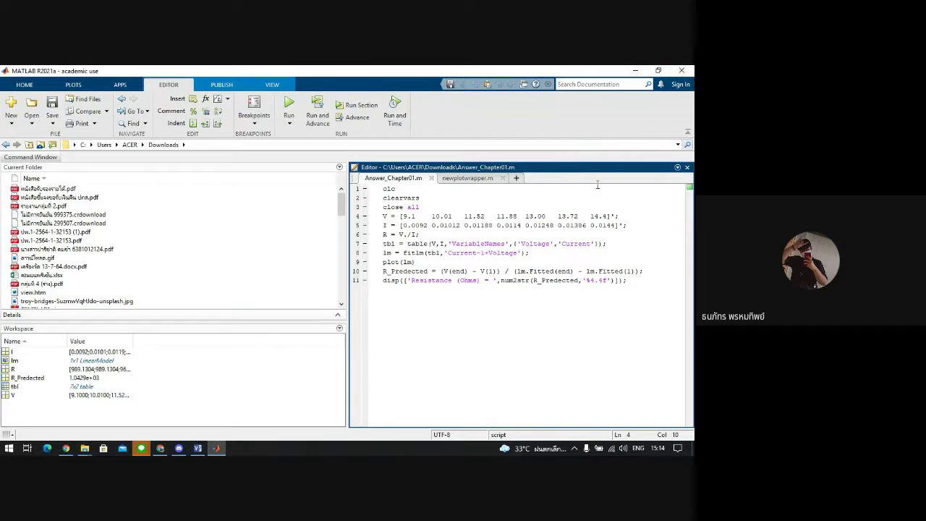
- Close MATLAB, minimise the browser and refresh the desktop
click(682, 70)
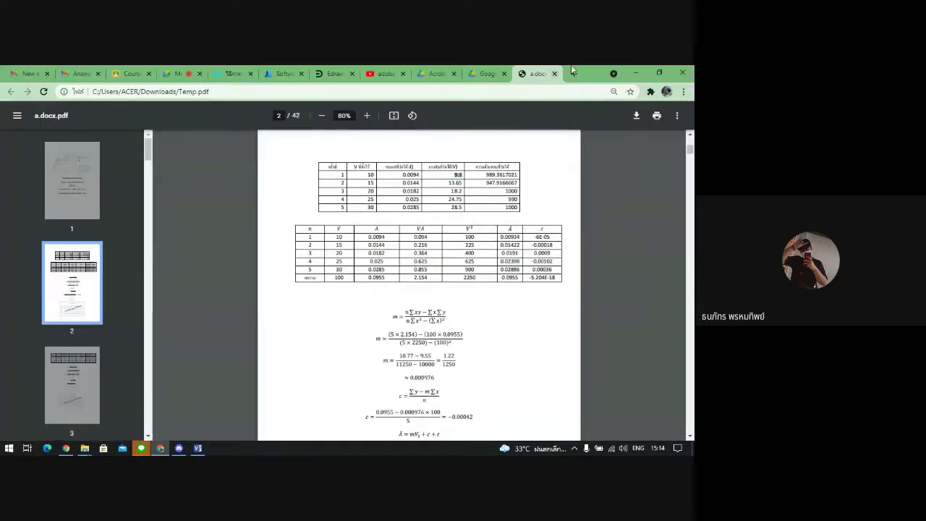
click(635, 72)
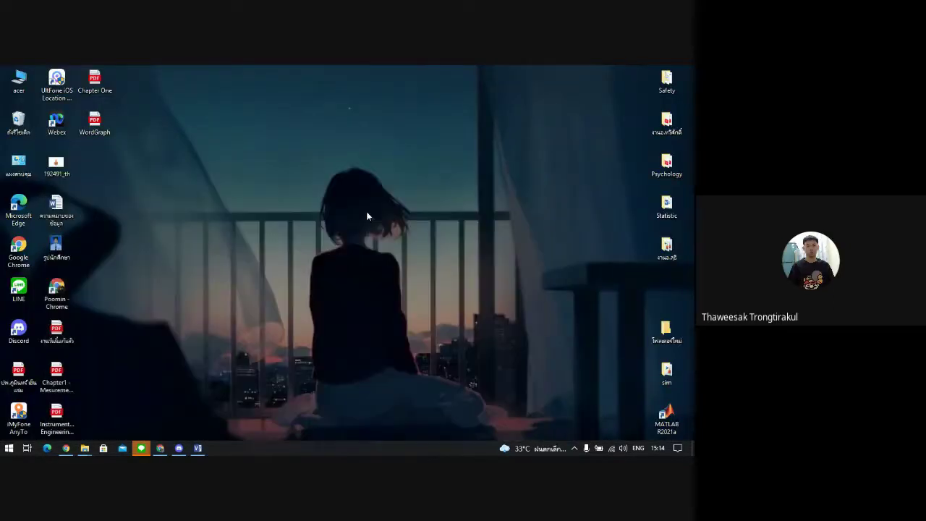
right_click(362, 207)
click(384, 239)
right_click(286, 215)
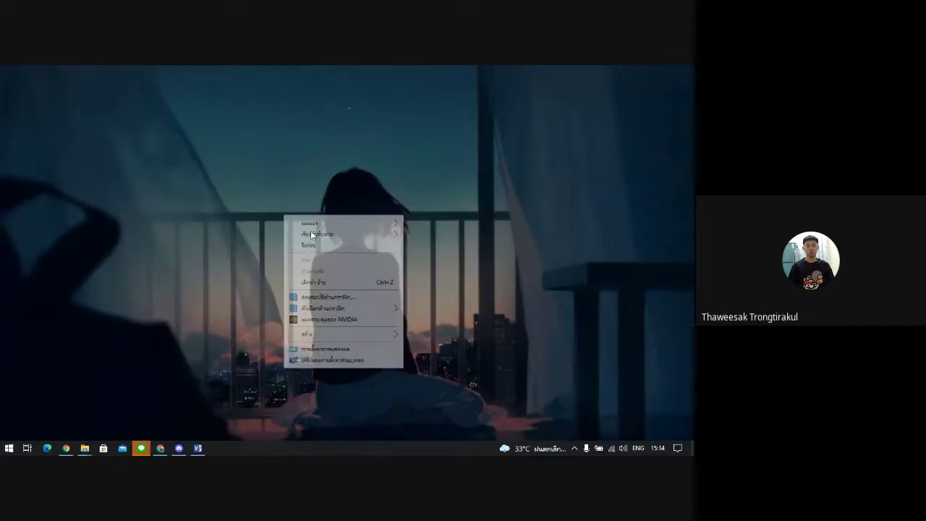
click(317, 246)
click(160, 448)
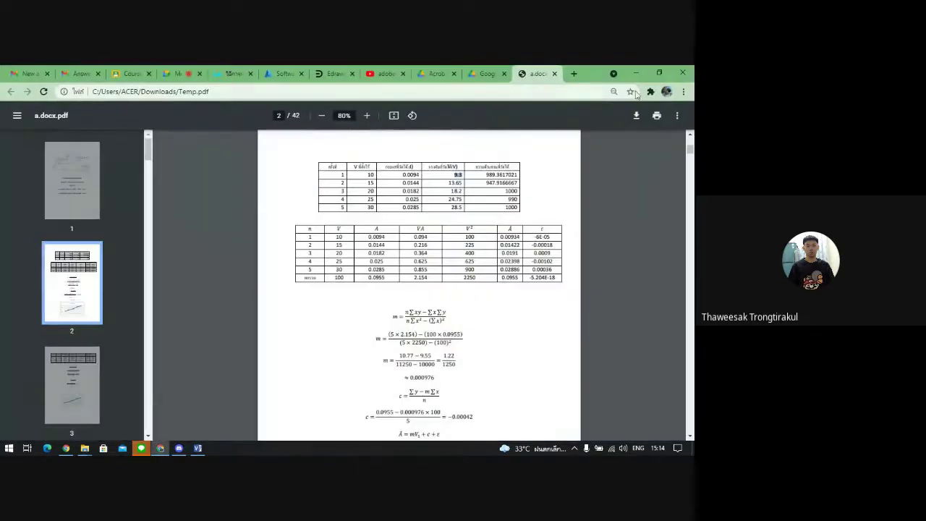
click(636, 115)
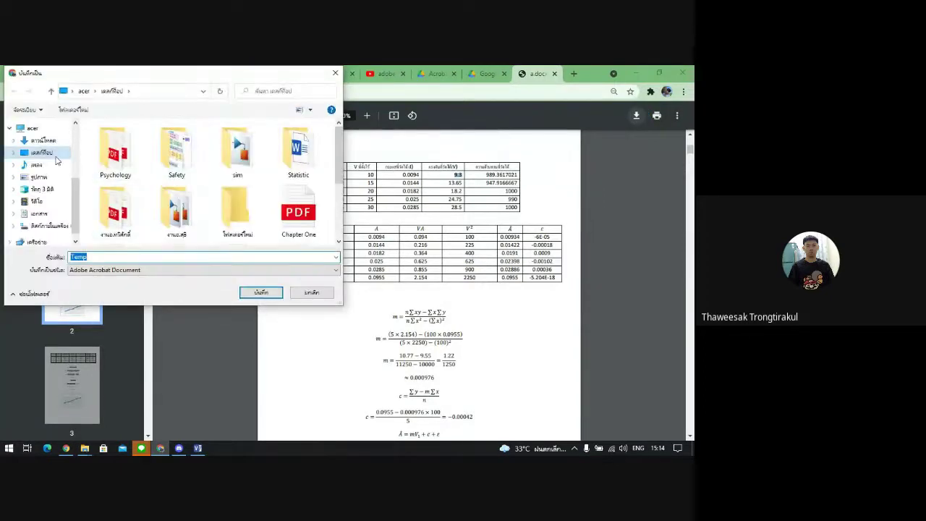
click(77, 186)
drag(77, 187, 77, 145)
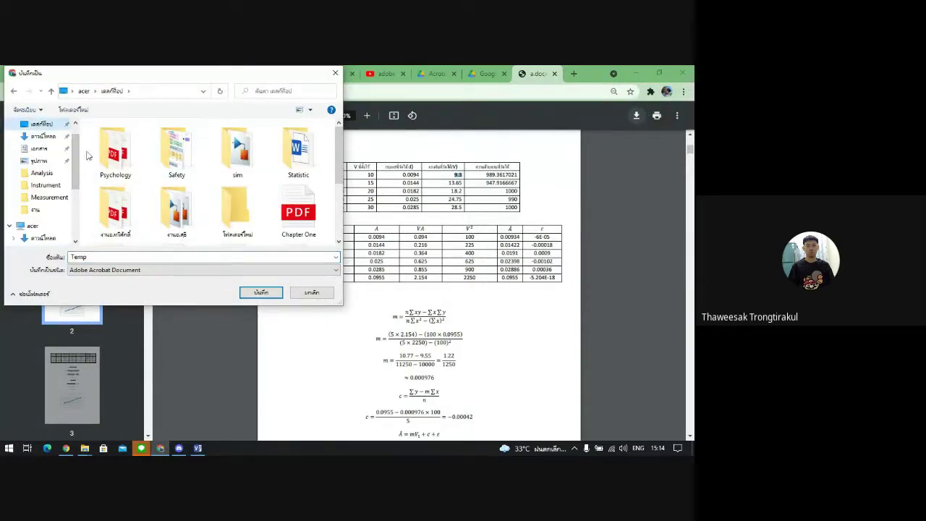
drag(339, 168, 342, 226)
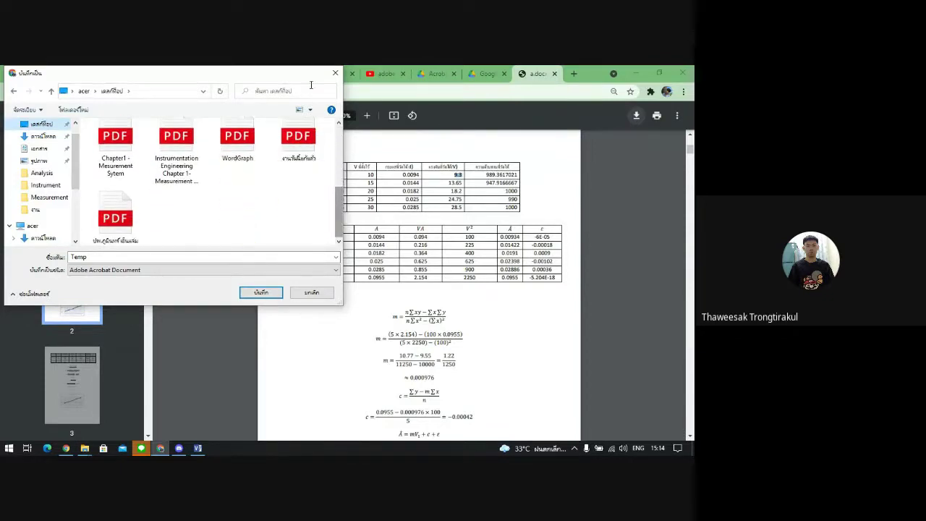
click(335, 74)
- Open the MathWorks commandwindow link from the Google Meet in-call messages and move its page to the end of the open tabs
click(635, 73)
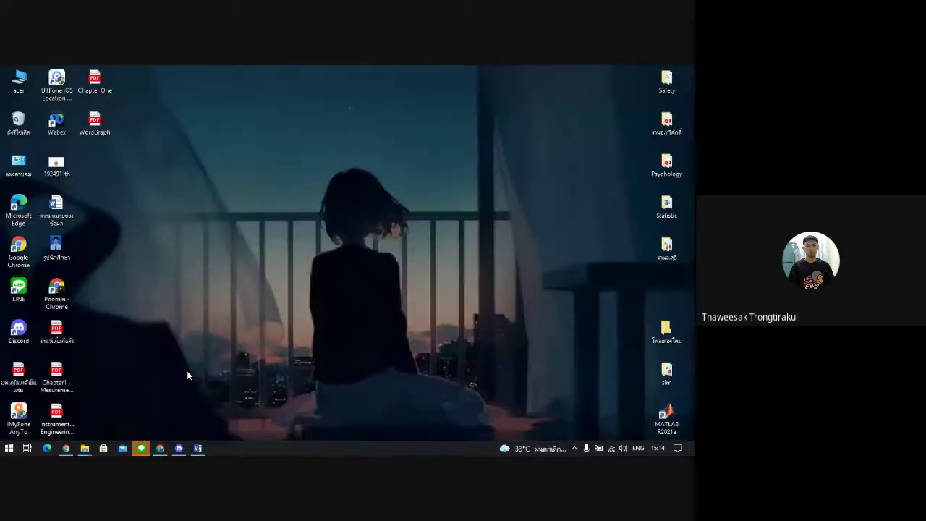
mouse_move(160, 448)
click(88, 401)
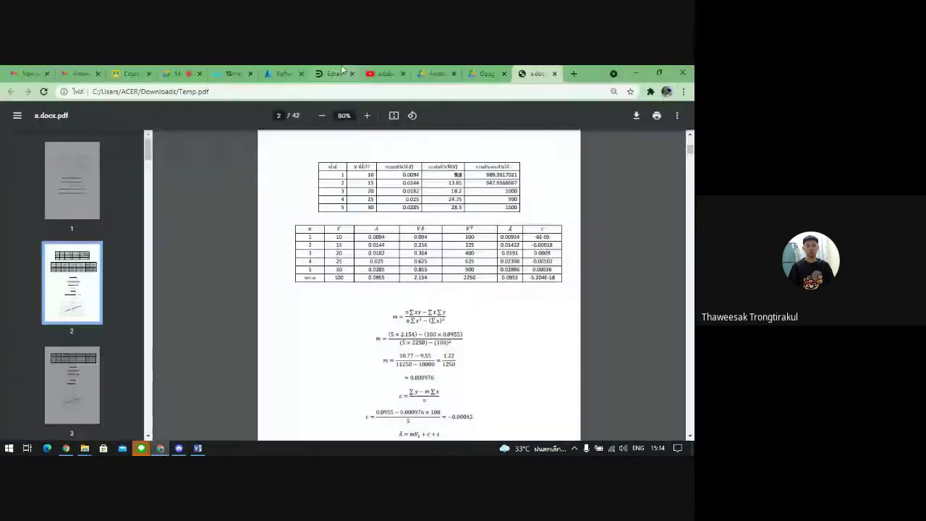
click(180, 73)
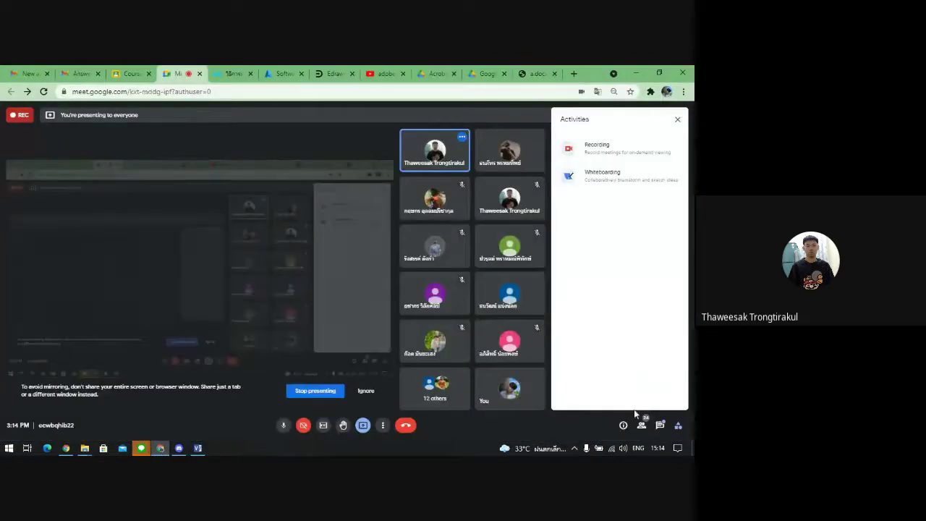
click(677, 119)
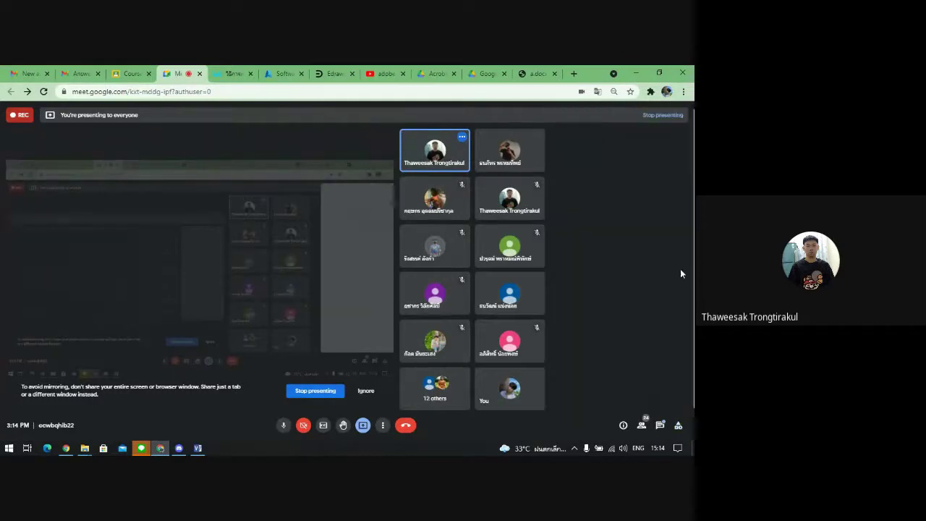
click(660, 425)
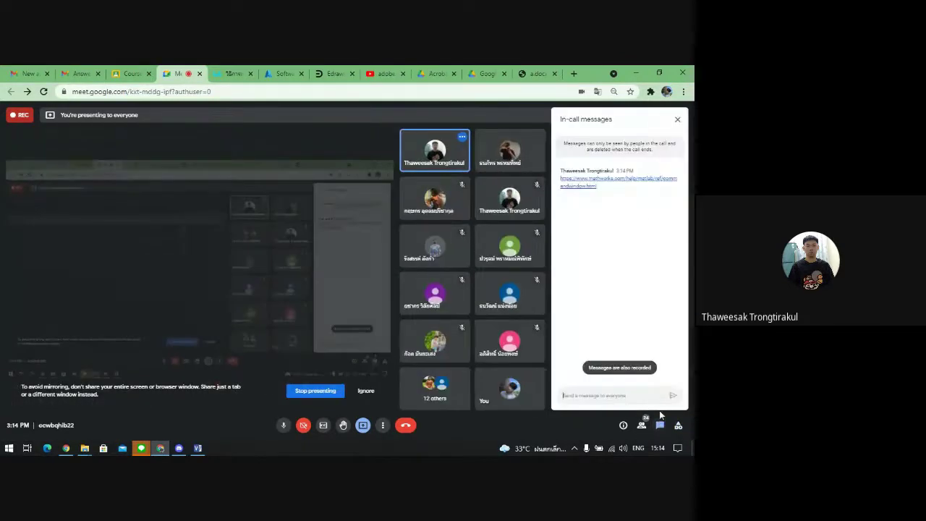
click(591, 184)
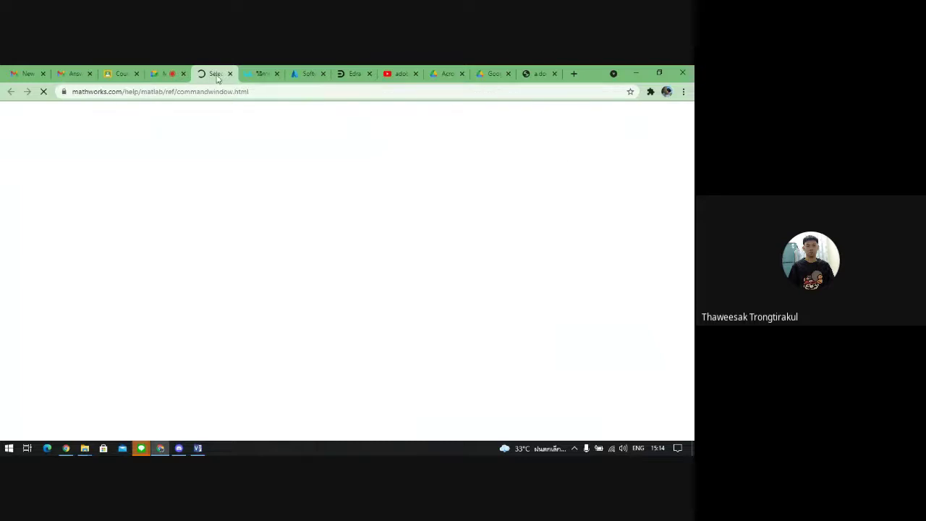
drag(216, 73, 535, 74)
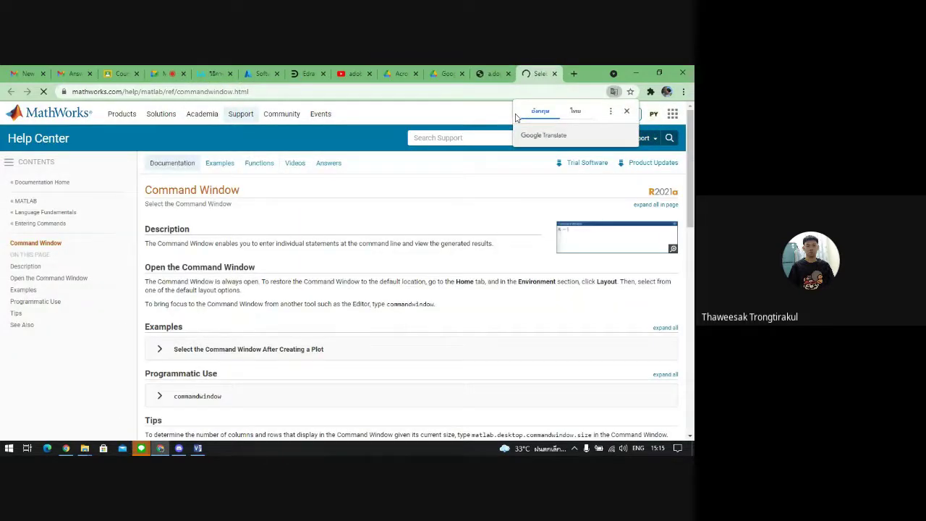
- Dismiss the translation offer and read the MathWorks help on opening and restoring the Command Window
scroll(215, 300, down, 1)
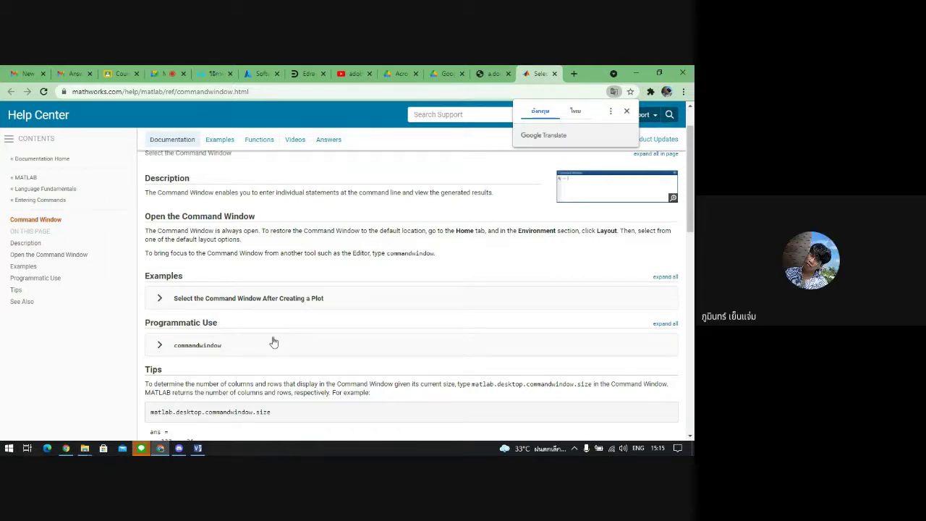
click(627, 111)
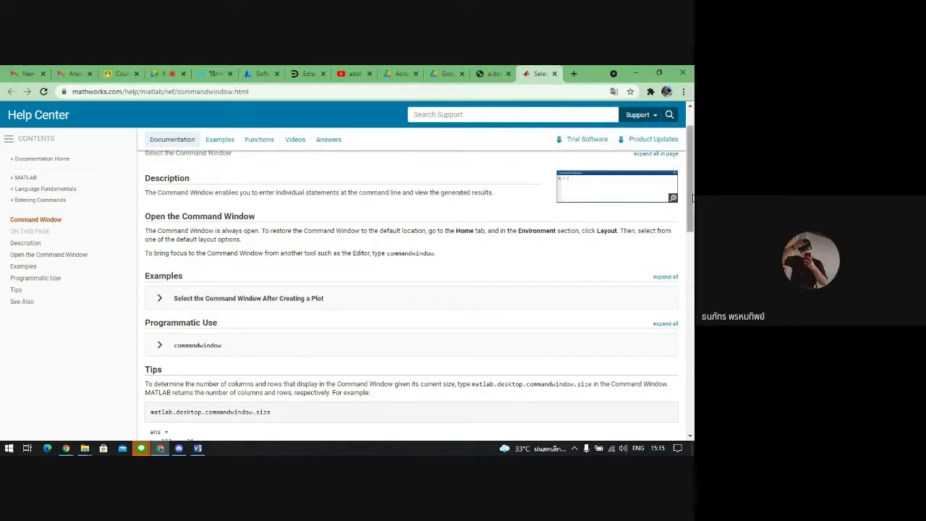
scroll(693, 204, down, 1)
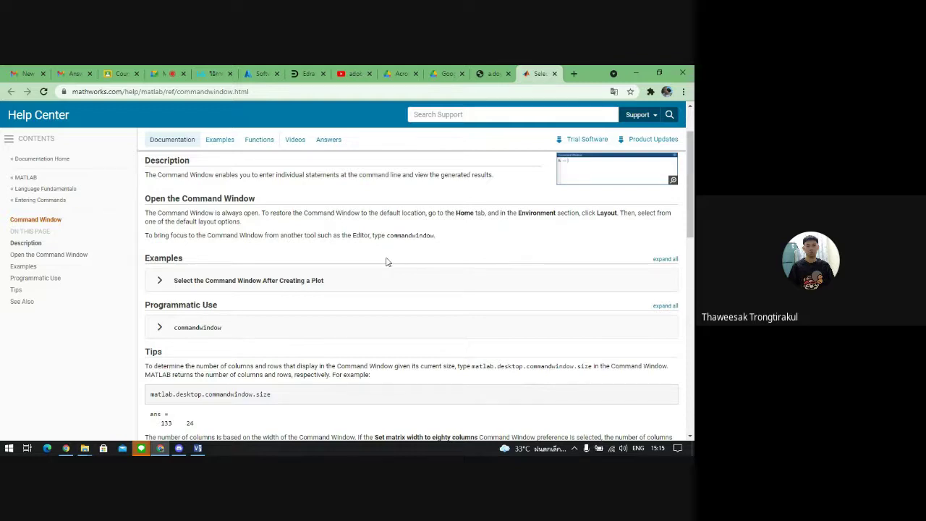
scroll(690, 199, up, 1)
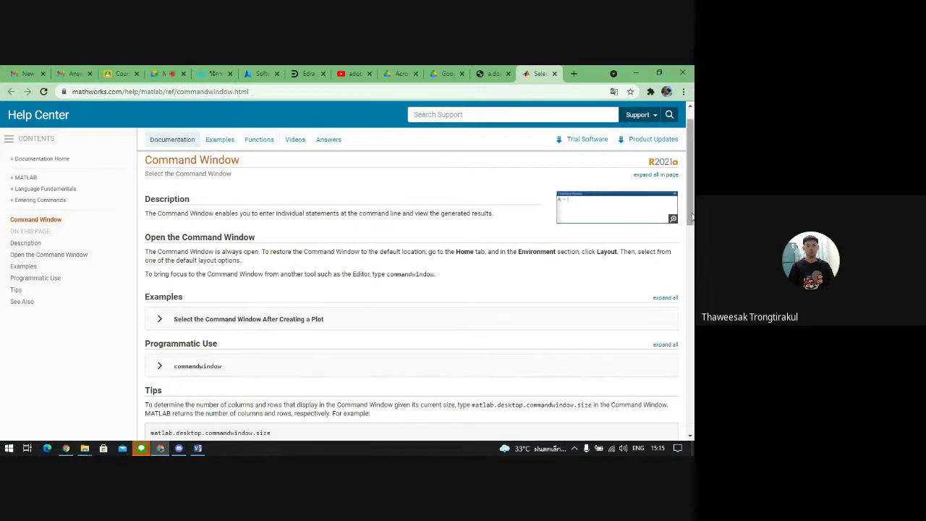
scroll(692, 217, up, 1)
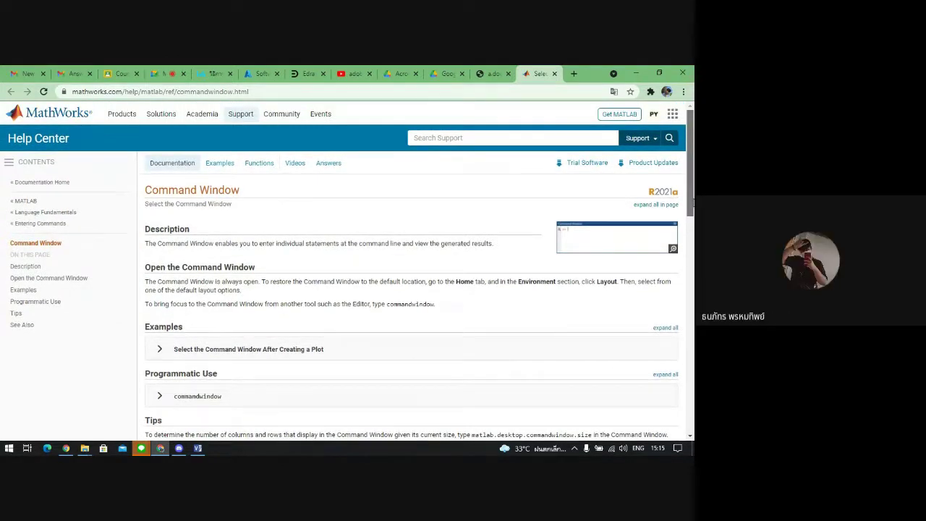
- Minimise the browser, relaunch MATLAB R2021a from the desktop and refresh the desktop while it loads
click(637, 73)
right_click(175, 239)
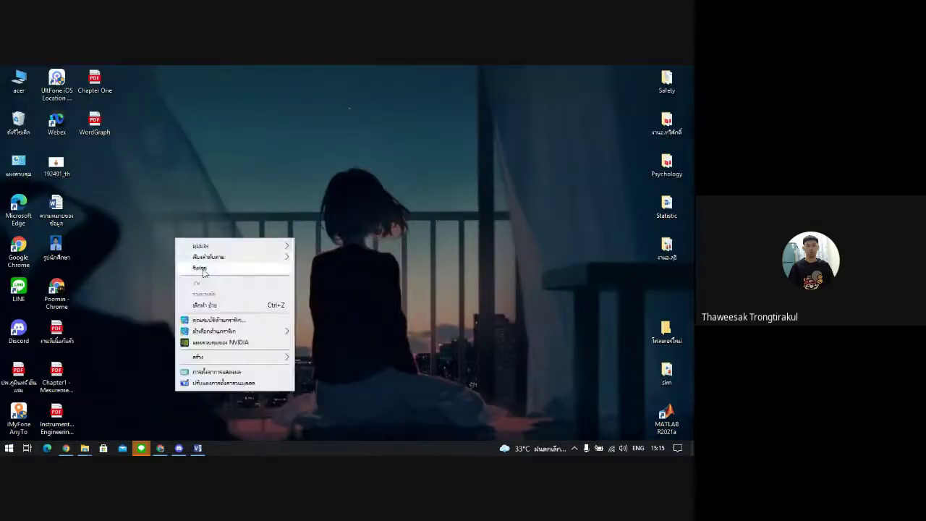
click(202, 268)
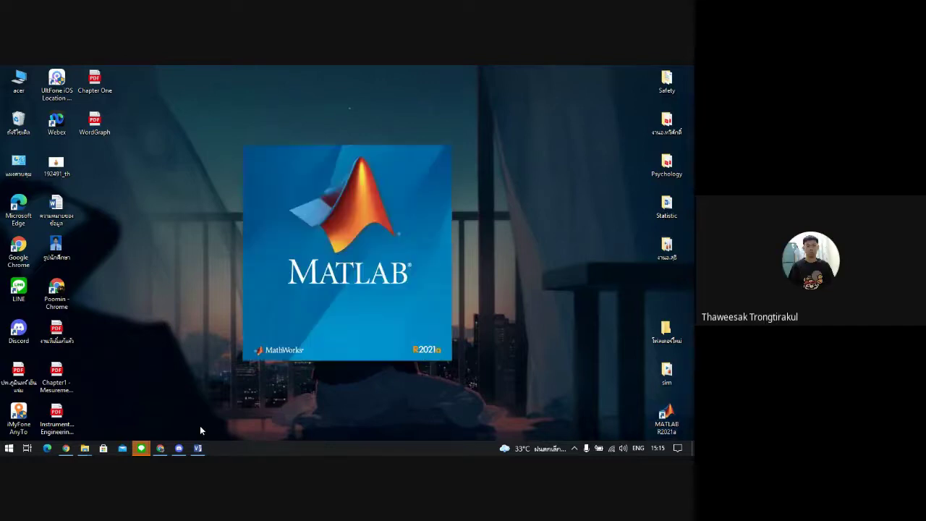
right_click(185, 355)
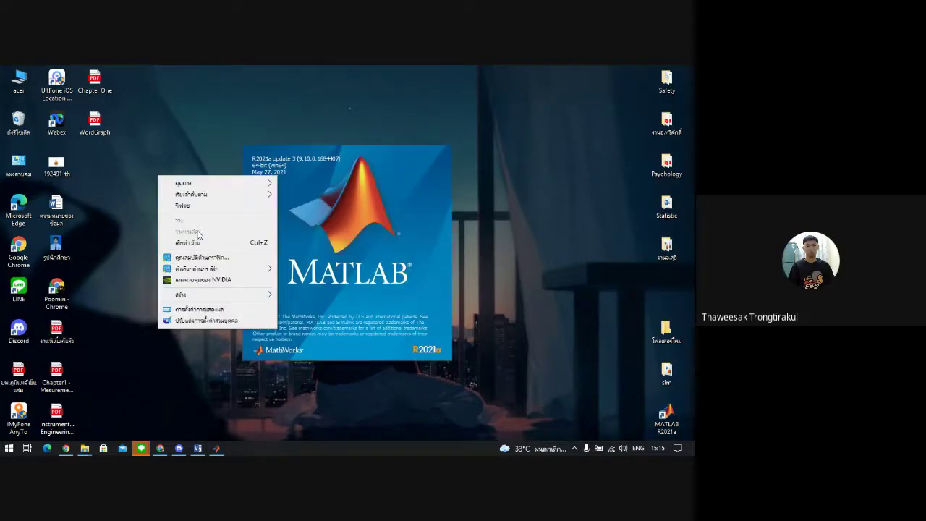
click(190, 209)
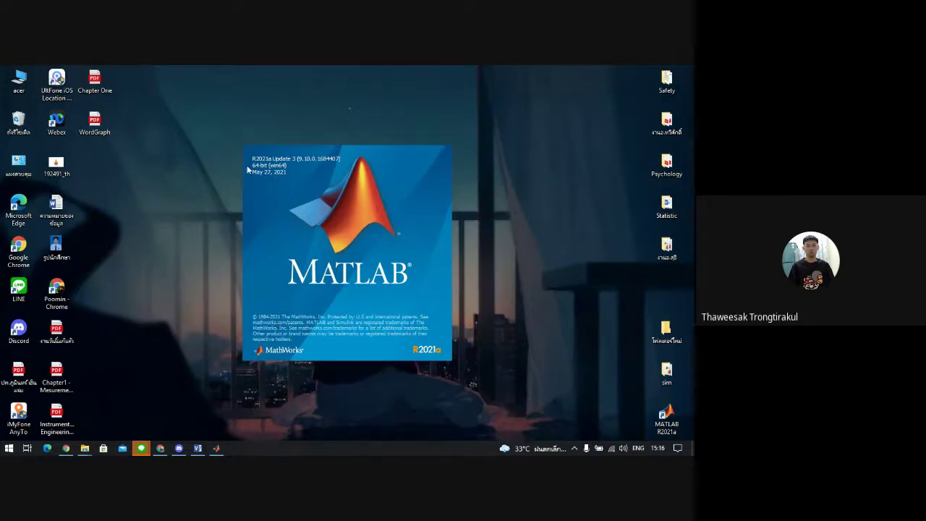
drag(207, 117, 497, 413)
drag(191, 116, 499, 414)
drag(184, 114, 524, 425)
- Check the Command Window help page, switch to the relaunched MATLAB, and restore and re-maximise its window
click(162, 448)
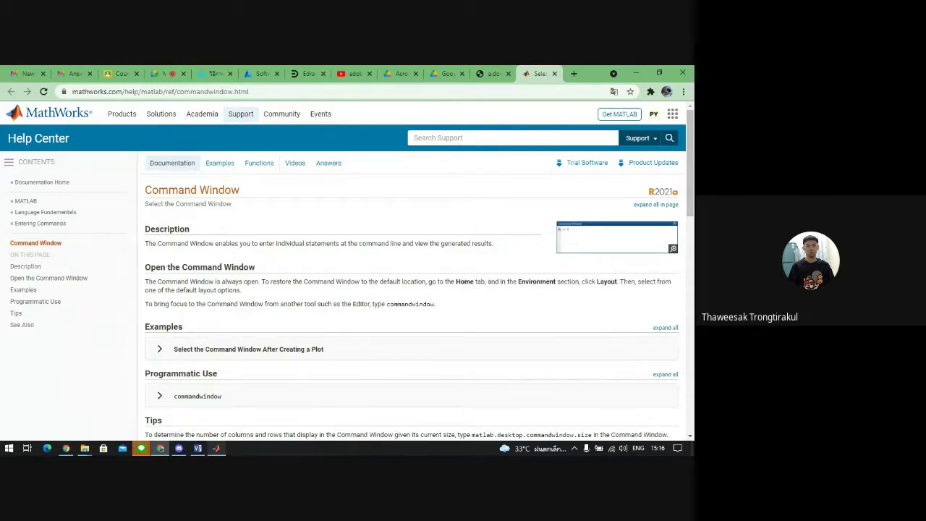
click(215, 448)
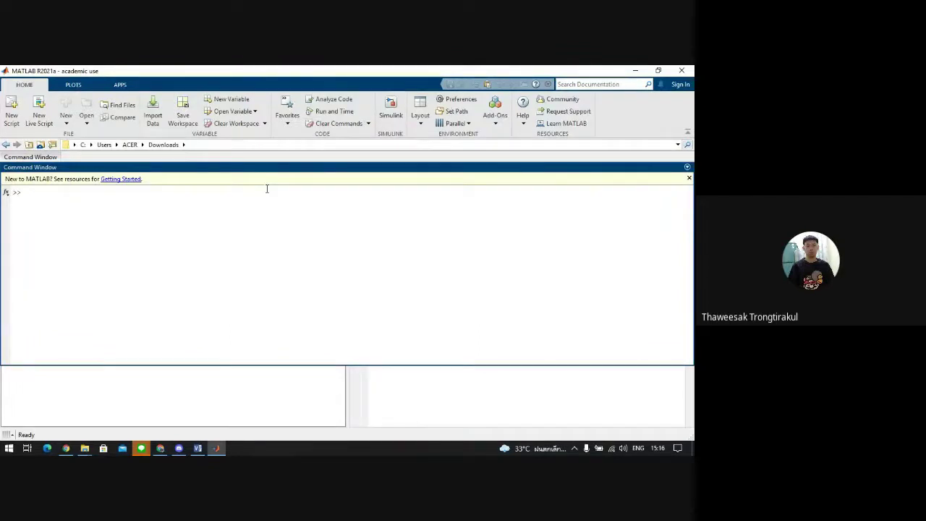
click(657, 69)
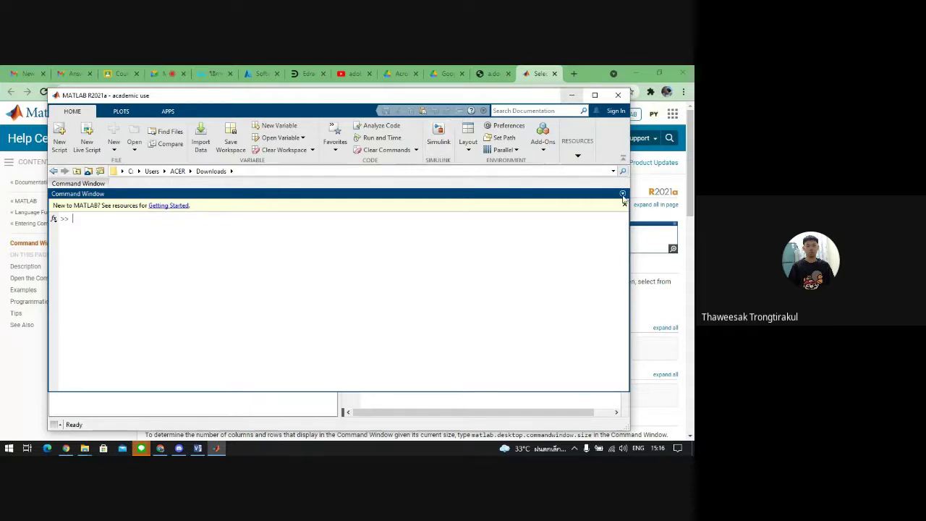
key(super+Up)
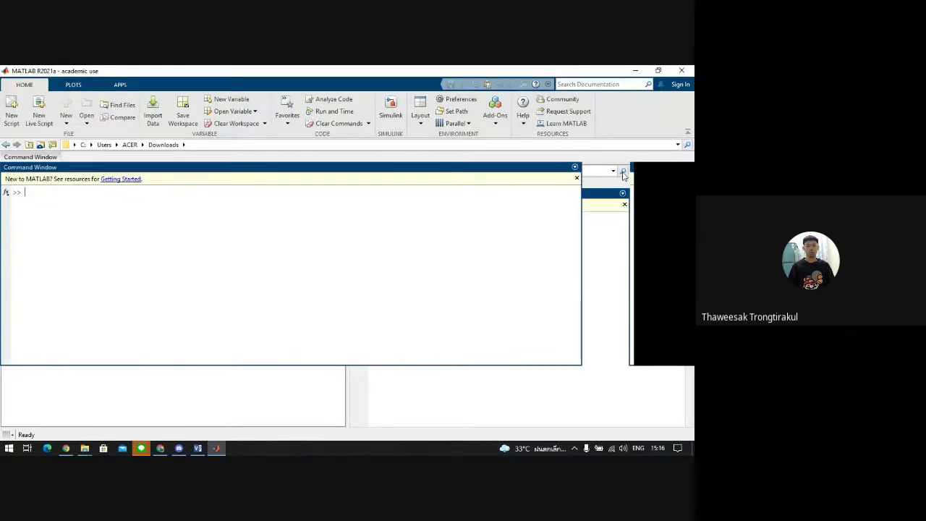
- Check the Command Window's actions list, test expanding and collapsing the minimised Command Window, and leave it collapsed
click(688, 169)
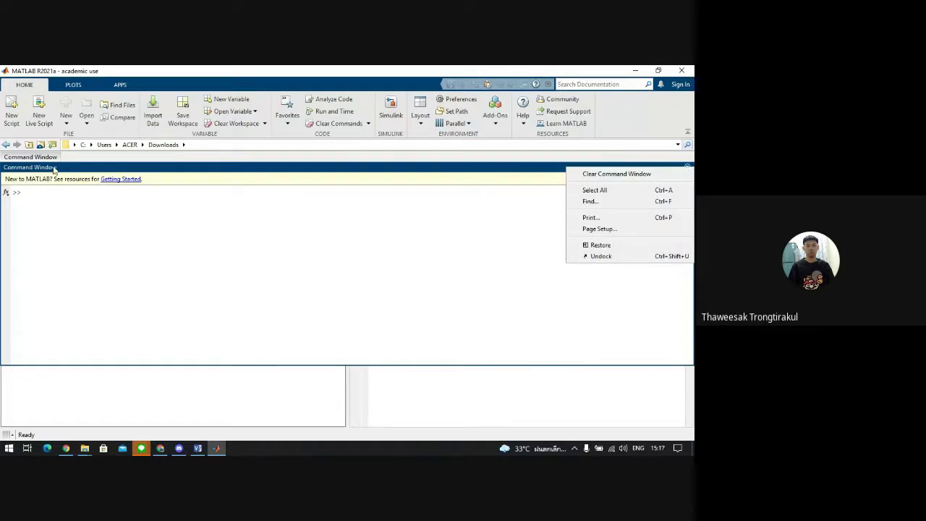
click(678, 162)
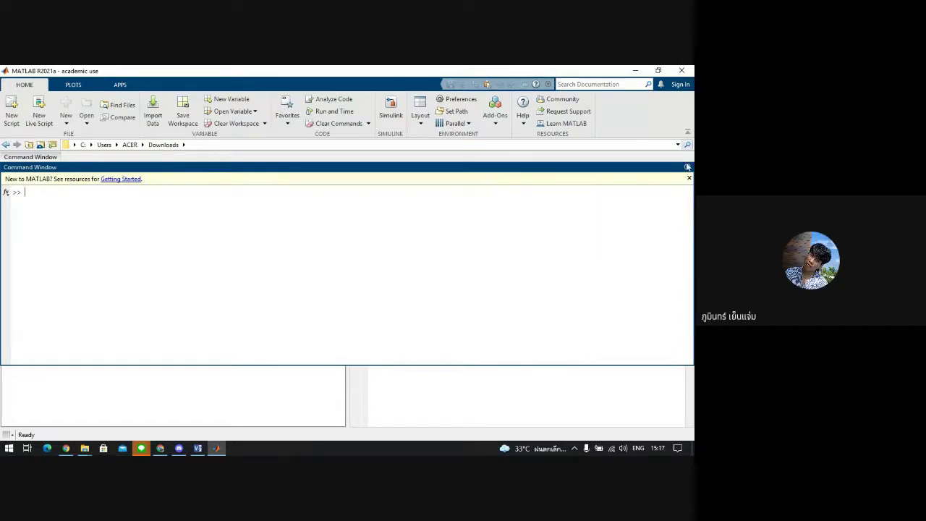
click(687, 167)
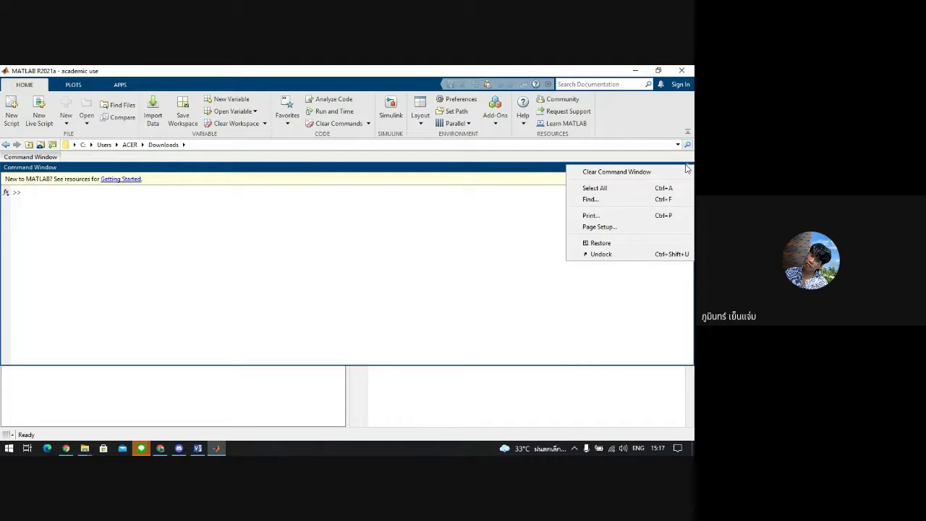
click(688, 168)
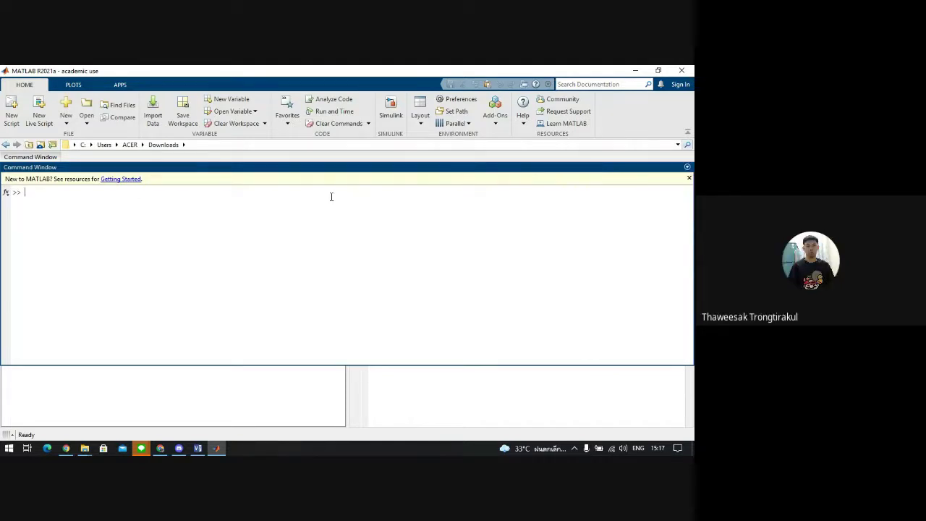
click(40, 158)
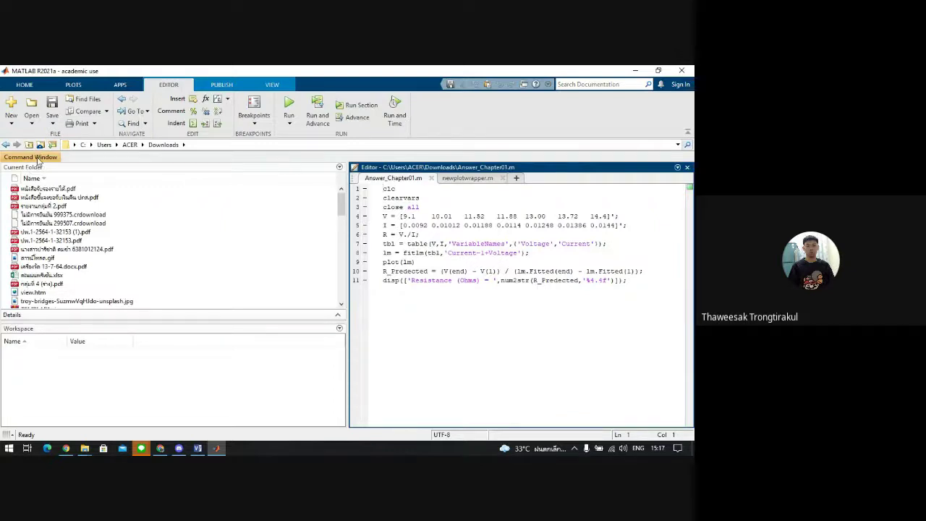
click(38, 159)
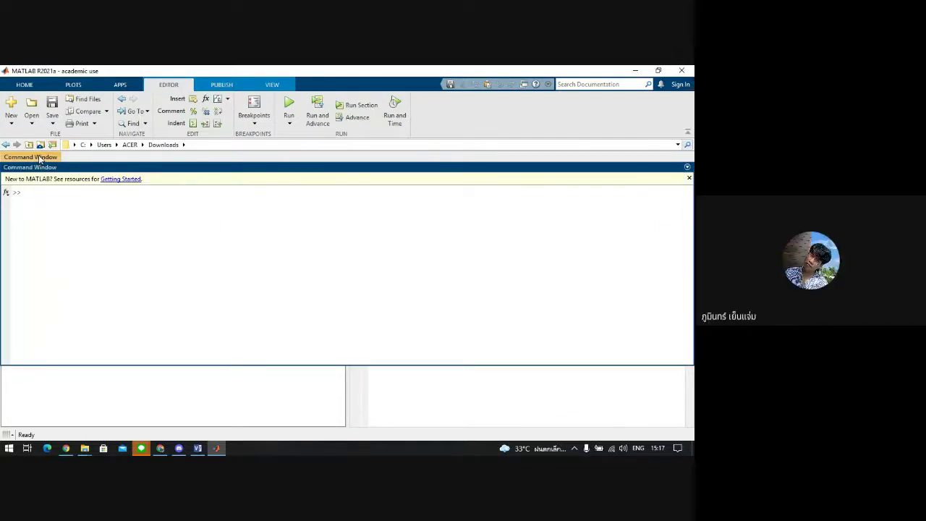
click(40, 158)
click(40, 158)
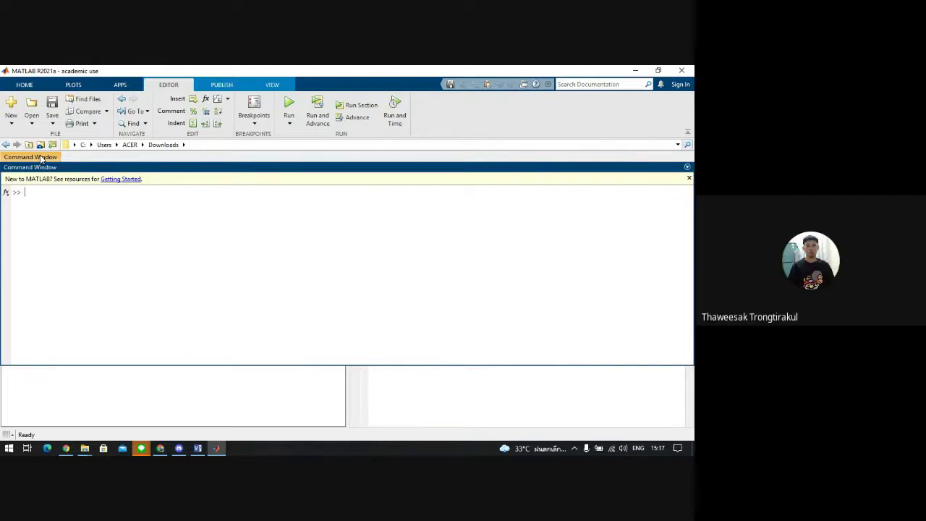
click(41, 157)
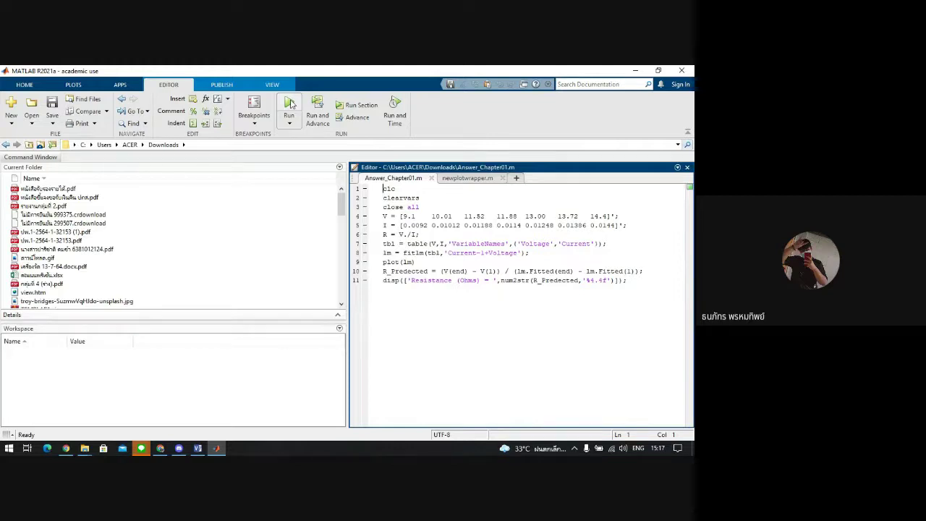
- Run the Answer_Chapter01.m script, check its final disp line and expand the Command Window to read the output
key(F5)
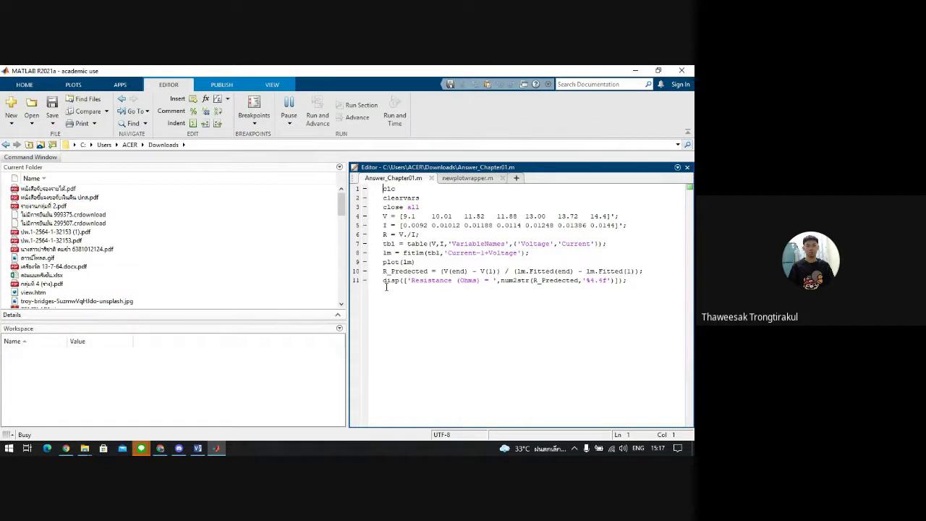
drag(386, 281, 610, 281)
click(580, 280)
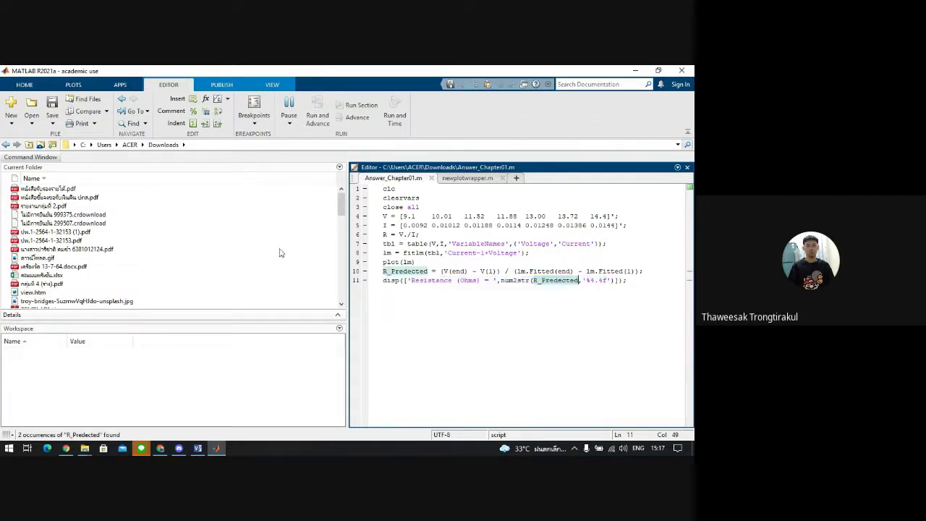
click(21, 158)
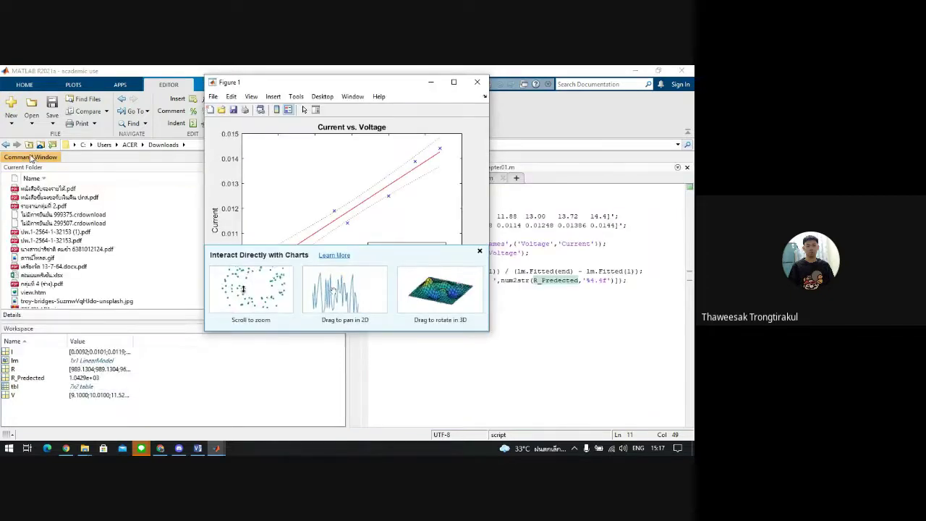
click(30, 157)
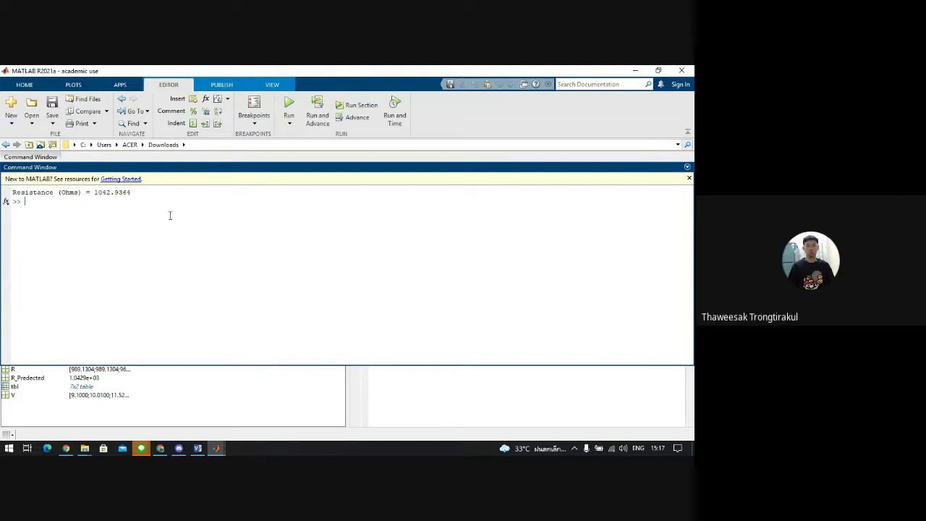
- Bring up the Current vs. Voltage figure, move it lower, dismiss the chart interaction tips and examine the fitted line
mouse_move(215, 448)
click(272, 402)
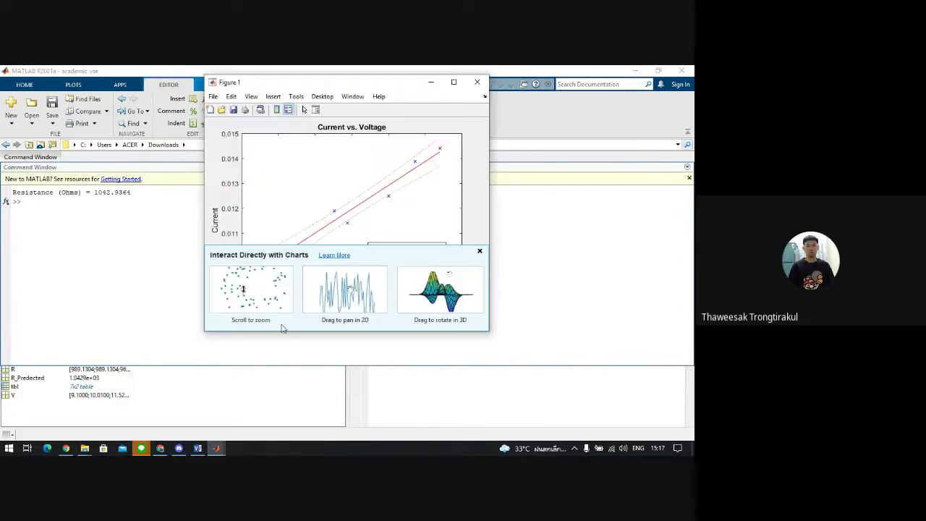
drag(333, 83, 340, 116)
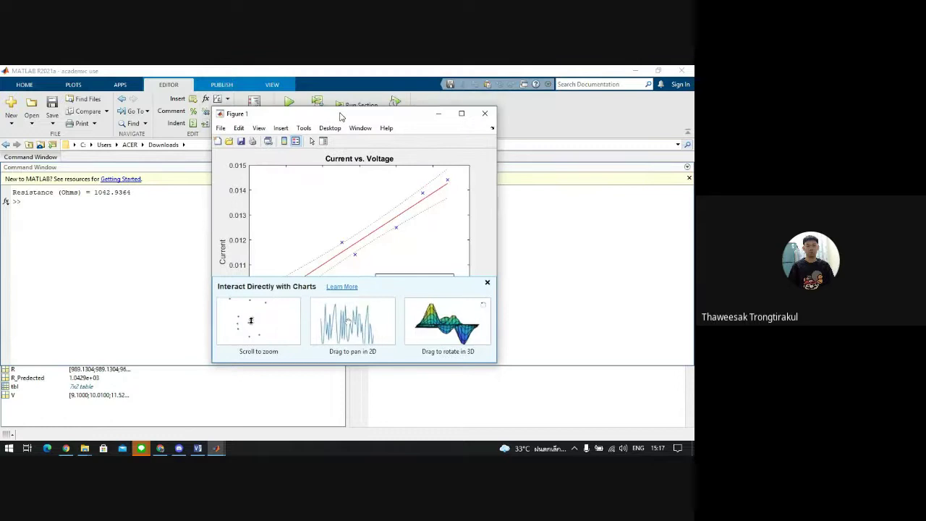
click(488, 284)
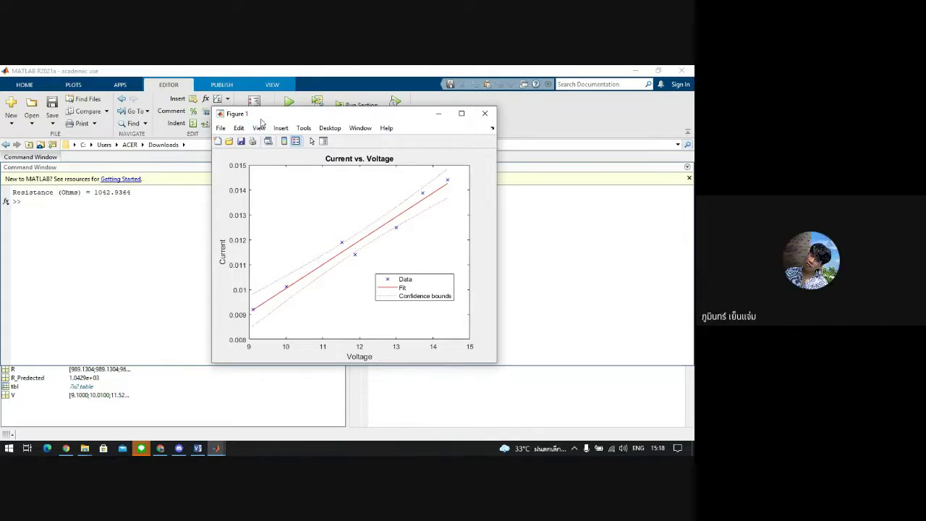
mouse_move(268, 118)
mouse_down()
mouse_move(243, 118)
mouse_move(268, 132)
mouse_up()
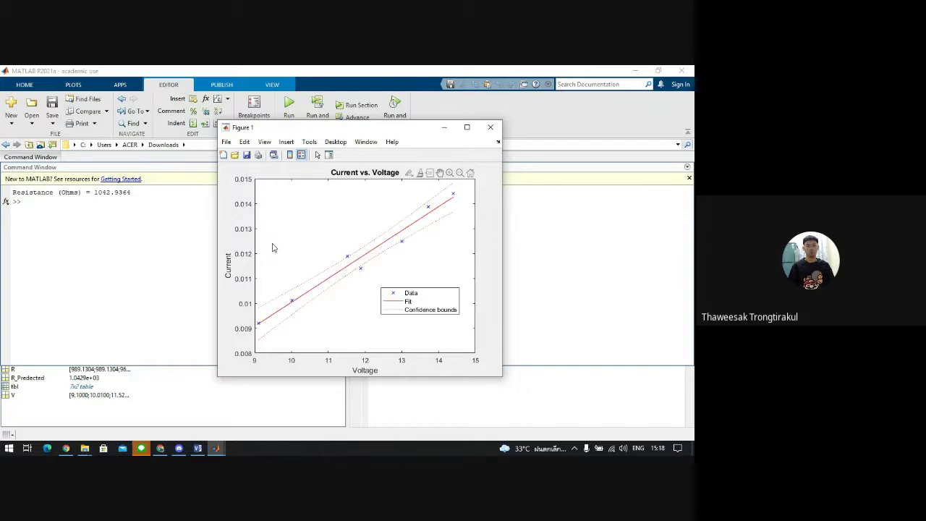
click(486, 131)
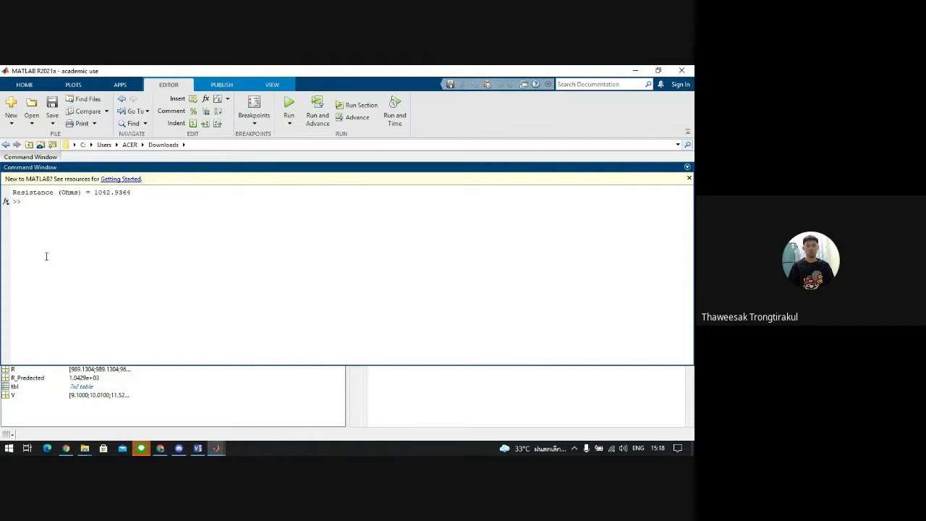
- Collapse the Command Window and open the lm linear model from the Workspace to show its properties
click(311, 406)
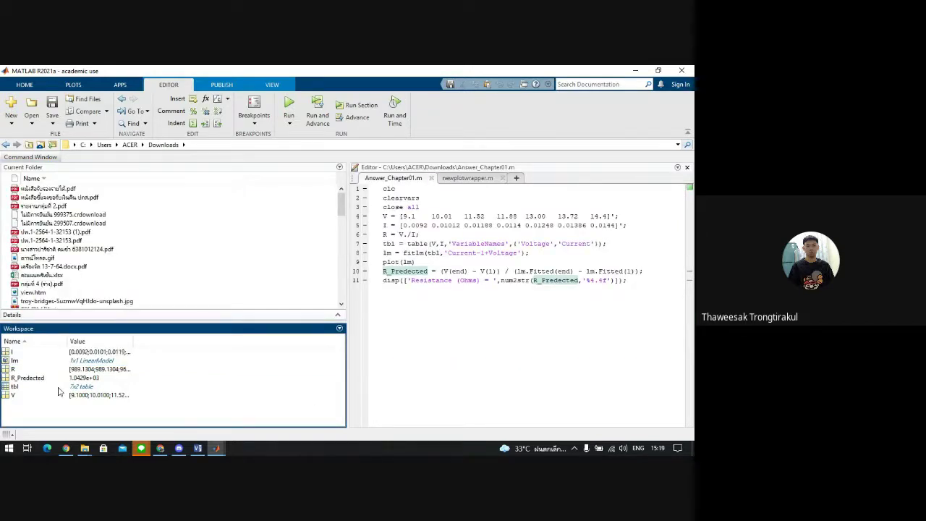
click(16, 361)
click(15, 361)
double_click(14, 361)
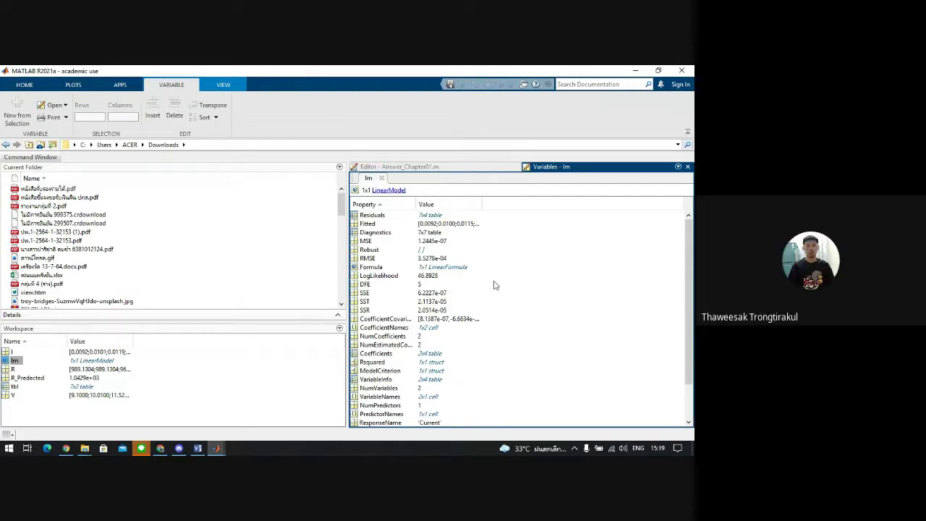
- Examine the Residuals table of the lm model, close it and select R_Predected in the Workspace
click(380, 215)
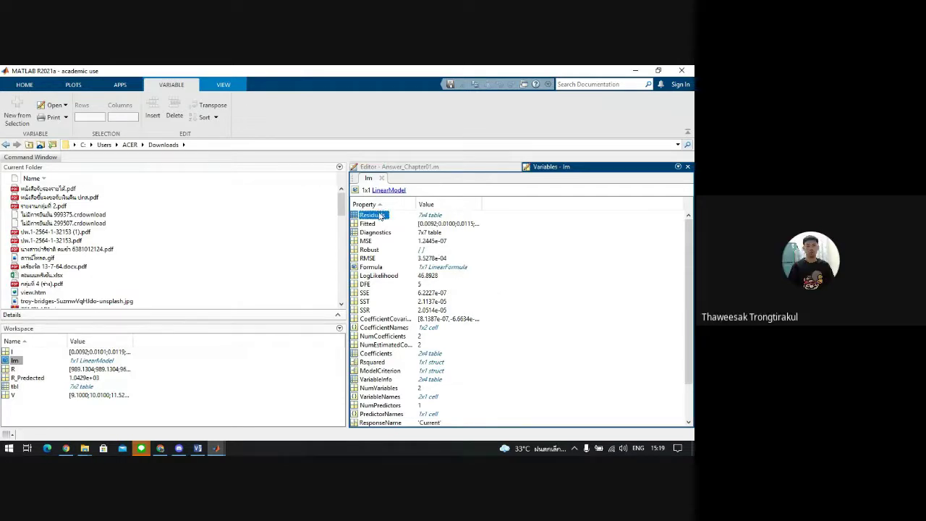
double_click(380, 215)
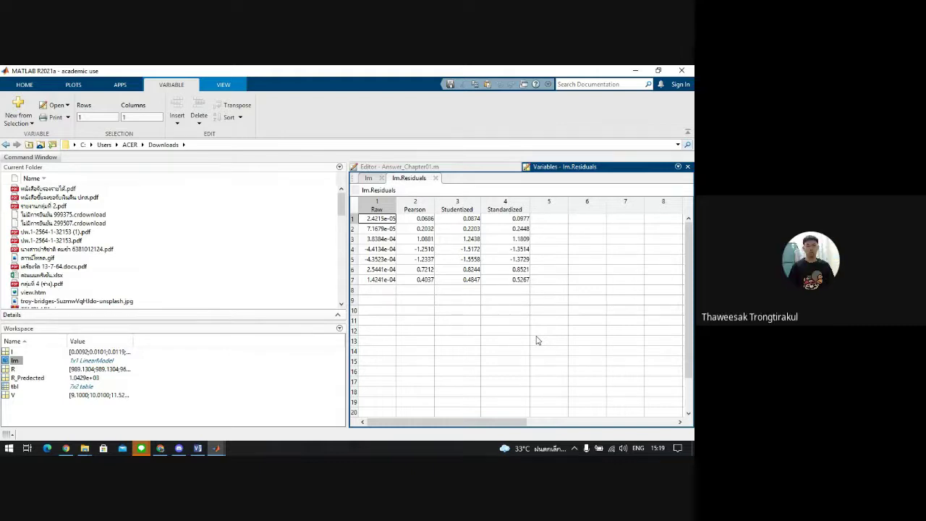
click(435, 178)
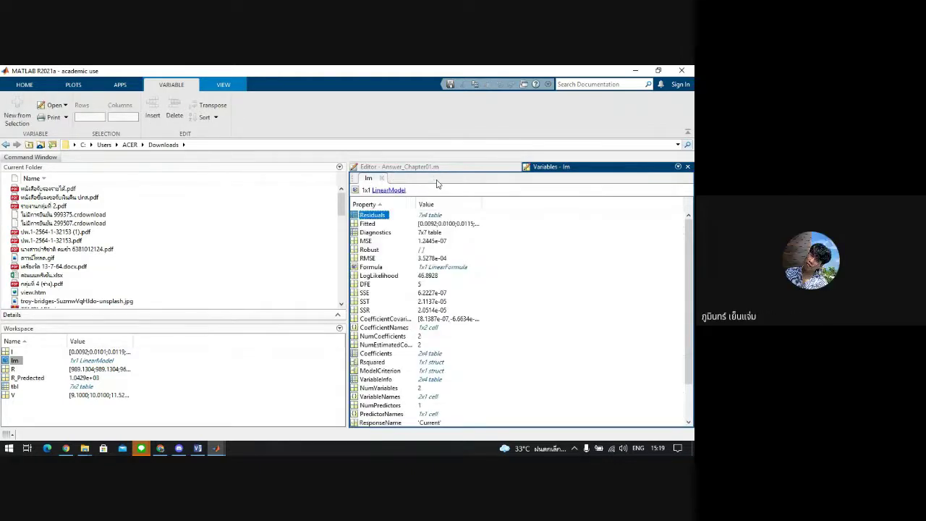
click(16, 379)
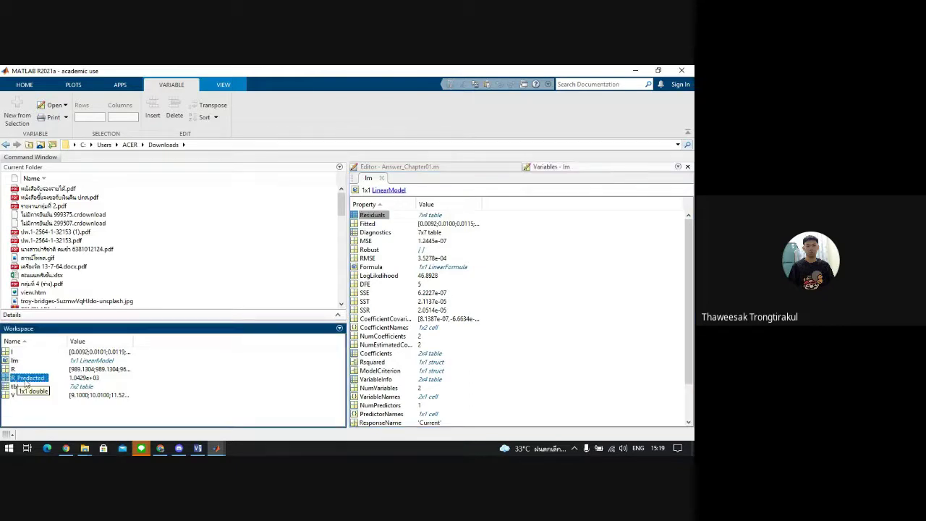
- Display the lm regression summary in the Command Window, highlight its R-squared value and review the estimated coefficients
click(56, 158)
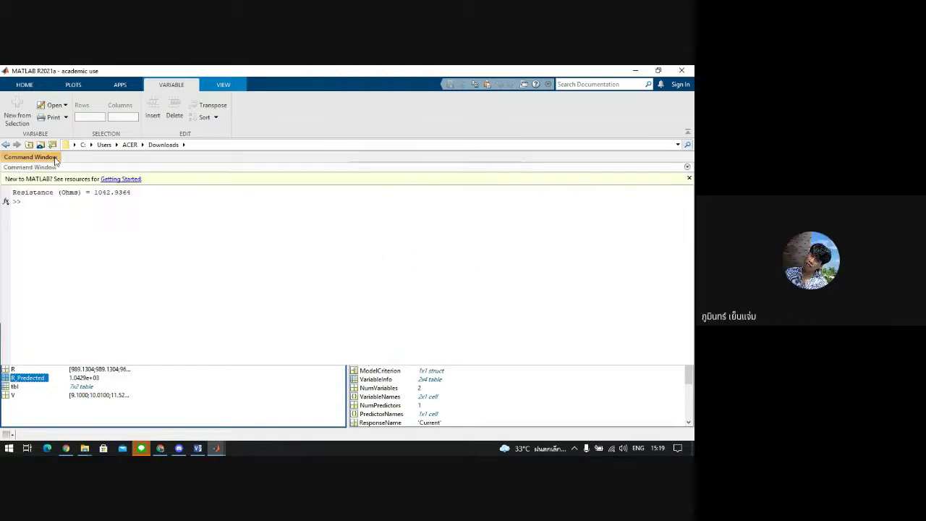
click(35, 194)
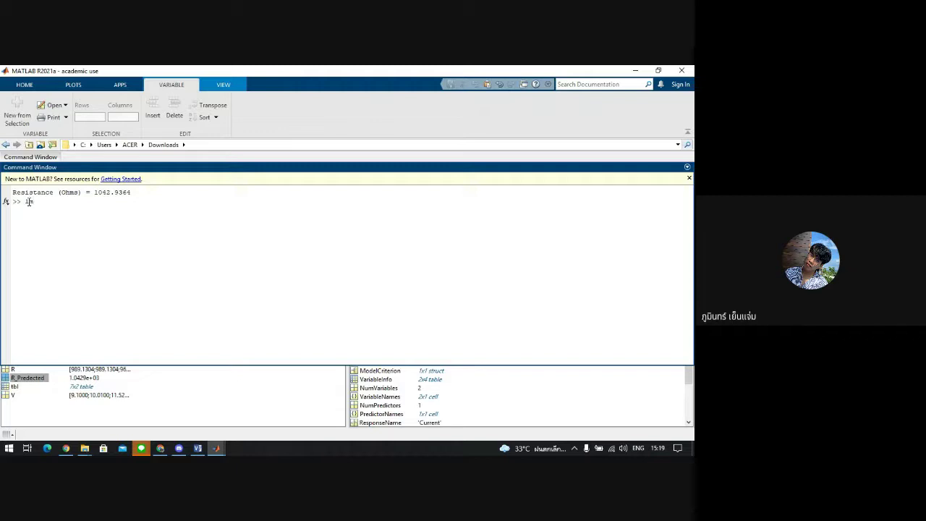
key(Return)
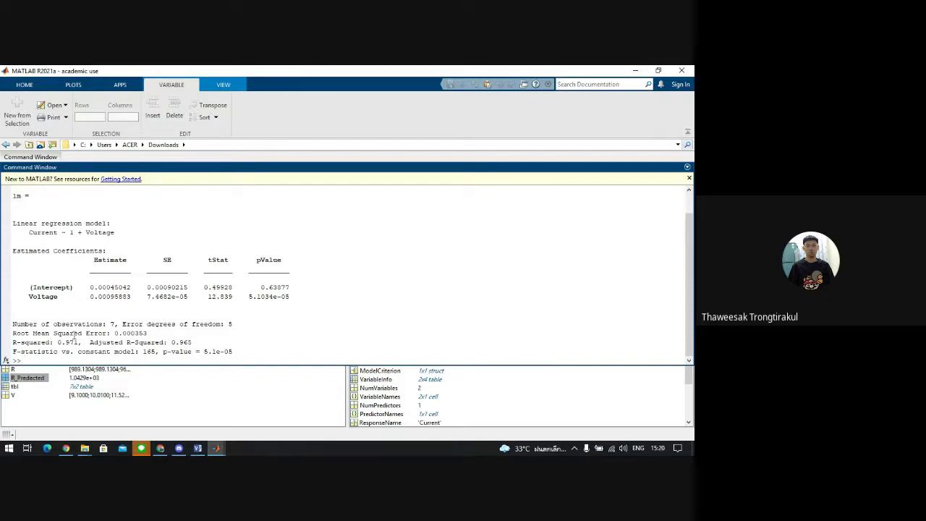
drag(55, 342, 80, 343)
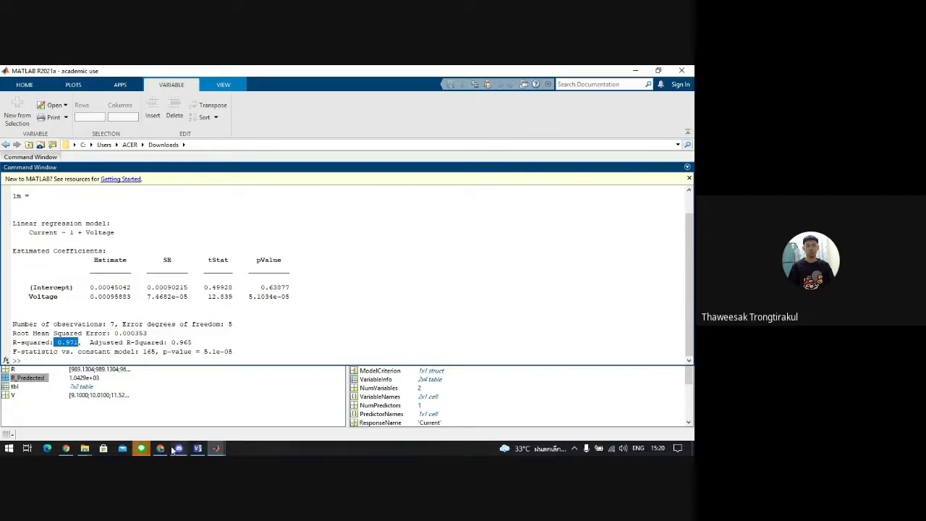
scroll(692, 217, up, 1)
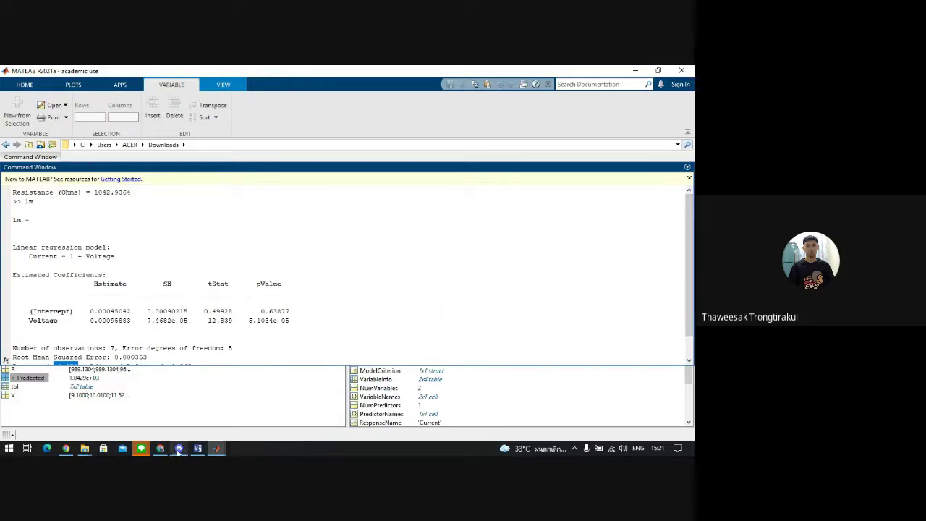
- Check the Figure 1 plot, switch to Chrome and review the measurement tables on page 2 of the a.docx.pdf report
mouse_move(165, 452)
mouse_move(216, 449)
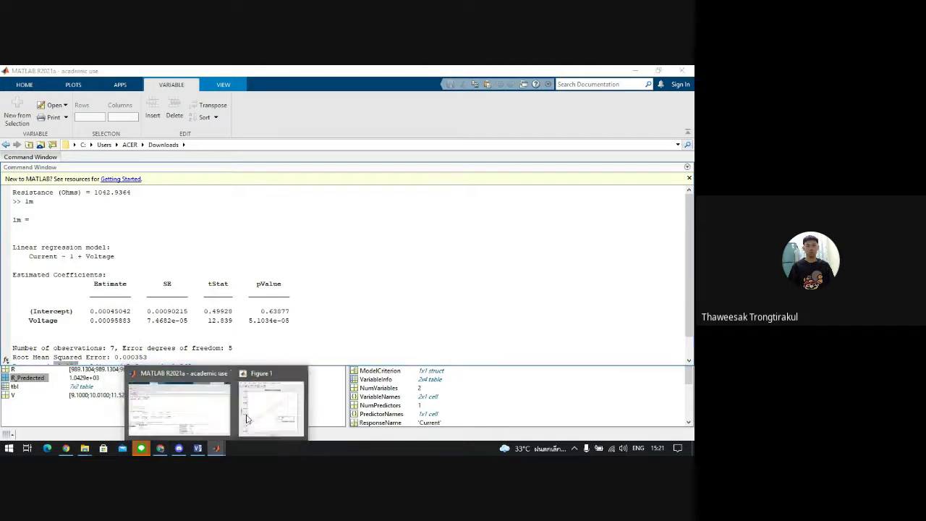
click(265, 405)
click(160, 448)
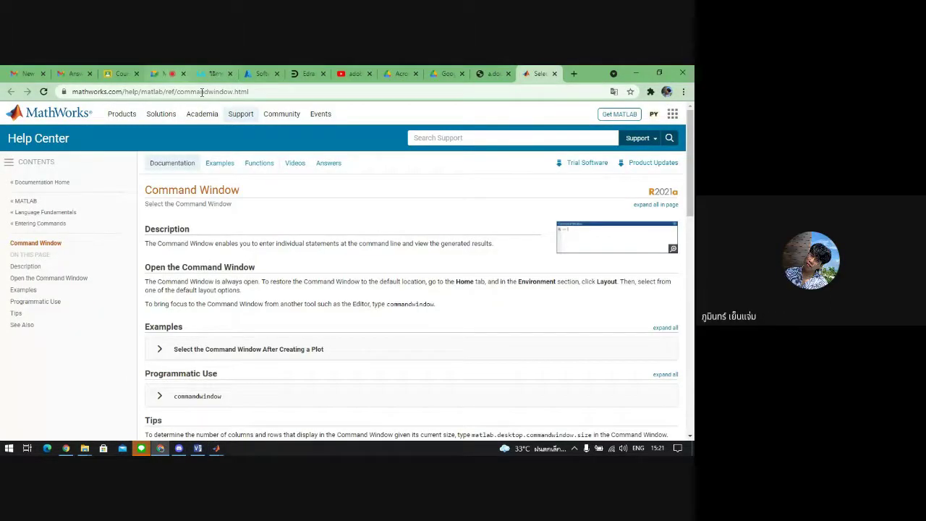
click(487, 73)
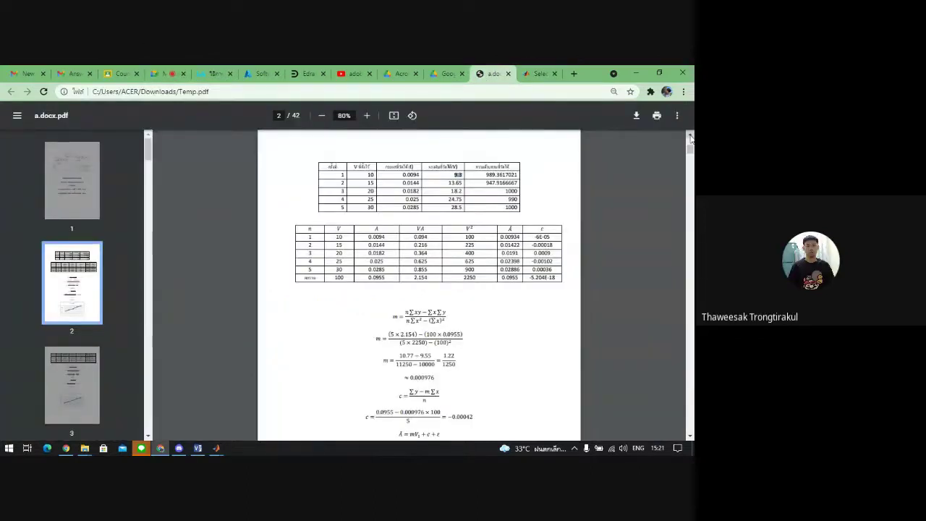
mouse_move(689, 151)
mouse_down()
mouse_move(690, 143)
mouse_move(690, 151)
mouse_up()
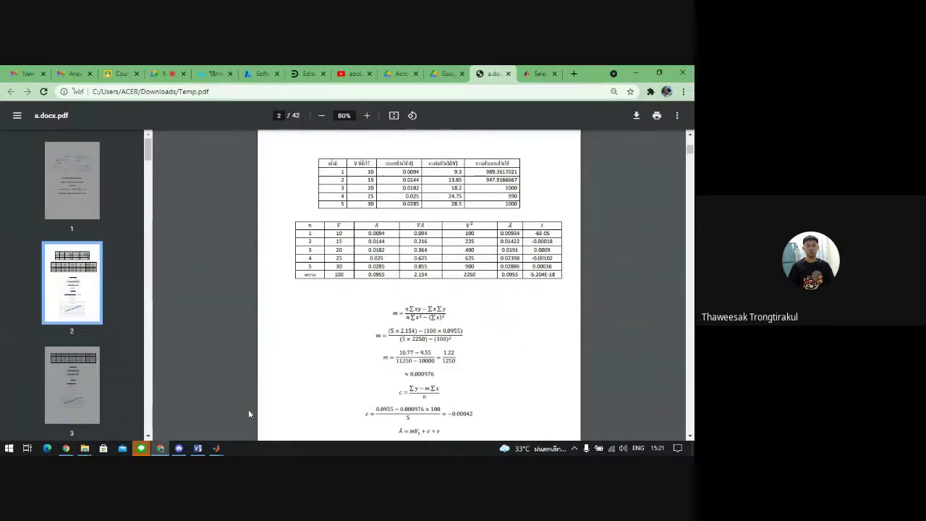
- Return to MATLAB, view the regression output and the Figure 1 plot again, and collapse the Command Window
mouse_move(216, 449)
click(205, 426)
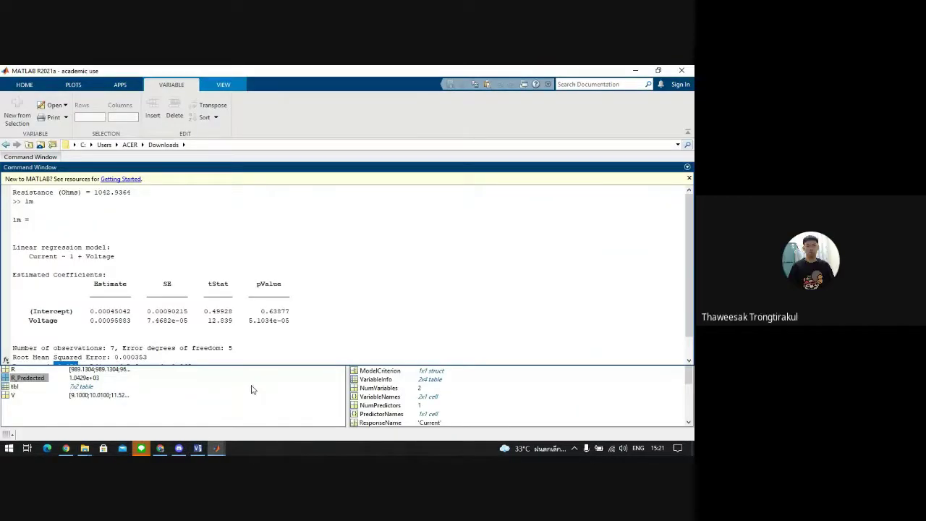
mouse_move(215, 448)
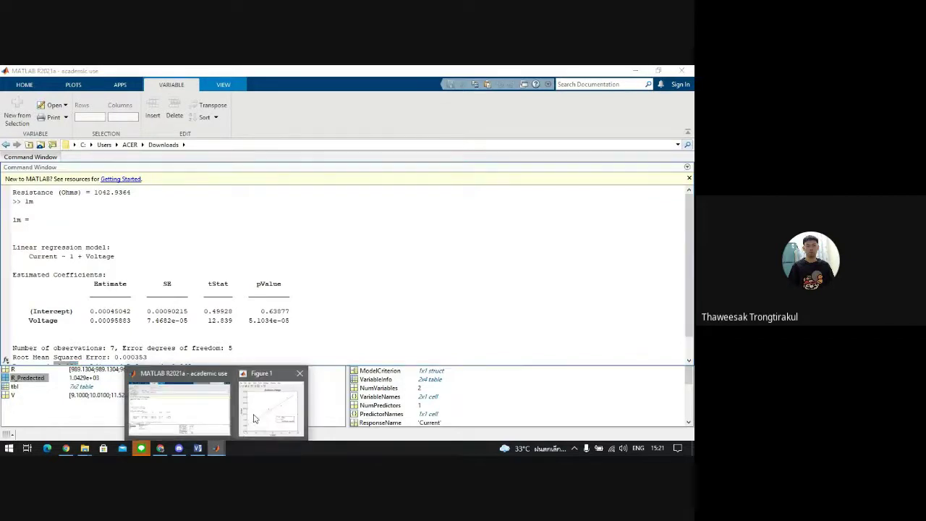
click(254, 418)
click(44, 136)
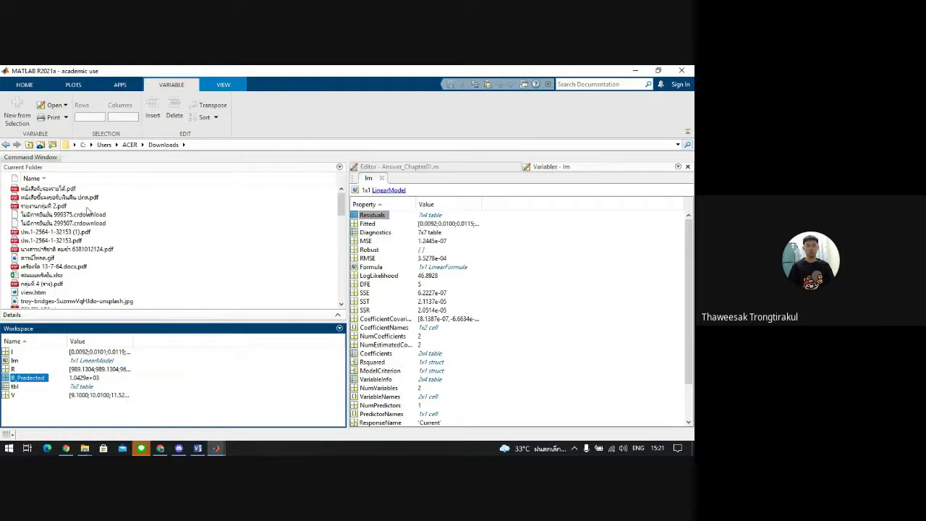
- Bring the Answer_Chapter01.m script back into view in the Editor
scroll(337, 244, down, 4)
click(341, 208)
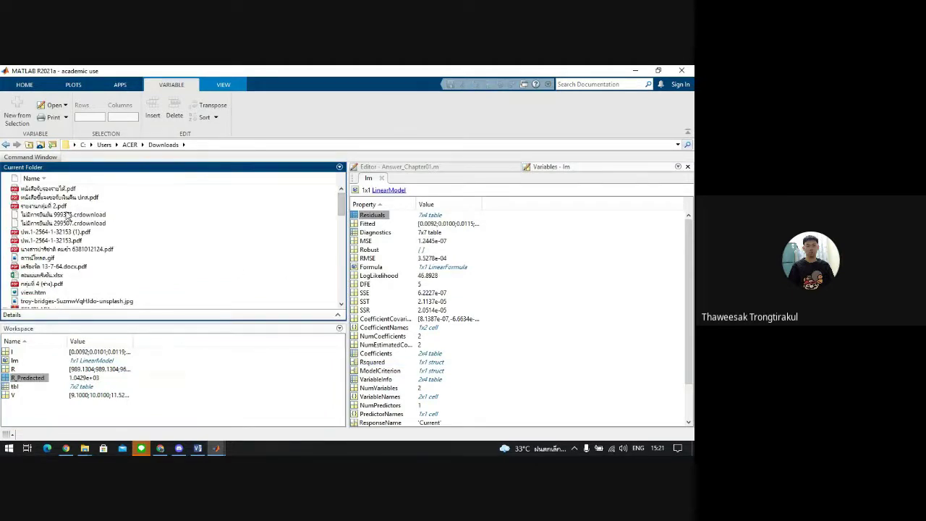
click(404, 168)
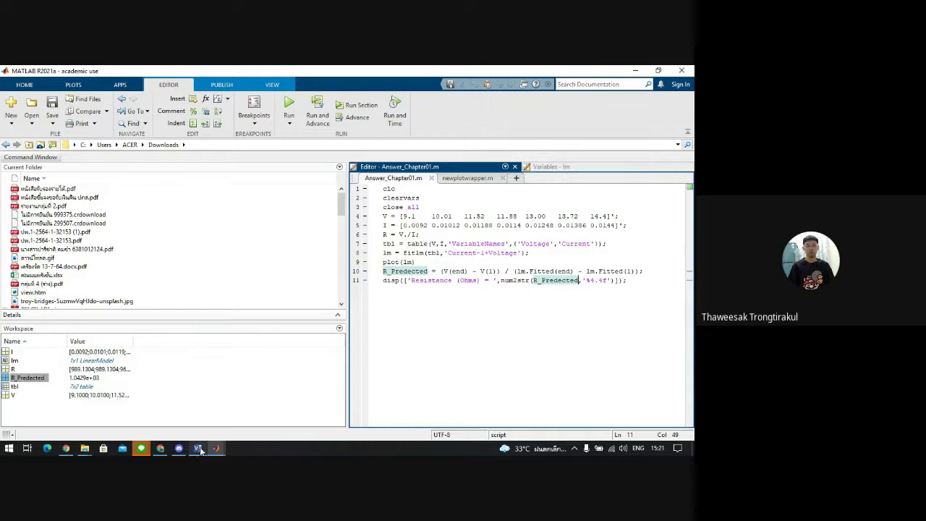
- Show the page 2 measurement tables of the a.docx.pdf report in Chrome, then return to the script and select the first V value
click(165, 449)
click(646, 72)
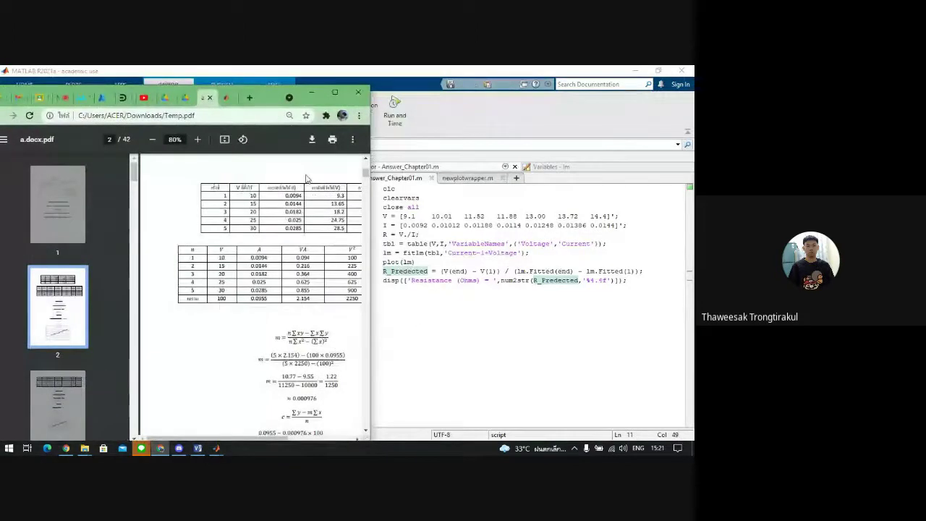
drag(289, 86, 293, 73)
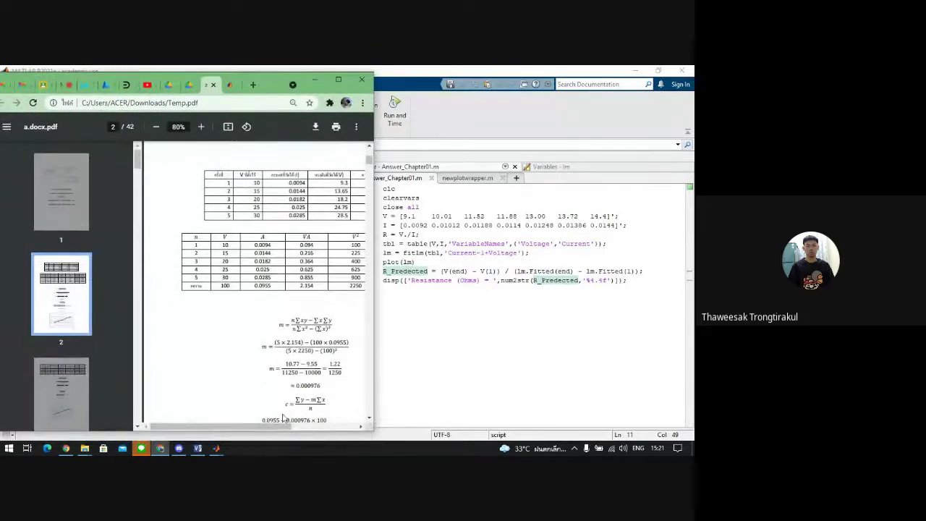
drag(285, 430, 316, 424)
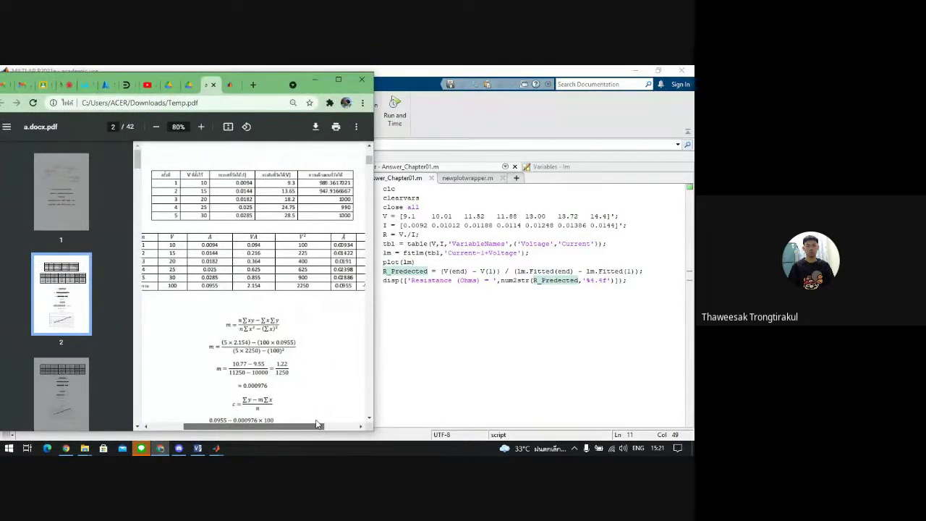
click(406, 215)
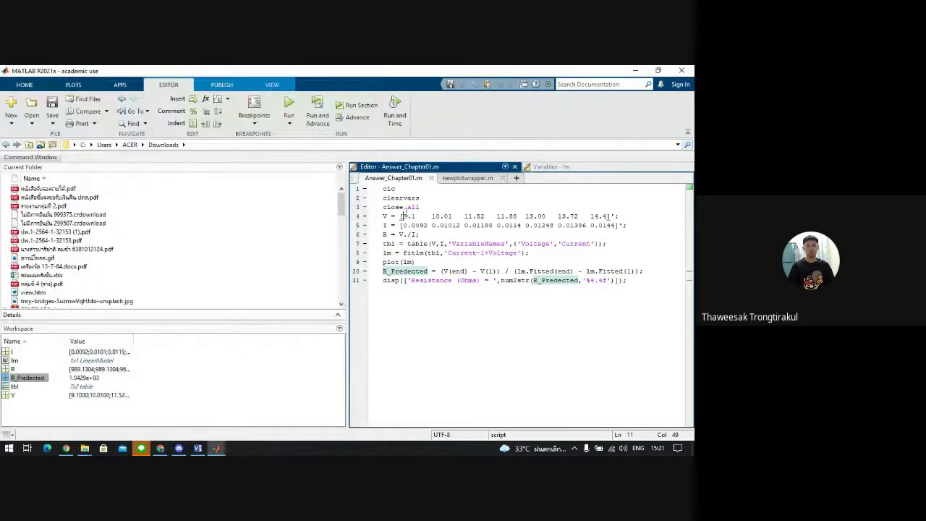
double_click(406, 215)
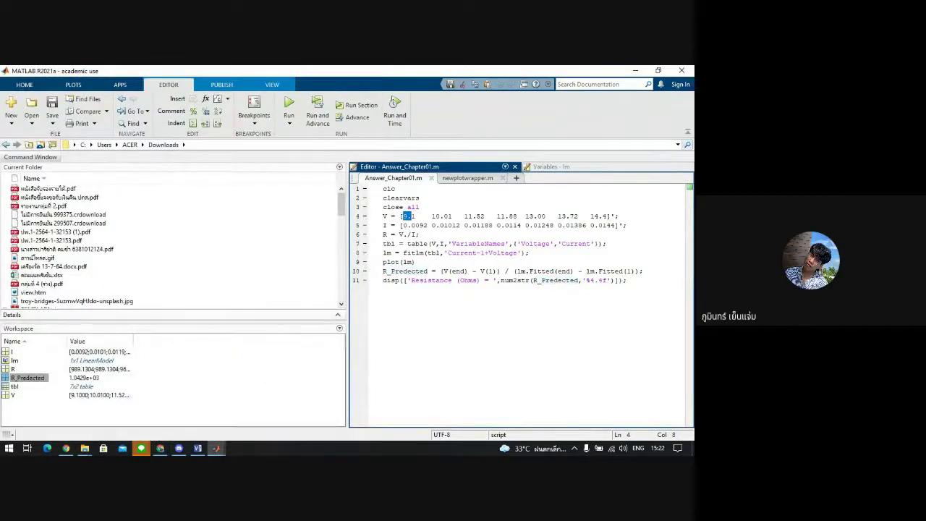
- Switch to Chrome, look through the Google Meet, MathWorks help and Drive pages, and return to the a.docx.pdf report
click(160, 448)
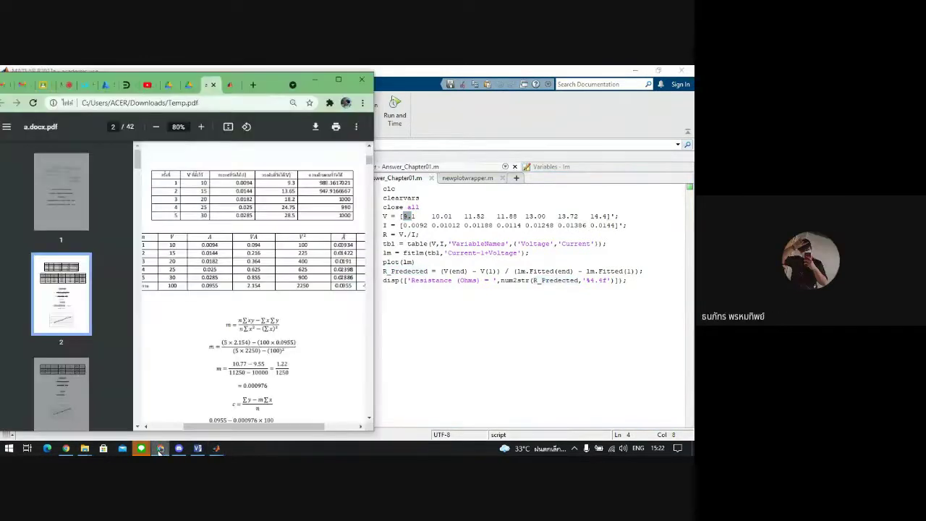
click(66, 87)
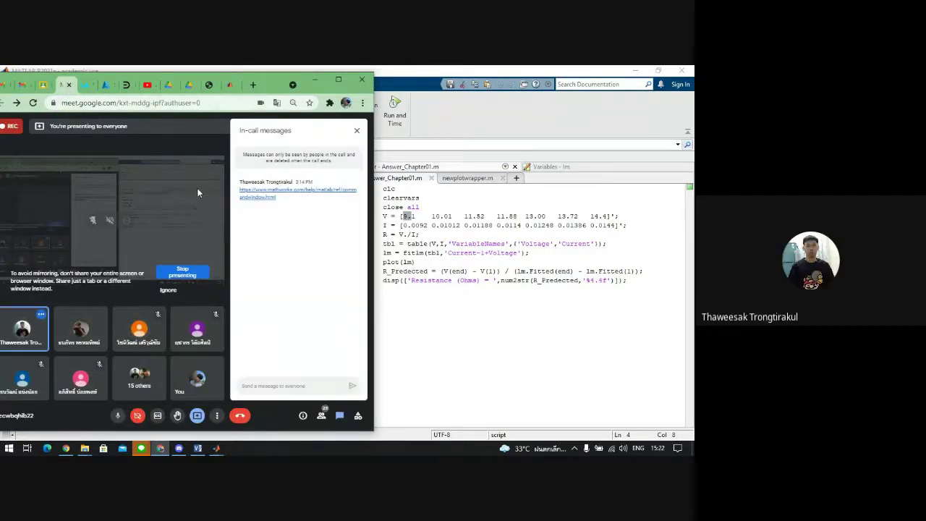
drag(271, 83, 285, 81)
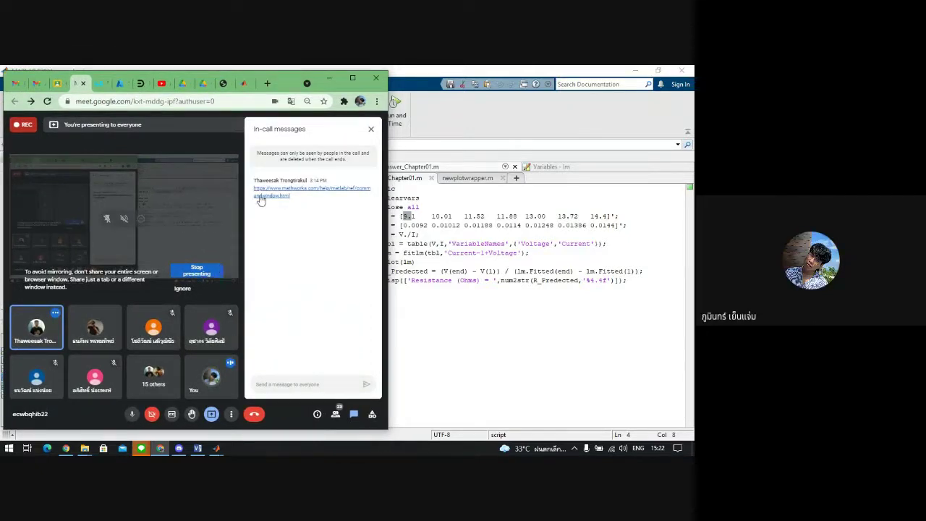
click(243, 87)
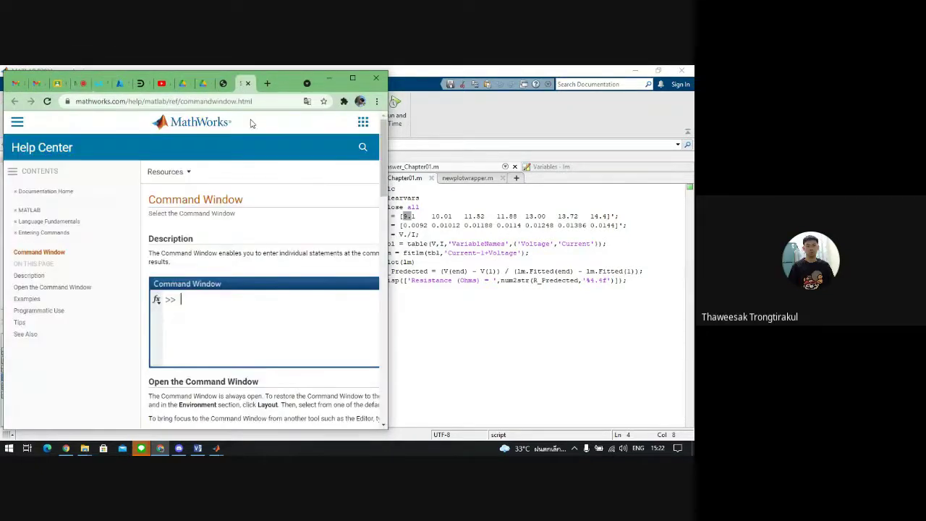
click(204, 84)
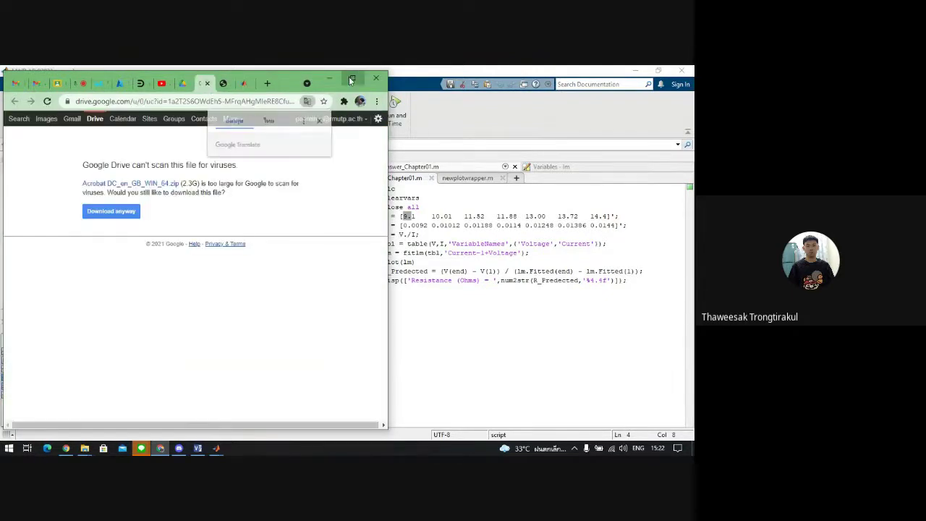
click(352, 77)
click(490, 76)
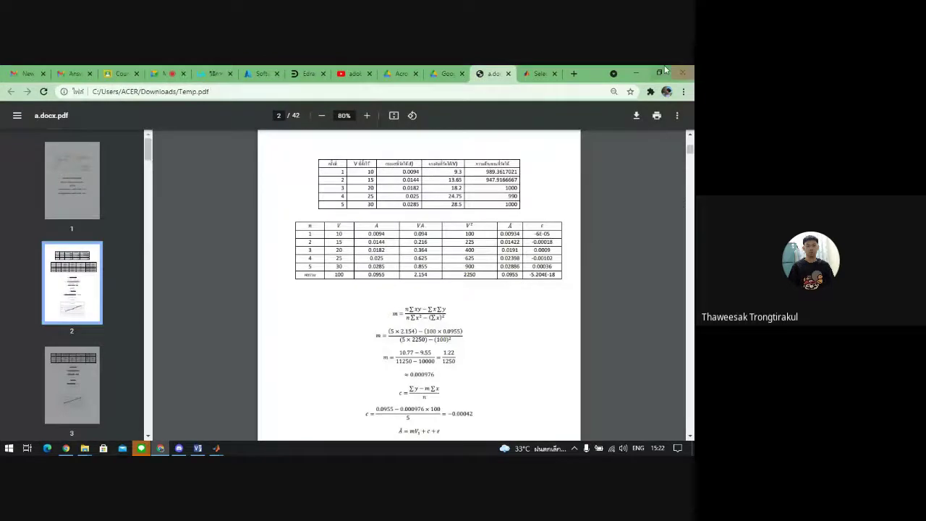
- Restore the Chrome window to its smaller size and place the report beside the script's code
click(660, 73)
scroll(381, 239, right, 3)
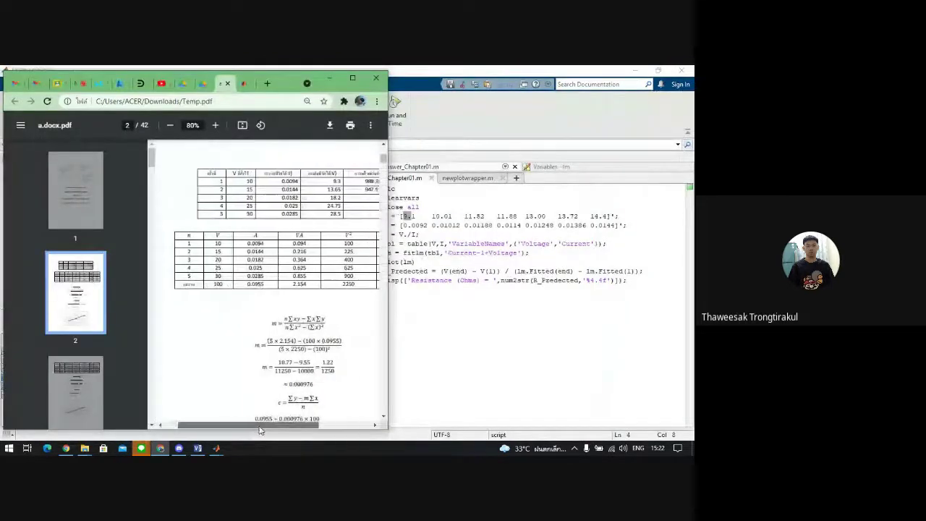
drag(283, 84, 258, 86)
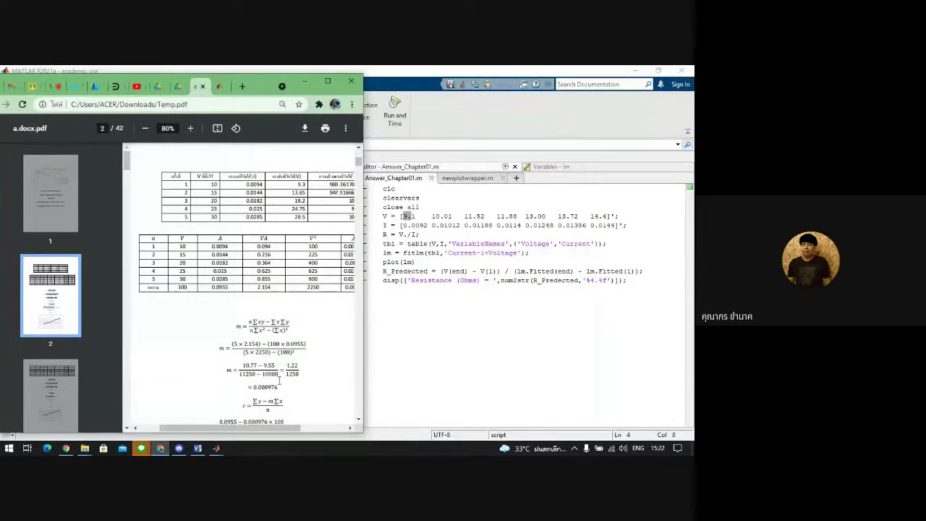
- Examine the measured current, voltage and resistance table on page 2 of the a.docx.pdf report
scroll(359, 160, up, 1)
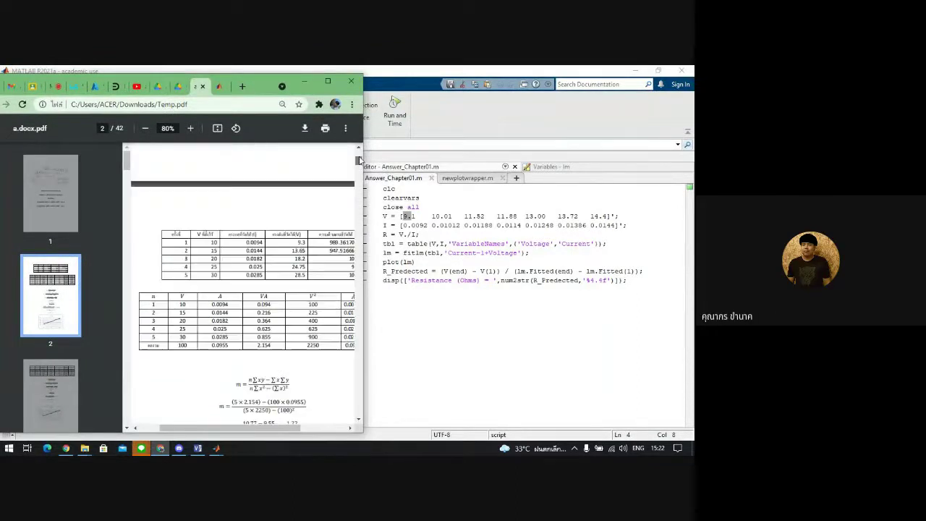
scroll(359, 160, up, 5)
scroll(359, 160, down, 7)
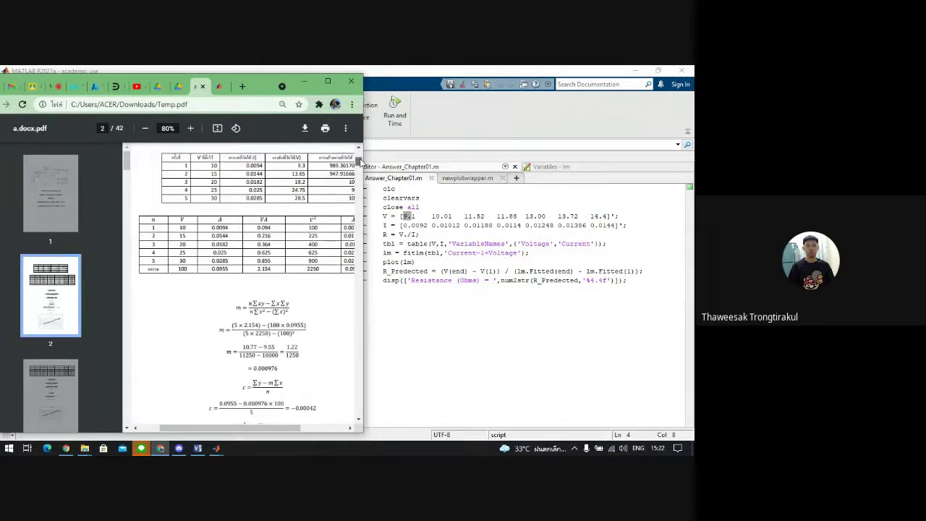
scroll(360, 165, right, 1)
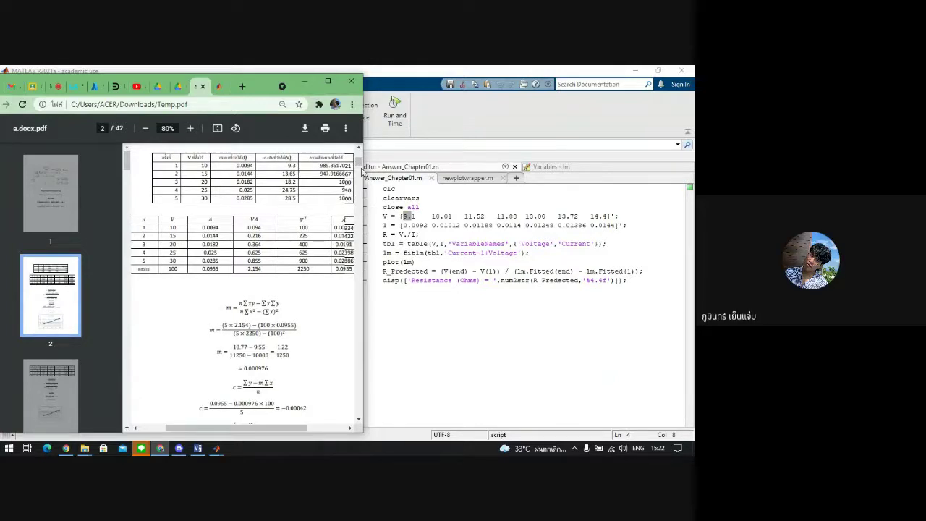
scroll(360, 165, up, 6)
scroll(358, 161, down, 3)
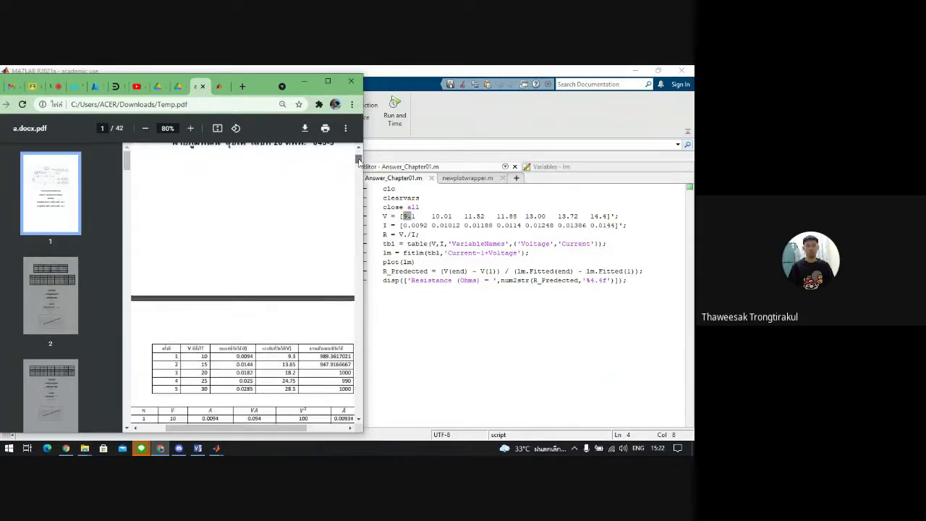
scroll(359, 160, up, 3)
scroll(358, 160, down, 8)
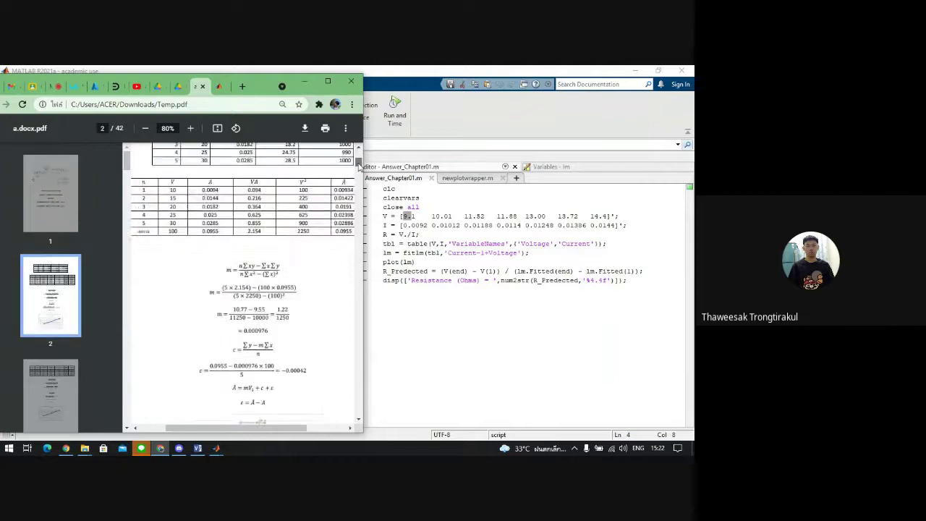
scroll(359, 160, up, 6)
scroll(358, 162, down, 4)
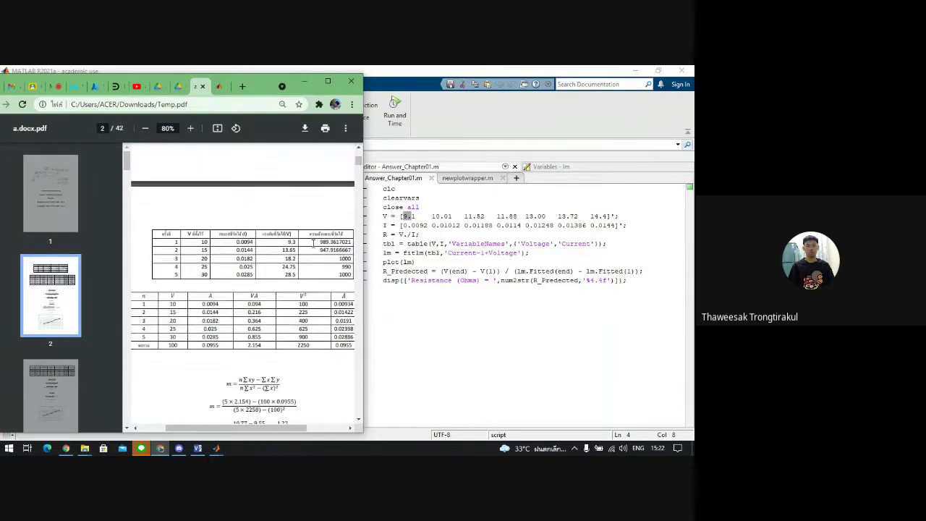
- Restore the MATLAB window to a smaller size and arrange it side by side with the Chrome report, keeping script and measurement table visible
click(407, 217)
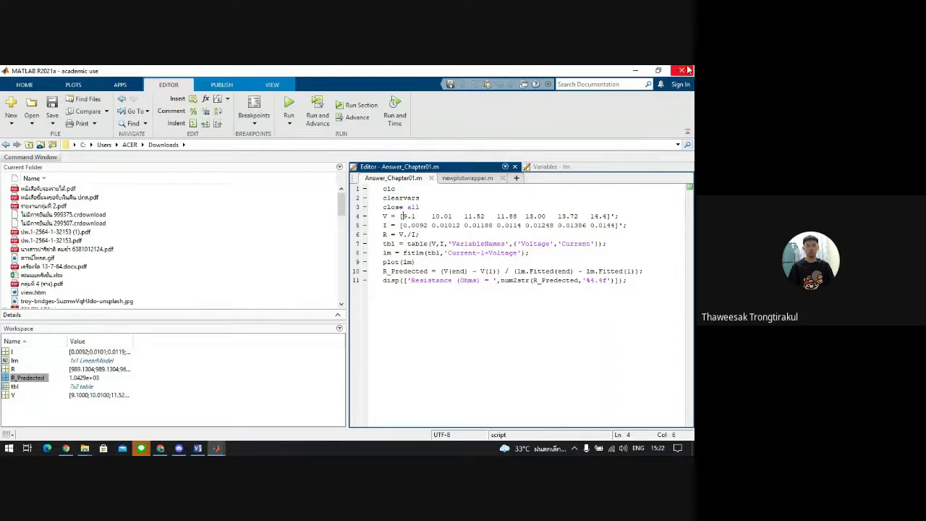
click(659, 70)
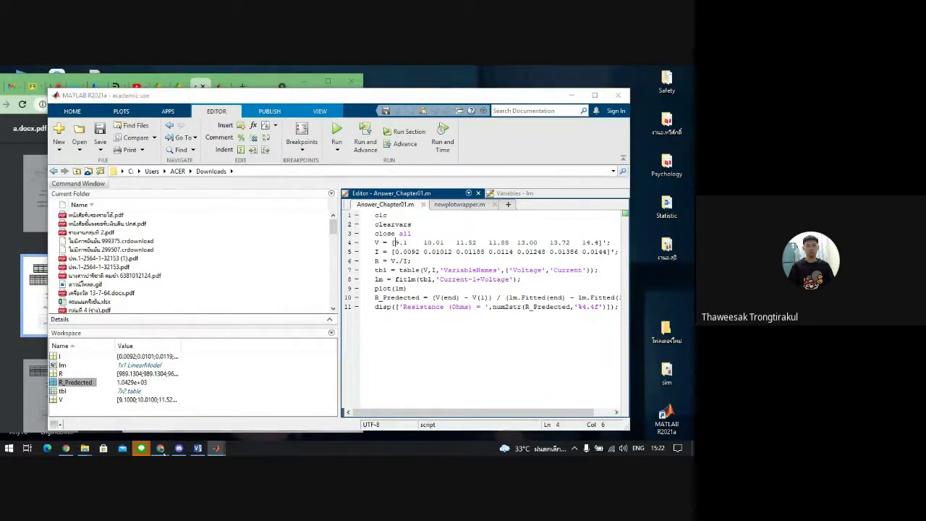
key(alt+Tab)
click(425, 159)
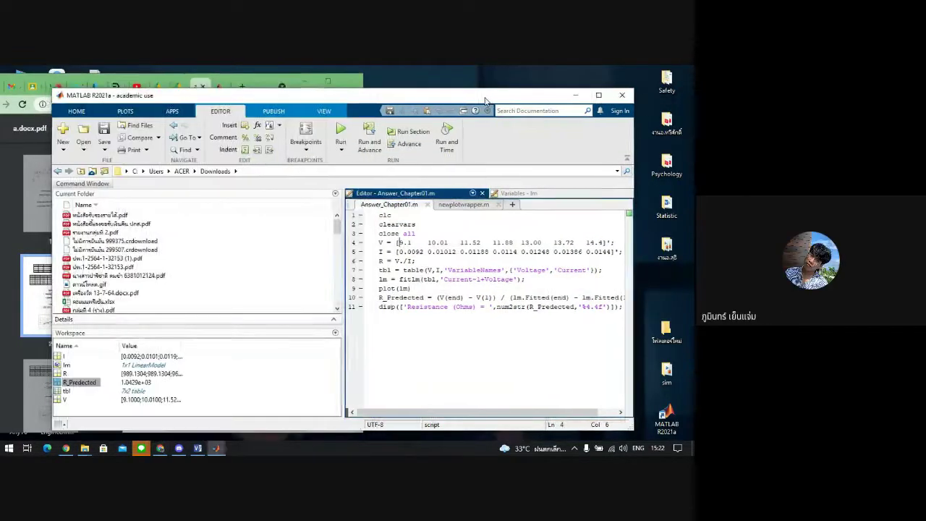
drag(275, 93, 306, 103)
click(253, 81)
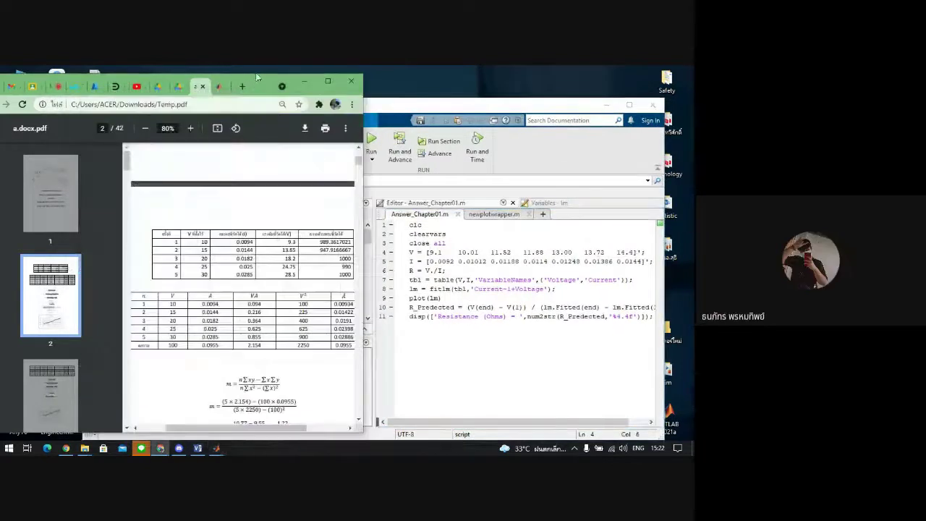
drag(255, 81, 598, 102)
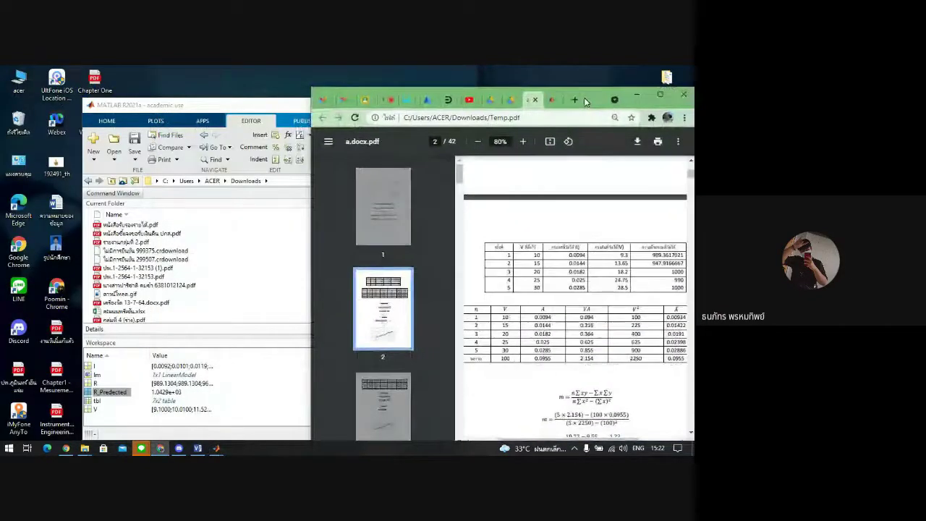
click(274, 108)
drag(97, 118, 166, 103)
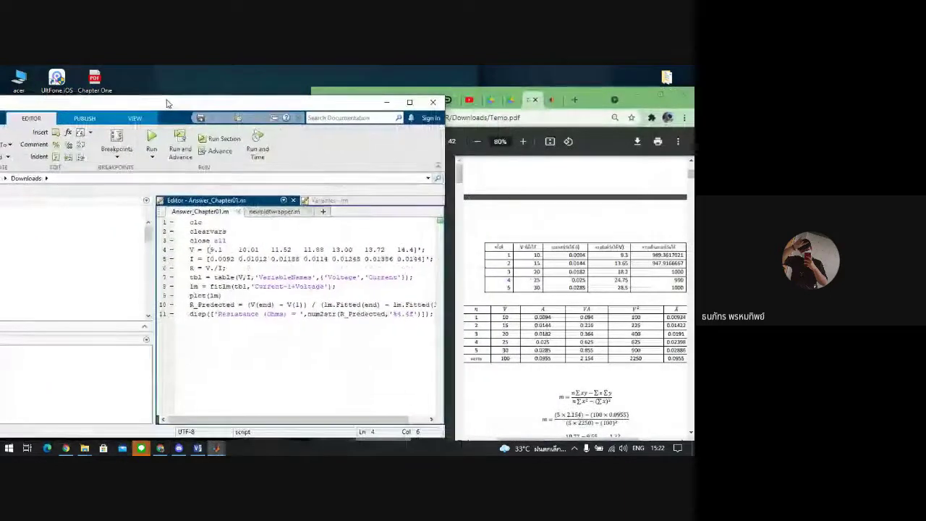
- Change the first value of the V vector in line 4 of Answer_Chapter01.m to 9.3
double_click(215, 249)
drag(219, 250, 223, 250)
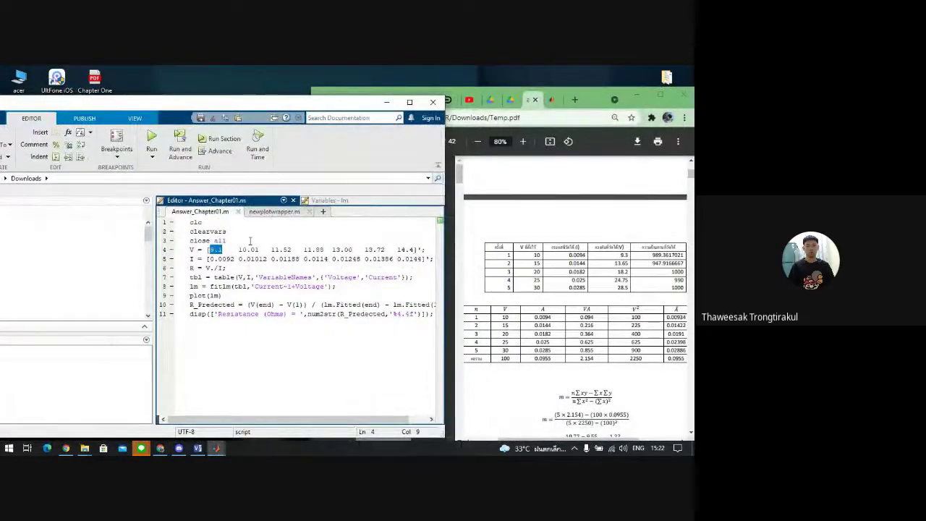
key(Right)
key(BackSpace)
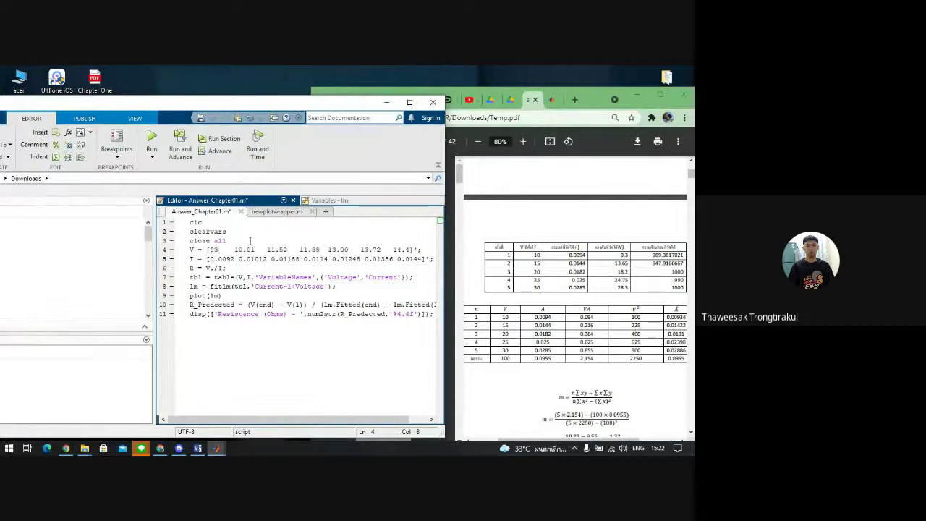
text(3)
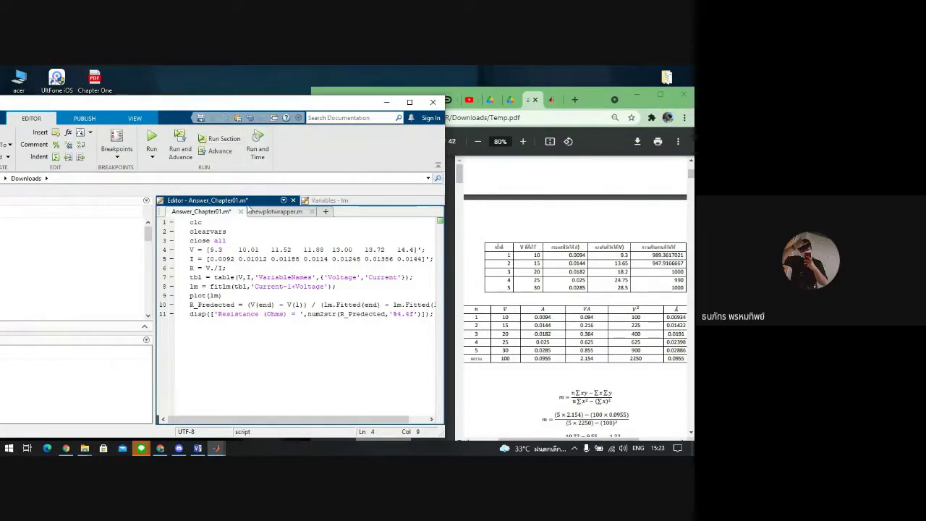
- Replace the second, third and fourth values of the V vector with 13.65, 18.2 and 24.75 from the report's table
drag(239, 249, 259, 249)
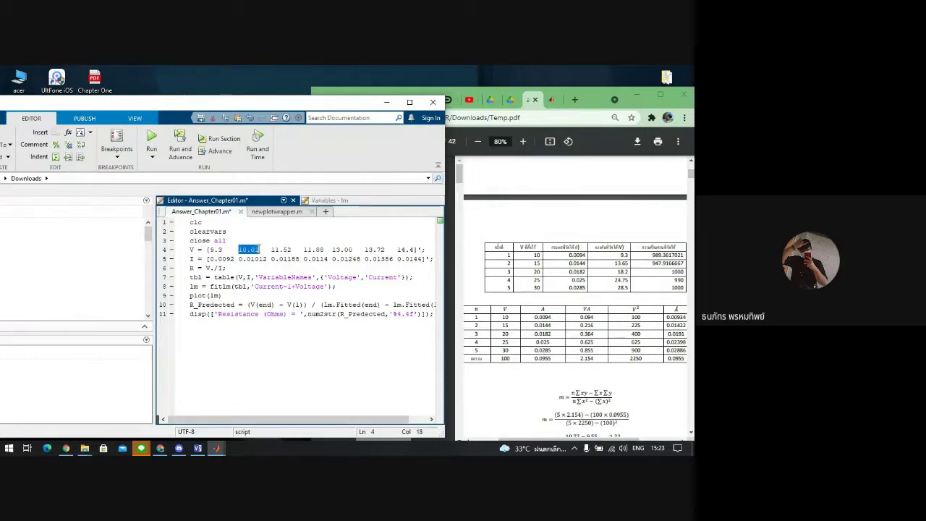
text(13.65)
drag(272, 249, 293, 250)
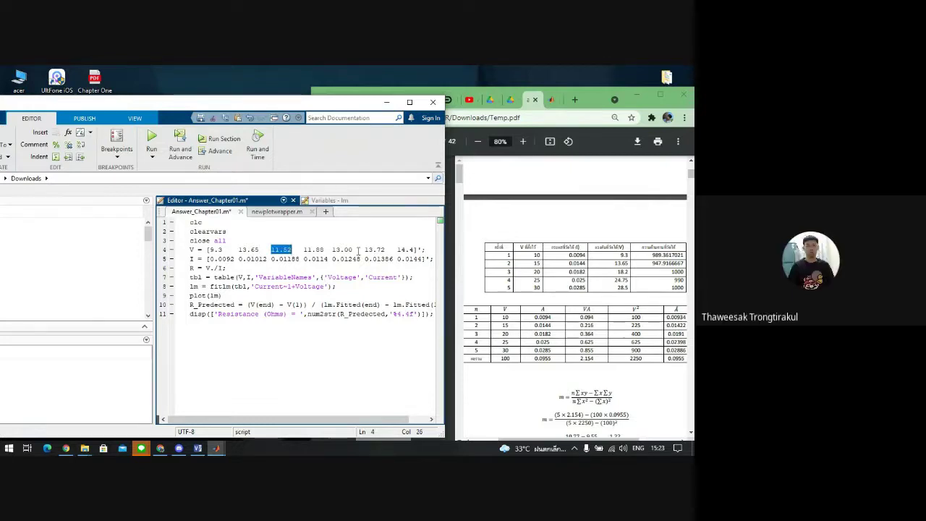
text(18.2)
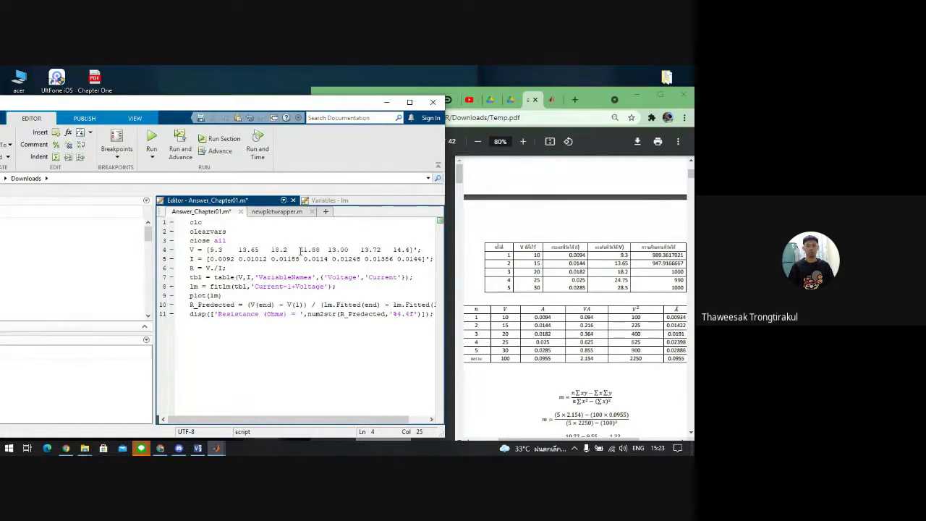
drag(300, 250, 319, 249)
text(24.)
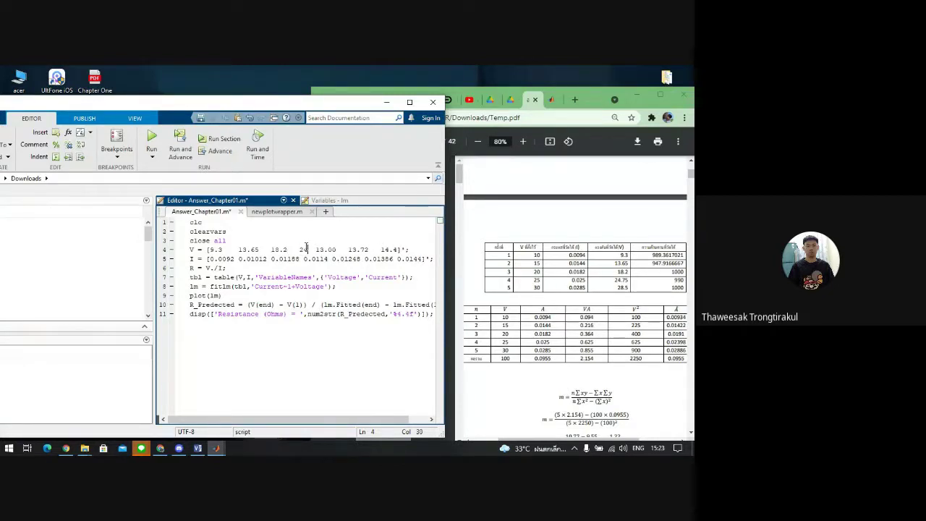
text(75)
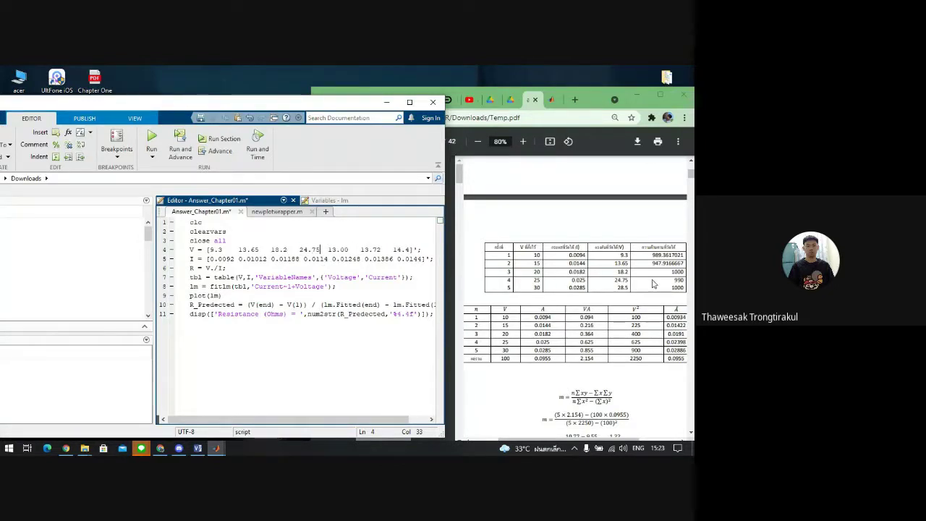
- Set the fifth value of the V vector to 28.5 and delete the two values after it
drag(328, 250, 352, 250)
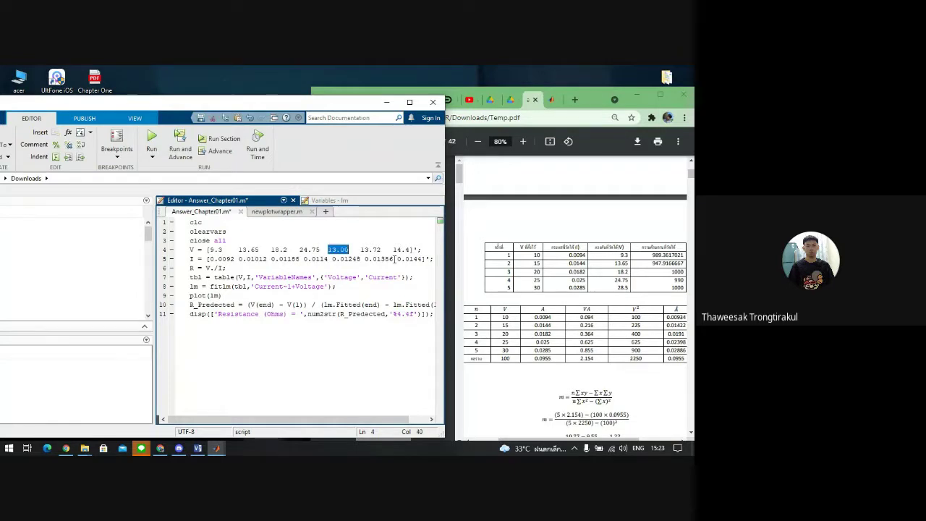
text(28.5)
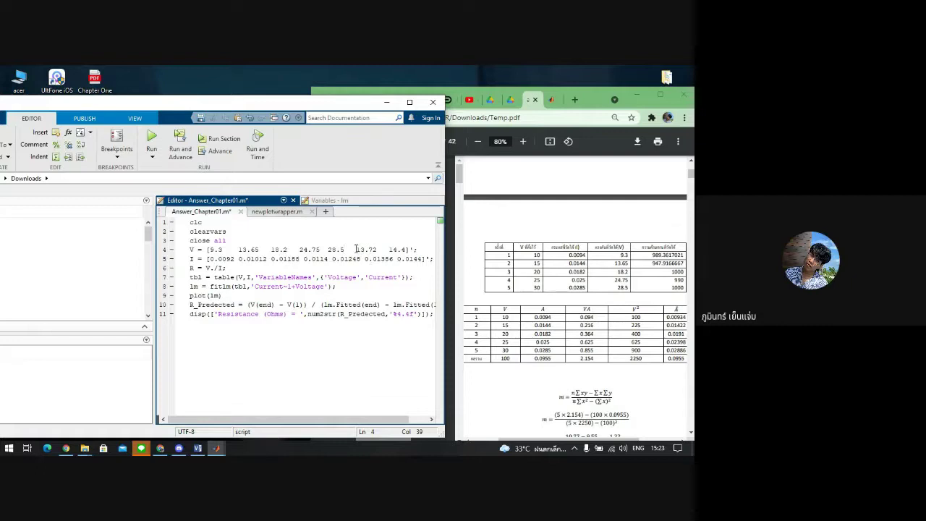
drag(356, 249, 410, 249)
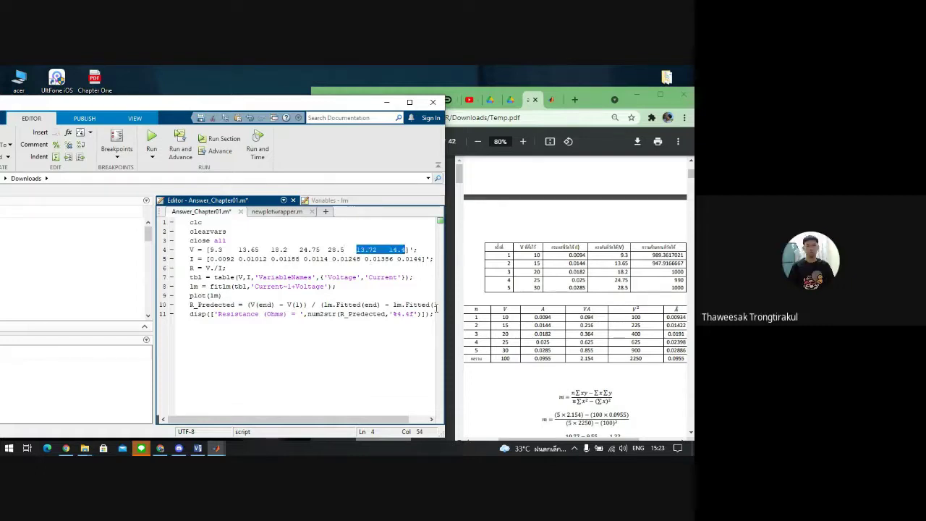
key(BackSpace)
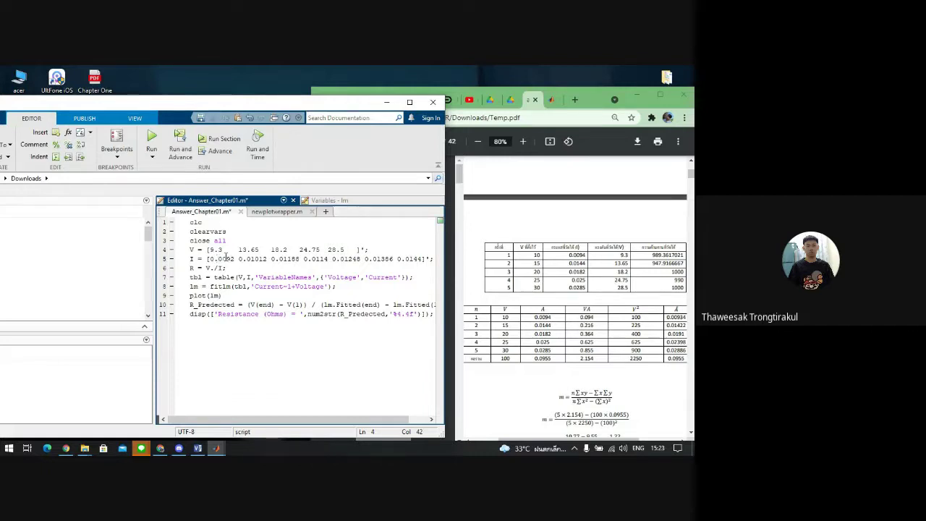
- Replace the values of the I vector in line 5 with 0.0094, 0.0144, 0.0182, 0.025 and 0.0285
drag(208, 258, 234, 259)
text(0.0094)
drag(239, 259, 422, 262)
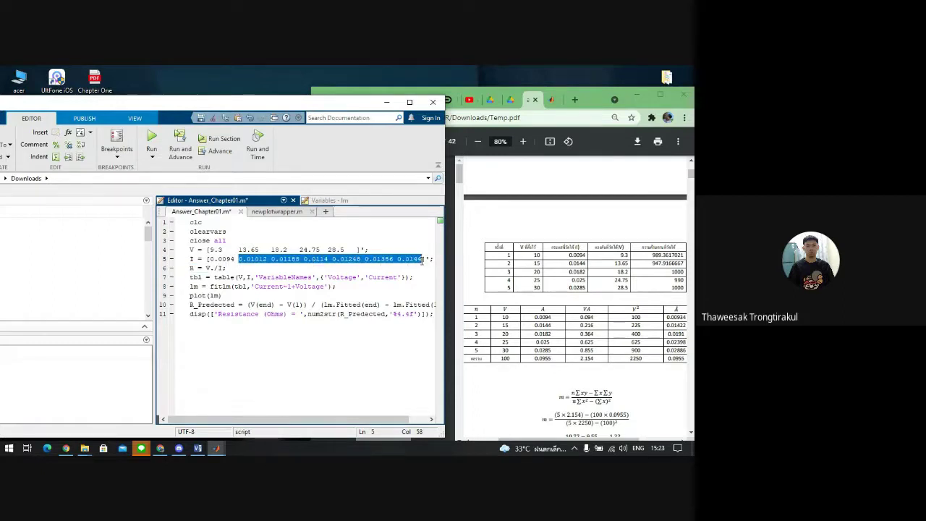
key(BackSpace)
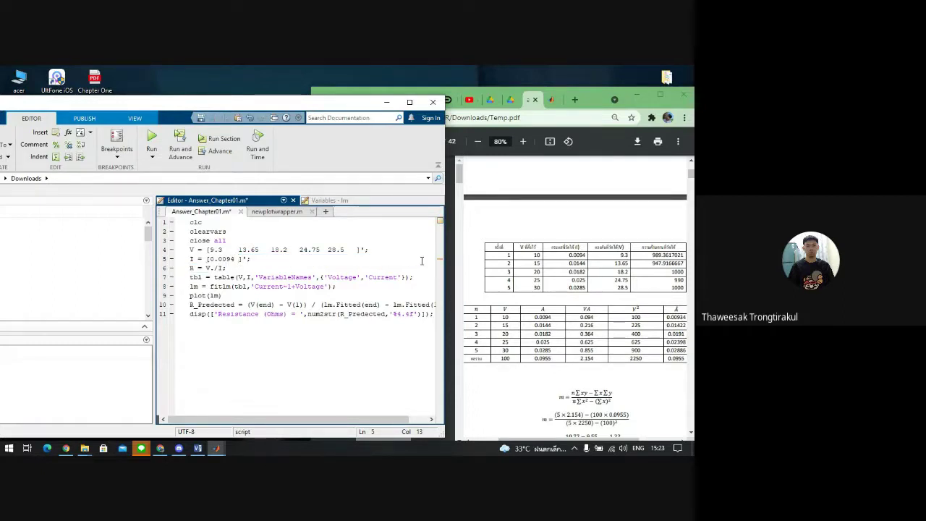
text(0.0144 0)
text(.01)
text(82 0.025)
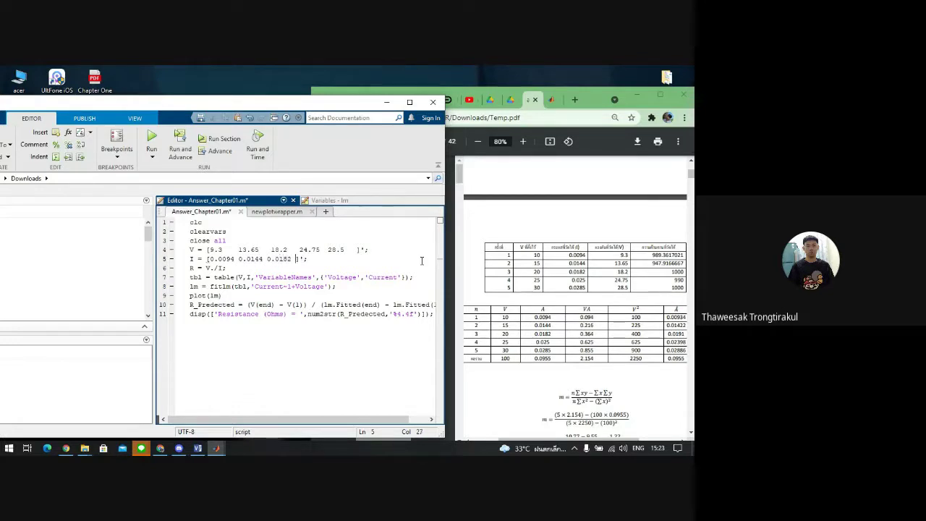
text( 0.0285)
- Run Answer_Chapter01.m and bring its Current vs. Voltage figure to the front, with the report minimized
click(151, 141)
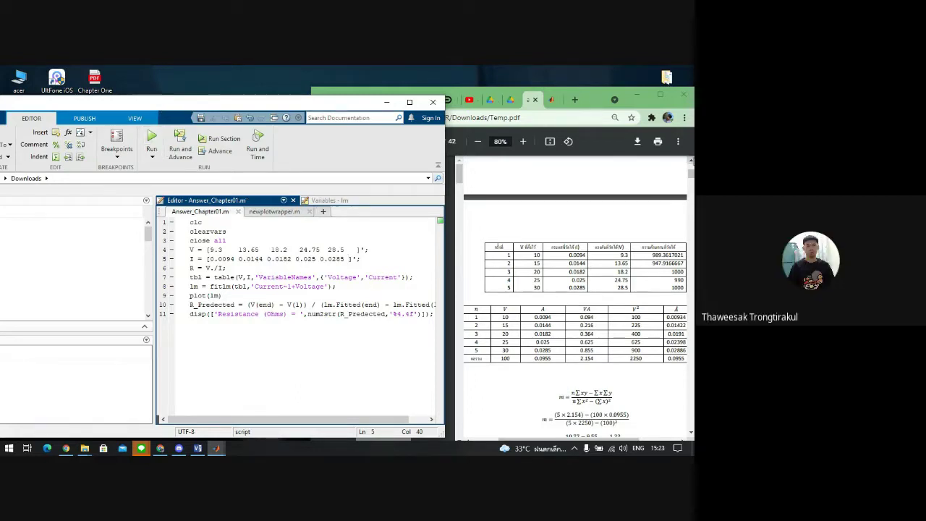
click(635, 97)
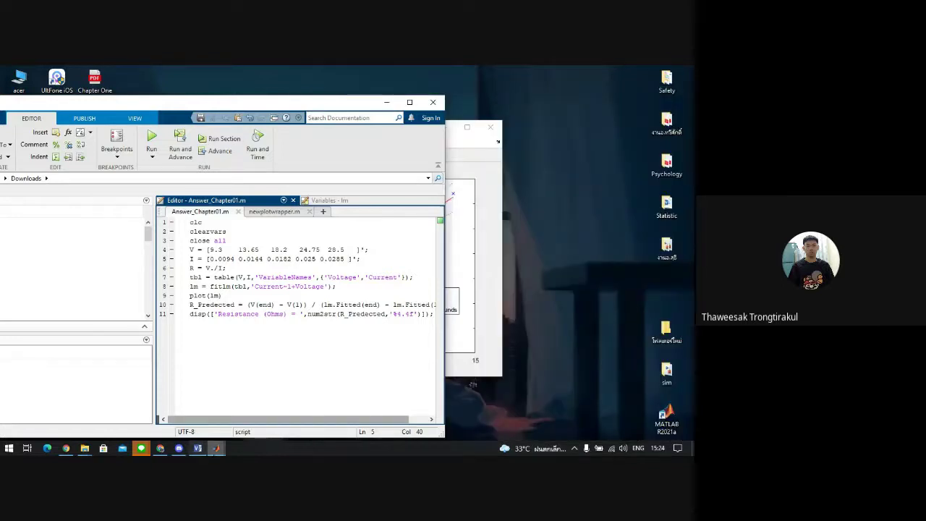
mouse_move(216, 448)
click(295, 420)
click(295, 420)
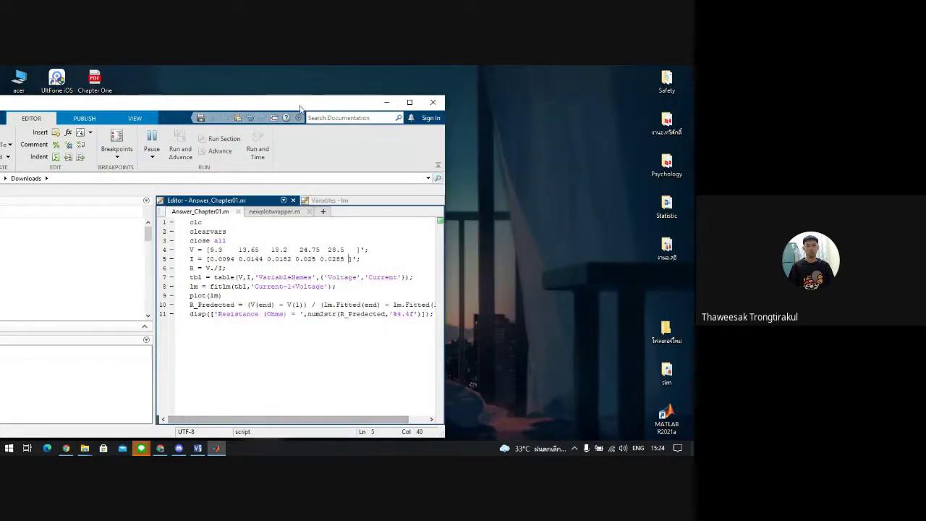
drag(303, 102, 441, 86)
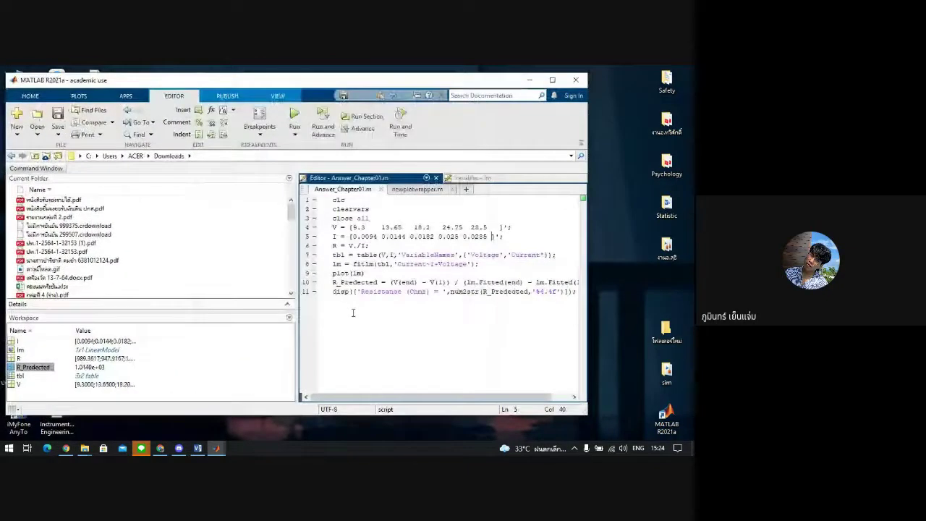
mouse_move(223, 451)
click(268, 403)
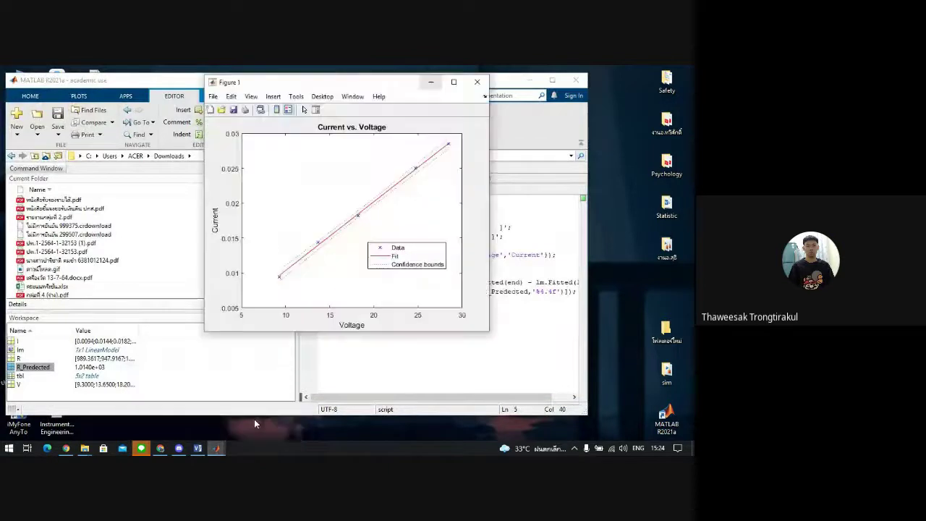
drag(366, 87, 178, 142)
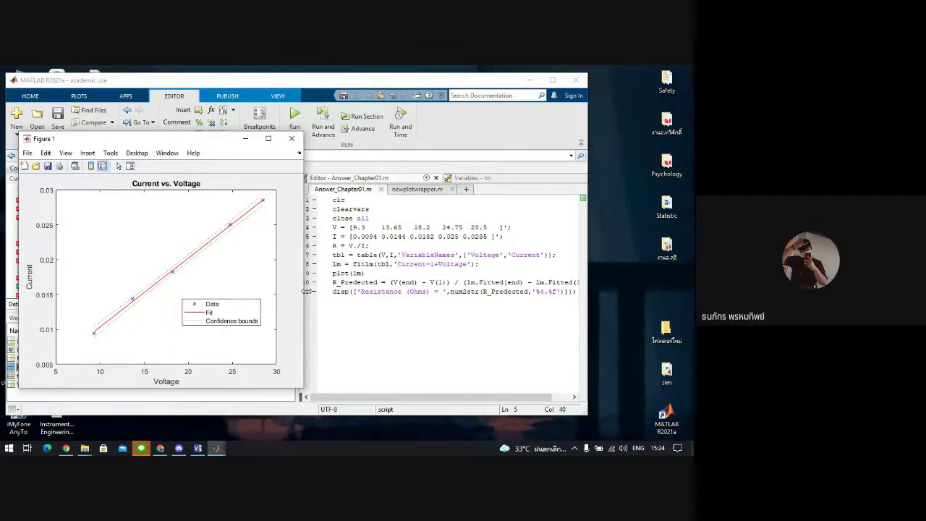
- Place the Current vs. Voltage figure beside the report's current chart on page 2 to compare the two plots
drag(201, 139, 505, 155)
click(161, 450)
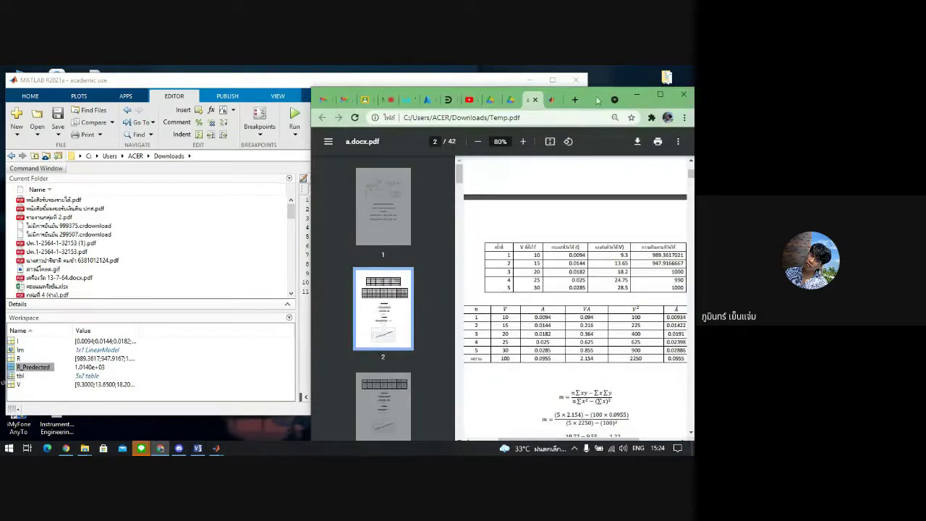
drag(598, 100, 395, 80)
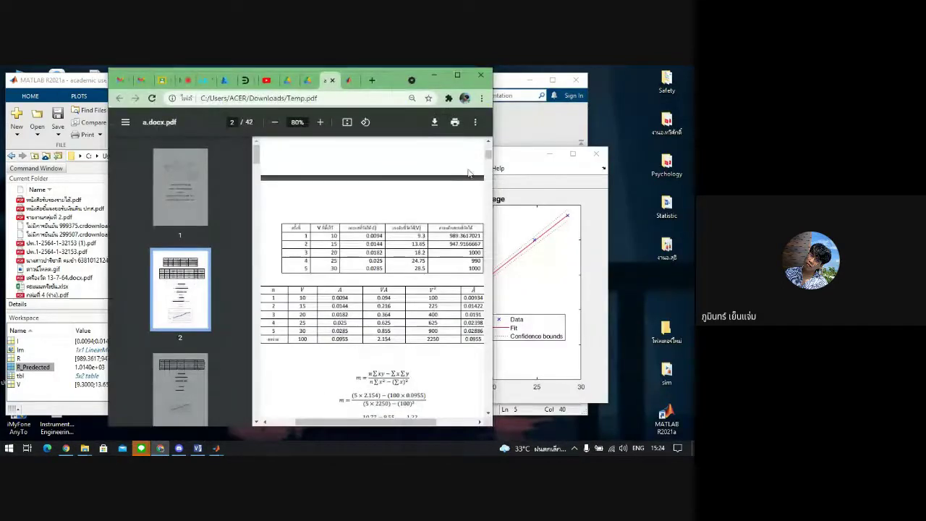
scroll(469, 172, down, 10)
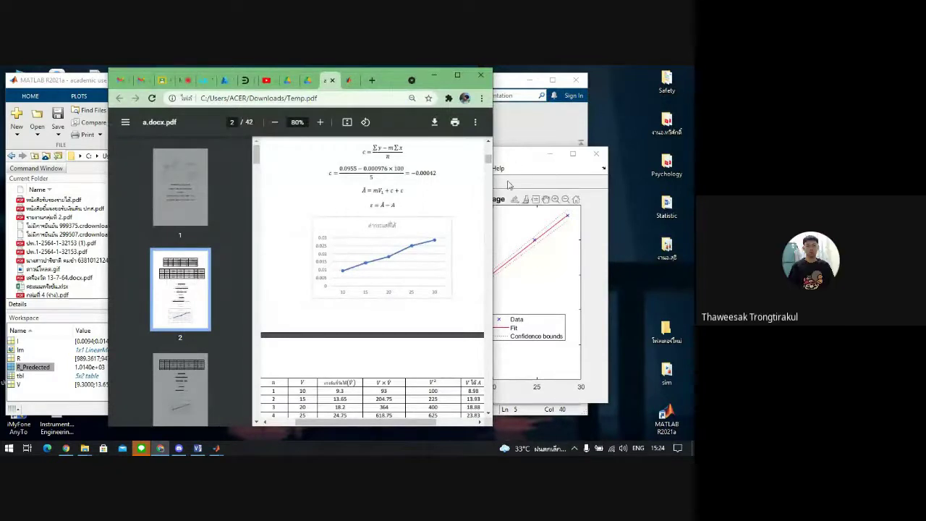
drag(395, 78, 282, 86)
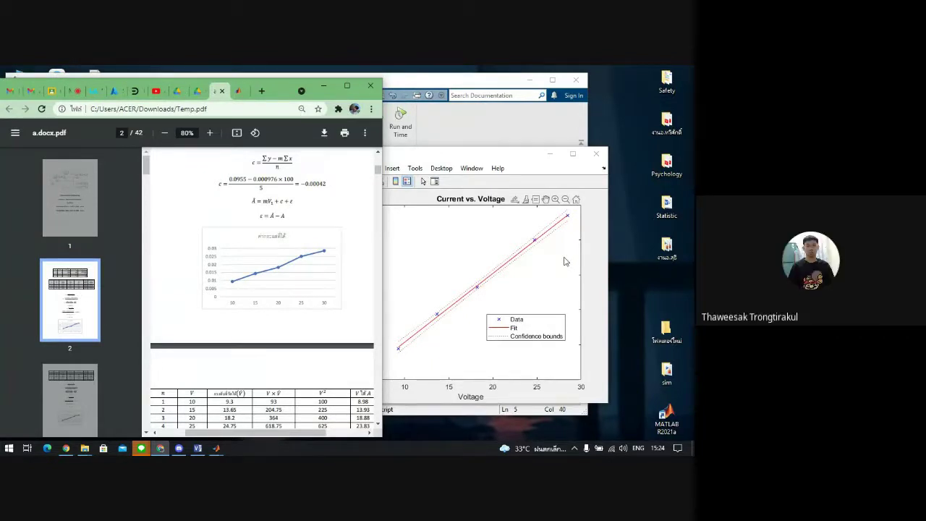
click(517, 156)
drag(514, 156, 548, 151)
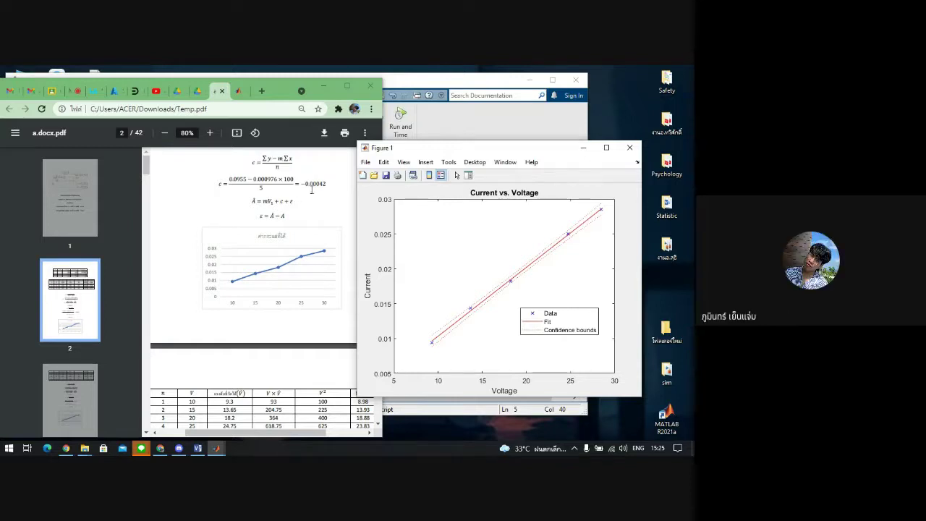
- Highlight the calculated intercept c in the report and compare it with the fitted line in Figure 1
click(315, 185)
drag(329, 184, 301, 185)
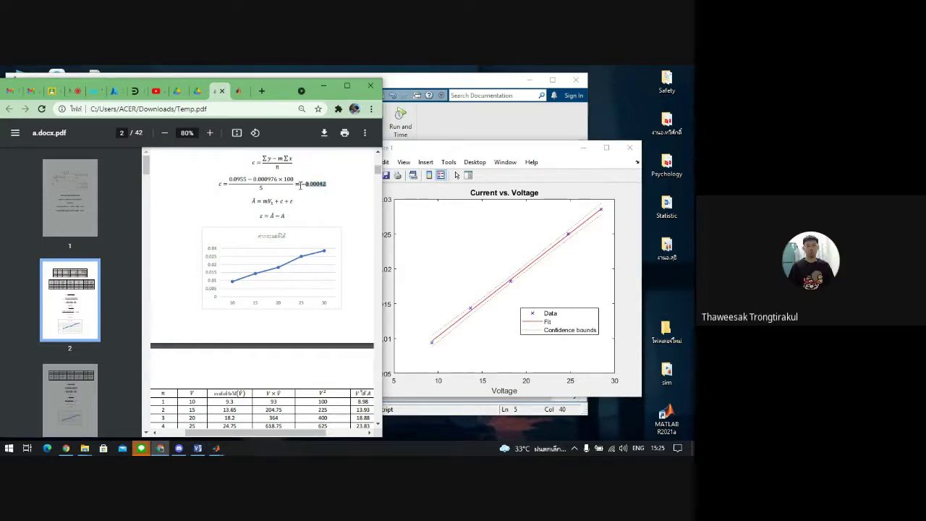
click(435, 234)
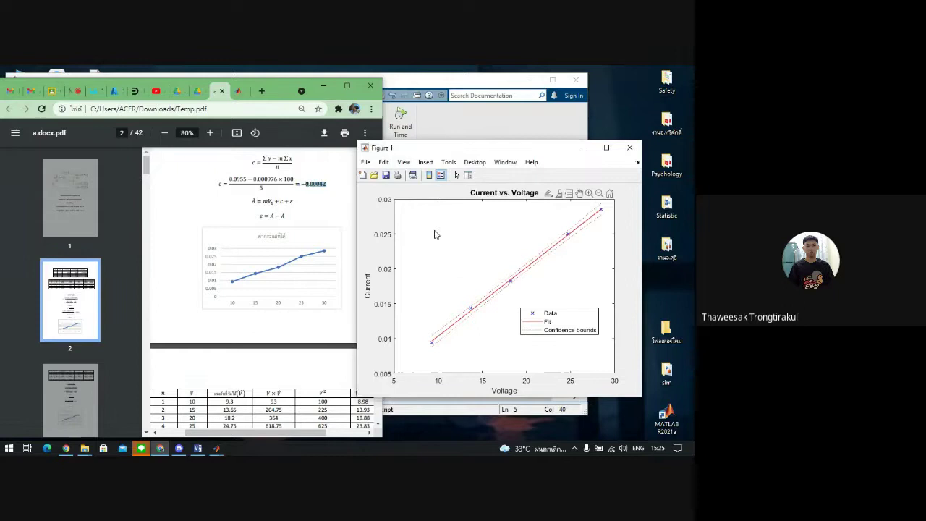
- Minimize the figure, review the script and open the Fitted values of the lm linear model from the workspace
click(584, 149)
click(511, 88)
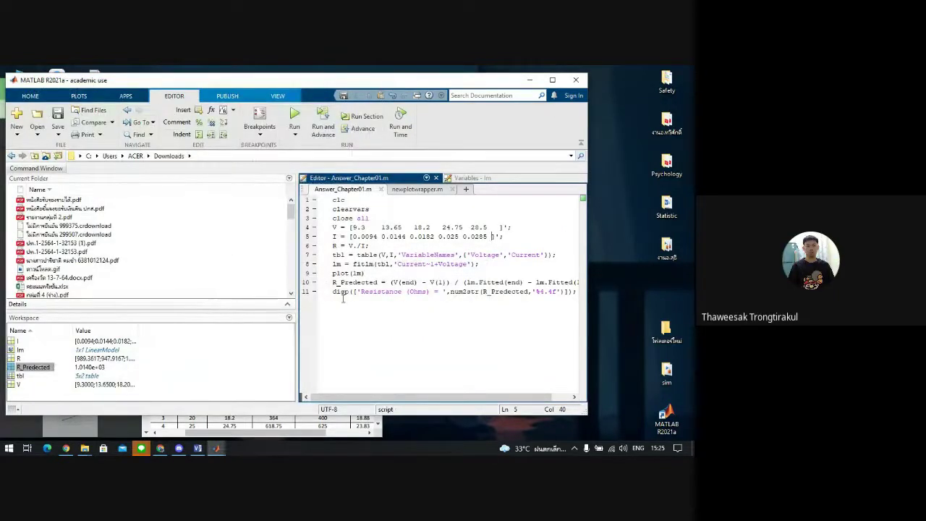
mouse_move(419, 397)
mouse_down()
mouse_move(433, 400)
mouse_move(412, 390)
mouse_up()
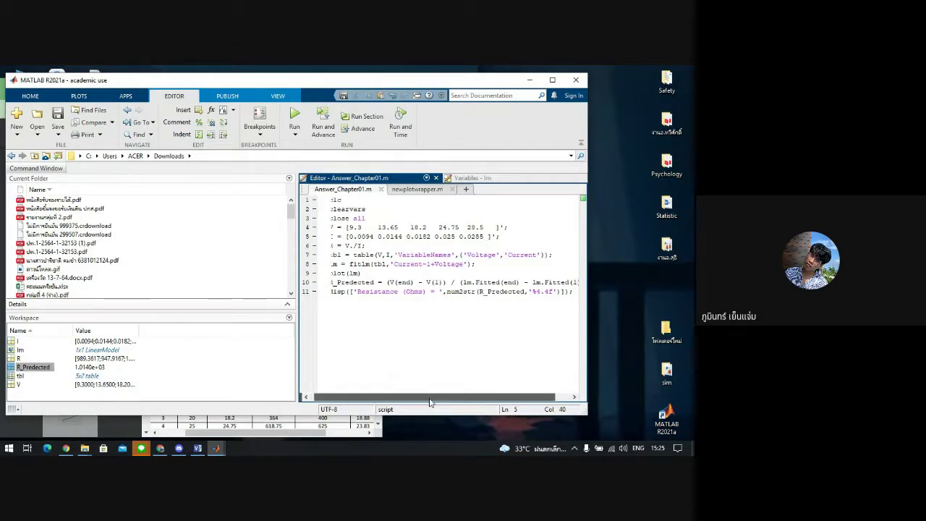
mouse_move(427, 401)
mouse_down()
mouse_move(450, 407)
mouse_move(412, 397)
mouse_up()
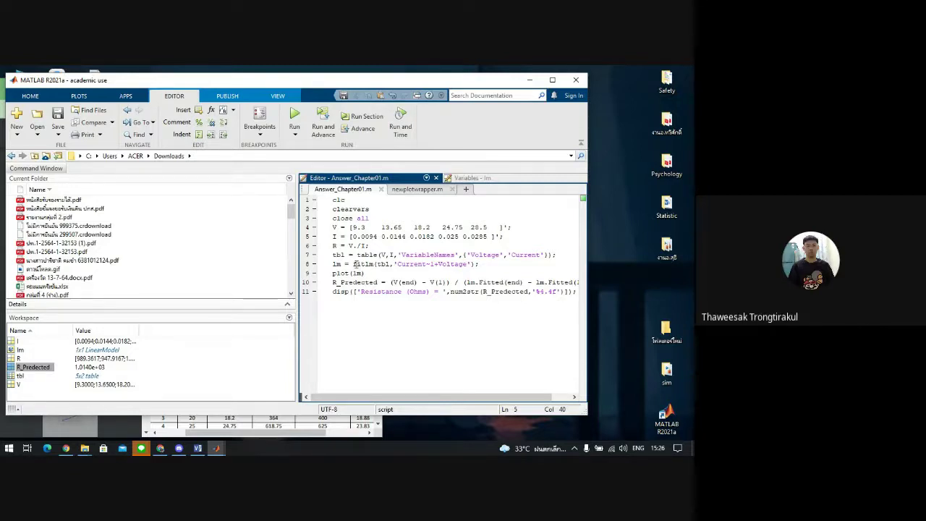
double_click(21, 350)
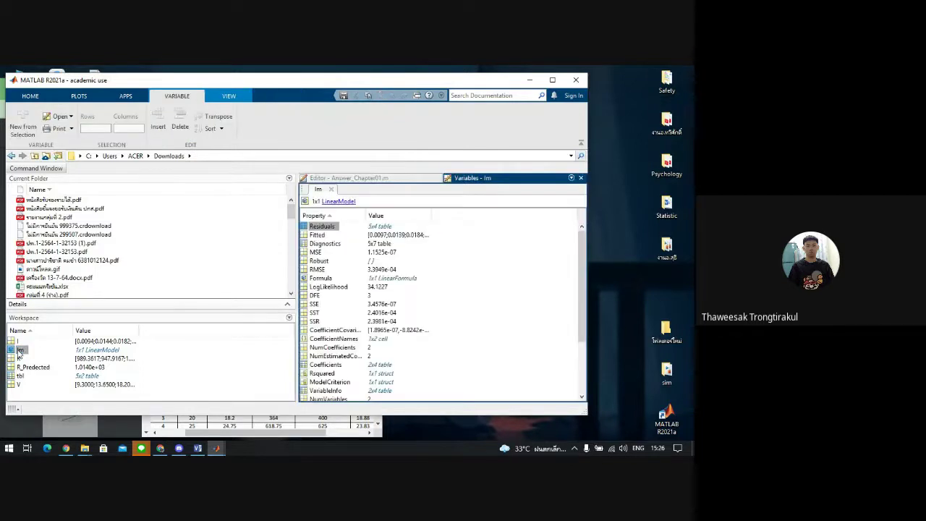
double_click(316, 236)
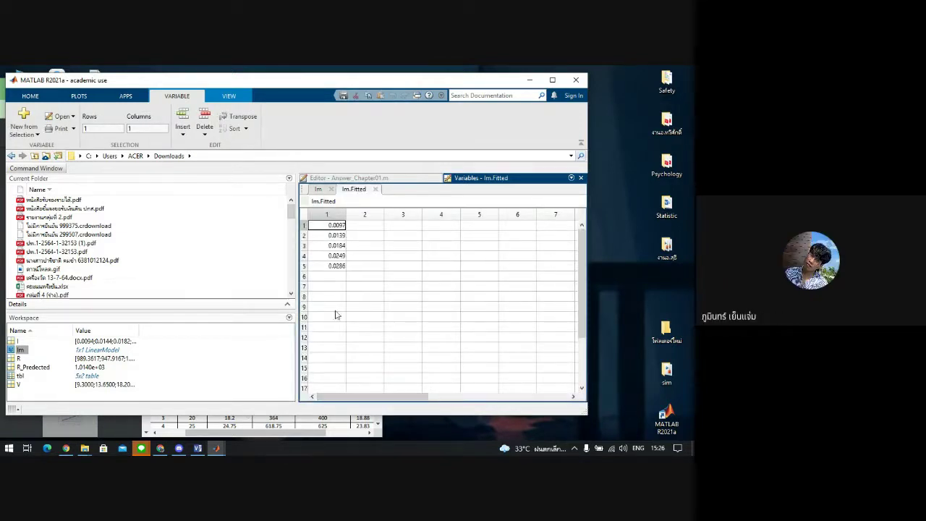
- Arrange the lm.Fitted values beside the report and highlight the calculated slope m on page 2 for comparison
click(159, 448)
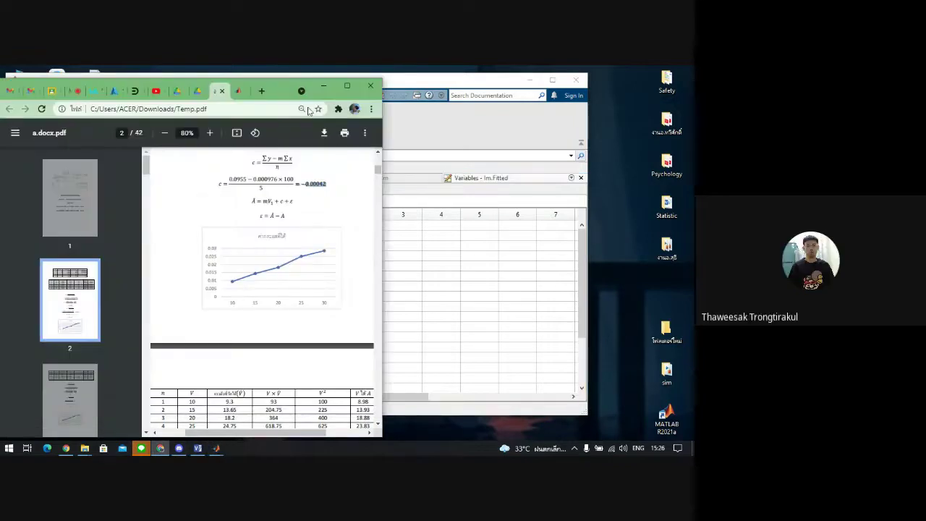
click(391, 163)
drag(405, 79, 500, 80)
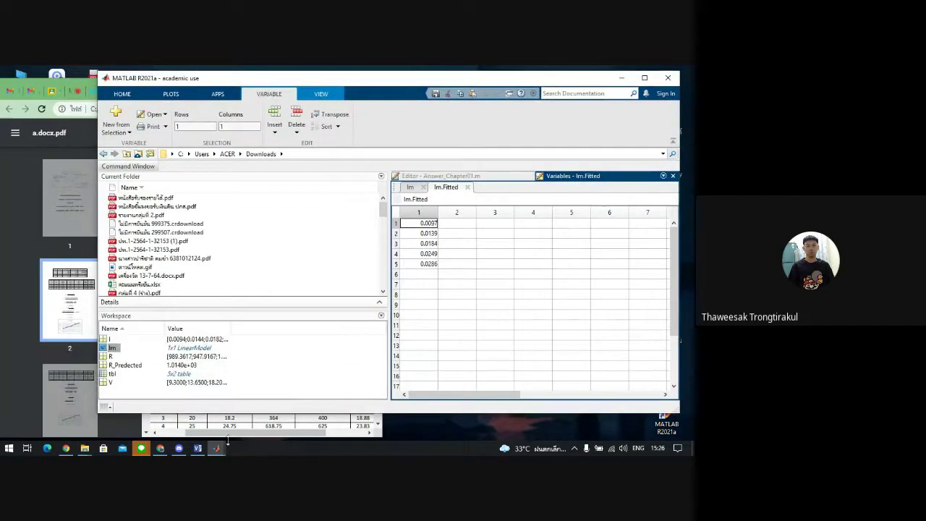
click(160, 448)
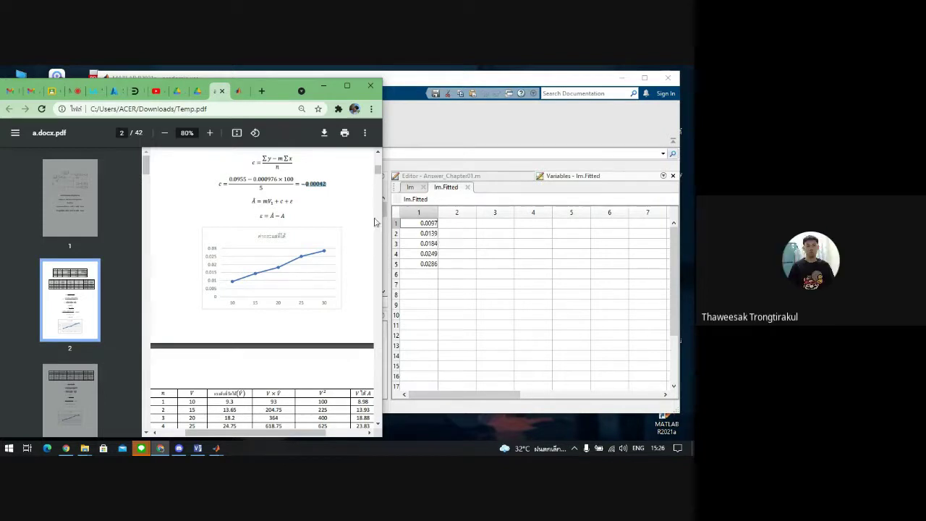
click(378, 153)
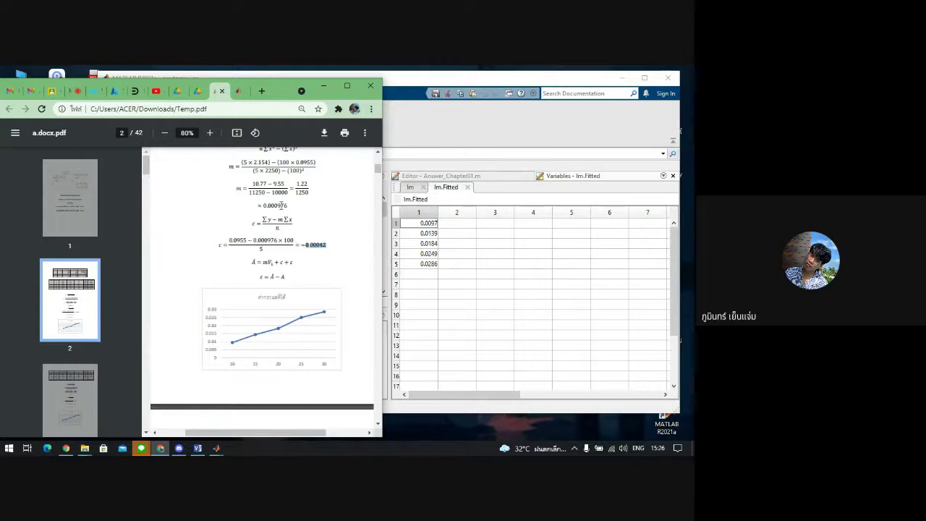
drag(255, 205, 295, 206)
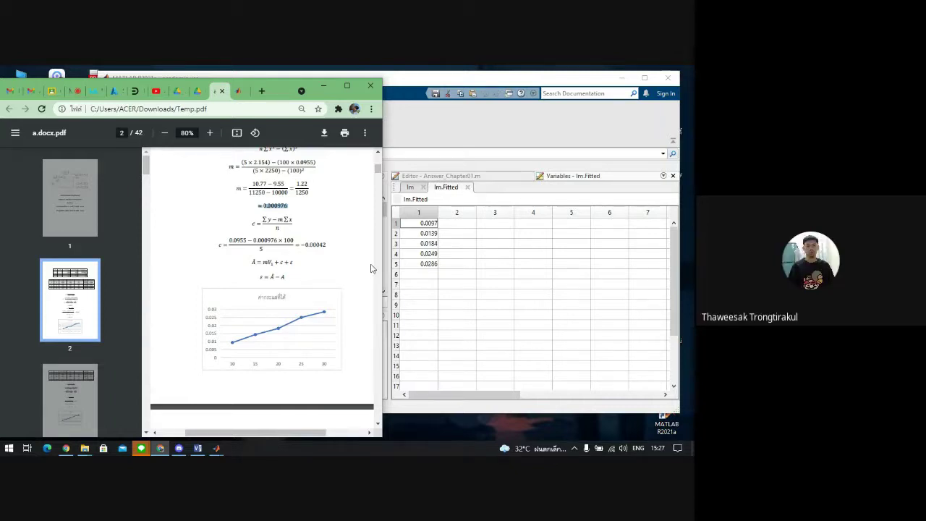
- Check the resistance output in MATLAB's Command Window and return to the Answer_Chapter01.m script
click(495, 187)
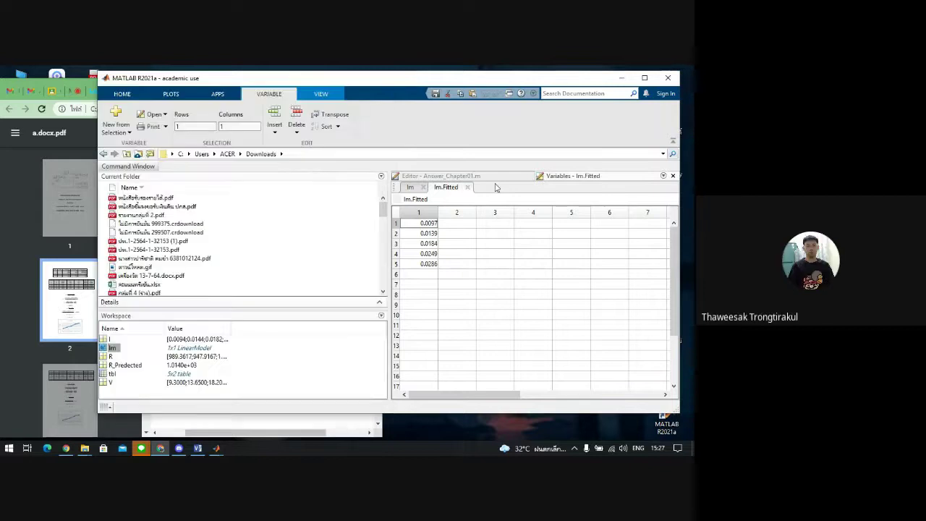
click(133, 167)
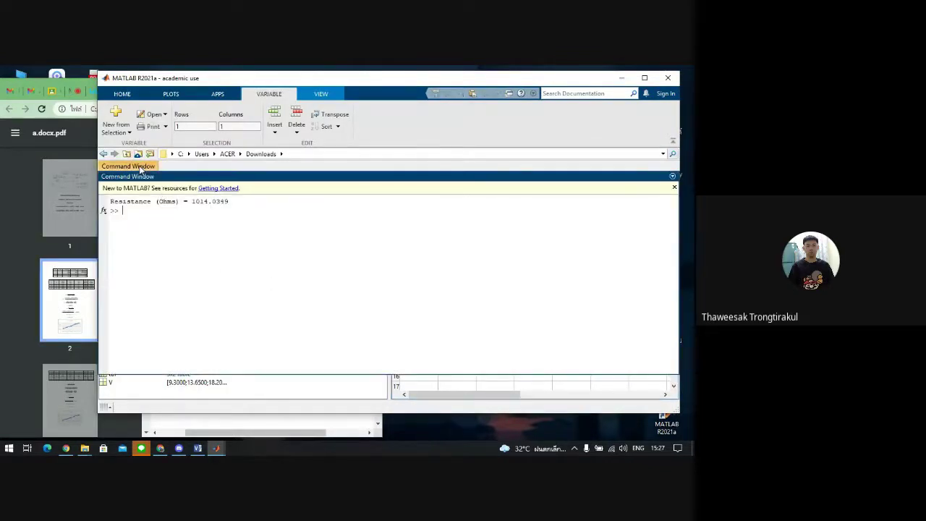
click(194, 274)
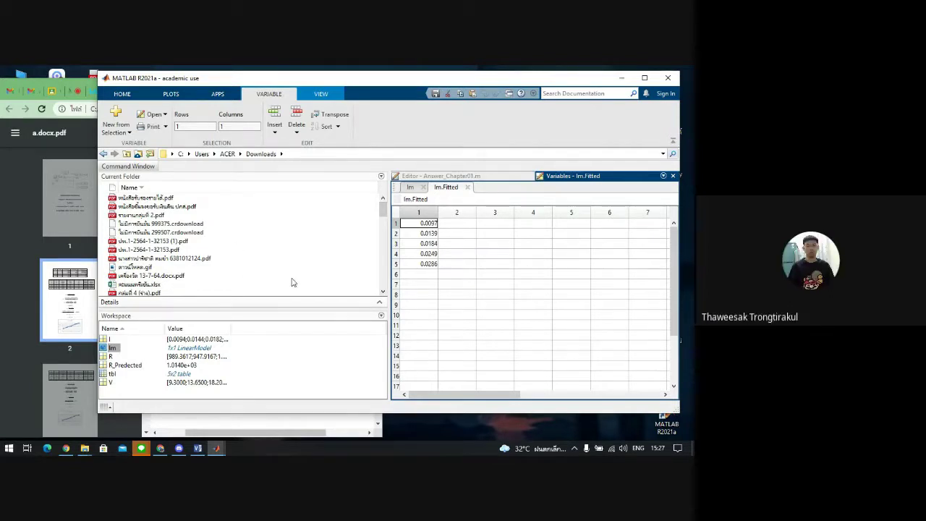
click(382, 210)
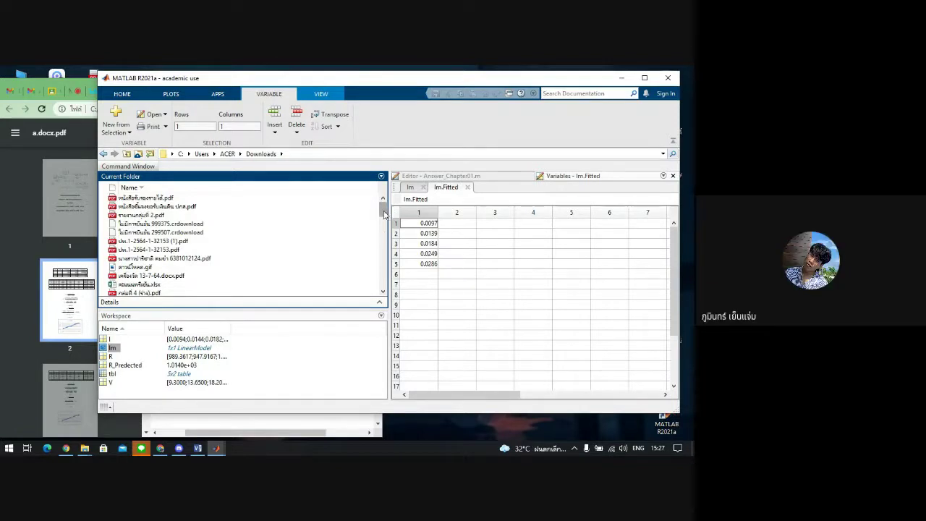
click(443, 180)
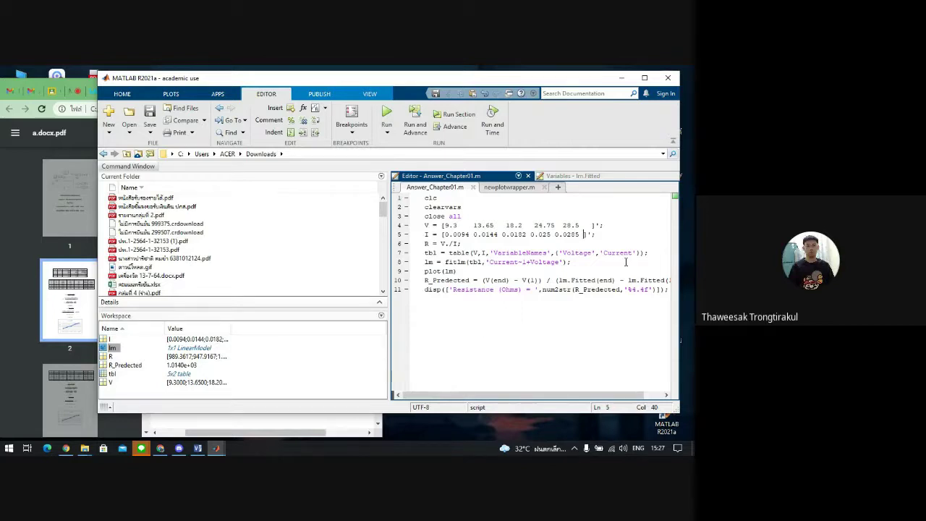
- Highlight the R_Predected formula on line 10 of Answer_Chapter01.m and widen the editor to fit the full script lines
drag(481, 396, 499, 397)
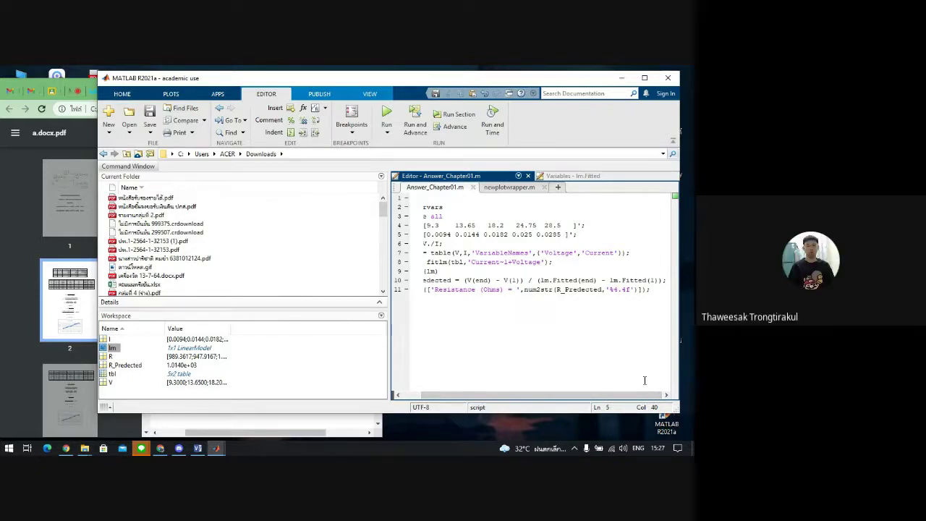
drag(624, 397, 619, 398)
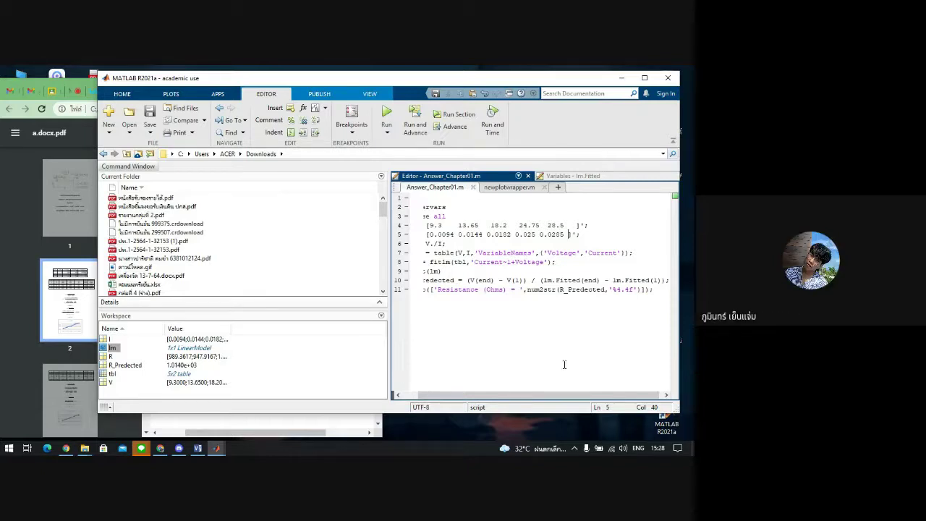
drag(426, 280, 646, 280)
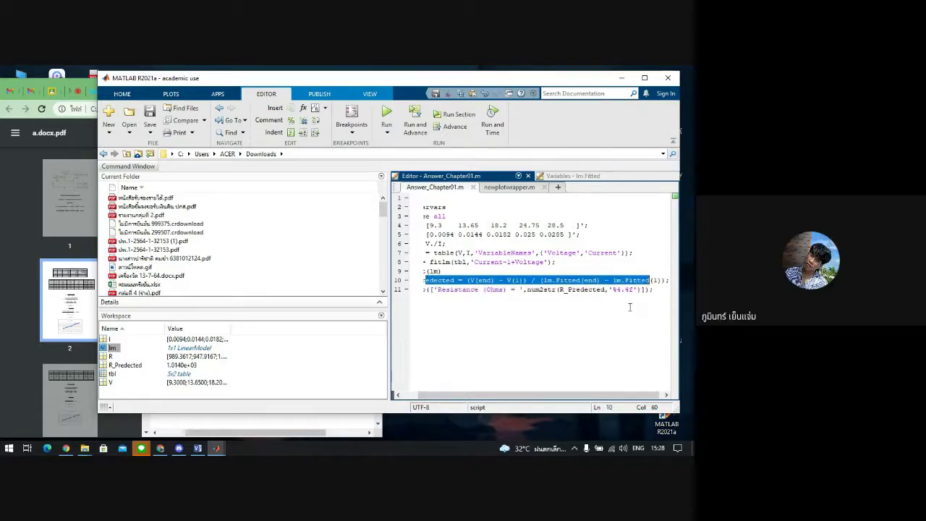
click(594, 280)
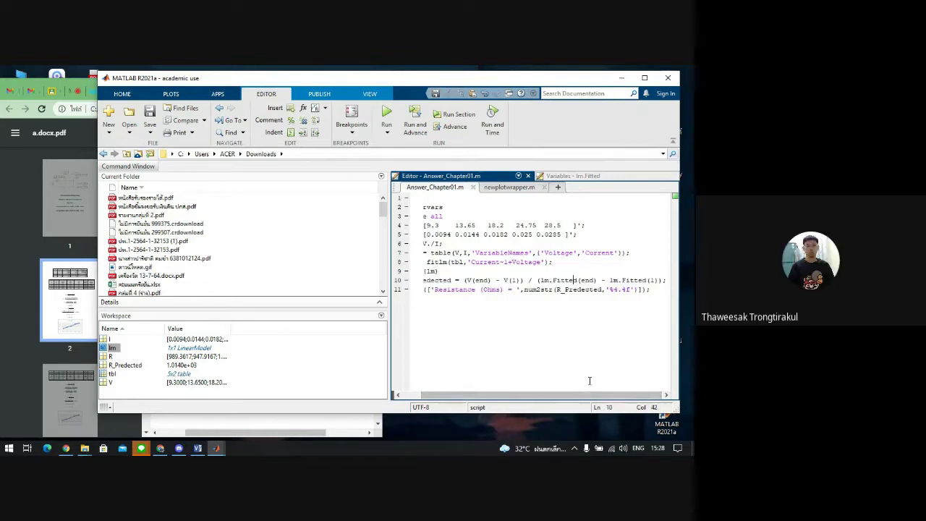
drag(567, 397, 548, 398)
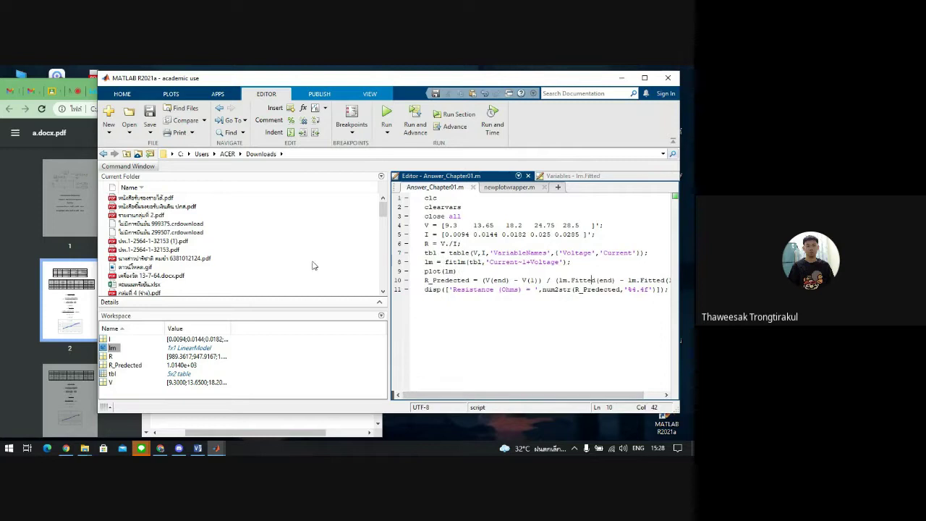
drag(389, 248, 252, 253)
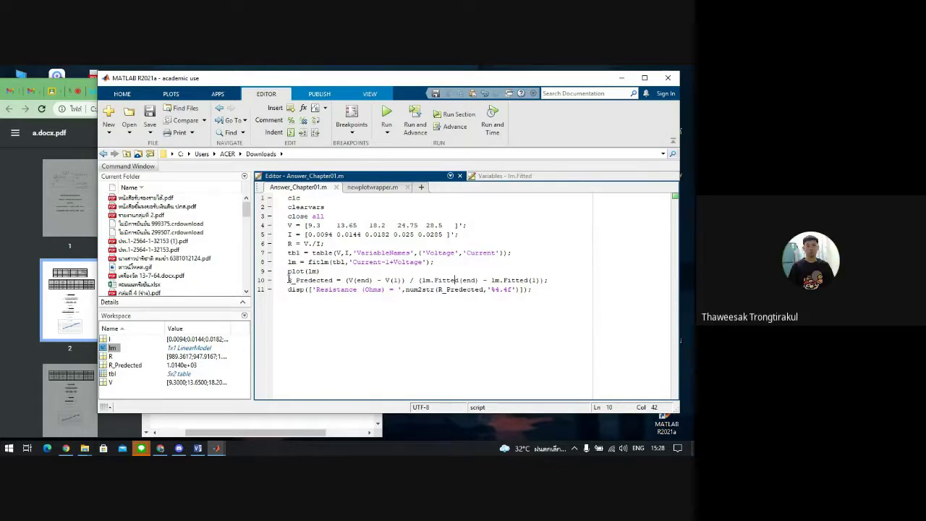
- Examine the R_Predected variable on line 10 and highlight the argument of the disp call on line 11
drag(287, 281, 325, 280)
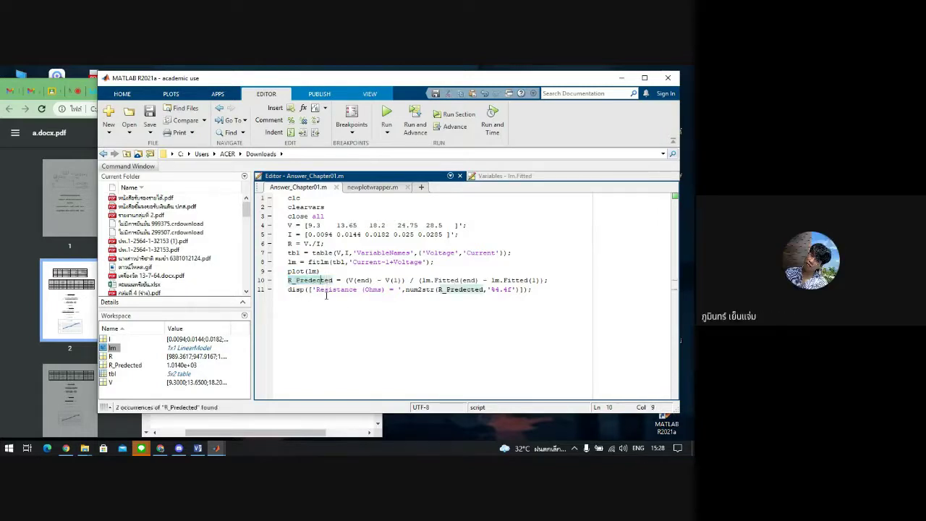
click(342, 289)
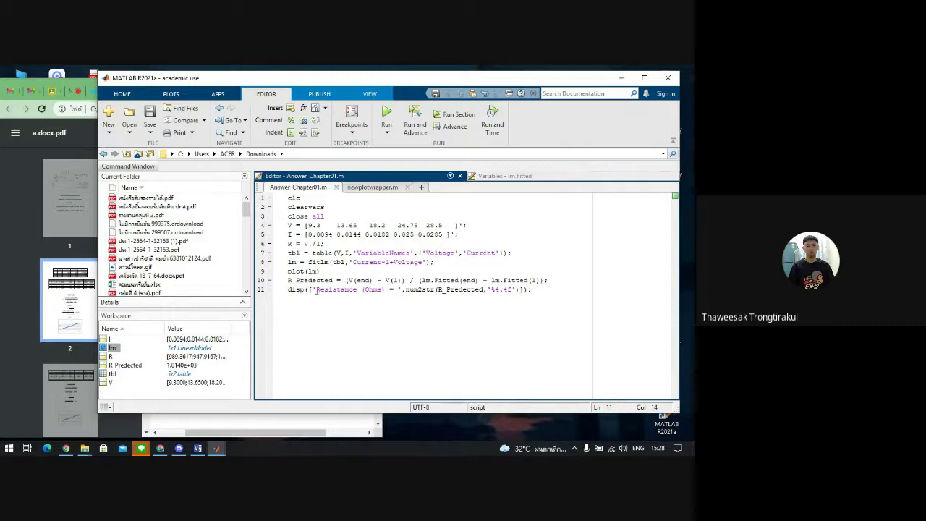
drag(310, 289, 531, 301)
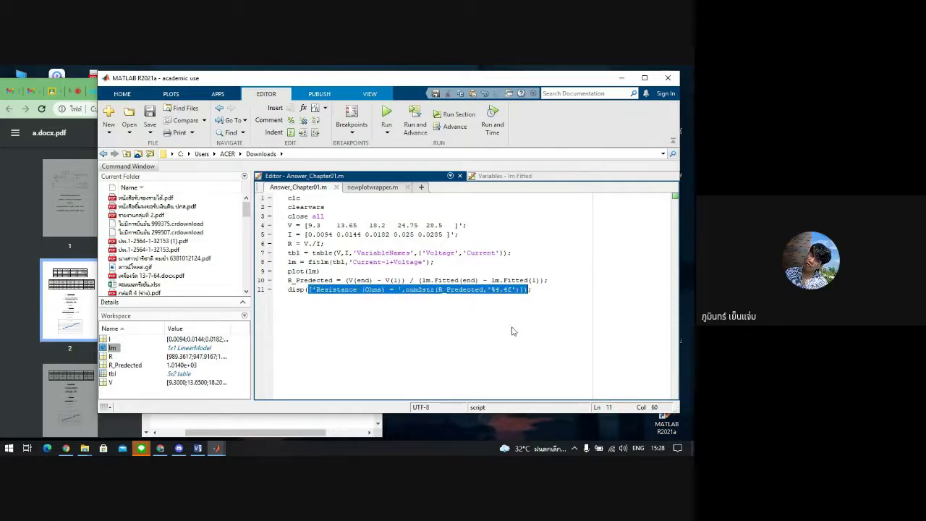
click(505, 325)
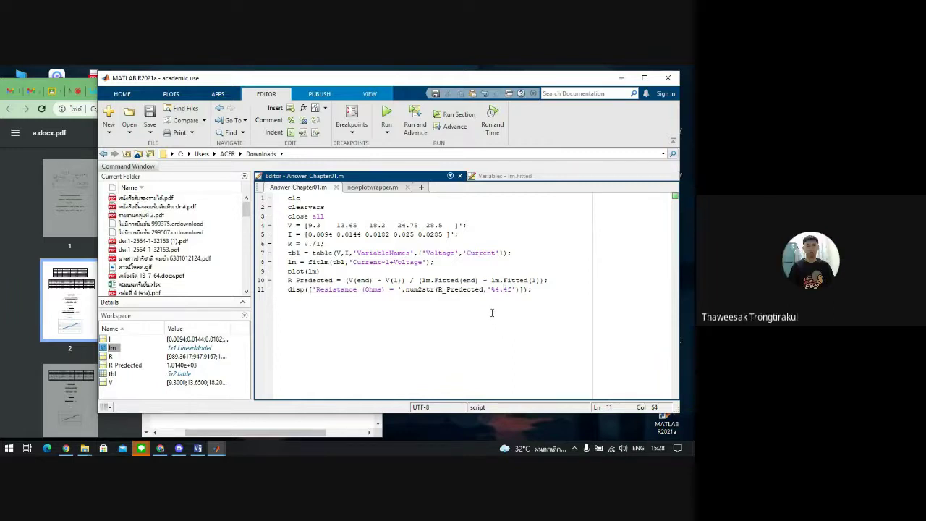
- Show the Command Window, place MATLAB beside the PDF report and highlight the resistance value in the output
click(128, 166)
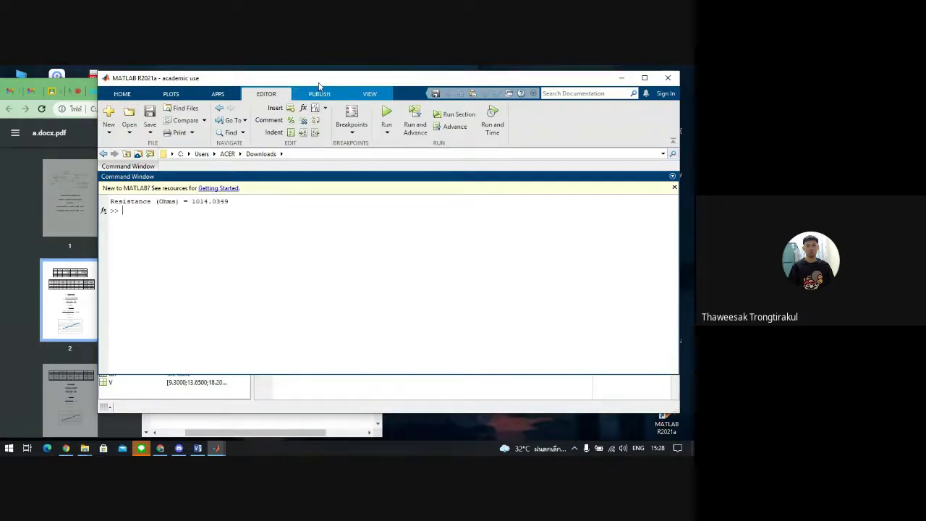
drag(321, 84, 597, 118)
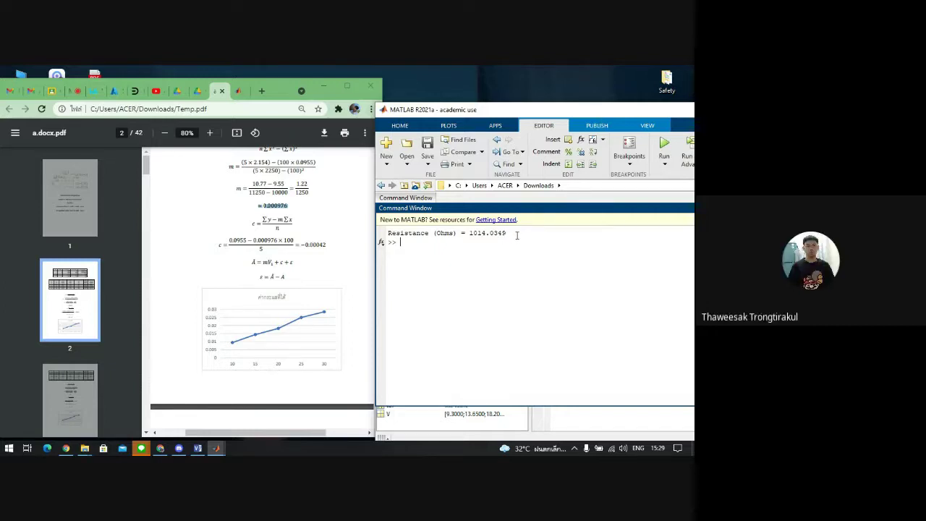
drag(510, 233, 470, 233)
click(450, 264)
- Examine the report's tables and slope and intercept calculations on pages 2 to 4 against MATLAB's resistance output
click(324, 226)
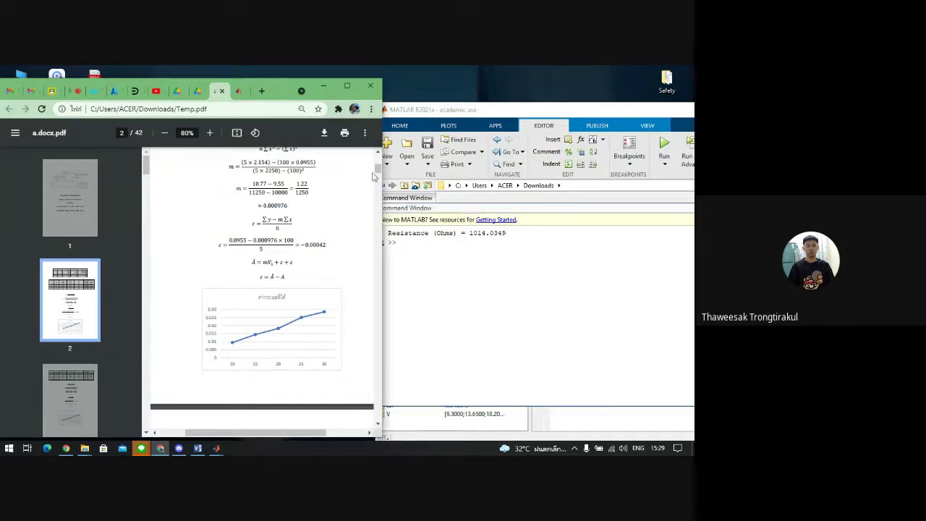
scroll(378, 169, up, 1)
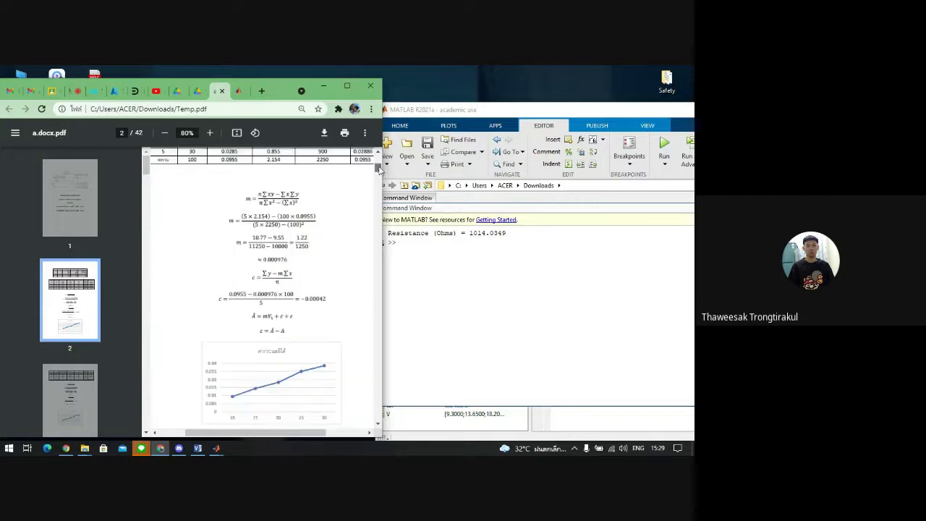
scroll(378, 169, up, 1)
scroll(377, 168, up, 1)
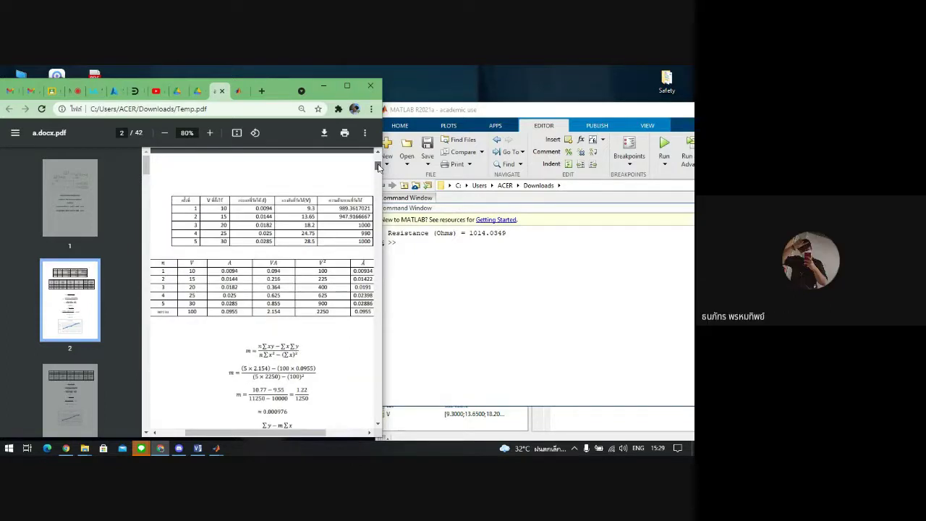
scroll(378, 168, down, 2)
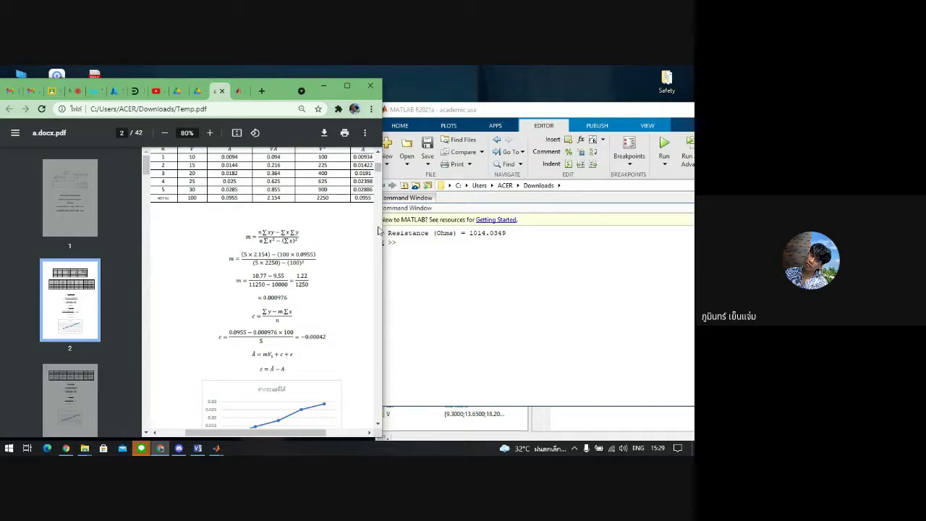
drag(379, 169, 379, 176)
scroll(380, 169, down, 1)
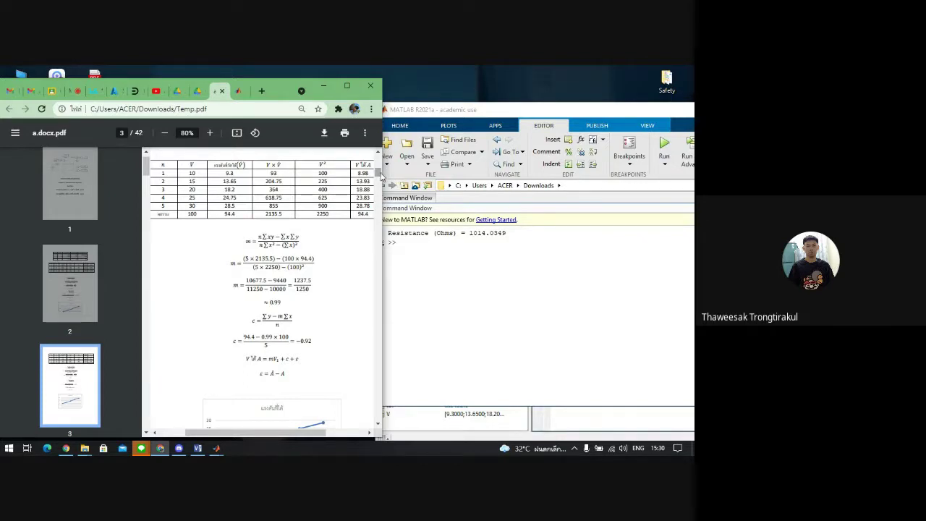
drag(381, 173, 380, 184)
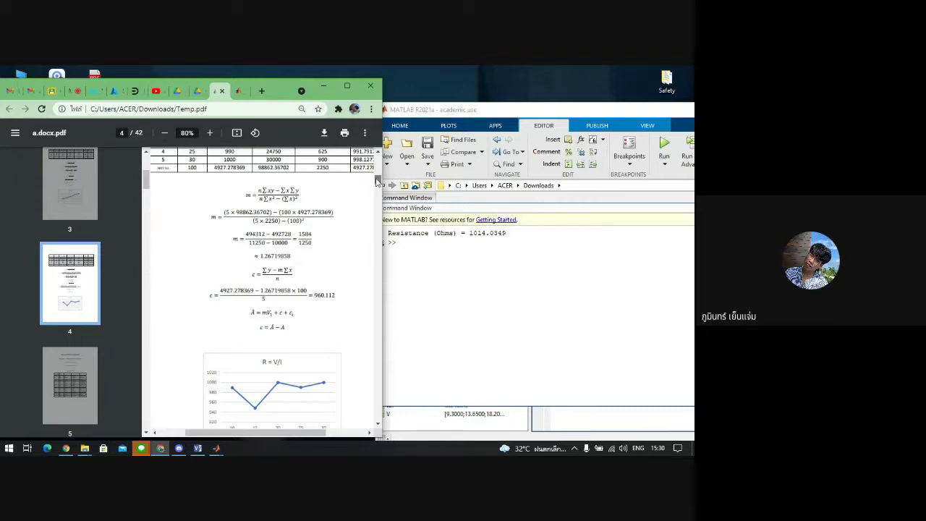
- Review the resistance regression table on page 4 of the PDF and highlight the resistance result in MATLAB's Command Window
scroll(377, 181, up, 2)
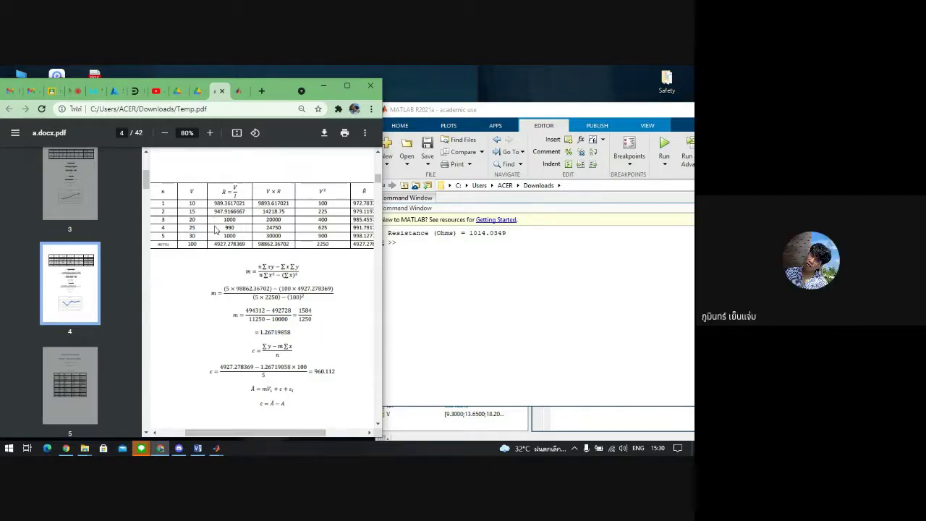
click(454, 277)
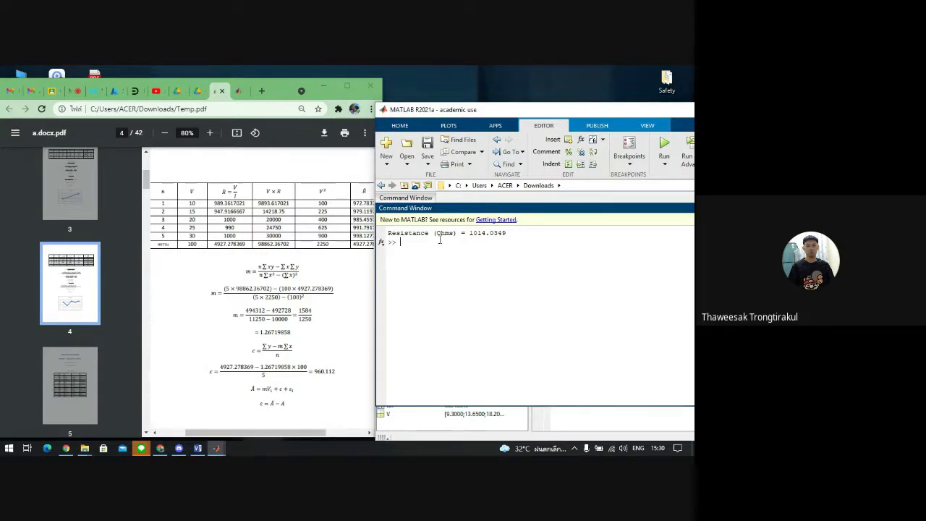
drag(440, 239, 522, 228)
click(408, 251)
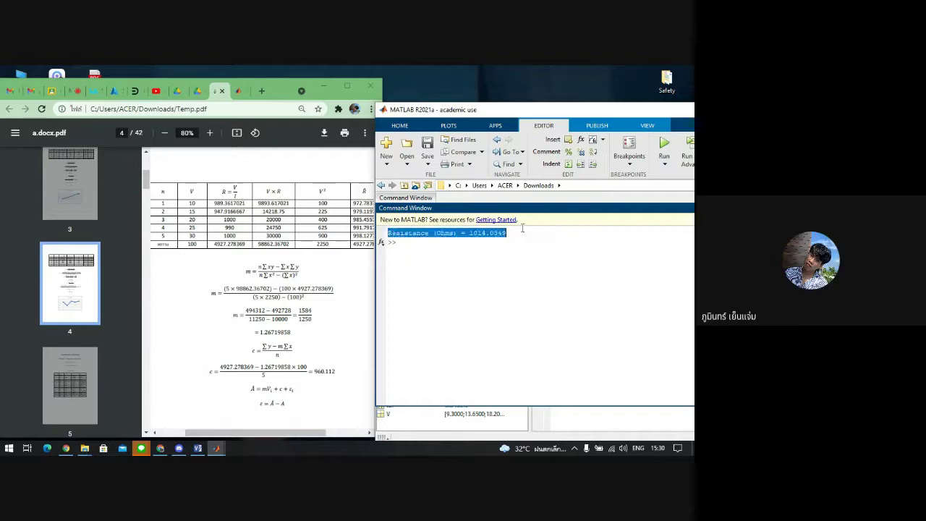
click(426, 263)
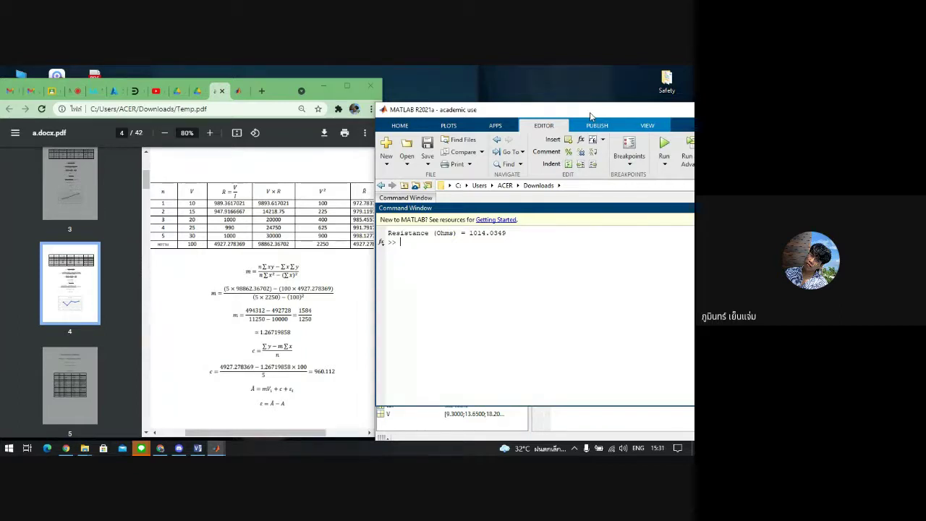
- Move the MATLAB window partly over the PDF and highlight the resistance line in the reopened Command Window
drag(590, 112, 475, 99)
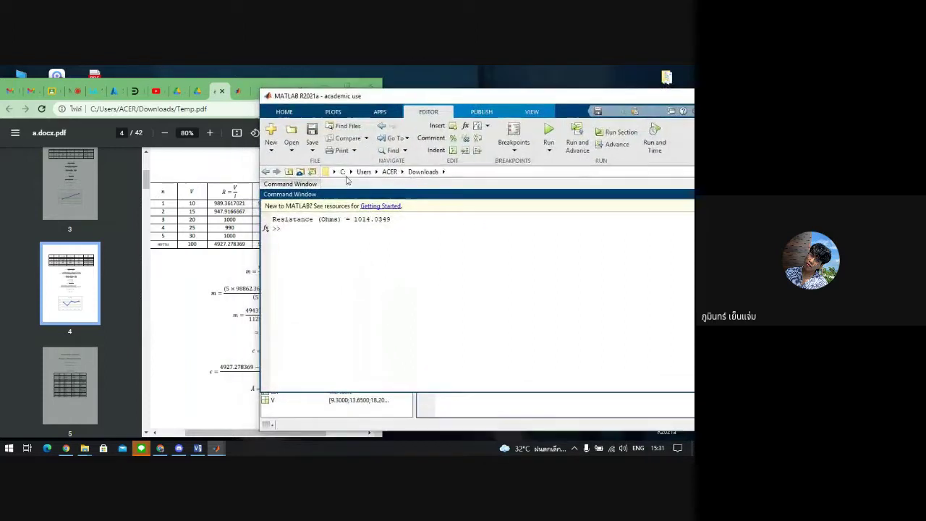
click(289, 185)
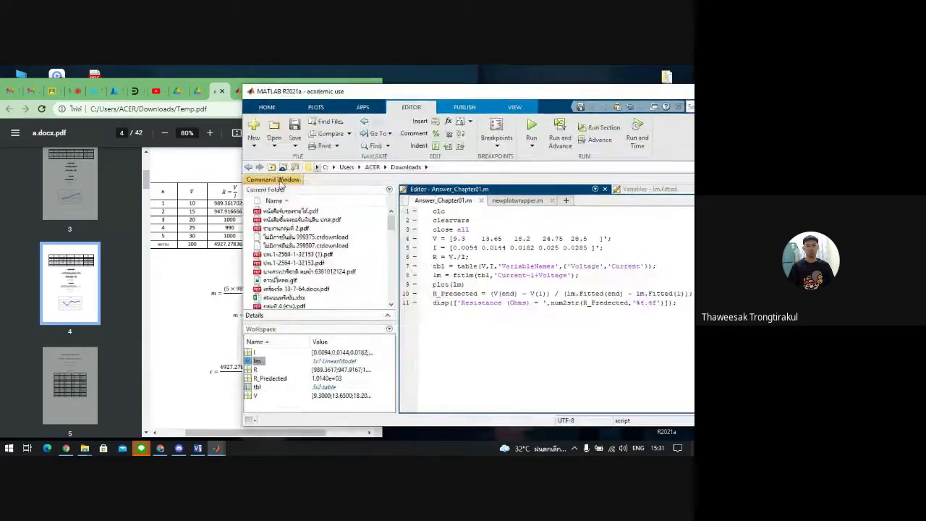
click(281, 181)
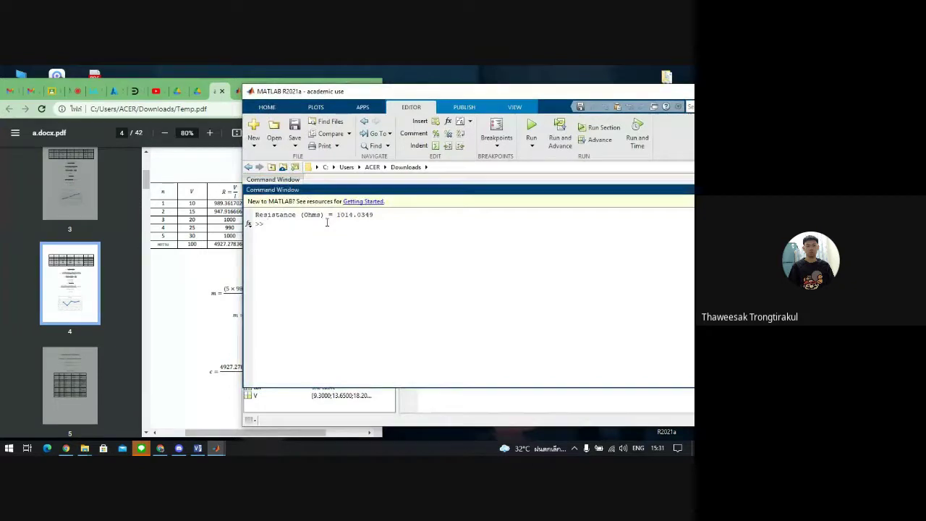
click(218, 92)
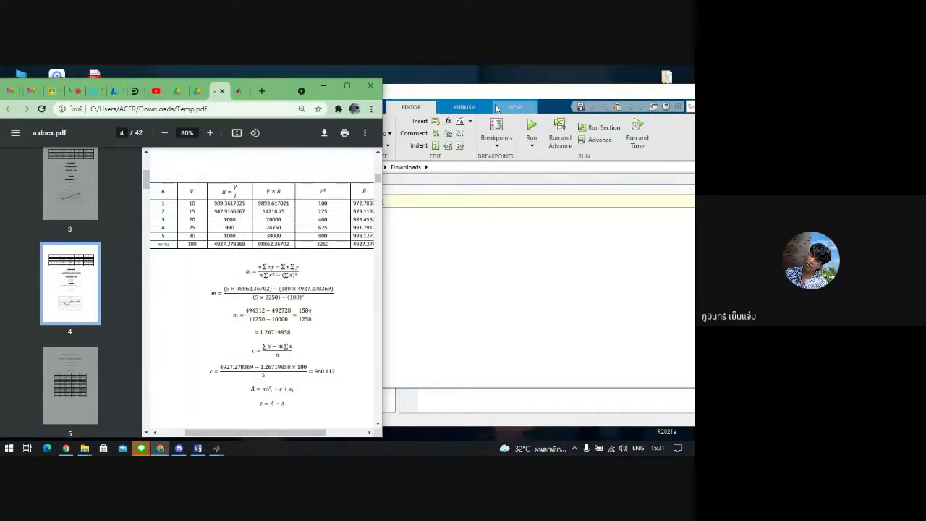
click(442, 229)
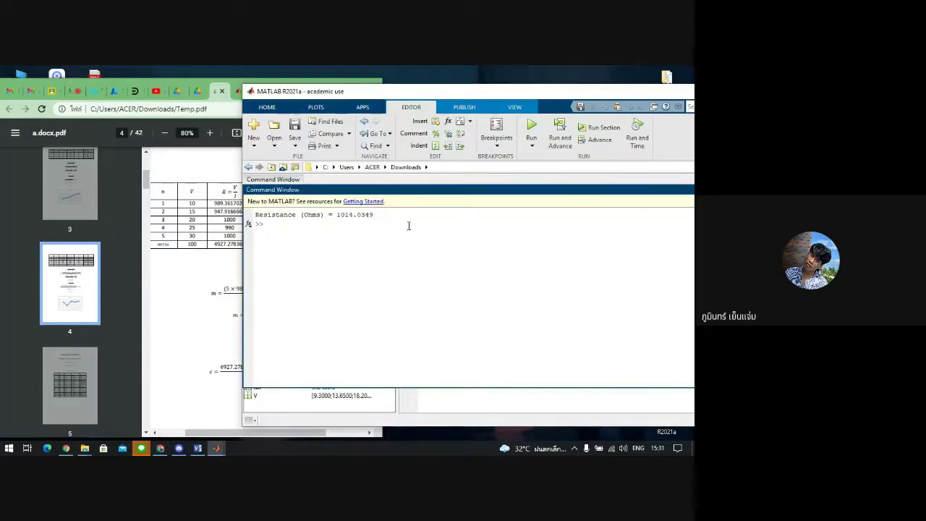
drag(409, 225, 389, 214)
click(256, 212)
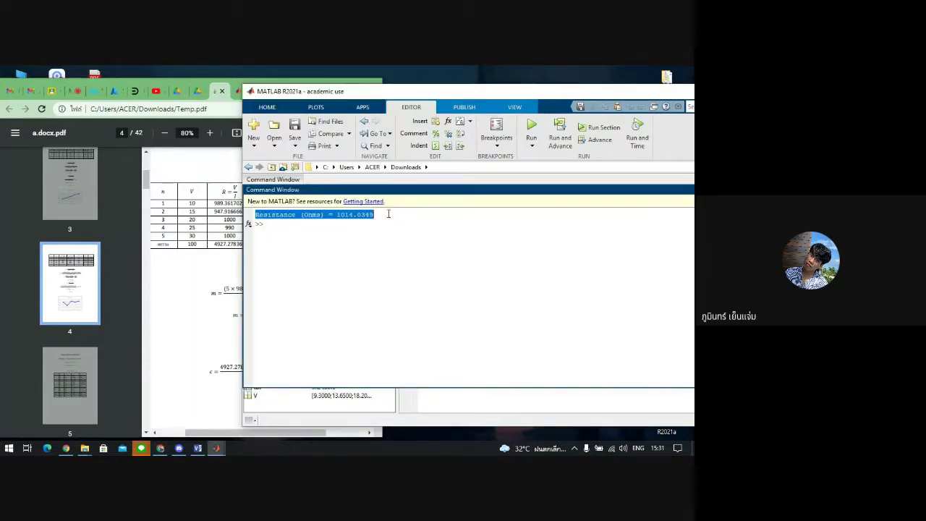
click(420, 214)
drag(256, 214, 412, 213)
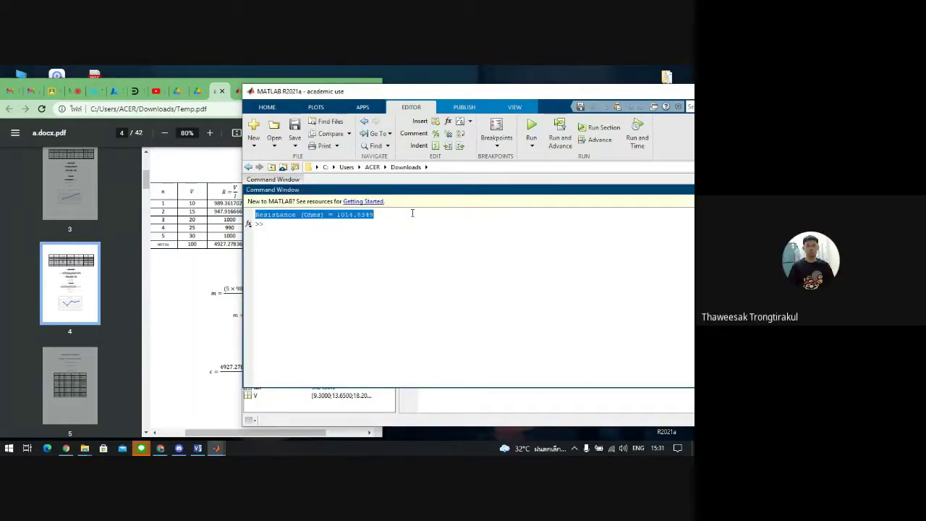
click(413, 213)
- Uncover the PDF by moving MATLAB aside and view the full measurement tables on page 2 of the report
drag(456, 96, 565, 99)
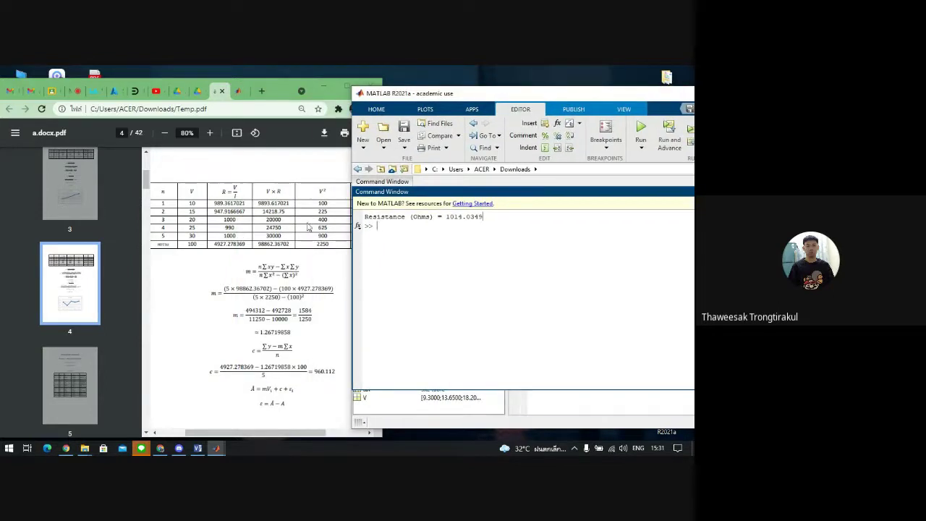
click(120, 210)
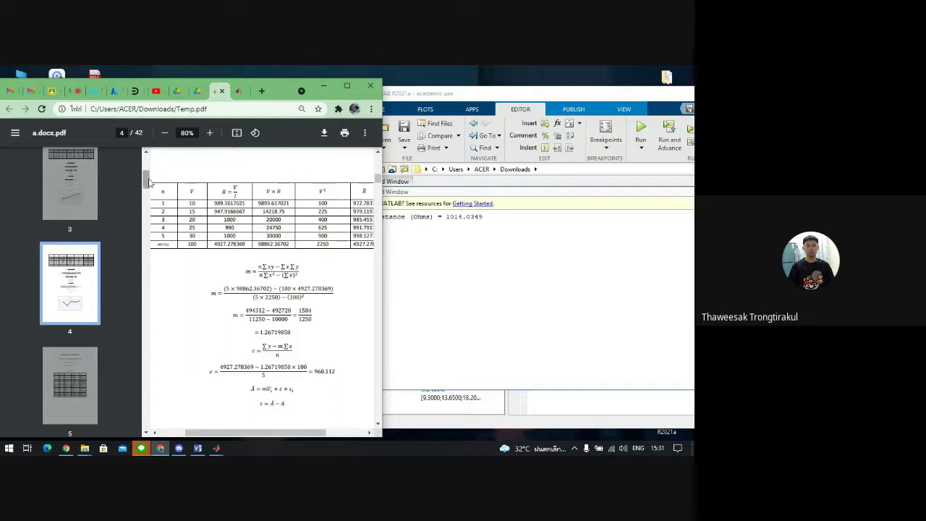
scroll(87, 217, up, 3)
click(98, 190)
scroll(135, 184, up, 2)
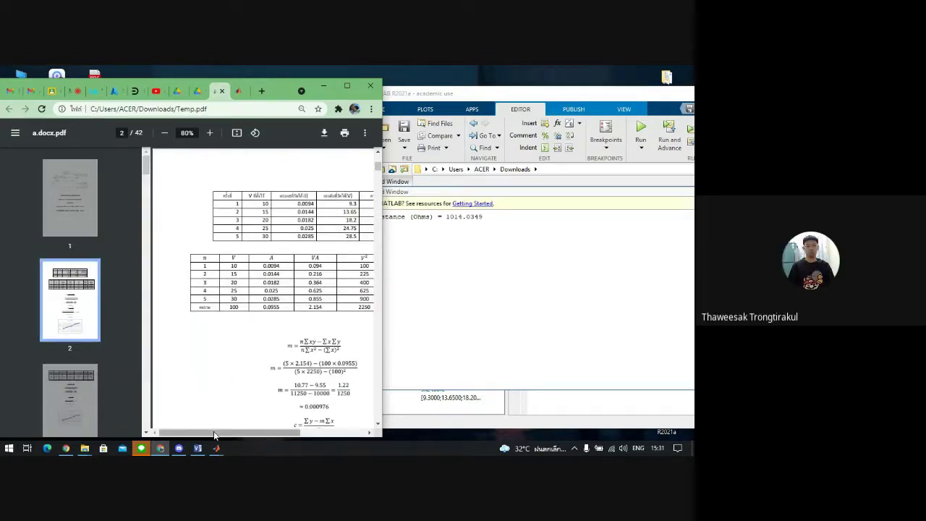
drag(214, 433, 243, 431)
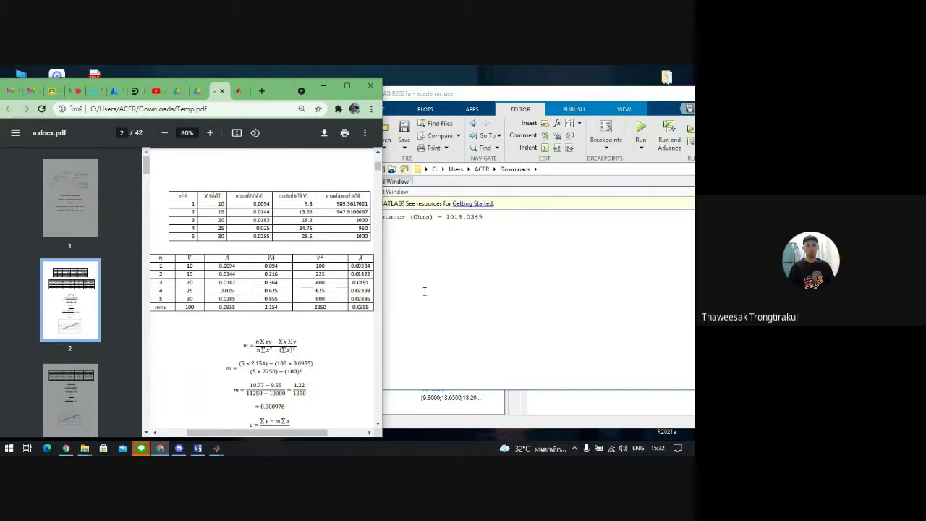
- Bring up the Current vs. Voltage figure, inspect the data tips of its third and second observations, and minimize the figure
click(425, 291)
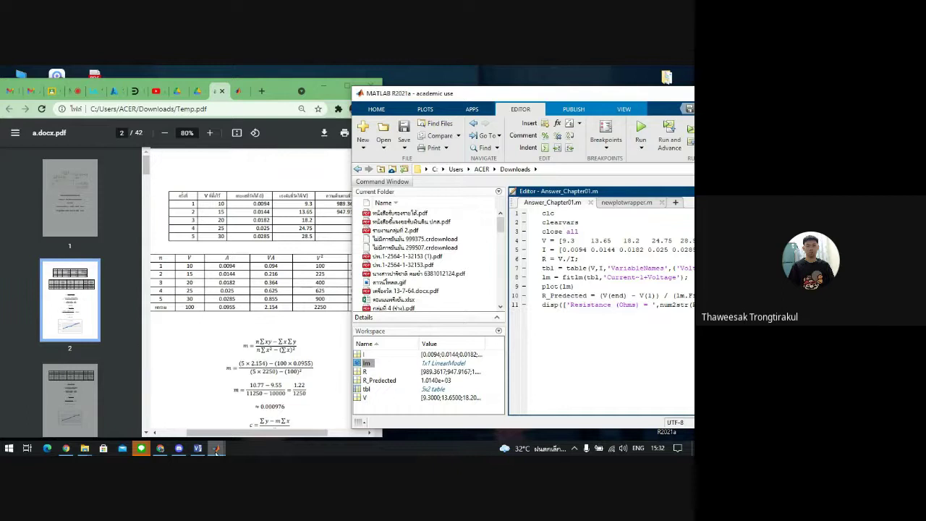
mouse_move(216, 448)
click(266, 406)
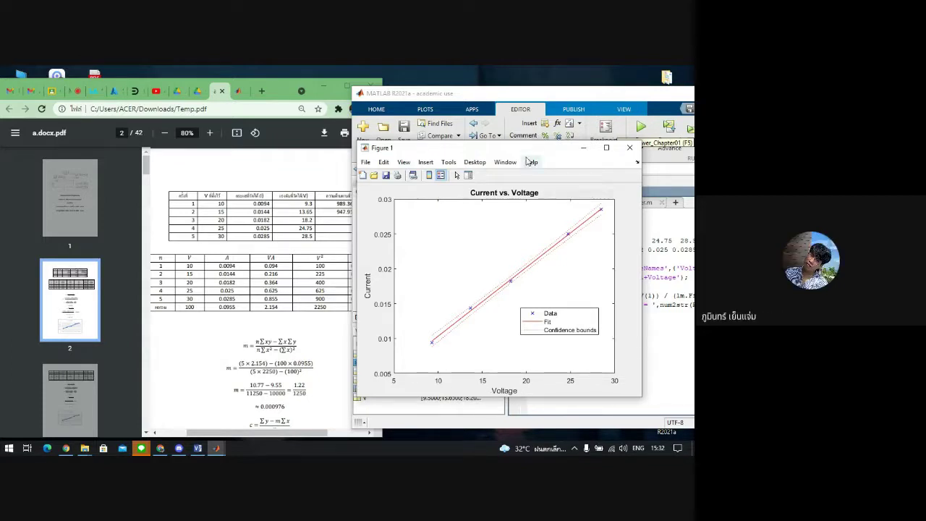
mouse_move(531, 153)
mouse_down()
mouse_move(514, 187)
mouse_move(526, 186)
mouse_move(530, 170)
mouse_up()
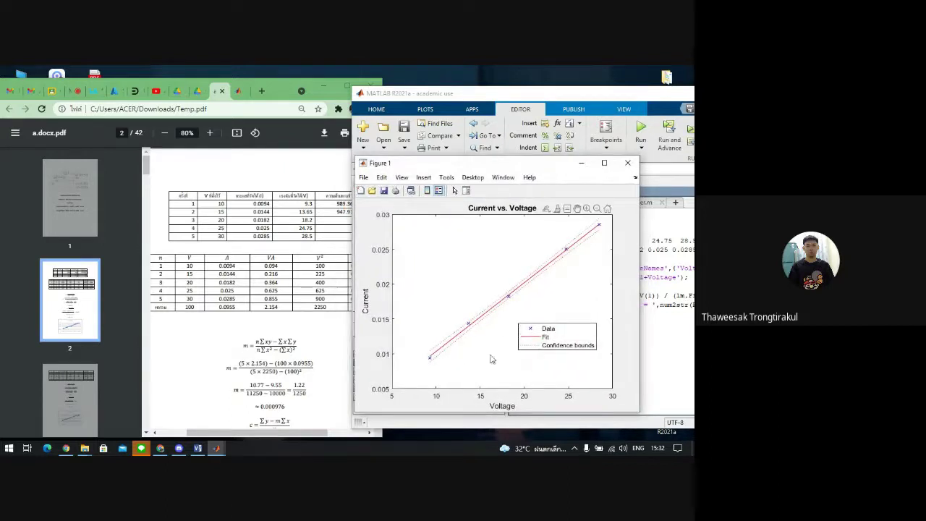
click(509, 297)
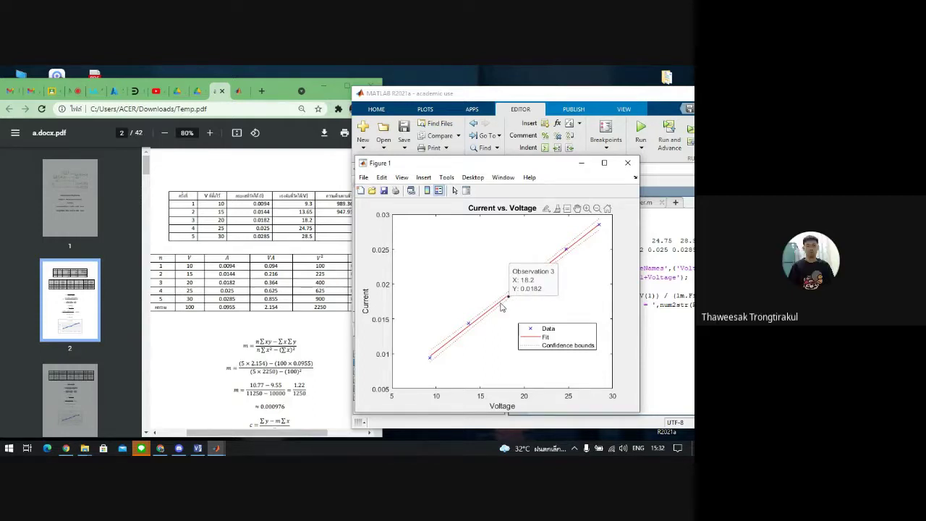
click(471, 323)
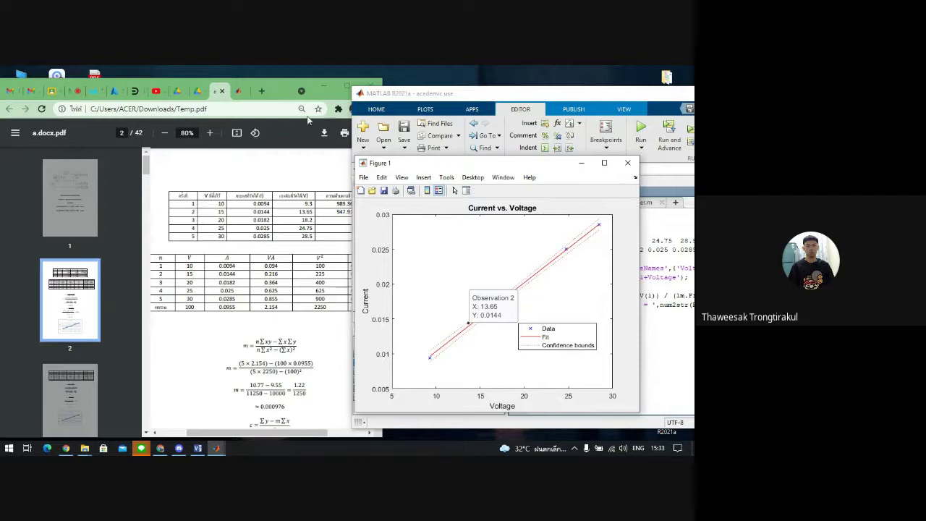
click(581, 162)
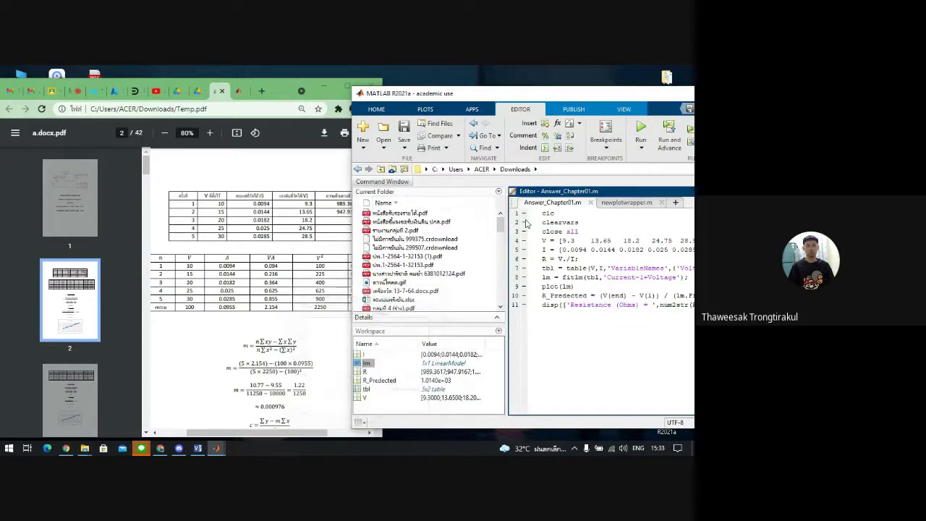
- Open the lm model from the workspace in a maximized window and examine rows 2 to 3 of its Fitted values
double_click(368, 362)
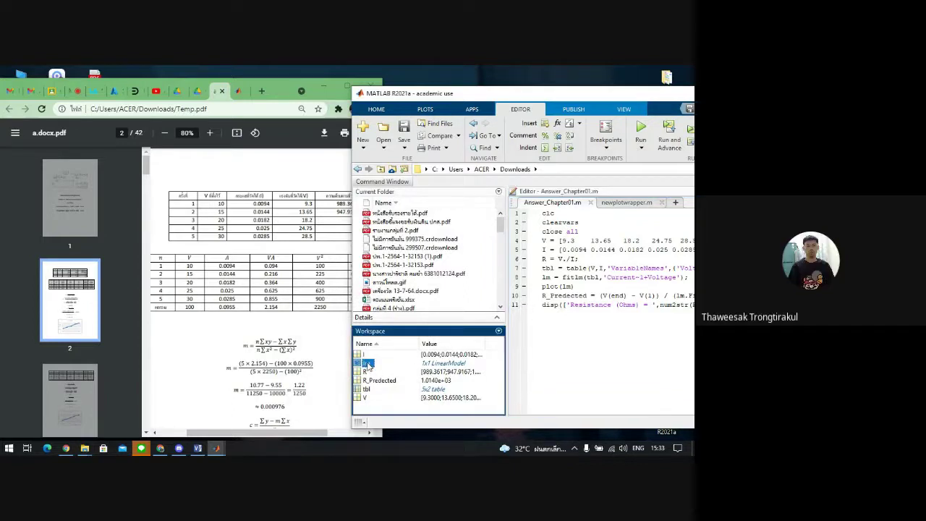
double_click(602, 95)
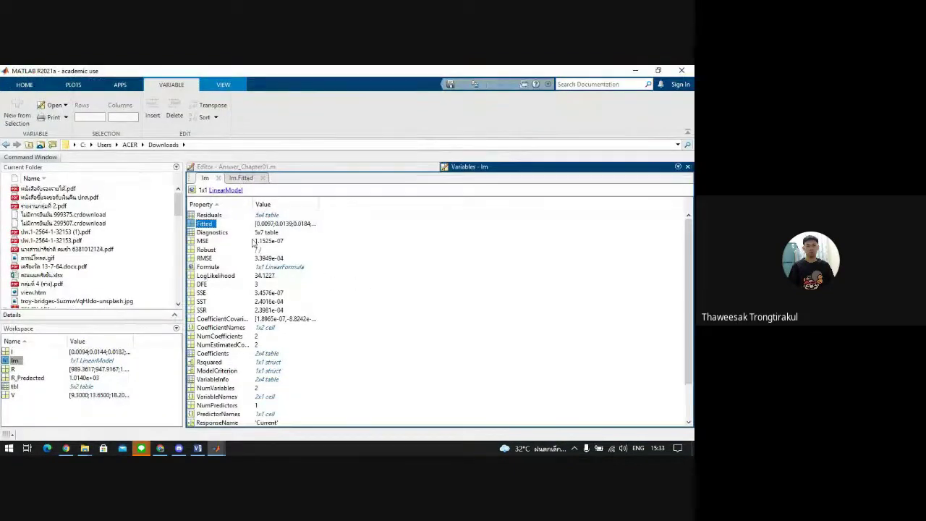
double_click(206, 225)
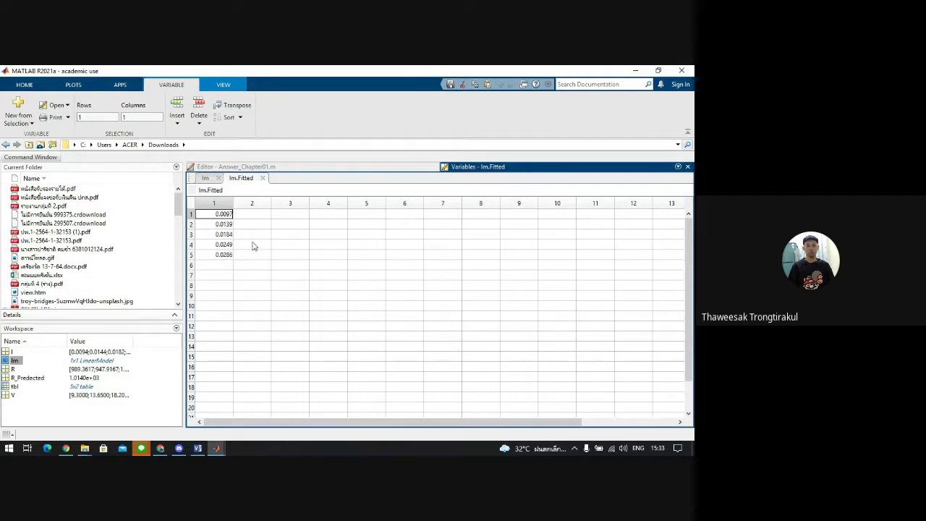
drag(225, 224, 222, 235)
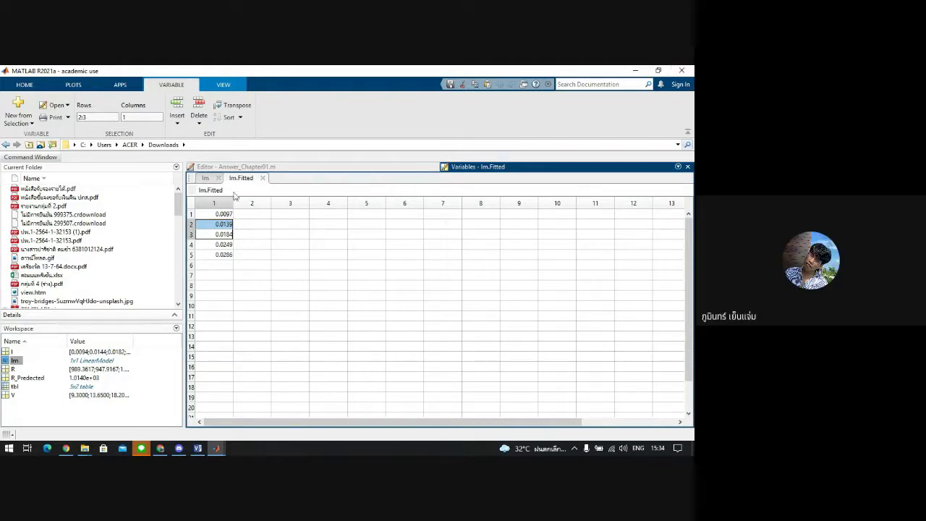
- Return to the lm model's properties and check the Command Window output and the Current vs. Voltage figure again
click(204, 178)
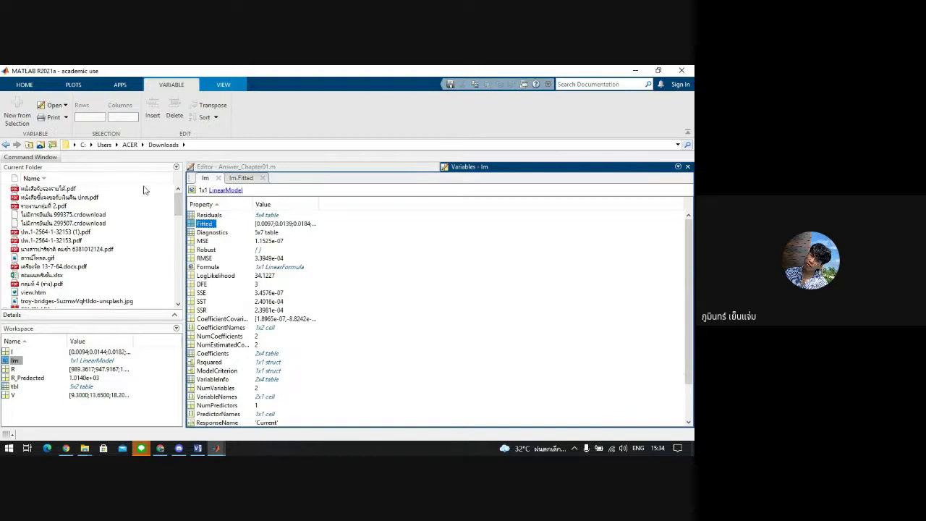
click(47, 161)
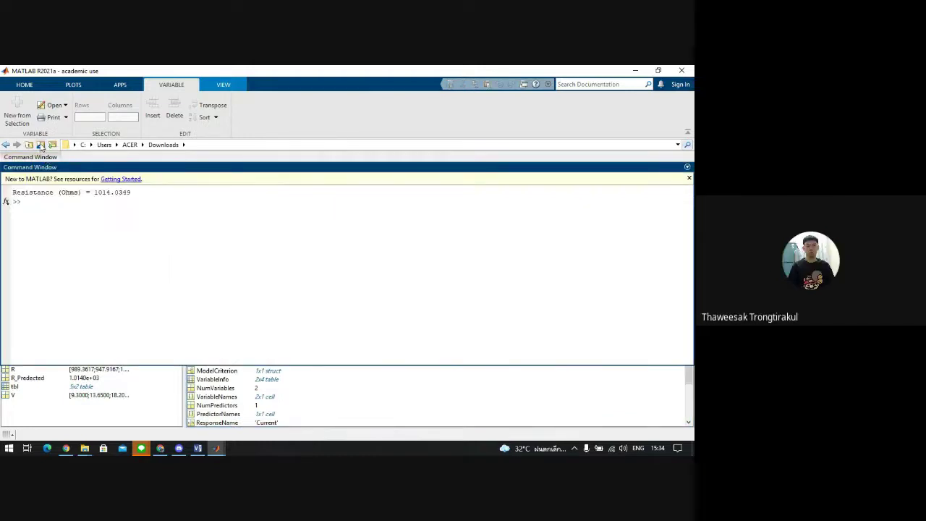
mouse_move(215, 448)
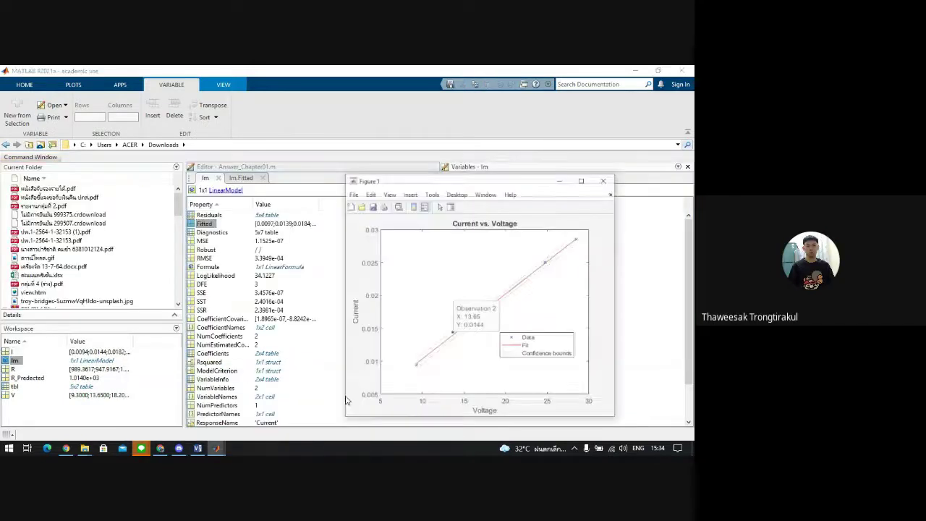
click(268, 405)
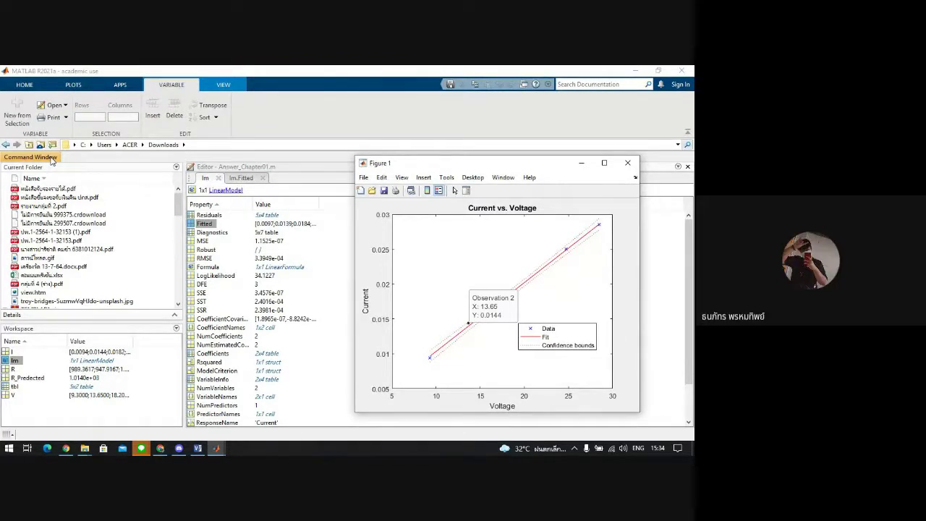
click(333, 184)
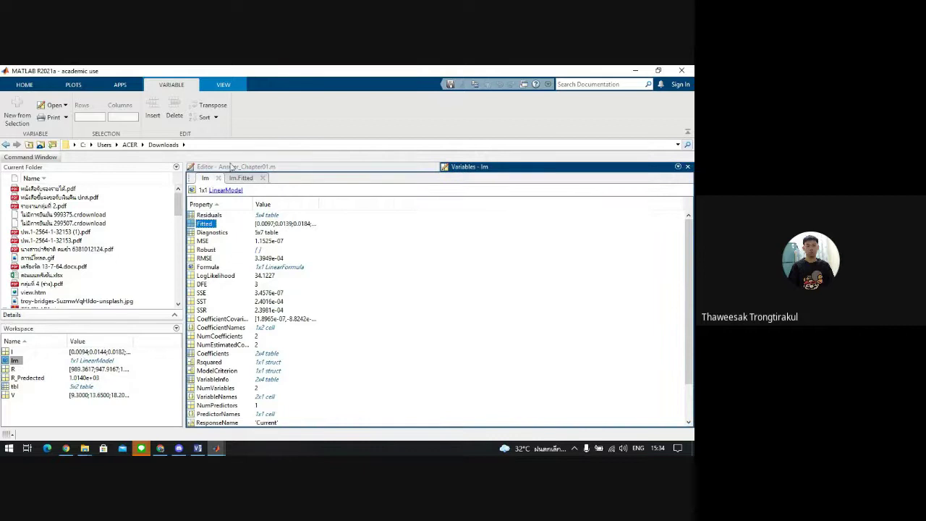
- Highlight the V vector's values in Answer_Chapter01.m and place the restored MATLAB window beside the PDF's measurement tables for comparison
click(231, 167)
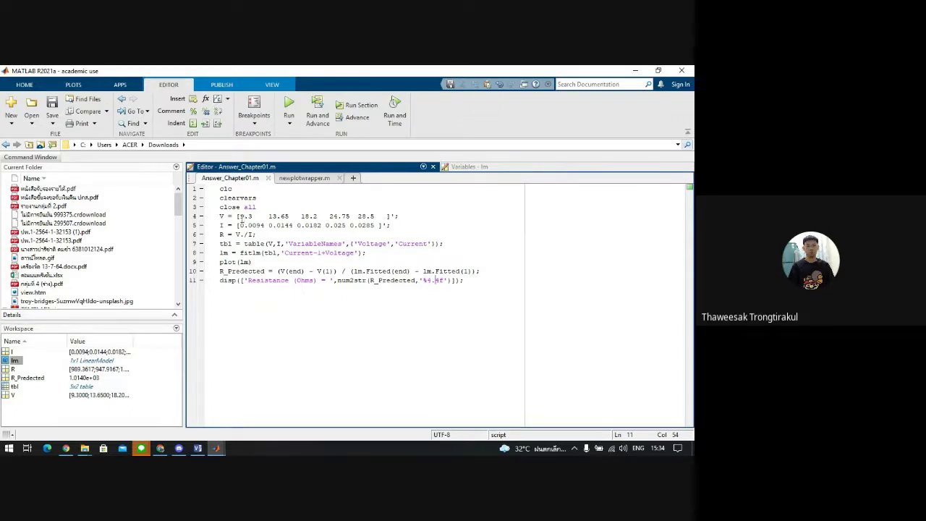
drag(239, 216, 383, 214)
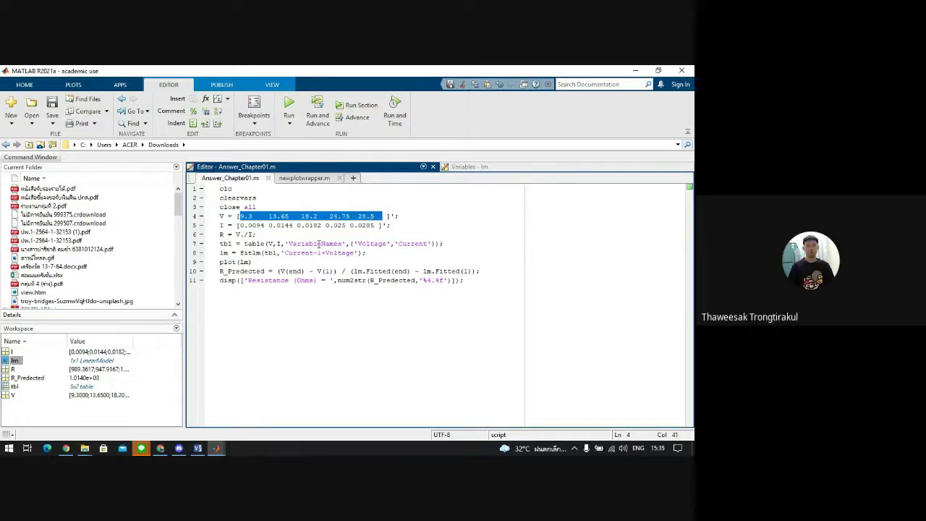
click(656, 70)
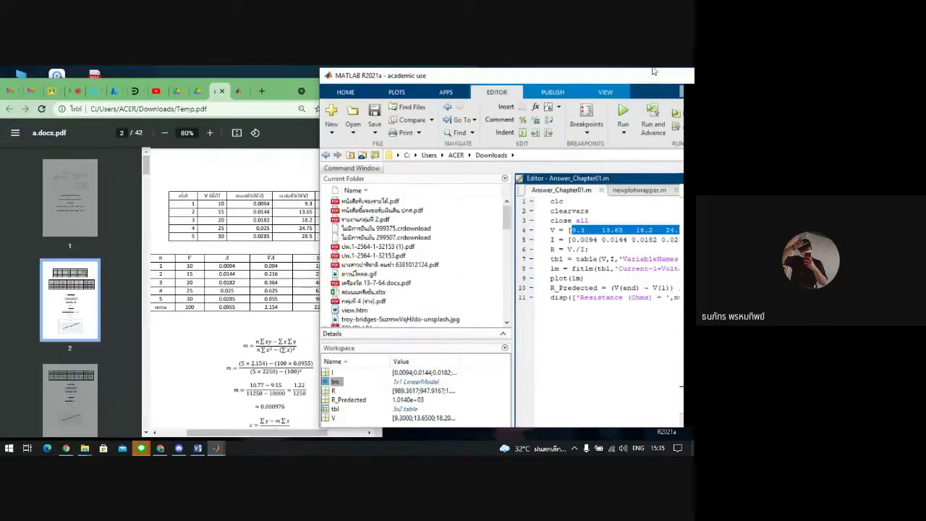
drag(320, 68, 272, 97)
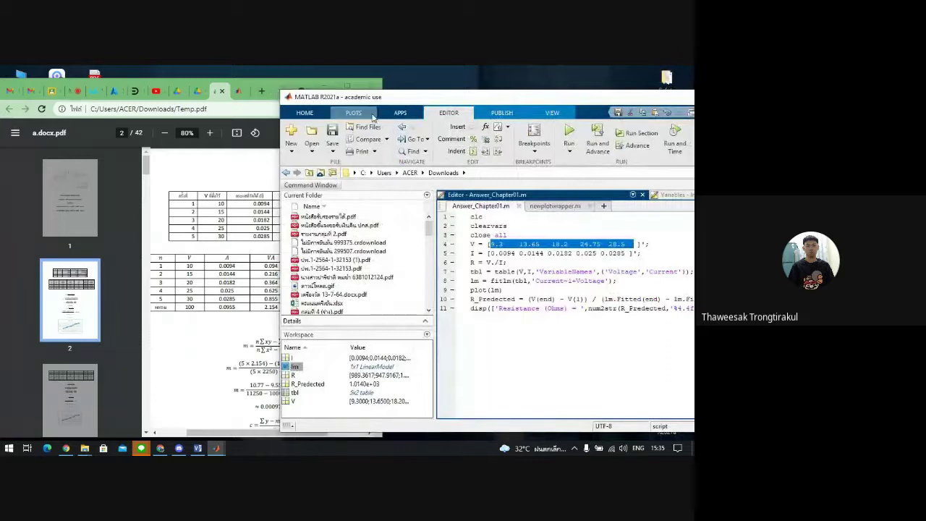
click(272, 78)
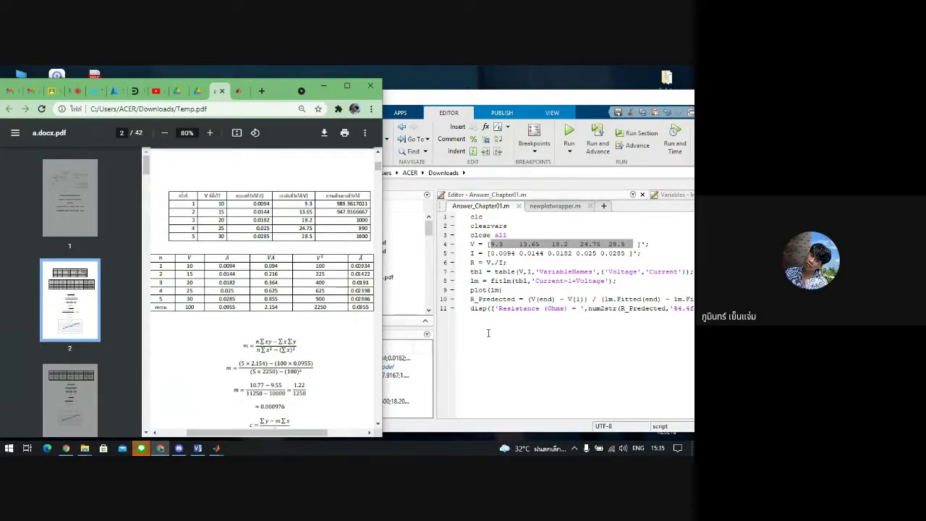
- Return to Answer_Chapter01.m and compare its data with the PDF's measurement table, selecting the third row's applied voltage
click(489, 333)
click(542, 207)
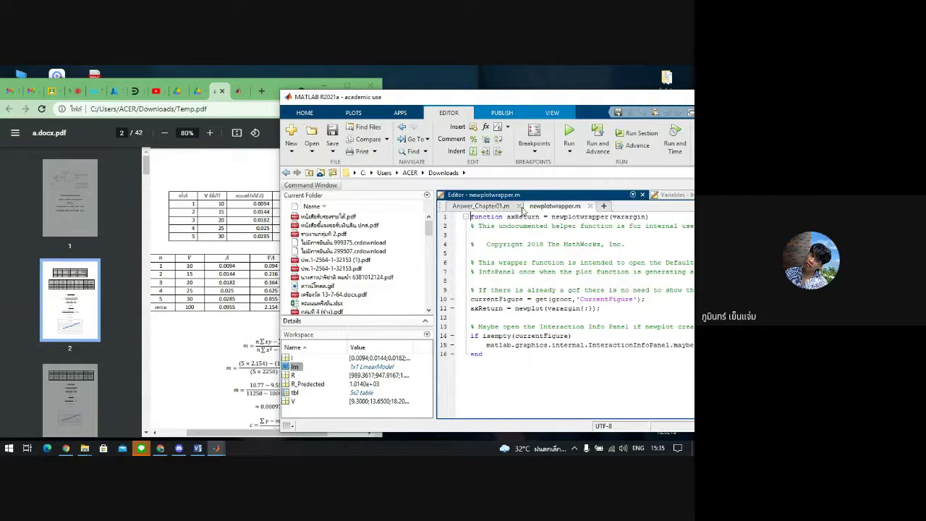
click(495, 207)
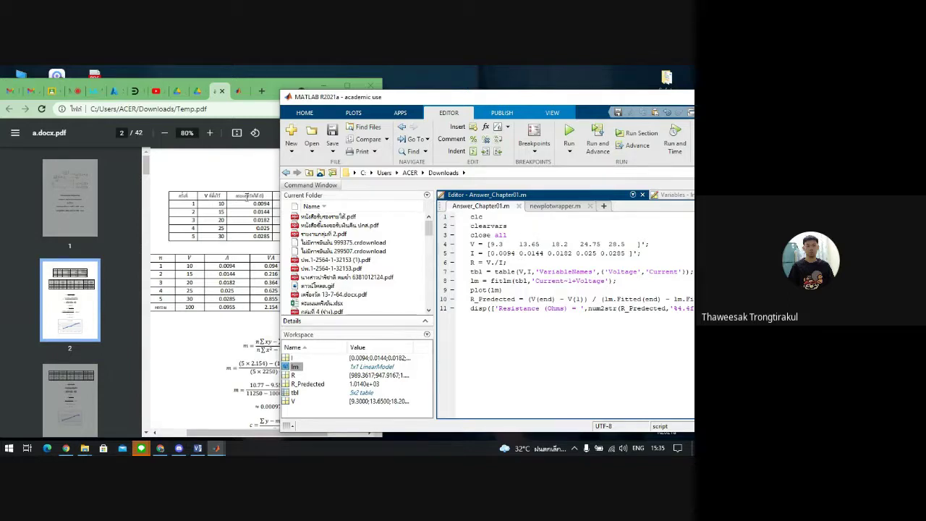
click(219, 211)
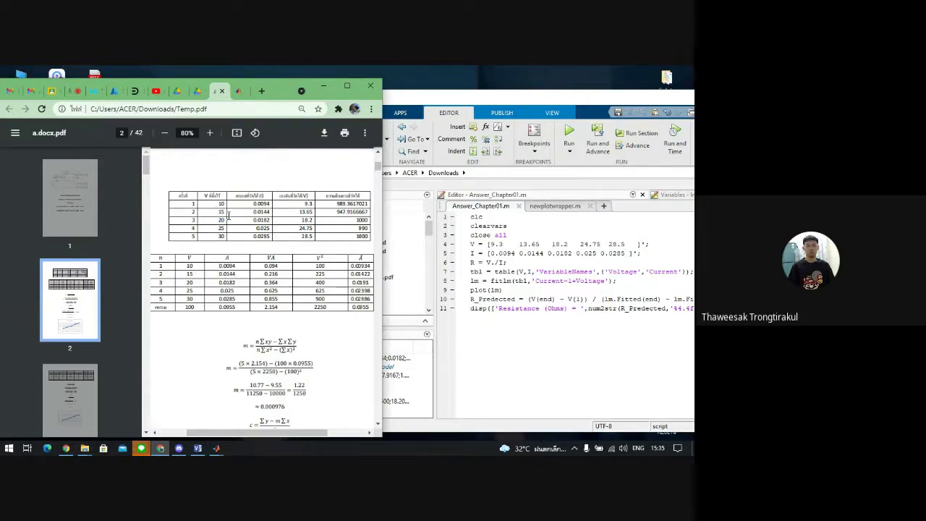
double_click(222, 220)
- Open the lm model's Fitted values in MATLAB and select rows 2 to 3
click(472, 266)
click(561, 207)
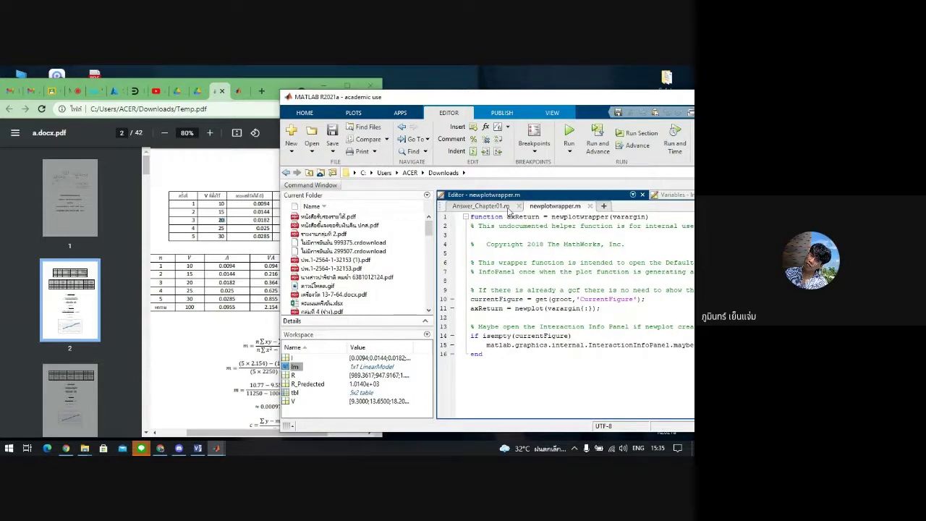
click(672, 196)
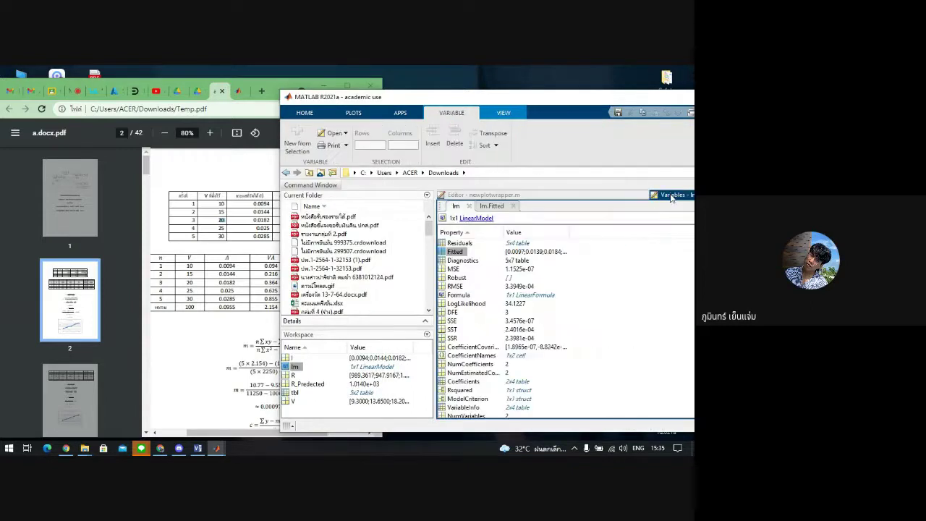
double_click(456, 252)
drag(470, 252, 487, 267)
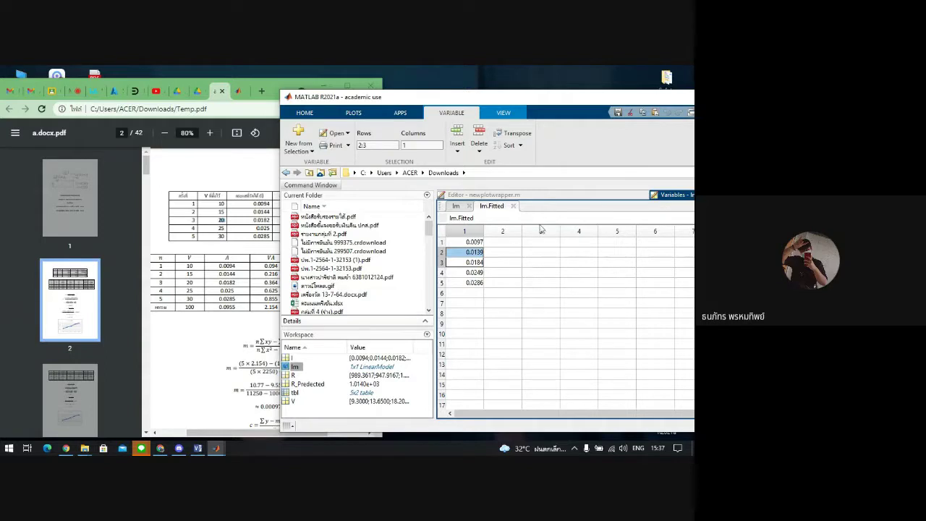
- Return to the lm model's properties and check the resistance output in the Command Window
click(537, 197)
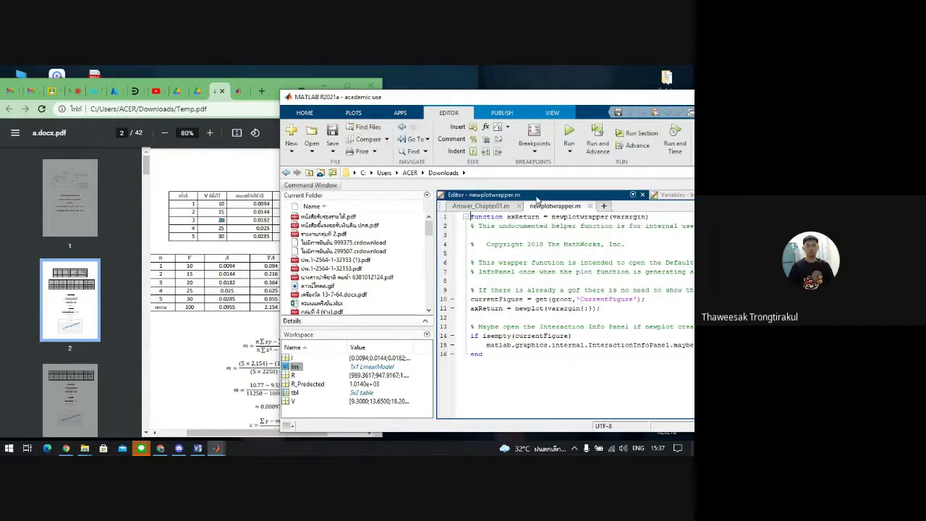
click(674, 197)
click(456, 207)
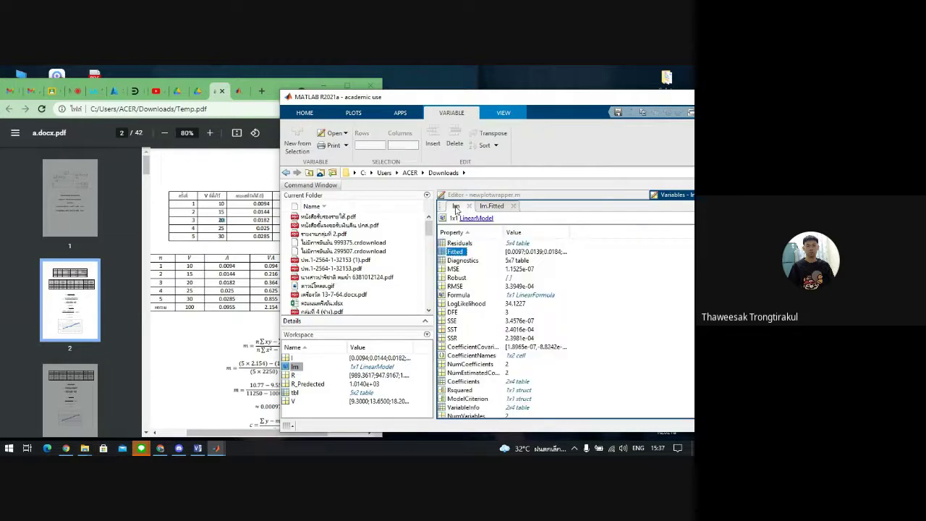
click(488, 197)
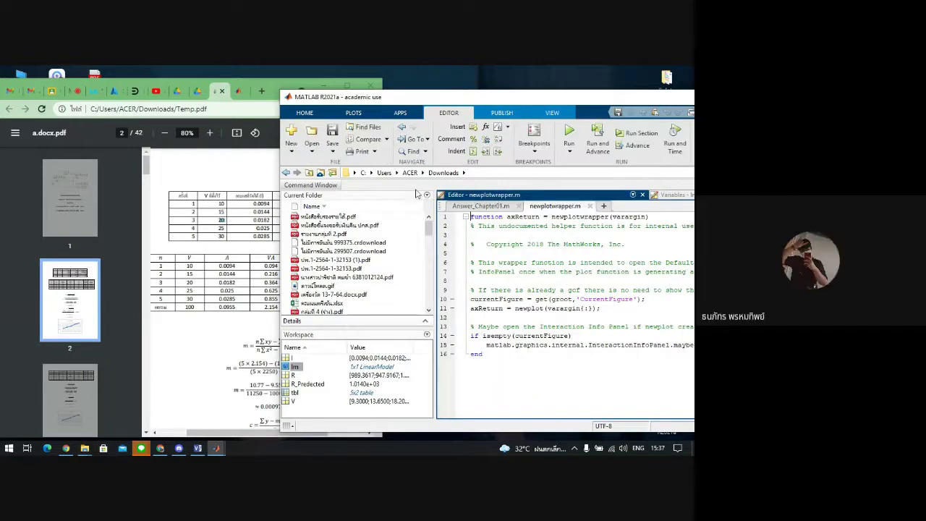
click(327, 185)
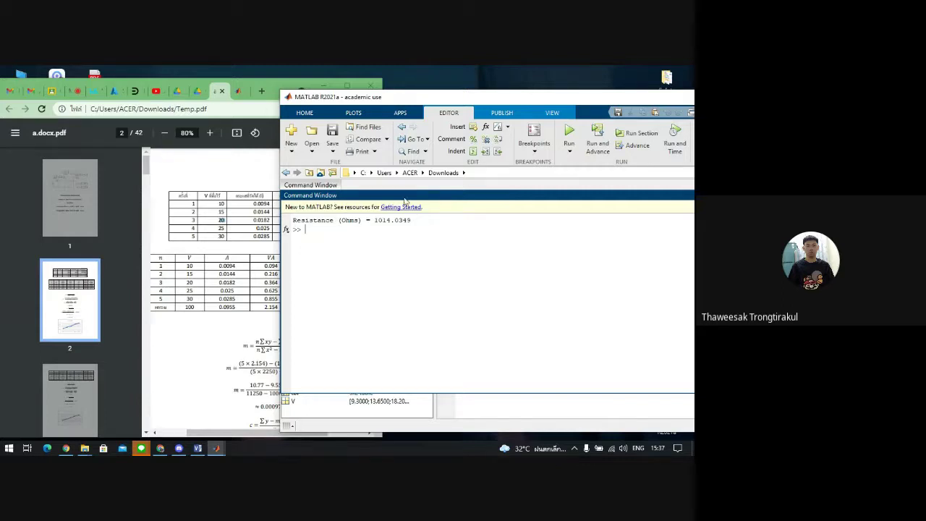
double_click(327, 191)
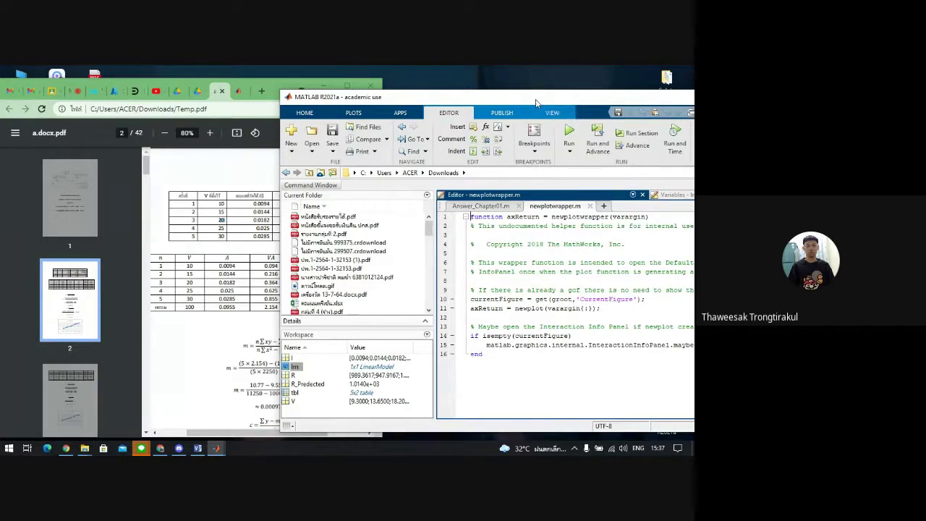
click(337, 186)
- Run Answer_Chapter01.m as the only open script and move the Current vs. Voltage figure over the PDF, away from the code
click(495, 210)
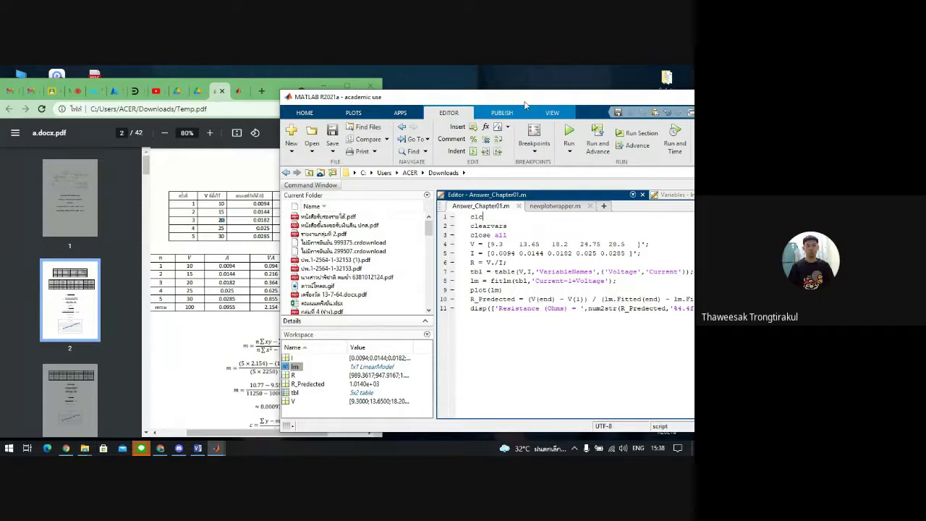
drag(522, 104, 474, 106)
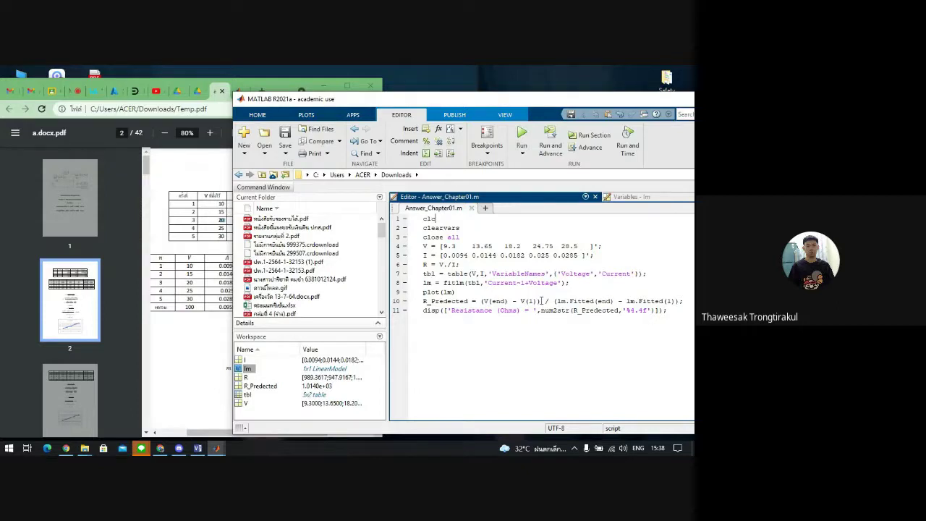
click(520, 138)
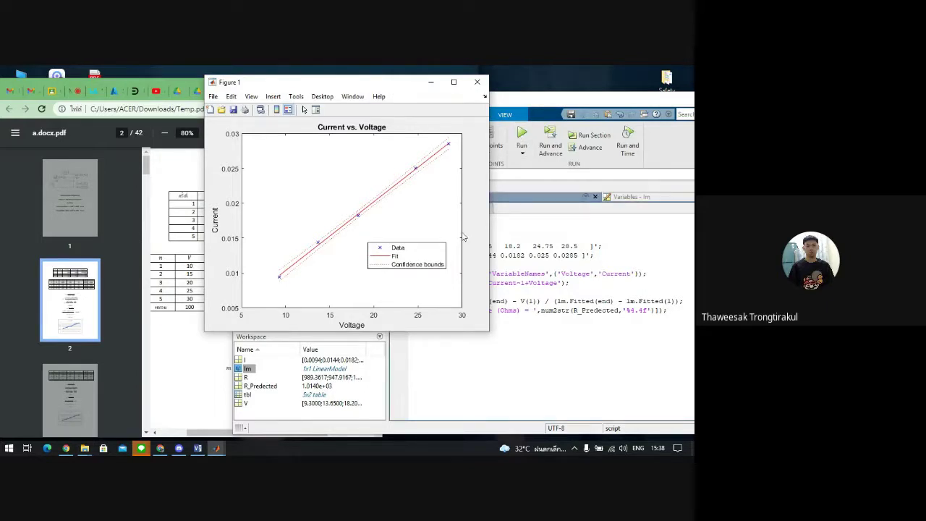
drag(421, 84, 364, 146)
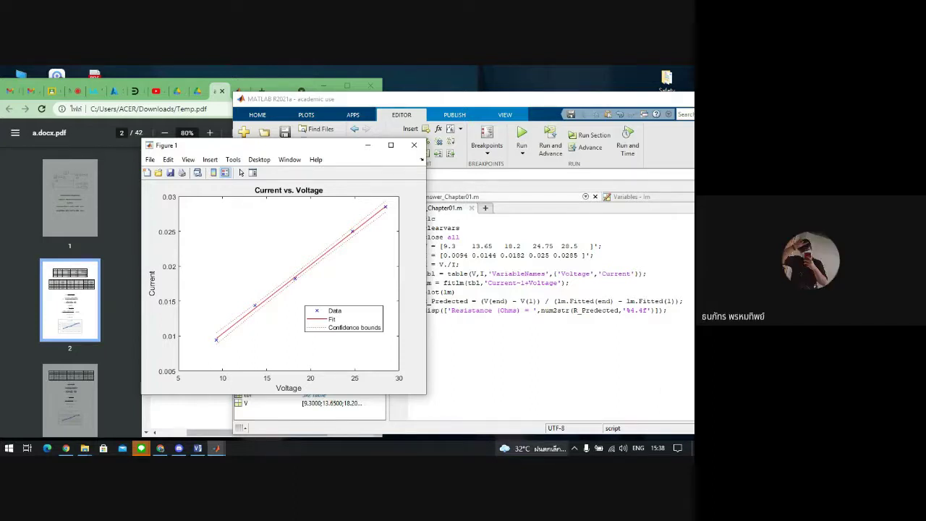
- Highlight the second and third current readings in the PDF's measurement table and compare them with the matching rows of lm.Fitted
click(160, 449)
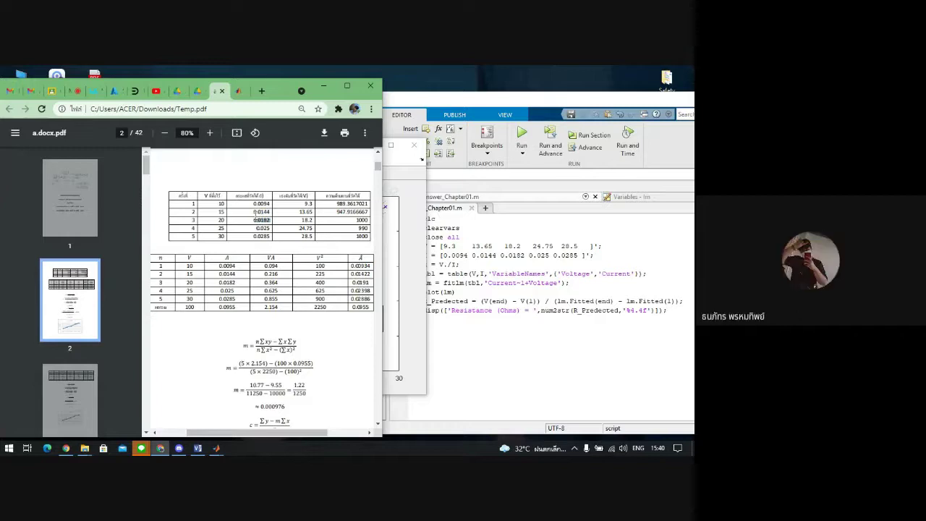
drag(267, 219, 262, 212)
click(514, 205)
click(626, 197)
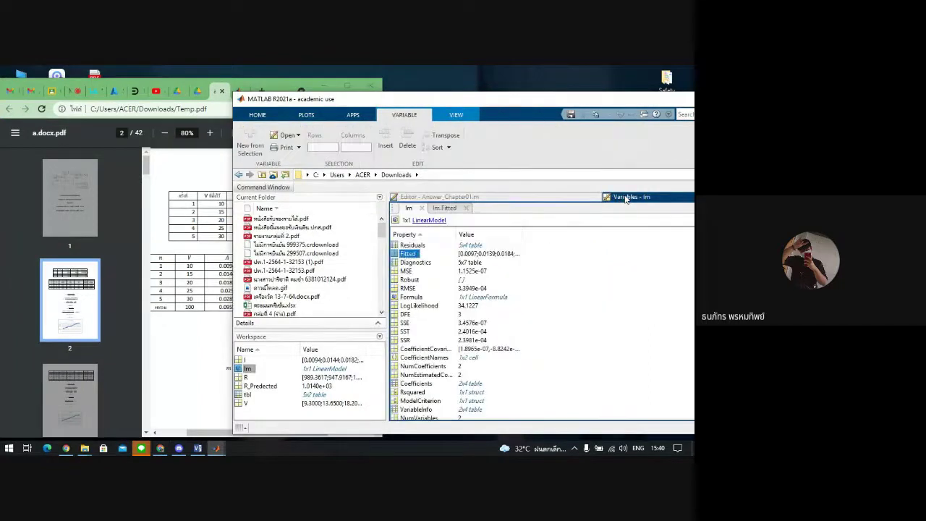
double_click(467, 253)
drag(427, 254, 427, 264)
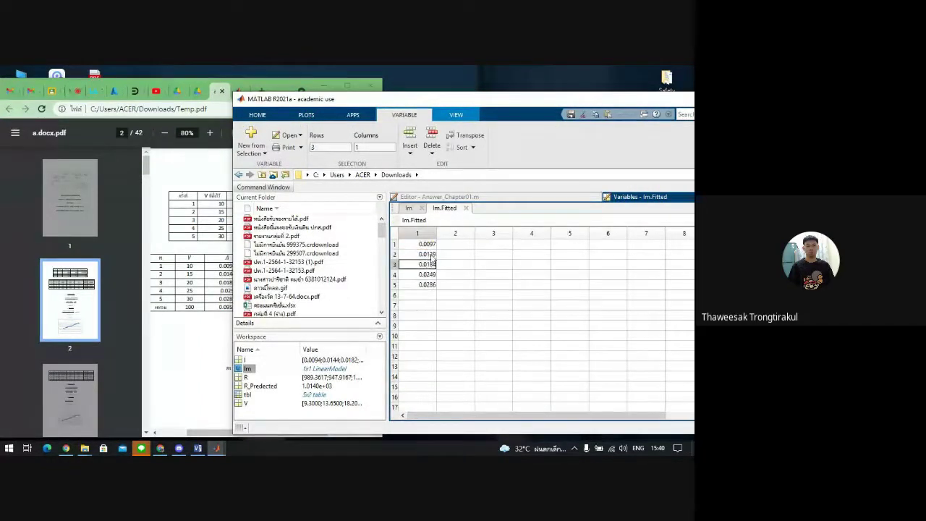
click(428, 255)
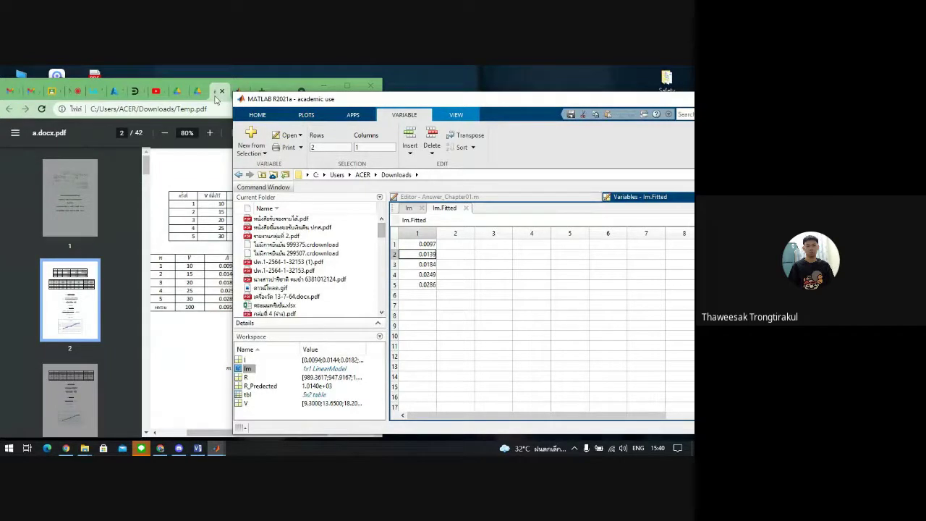
click(214, 101)
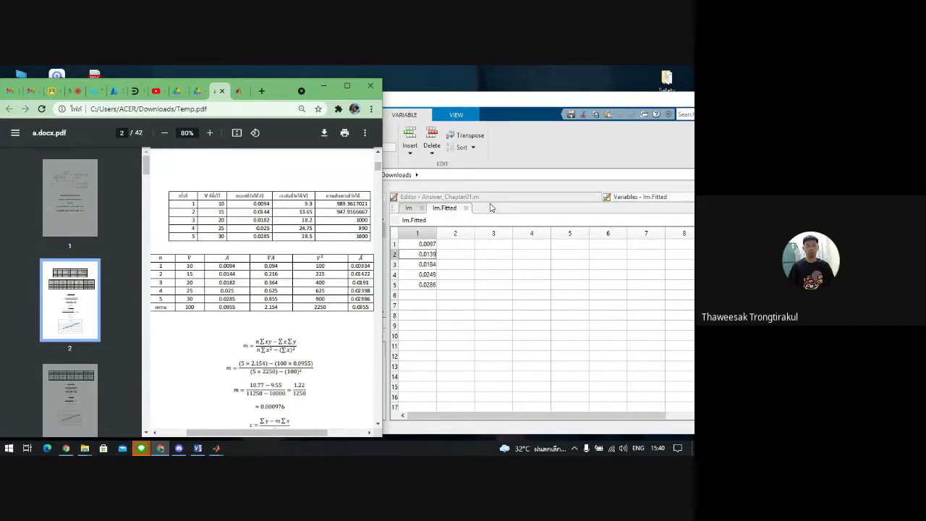
click(584, 159)
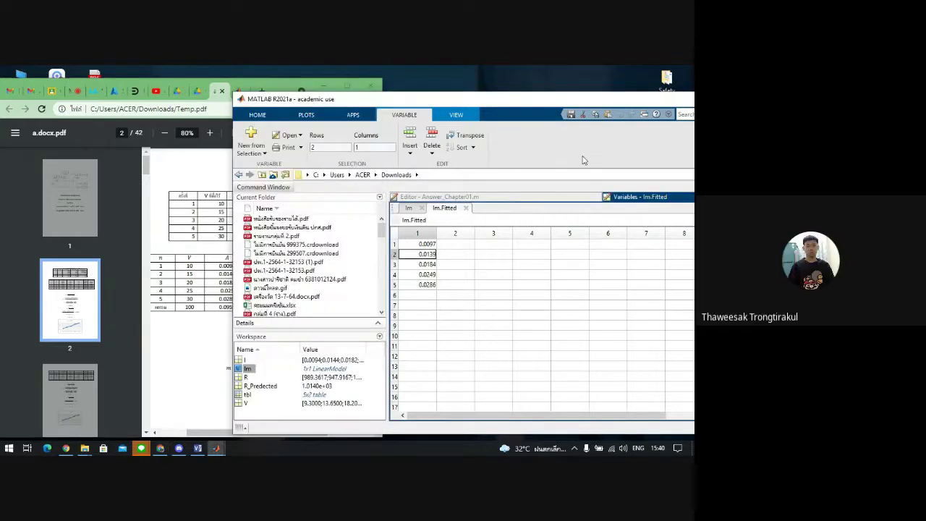
- Return to the Answer_Chapter01.m code and highlight the Resistance line in the Command Window
click(409, 197)
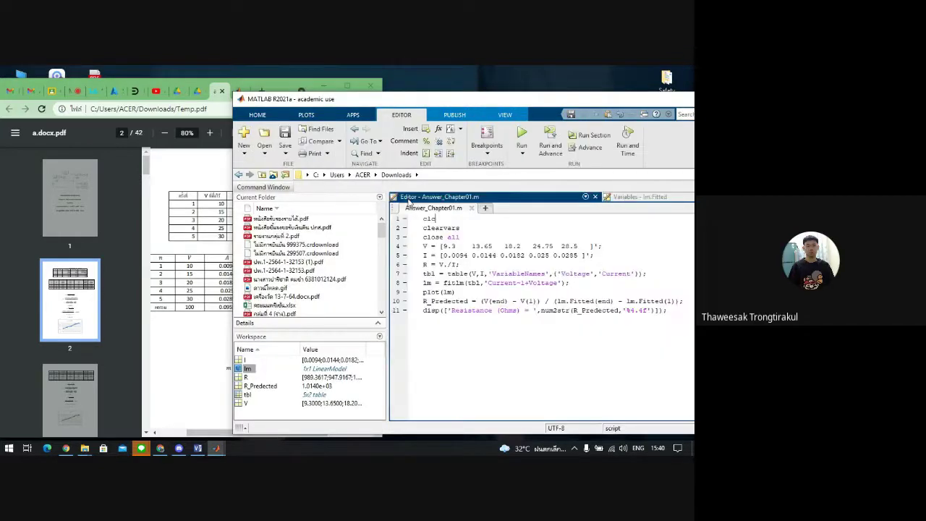
click(277, 186)
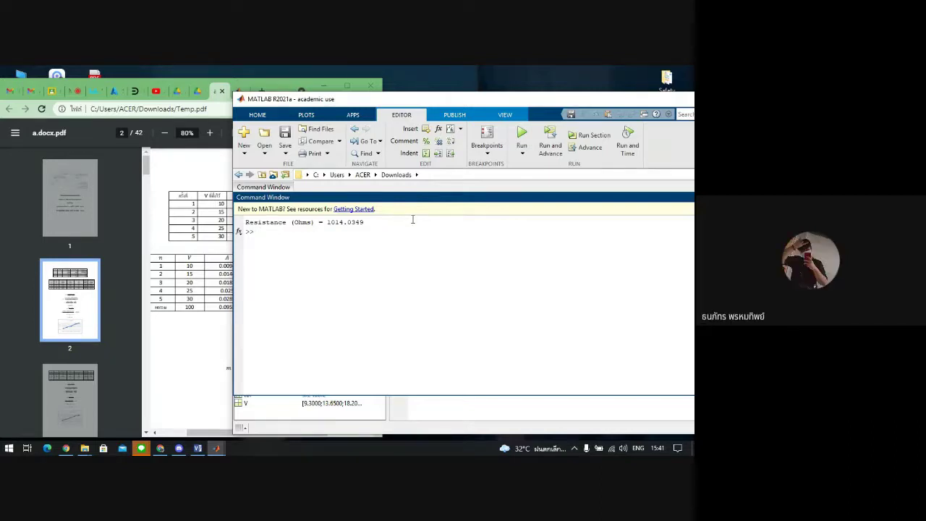
drag(259, 231, 245, 220)
click(290, 239)
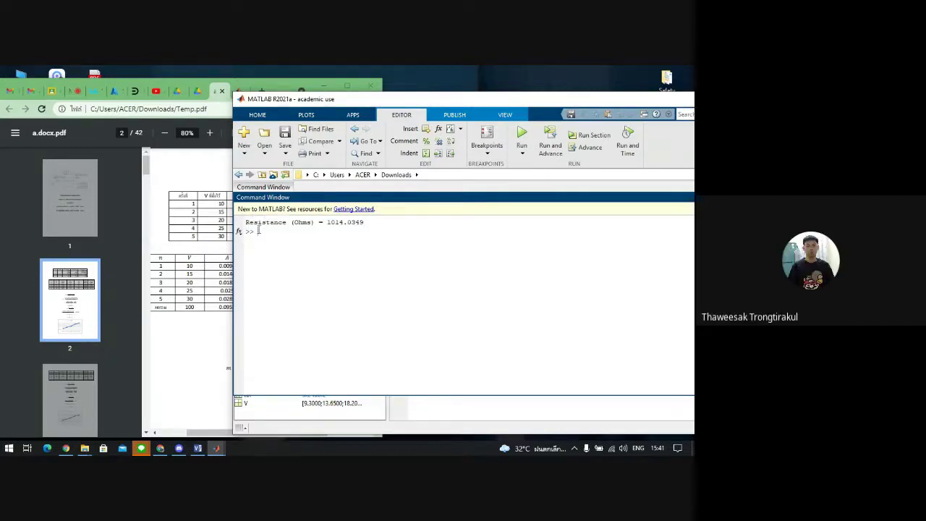
- Place the MATLAB window with its Command Window output beside the PDF report and bring the report forward
drag(308, 102, 355, 117)
click(159, 448)
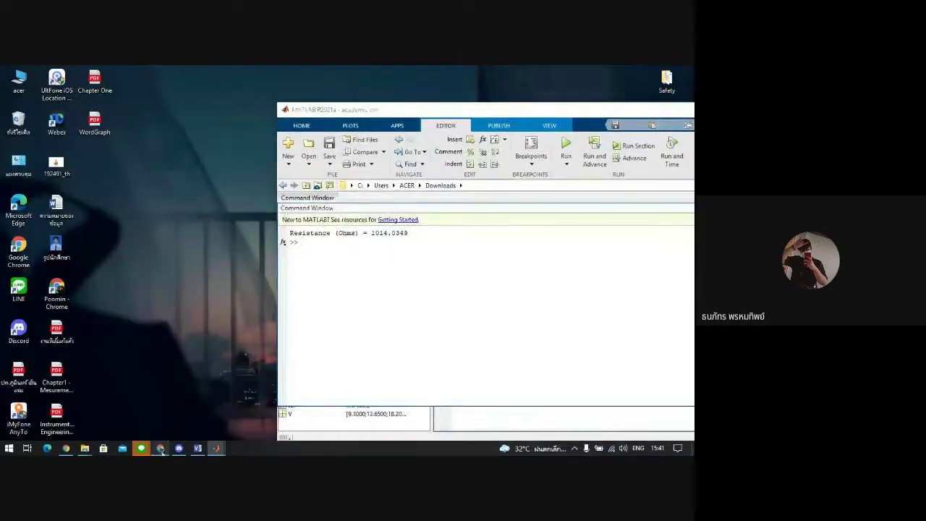
click(405, 110)
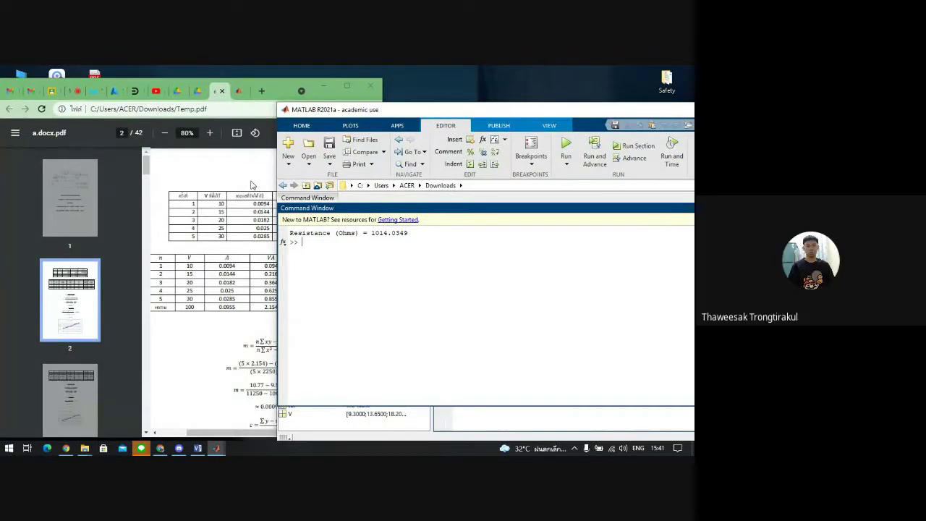
click(216, 90)
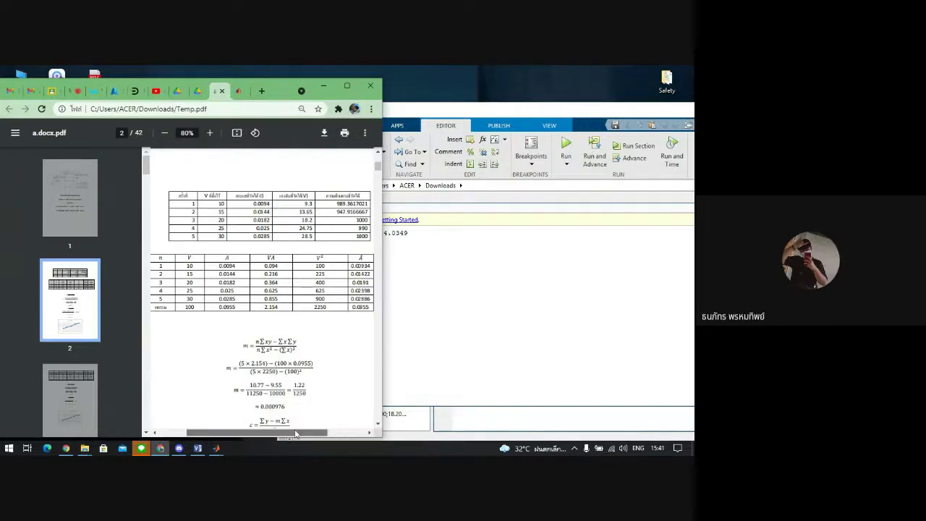
- Find the slope and intercept calculations on page 2 of the PDF report and highlight the slope m result
drag(283, 434, 290, 434)
scroll(315, 320, down, 1)
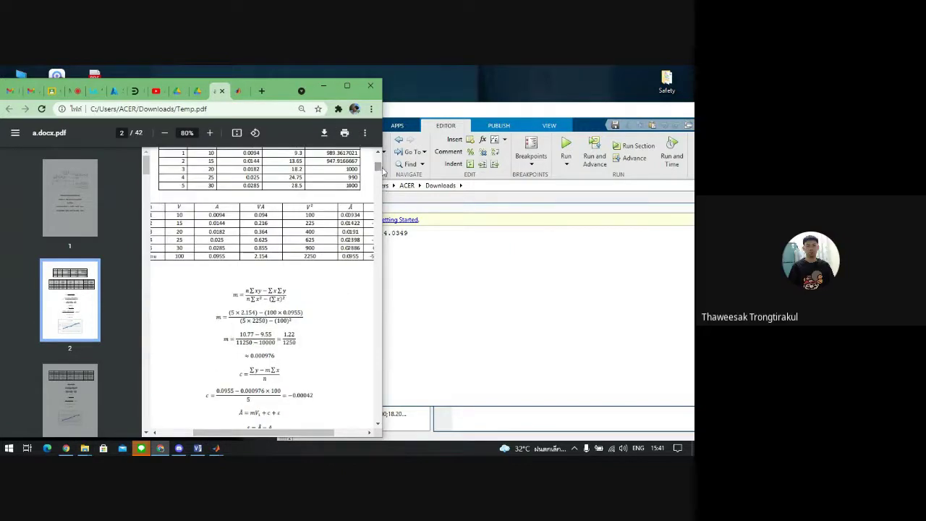
drag(380, 169, 380, 174)
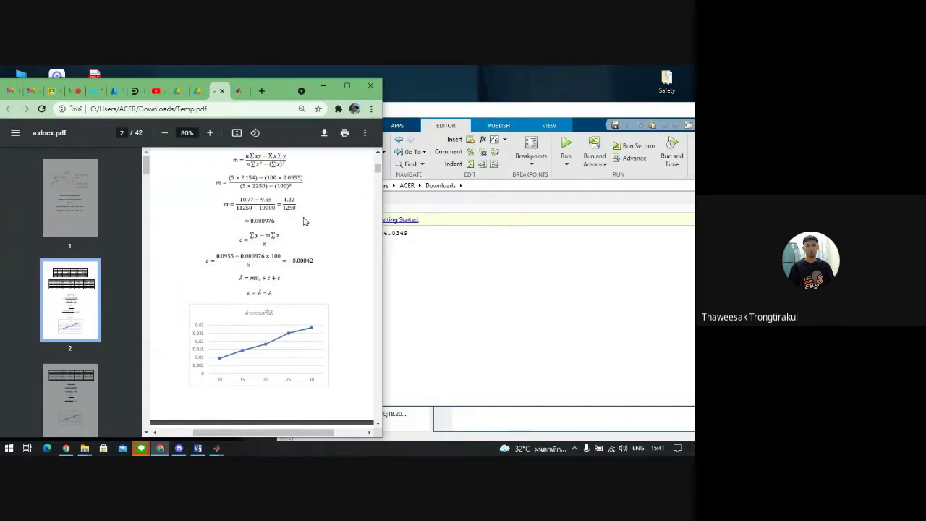
drag(273, 221, 238, 237)
click(304, 231)
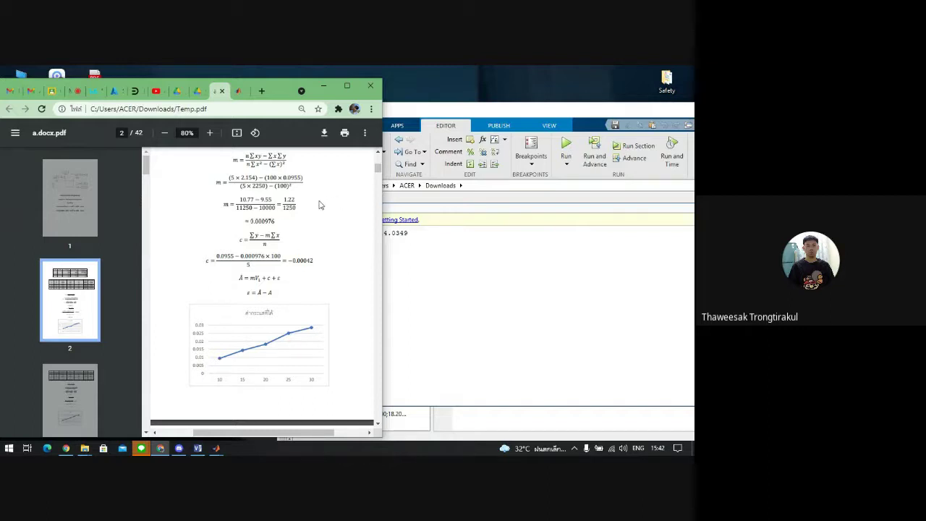
- Examine the measurement tables, the m and c calculations and the current chart on page 2 of the PDF report
click(377, 152)
click(376, 152)
click(377, 153)
click(377, 153)
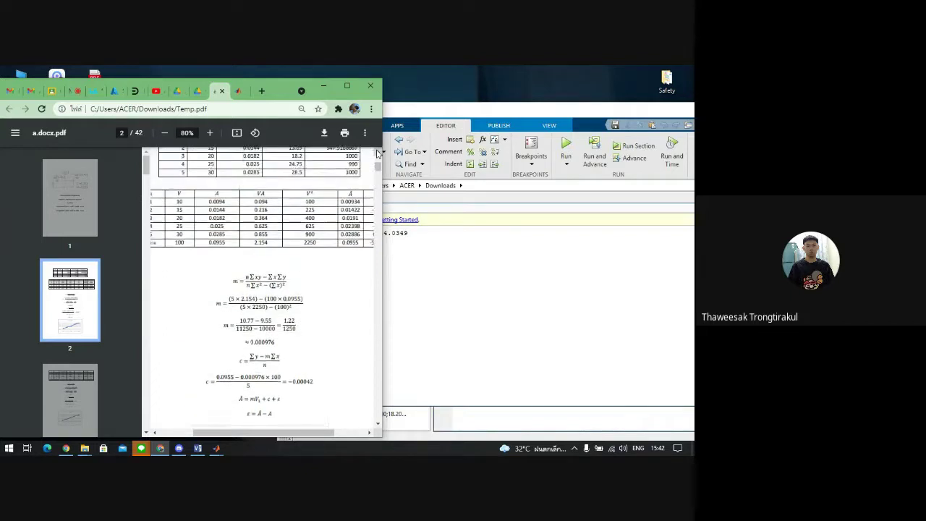
click(376, 152)
click(376, 153)
click(376, 152)
click(377, 153)
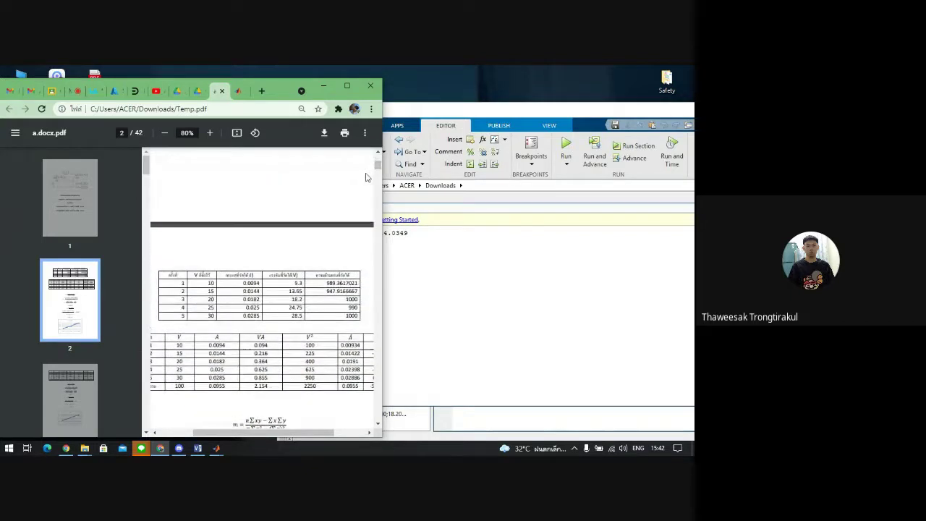
scroll(367, 178, down, 4)
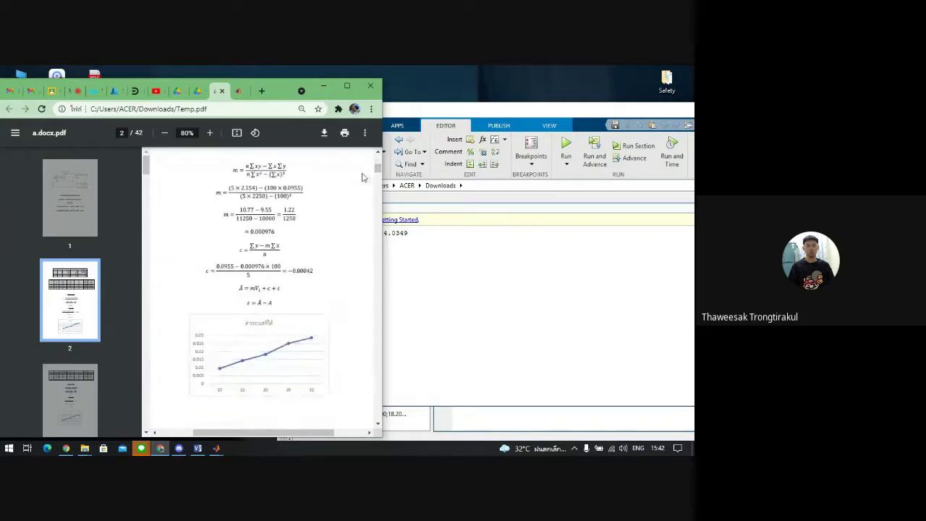
click(377, 427)
click(377, 427)
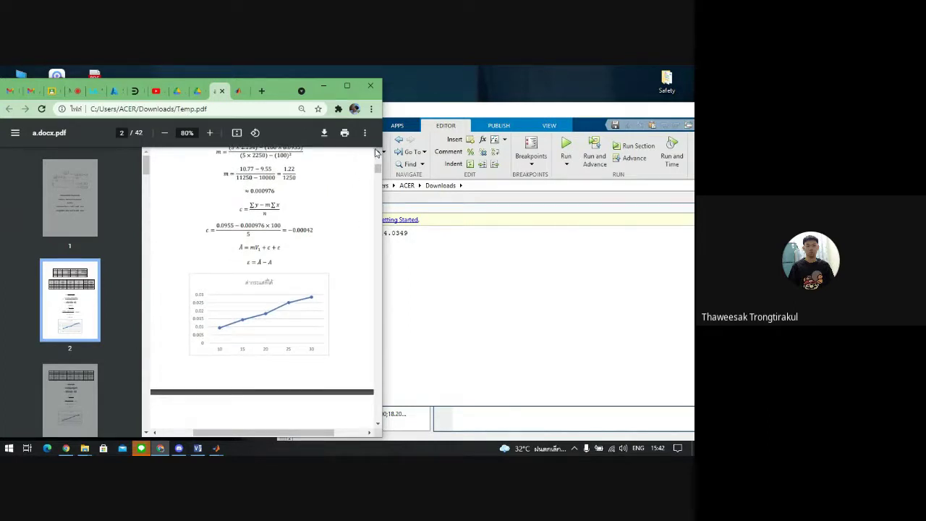
click(377, 152)
click(376, 152)
click(376, 152)
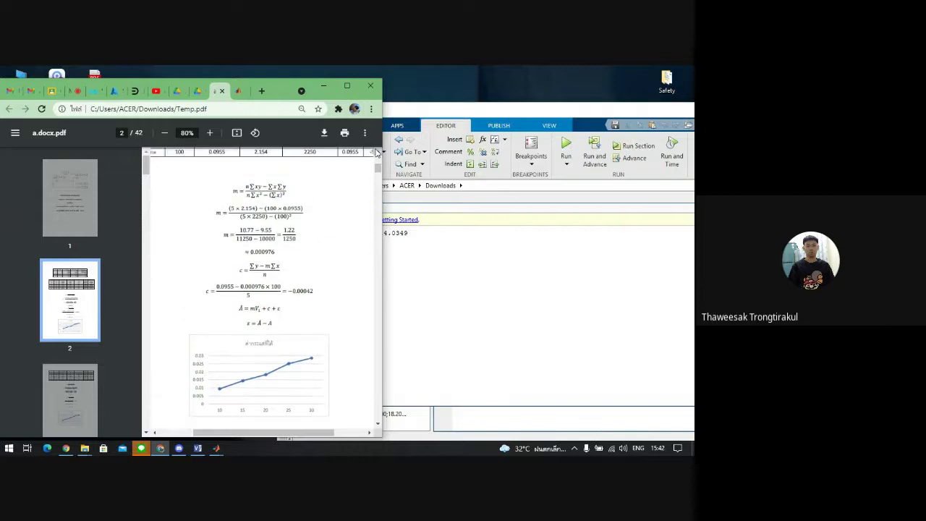
- Reread the tables, regression formulas and chart on page 2 of the report and continue to the voltage regression table on page 3
click(377, 152)
click(376, 152)
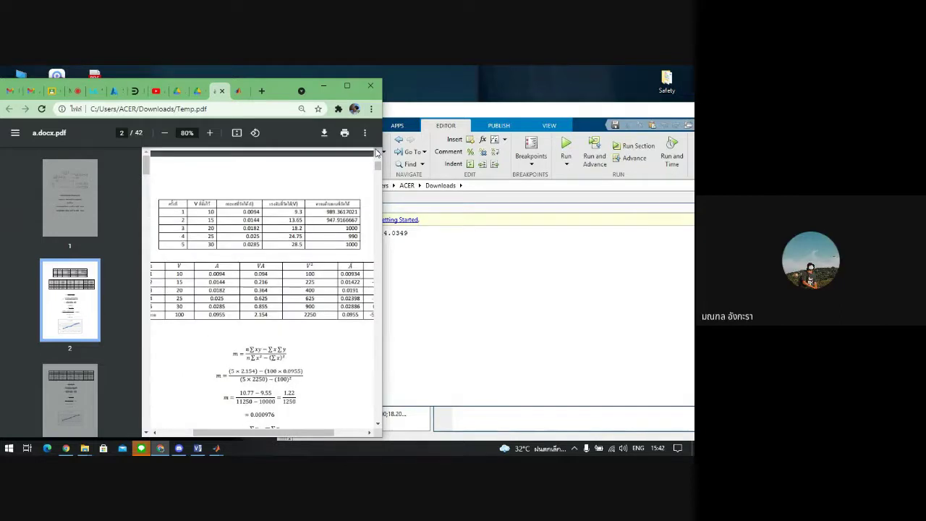
scroll(355, 228, down, 1)
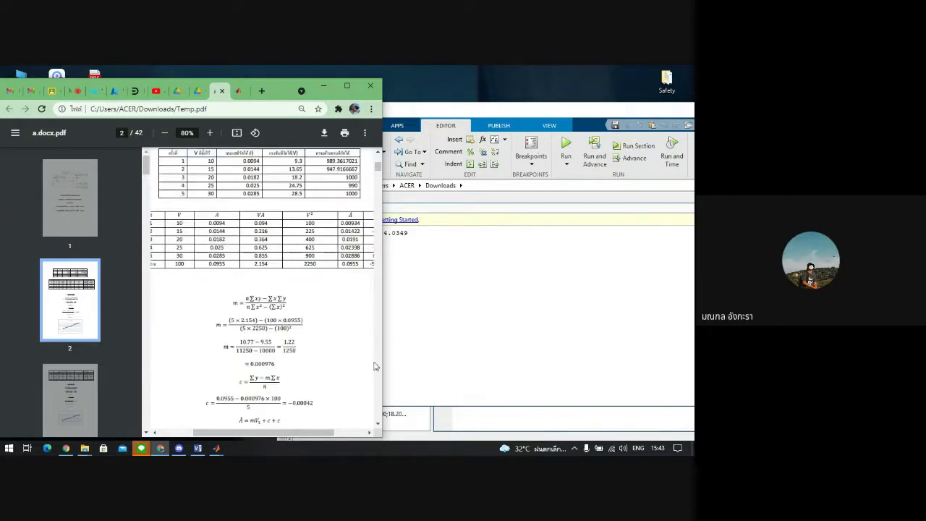
click(378, 424)
click(377, 425)
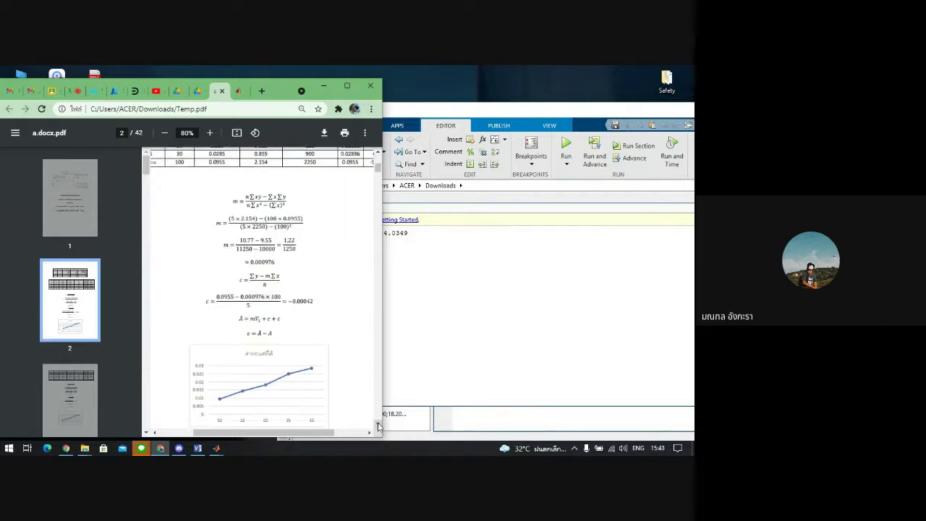
click(378, 425)
click(378, 425)
click(378, 425)
click(377, 425)
click(378, 425)
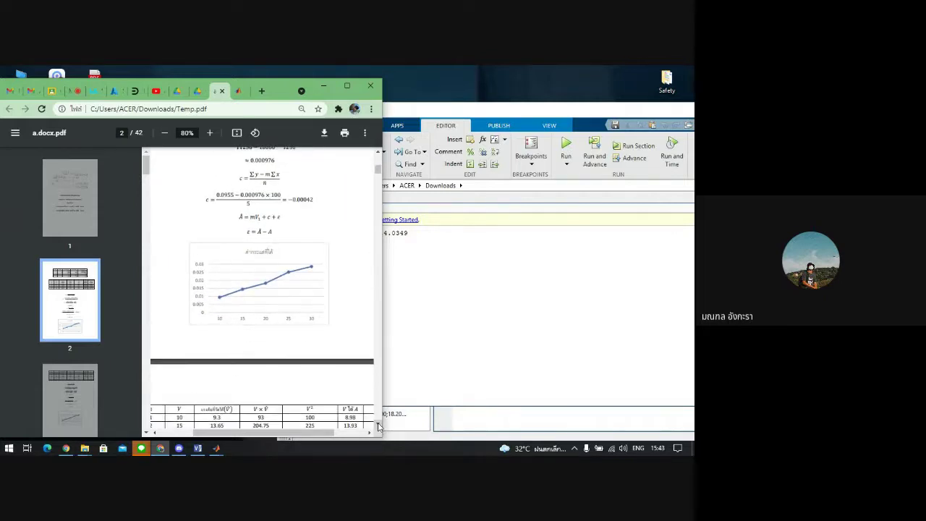
click(377, 424)
click(378, 425)
click(378, 425)
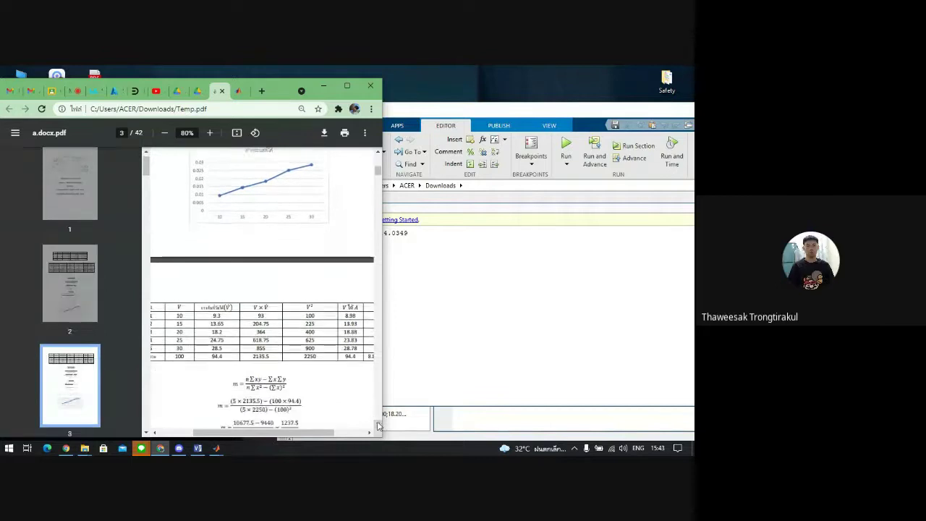
click(378, 425)
click(377, 425)
drag(265, 432, 252, 432)
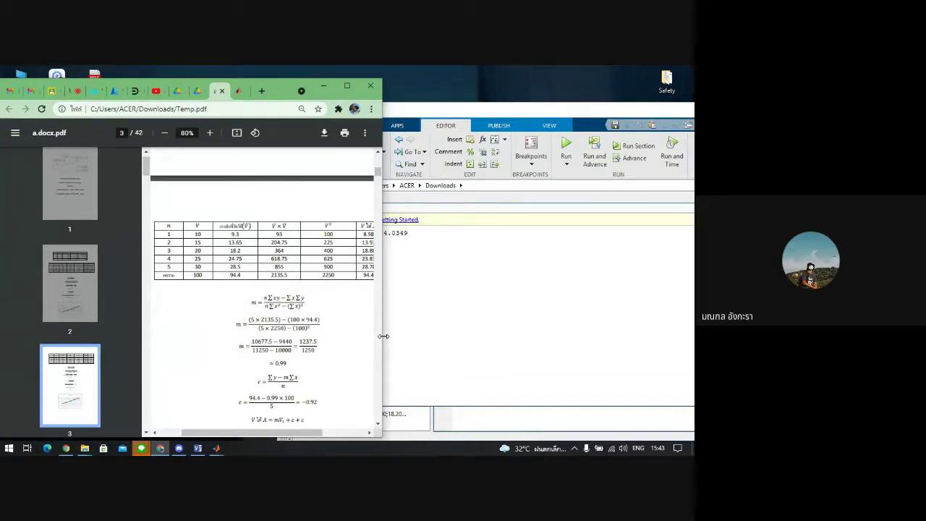
- Widen the PDF window and examine all columns of the page 3 voltage table, including the error column
drag(383, 343, 407, 333)
click(436, 331)
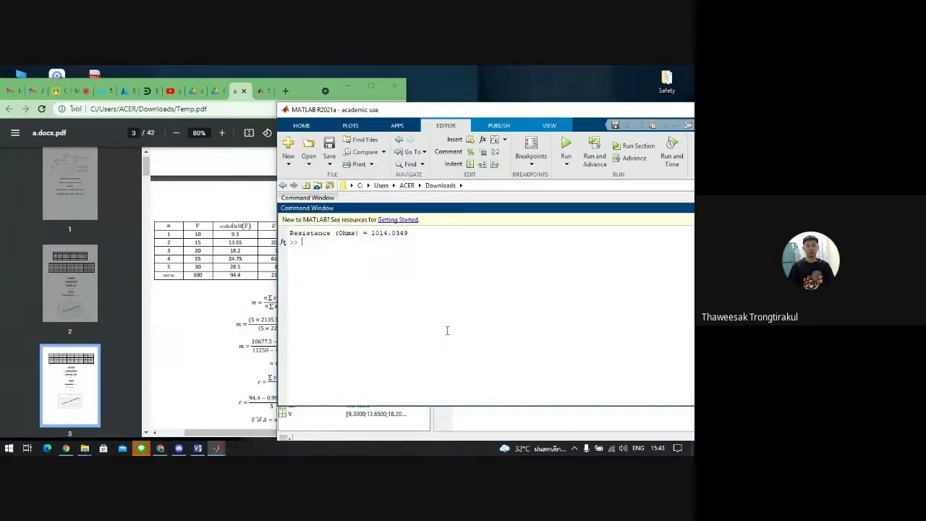
click(313, 87)
drag(225, 432, 244, 431)
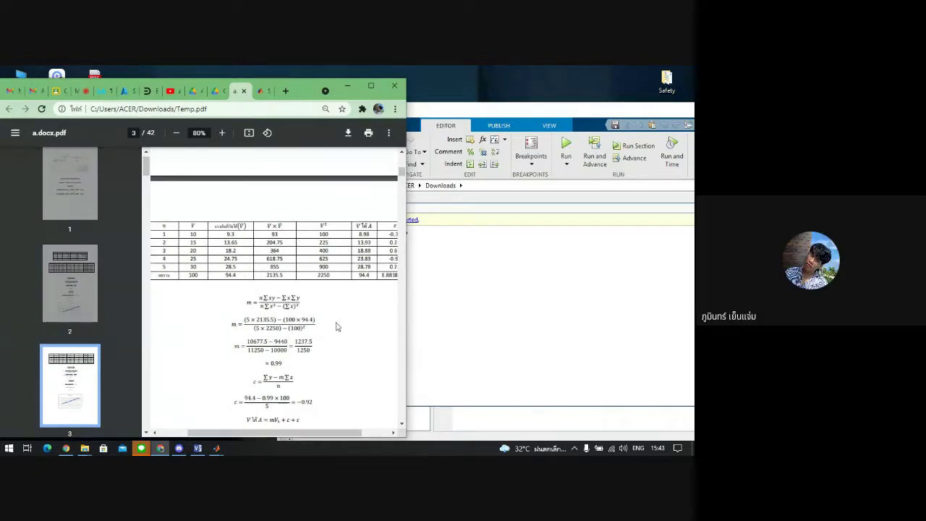
click(392, 432)
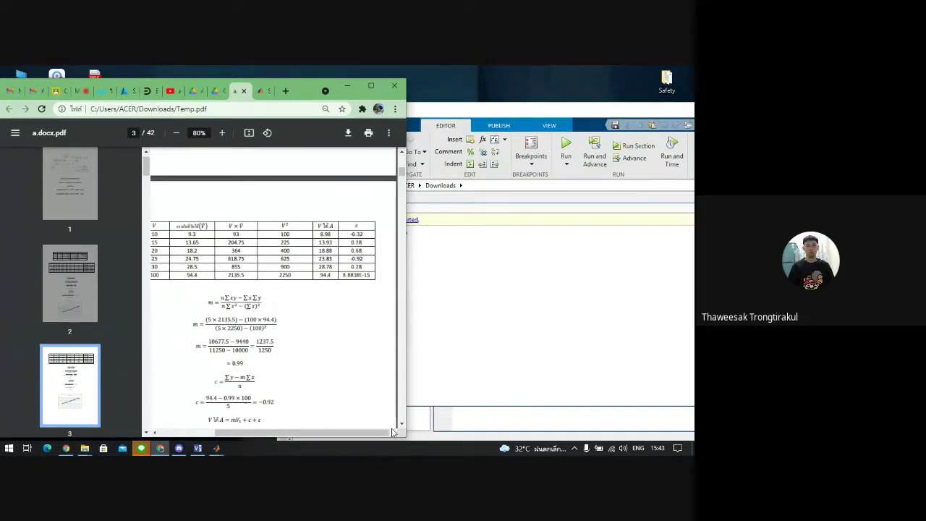
drag(391, 432, 376, 432)
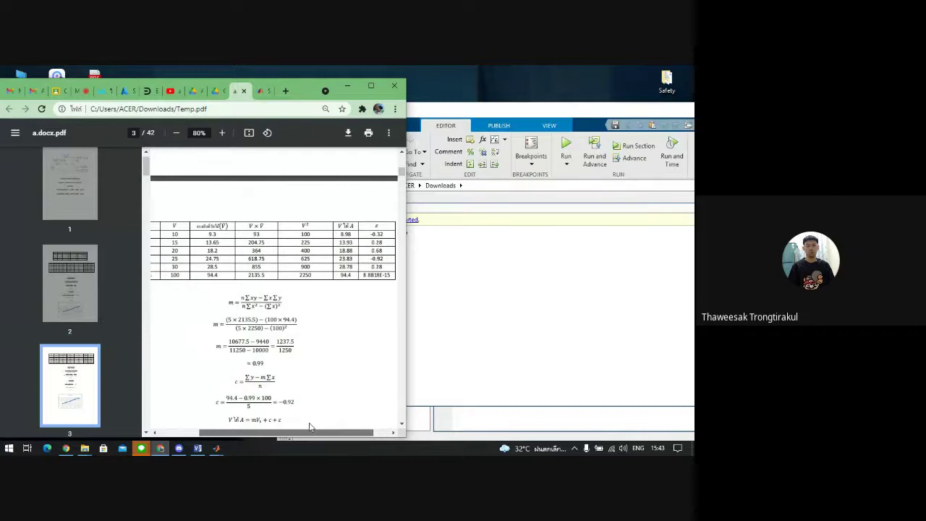
drag(310, 427, 295, 428)
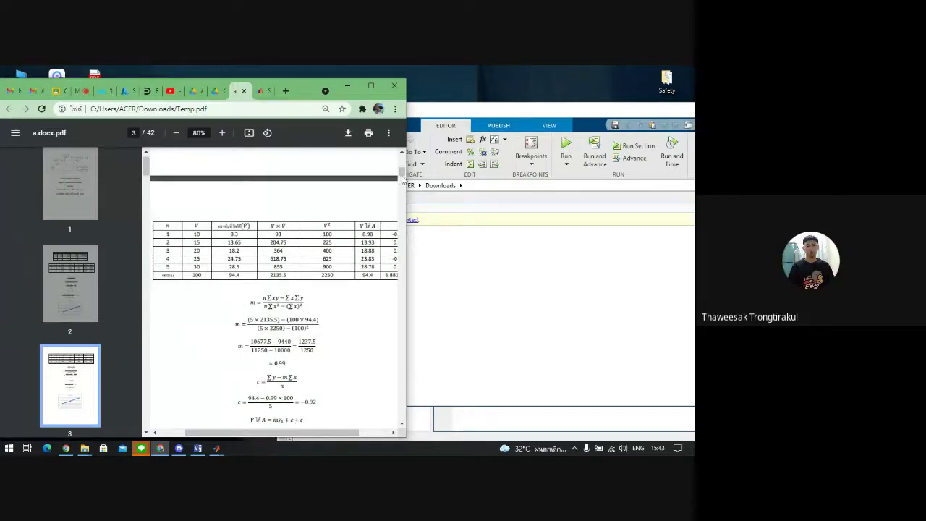
- Revisit the circuit diagram on page 1, the voltage regression on page 3, and the current regression calculations on page 2
drag(402, 176, 402, 157)
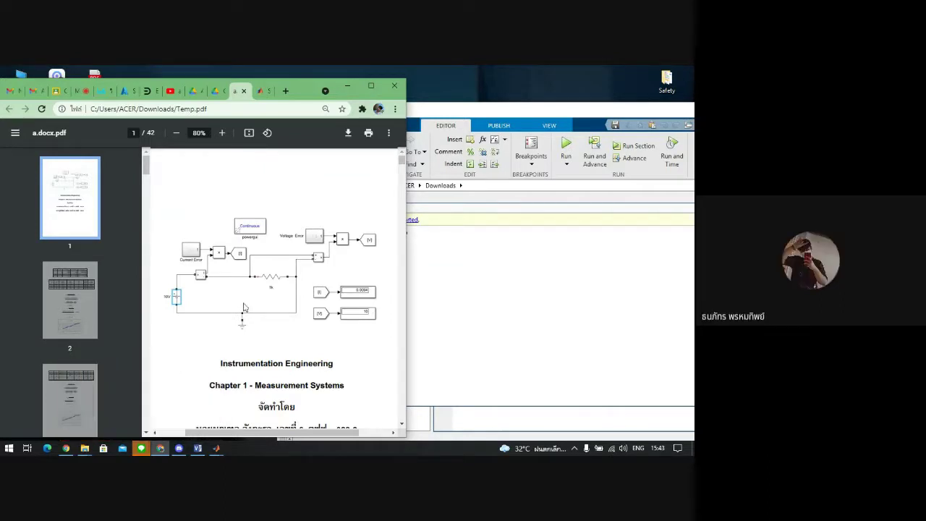
click(79, 297)
click(90, 376)
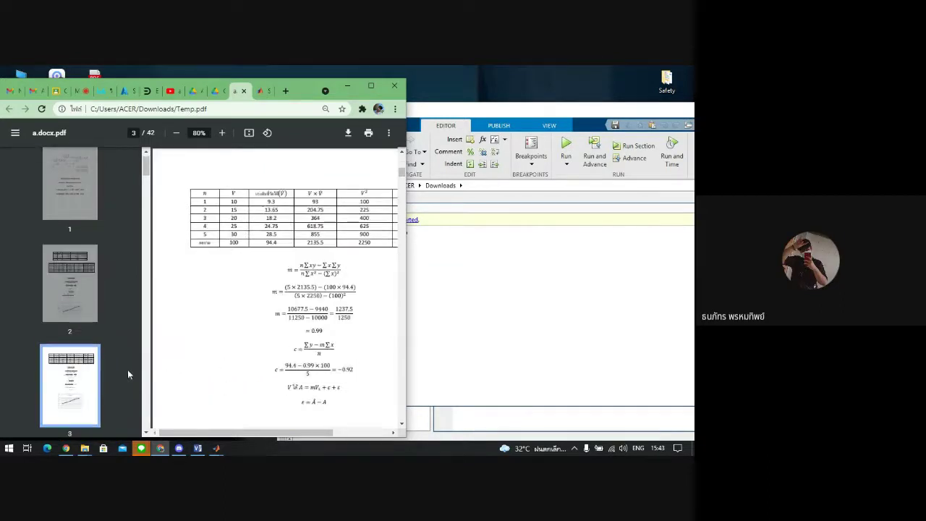
drag(235, 433, 251, 432)
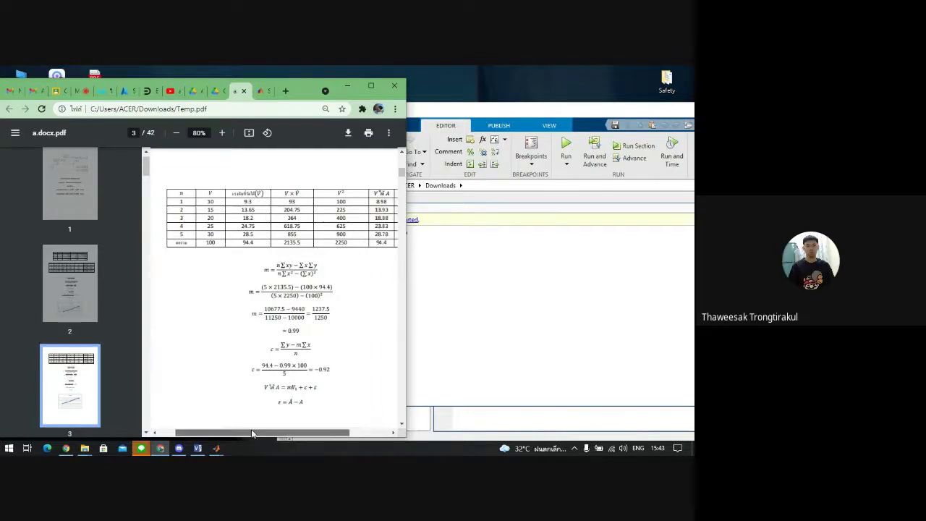
click(51, 286)
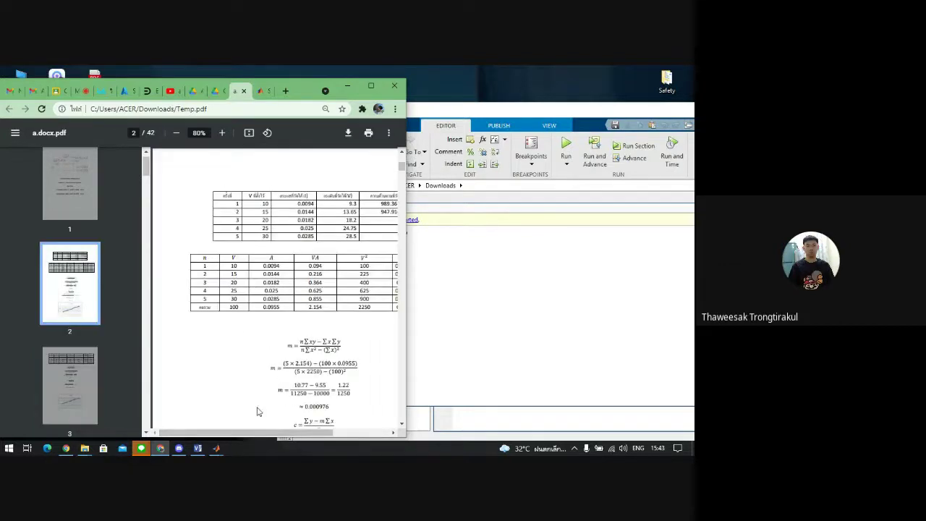
drag(262, 433, 270, 434)
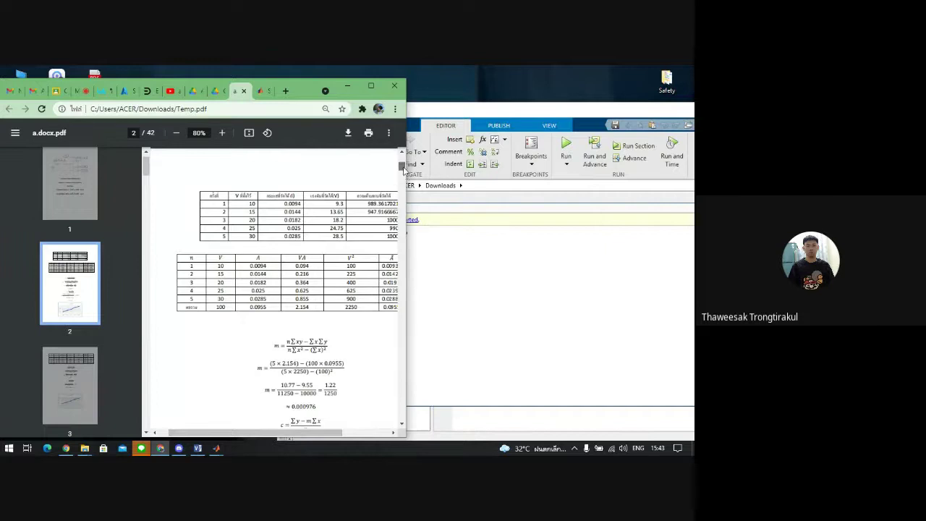
drag(404, 167, 404, 170)
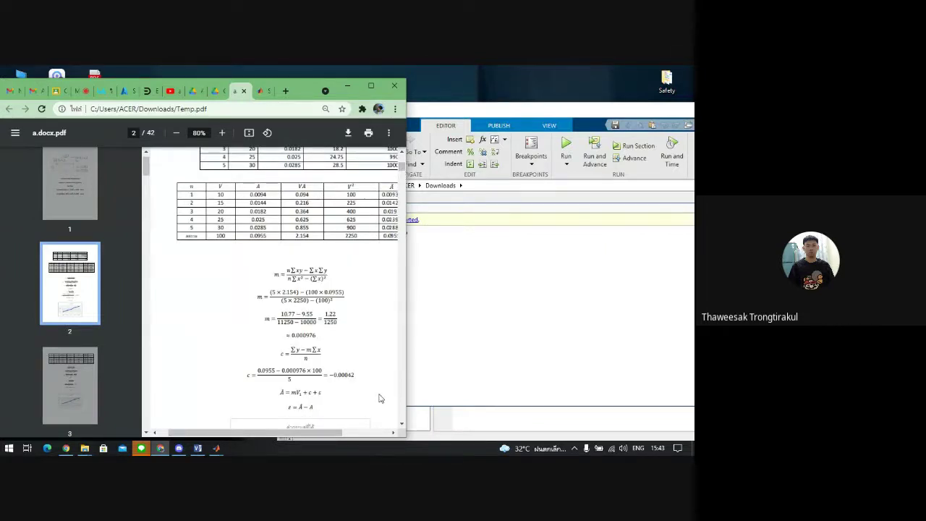
- Show the lm.Fitted values in MATLAB, select the first one, and compare them with the page 2 calculated current column in the PDF report
click(469, 299)
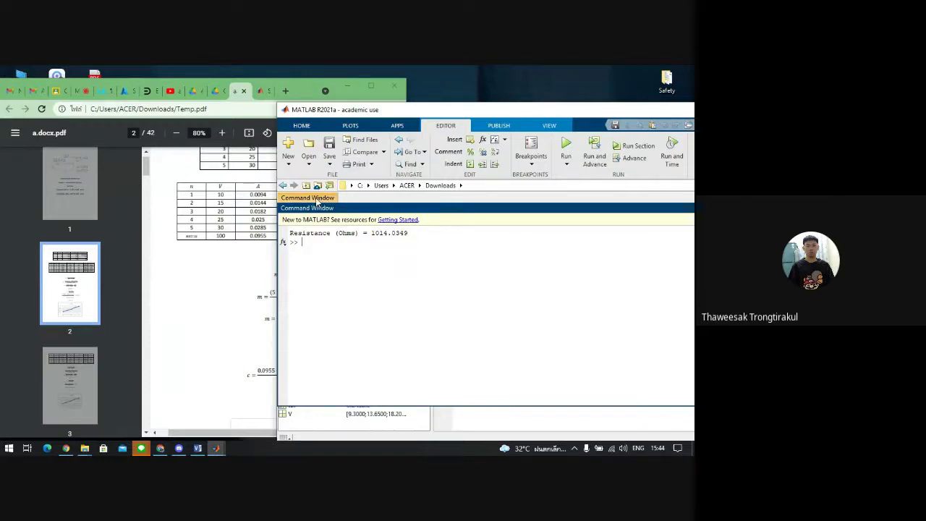
click(317, 201)
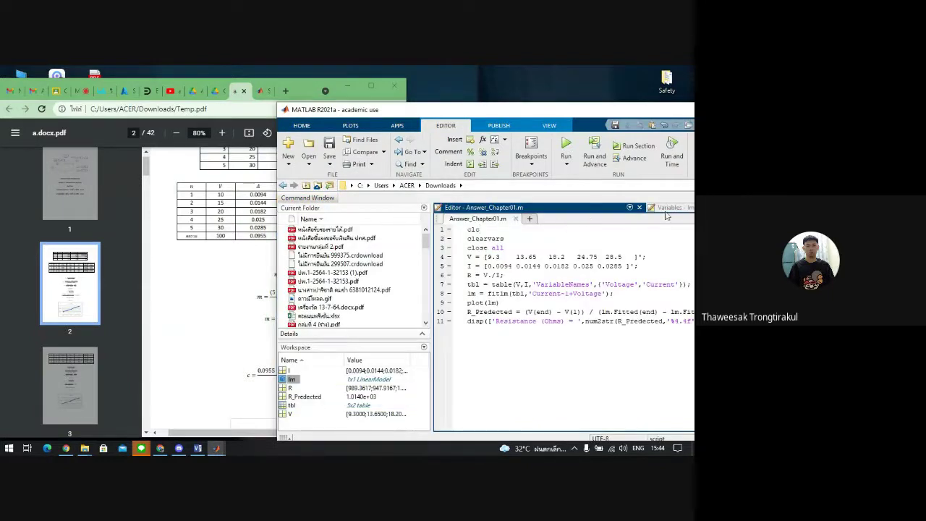
click(666, 212)
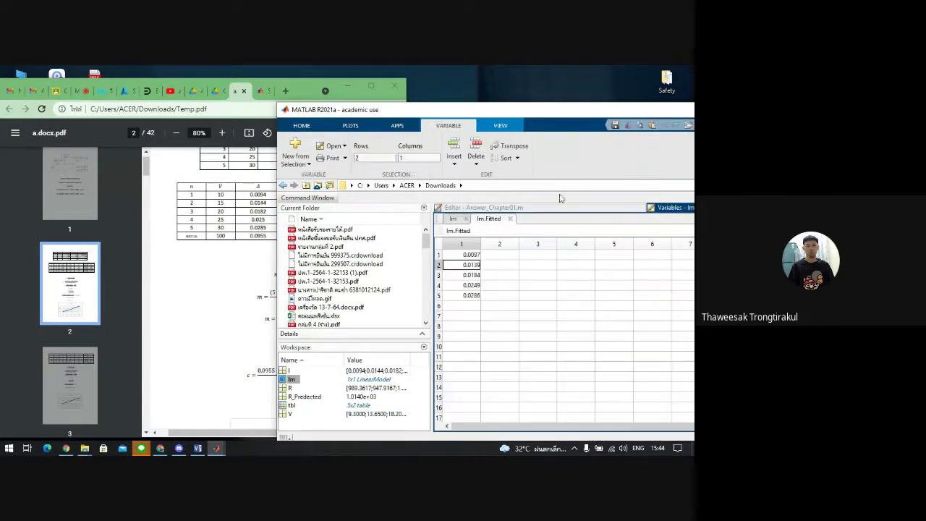
click(468, 256)
drag(306, 95, 302, 95)
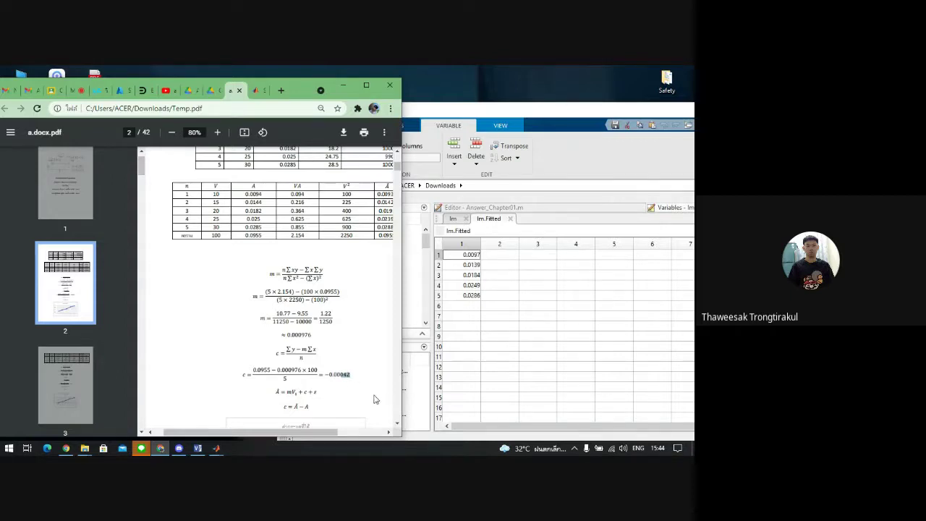
drag(325, 435, 340, 436)
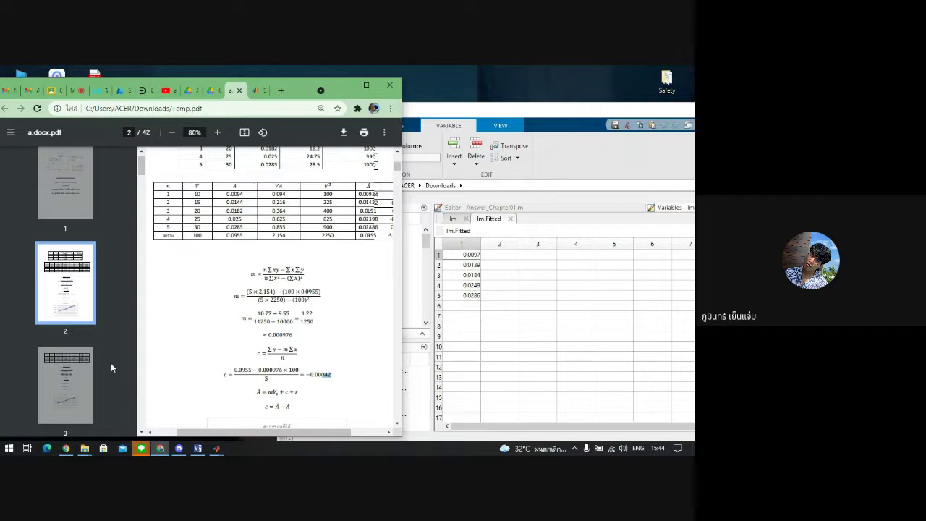
- Examine the voltage table, m and c calculations and chart on page 3 of the report, continuing to the resistance table on page 4
click(73, 373)
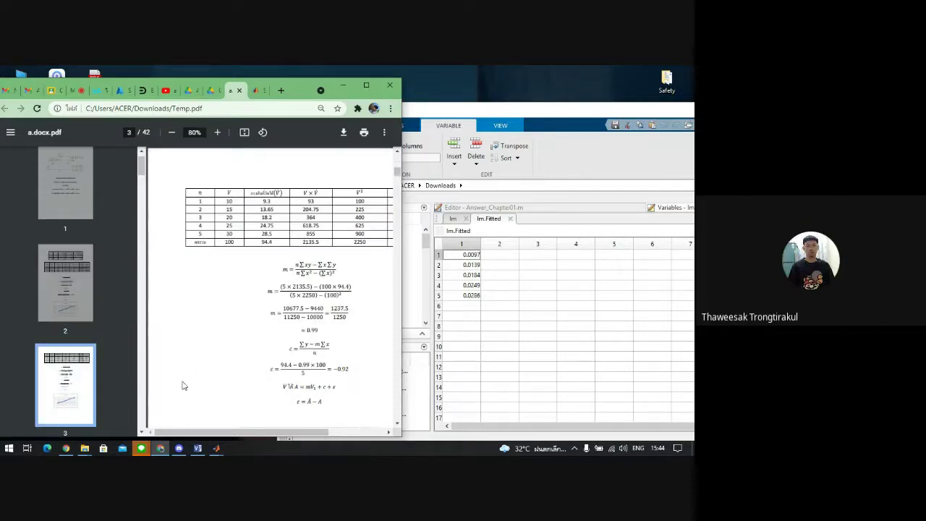
mouse_move(257, 434)
mouse_down()
mouse_move(293, 435)
mouse_move(267, 434)
mouse_up()
scroll(354, 315, down, 1)
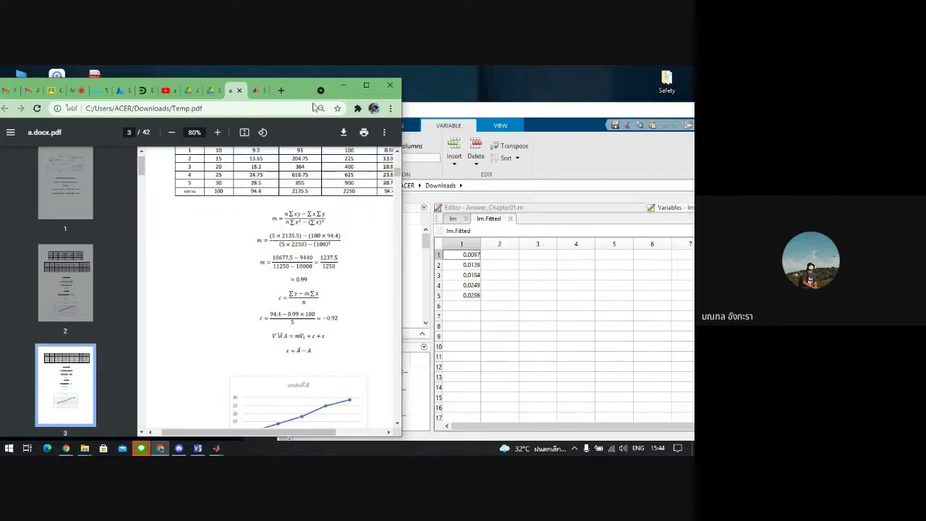
scroll(139, 295, down, 1)
scroll(76, 330, down, 2)
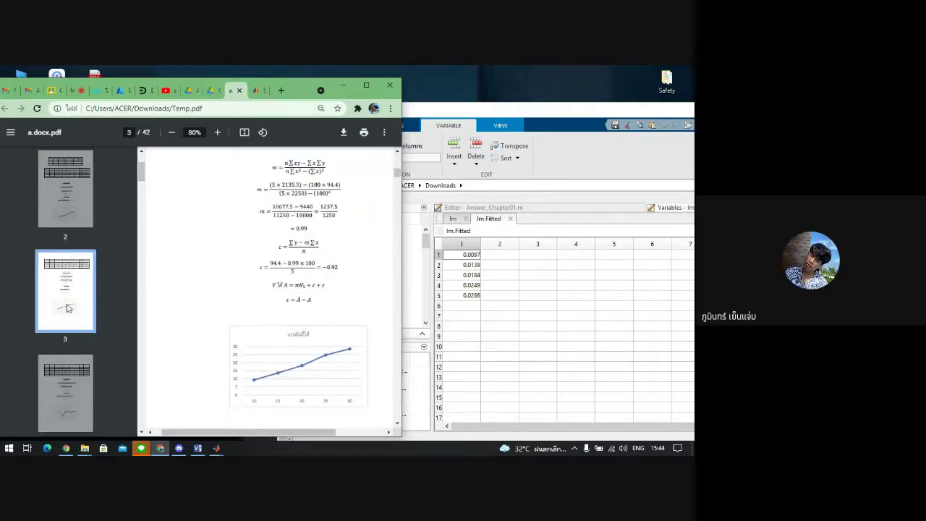
scroll(68, 308, down, 5)
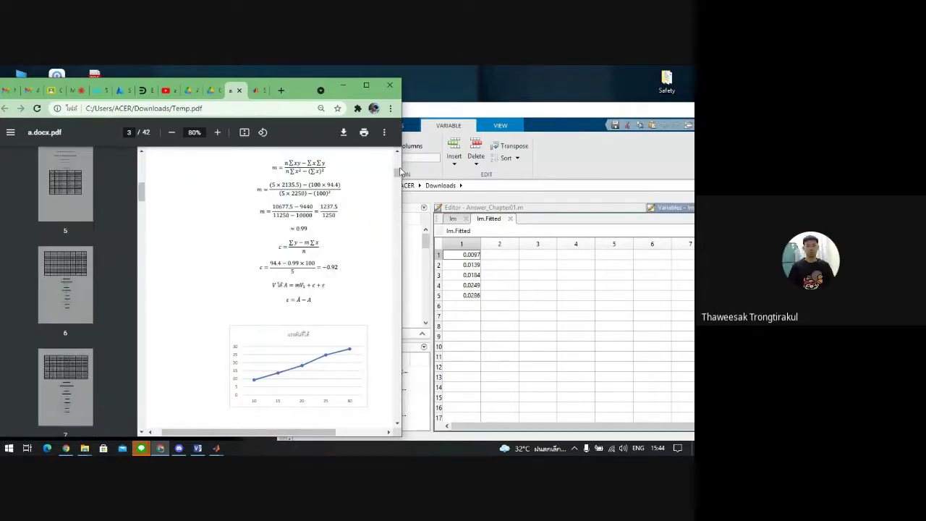
drag(141, 205, 146, 166)
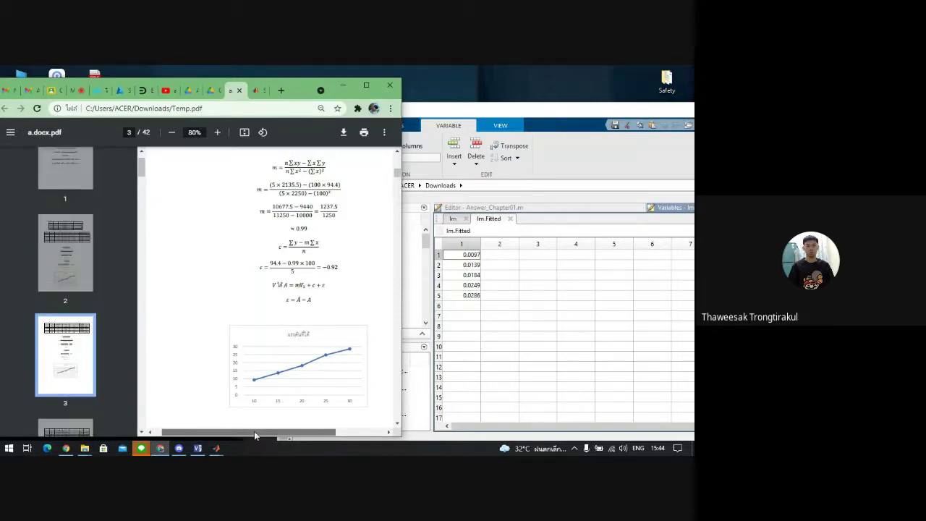
drag(249, 432, 270, 432)
click(397, 152)
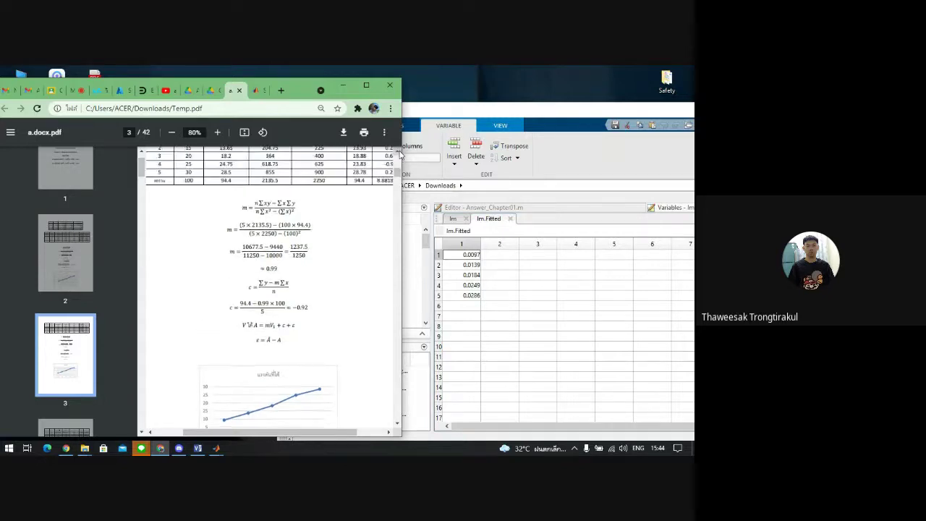
click(398, 152)
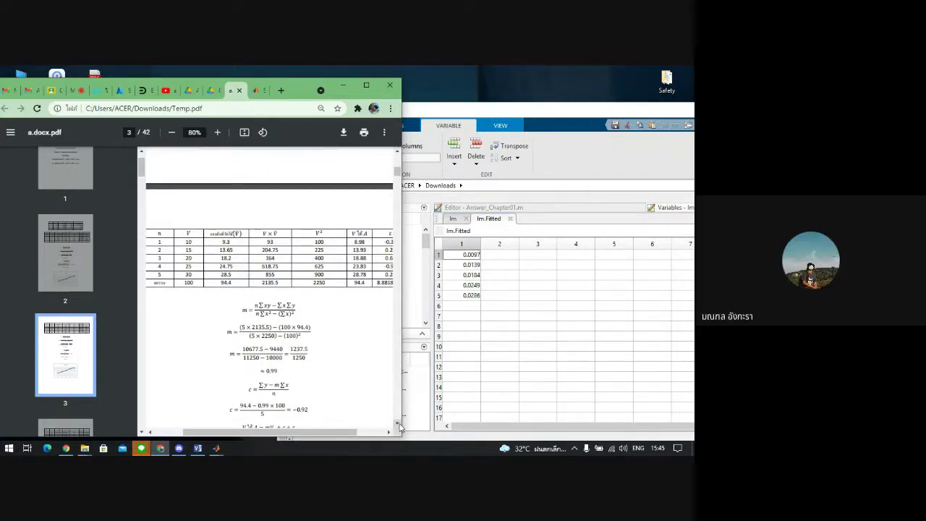
click(397, 424)
drag(397, 425, 398, 426)
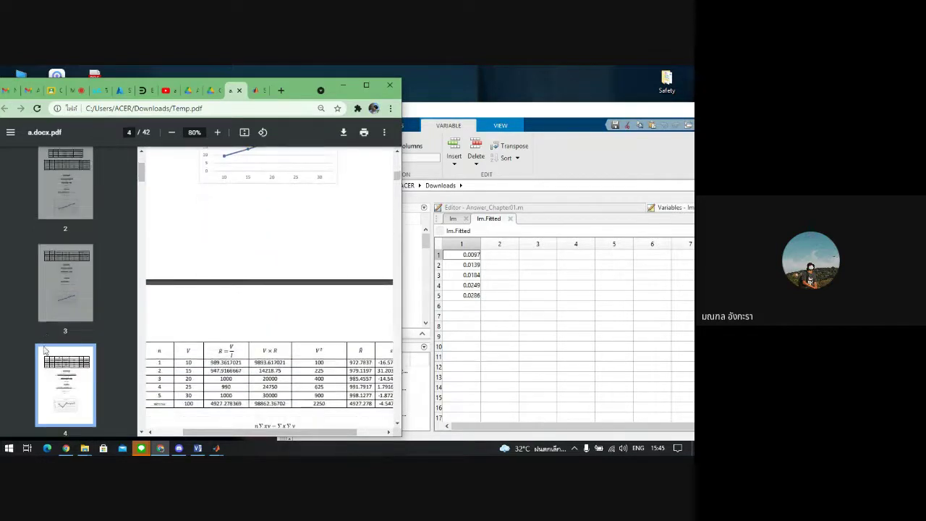
- Go to page 5 of the report, examine the table of 15 measurements, and return to the lm.Fitted values in MATLAB
scroll(65, 332, down, 3)
click(69, 333)
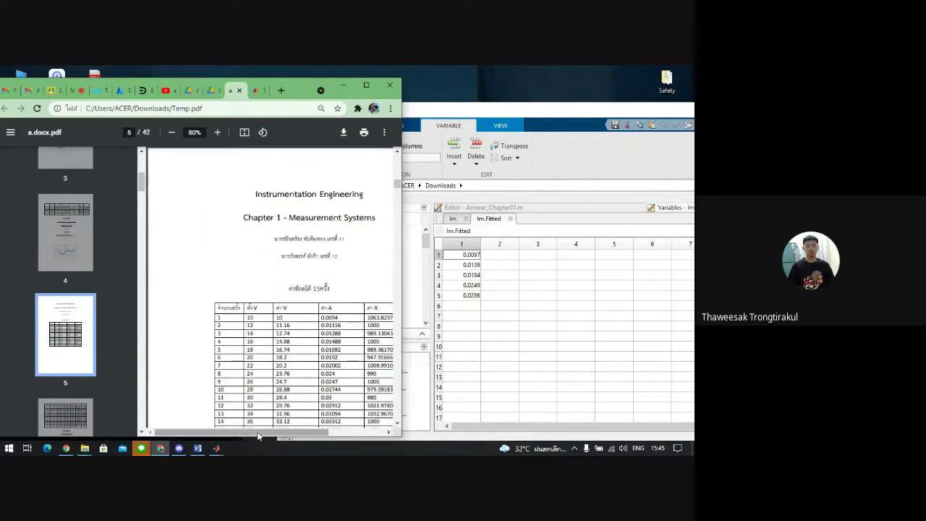
drag(258, 432, 286, 432)
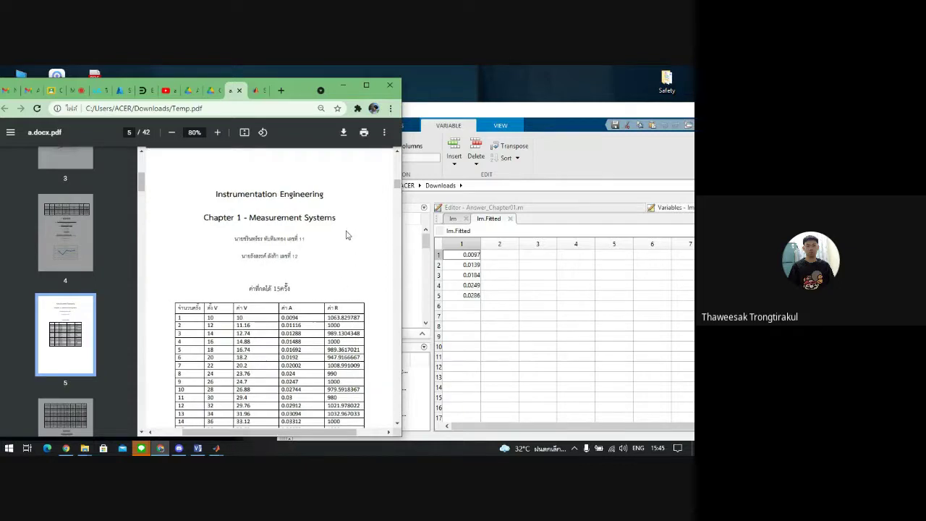
double_click(297, 78)
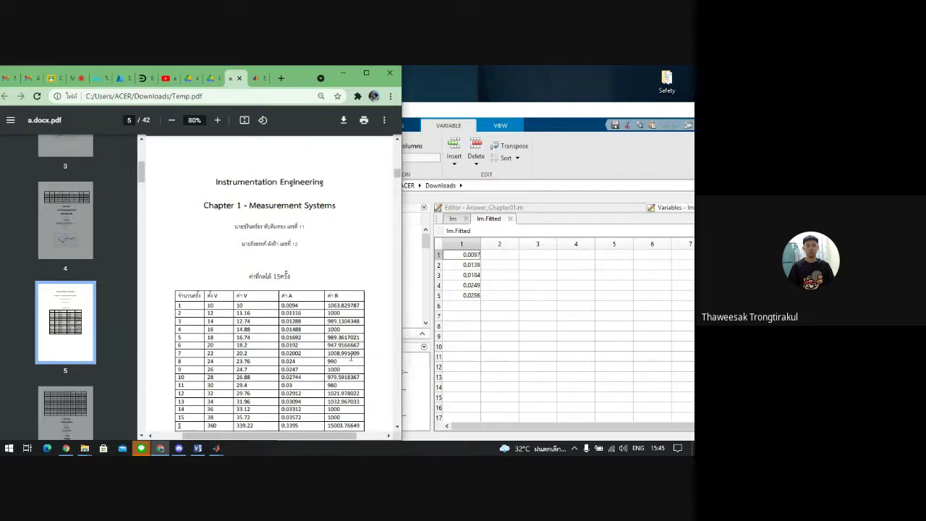
scroll(397, 176, down, 1)
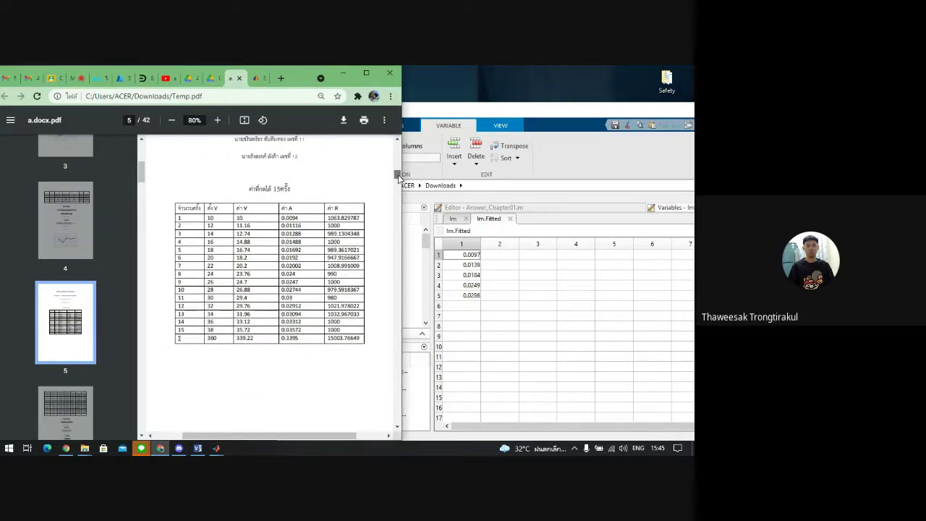
scroll(398, 177, up, 1)
click(559, 138)
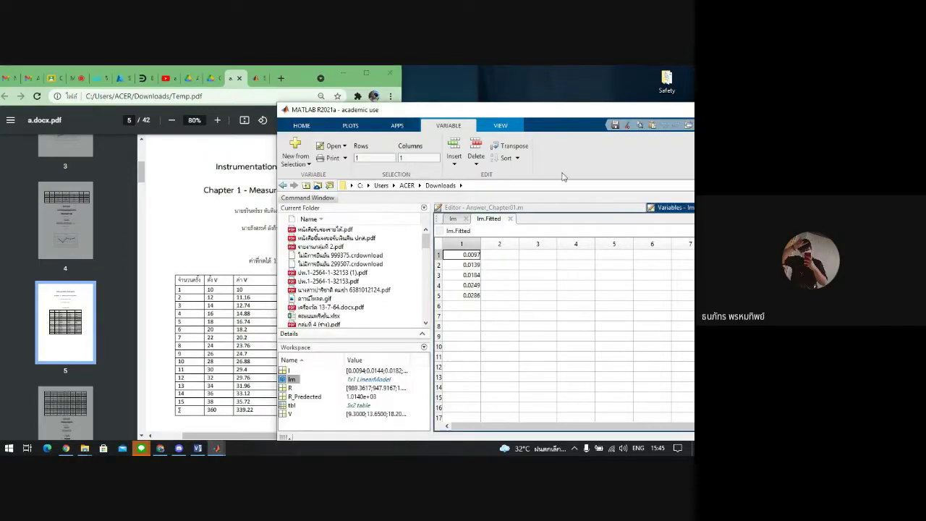
- Show the Answer_Chapter01.m script in the MATLAB editor and reposition the window so the full code is visible
drag(579, 110, 536, 100)
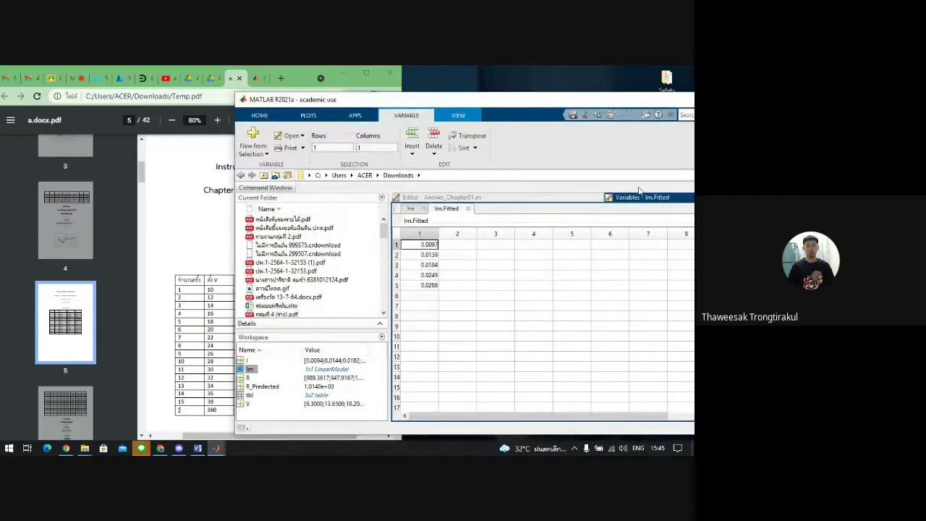
click(469, 199)
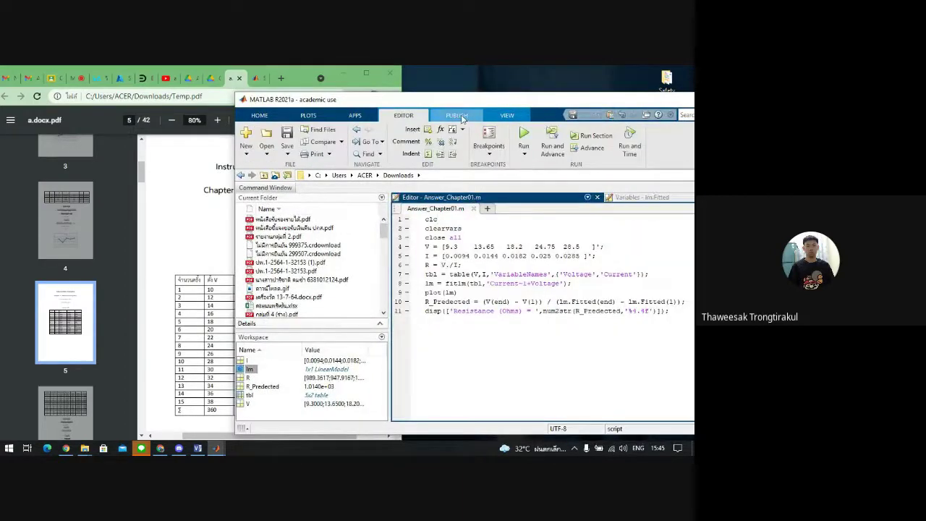
drag(471, 101, 323, 107)
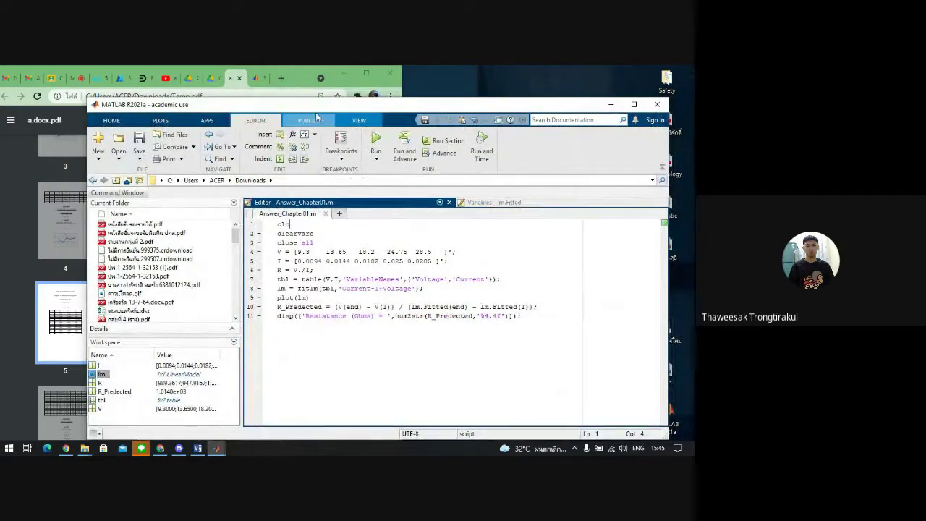
- Return to the PDF report and examine the voltage regression on page 6, highlighting the calculated m and c values
click(293, 85)
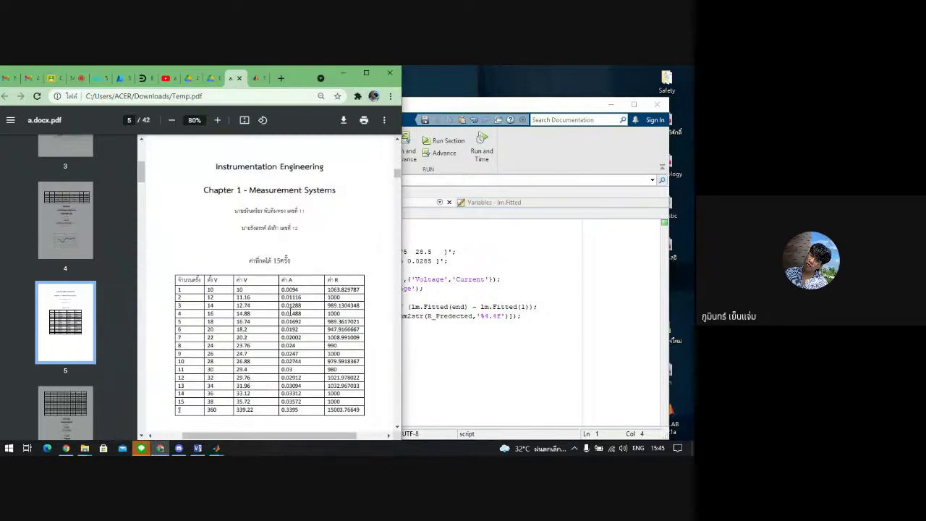
scroll(311, 344, down, 5)
scroll(297, 340, down, 3)
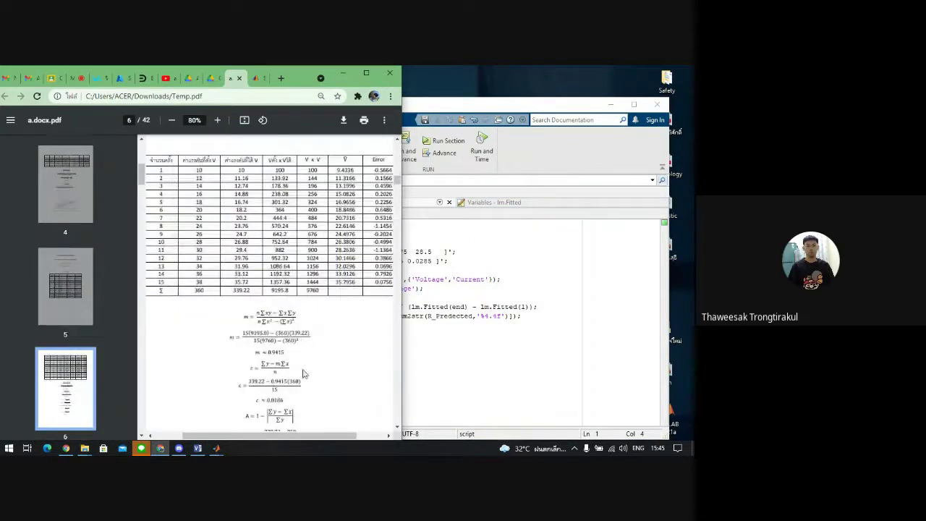
scroll(317, 338, down, 1)
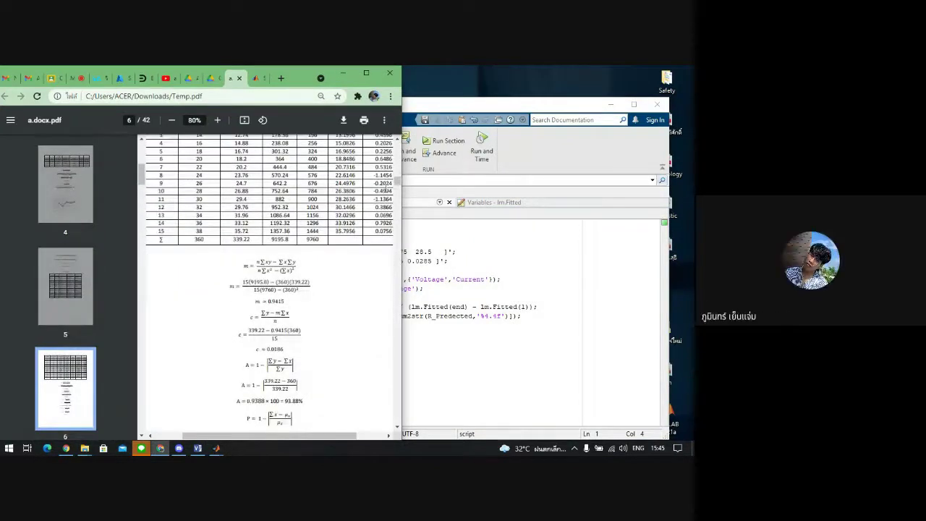
scroll(355, 246, down, 2)
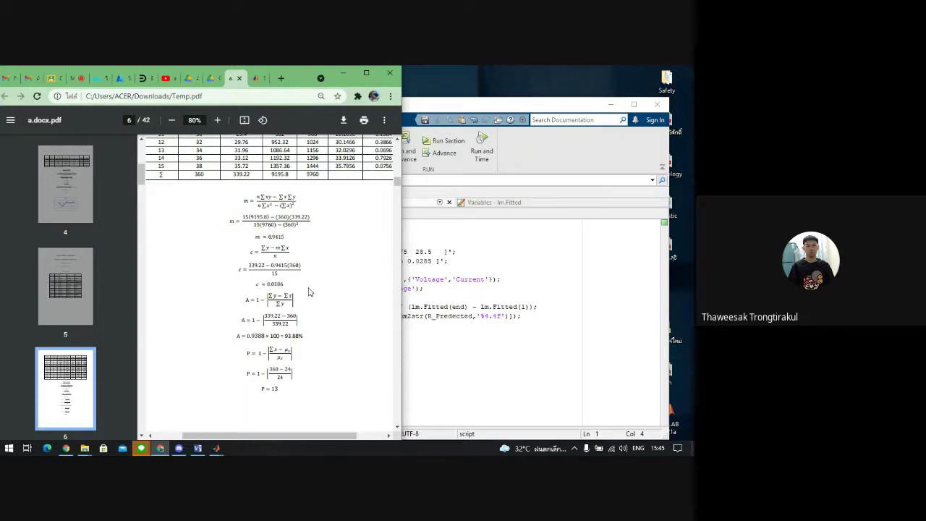
drag(286, 237, 263, 237)
drag(285, 285, 233, 287)
click(303, 265)
- Recheck the 15-measurement table on page 5 against the page 6 voltage table and its accuracy and precision calculations
scroll(397, 139, up, 5)
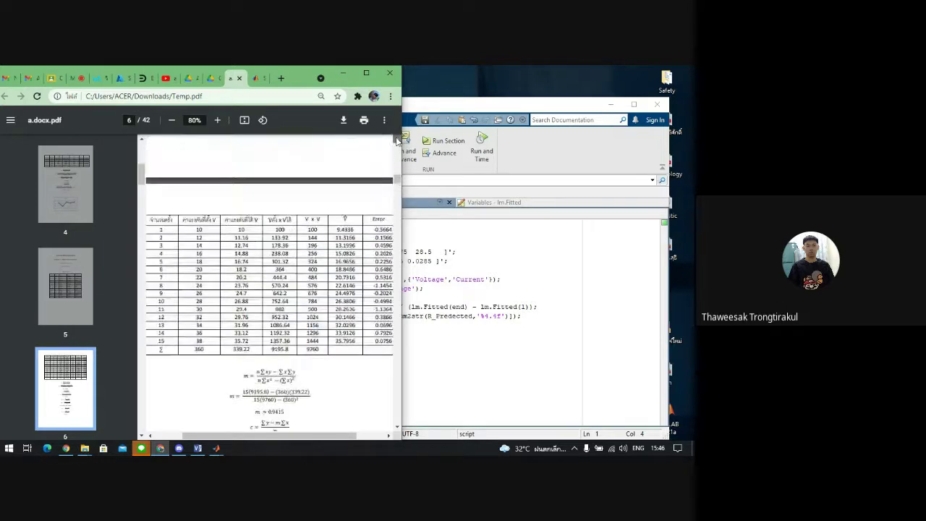
scroll(396, 140, up, 5)
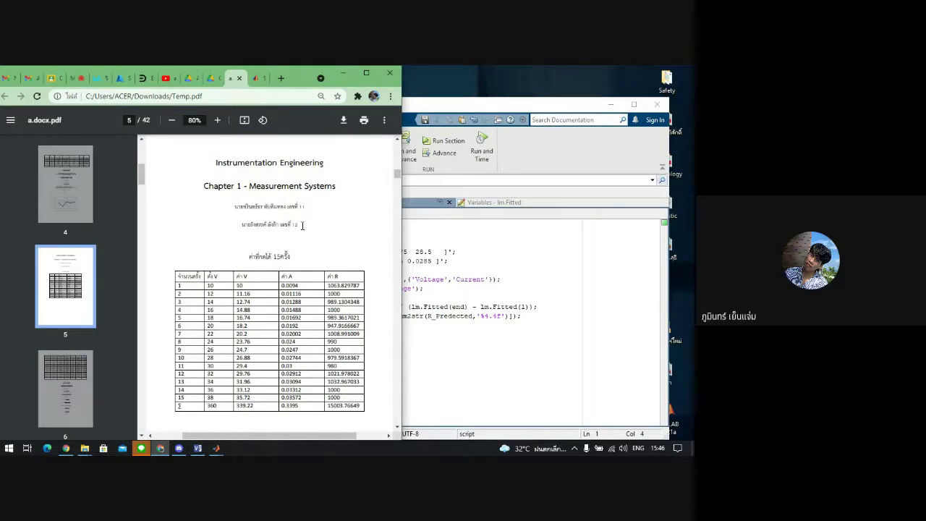
scroll(310, 231, down, 6)
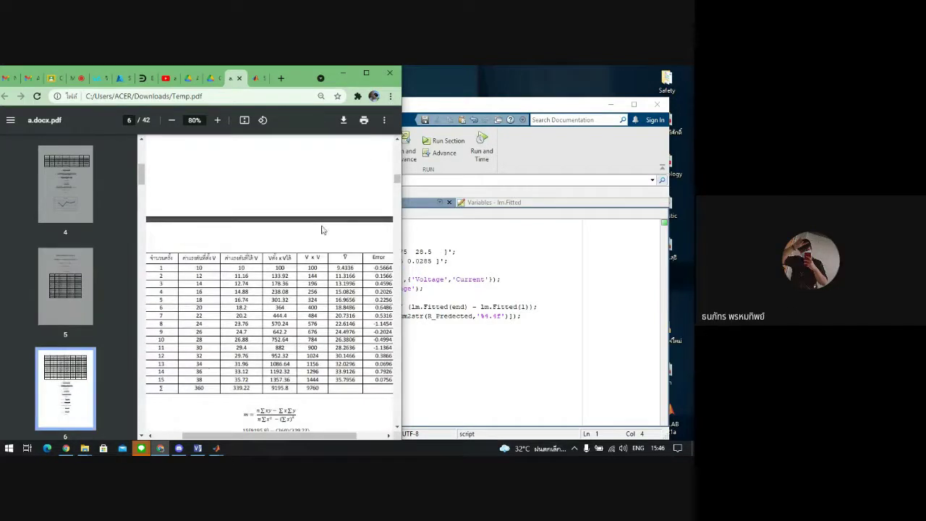
scroll(333, 215, down, 5)
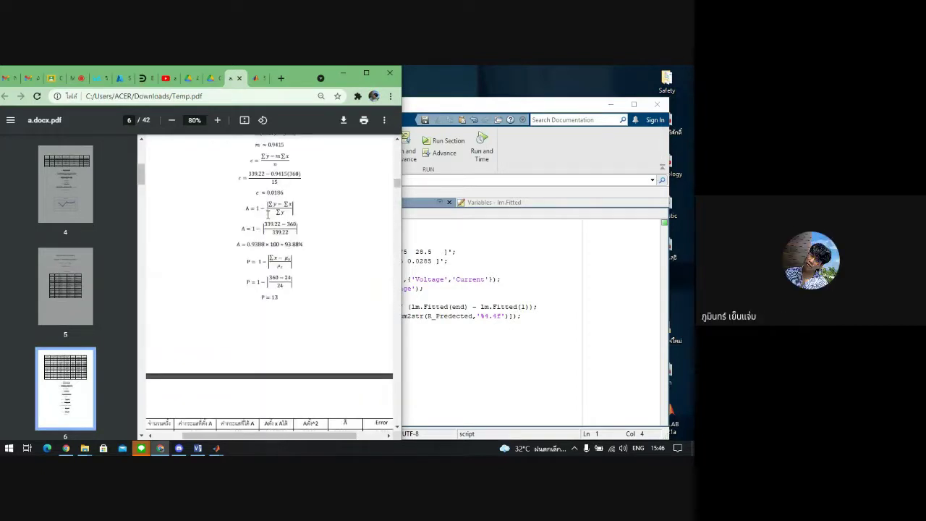
- Skim the current and resistance calculations on pages 7 and 8 and the charts on page 9, continuing to the page 10 cover
scroll(271, 220, down, 3)
scroll(268, 230, down, 5)
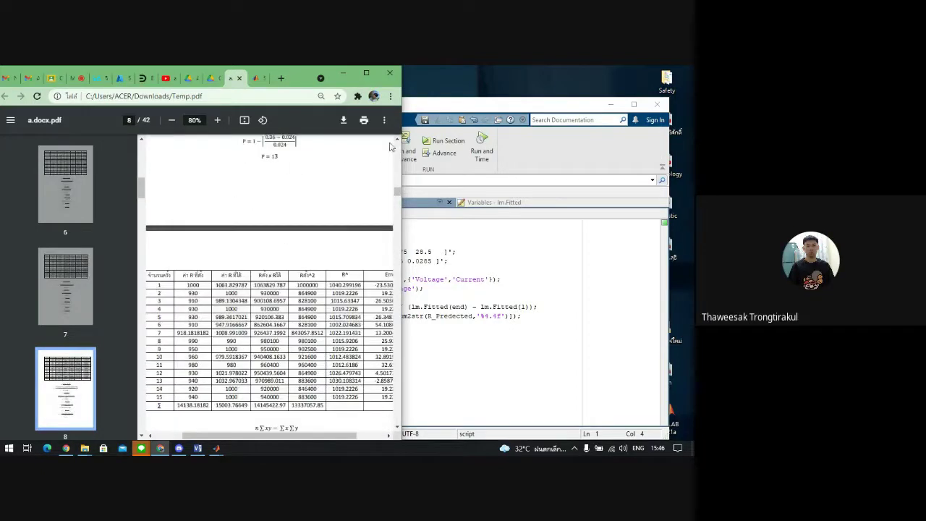
scroll(394, 142, up, 3)
scroll(233, 288, up, 3)
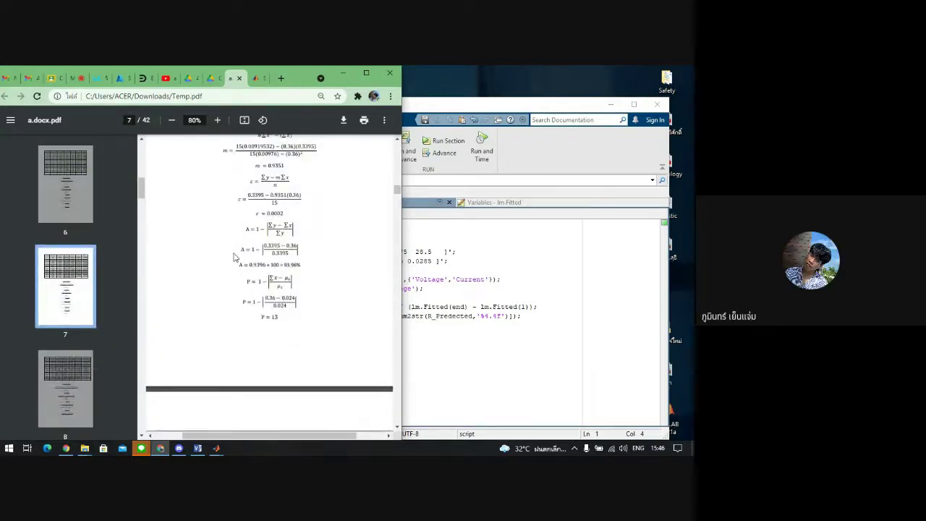
scroll(233, 257, down, 10)
scroll(233, 257, down, 15)
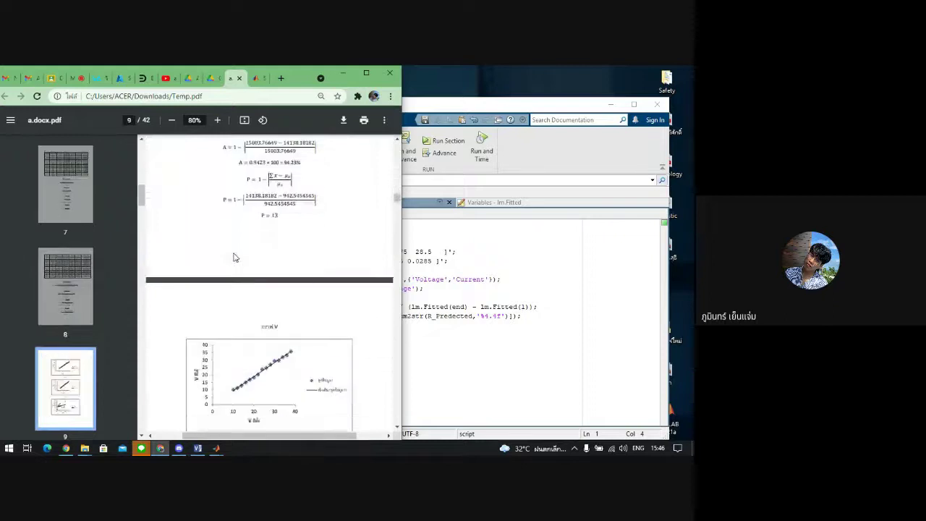
scroll(234, 256, down, 2)
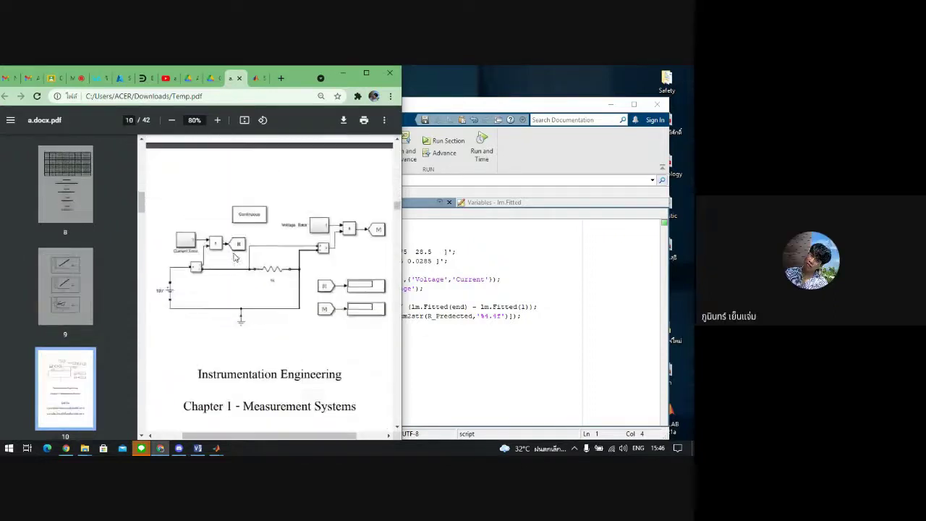
scroll(273, 248, down, 5)
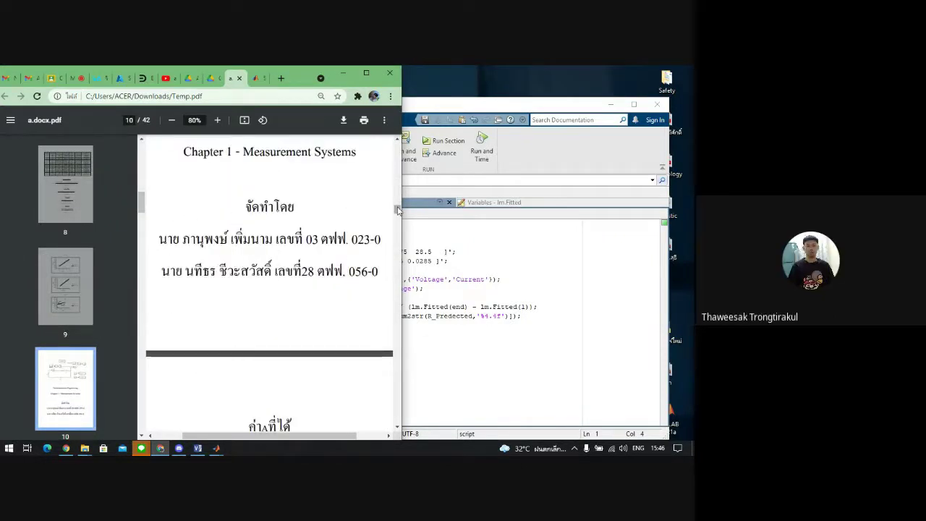
- Revisit the V, A and R charts on page 9 and the resistance regression table on page 8
click(65, 286)
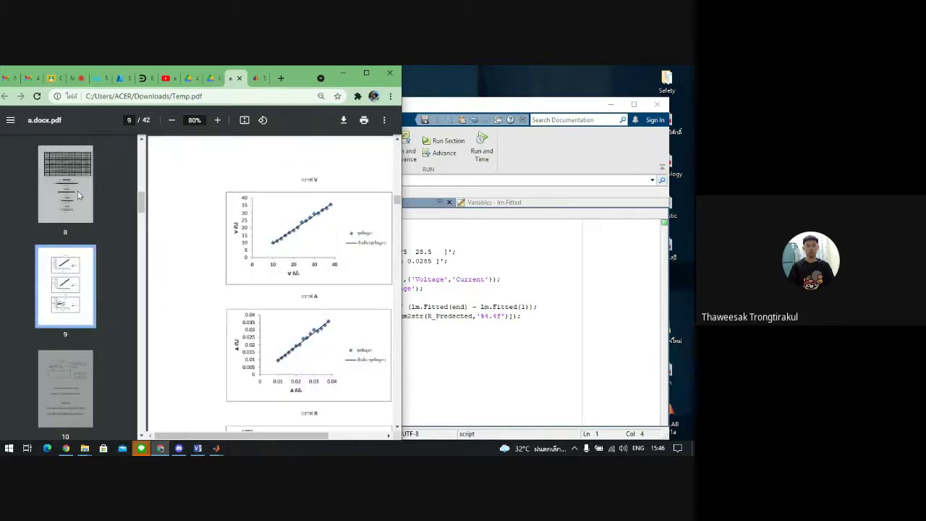
scroll(355, 256, down, 1)
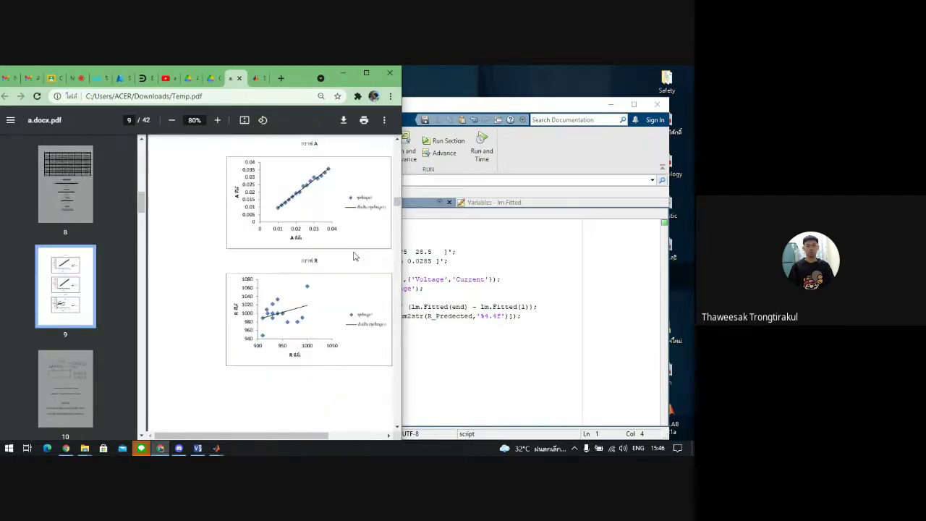
click(94, 194)
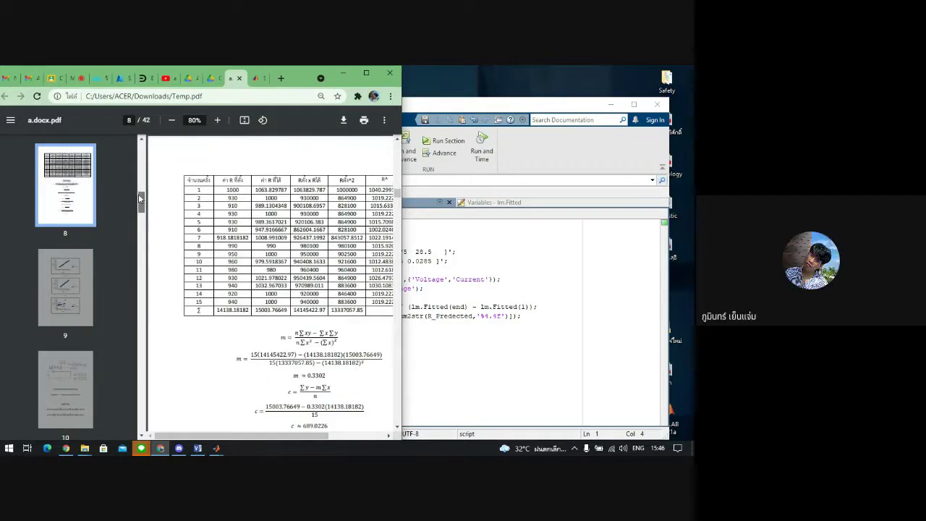
scroll(139, 190, up, 2)
scroll(141, 190, up, 1)
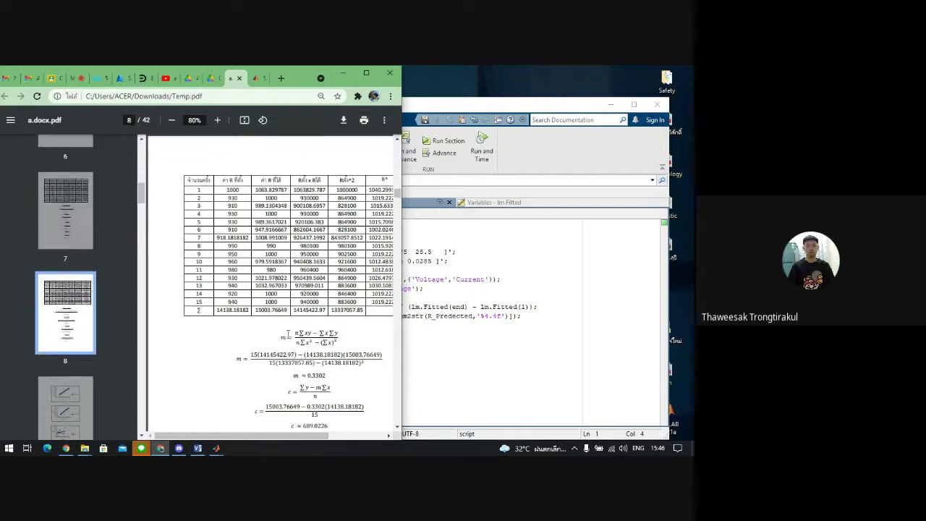
- Go back to page 6 and examine the predicted voltage and Error columns of the voltage table
click(65, 210)
click(65, 142)
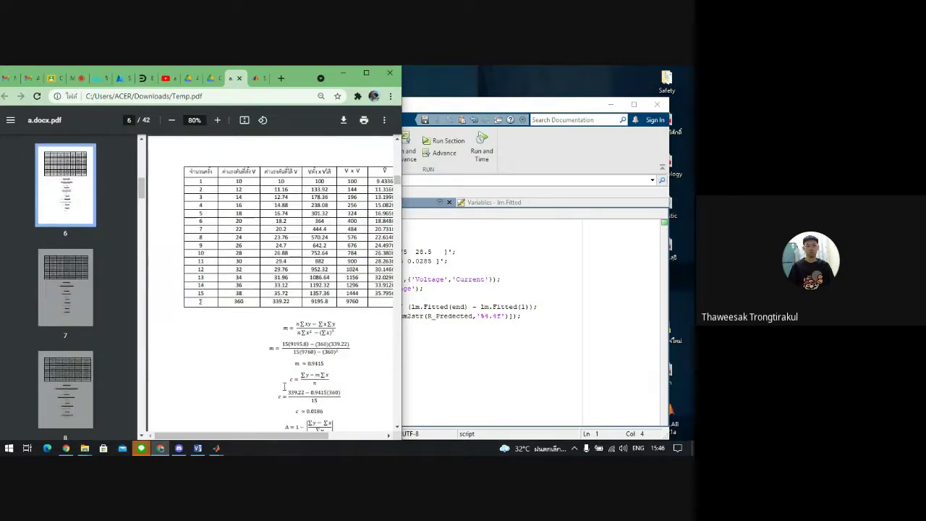
drag(281, 435, 307, 436)
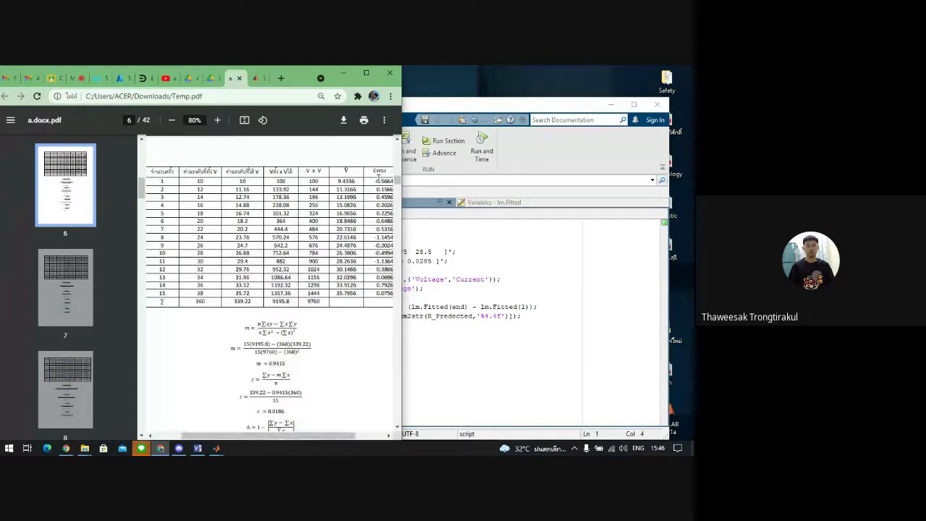
scroll(141, 179, up, 2)
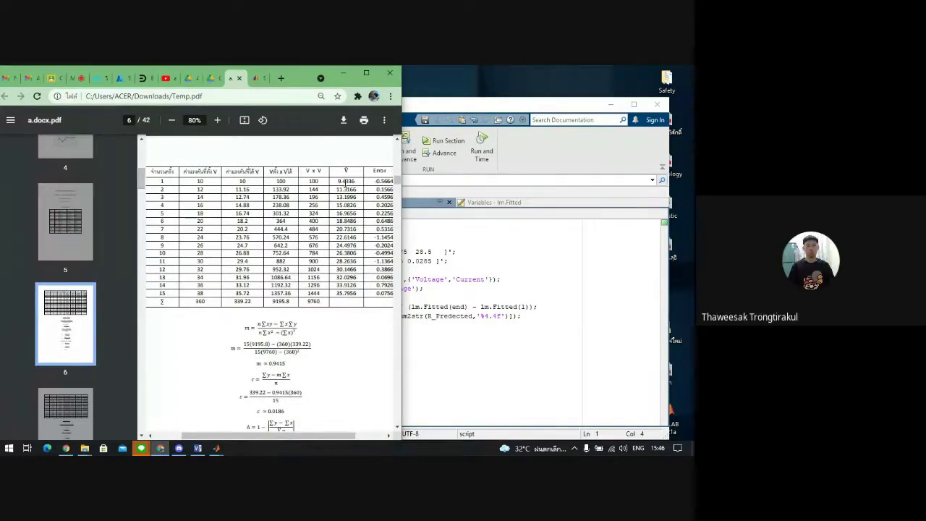
- Examine the current regression on page 7 and the resistance regression on page 8, continuing to the circuit diagram on page 10
scroll(312, 331, down, 5)
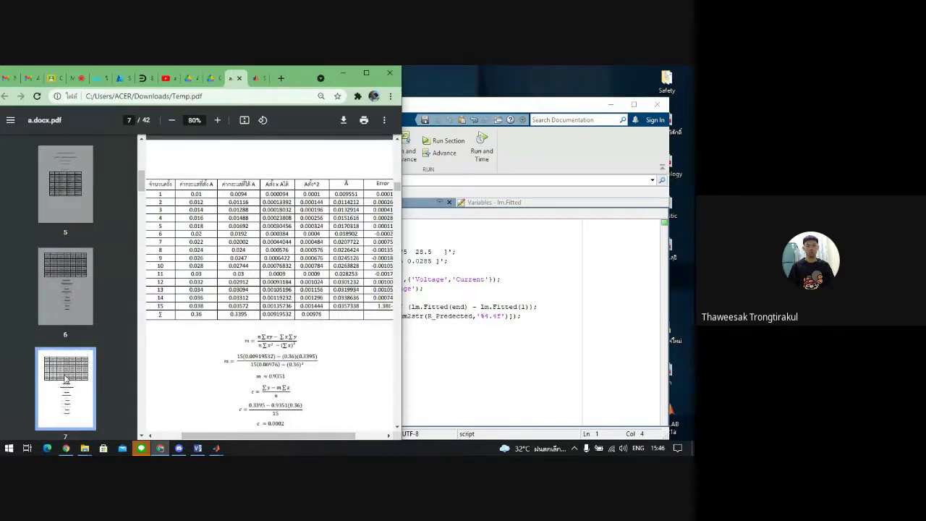
scroll(104, 210, down, 3)
click(86, 217)
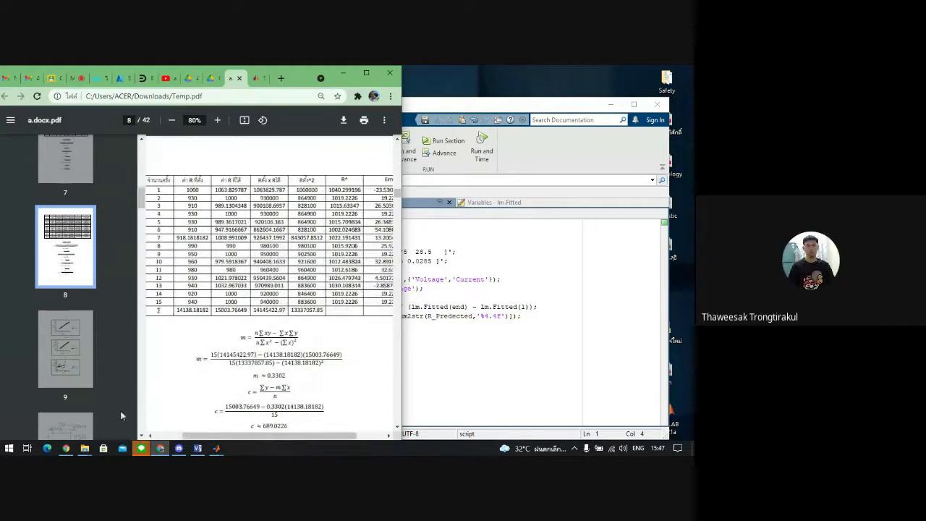
click(65, 426)
drag(281, 428, 311, 429)
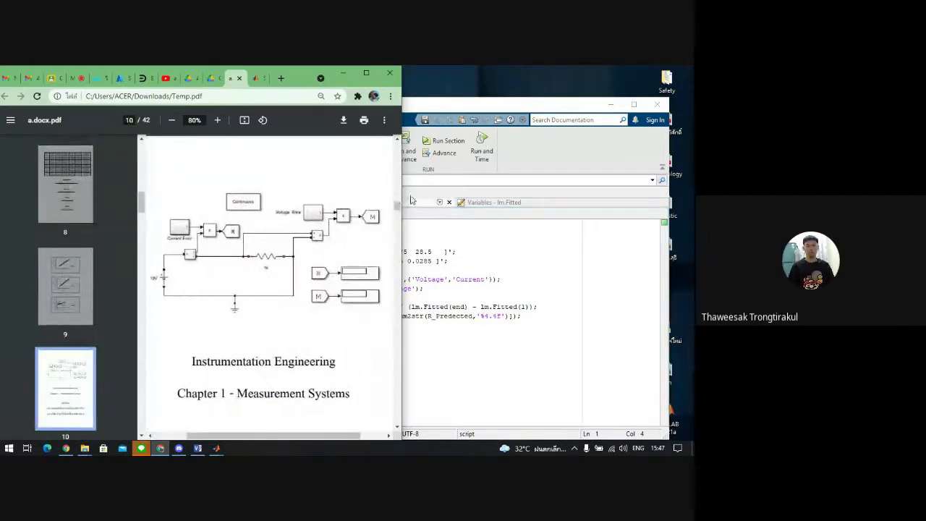
- Maximize the PDF window and examine the page 11 current table, its m and c values and its chart
scroll(304, 253, down, 10)
click(366, 73)
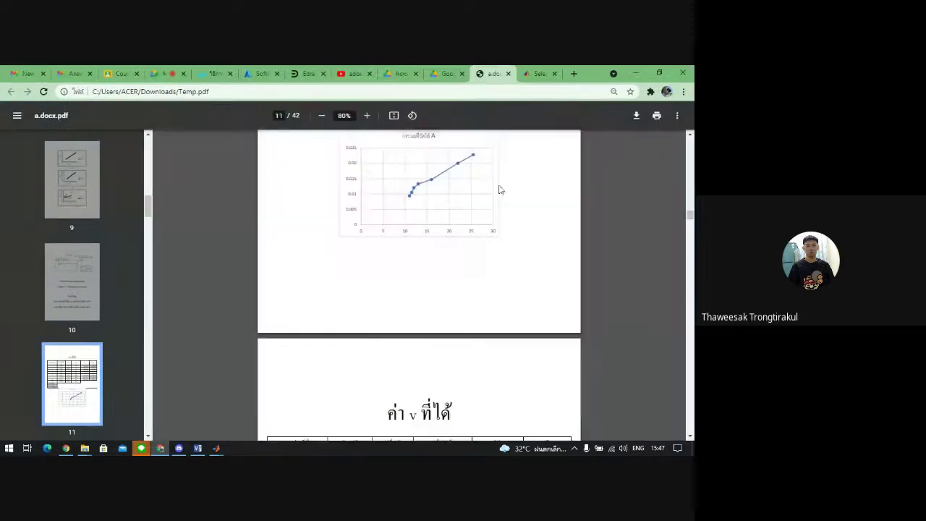
scroll(692, 209, up, 3)
scroll(691, 209, down, 5)
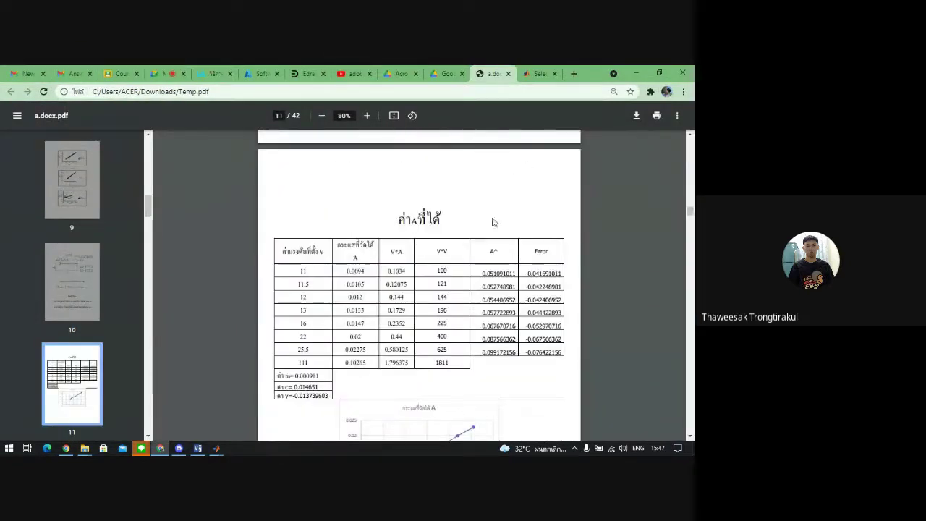
scroll(429, 225, down, 1)
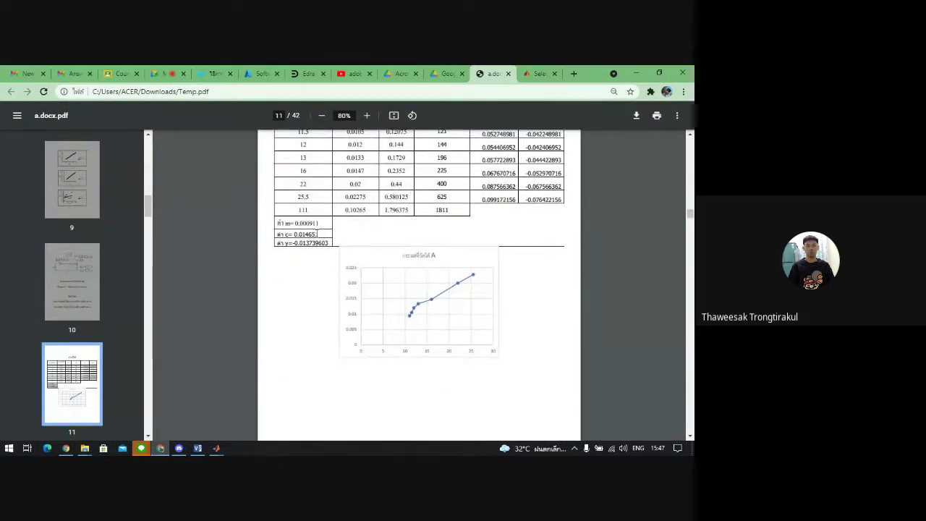
click(323, 225)
- Review the page 12 voltage regression and the R=V/I chart on page 14, continuing to the circuit diagram on page 15
scroll(316, 214, down, 10)
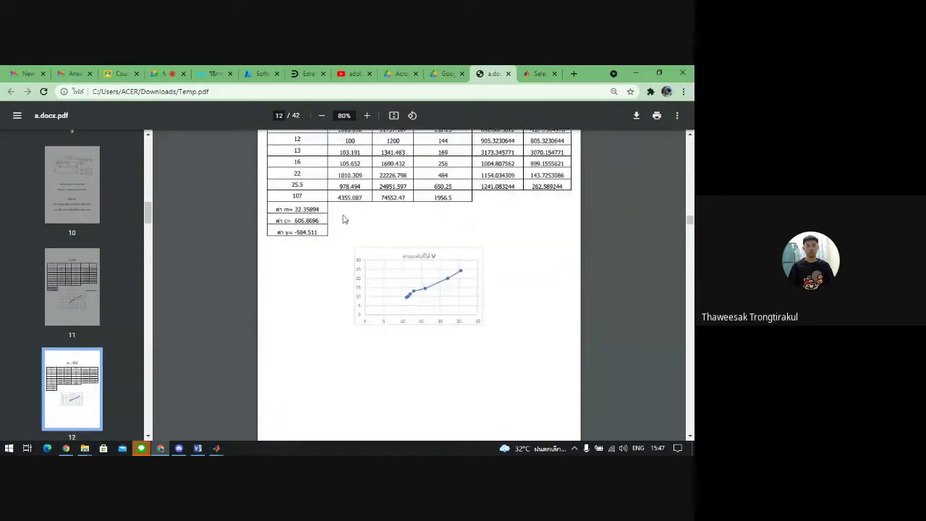
scroll(349, 214, down, 15)
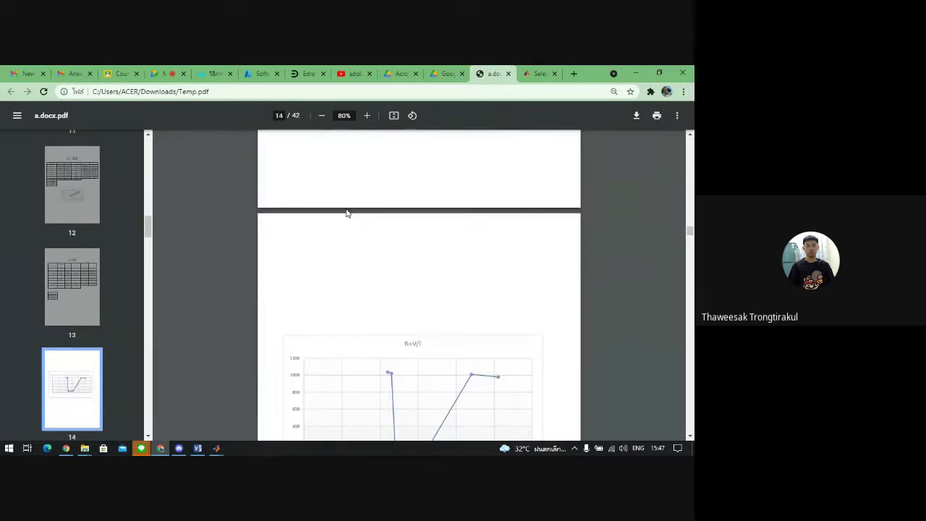
scroll(691, 139, up, 2)
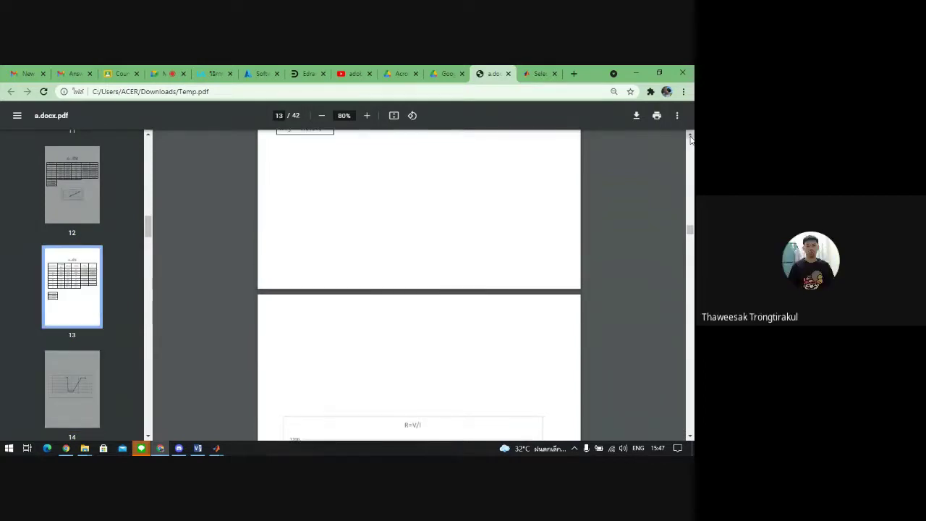
scroll(691, 139, up, 1)
scroll(427, 242, down, 10)
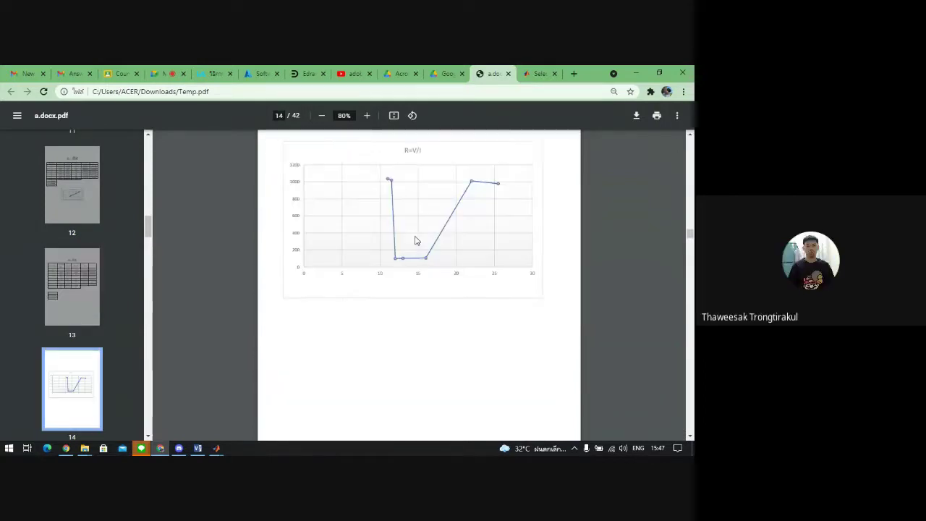
scroll(416, 241, down, 8)
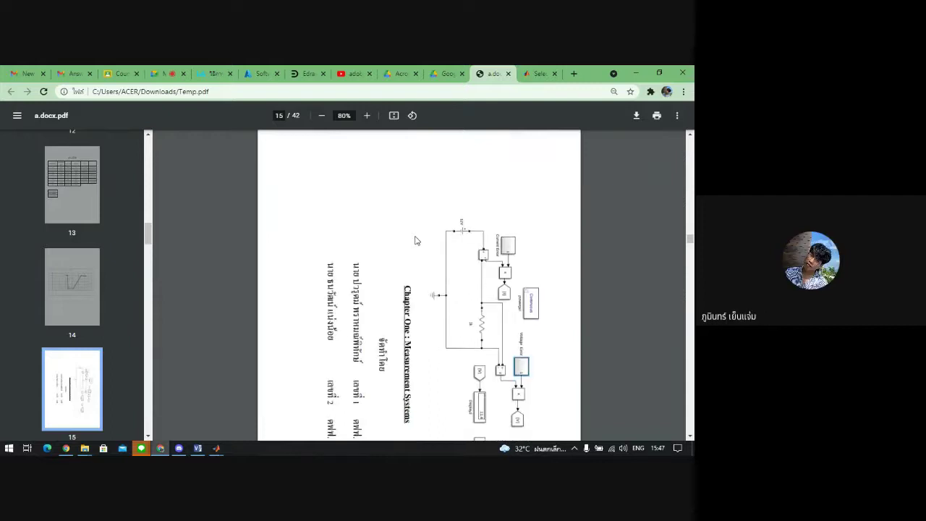
scroll(417, 241, down, 1)
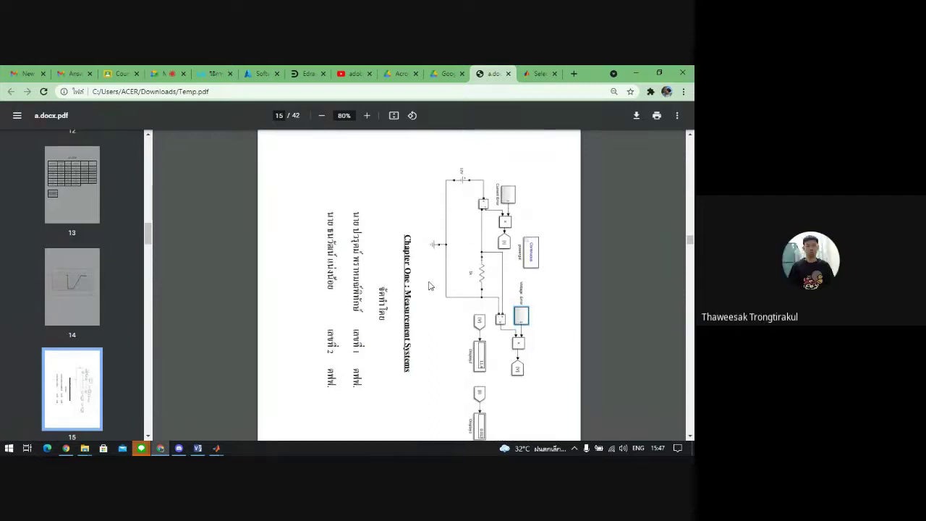
- Examine the current regression on page 16, the voltage regression on page 17 and the resistance regression with its chart on page 18
scroll(430, 285, down, 8)
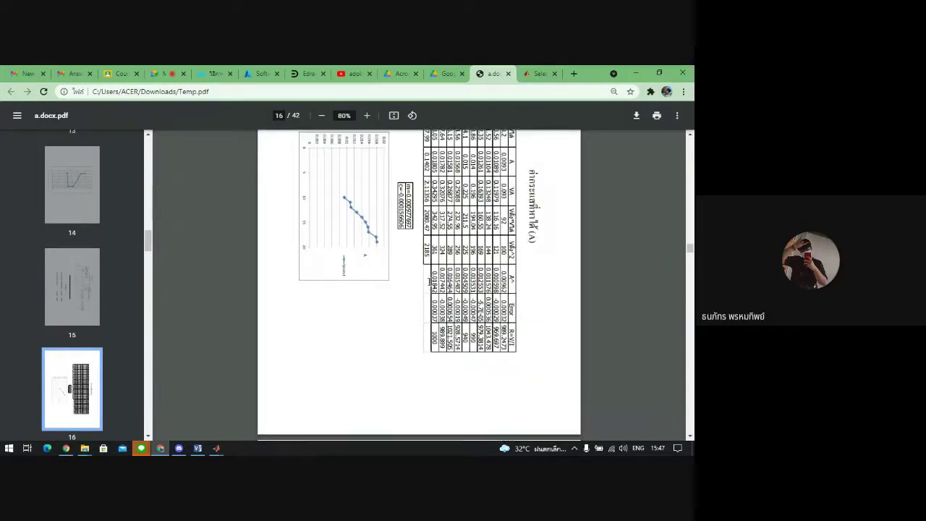
scroll(429, 283, up, 2)
scroll(427, 284, down, 6)
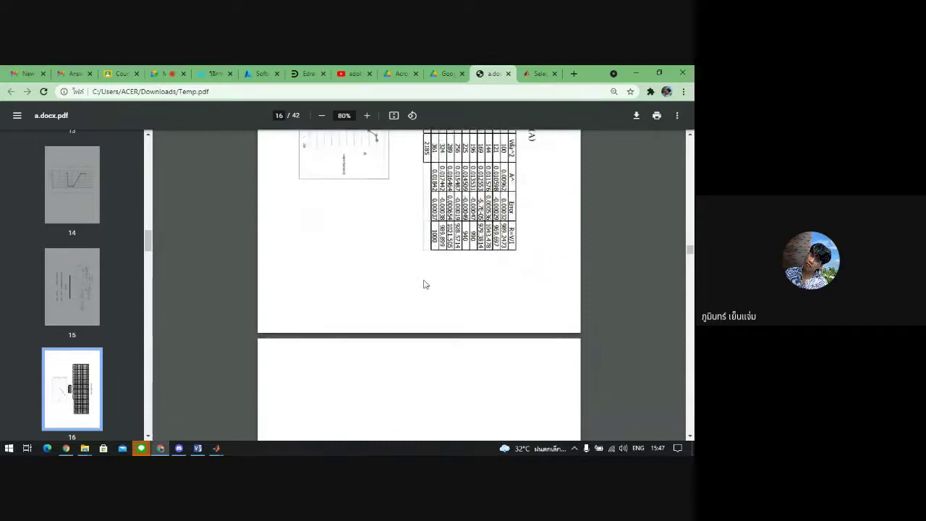
scroll(422, 282, down, 15)
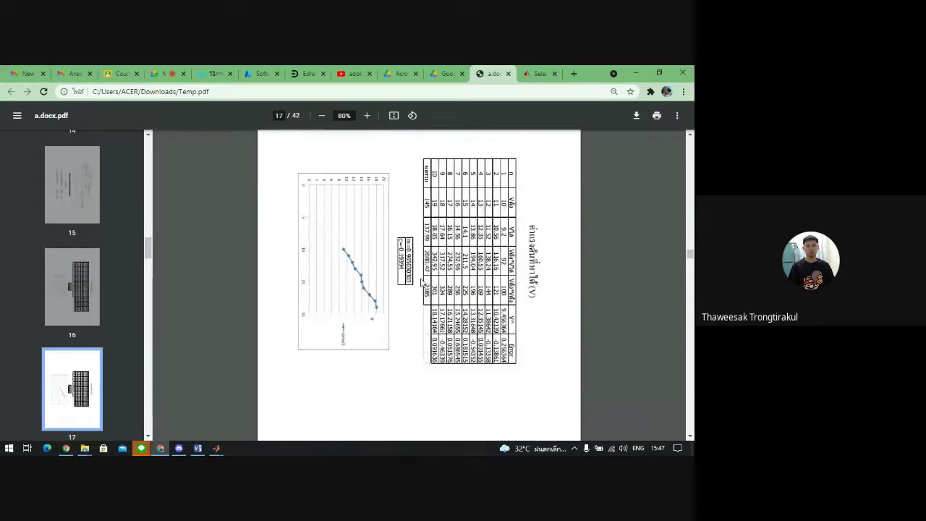
scroll(422, 282, down, 10)
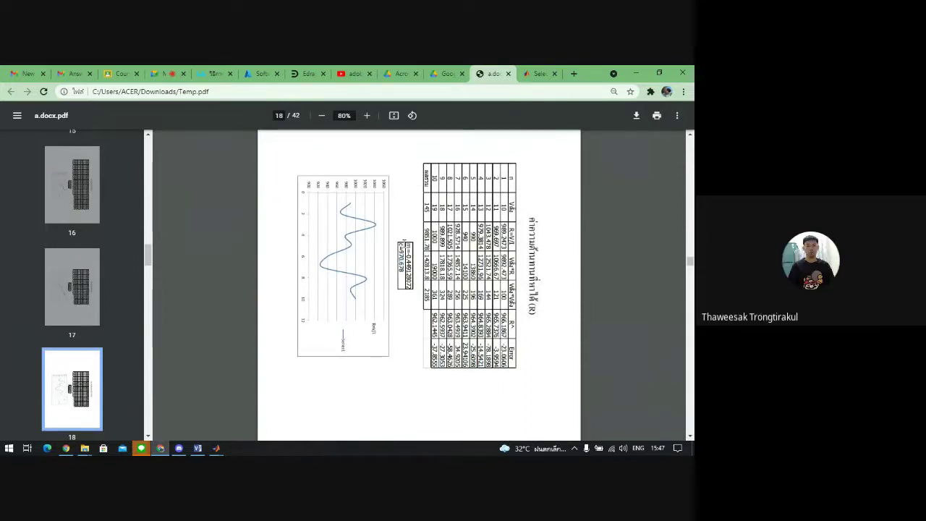
scroll(367, 256, down, 4)
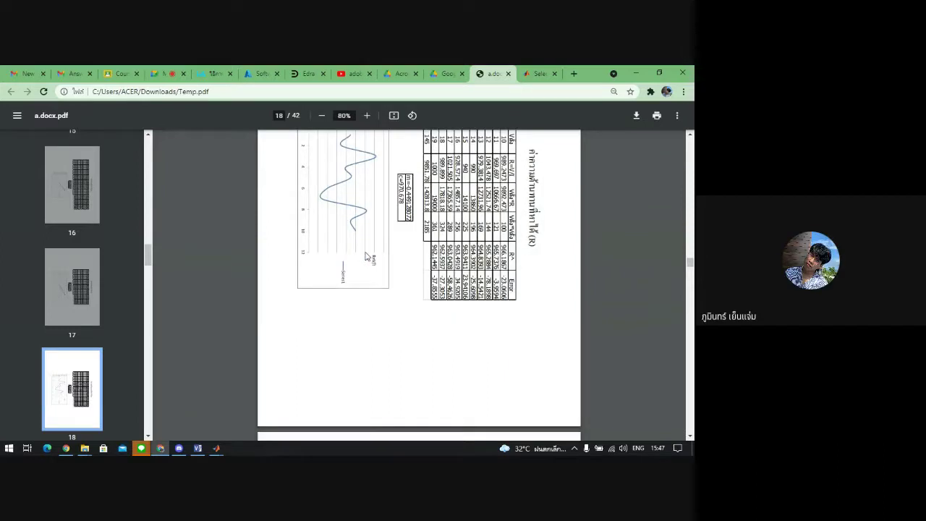
- Continue past the page 19 cover to the page 20 voltage table and examine its m and c values
scroll(366, 256, down, 7)
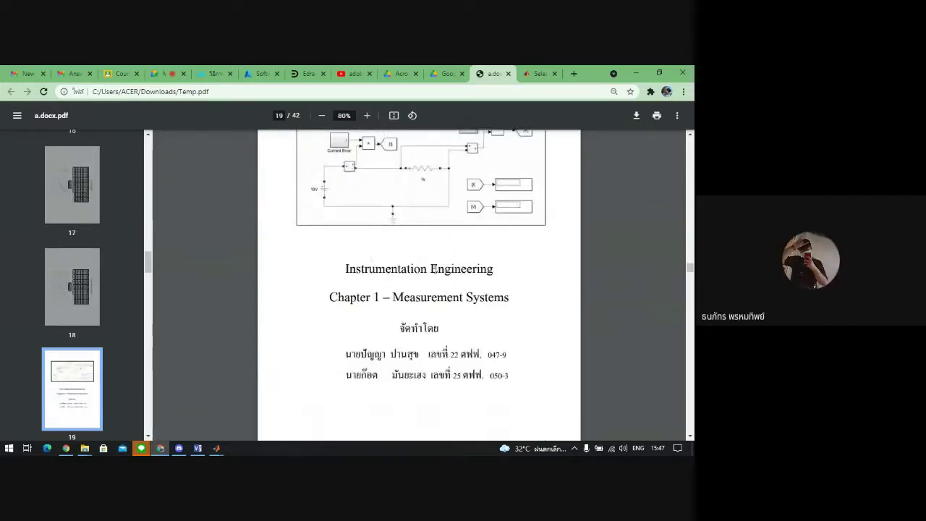
scroll(435, 269, down, 4)
scroll(435, 269, down, 6)
scroll(435, 269, down, 2)
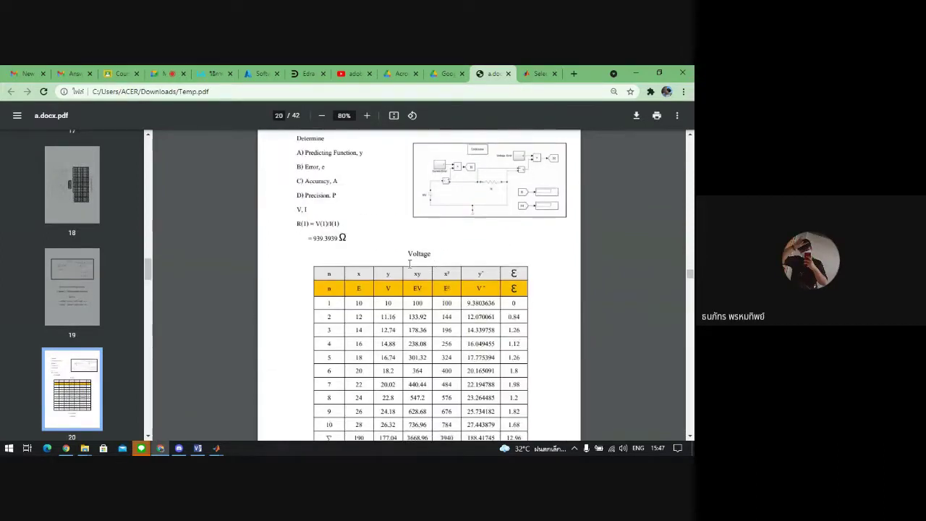
click(689, 133)
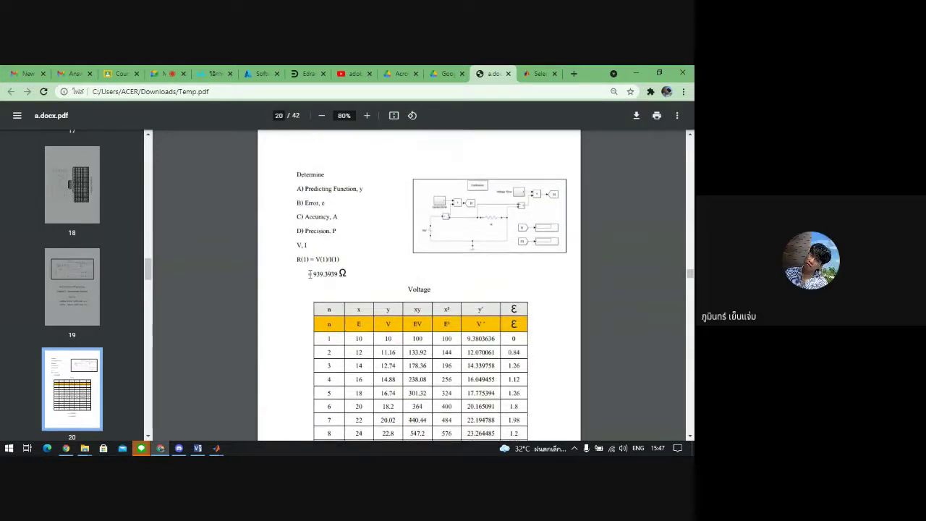
scroll(382, 279, down, 4)
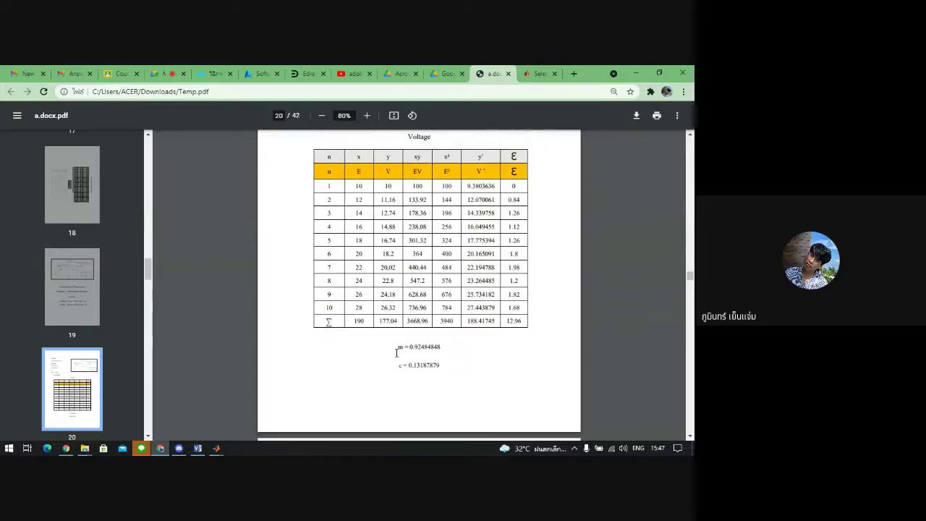
drag(397, 344, 466, 374)
click(458, 377)
scroll(452, 371, down, 8)
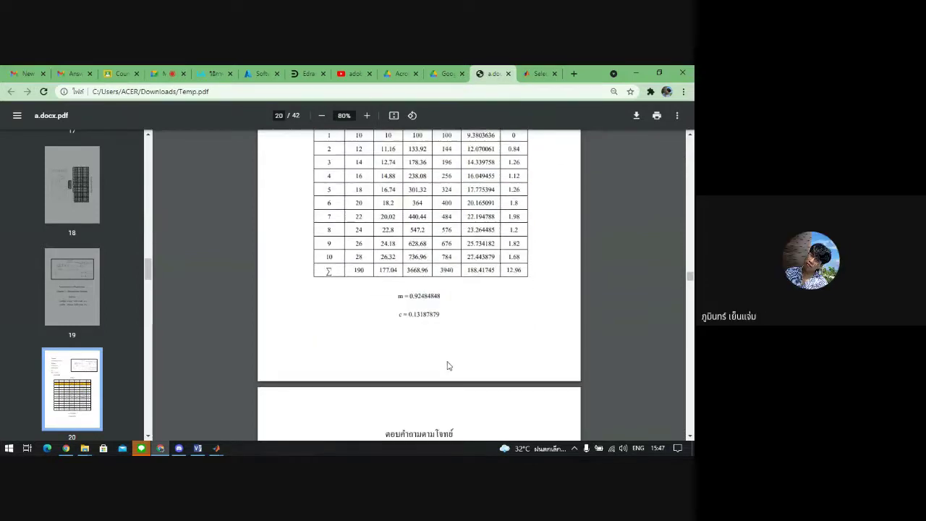
- Review the current table on page 22 and the derivation of m and c on page 23
scroll(449, 367, down, 20)
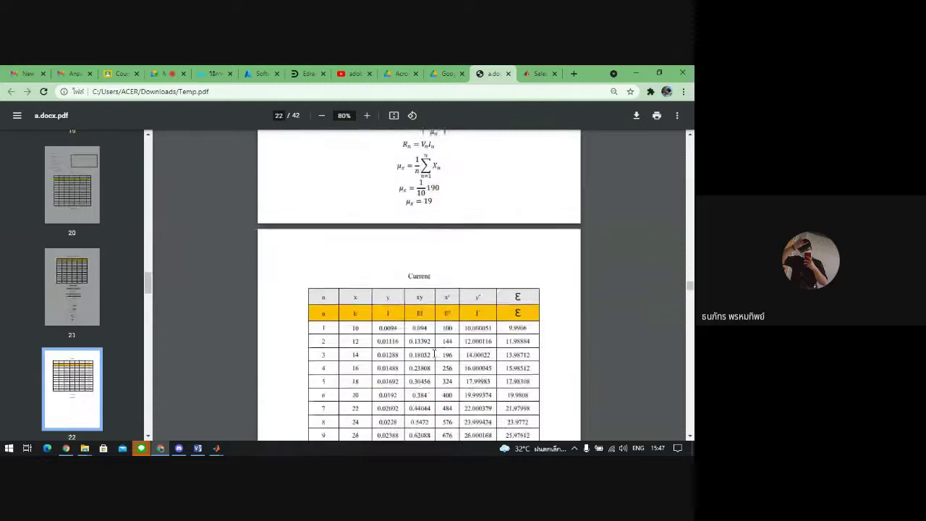
scroll(435, 353, down, 10)
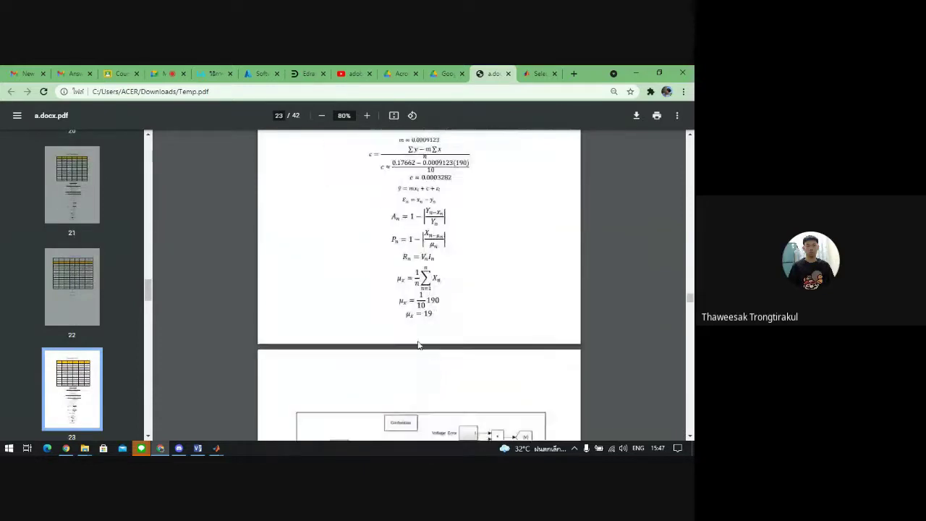
scroll(691, 138, up, 5)
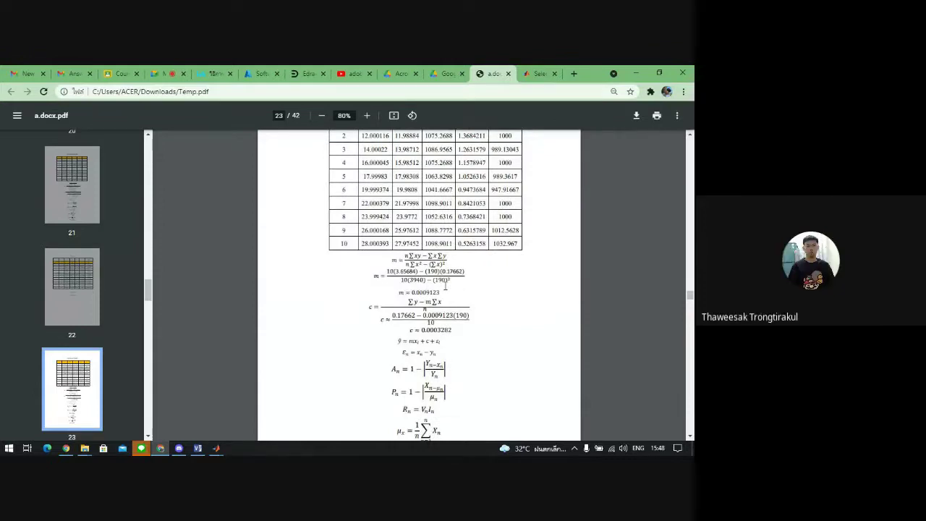
- Review the page 25 voltage table, the page 26 formulas and the page 27 current table
scroll(445, 287, down, 15)
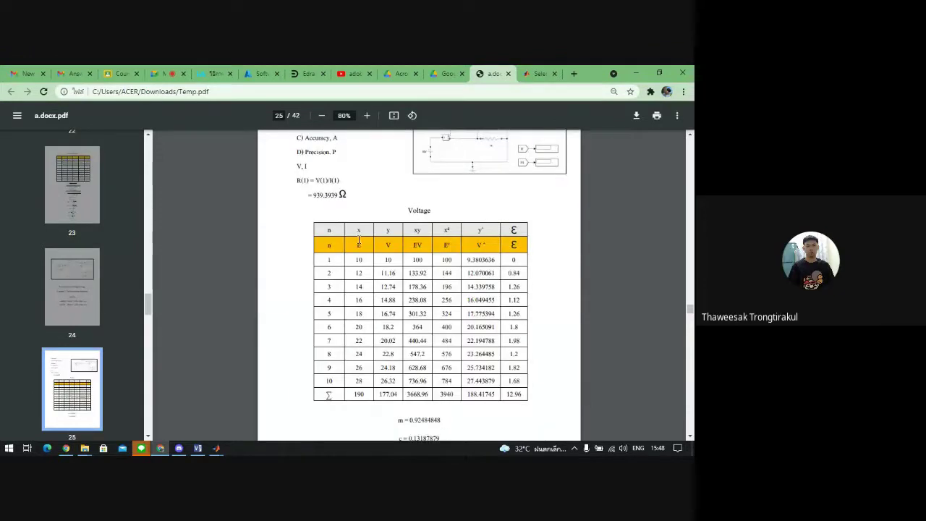
scroll(359, 241, down, 3)
scroll(365, 265, down, 2)
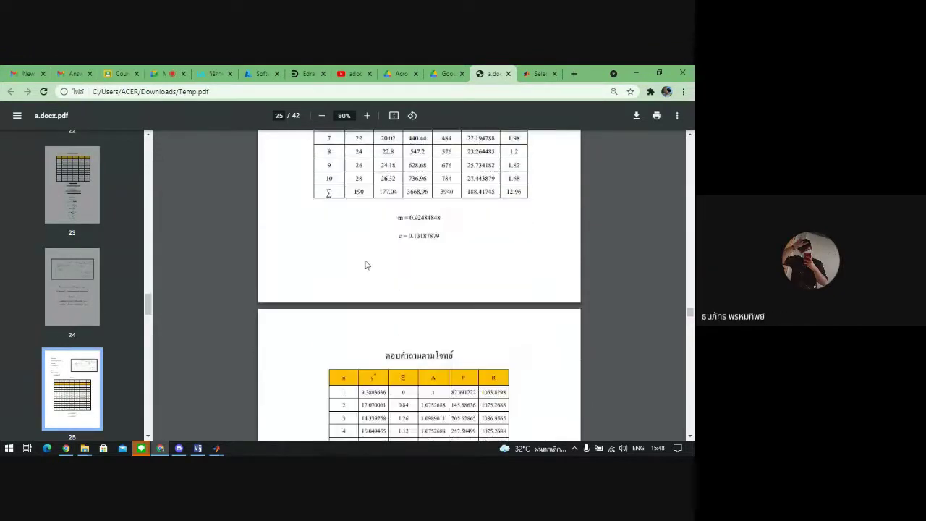
scroll(366, 263, down, 6)
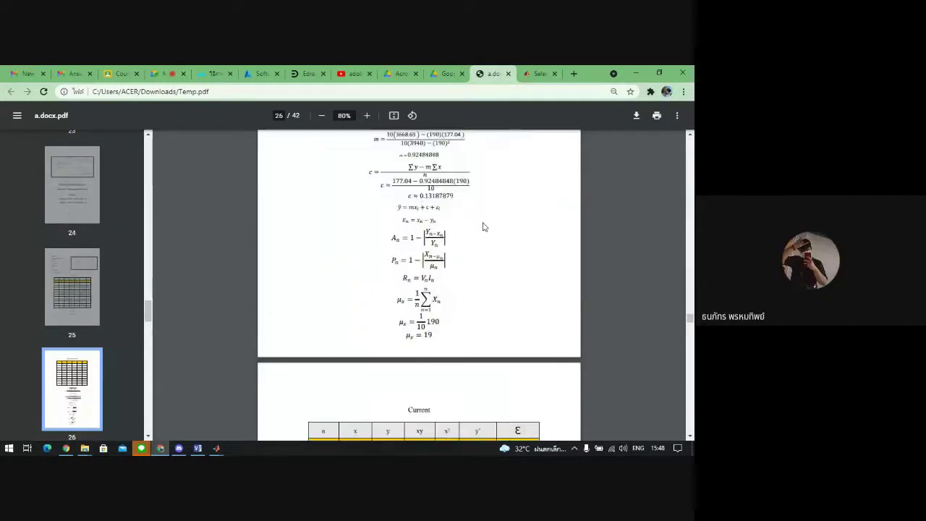
scroll(484, 228, down, 5)
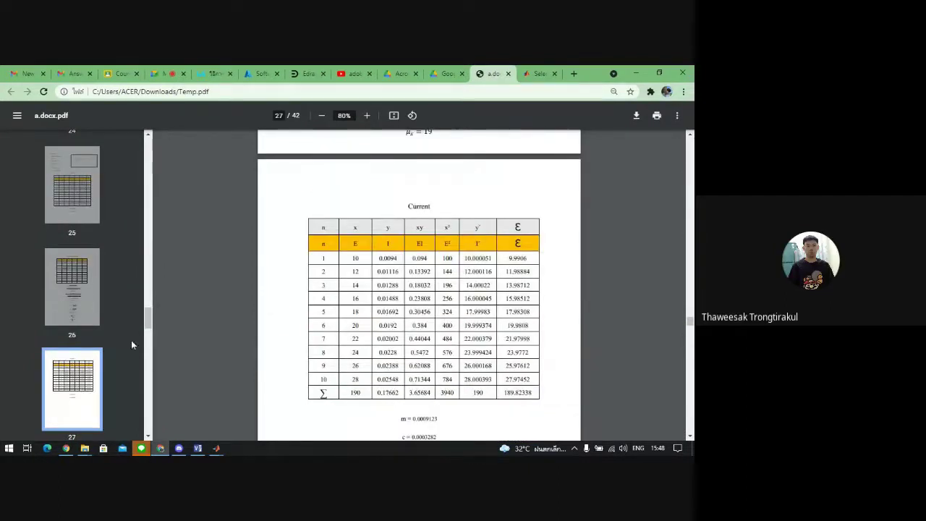
- Jump to the report starting on page 29 and check its page 30 voltage table and m and c calculations
scroll(149, 327, down, 3)
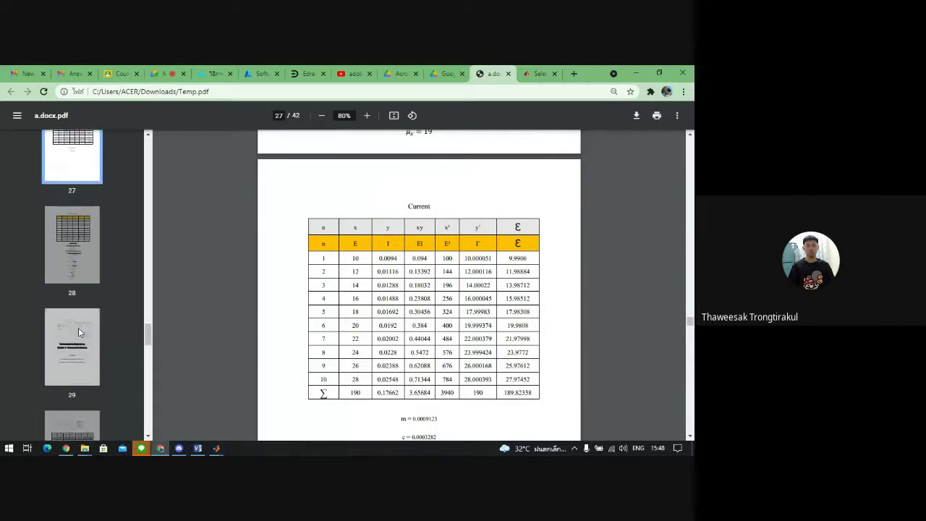
click(72, 338)
scroll(671, 158, down, 3)
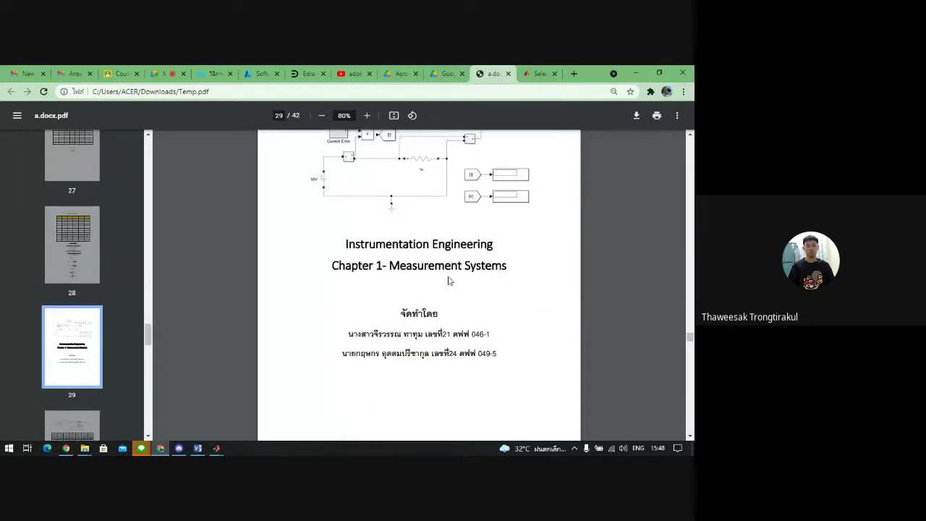
scroll(571, 304, down, 10)
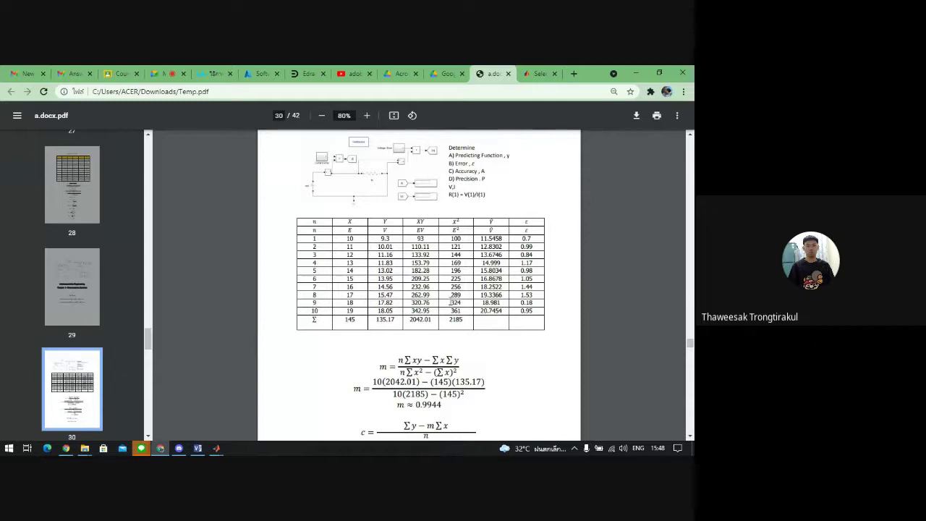
scroll(450, 301, down, 5)
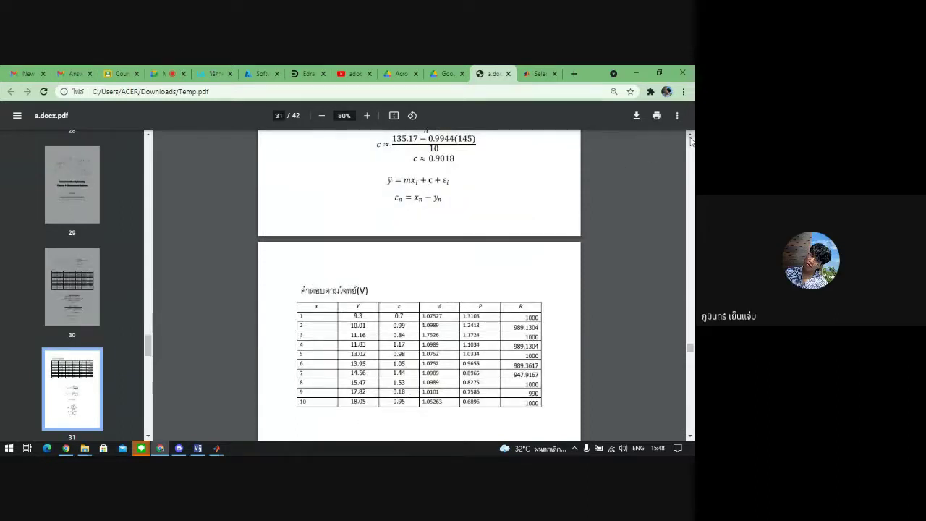
scroll(691, 141, up, 4)
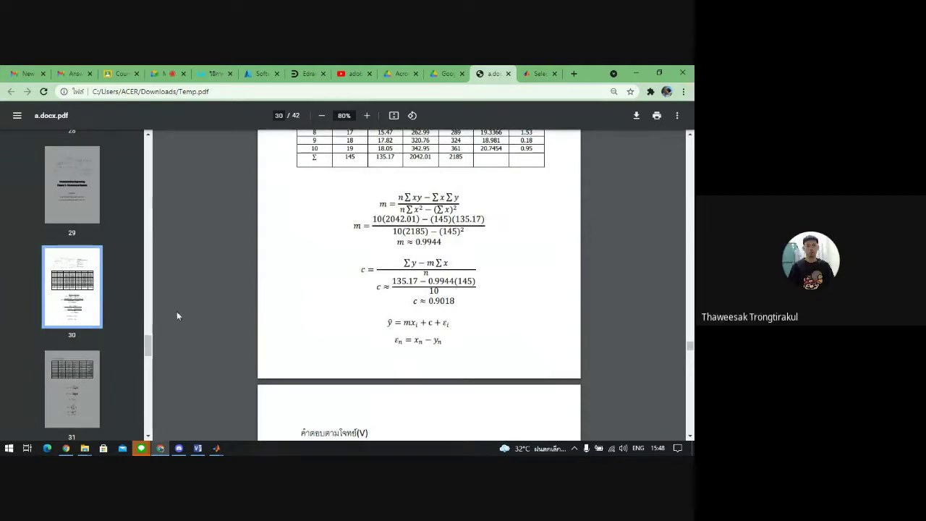
scroll(69, 327, down, 1)
- Go through the voltage answers on page 31, the current table on page 32 and the current answers on page 33
click(69, 328)
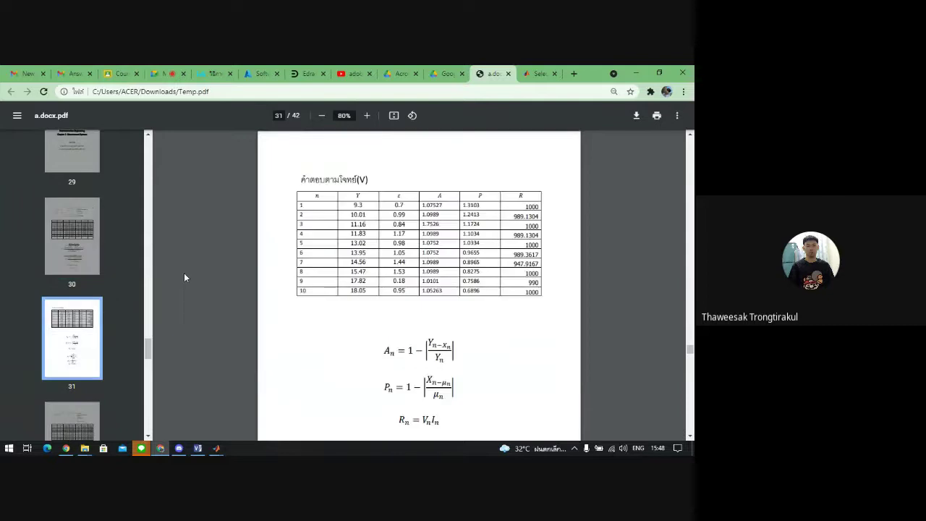
click(71, 409)
scroll(92, 365, down, 3)
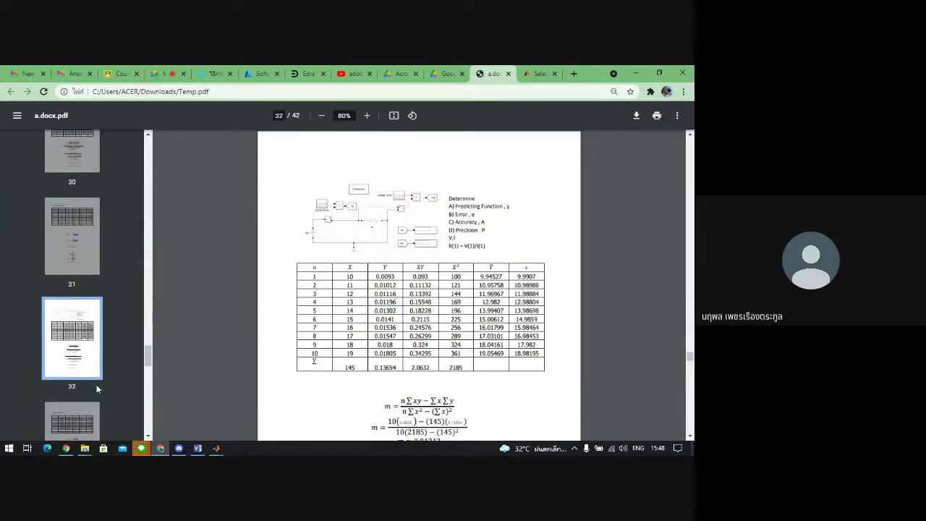
click(90, 355)
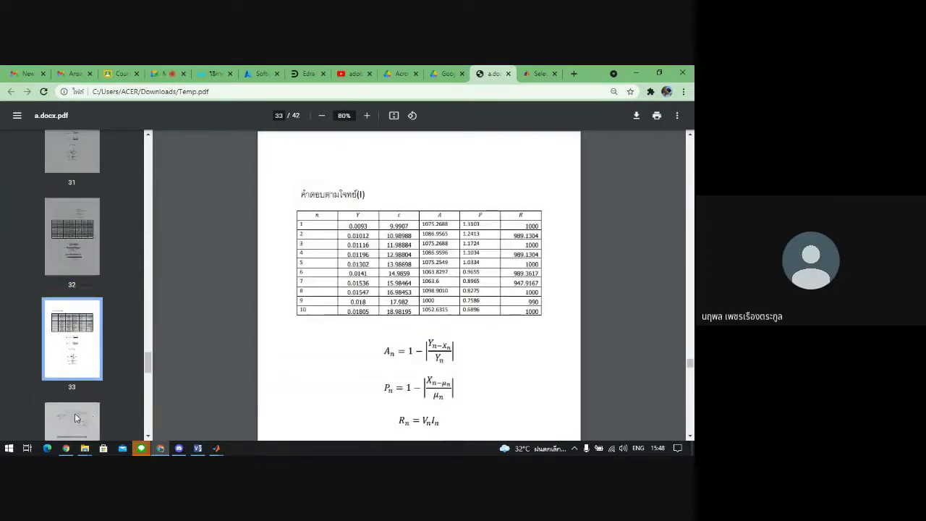
- Open the report starting on page 34 and examine the current regression formulas and table on page 35
click(75, 413)
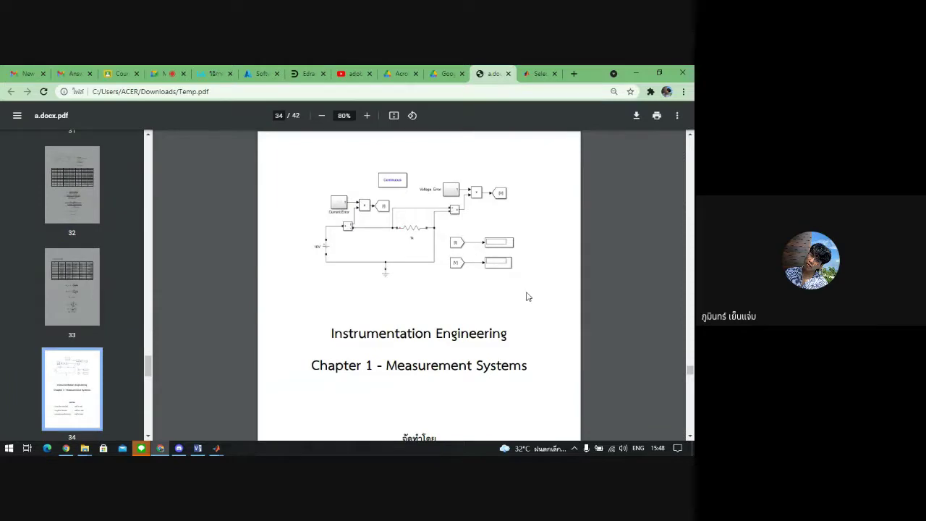
scroll(378, 242, down, 10)
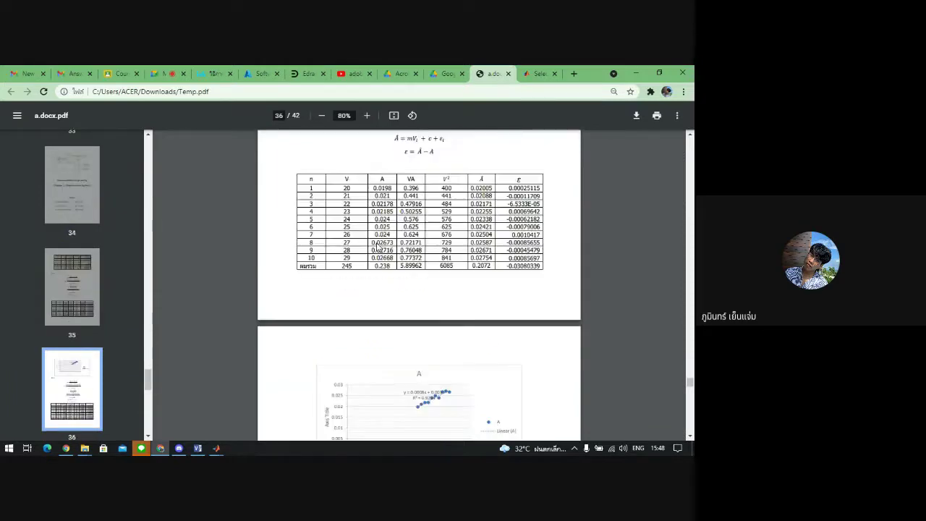
scroll(691, 137, up, 5)
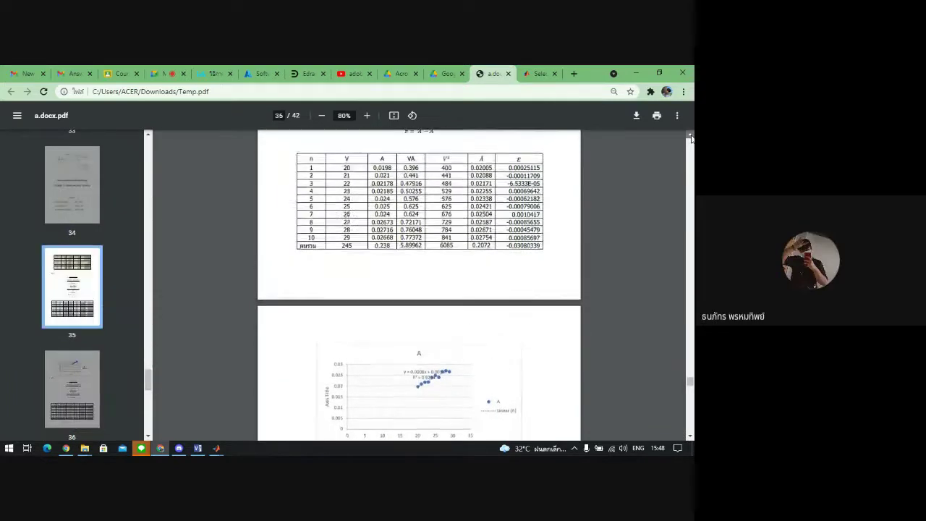
scroll(691, 137, up, 2)
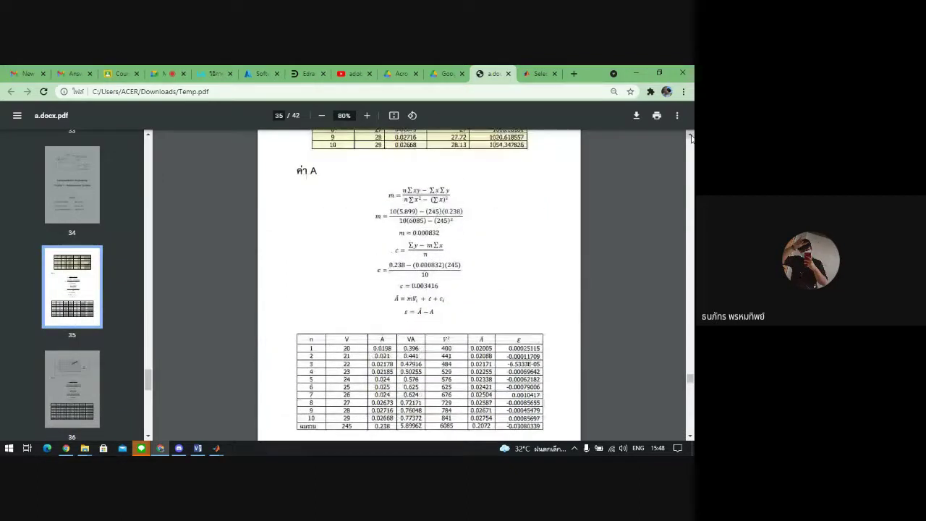
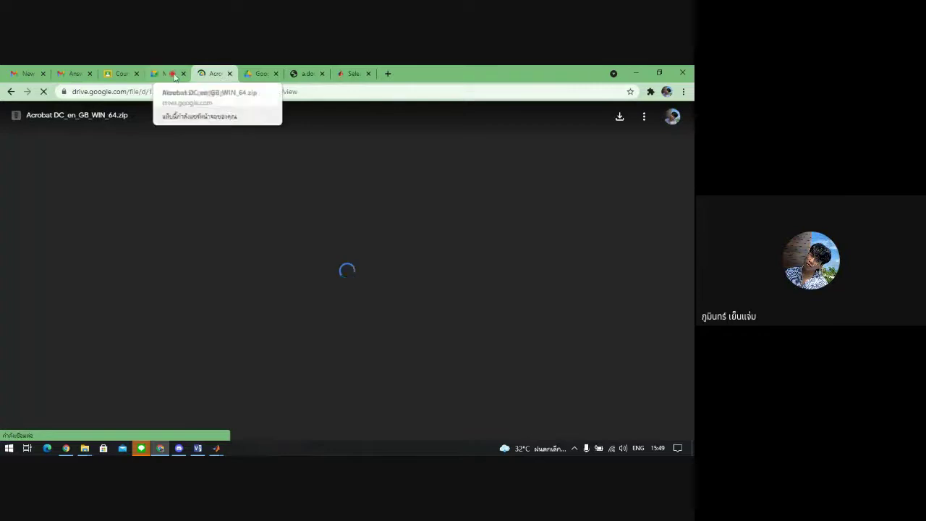
- Check the Google Meet call, and return to the "Answer Chapter 1" e-mail in Gmail
click(165, 74)
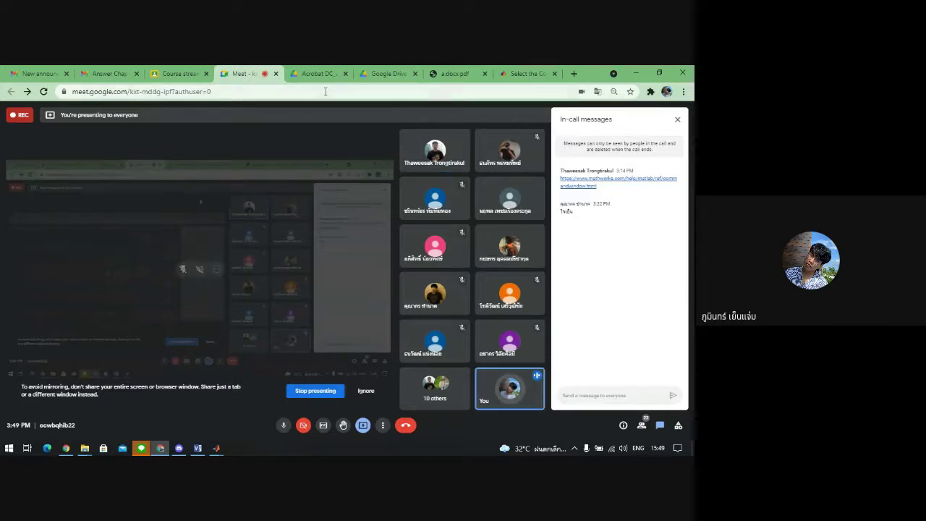
click(105, 73)
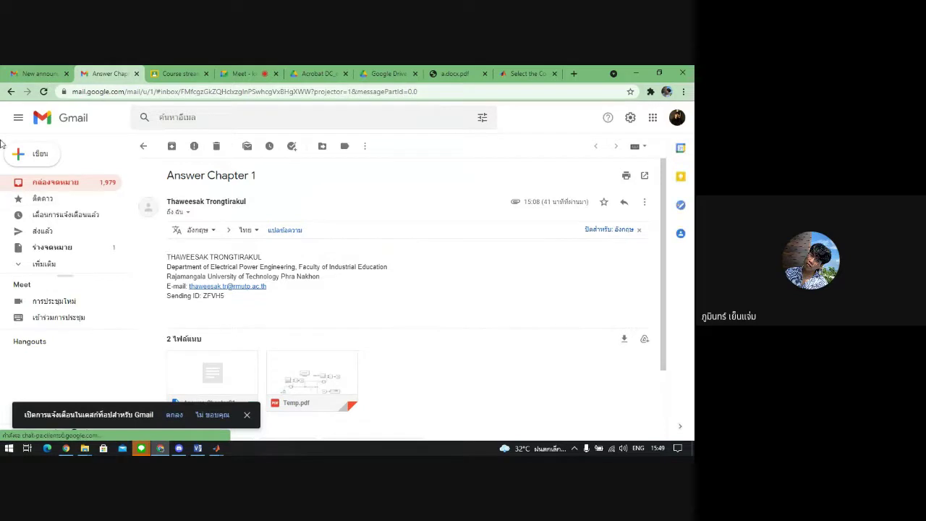
- Minimize the browser and MATLAB windows to show the desktop, and refresh it
click(640, 73)
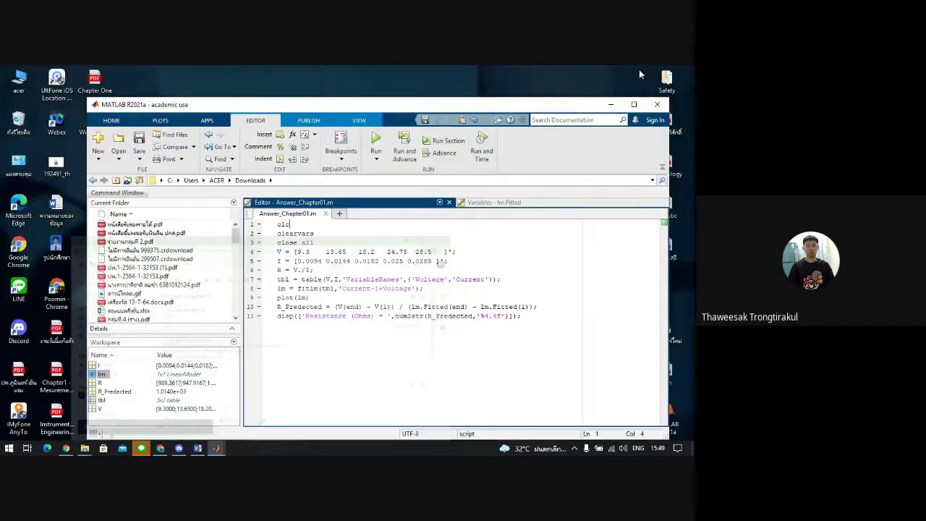
click(611, 107)
right_click(434, 200)
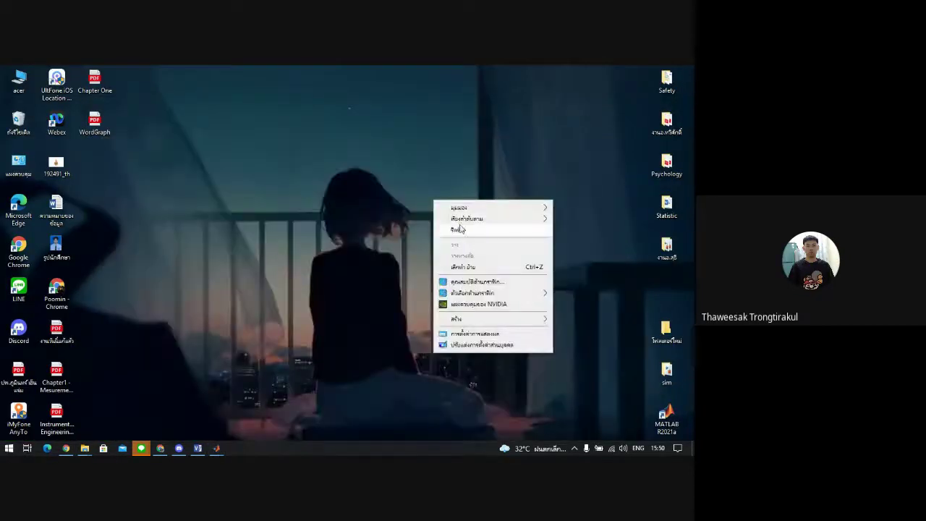
click(460, 227)
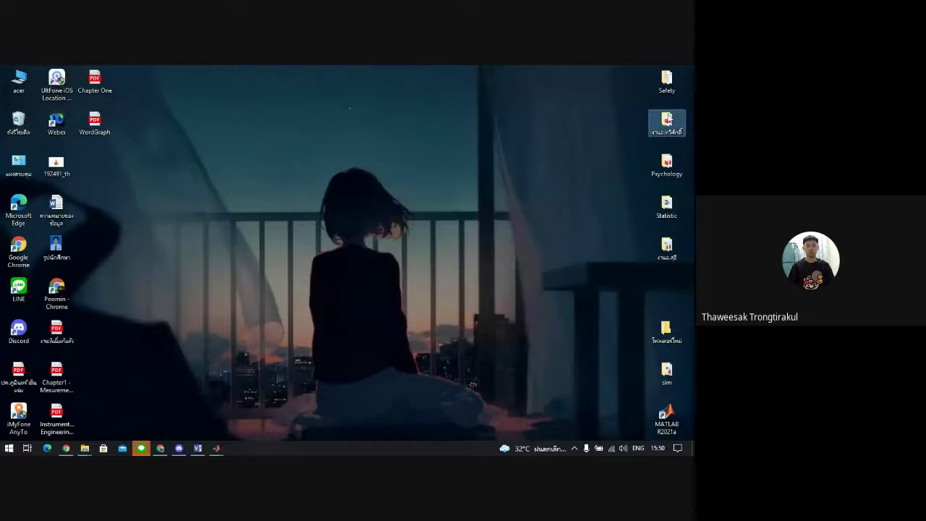
- Open the Checklist IE workbook from the Instrument folder inside the instructor's work folder on the desktop
double_click(667, 119)
click(123, 145)
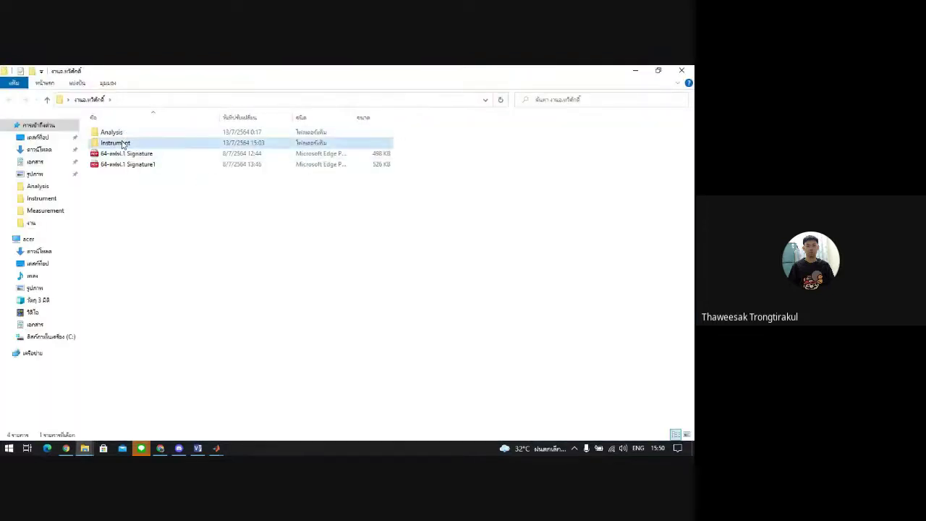
double_click(123, 145)
right_click(150, 210)
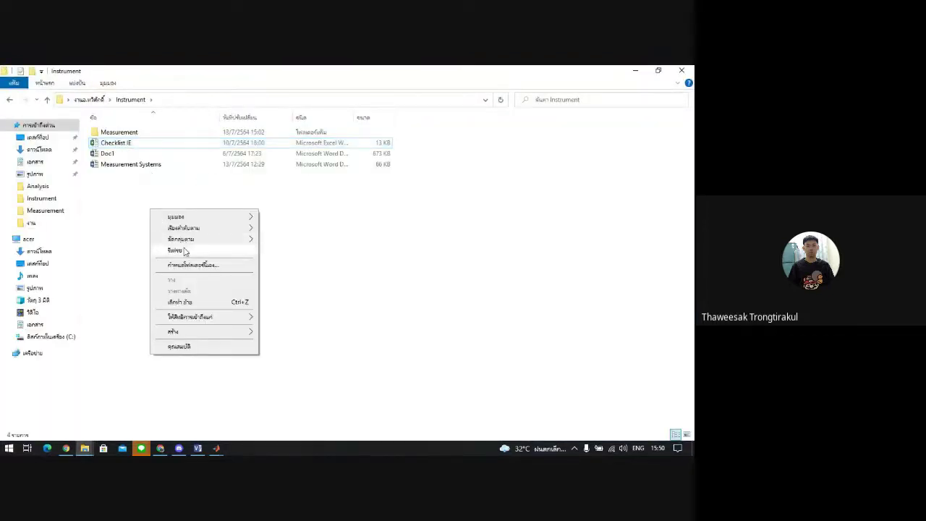
click(179, 249)
right_click(153, 232)
click(177, 273)
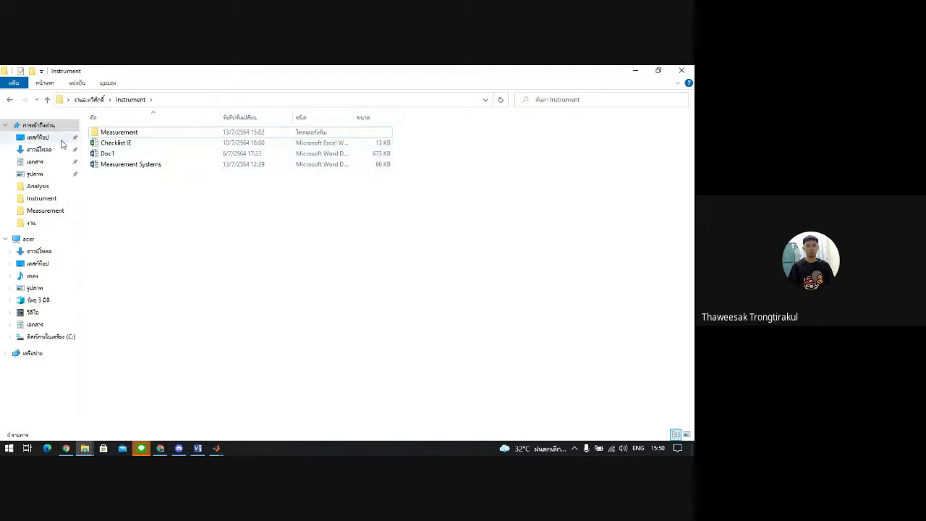
click(9, 99)
double_click(118, 144)
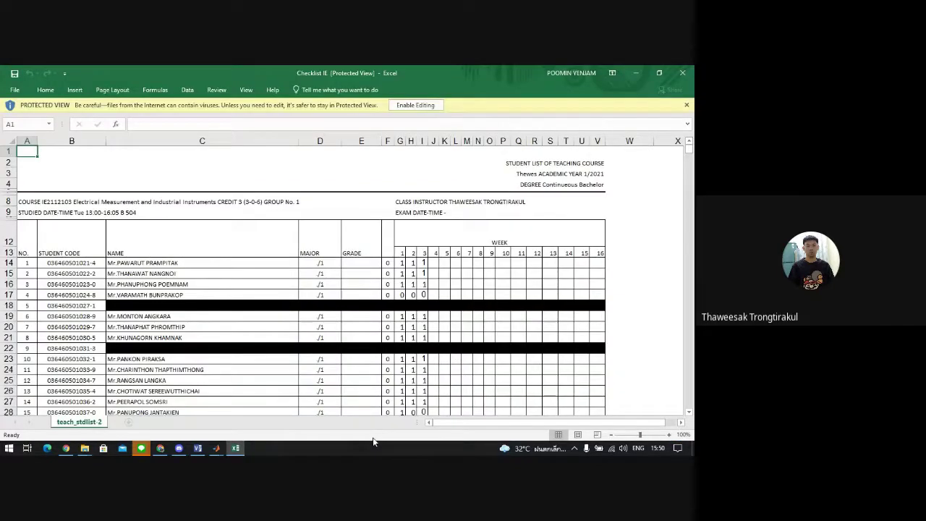
- Look through the student attendance list in Checklist IE, and minimize the workbook
scroll(495, 352, down, 2)
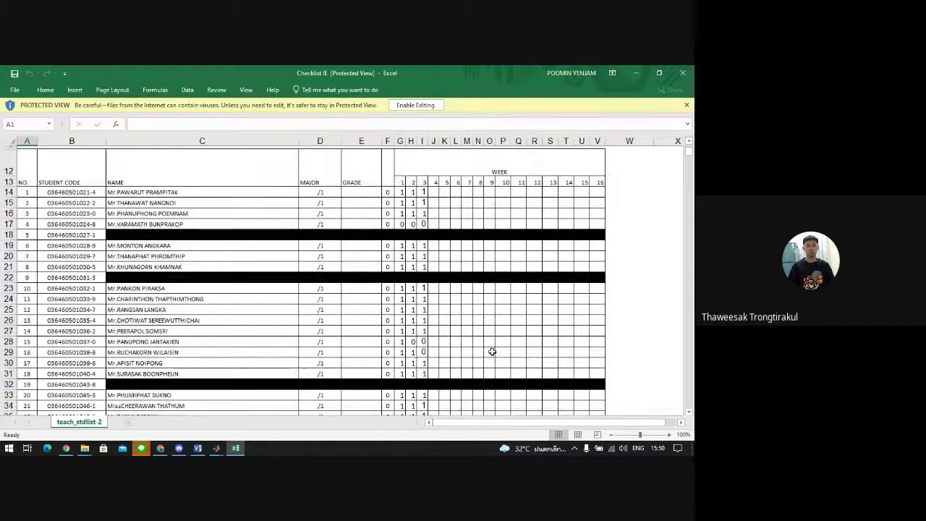
scroll(492, 352, down, 15)
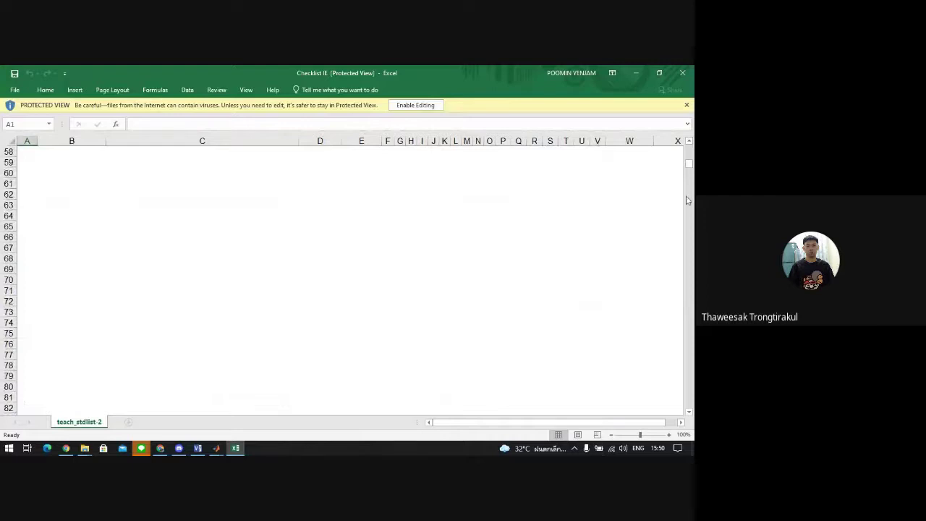
scroll(242, 296, up, 17)
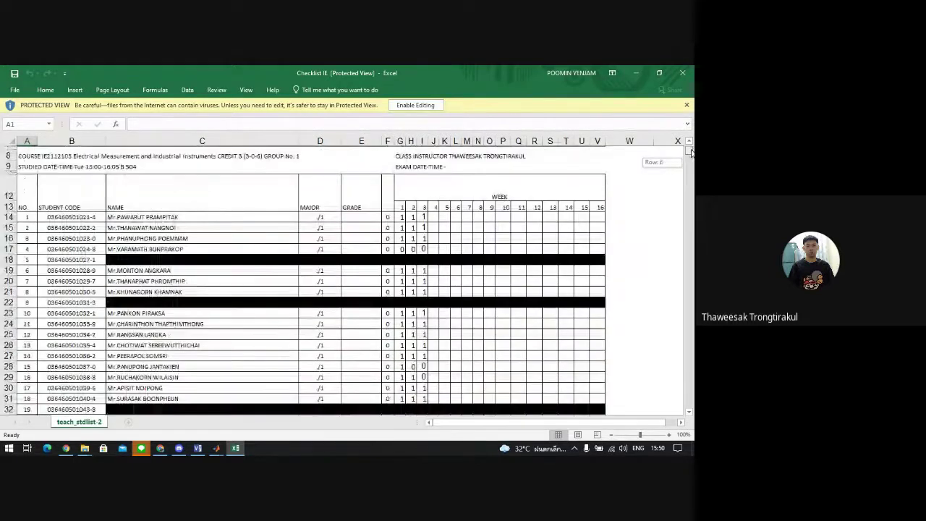
click(636, 73)
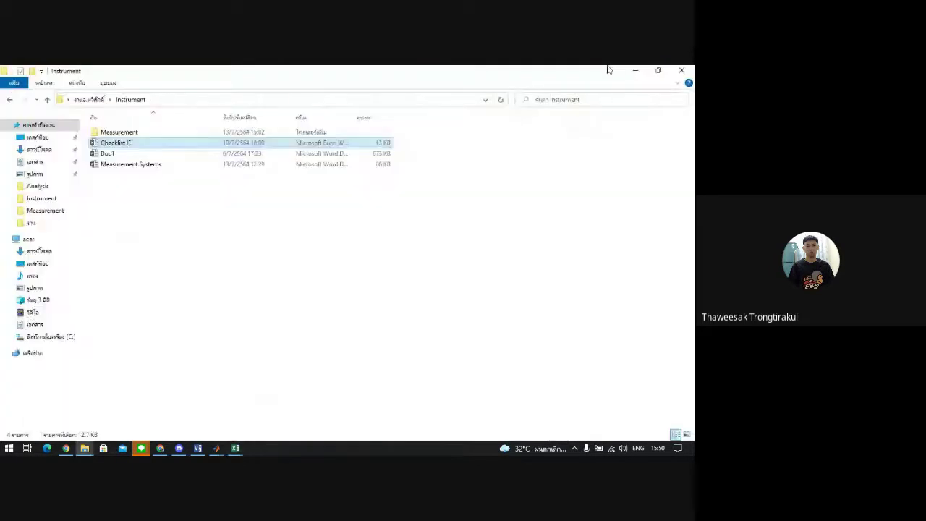
- Check the contents of the Measurement folder, and return to the instructor's work folder in a non-maximized window
double_click(130, 138)
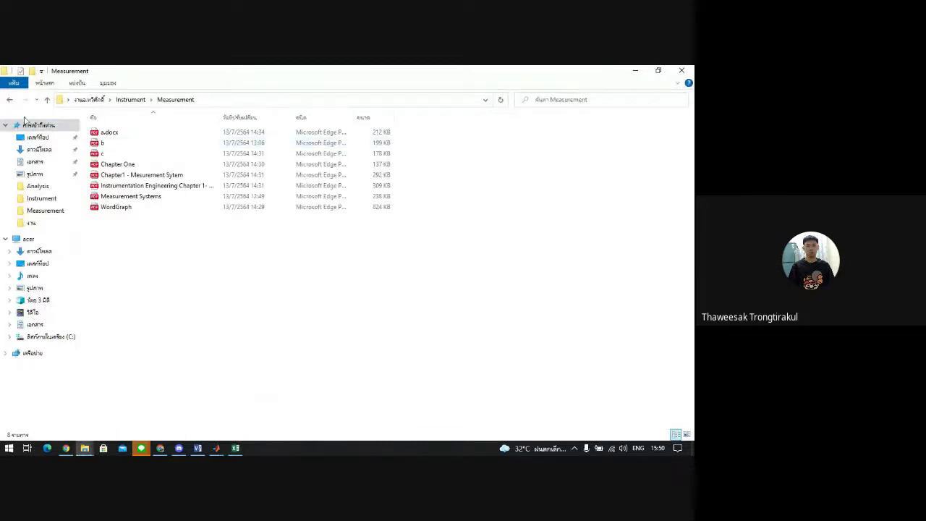
click(10, 100)
click(11, 101)
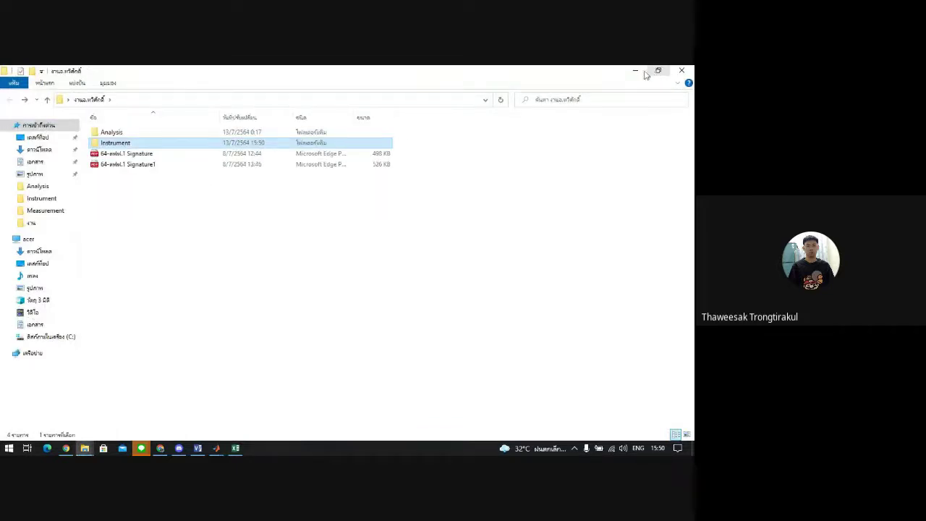
click(659, 70)
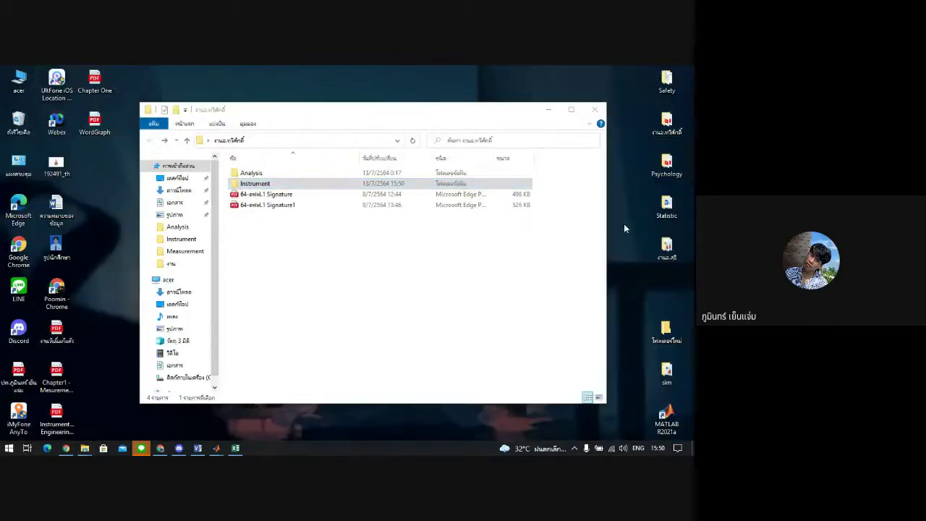
- Refresh the desktop, and open the Analysis folder with its file list refreshed
right_click(625, 229)
click(635, 246)
click(277, 158)
click(278, 158)
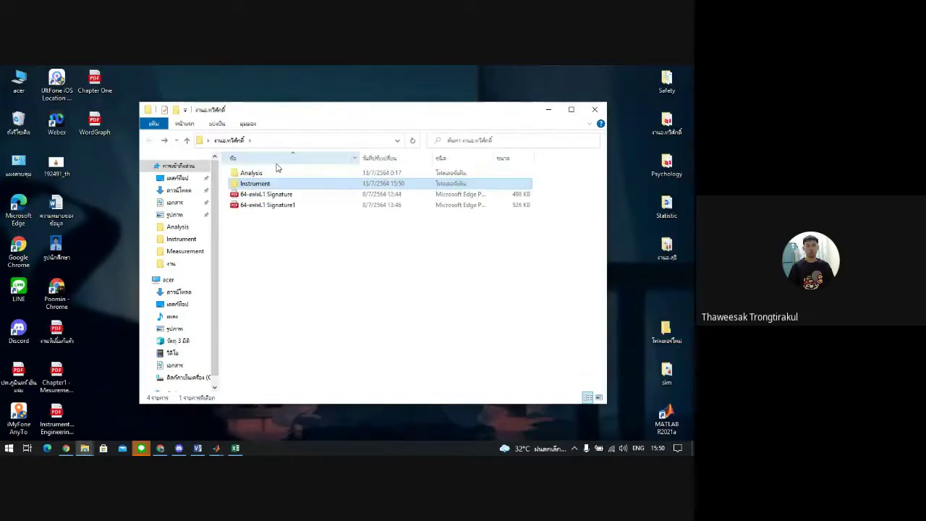
double_click(260, 173)
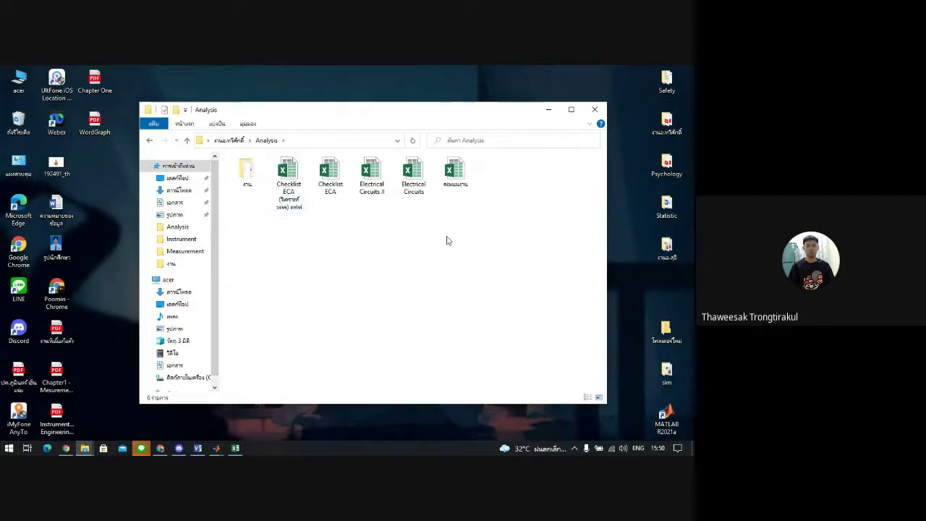
right_click(421, 246)
click(443, 286)
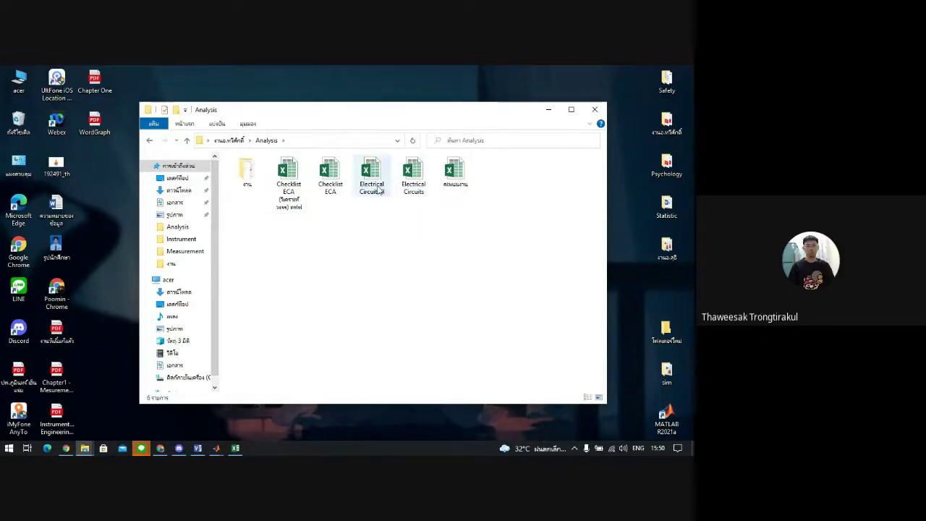
- View the student list in the Electrical Circuits II workbook, and close the workbook
click(417, 187)
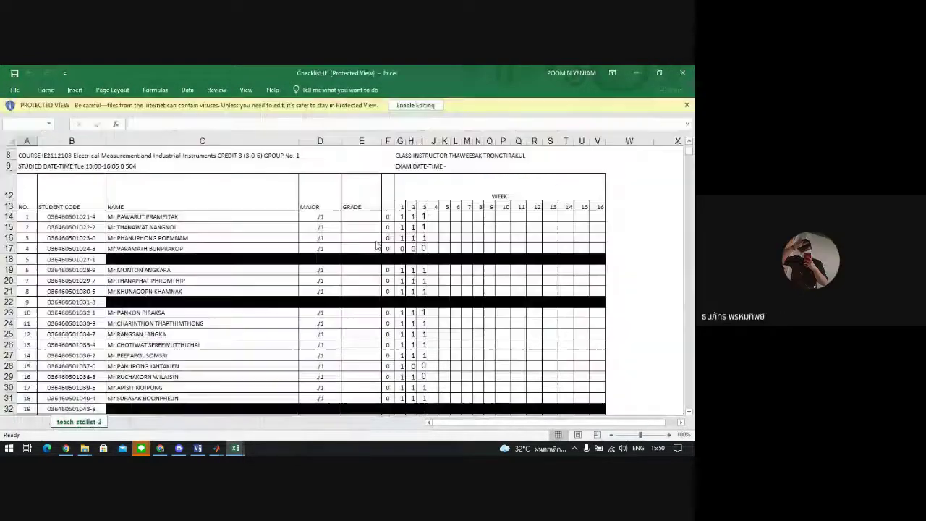
click(684, 72)
click(682, 72)
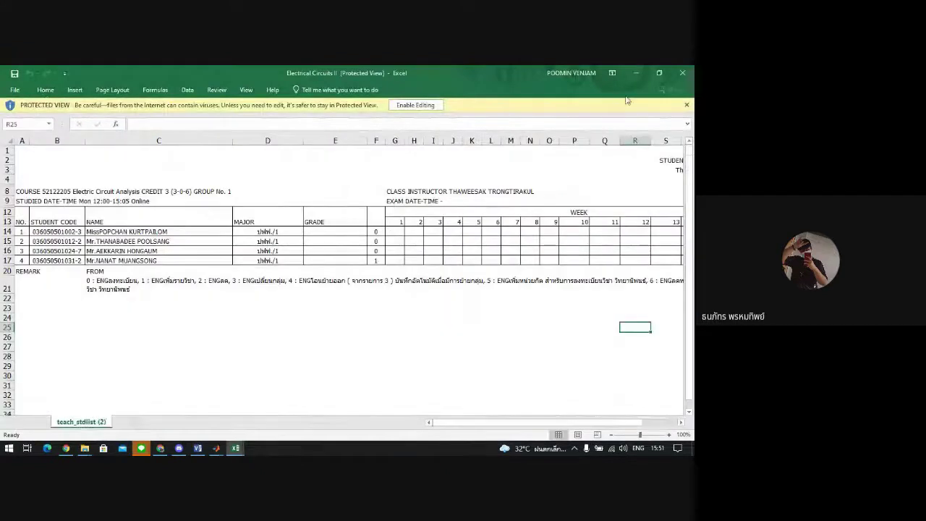
click(683, 72)
click(649, 71)
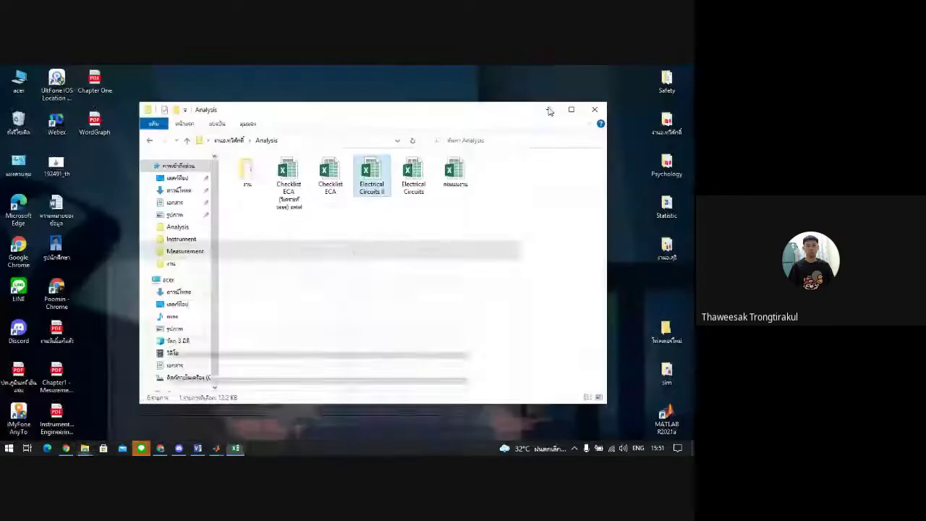
- Switch to Gmail in Chrome and return from the "Answer Chapter 1" e-mail to the inbox
click(160, 449)
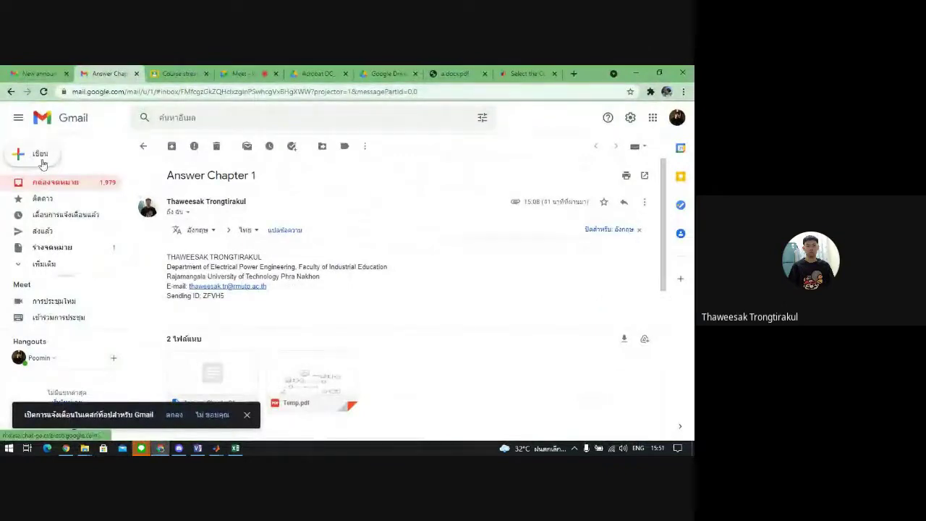
click(46, 185)
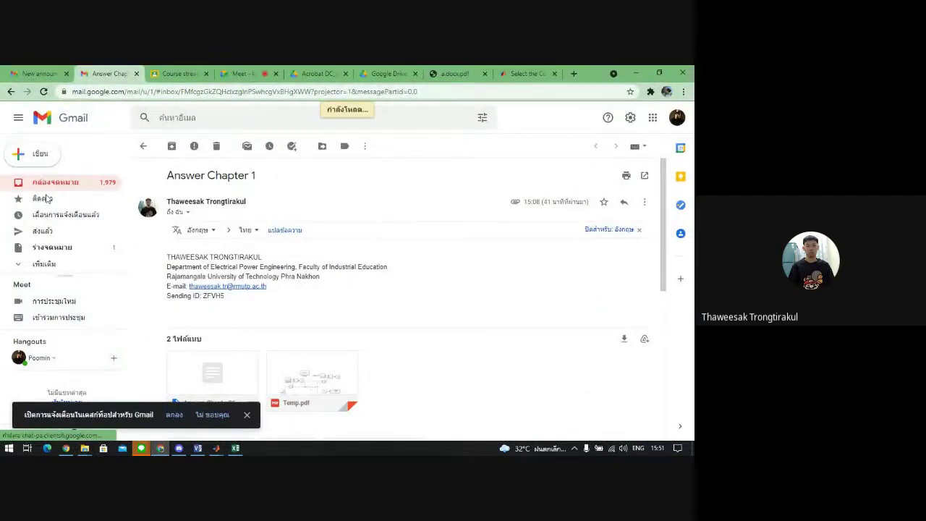
click(43, 92)
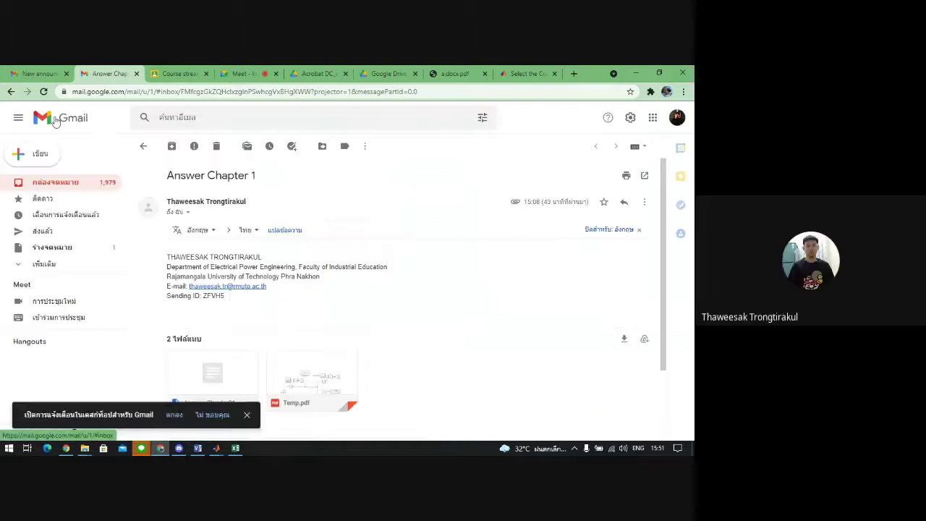
click(58, 118)
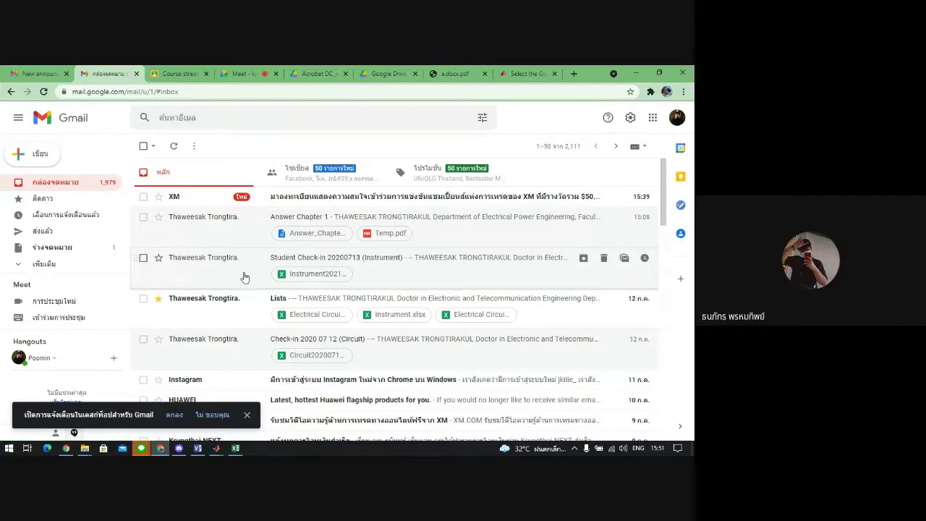
- Preview the Instrument.xlsx attachment of the "Lists" e-mail and download it
click(401, 315)
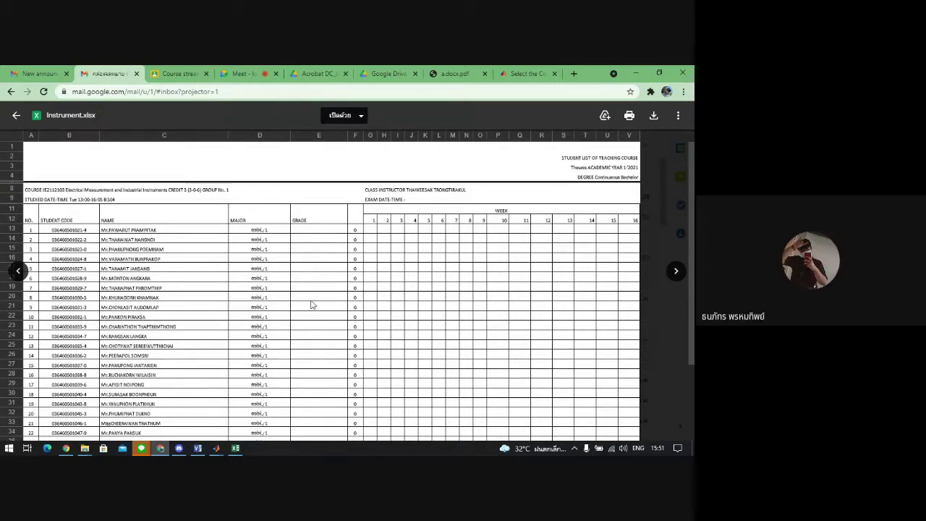
scroll(330, 317, down, 2)
scroll(693, 269, up, 2)
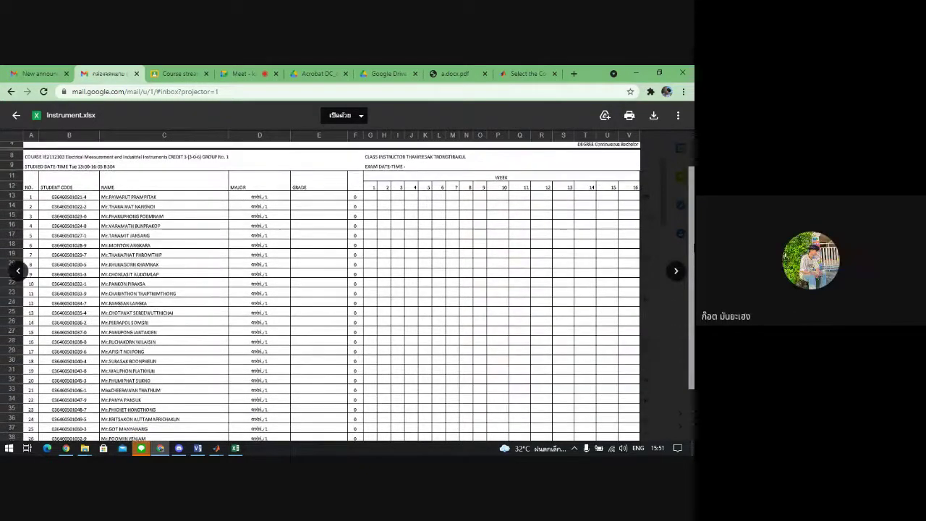
click(654, 116)
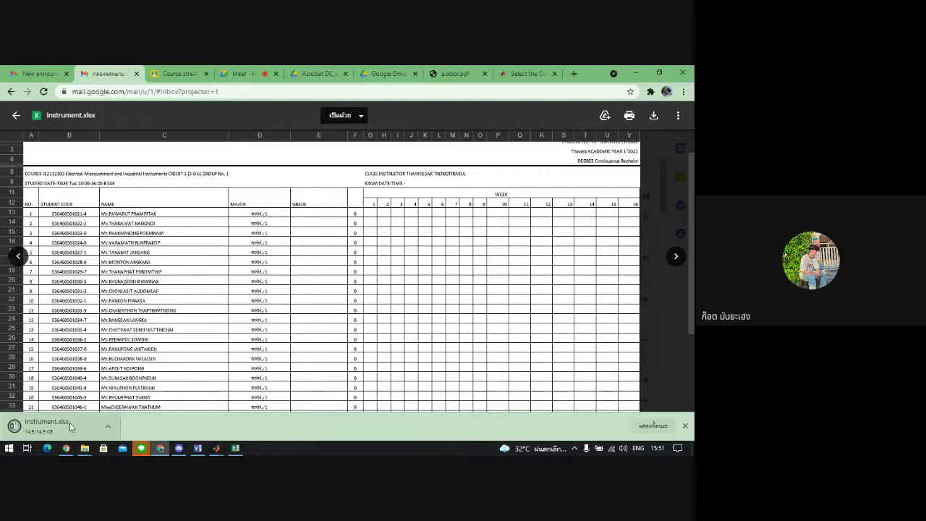
- Open the downloaded Instrument workbook in Excel with editing enabled, and zoom out to 70% to show the whole student list
click(71, 427)
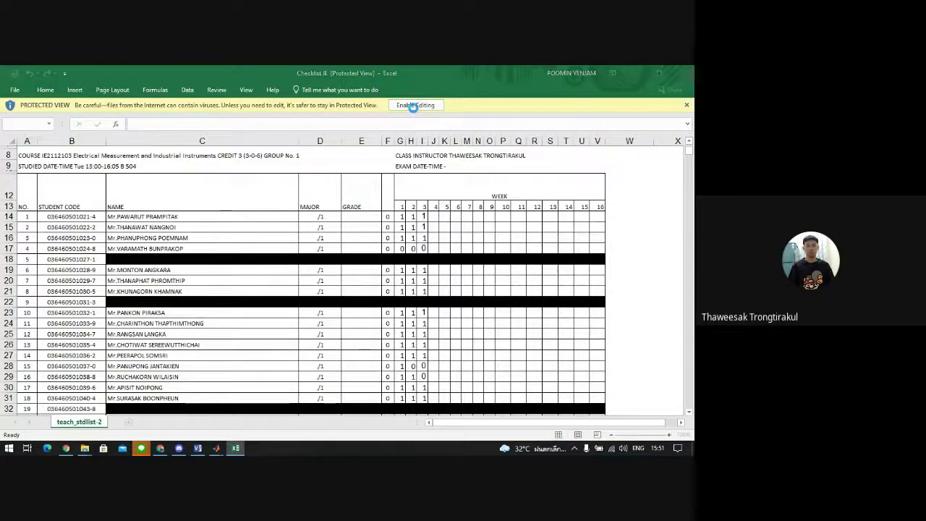
click(426, 106)
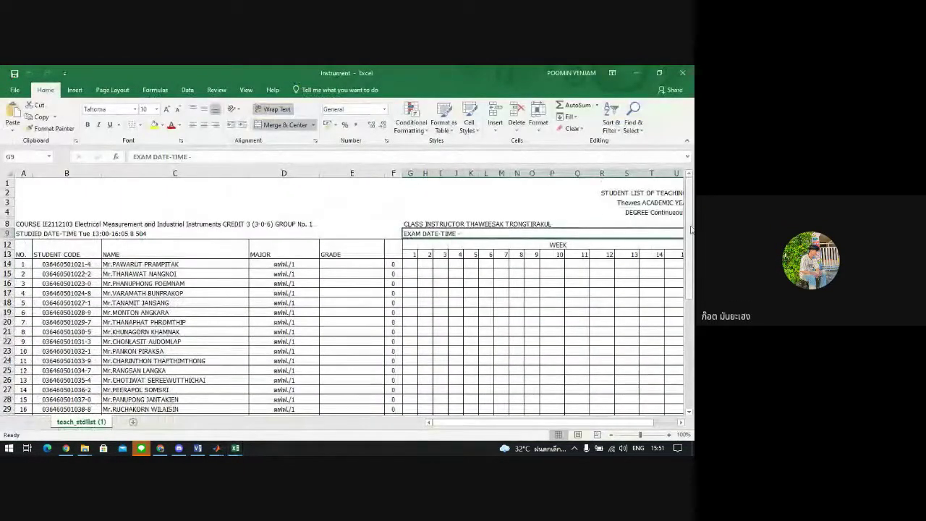
scroll(680, 236, down, 1)
drag(445, 423, 476, 406)
scroll(476, 406, down, 1)
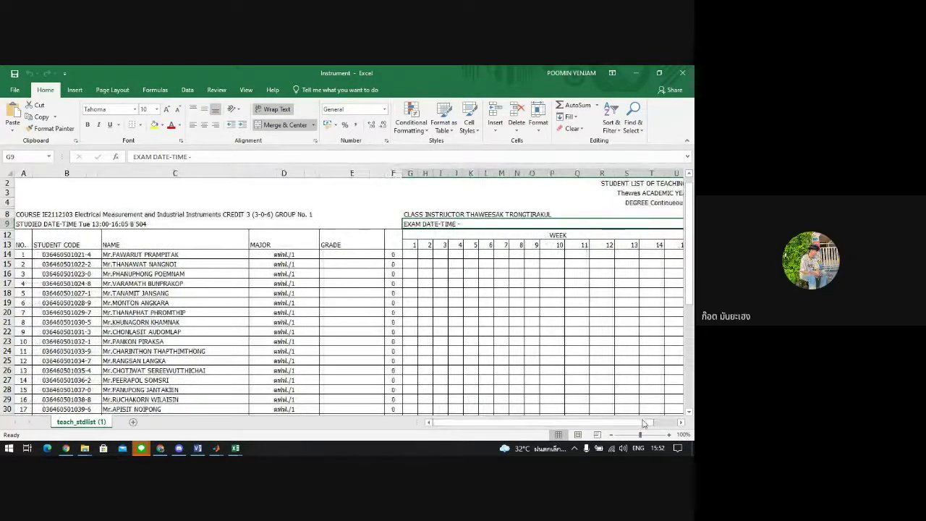
click(610, 435)
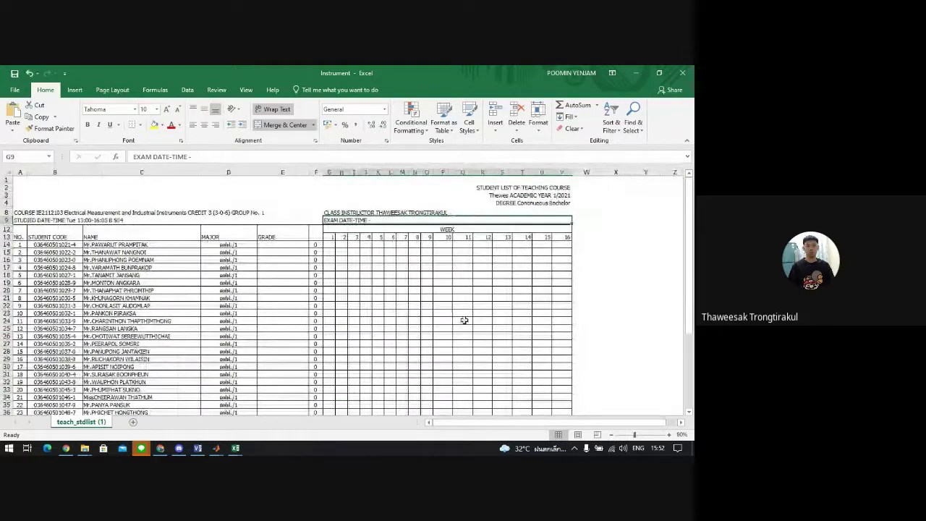
click(610, 435)
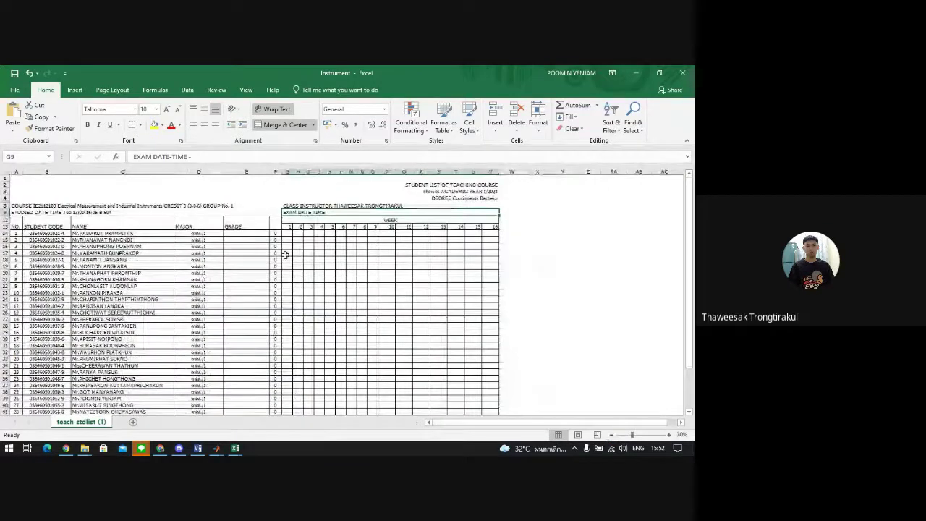
scroll(290, 239, down, 1)
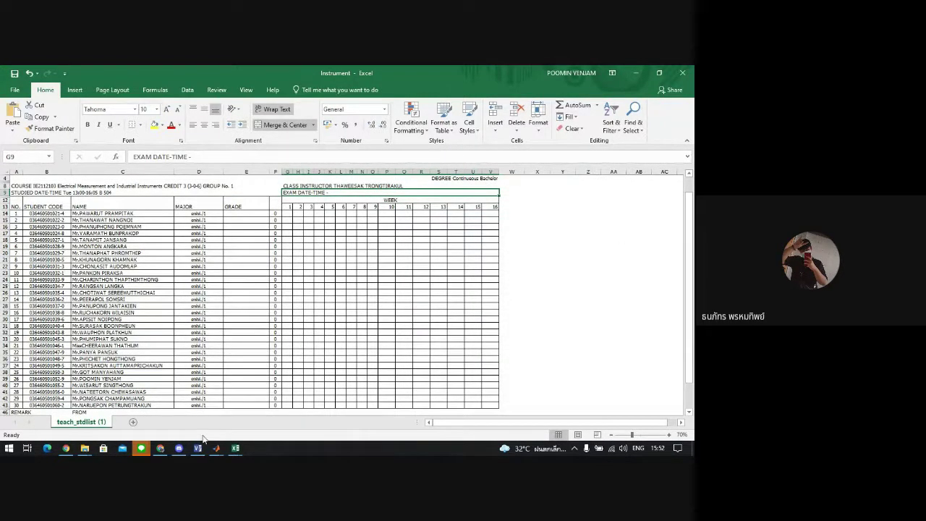
- Switch to the Google Meet call in Chrome and turn the microphone on, and minimize the browser
click(66, 449)
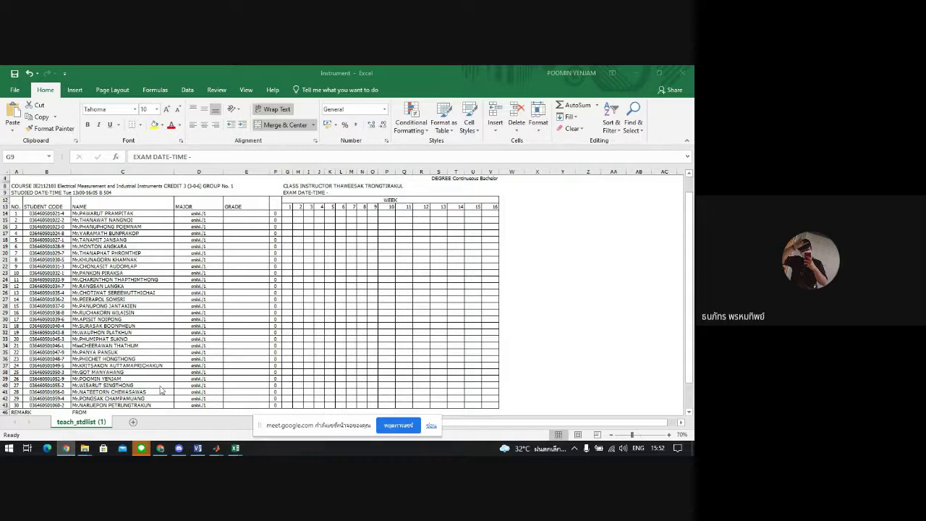
click(160, 448)
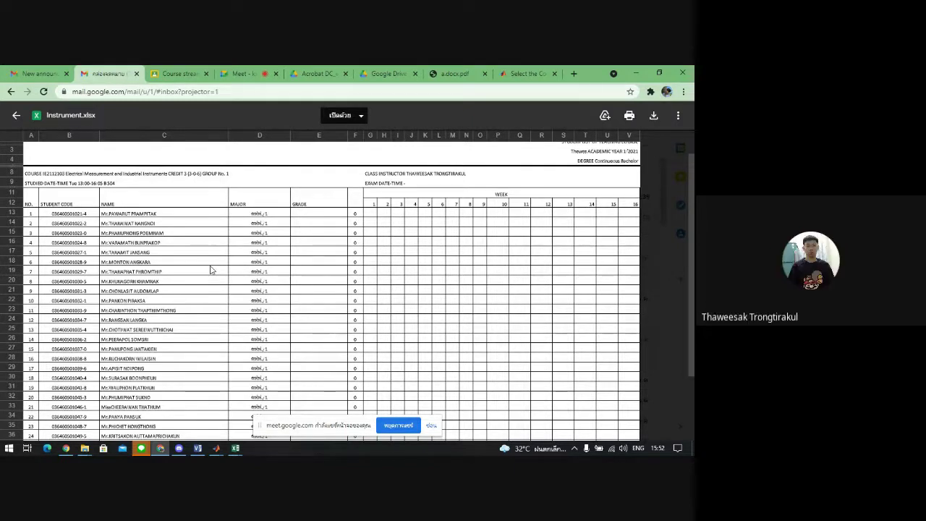
click(246, 73)
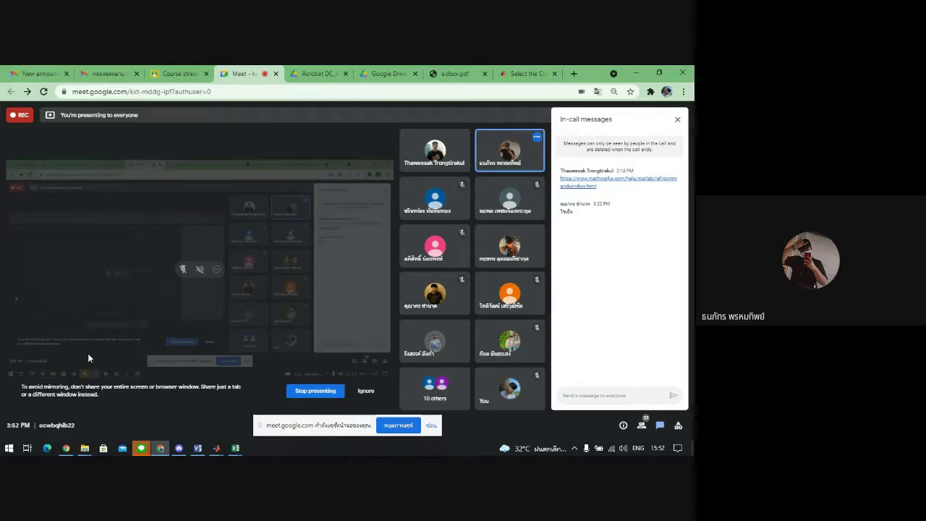
key(ctrl+d)
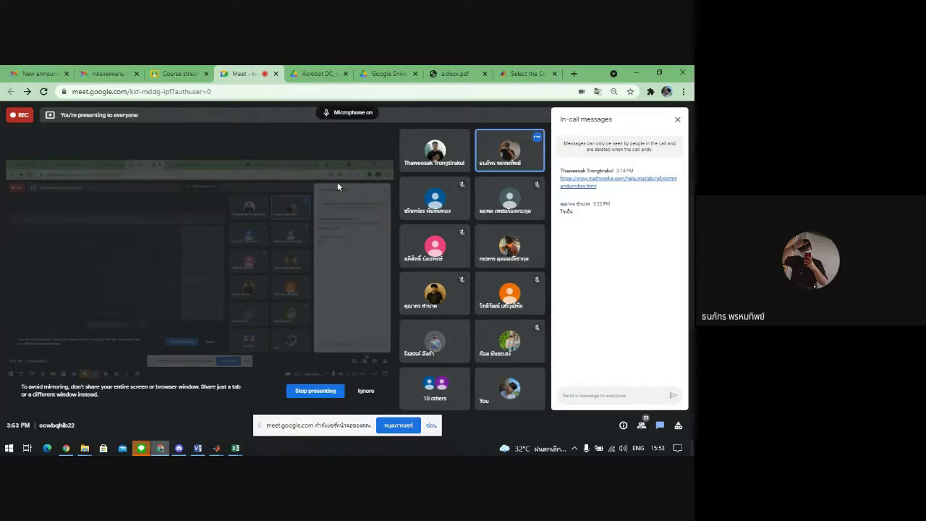
click(525, 73)
click(635, 71)
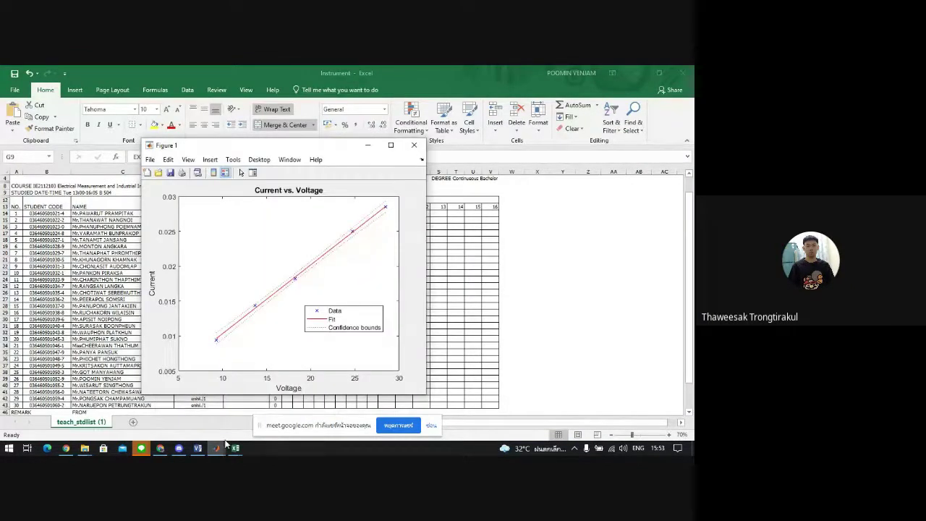
- Switch to the Google Meet call in Chrome and mute the microphone
mouse_move(215, 448)
click(284, 397)
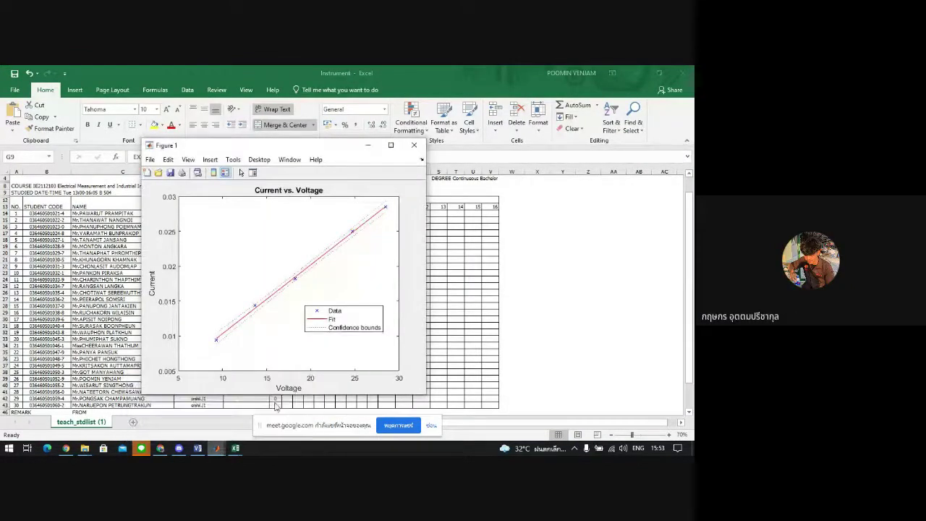
click(215, 448)
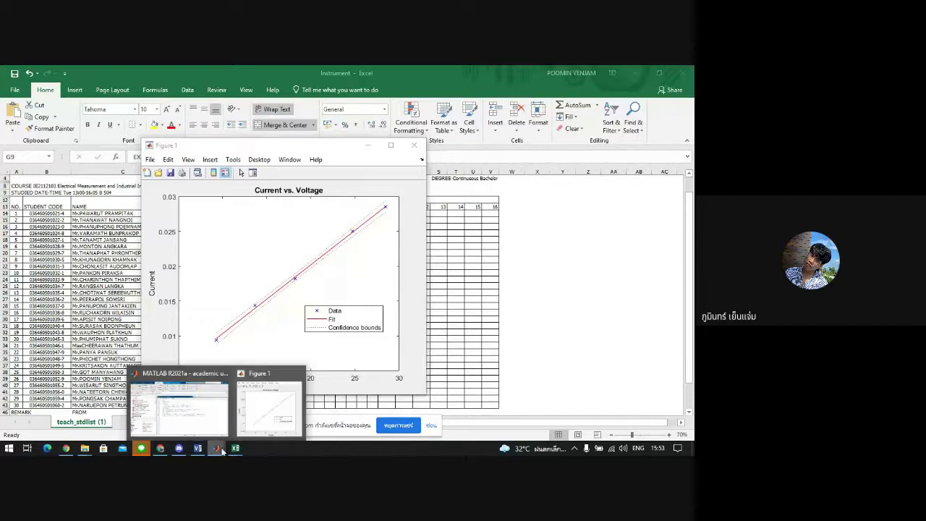
click(161, 448)
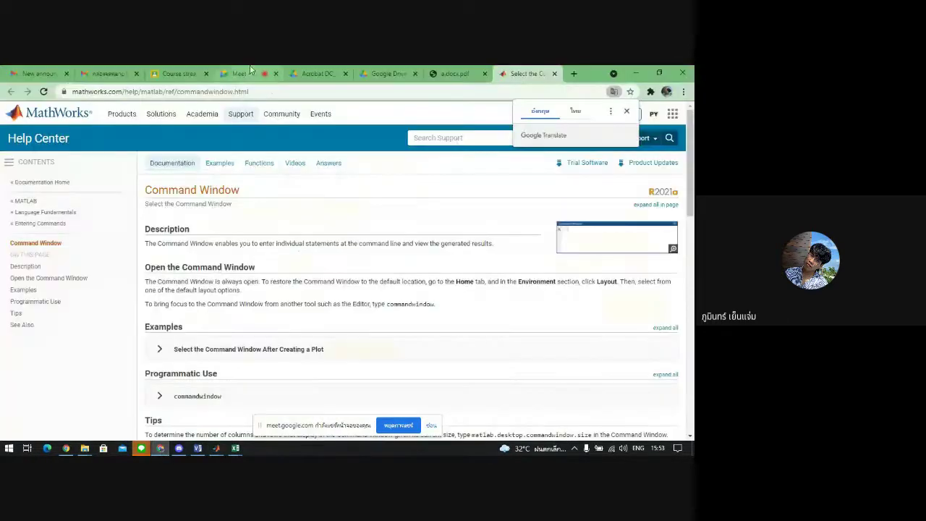
click(246, 73)
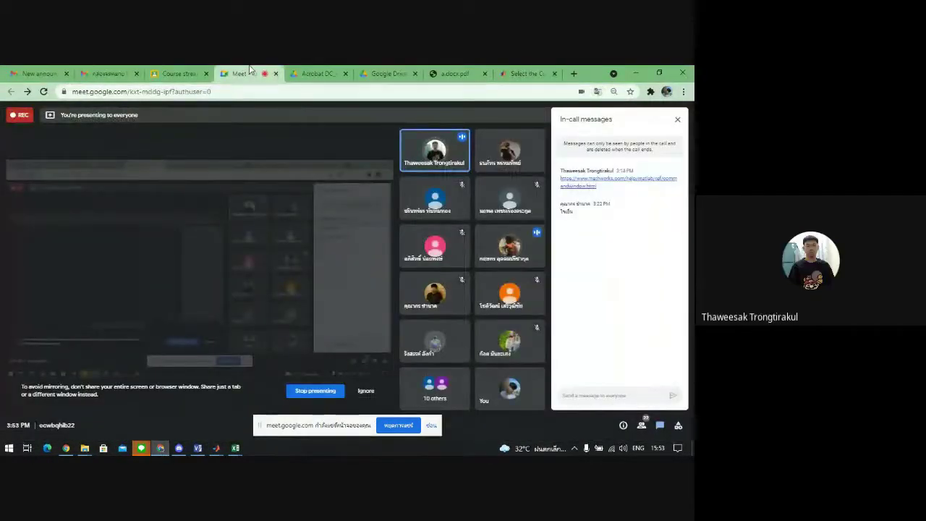
key(ctrl+d)
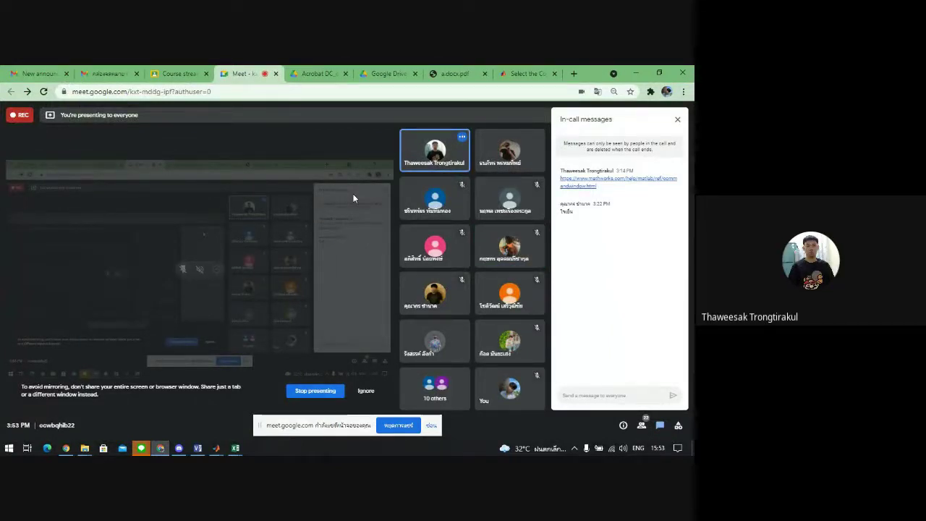
key(ctrl+d)
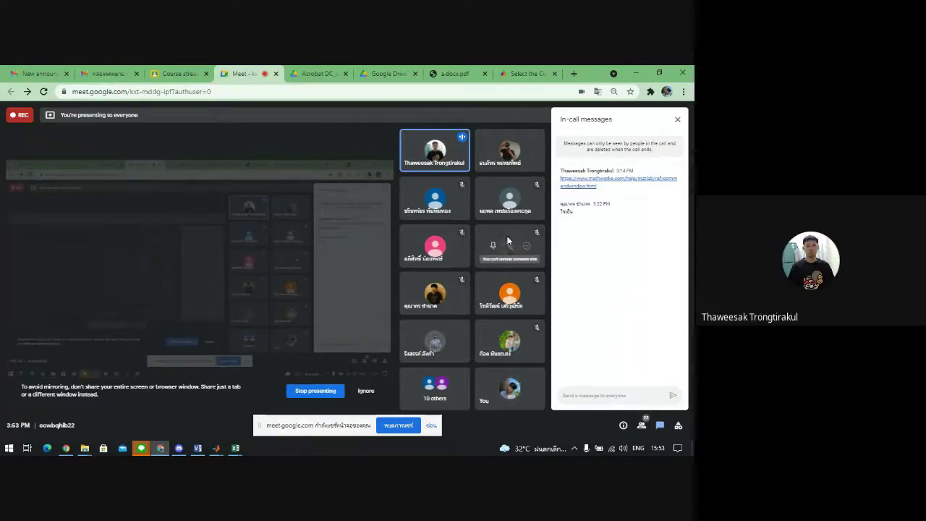
- Bring up the MATLAB editor with Answer_Chapter01.m and minimize the Chrome and Excel windows behind it
click(521, 72)
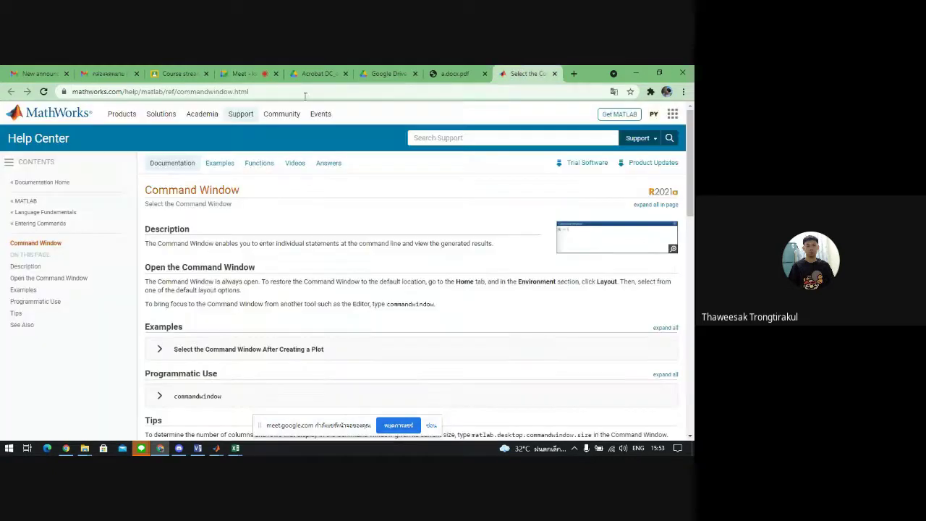
click(215, 448)
mouse_move(215, 448)
click(209, 422)
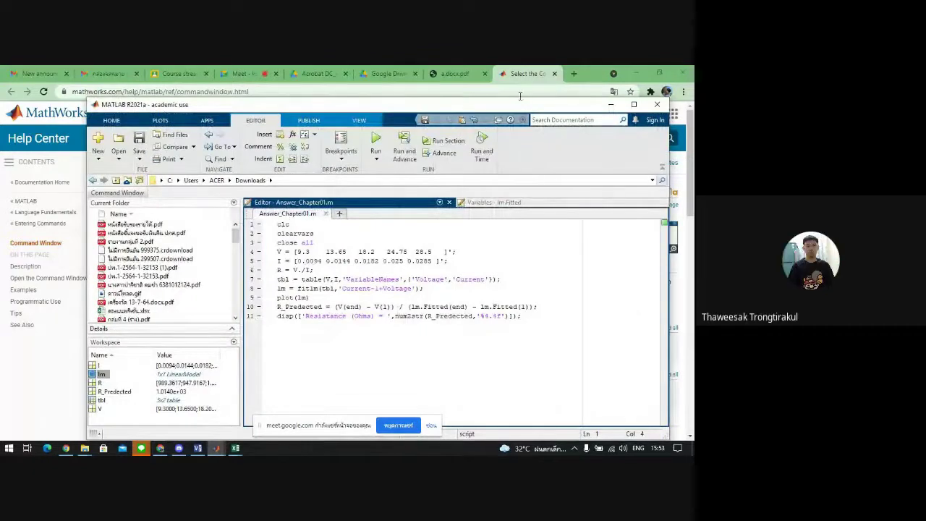
click(645, 72)
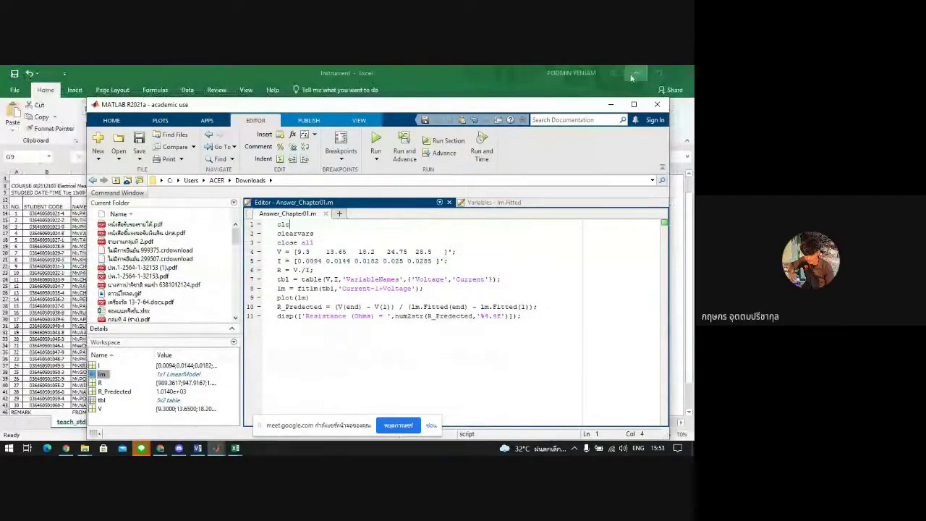
click(629, 73)
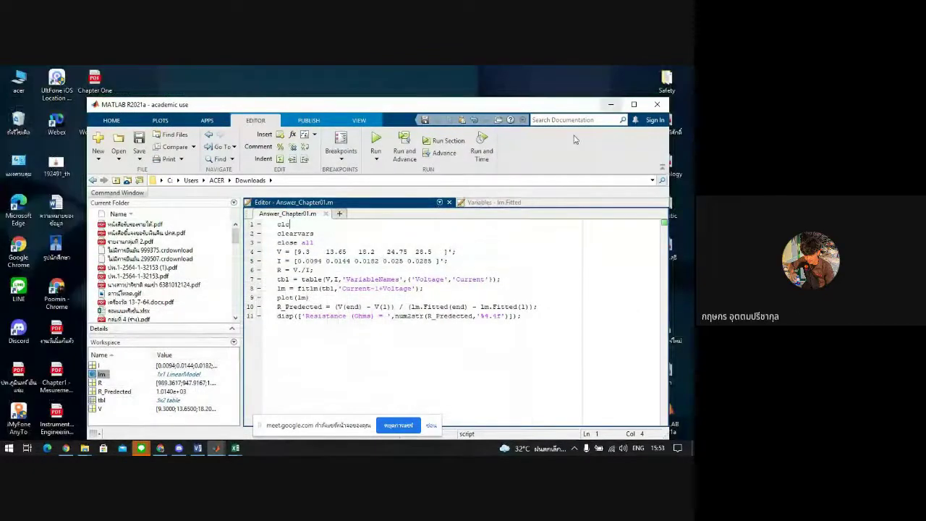
- Bring up the Current vs. Voltage figure and arrange it beside the script in the MATLAB window
mouse_move(215, 446)
click(272, 406)
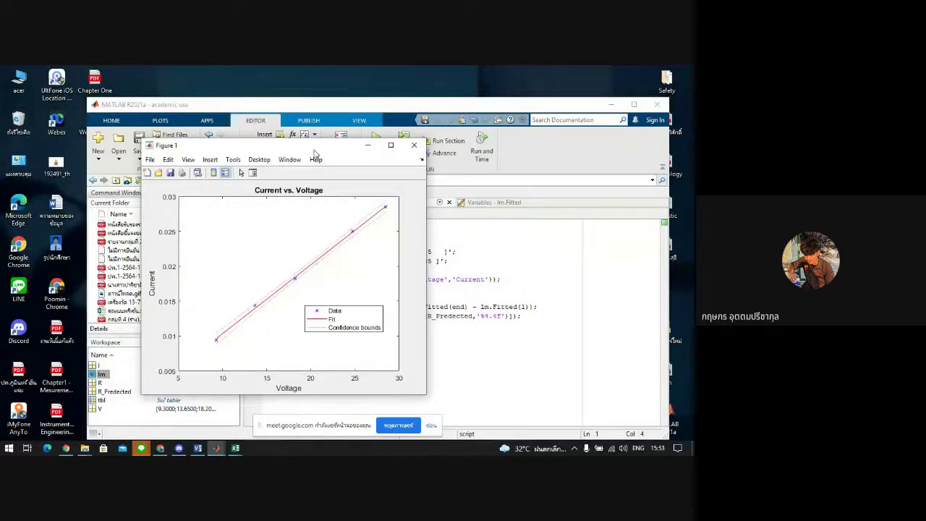
drag(320, 153, 547, 189)
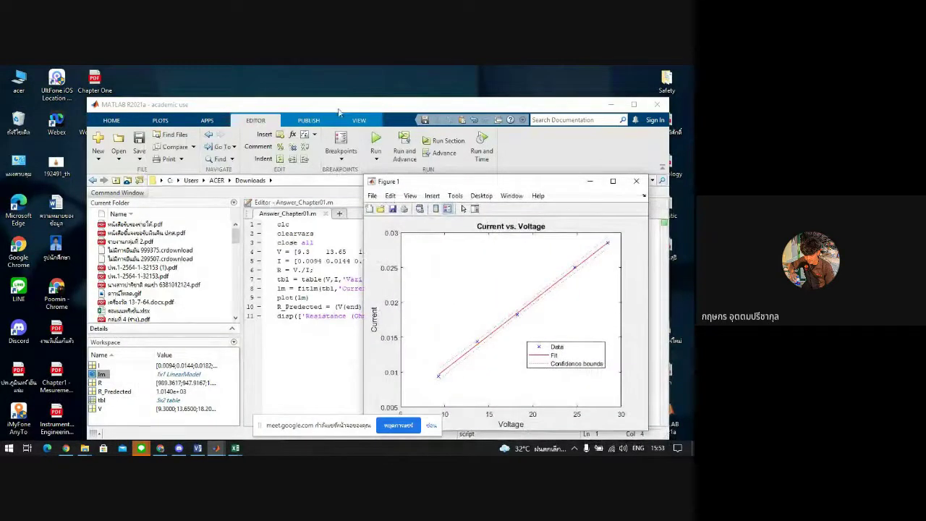
drag(337, 111, 265, 101)
click(606, 191)
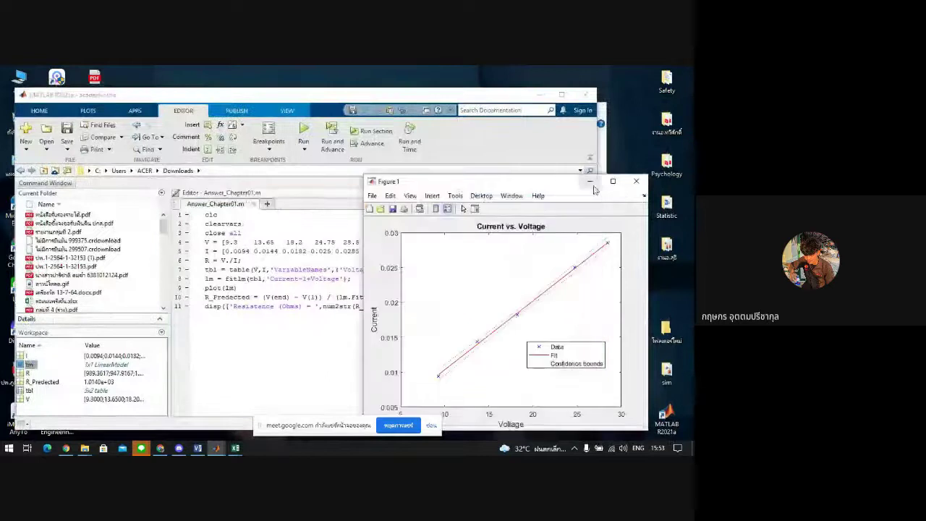
drag(542, 187, 542, 201)
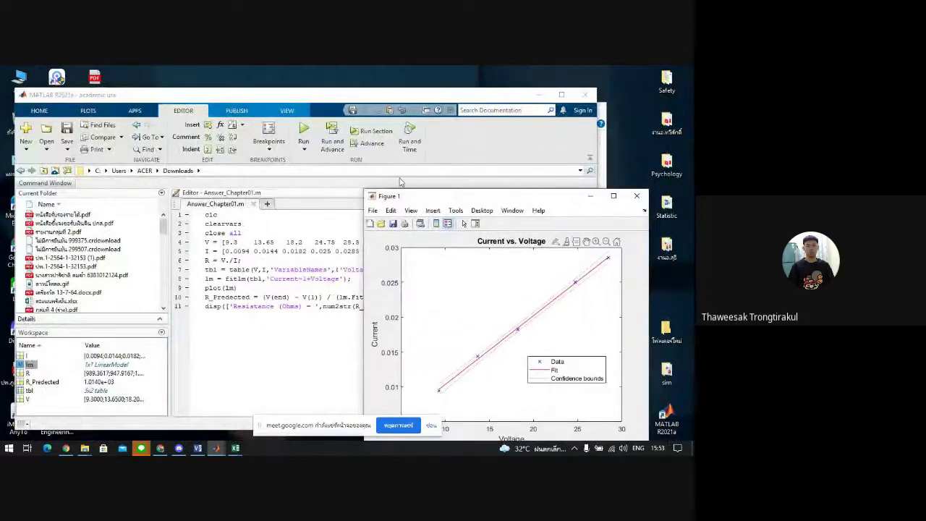
drag(419, 192, 466, 168)
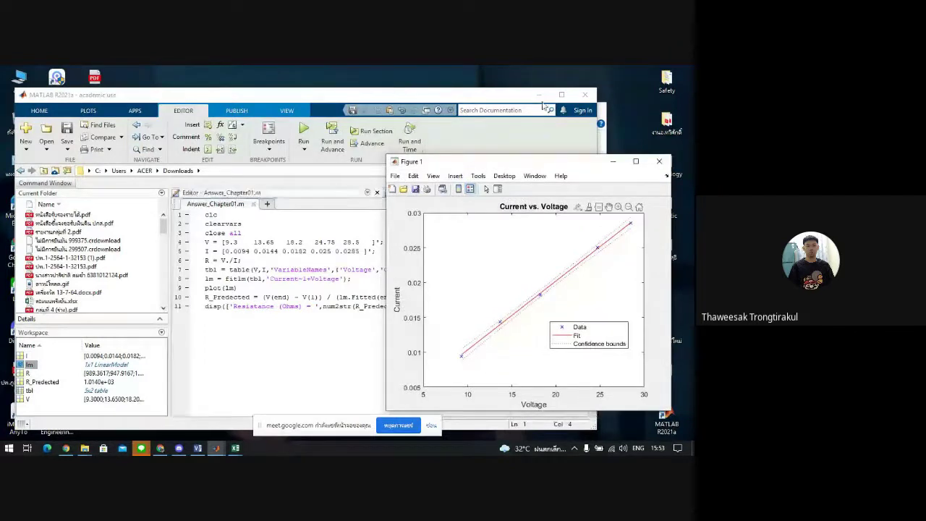
- Switch to Chrome, open 01 - Chapter01.pdf from the Instrumentation Engineering class stream, and go to the Example 1 regression page
click(216, 448)
click(160, 448)
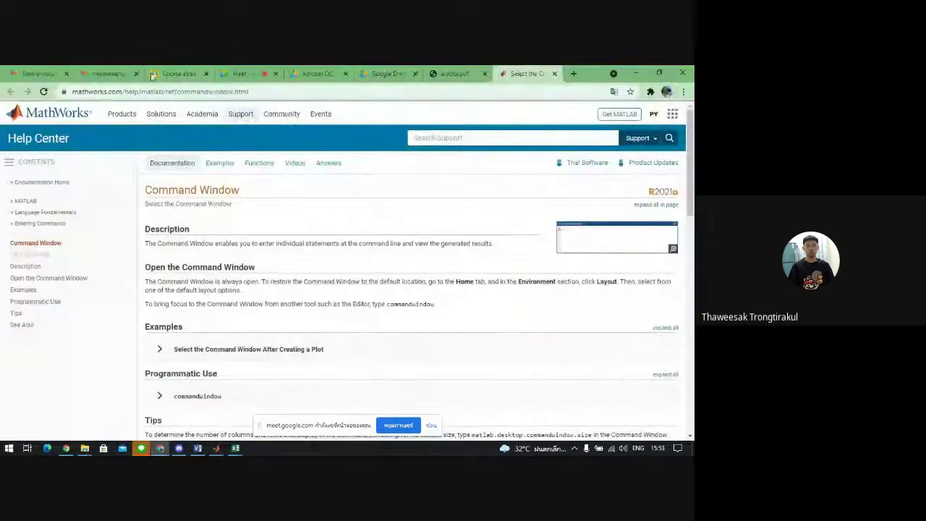
click(105, 72)
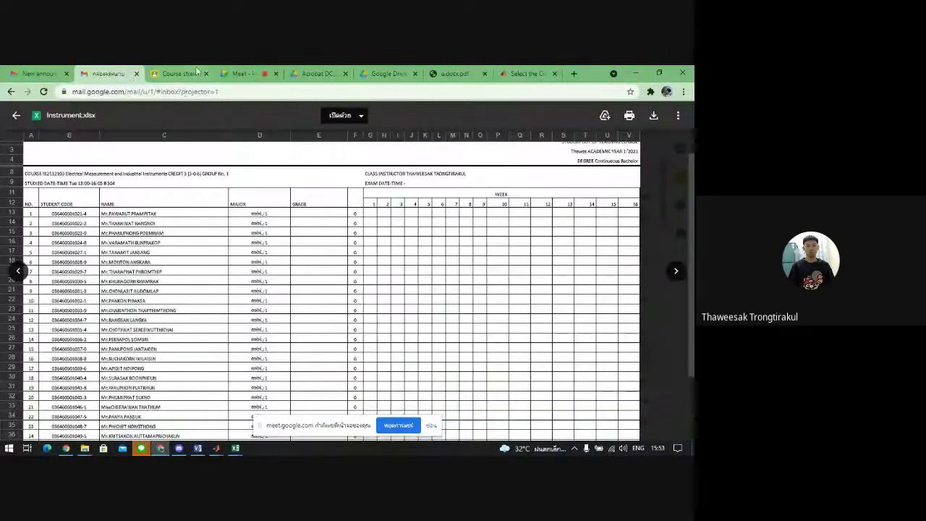
click(196, 70)
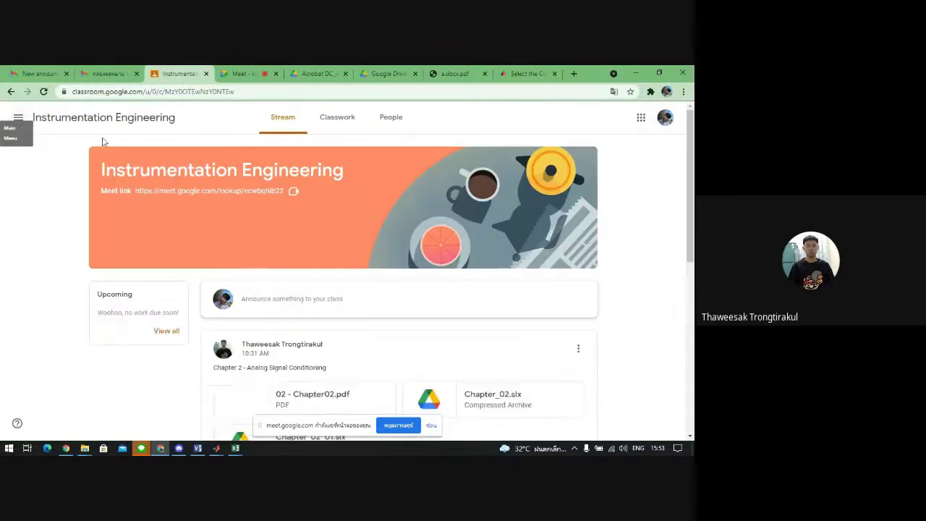
scroll(235, 213, down, 10)
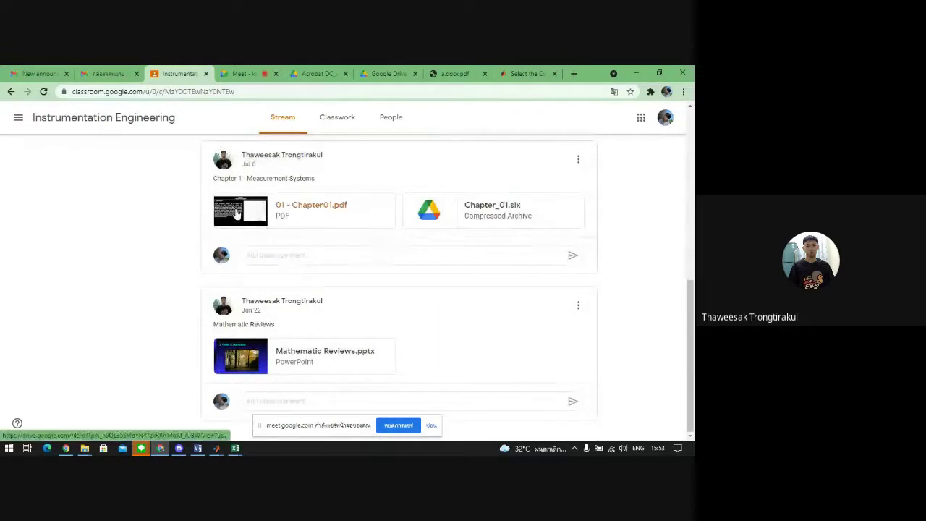
click(236, 214)
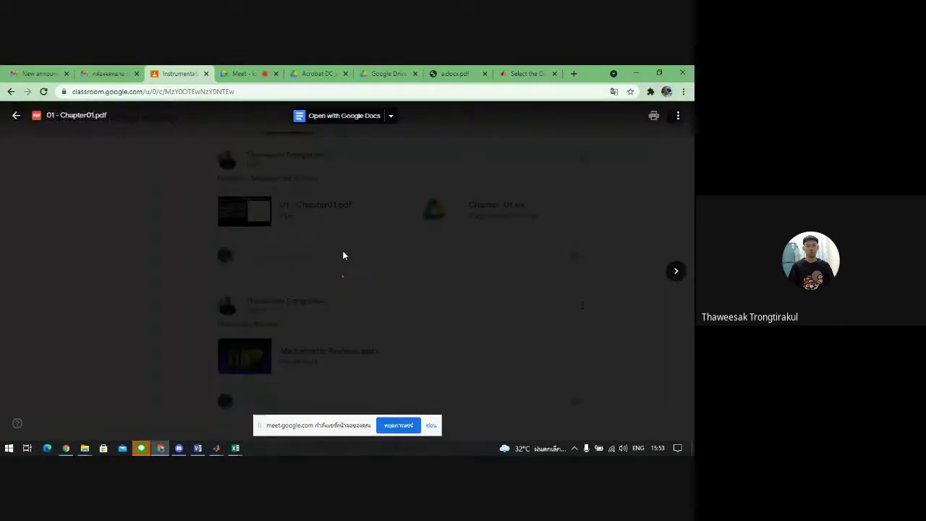
scroll(474, 290, down, 5)
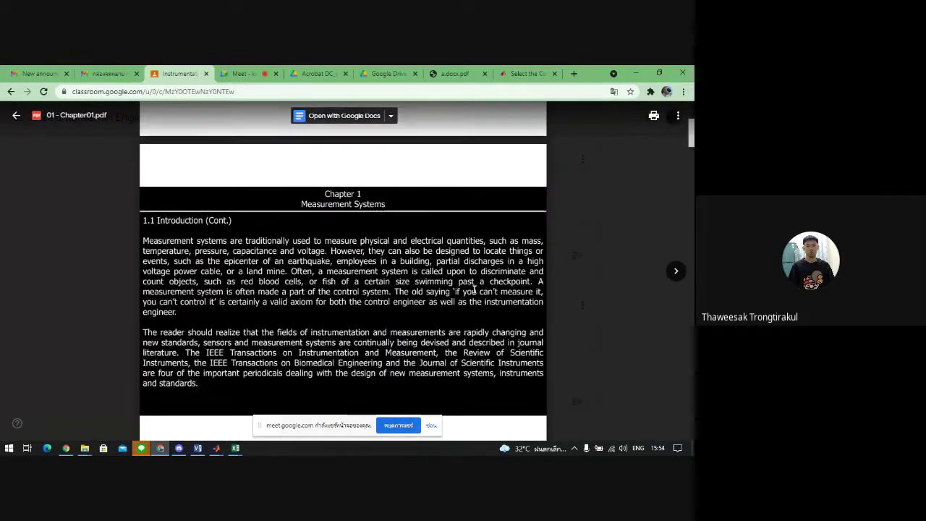
scroll(474, 290, down, 10)
scroll(689, 215, down, 3)
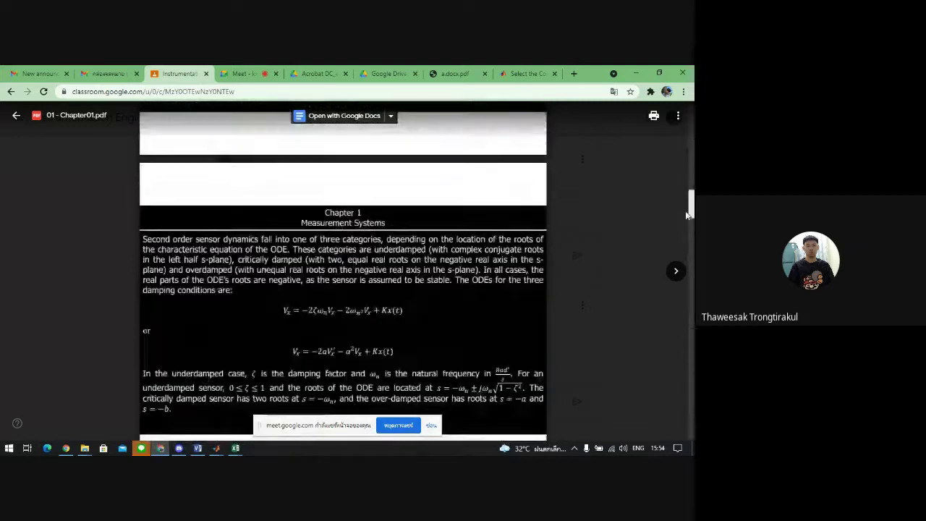
drag(688, 215, 661, 408)
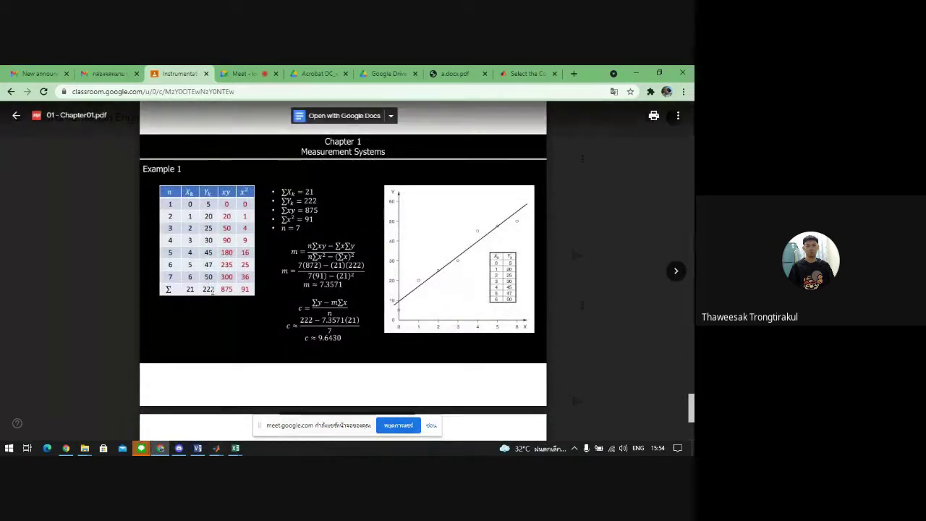
- Arrange the MATLAB editor and a reduced Chrome window so that Example 1's data table stays readable beside the script
mouse_move(216, 448)
click(267, 396)
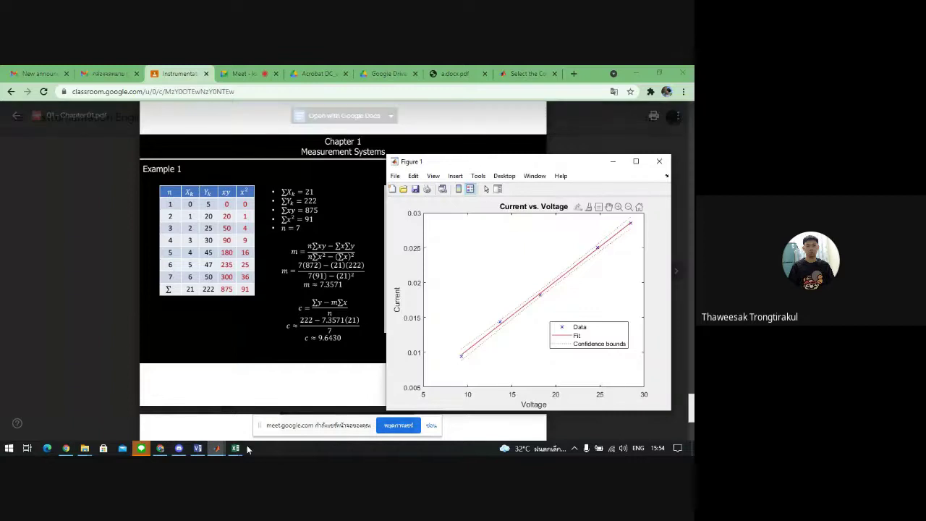
click(178, 402)
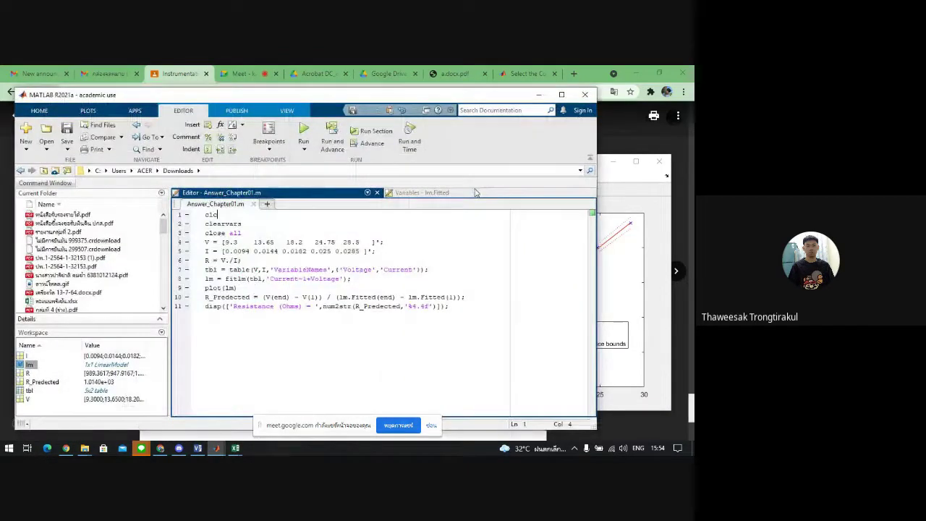
drag(514, 95, 599, 120)
drag(598, 72, 351, 160)
click(402, 140)
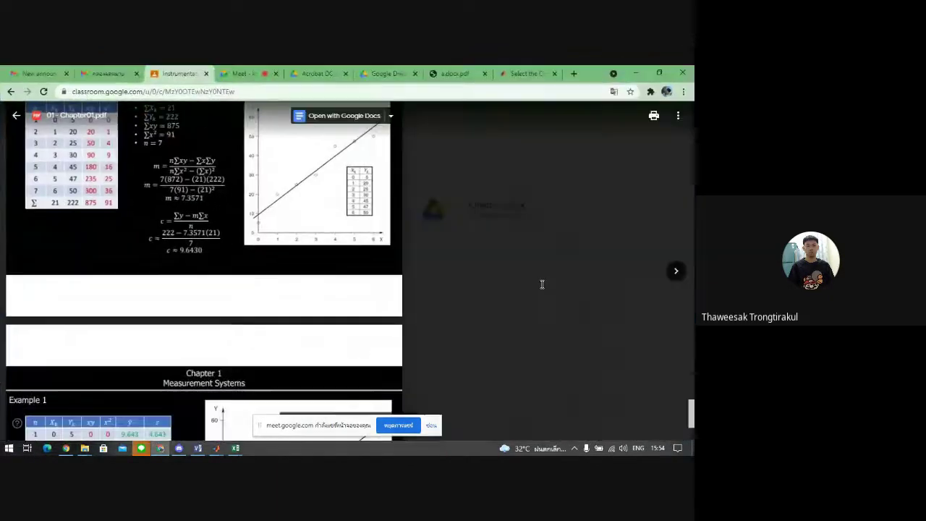
scroll(691, 404, up, 3)
scroll(691, 403, down, 3)
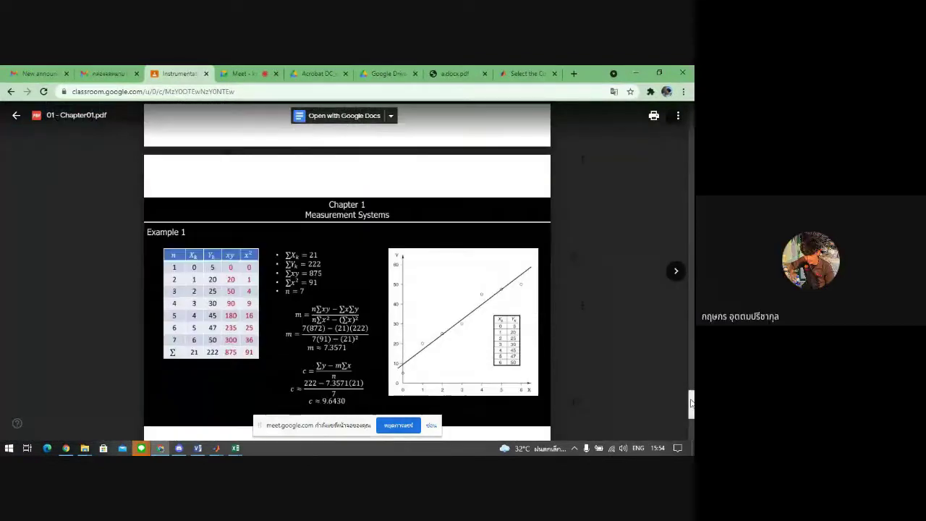
click(660, 72)
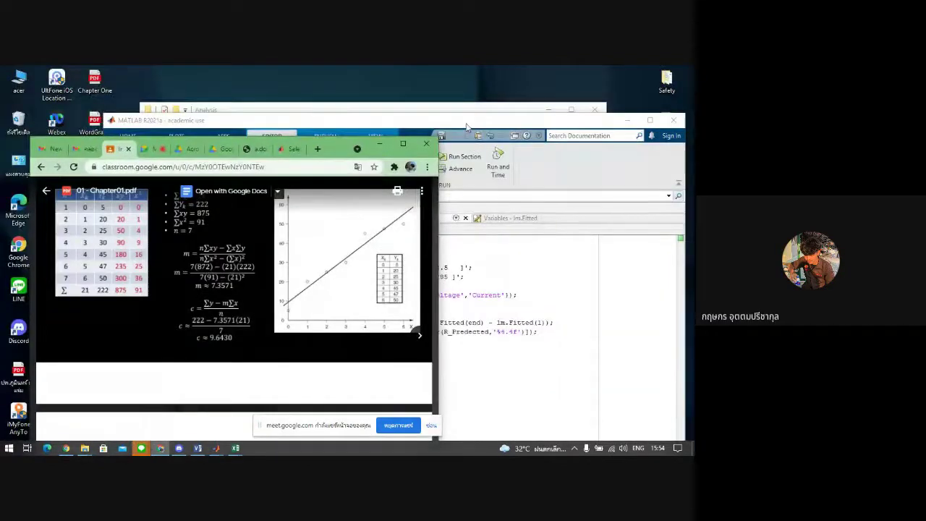
click(466, 126)
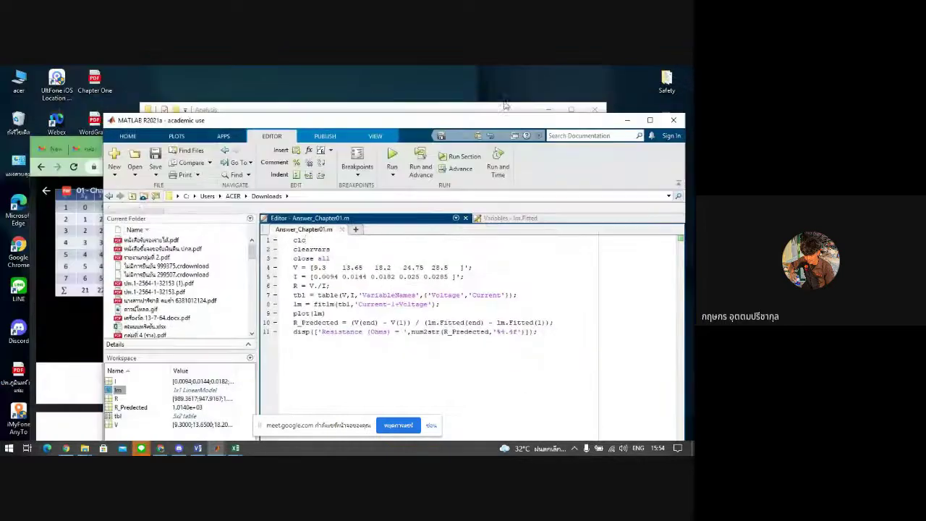
drag(505, 106, 568, 81)
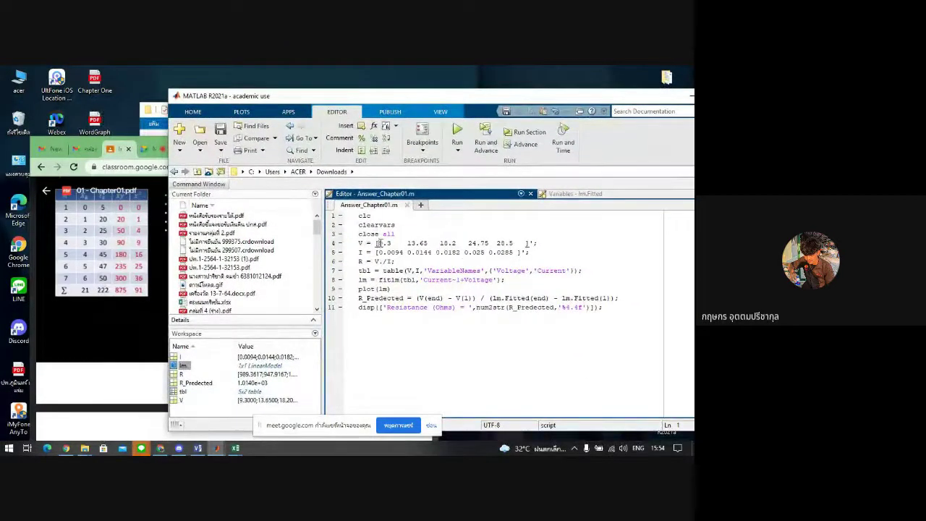
- Replace the values of vector V on line 4 of Answer_Chapter01.m with 0 1 2 3 4 5 6
drag(378, 243, 516, 243)
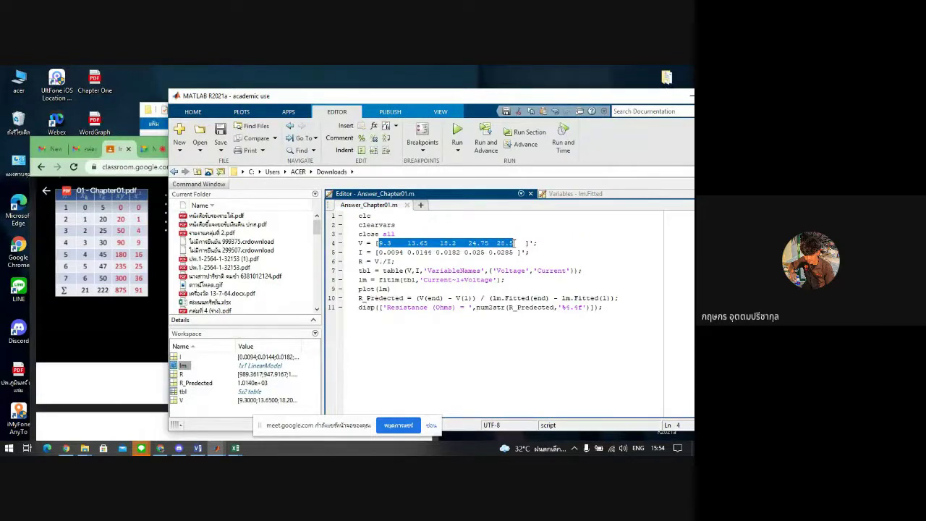
text(0 1 2 3 4 5 6)
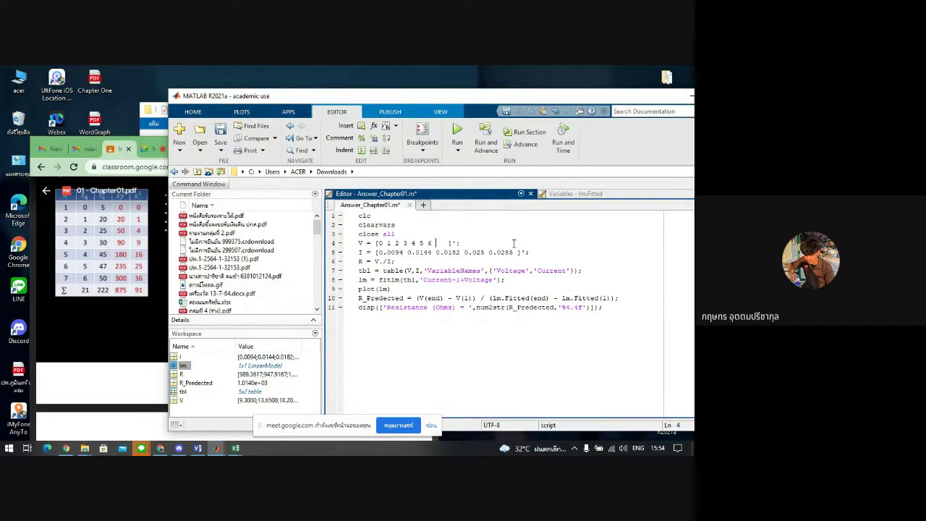
key(BackSpace)
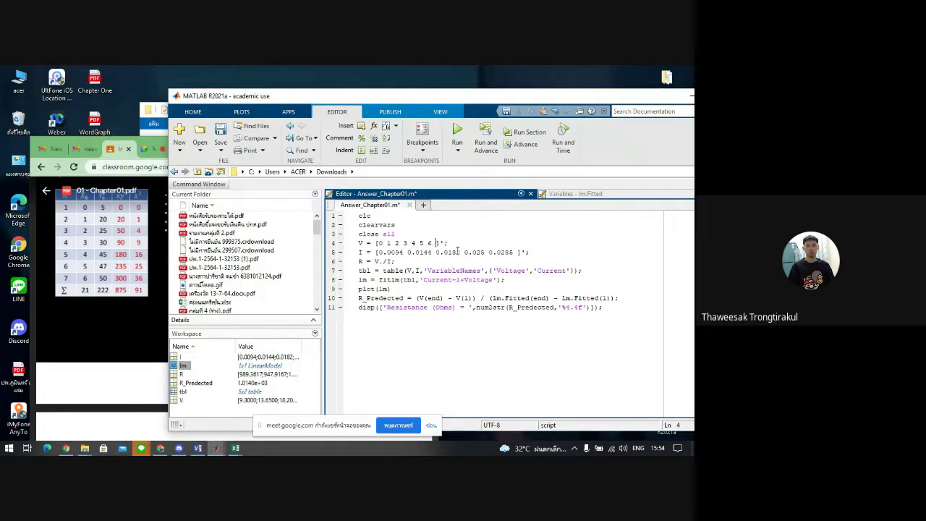
drag(379, 255, 515, 253)
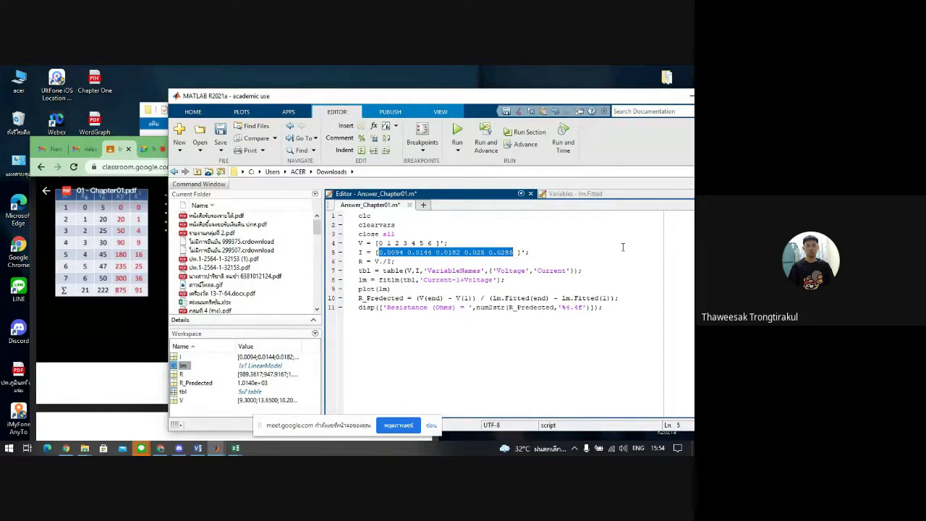
text(5)
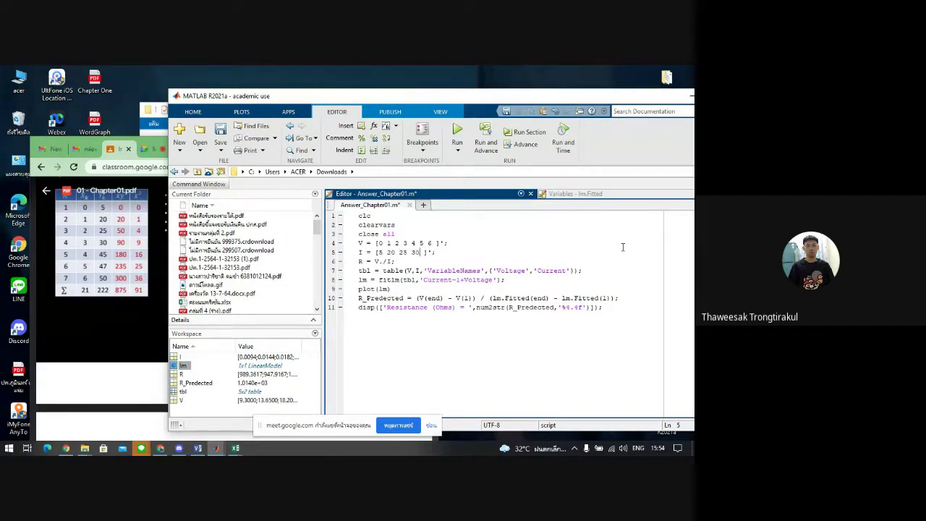
text( 20 25 30 45 47 50)
click(493, 241)
click(457, 134)
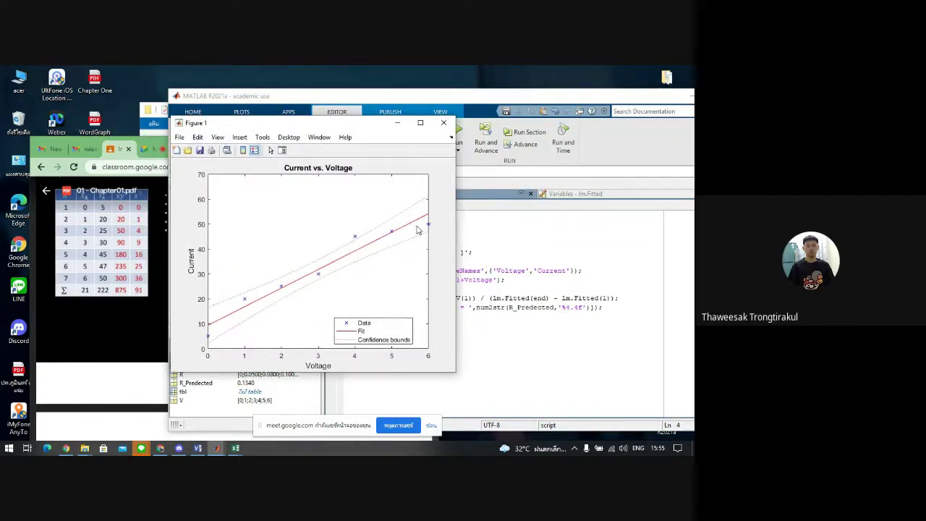
- Arrange the Current vs. Voltage figure beside the Example 1 chart in 01 - Chapter01.pdf to compare the two regression lines
click(159, 199)
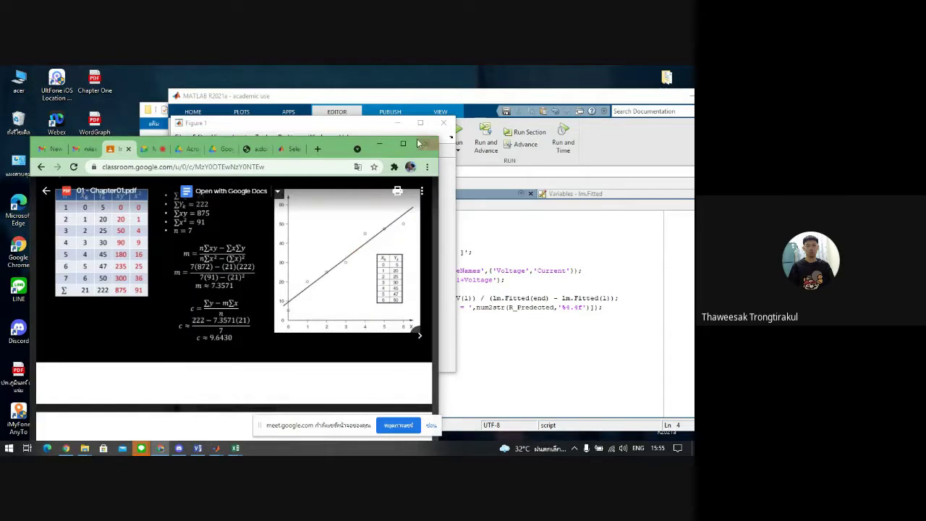
drag(370, 125, 579, 132)
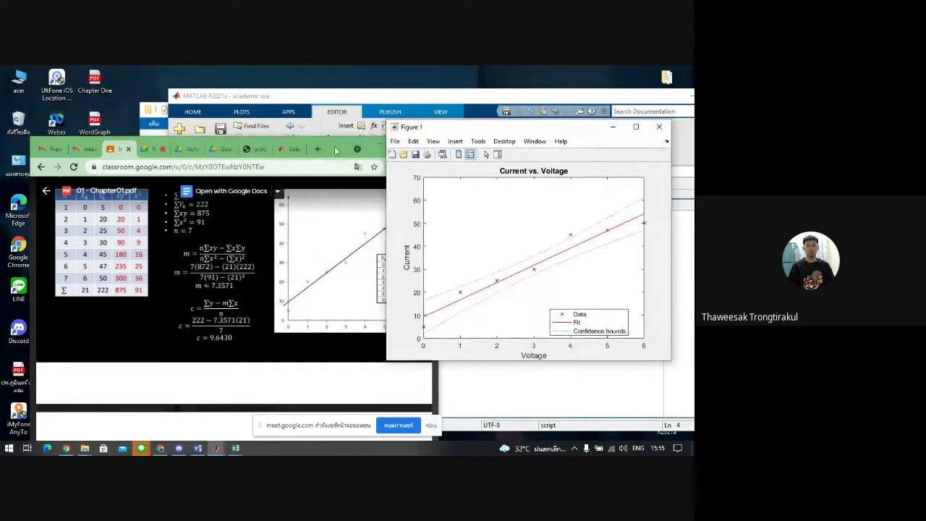
drag(336, 149, 291, 139)
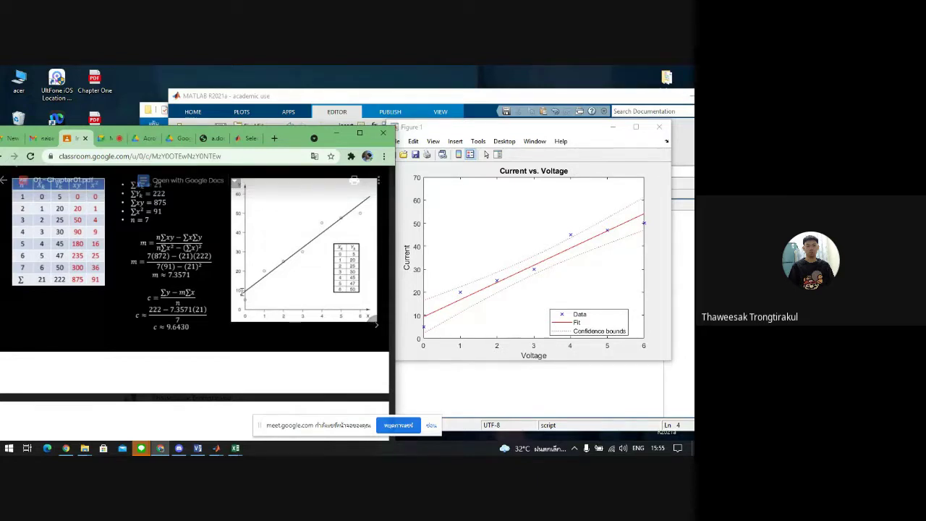
click(455, 162)
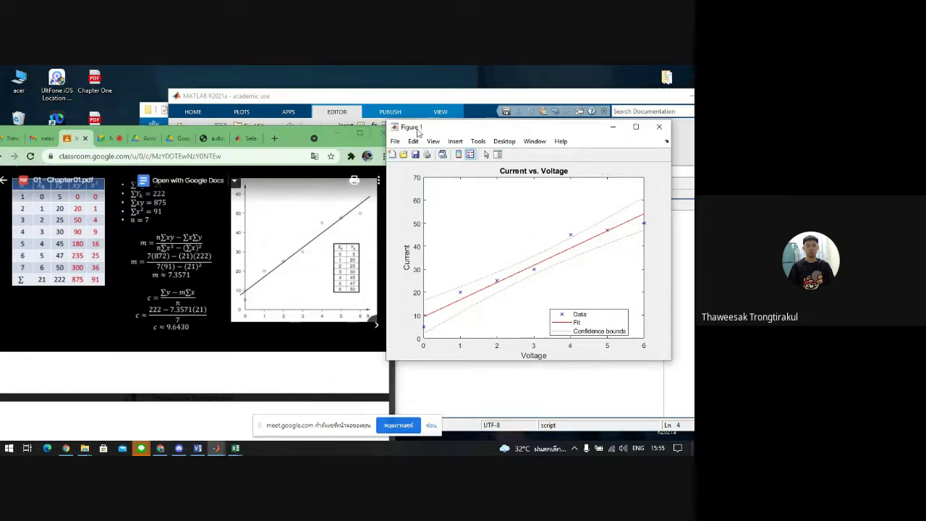
- Close the figure and inspect the lm.Fitted values and the lm model properties, keeping the PDF's slope and intercept calculation in view
click(659, 126)
click(555, 207)
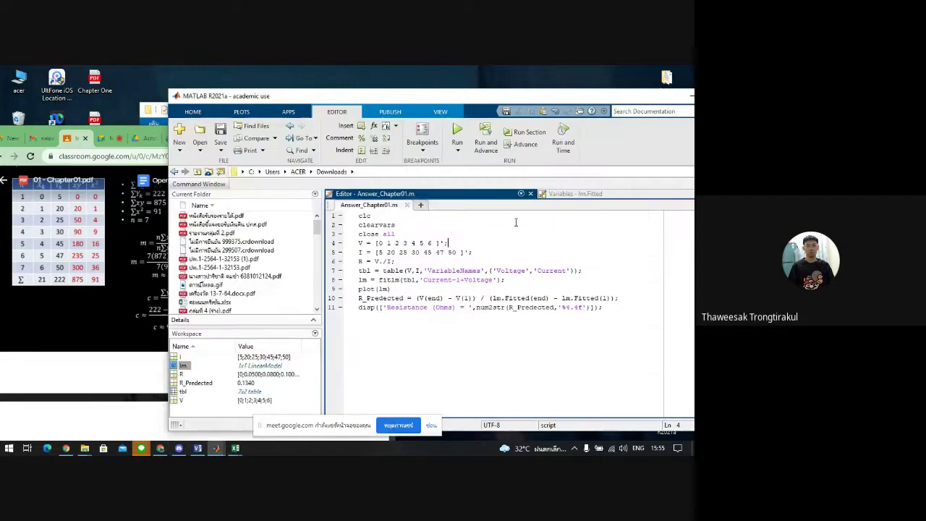
click(583, 194)
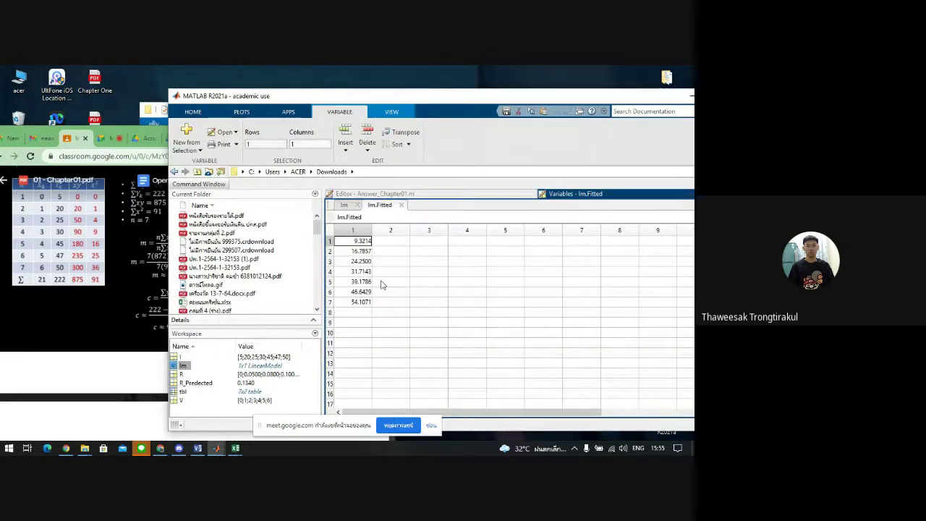
drag(457, 103, 516, 95)
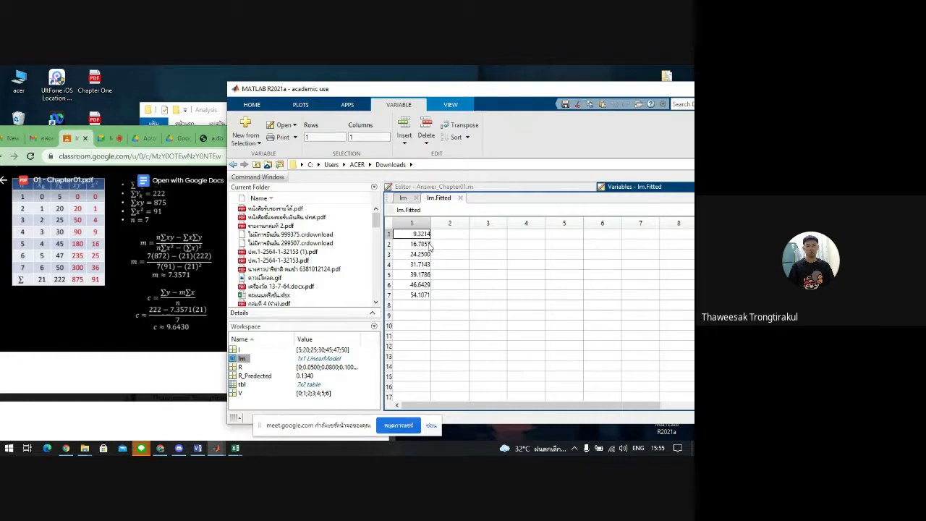
click(403, 198)
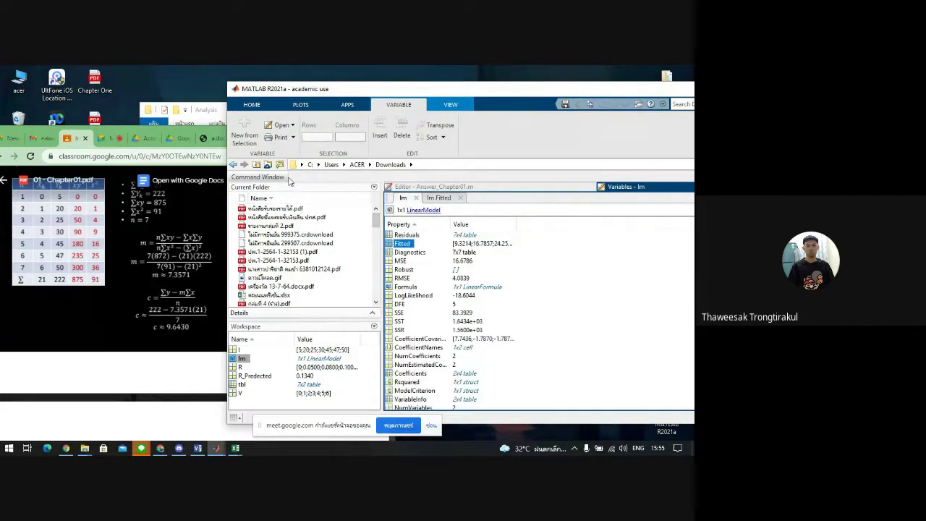
- Show the Command Window output, highlight the printed resistance line, and return to the lm variable view
click(288, 178)
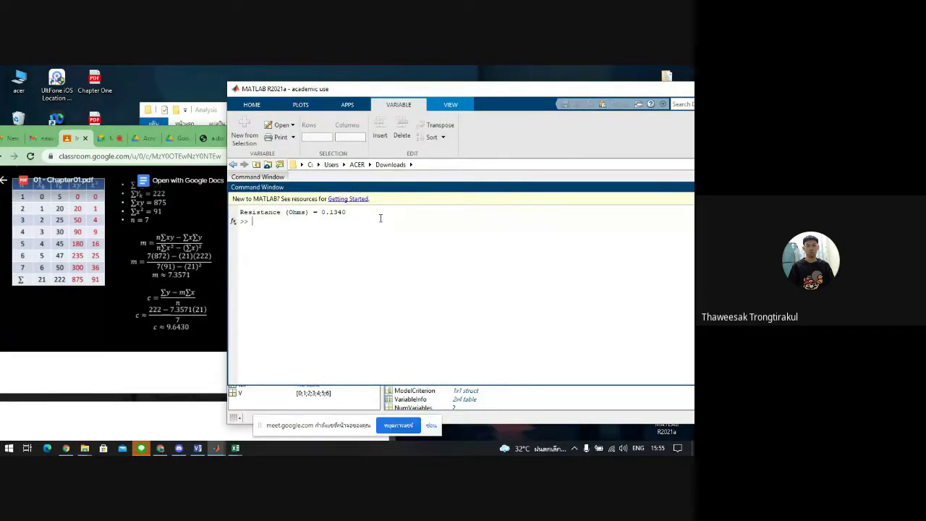
drag(383, 214, 264, 212)
click(360, 245)
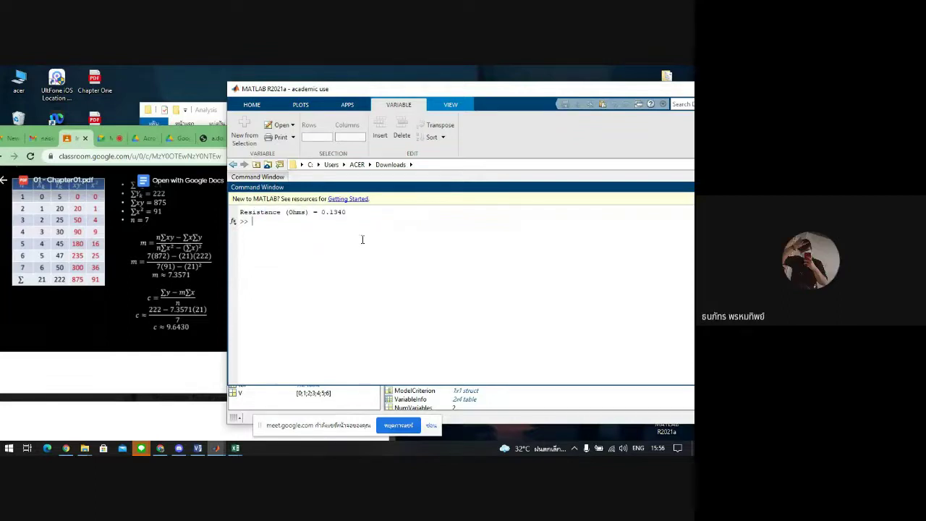
drag(361, 207, 240, 217)
click(241, 212)
triple_click(374, 213)
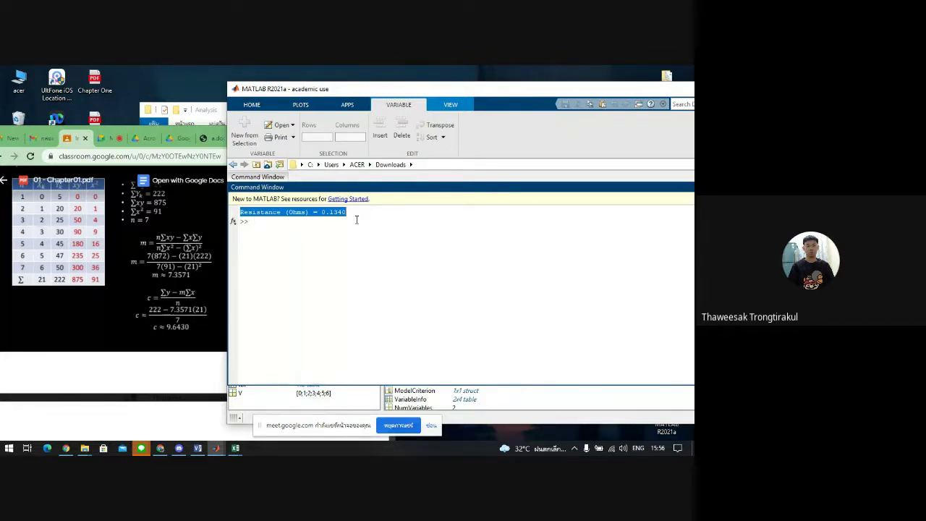
double_click(274, 186)
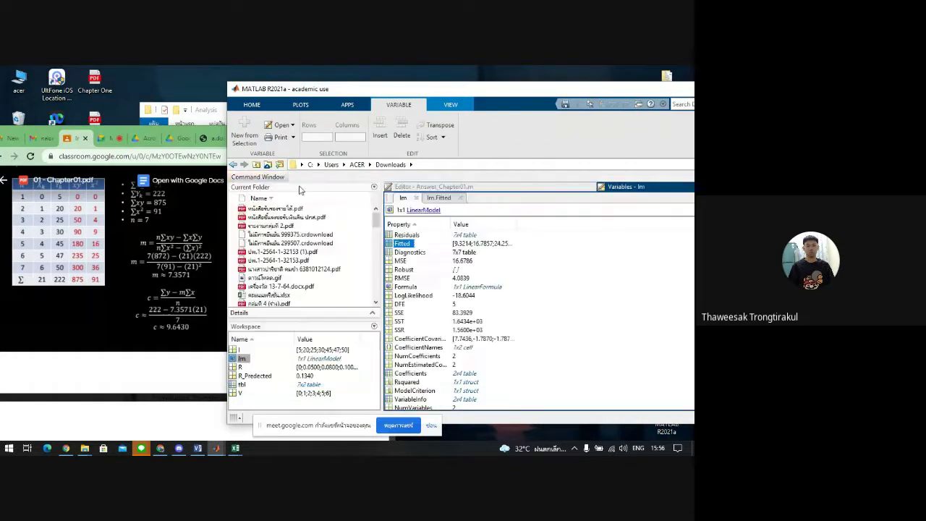
- Examine the fitted values in lm.Fitted, checking them against the code in Answer_Chapter01.m
click(437, 197)
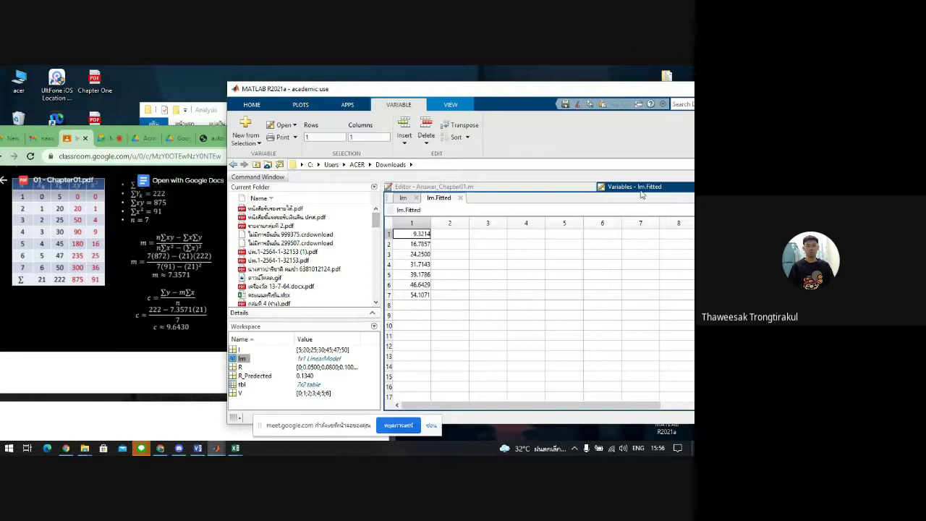
click(469, 188)
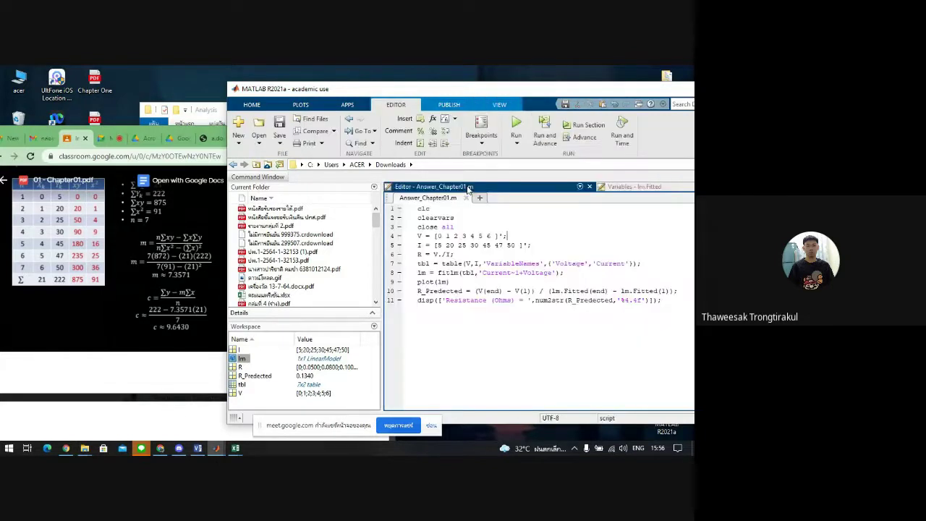
click(624, 186)
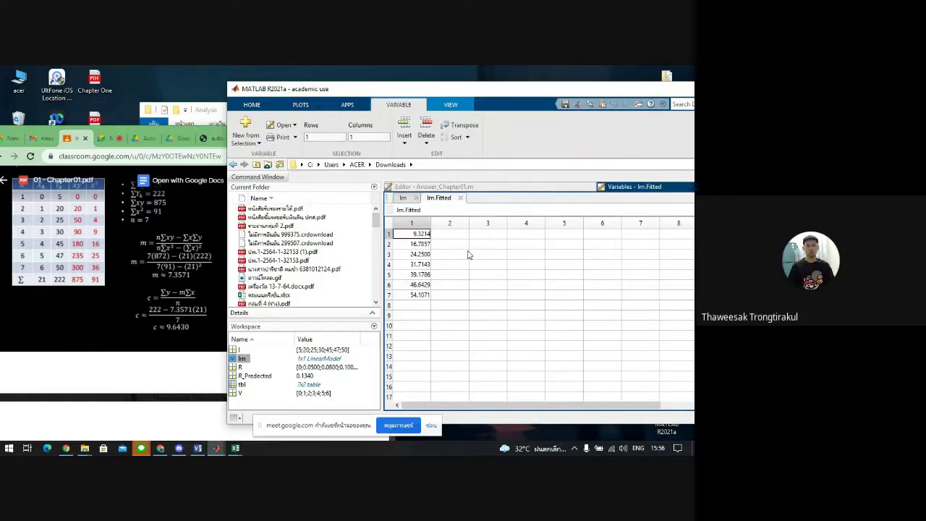
click(450, 264)
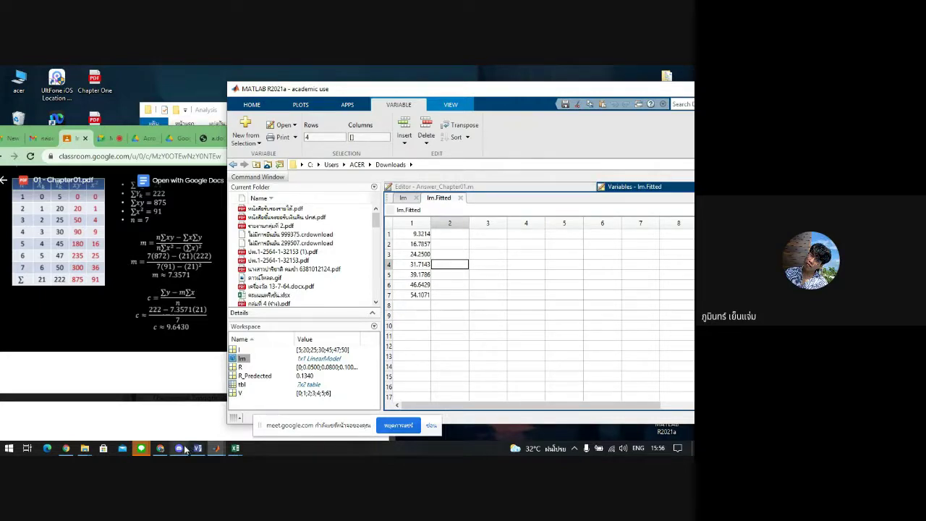
mouse_move(184, 450)
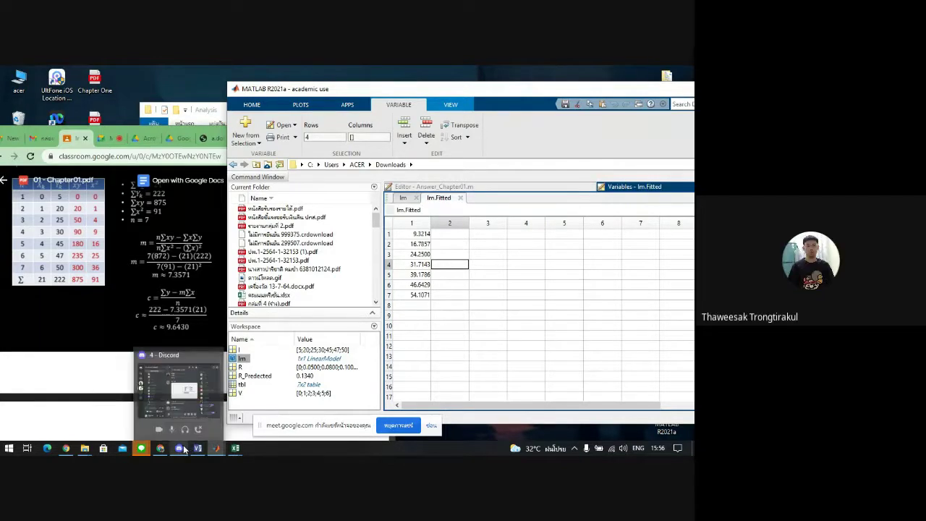
click(426, 313)
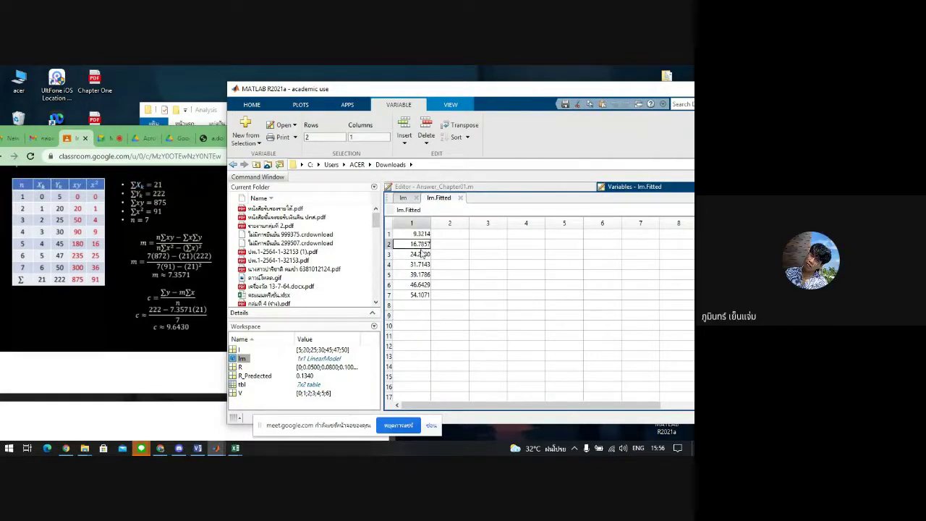
click(424, 246)
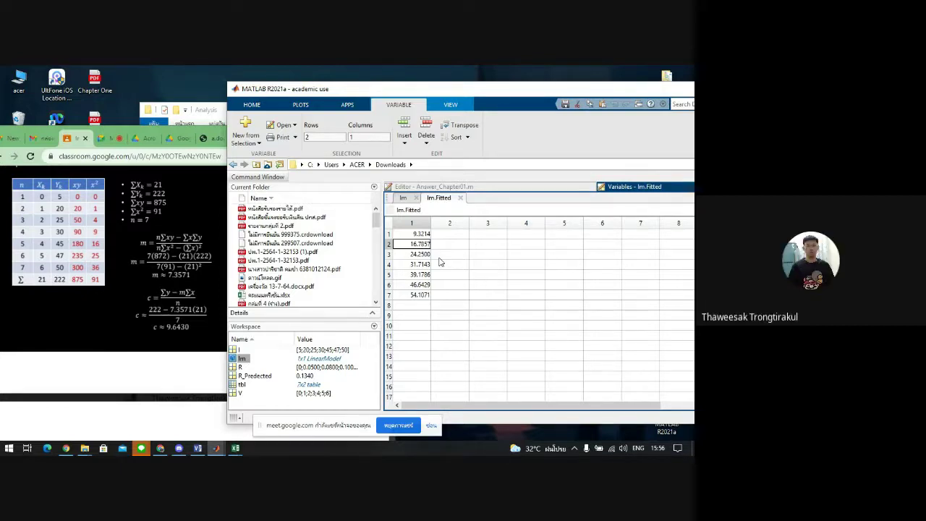
- Go to the Example 1 page with the ŷ and ε columns in 01 - Chapter01.pdf and compare its predicted values with lm.Fitted
click(180, 163)
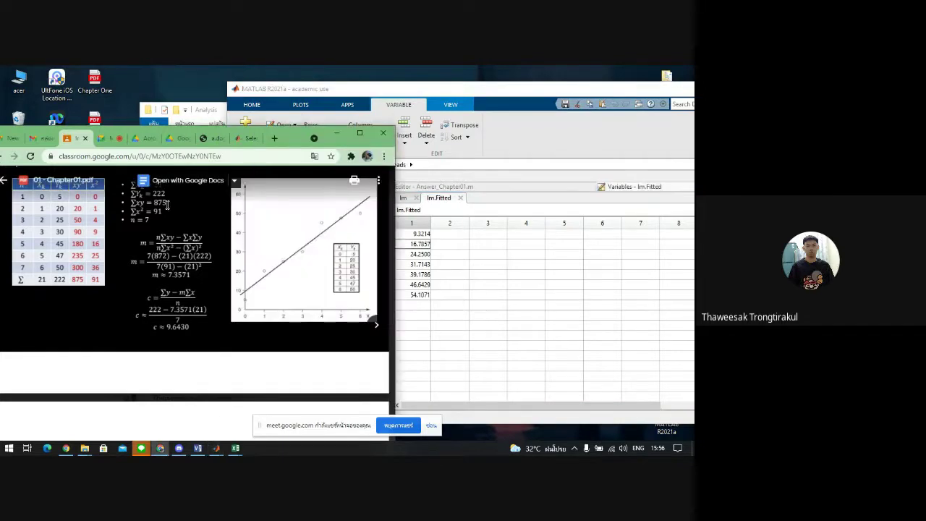
click(359, 136)
scroll(368, 190, down, 5)
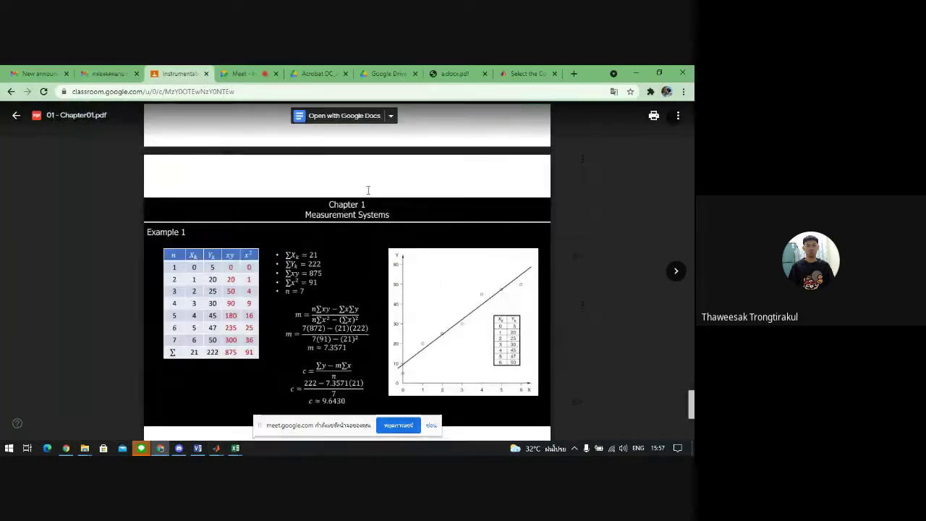
scroll(368, 190, down, 1)
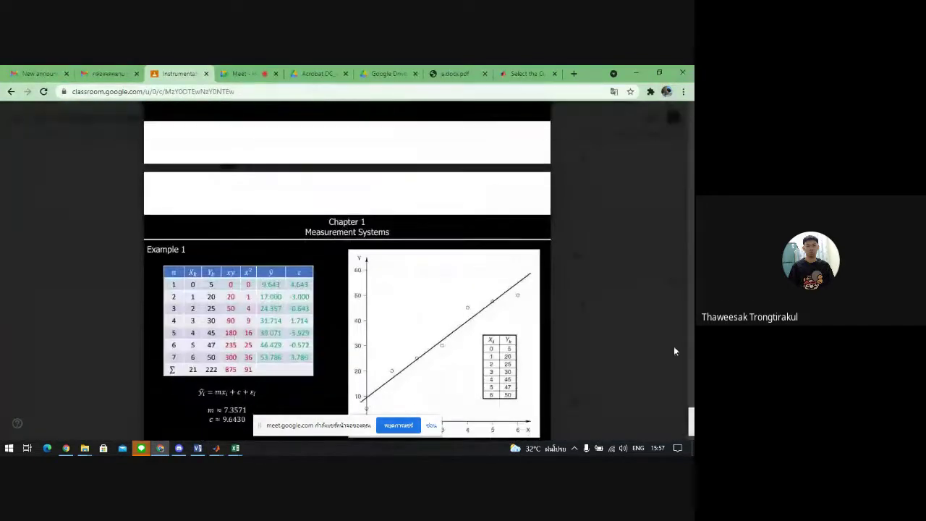
scroll(601, 314, down, 1)
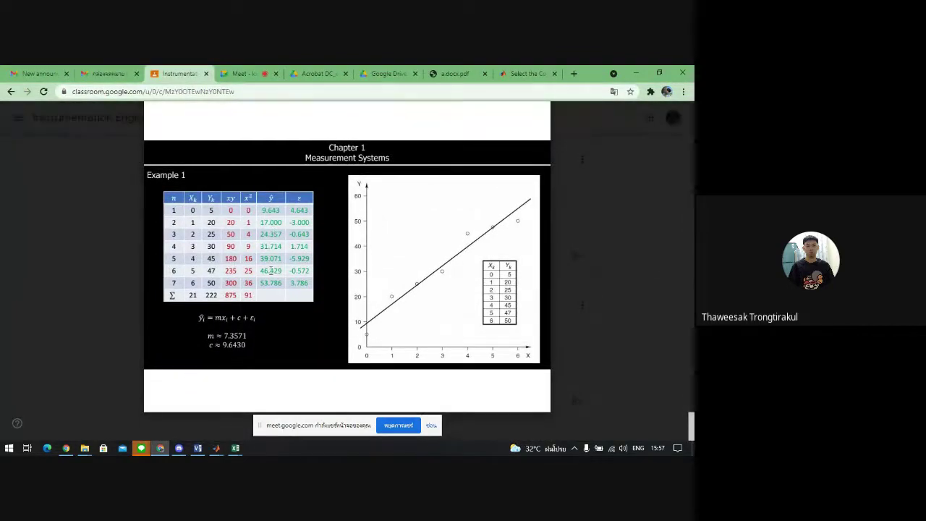
click(659, 73)
click(492, 96)
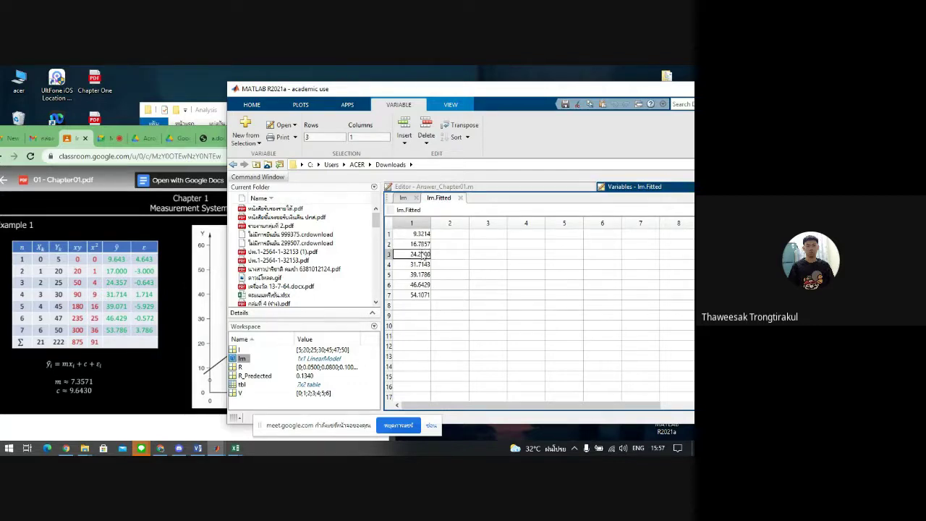
click(426, 254)
- Recheck the resistance result in the Command Window and return to the lm.Fitted values
click(271, 178)
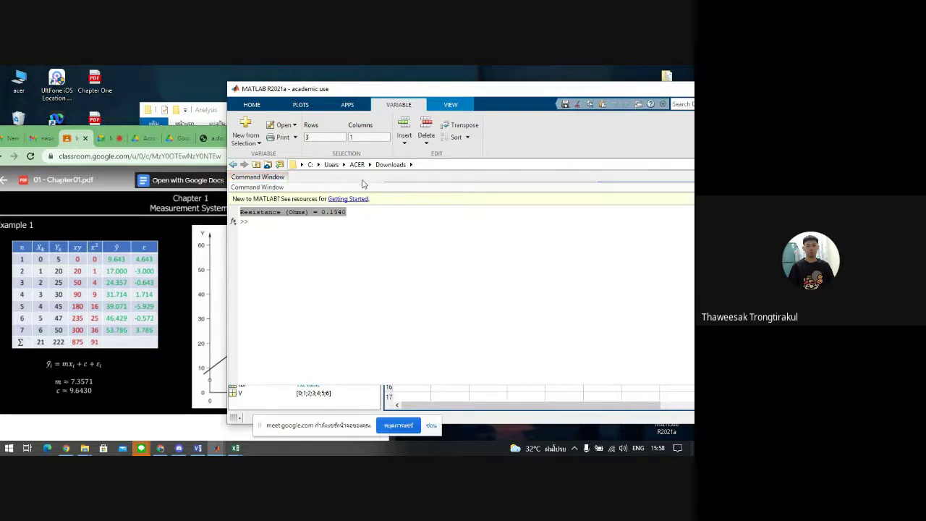
click(353, 238)
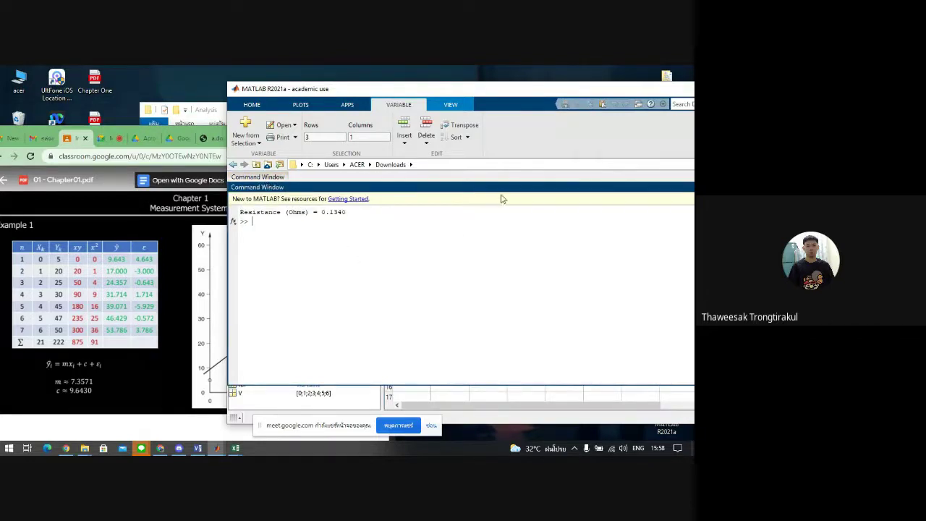
click(335, 176)
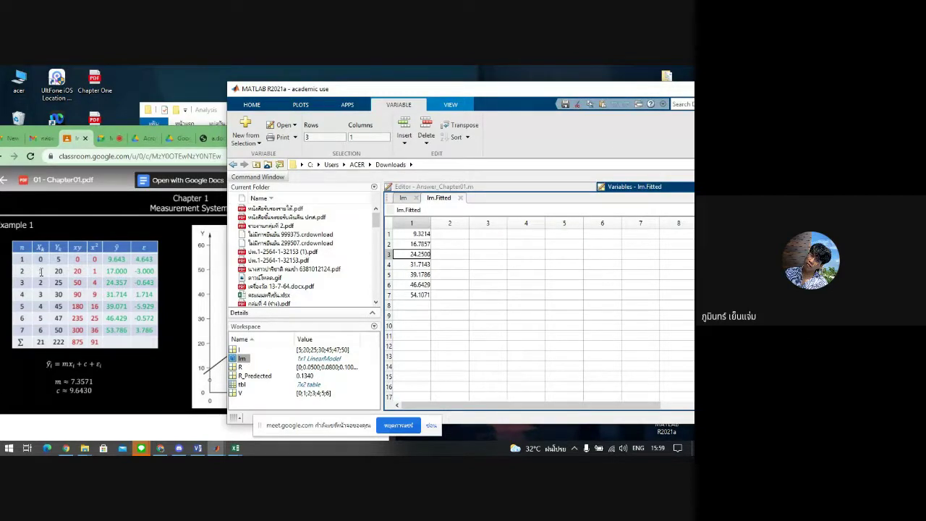
- Check the in-call messages in Google Meet and return to the Example 1 table of predicted values and errors in 01 - Chapter01.pdf
click(105, 139)
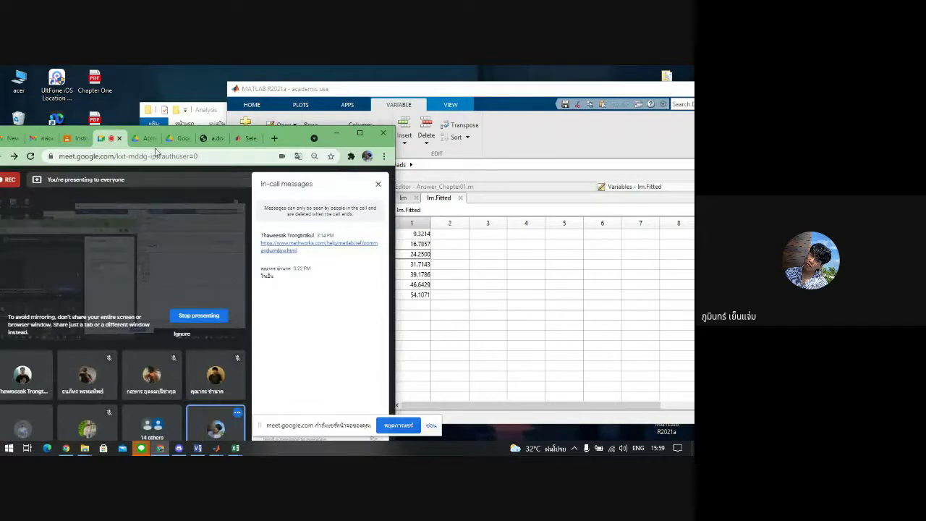
drag(368, 128, 332, 96)
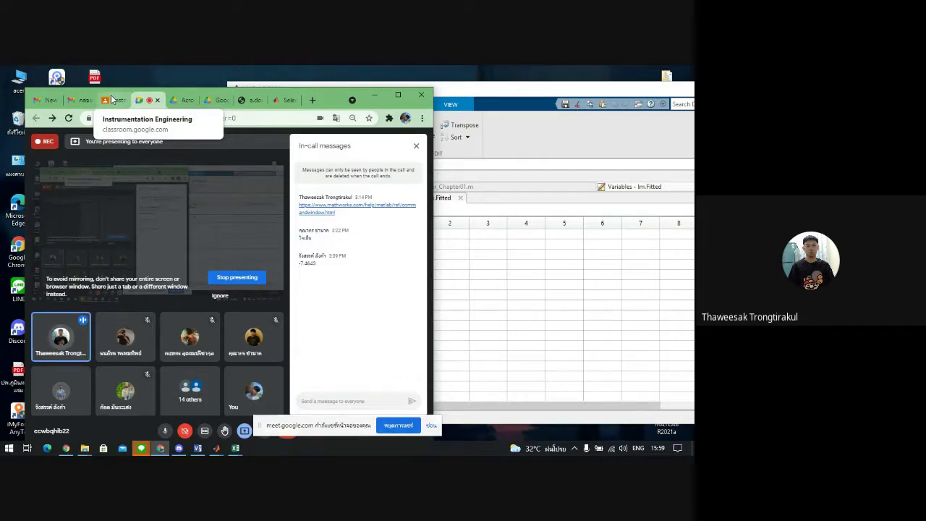
drag(111, 103, 101, 86)
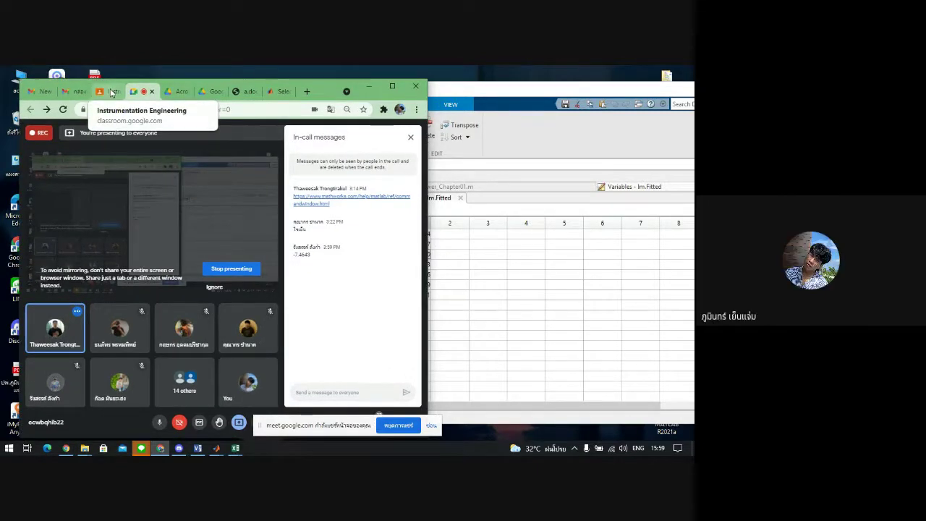
click(112, 93)
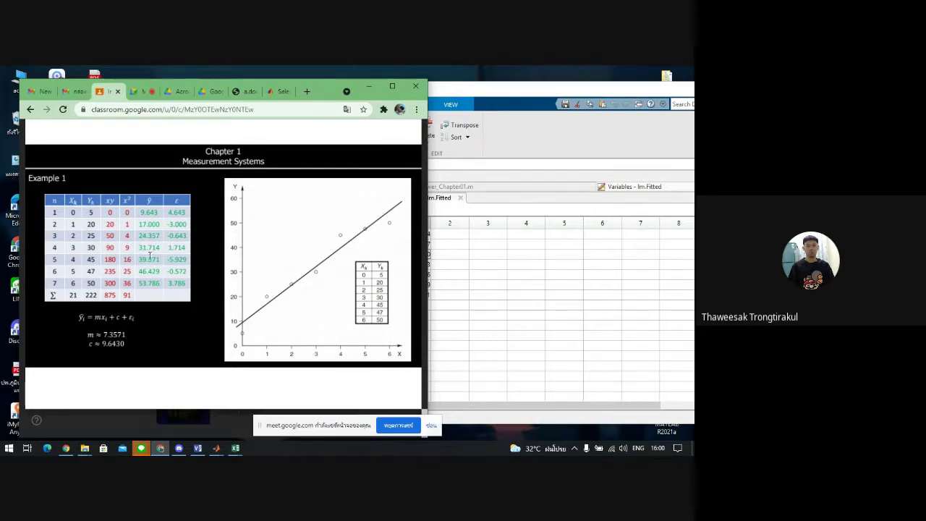
mouse_move(178, 191)
mouse_move(64, 235)
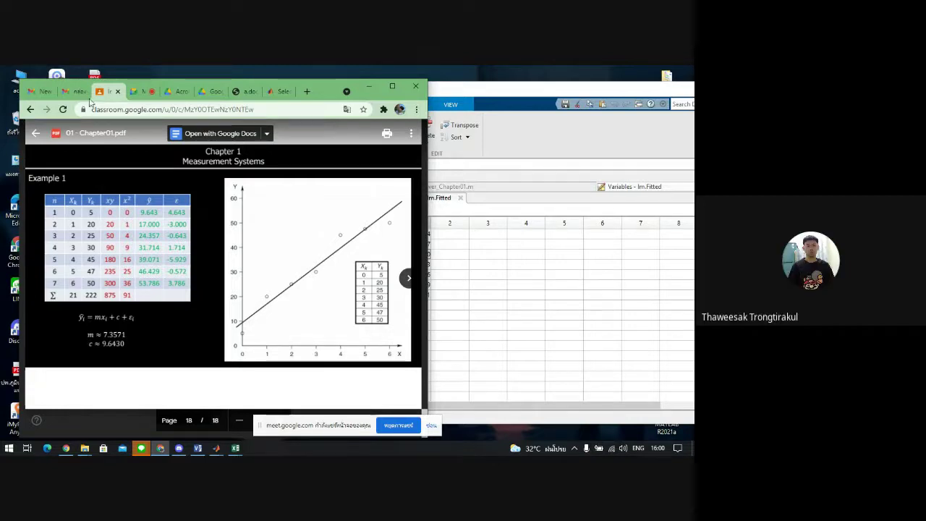
- Shift the browser window aside and compare the Example 1 ŷ column in 01 - Chapter01.pdf with MATLAB's lm.Fitted values
drag(321, 91, 304, 88)
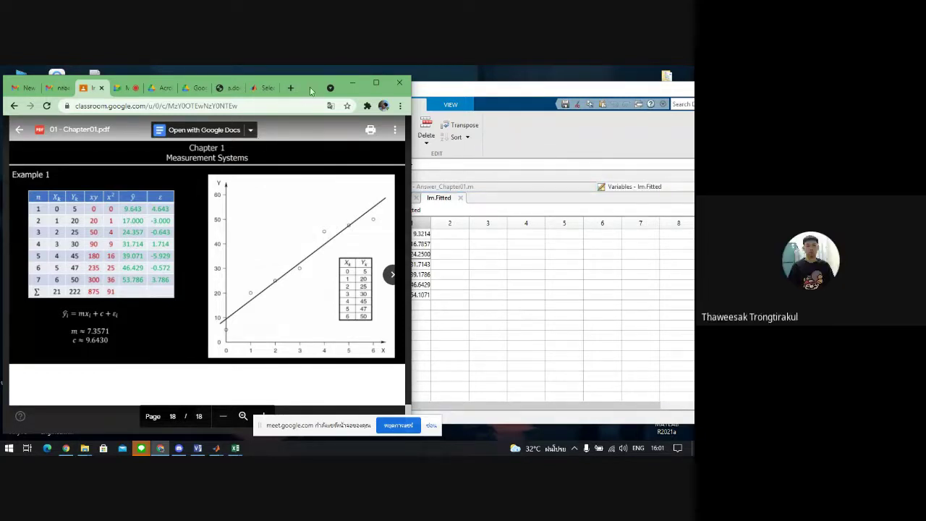
click(540, 155)
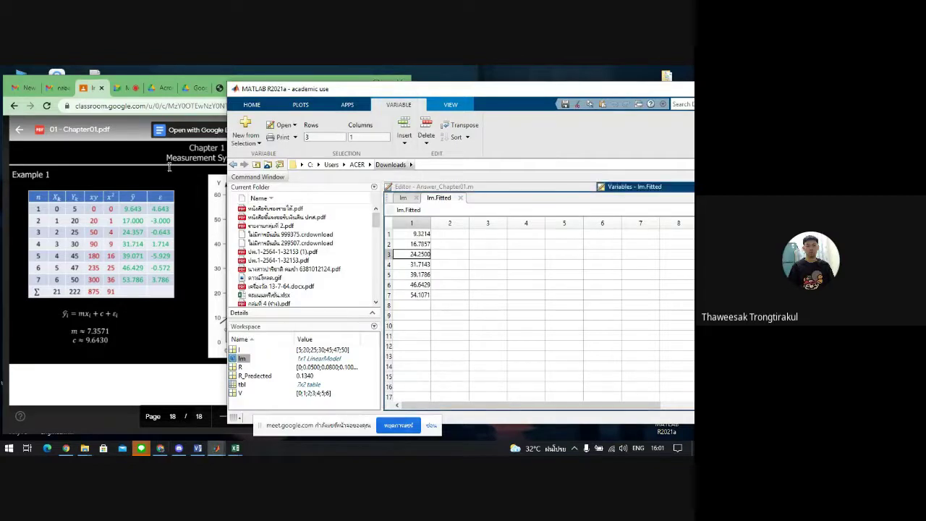
click(145, 218)
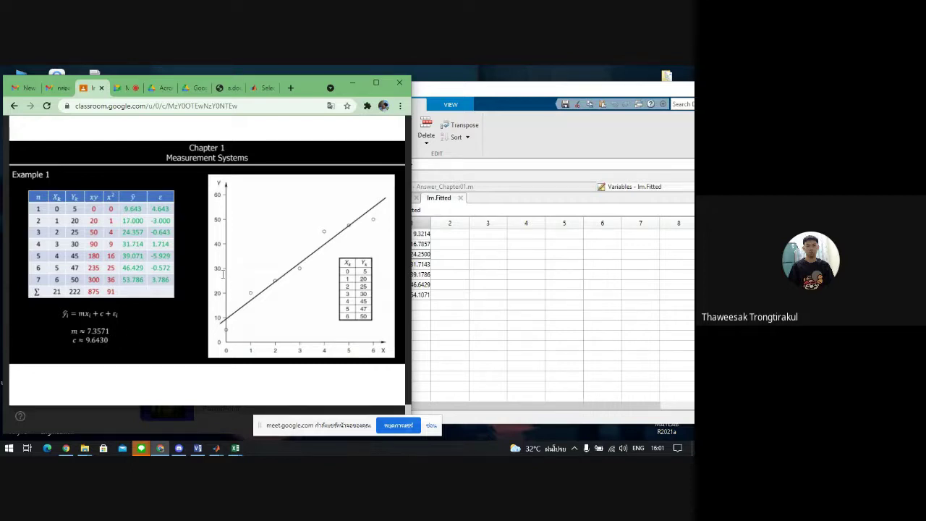
click(485, 181)
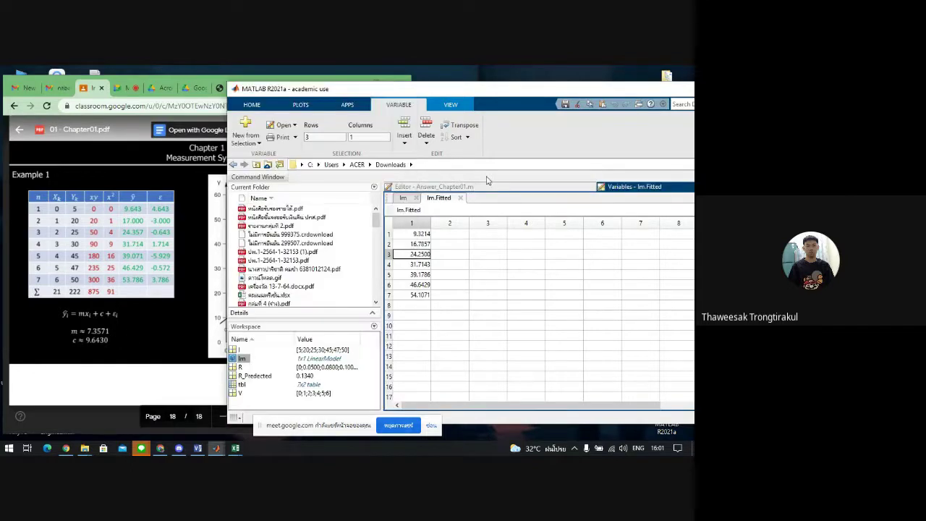
- Return to the lm variable and examine the resistance result in MATLAB's Command Window
click(403, 198)
click(268, 176)
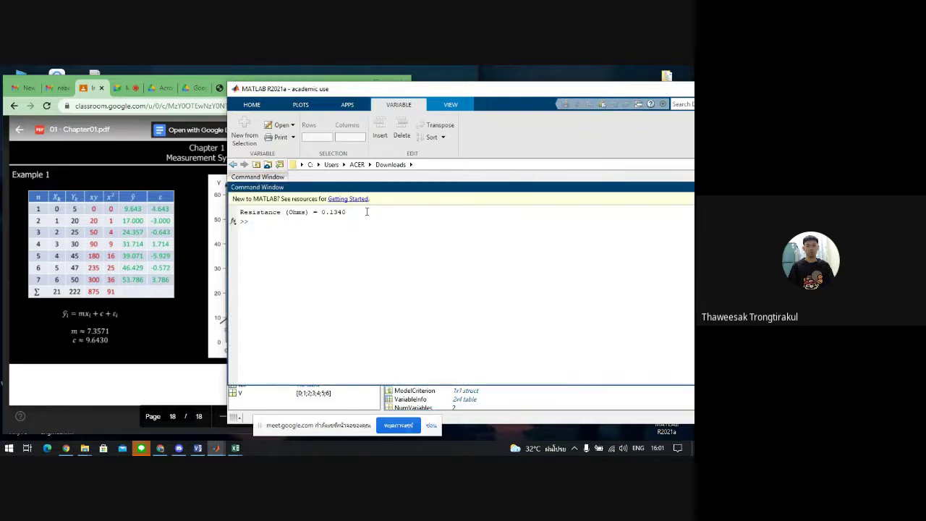
drag(360, 209, 329, 212)
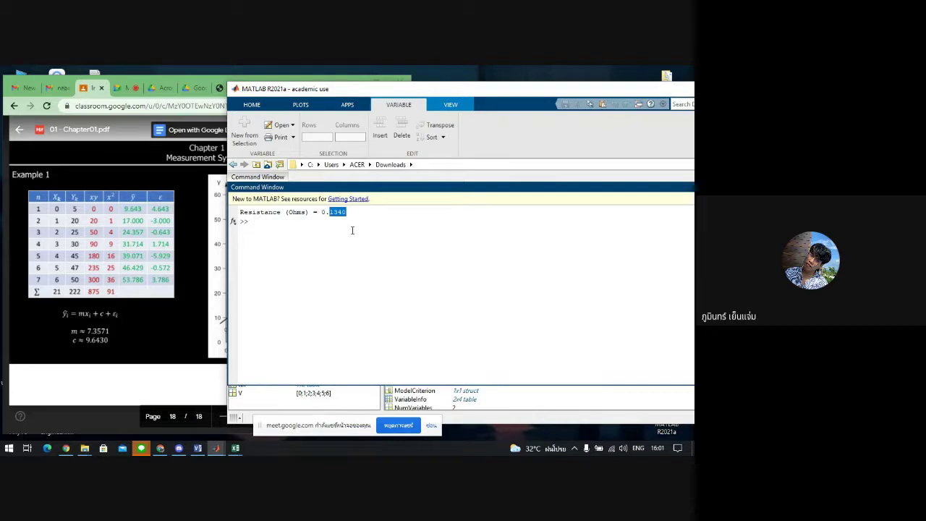
click(352, 231)
drag(311, 217, 350, 248)
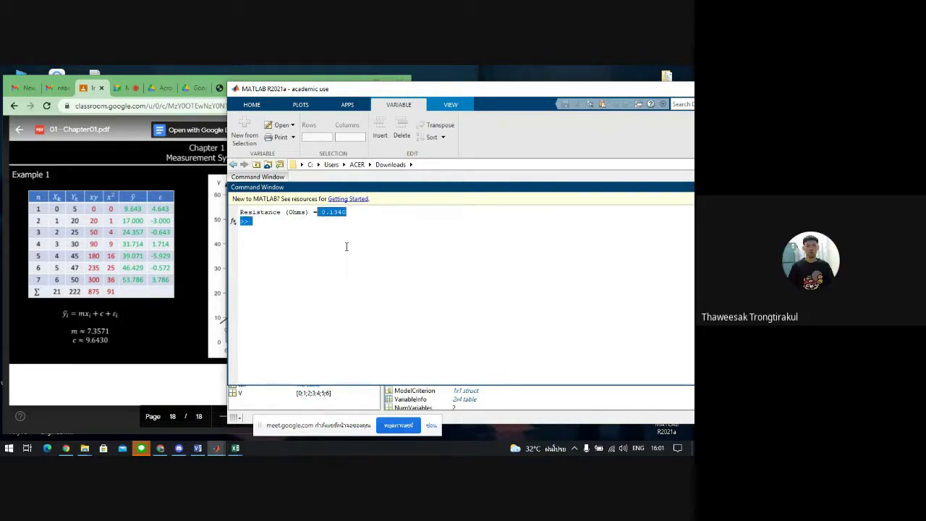
click(346, 248)
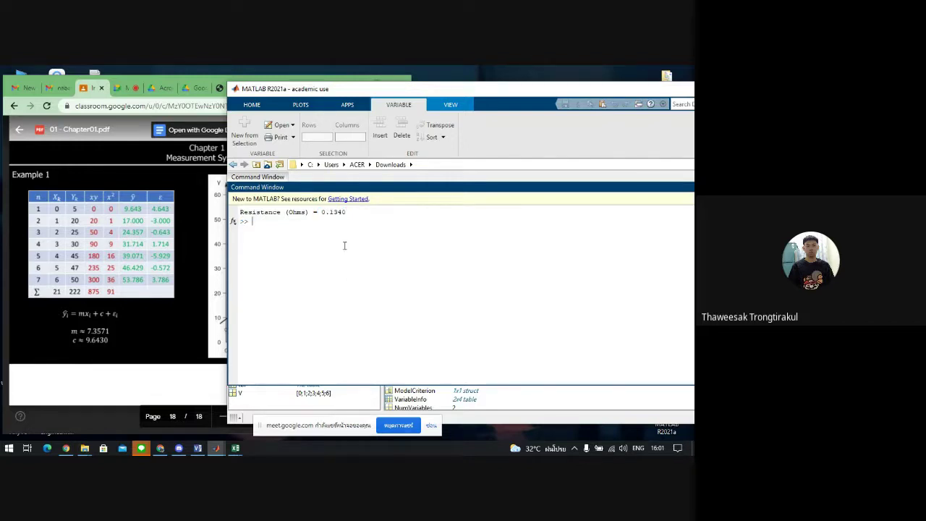
- Bring up the Current vs. Voltage plot in Figure 1 and check the in-call messages in Google Meet
mouse_move(215, 448)
click(275, 406)
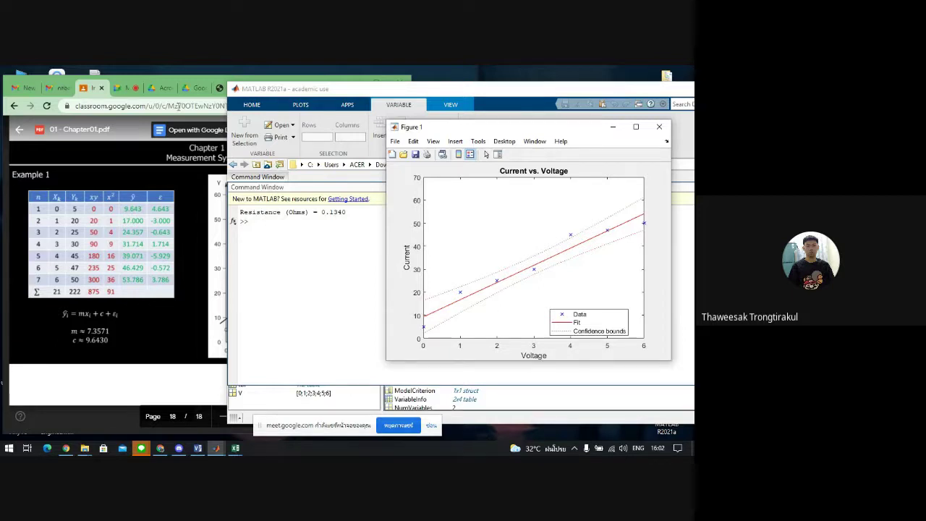
click(128, 88)
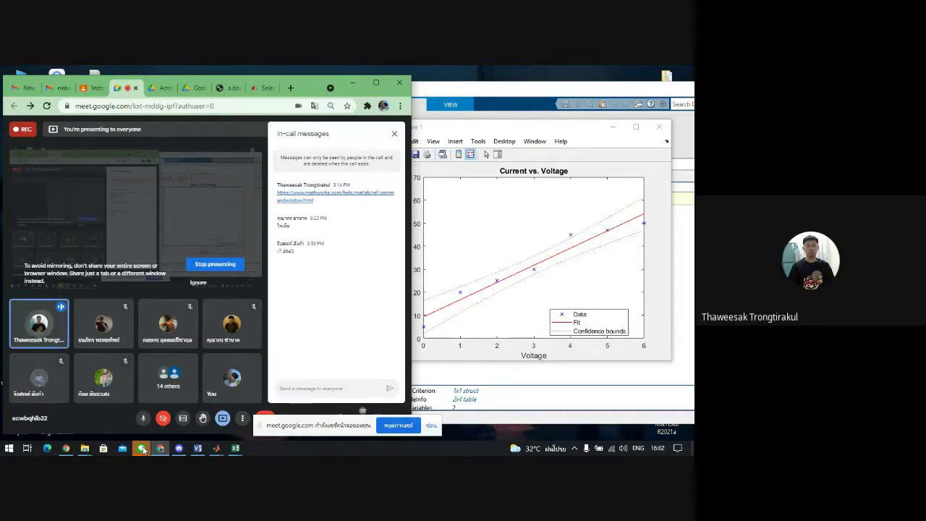
mouse_move(142, 449)
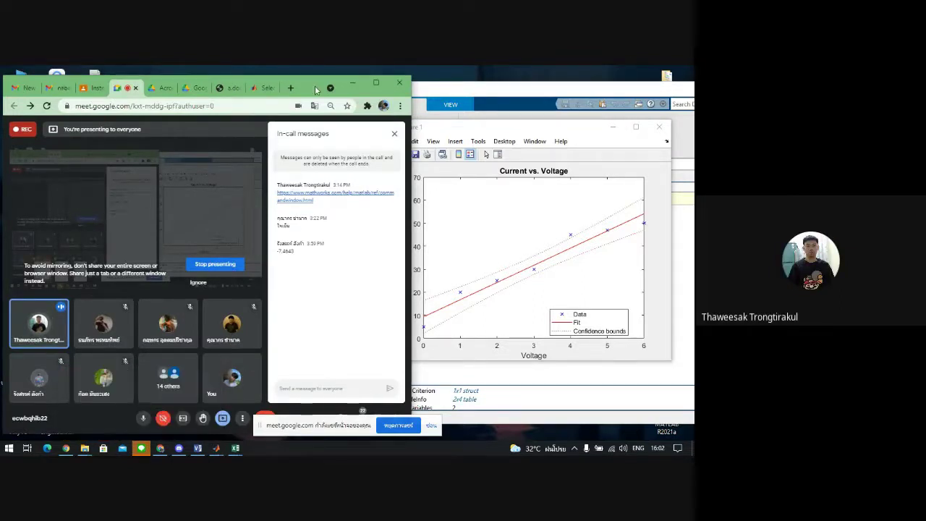
click(316, 89)
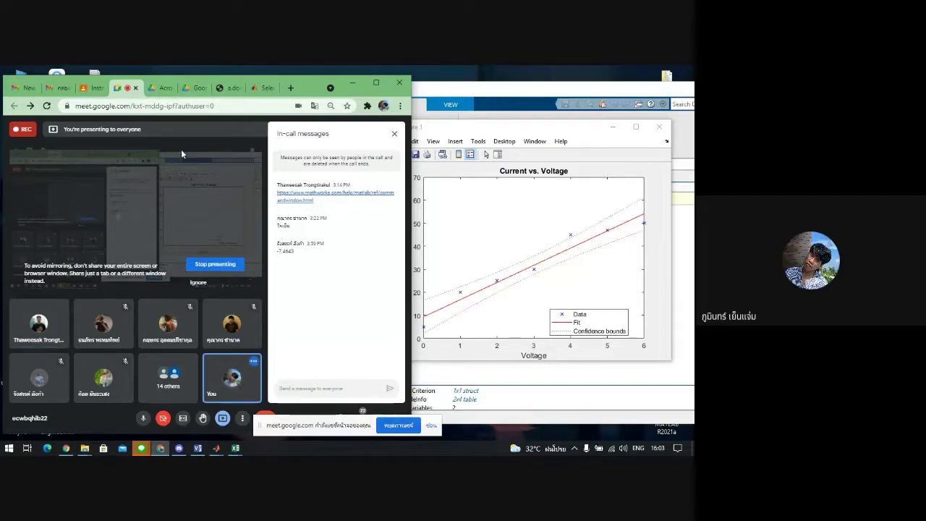
- Switch to a.docx.pdf, maximize the browser window and review the R results table and preceding page from page 42 upward
click(230, 88)
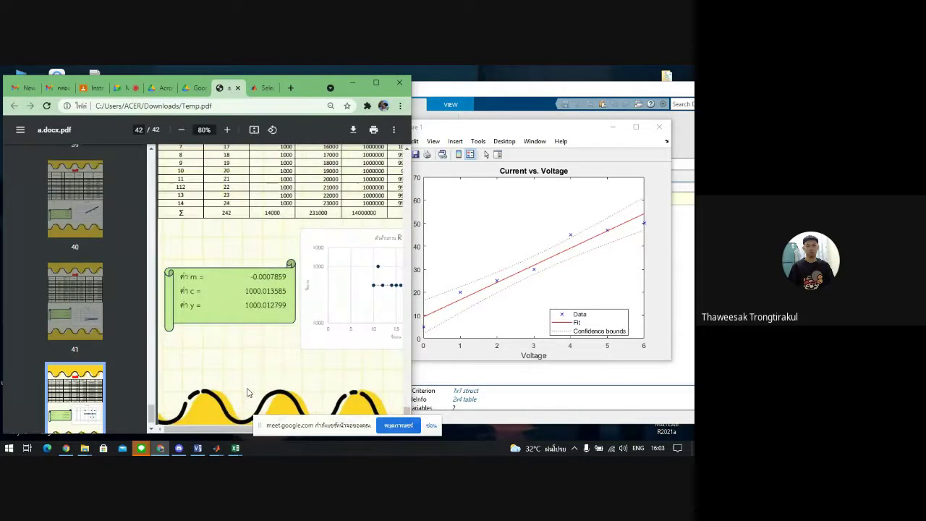
click(375, 82)
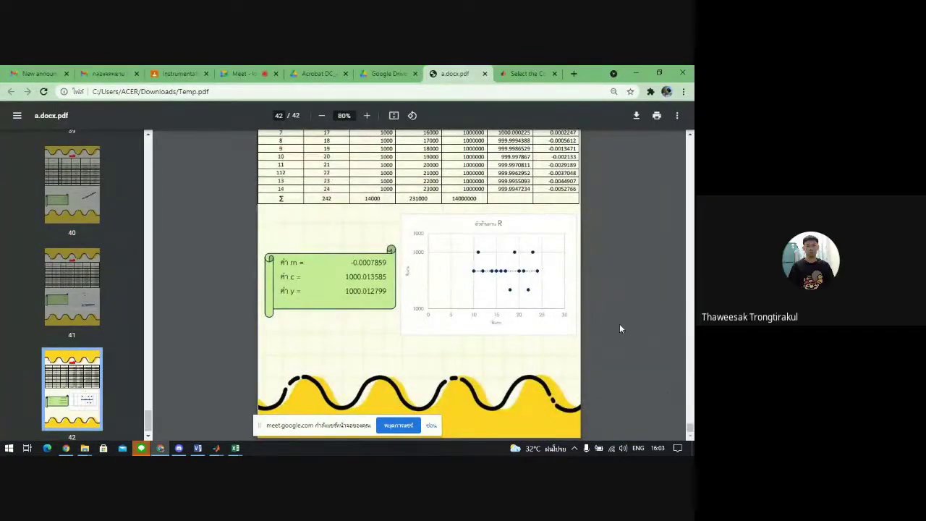
click(689, 137)
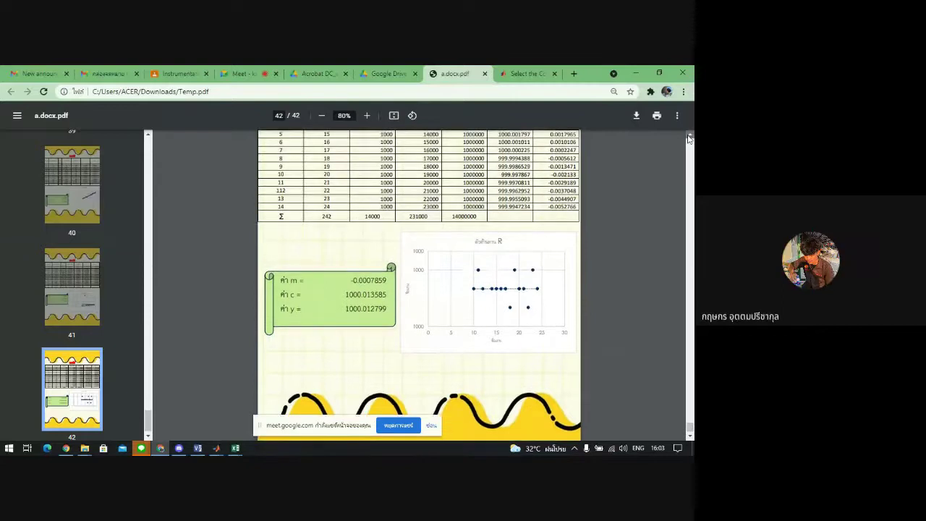
click(689, 138)
click(689, 137)
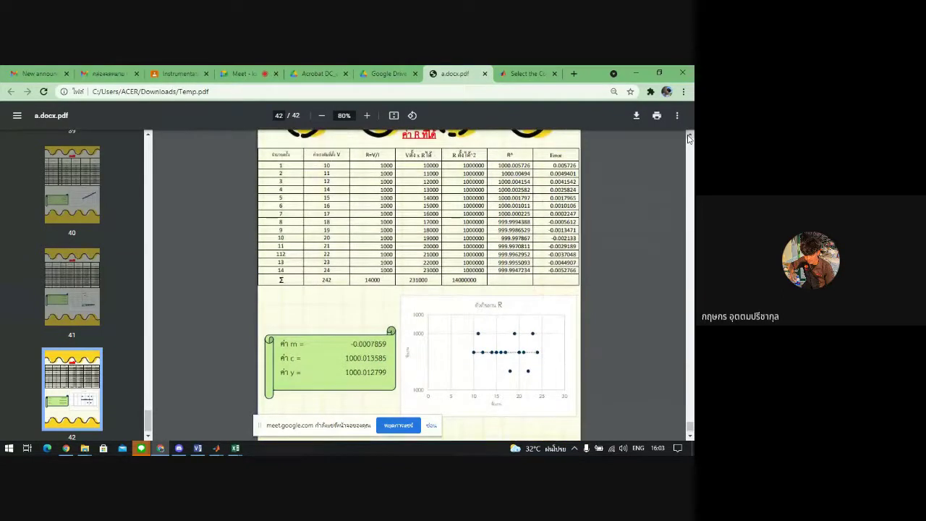
scroll(689, 138, up, 3)
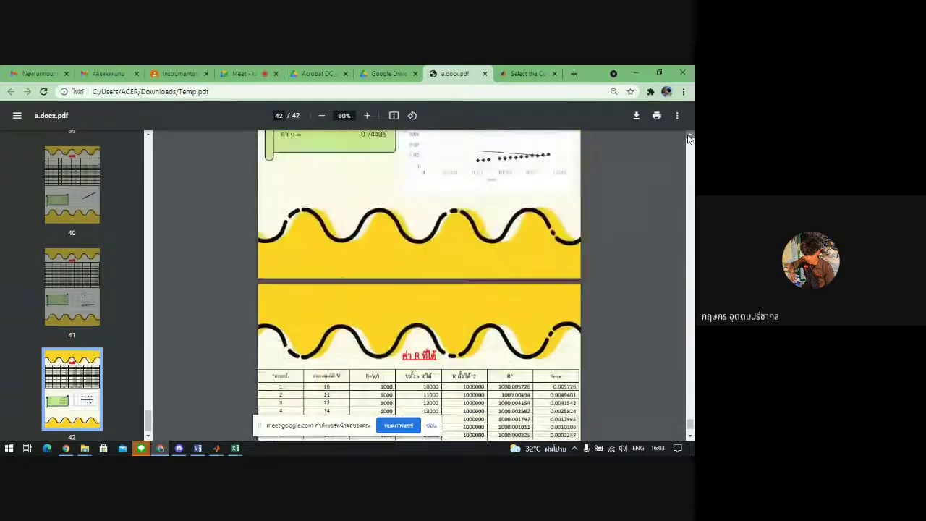
scroll(92, 372, up, 5)
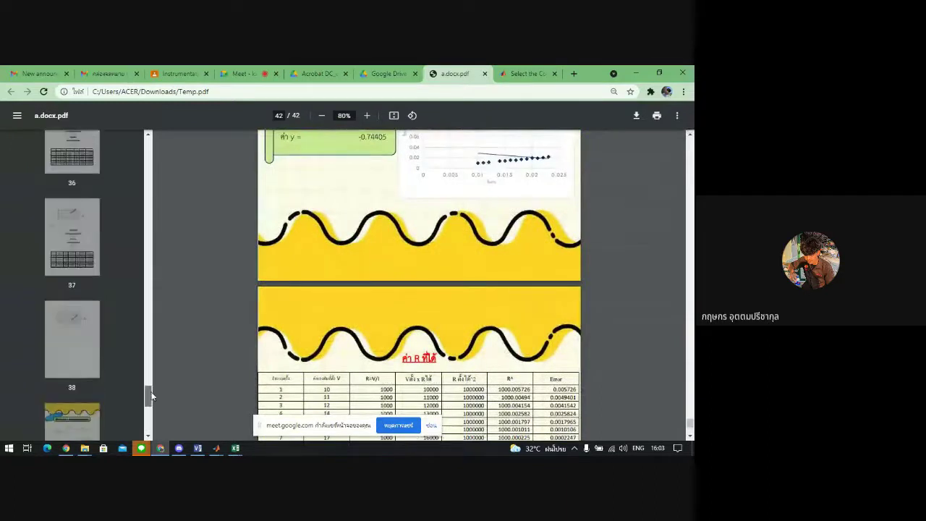